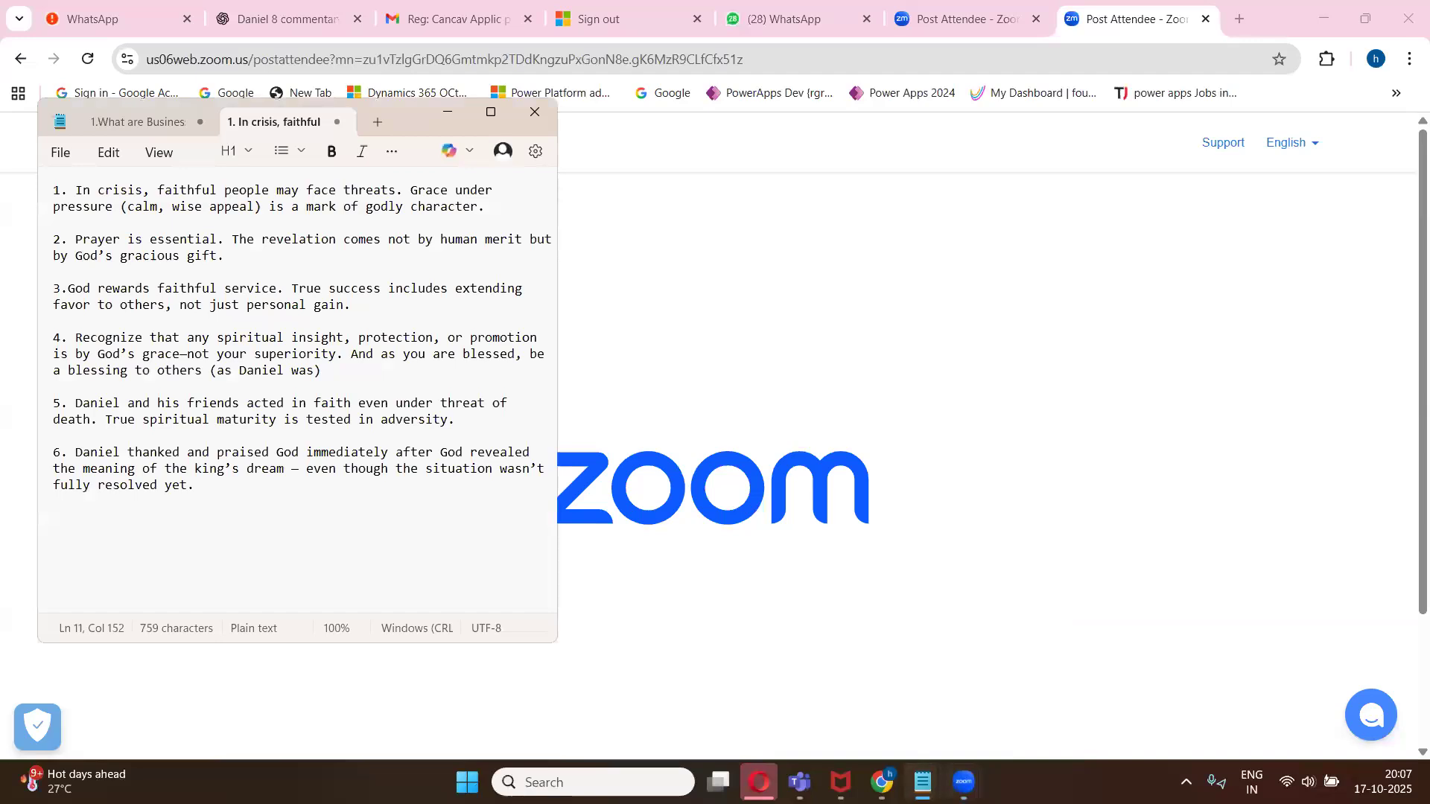
- Bring up the Class 1 agenda notes and review the agenda items, site name and list name
{"action": "left_click", "coordinate": [789, 644]}
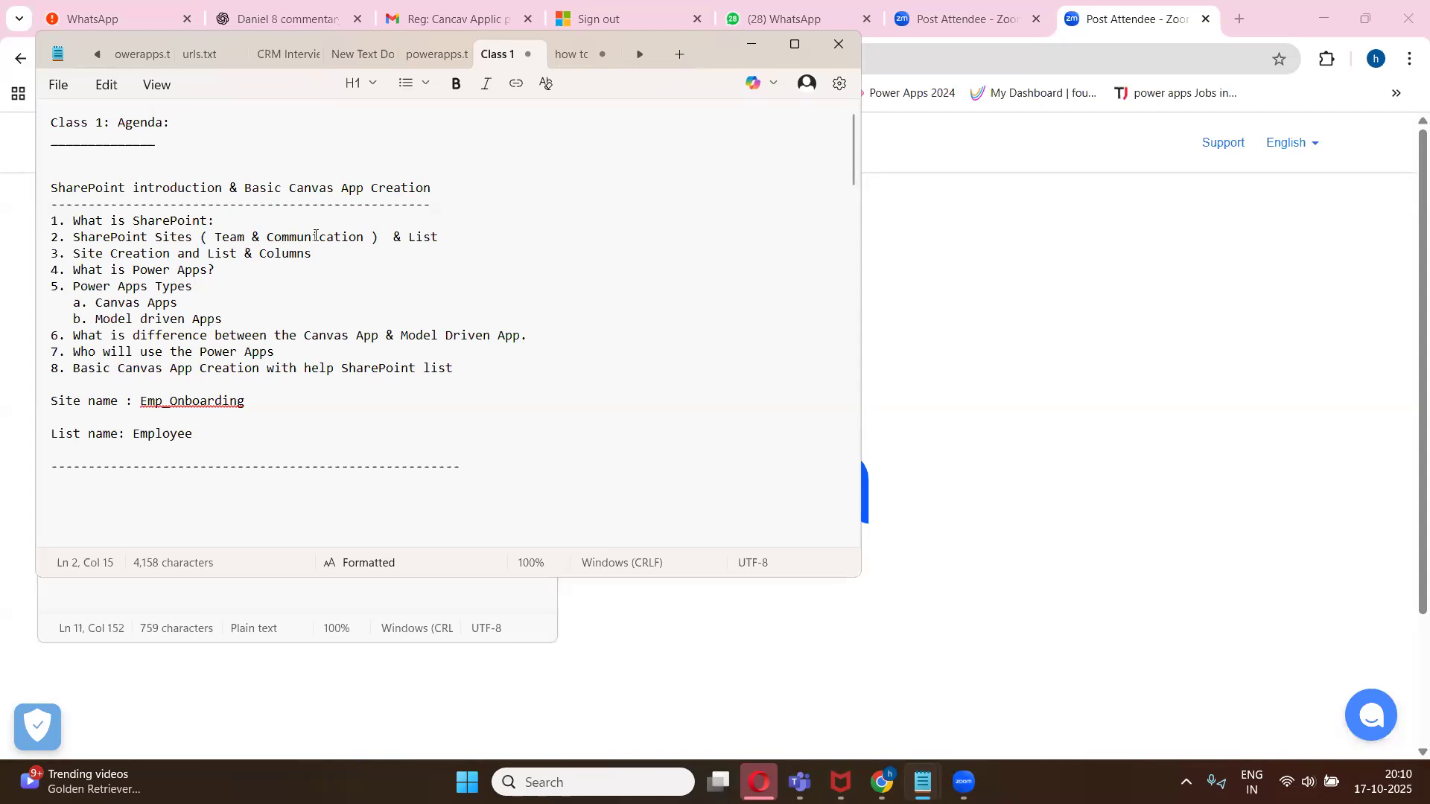
{"action": "left_click", "coordinate": [210, 308]}
{"action": "left_click", "coordinate": [230, 320]}
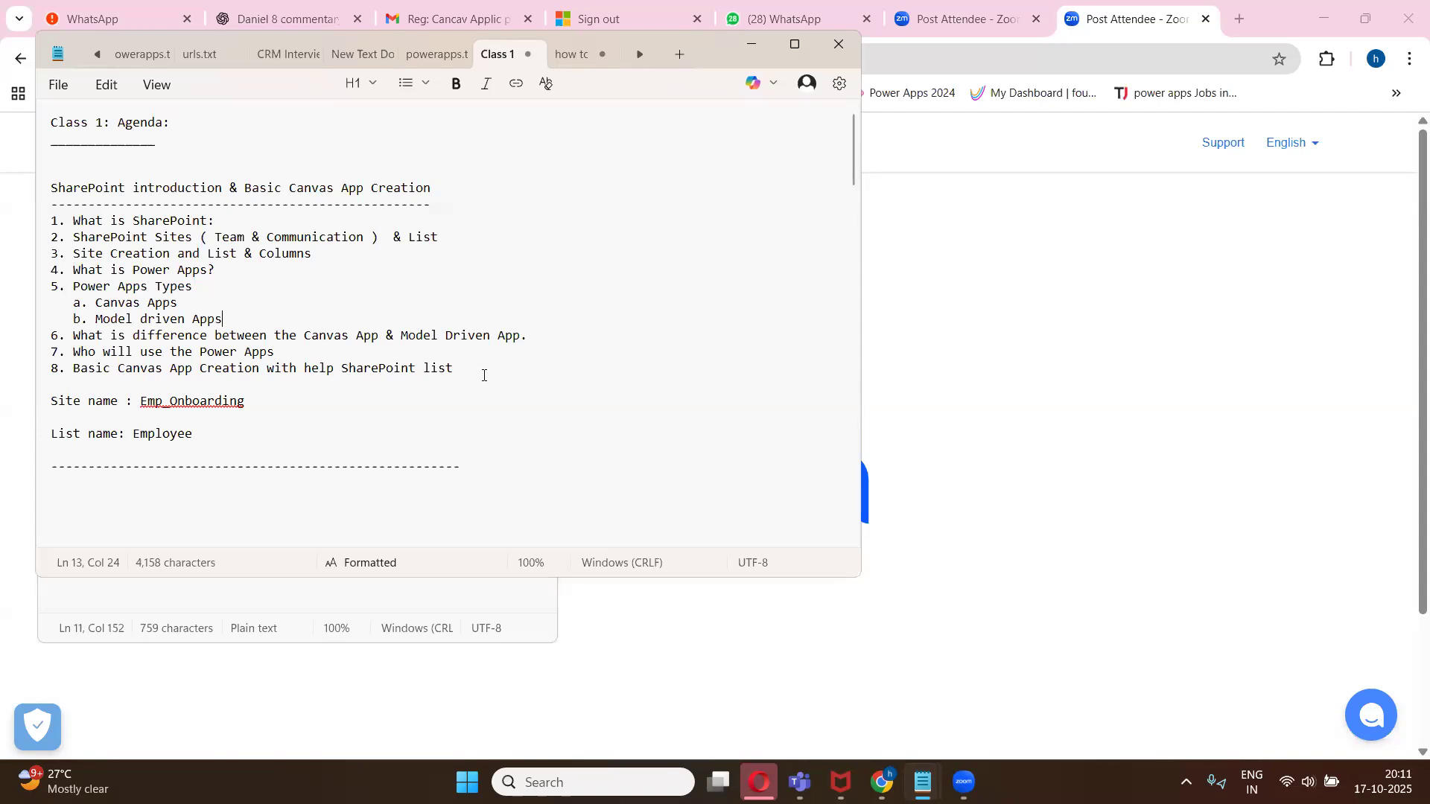
{"action": "double_click", "coordinate": [243, 405]}
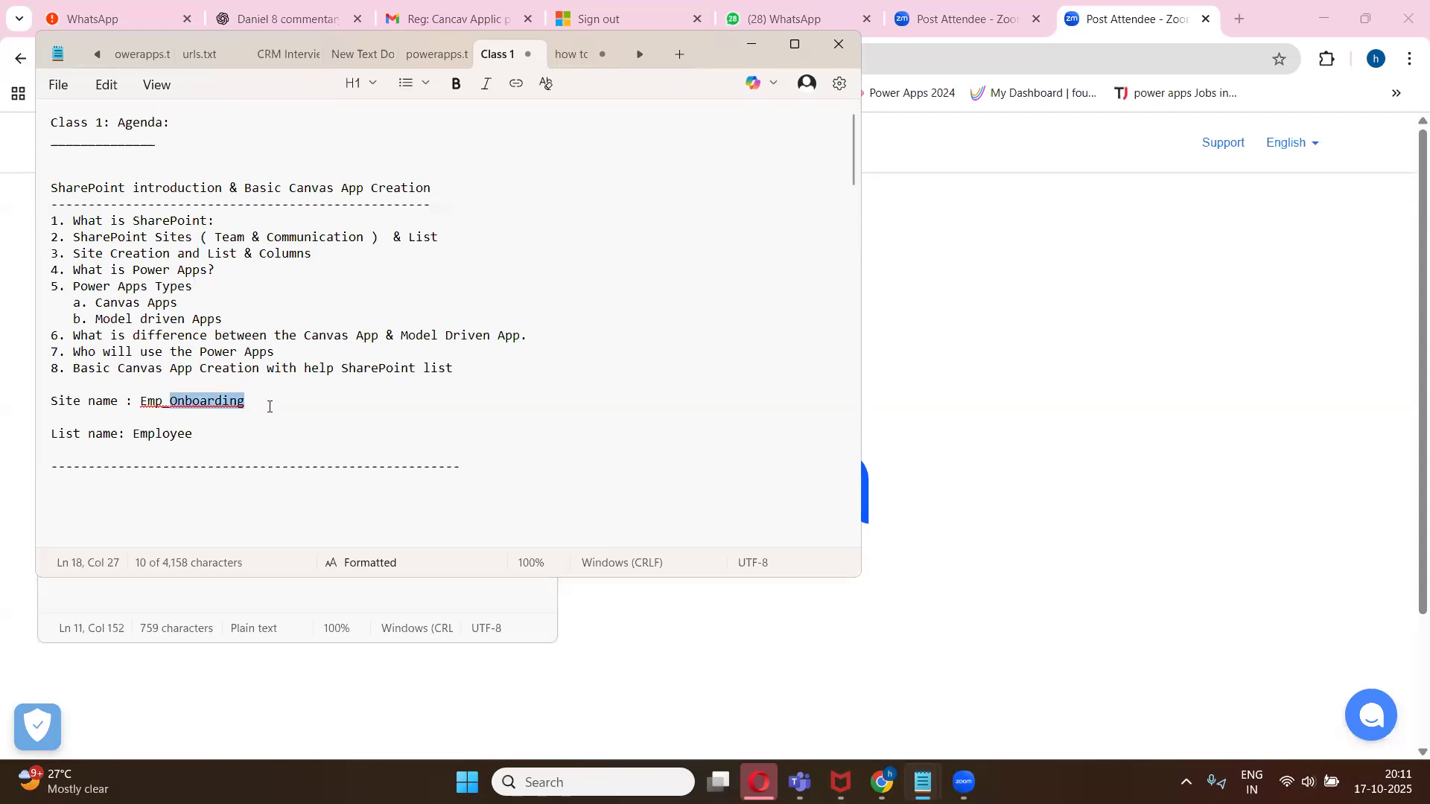
{"action": "left_click", "coordinate": [269, 406]}
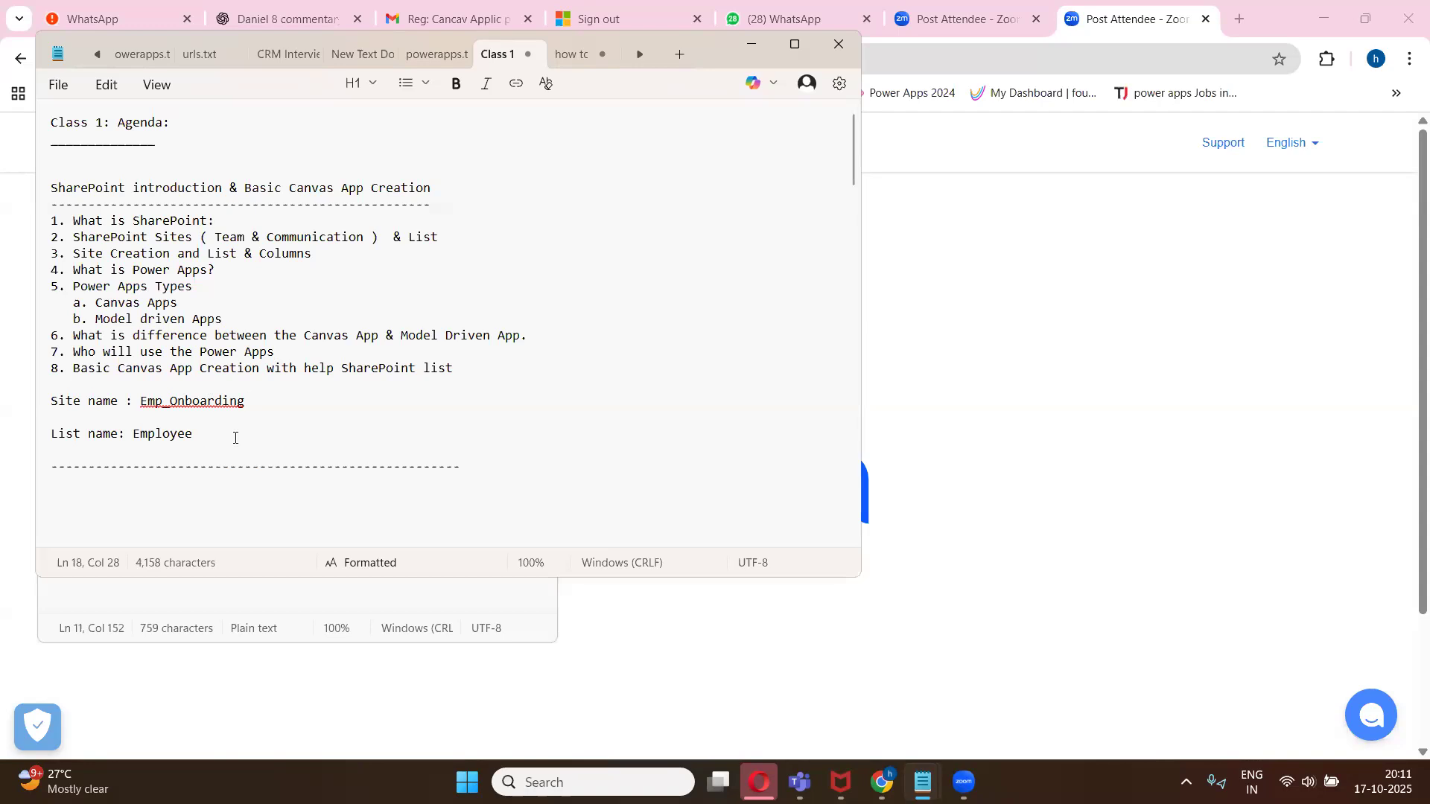
{"action": "left_click", "coordinate": [213, 440]}
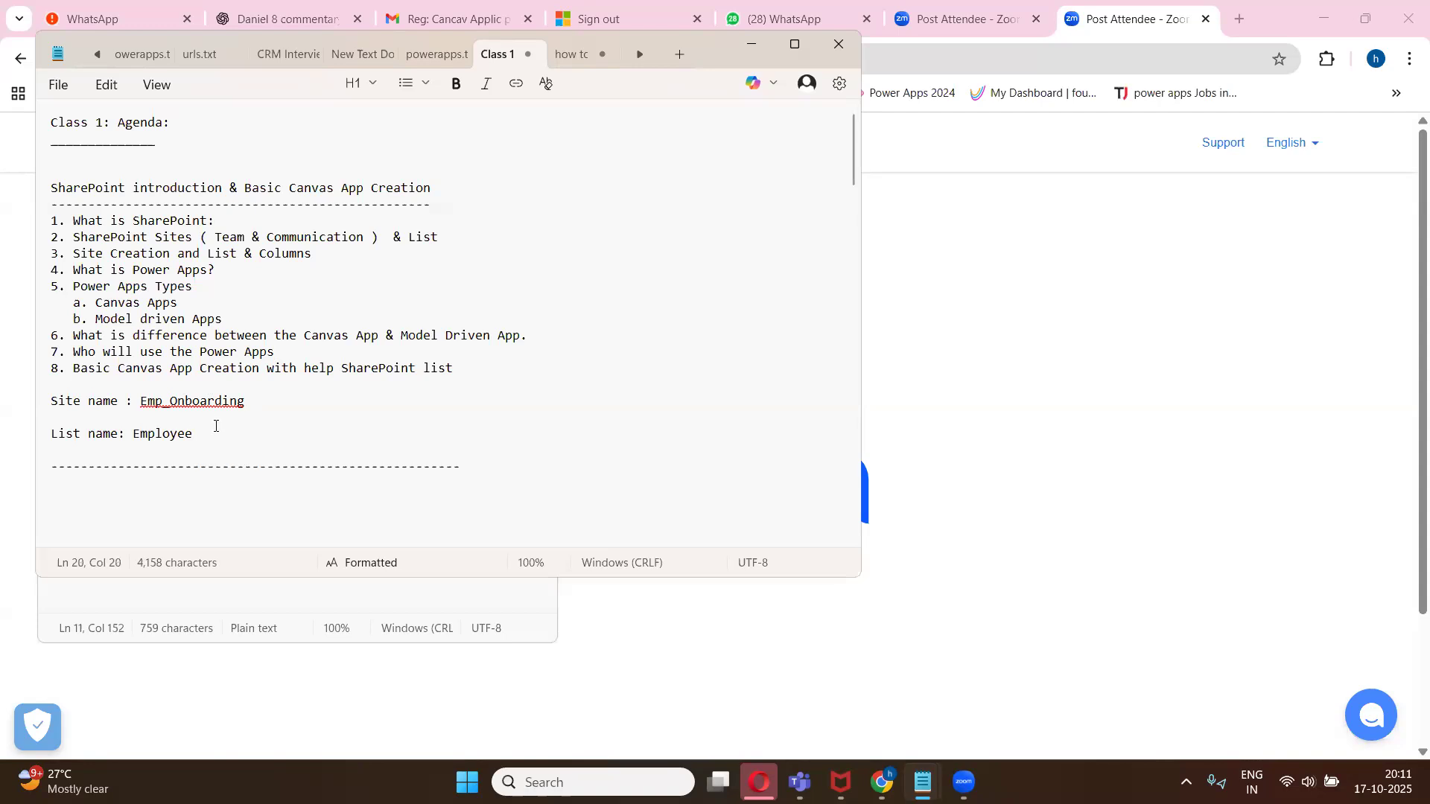
{"action": "left_click", "coordinate": [225, 219]}
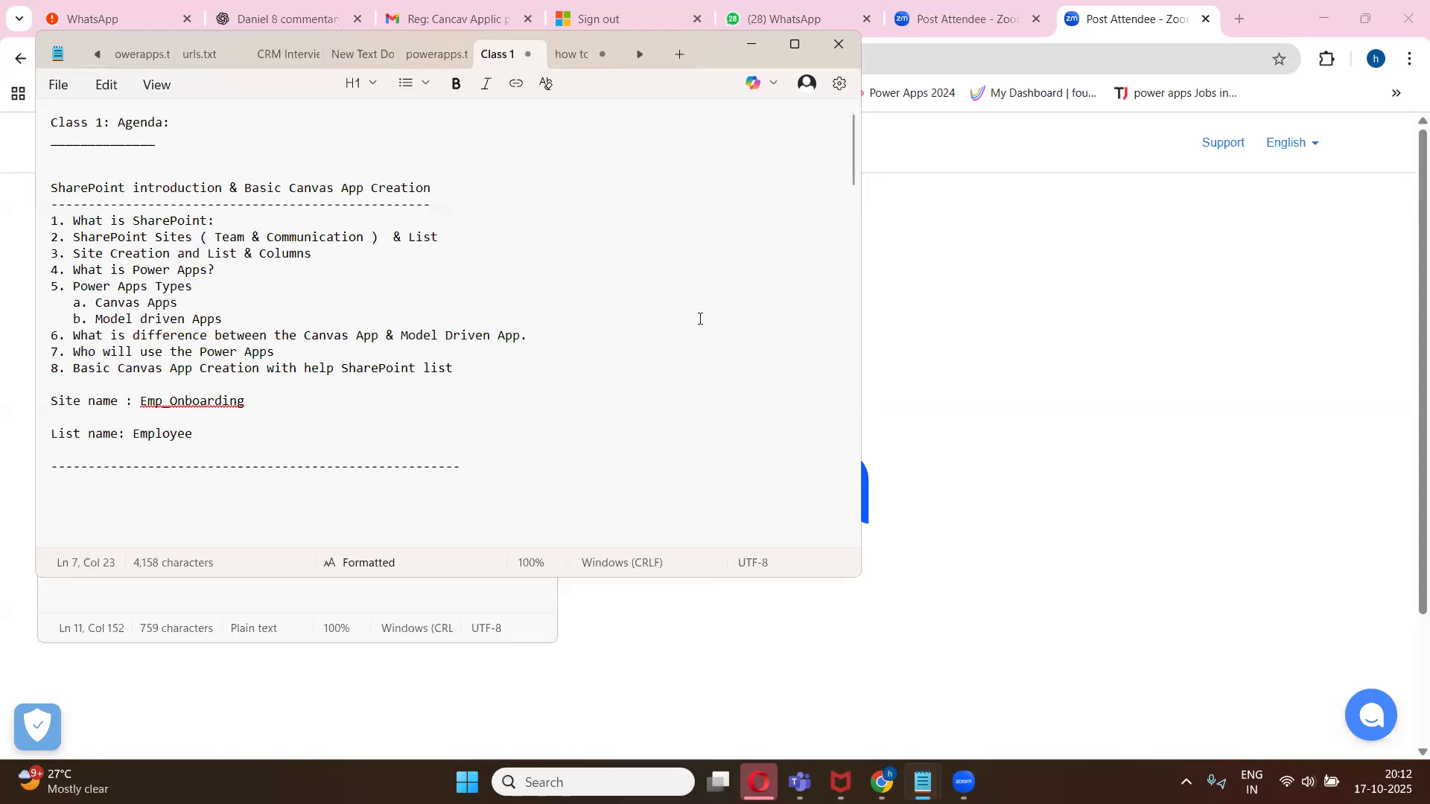
- Add "Table" after "& List" in agenda item 2
{"action": "left_click", "coordinate": [463, 243]}
{"action": "type", "text": "Table"}
{"action": "left_click", "coordinate": [219, 221]}
{"action": "left_click_drag", "start_coordinate": [410, 237], "coordinate": [494, 238]}
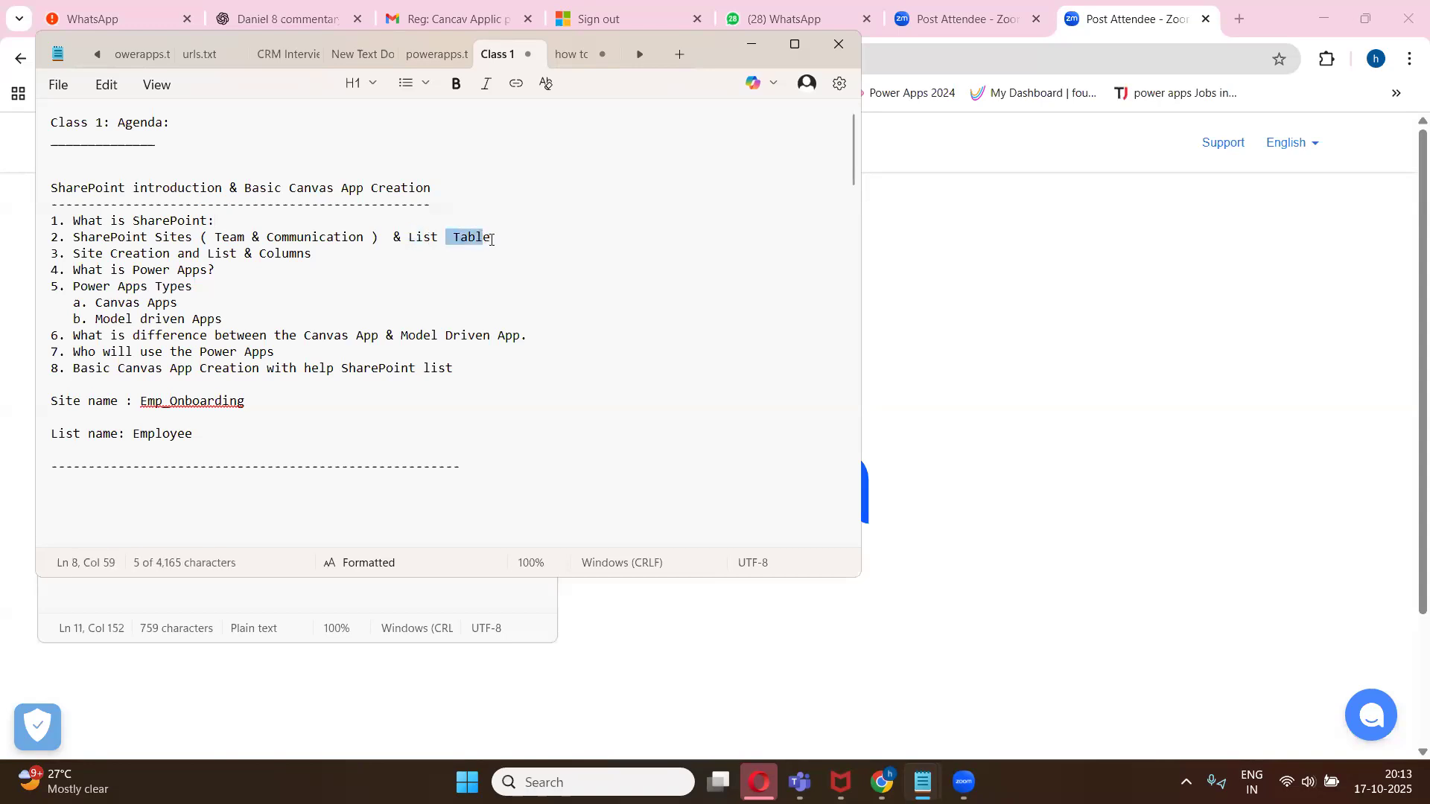
- Extend agenda item 2 with ", docs,websites & forms" after Table
{"action": "left_click", "coordinate": [500, 245]}
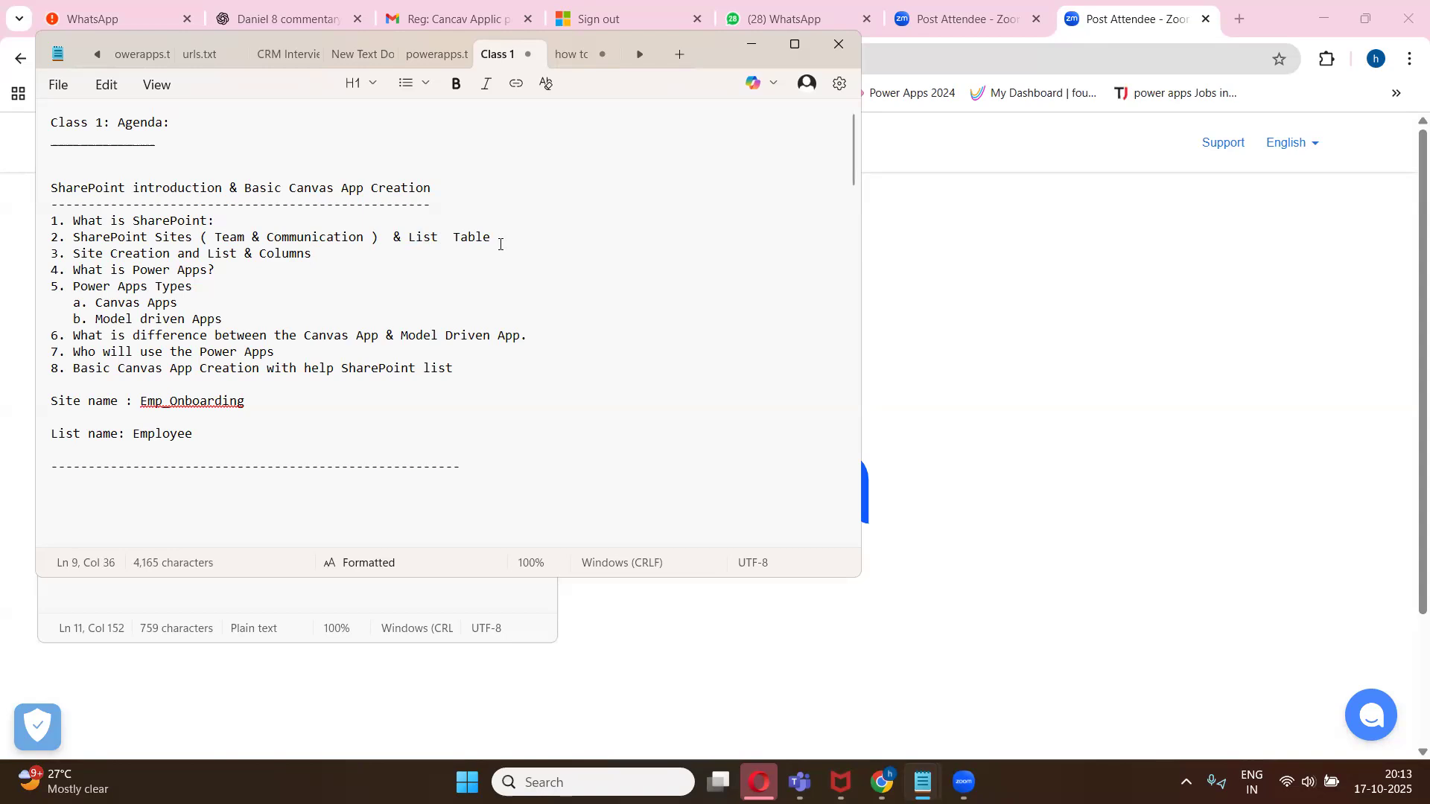
{"action": "type", "text": ", docs,"}
{"action": "type", "text": "websites &"}
{"action": "type", "text": "forms"}
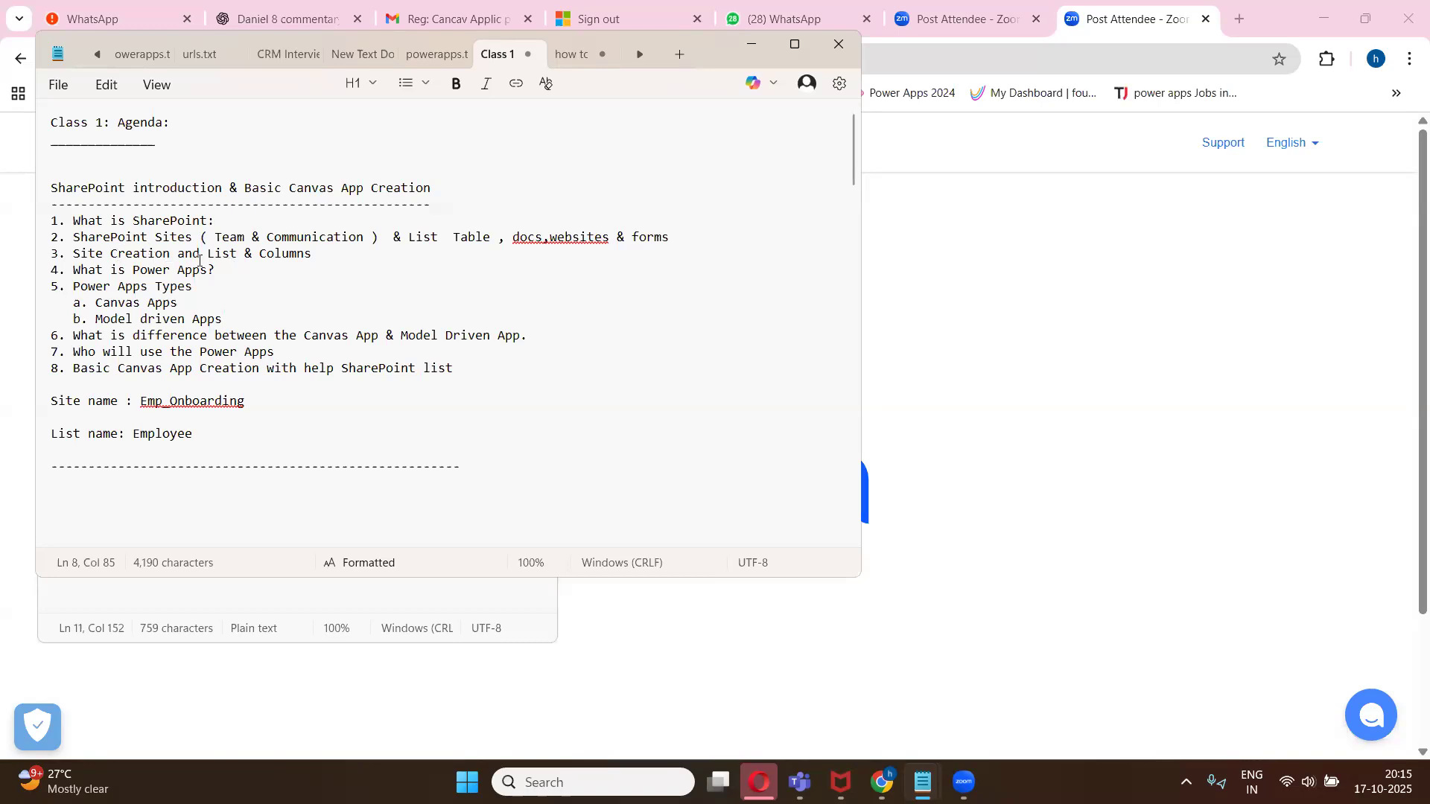
- Highlight the words Site, List and Columns in agenda item 3
{"action": "left_click", "coordinate": [102, 254]}
{"action": "left_click_drag", "start_coordinate": [101, 254], "coordinate": [75, 255]}
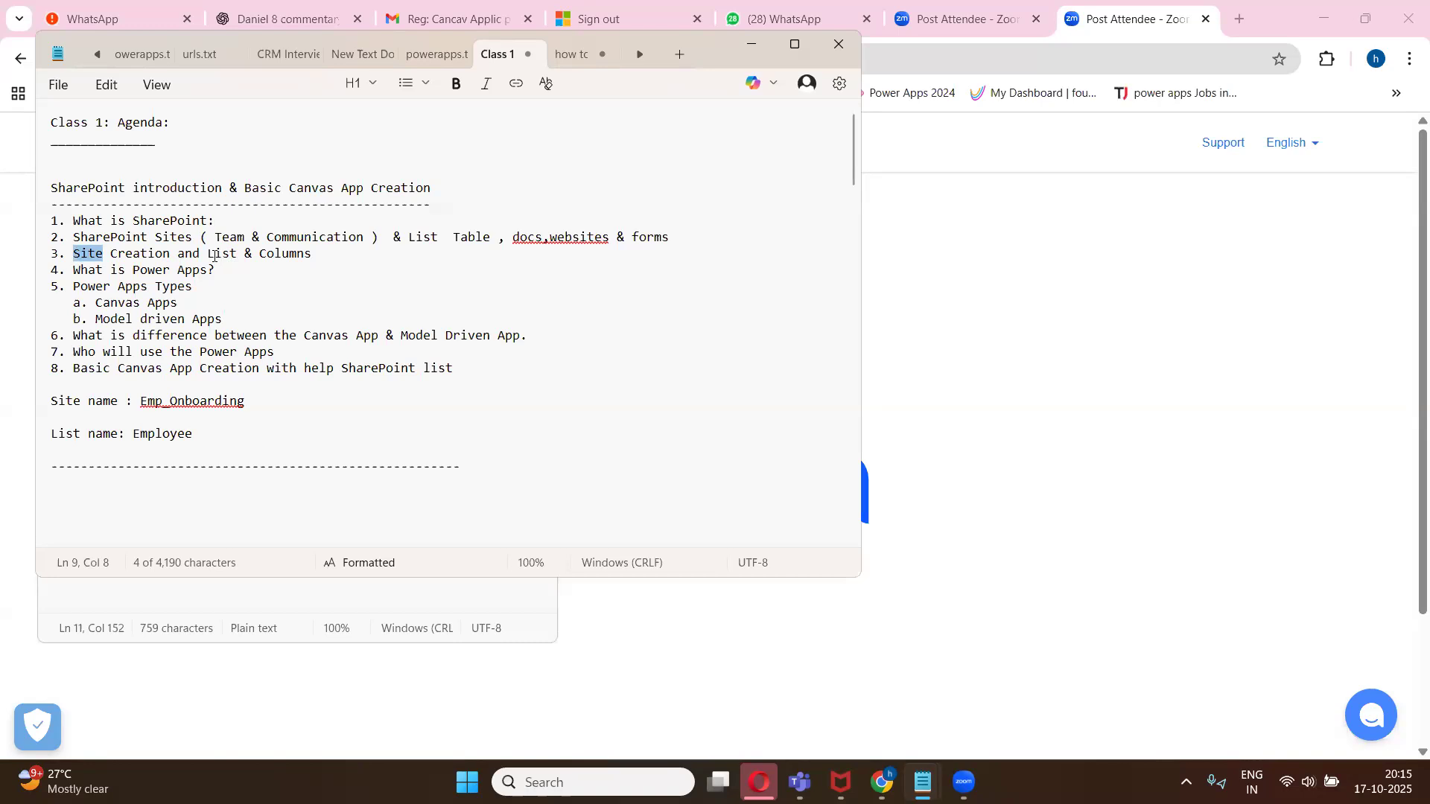
{"action": "left_click_drag", "start_coordinate": [208, 254], "coordinate": [240, 251]}
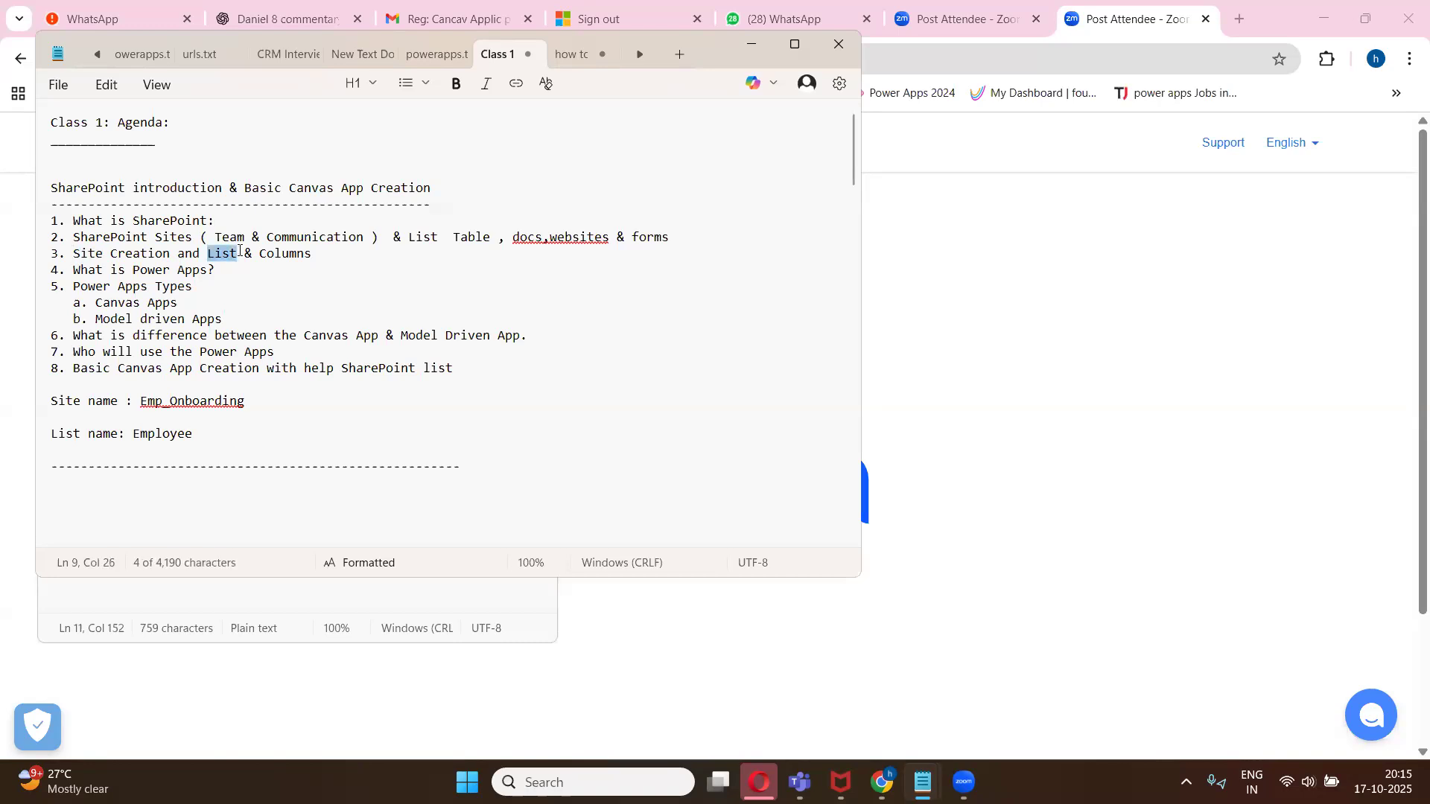
{"action": "left_click_drag", "start_coordinate": [259, 254], "coordinate": [310, 252]}
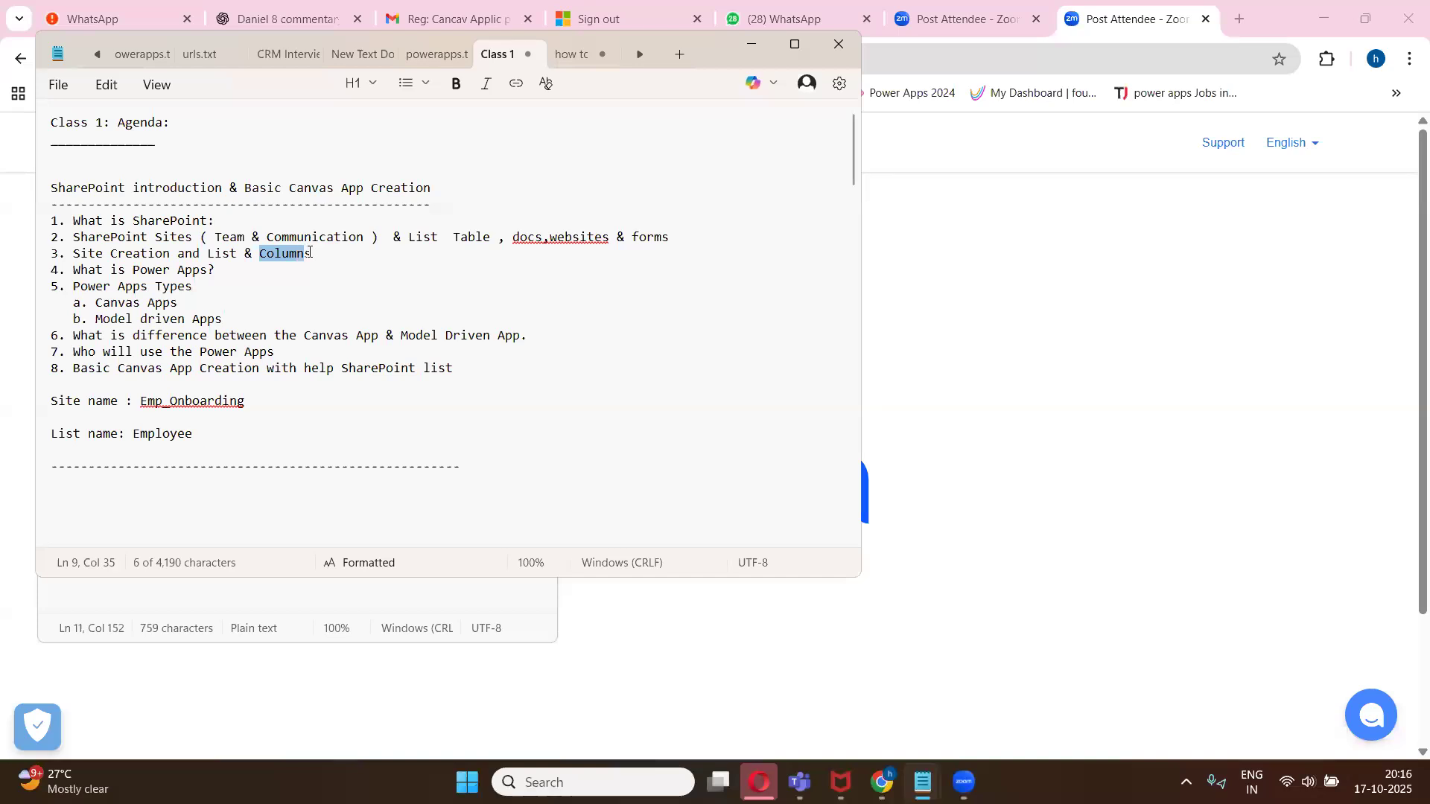
- Switch to the browser and maximize the SharePoint Student list window to show it
{"action": "left_click", "coordinate": [882, 782]}
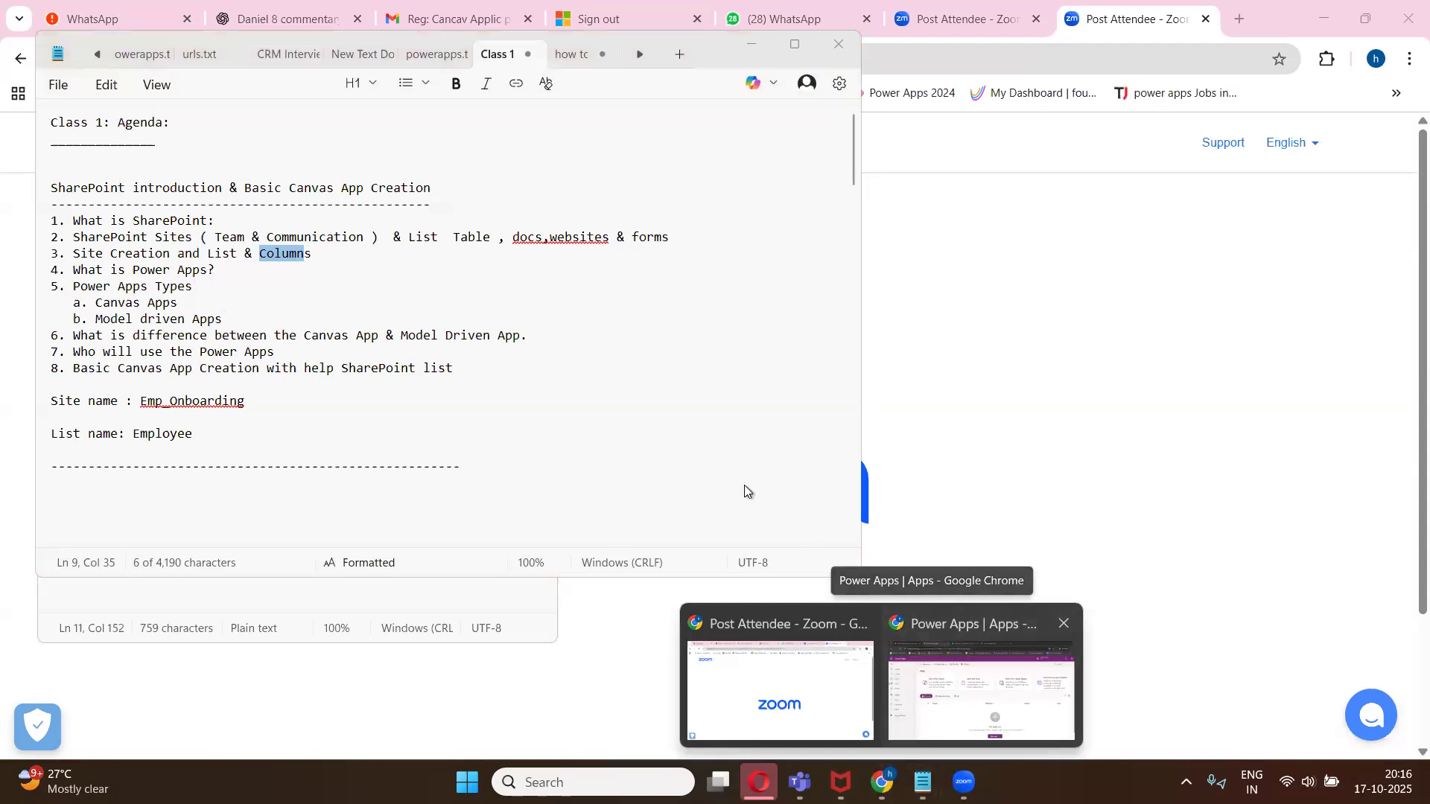
{"action": "left_click", "coordinate": [981, 689]}
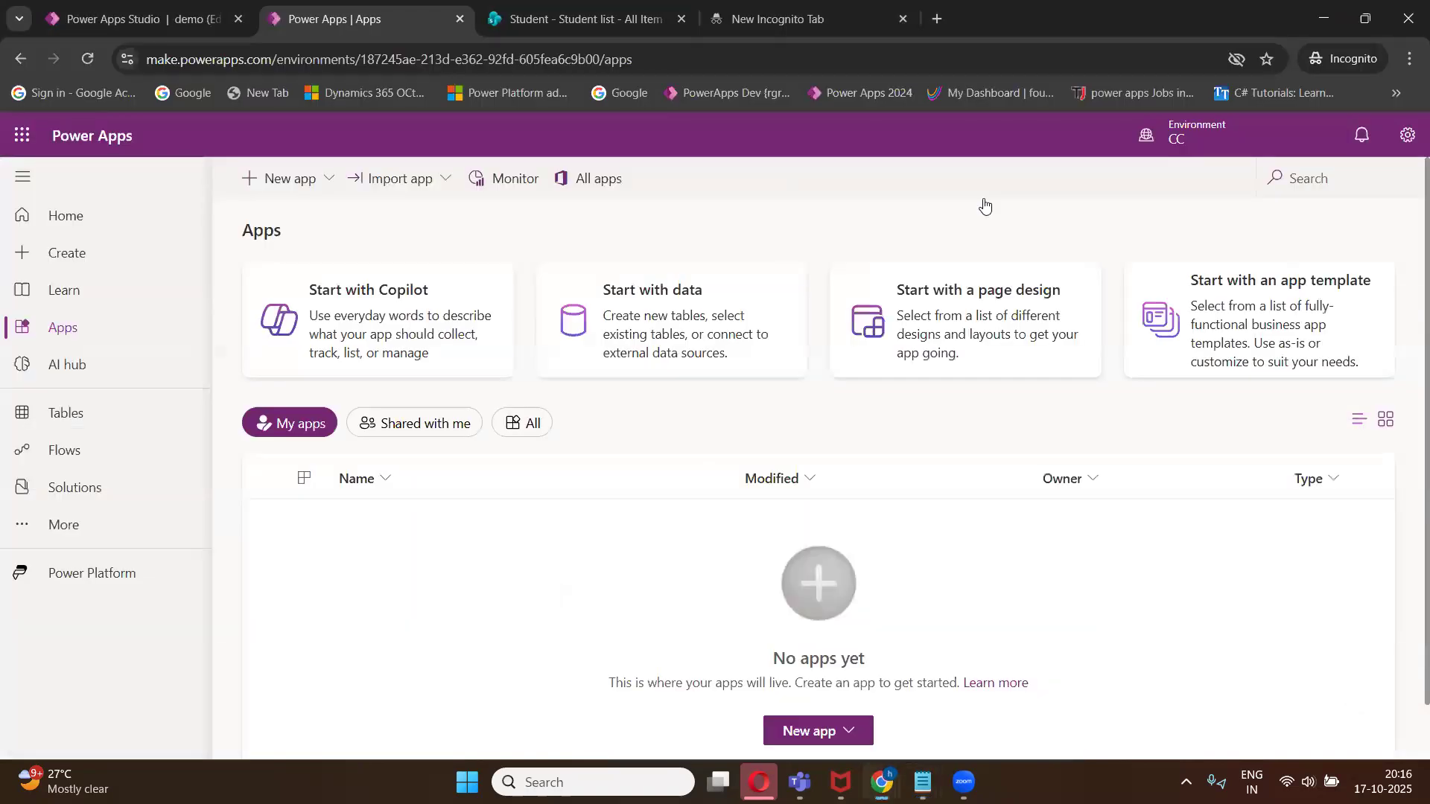
{"action": "double_click", "coordinate": [1239, 19]}
{"action": "left_click", "coordinate": [892, 109]}
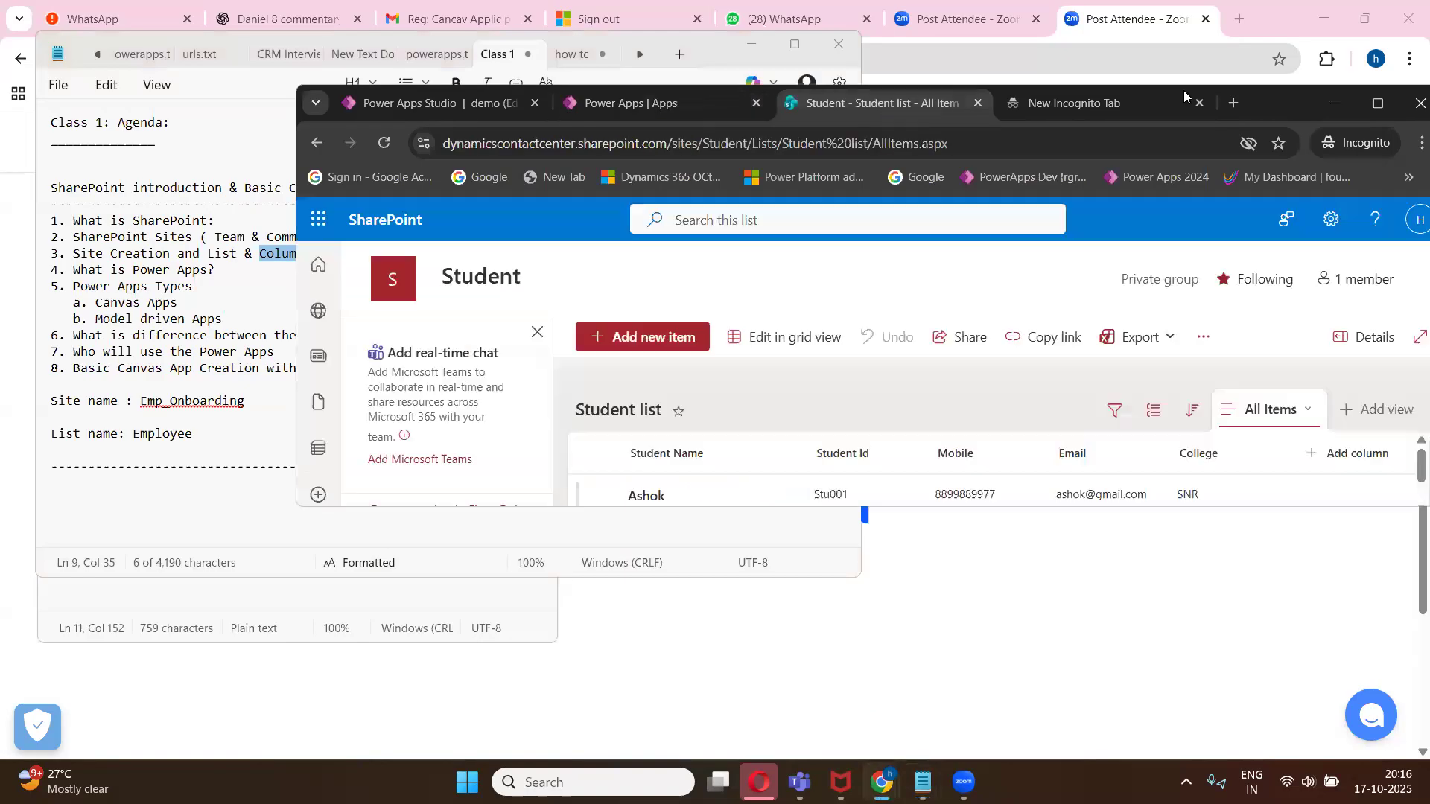
{"action": "left_click", "coordinate": [1379, 102]}
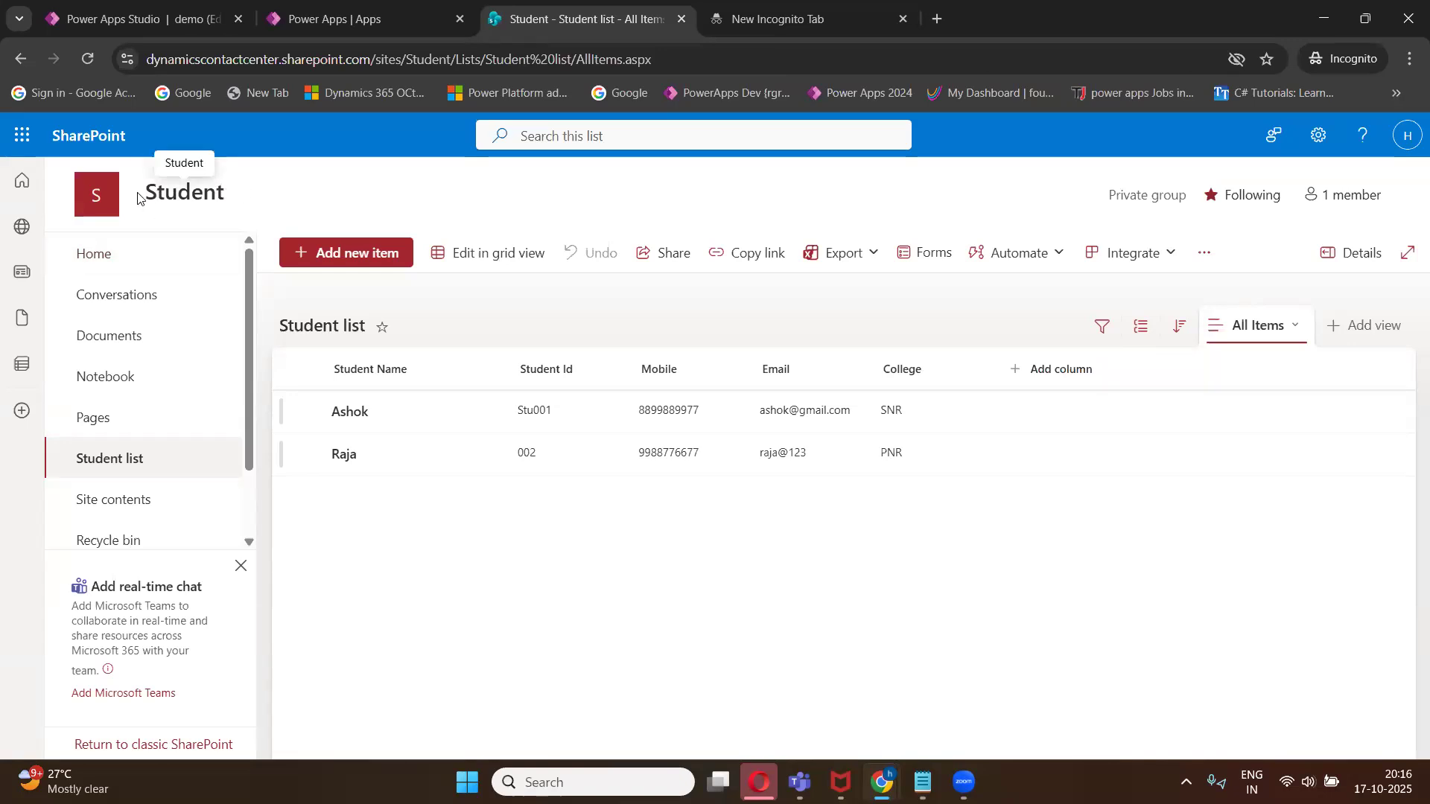
{"action": "mouse_move", "coordinate": [142, 195]}
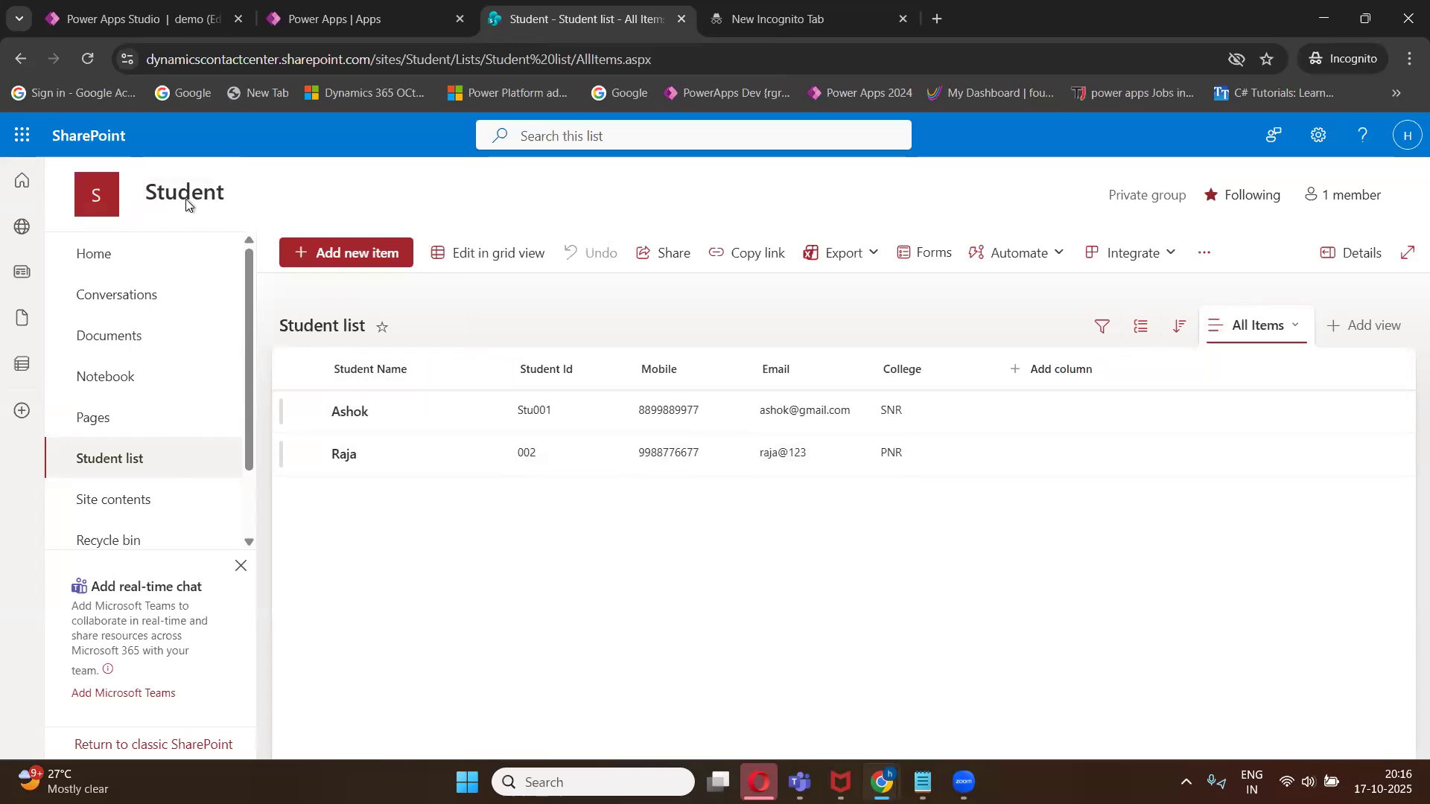
{"action": "mouse_move", "coordinate": [186, 198]}
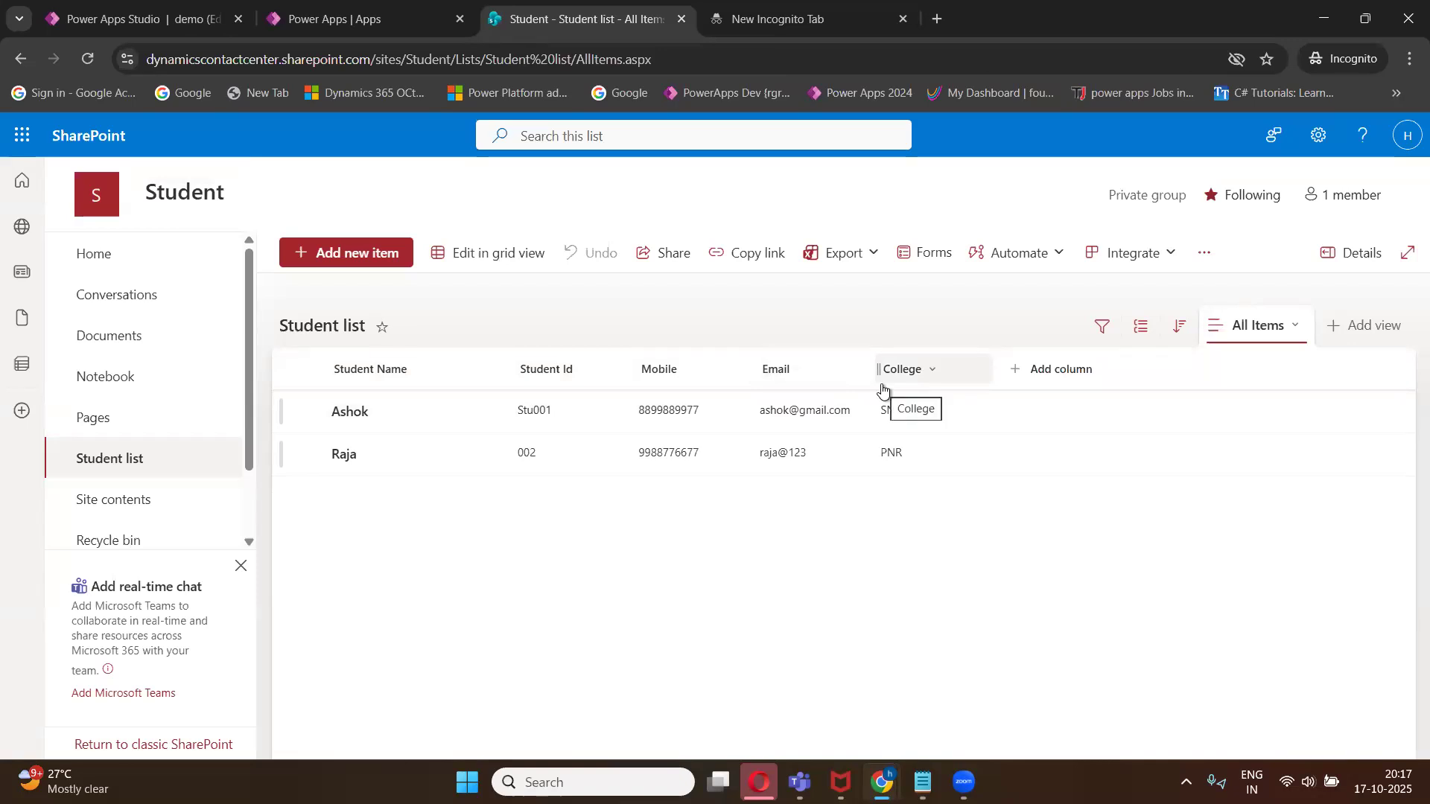
- Back in the notes, mark agenda item 2 by adding "--=" after List and "==" after docs and websites
{"action": "mouse_move", "coordinate": [923, 782]}
{"action": "left_click", "coordinate": [872, 676]}
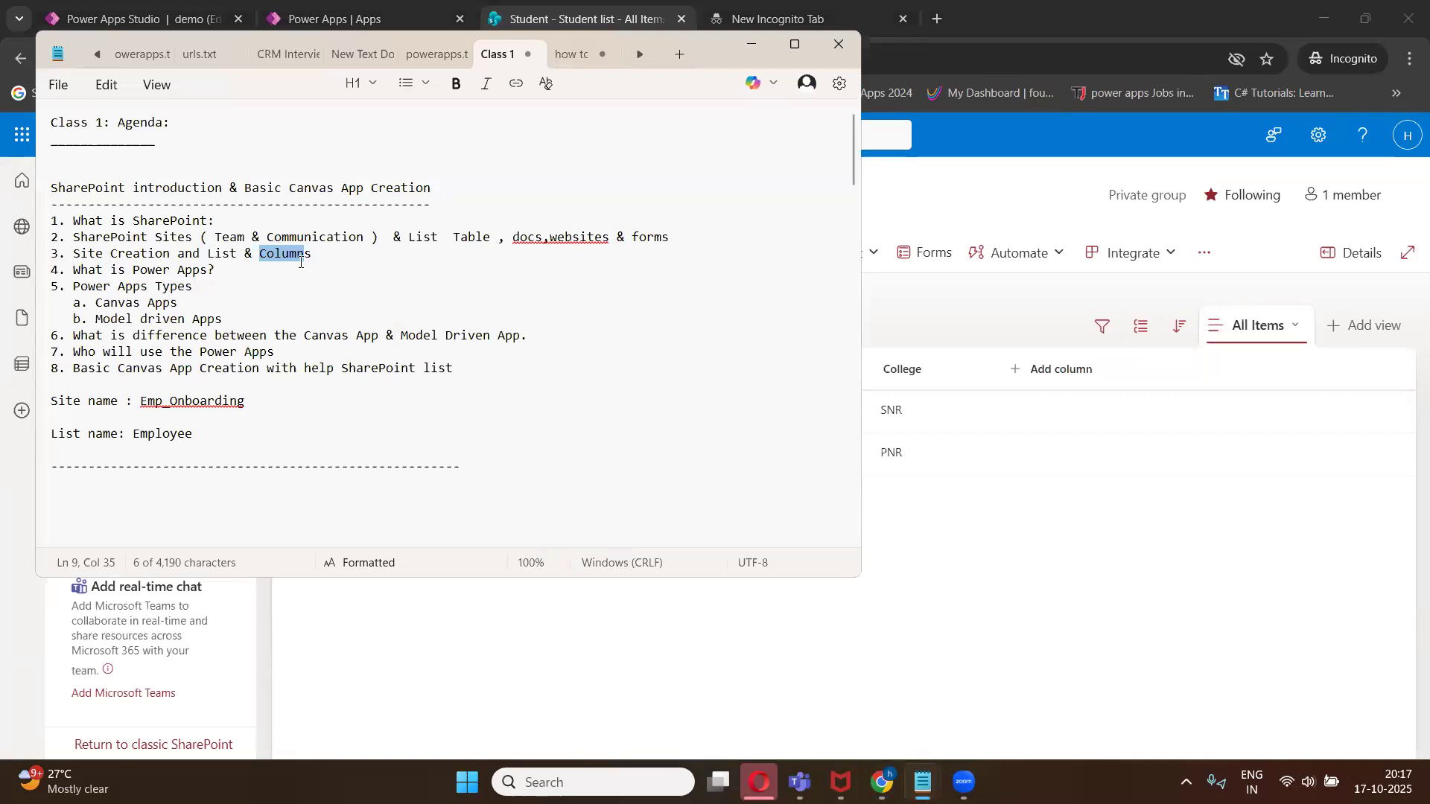
{"action": "key", "text": "Down"}
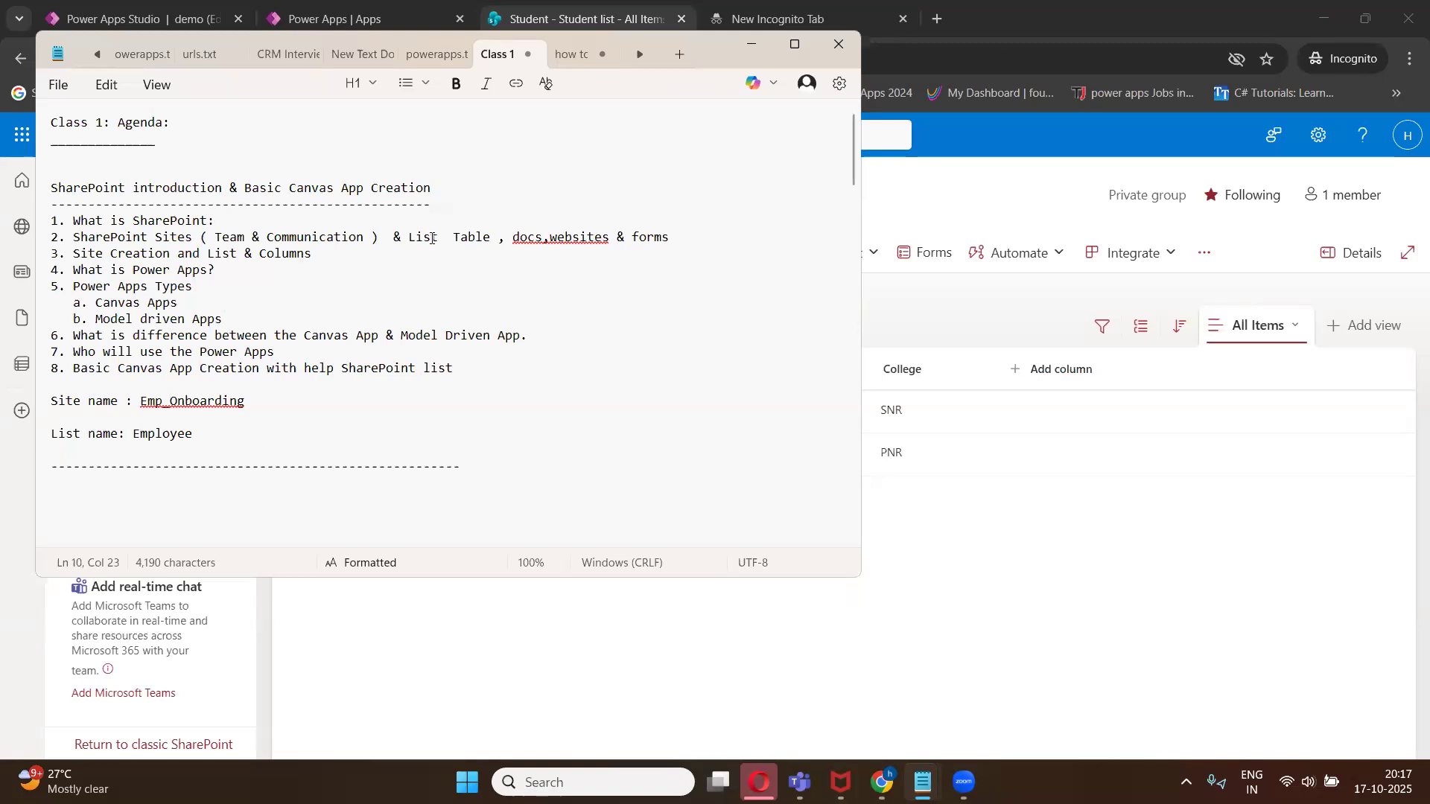
{"action": "left_click", "coordinate": [564, 238]}
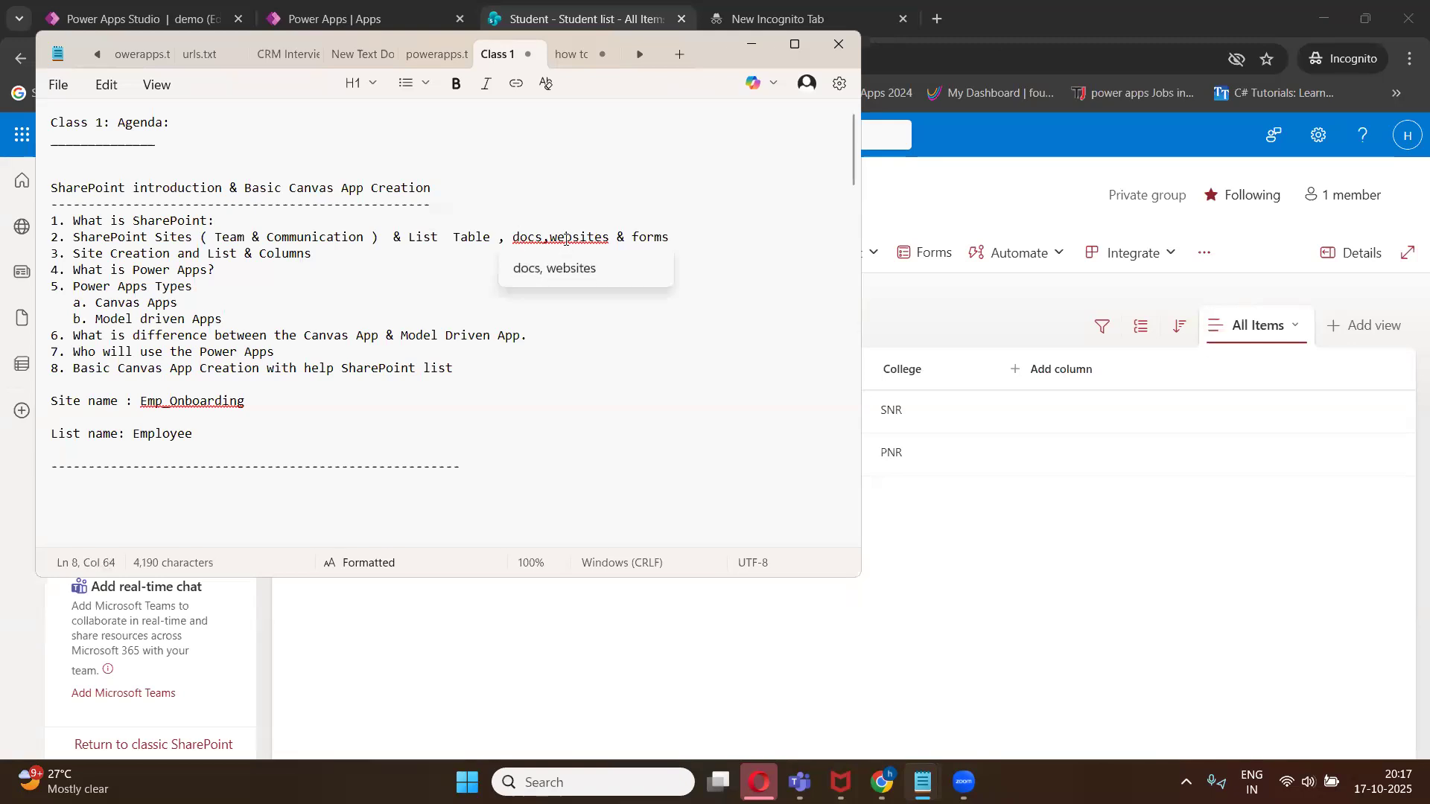
{"action": "left_click", "coordinate": [639, 239]}
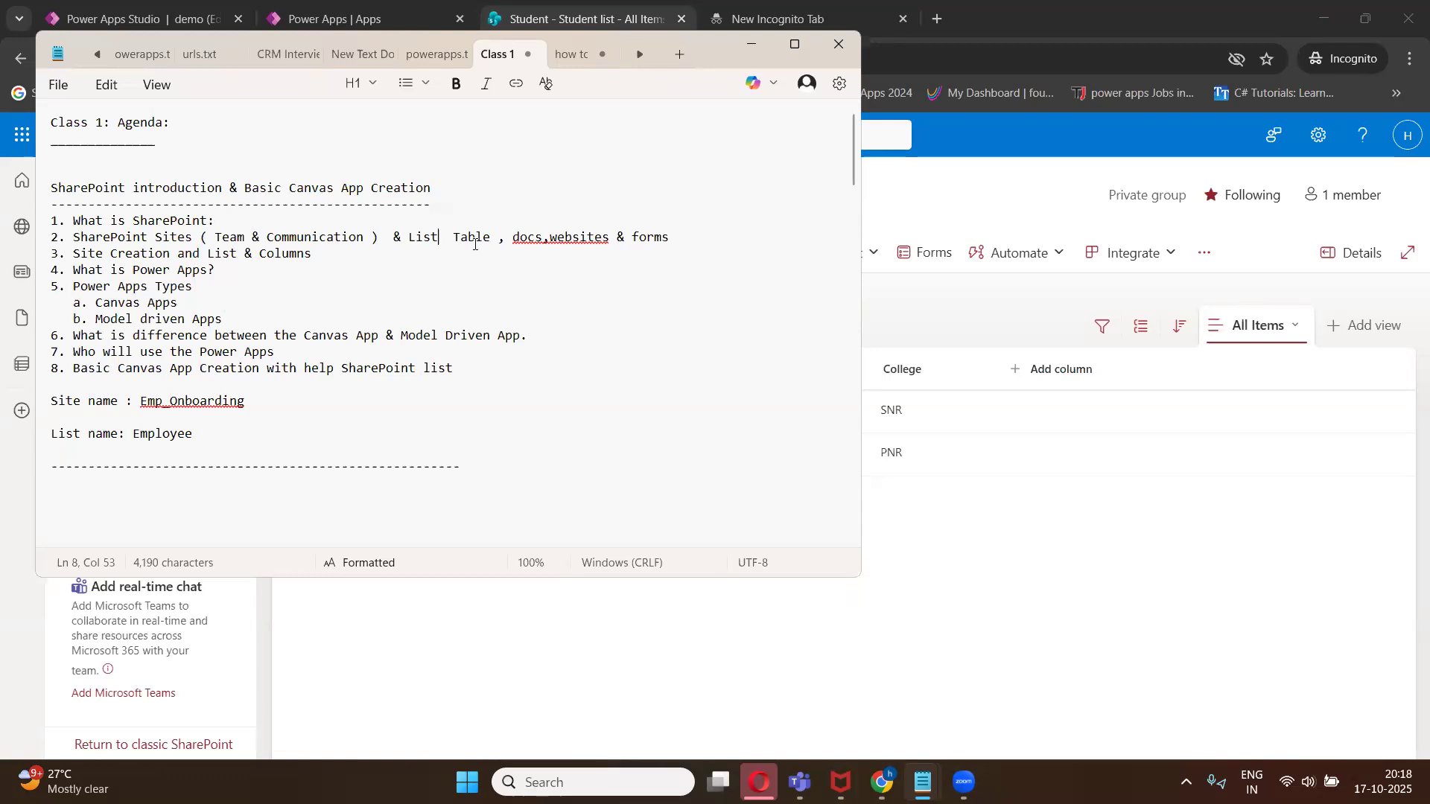
{"action": "type", "text": "--"}
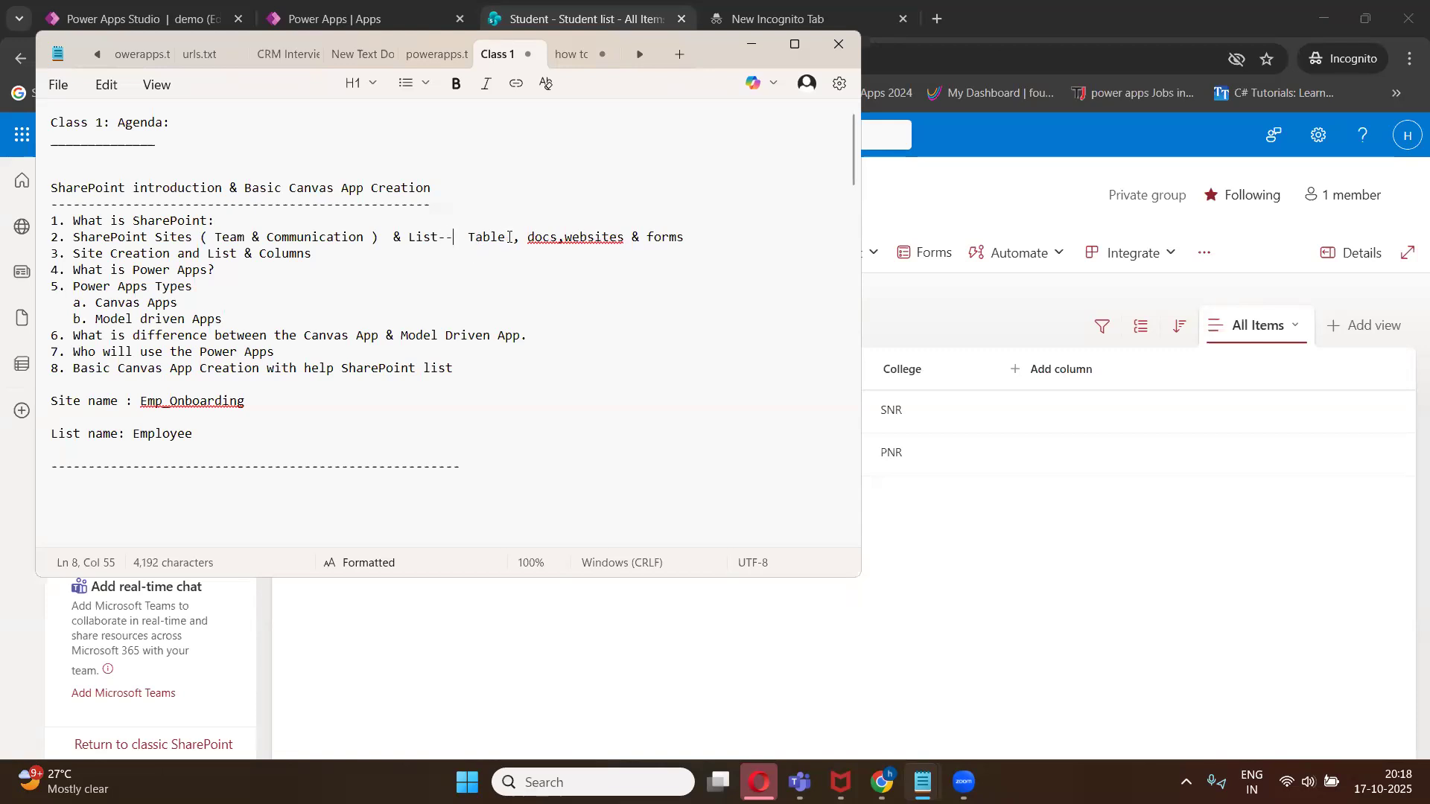
{"action": "type", "text": "="}
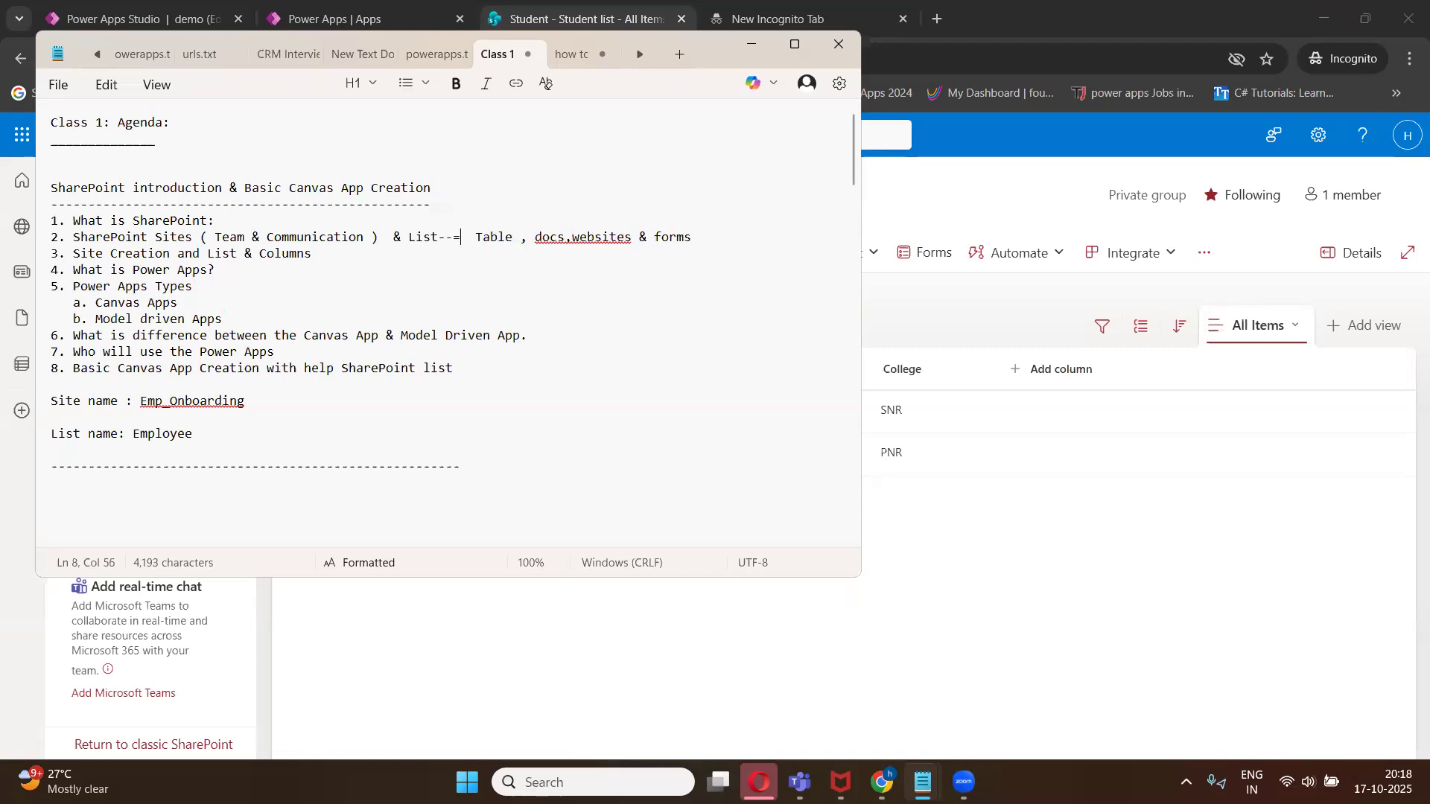
{"action": "left_click", "coordinate": [568, 236]}
{"action": "type", "text": "=="}
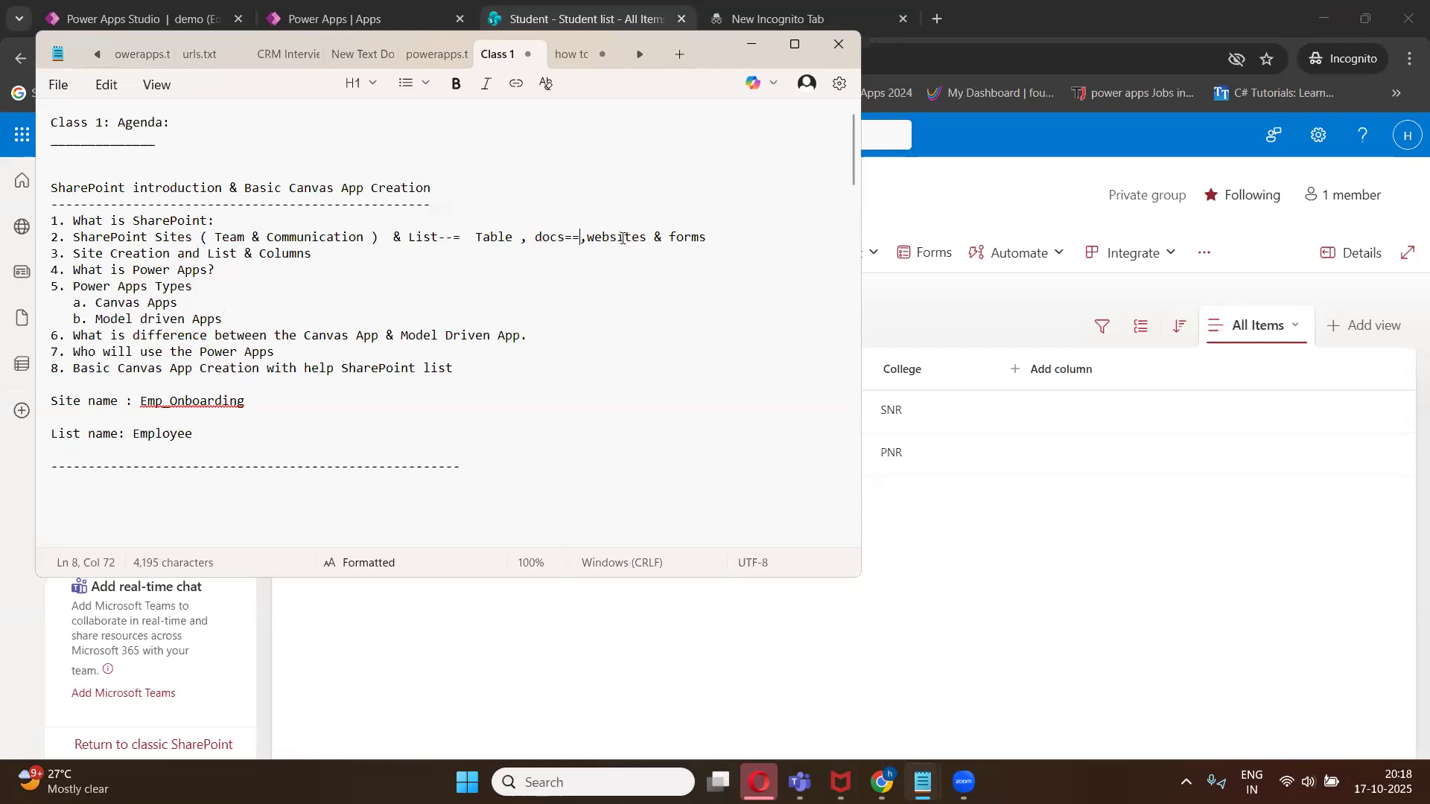
{"action": "left_click", "coordinate": [647, 237]}
{"action": "type", "text": "=="}
- Append "--" after the Canvas Apps and Model driven Apps sub-items
{"action": "left_click", "coordinate": [195, 298]}
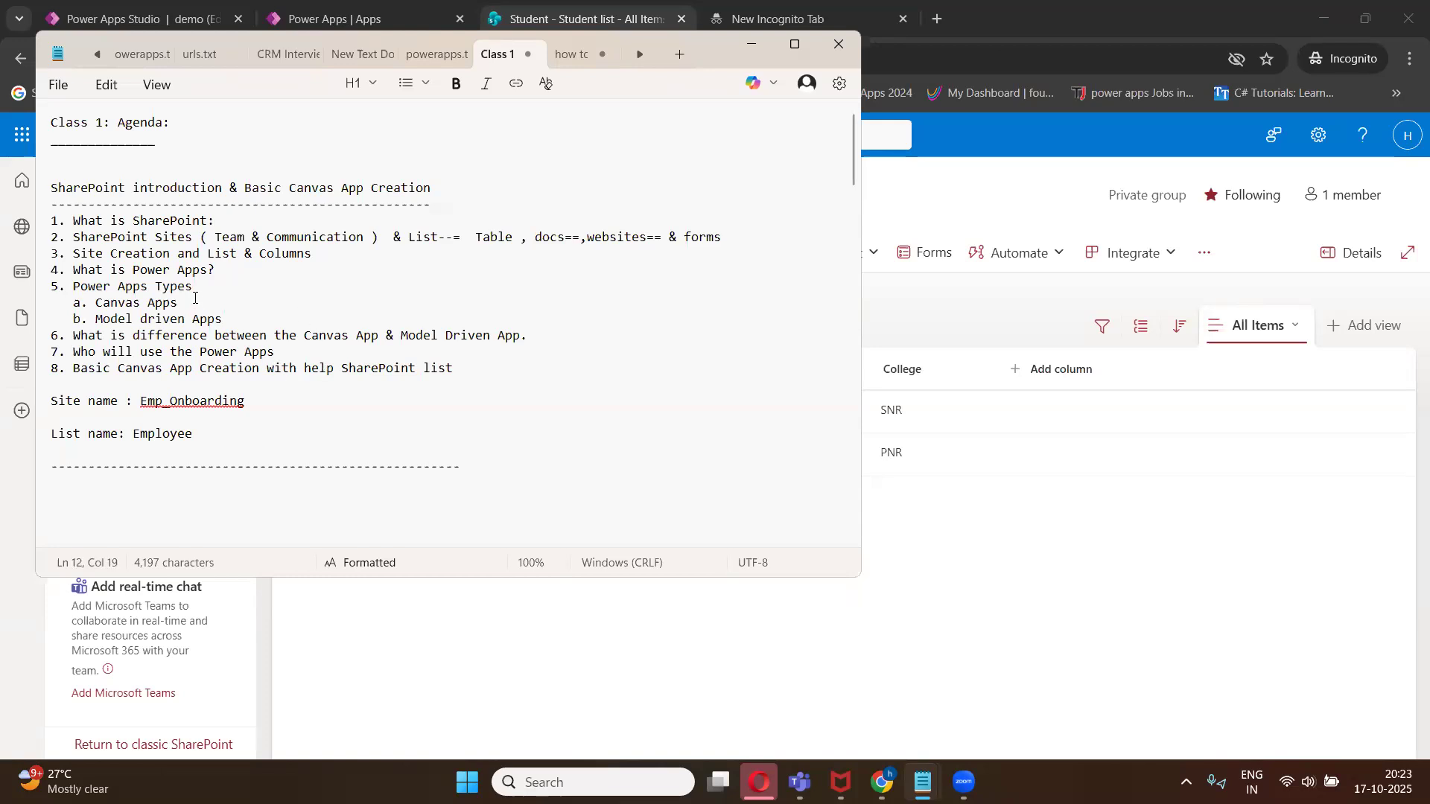
{"action": "type", "text": "--"}
{"action": "left_click", "coordinate": [232, 323]}
{"action": "type", "text": "--"}
- Insert blank lines after agenda items 6 and 7
{"action": "left_click", "coordinate": [261, 296]}
{"action": "left_click", "coordinate": [261, 318]}
{"action": "key", "text": "Return"}
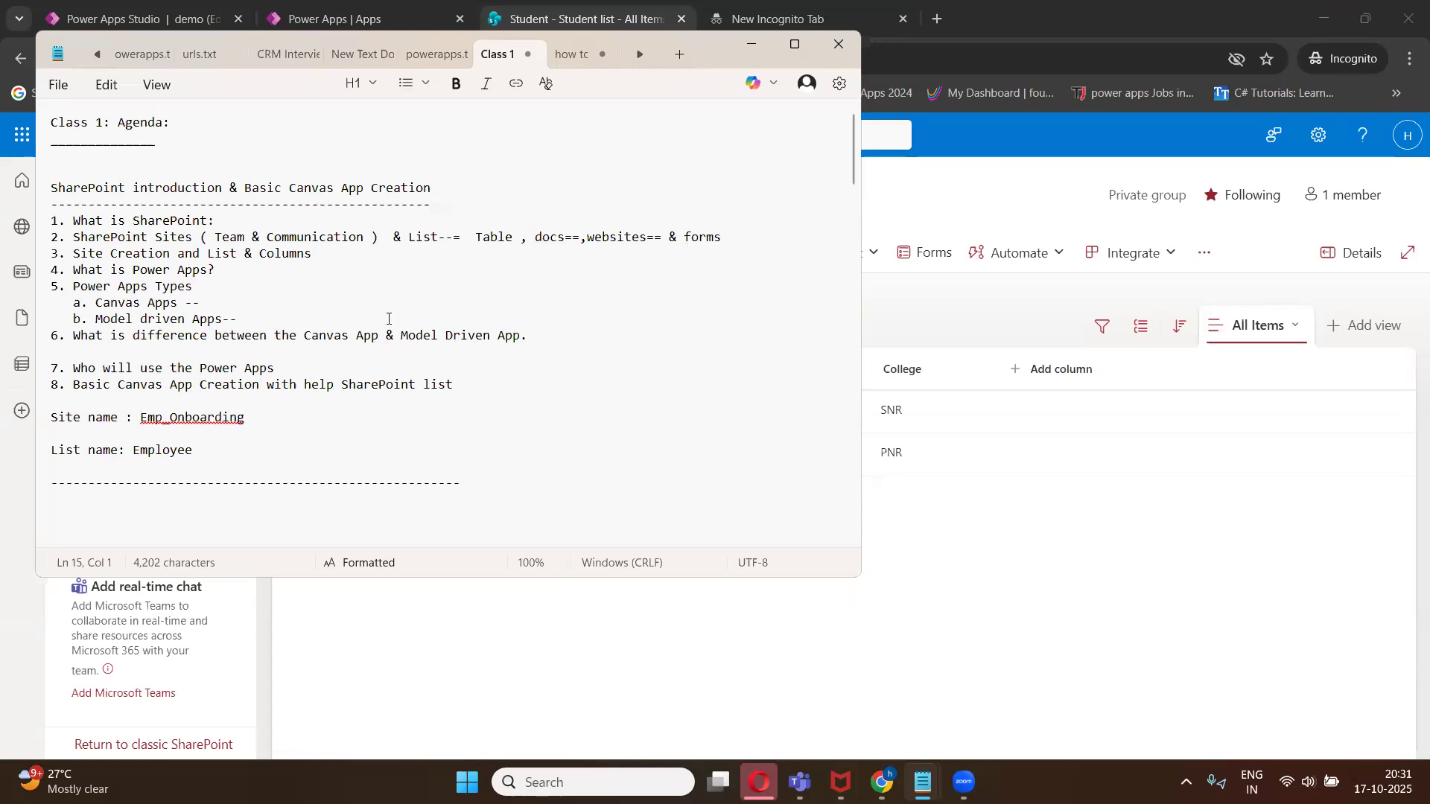
{"action": "left_click", "coordinate": [292, 371]}
{"action": "key", "text": "Return"}
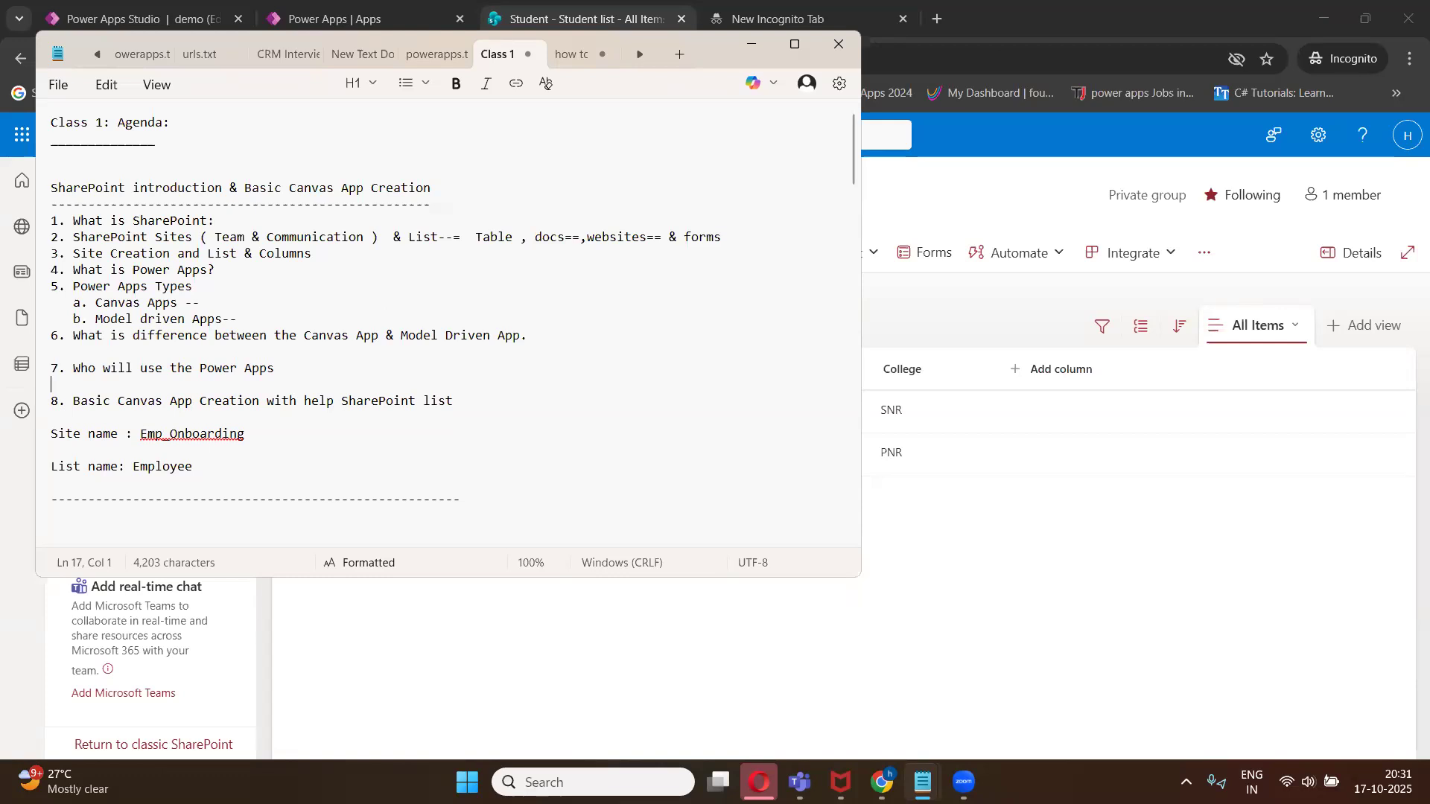
- Insert "form" before "Creation" in agenda item 8
{"action": "left_click", "coordinate": [203, 401]}
{"action": "type", "text": "form"}
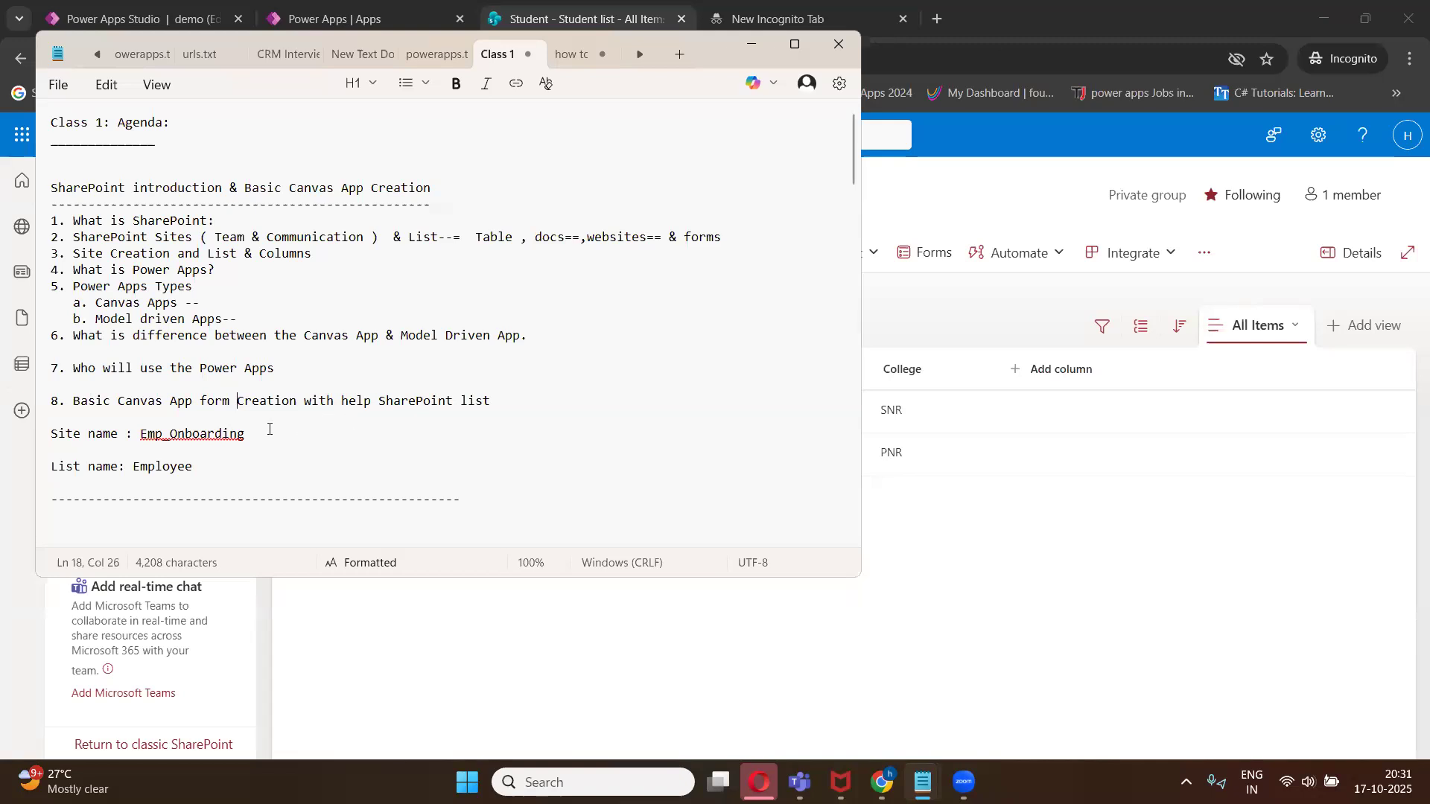
- Below the list name, add a "column:" section listing "Emp Id:" and "Emp Name :"
{"action": "scroll", "coordinate": [270, 429], "scroll_direction": "down", "scroll_amount": 2}
{"action": "left_click", "coordinate": [263, 359]}
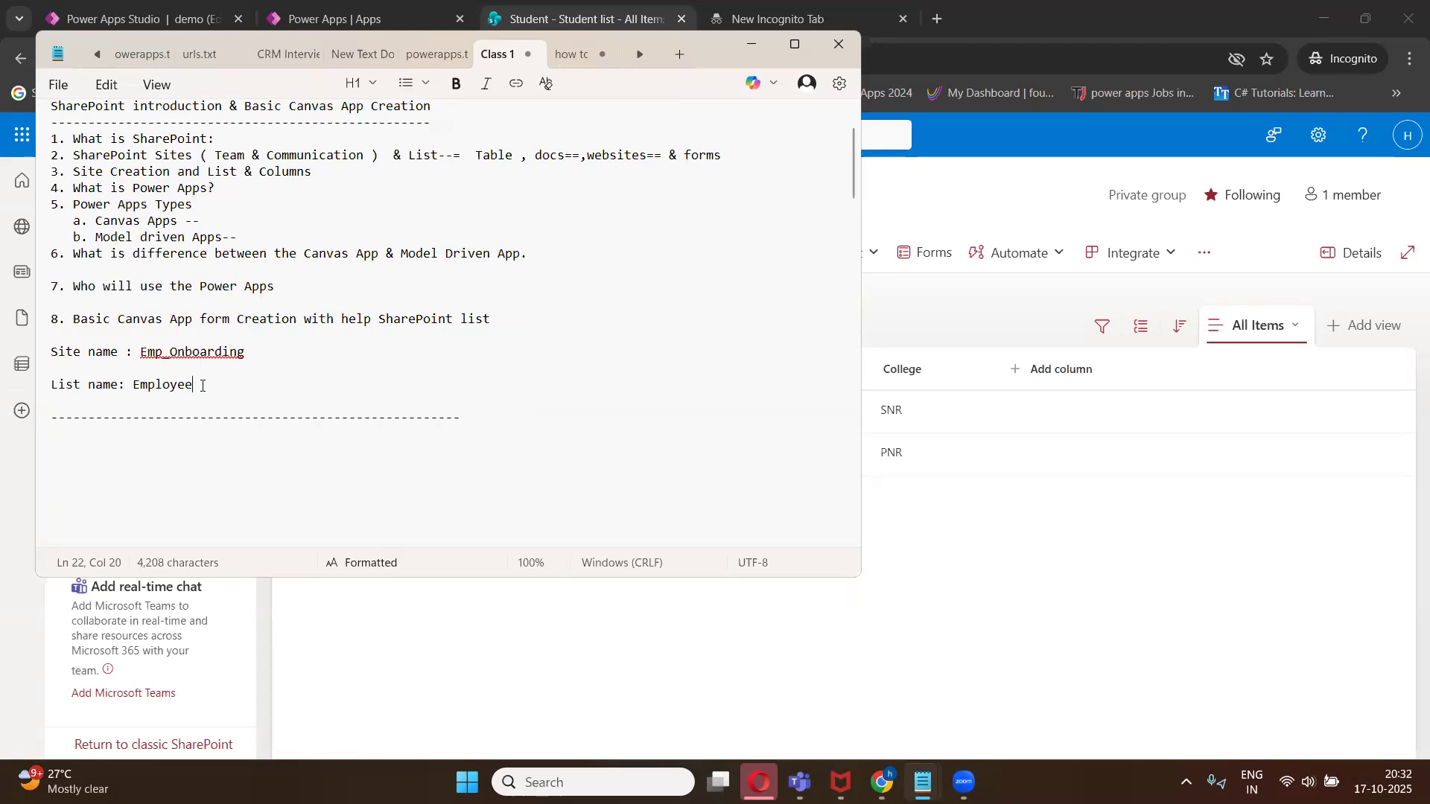
{"action": "key", "text": "Return"}
{"action": "key", "text": "Return"}
{"action": "type", "text": "column:  "}
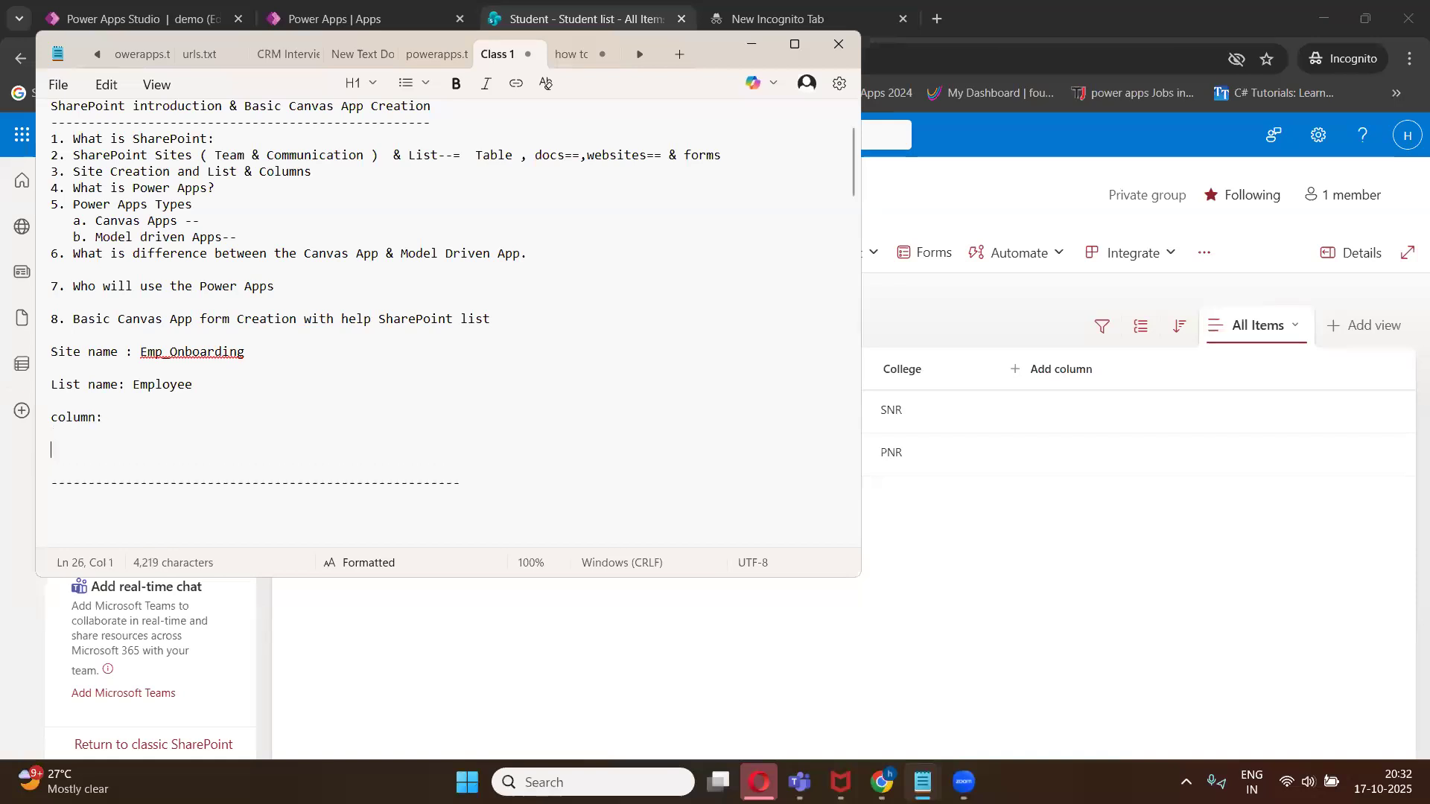
{"action": "type", "text": "Emp Id:"}
{"action": "key", "text": "Return"}
{"action": "type", "text": "Emp Name :"}
- Add an "eMP mOBILE :" column entry beneath Emp Name
{"action": "key", "text": "Return"}
{"action": "key", "text": "Return"}
{"action": "key", "text": "Return"}
{"action": "type", "text": "eMP "}
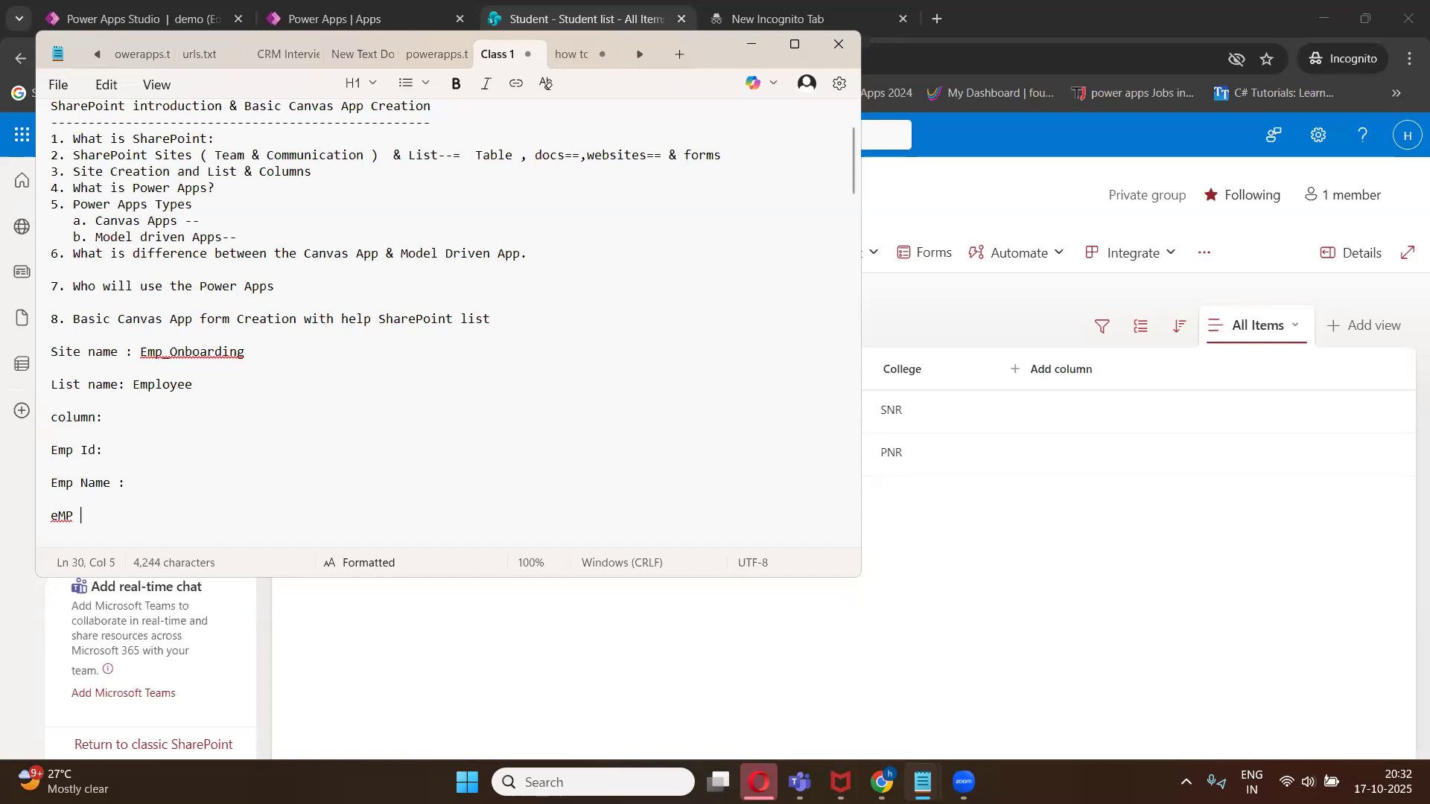
{"action": "type", "text": "mOBILE"}
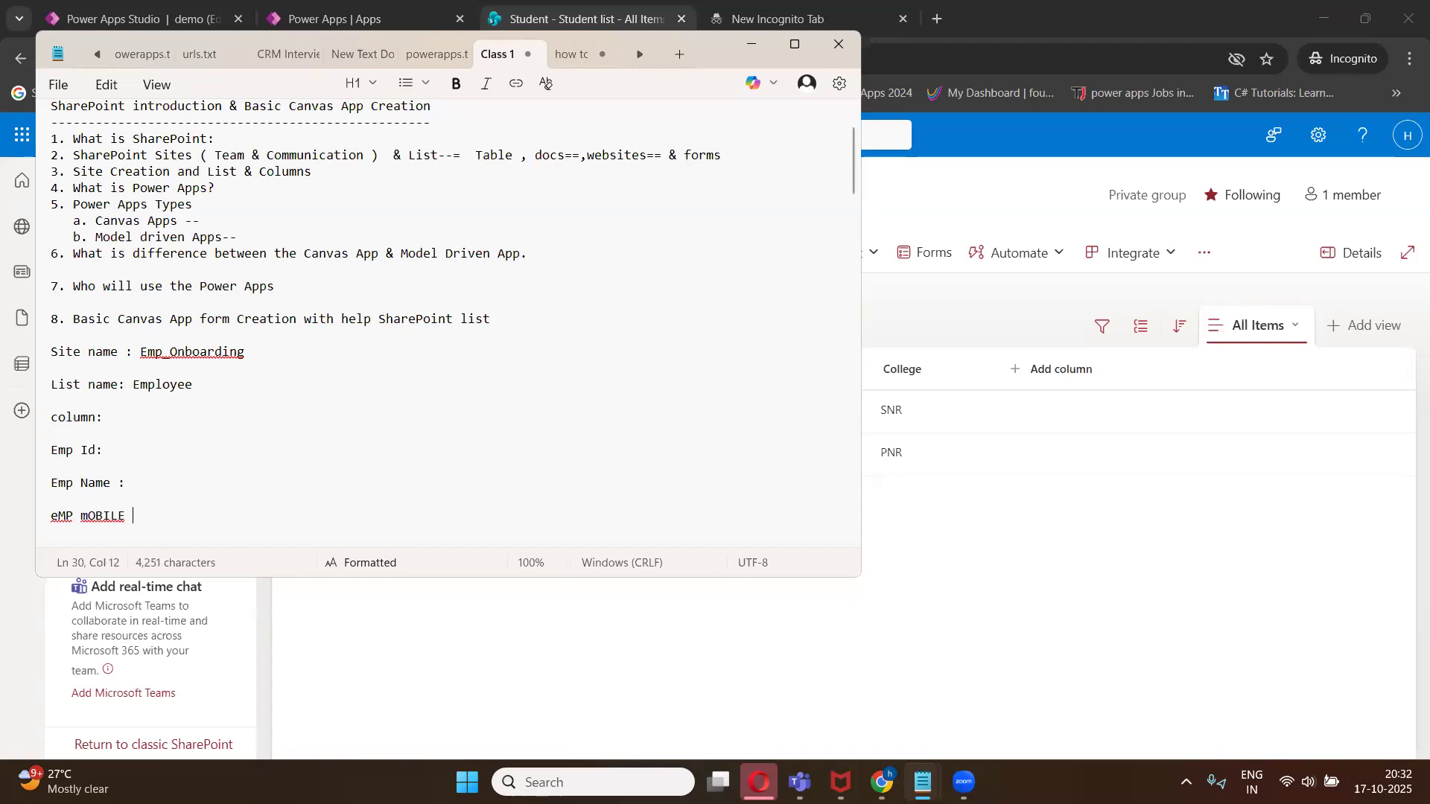
{"action": "key", "text": "BackSpace"}
{"action": "key", "text": "BackSpace"}
{"action": "key", "text": "BackSpace"}
{"action": "key", "text": "BackSpace"}
{"action": "key", "text": "BackSpace"}
{"action": "key", "text": "BackSpace"}
{"action": "key", "text": "BackSpace"}
{"action": "key", "text": "BackSpace"}
{"action": "key", "text": "BackSpace"}
{"action": "key", "text": "BackSpace"}
{"action": "key", "text": "BackSpace"}
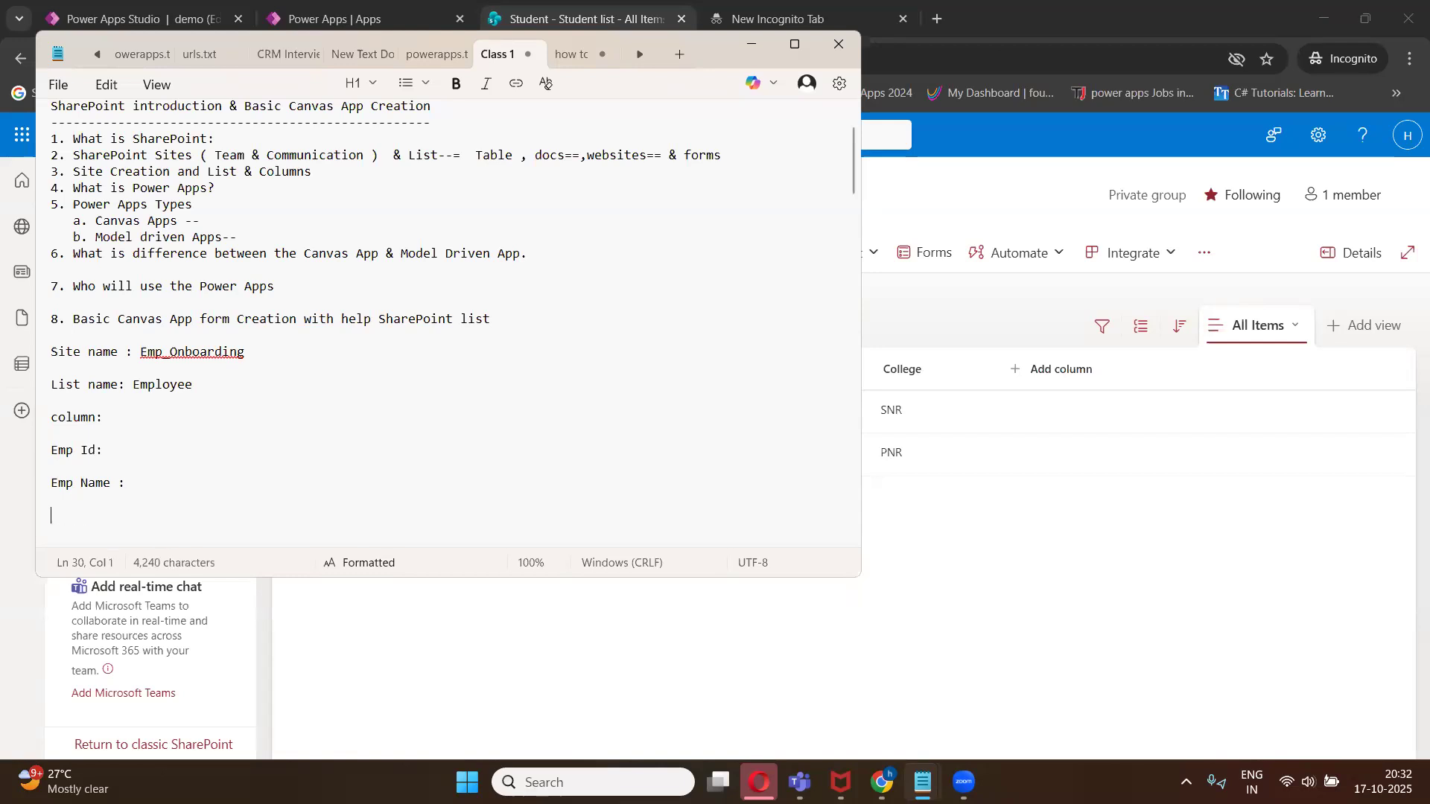
{"action": "type", "text": "eMP mOBILE :"}
{"action": "key", "text": "Return"}
{"action": "key", "text": "Return"}
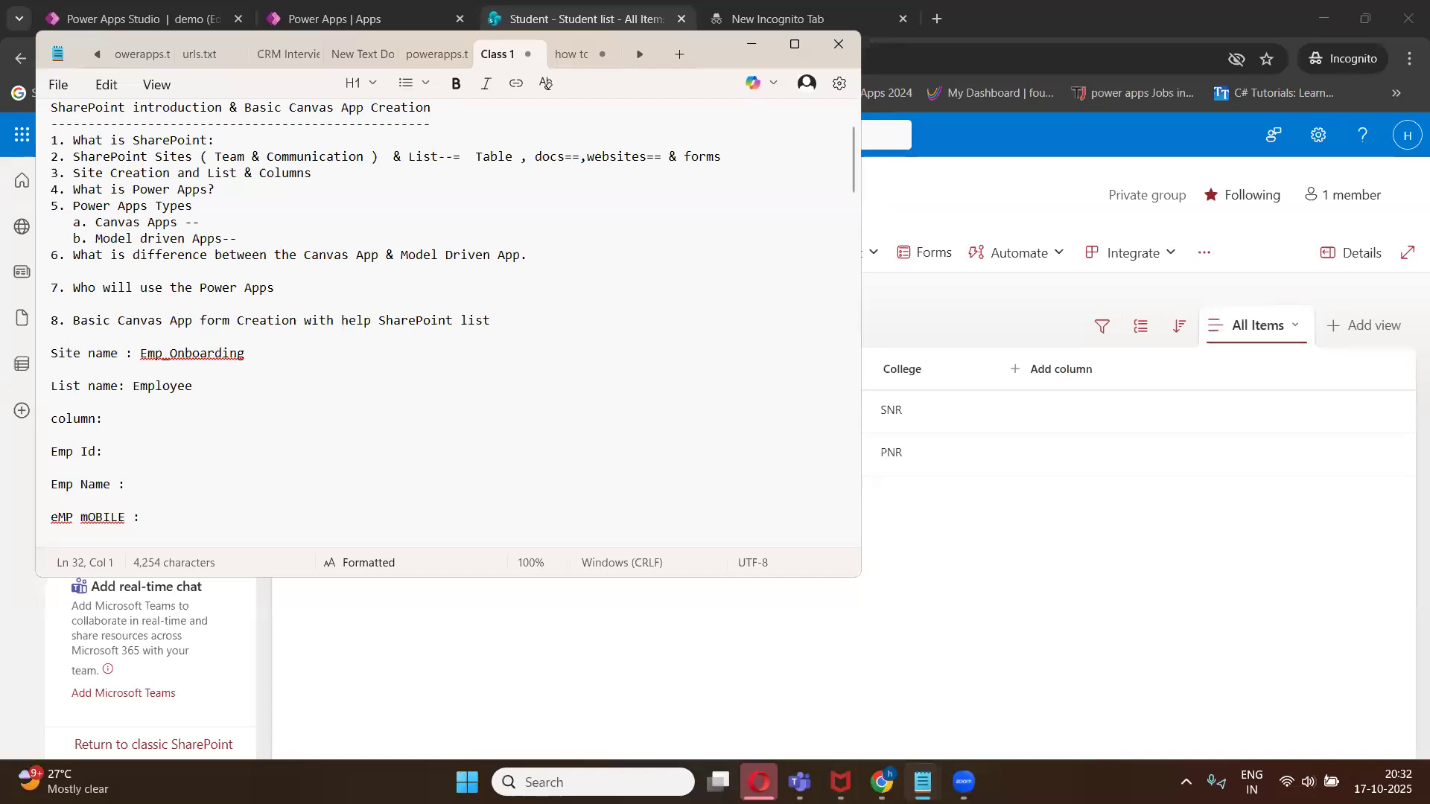
- Add an "Emp Emial" column entry below the mobile entry in the notes
{"action": "type", "text": "Emp Emial"}
{"action": "key", "text": "Return"}
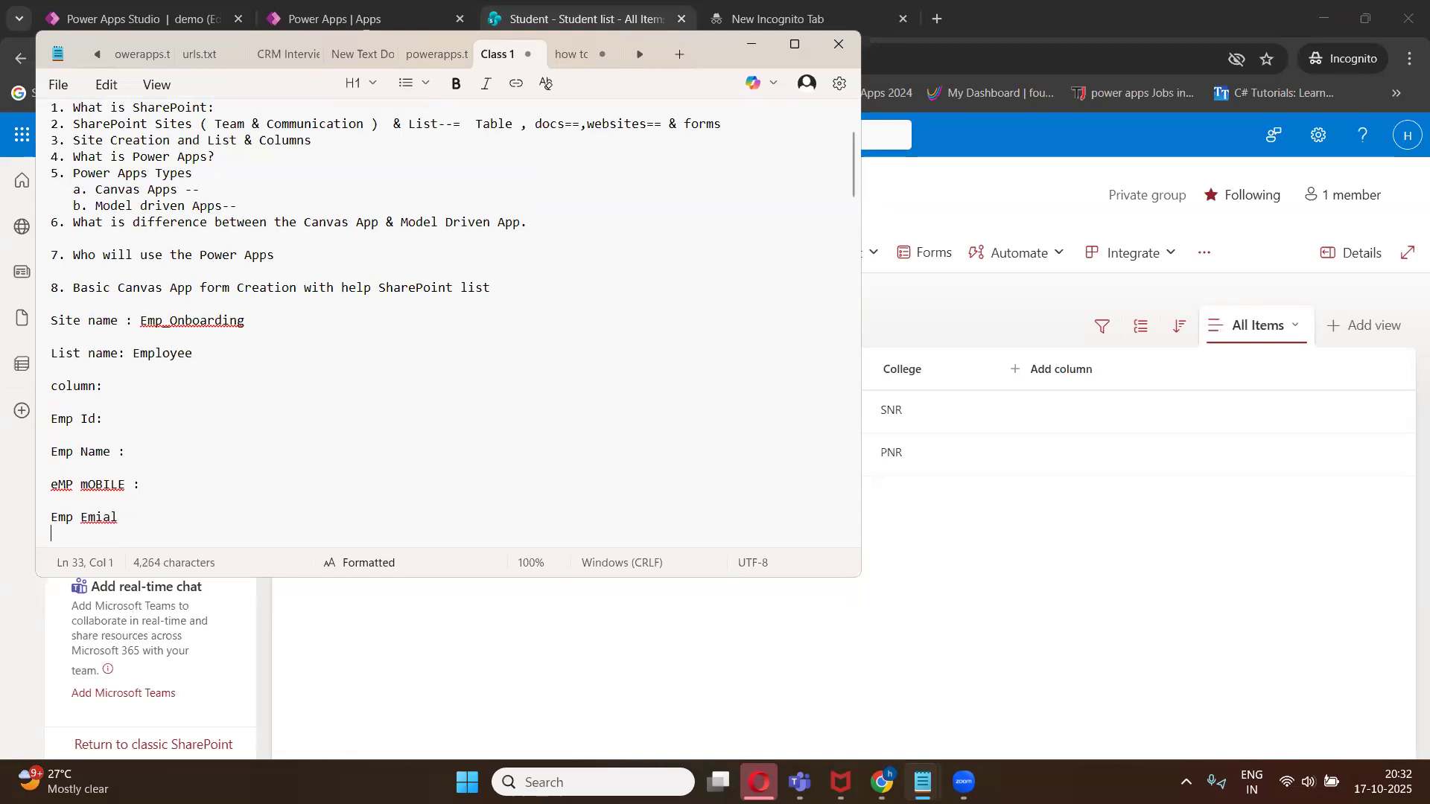
- Add "Emp Com" and "Emp Salary" column entries beneath Emp Emial
{"action": "key", "text": "Return"}
{"action": "type", "text": "Emp "}
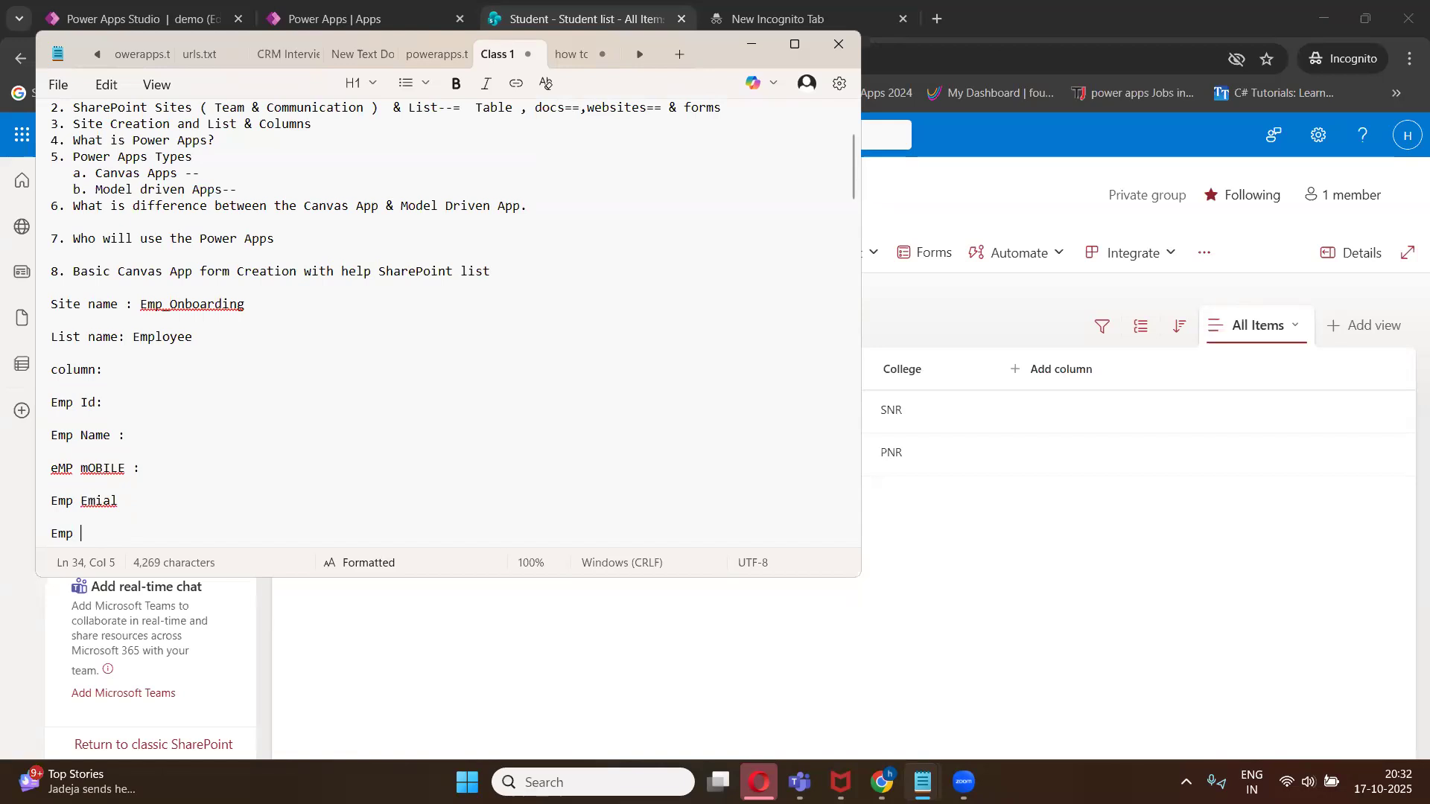
{"action": "type", "text": "Com"}
{"action": "key", "text": "Return"}
{"action": "type", "text": "Emp D"}
{"action": "key", "text": "BackSpace"}
{"action": "type", "text": "SAl"}
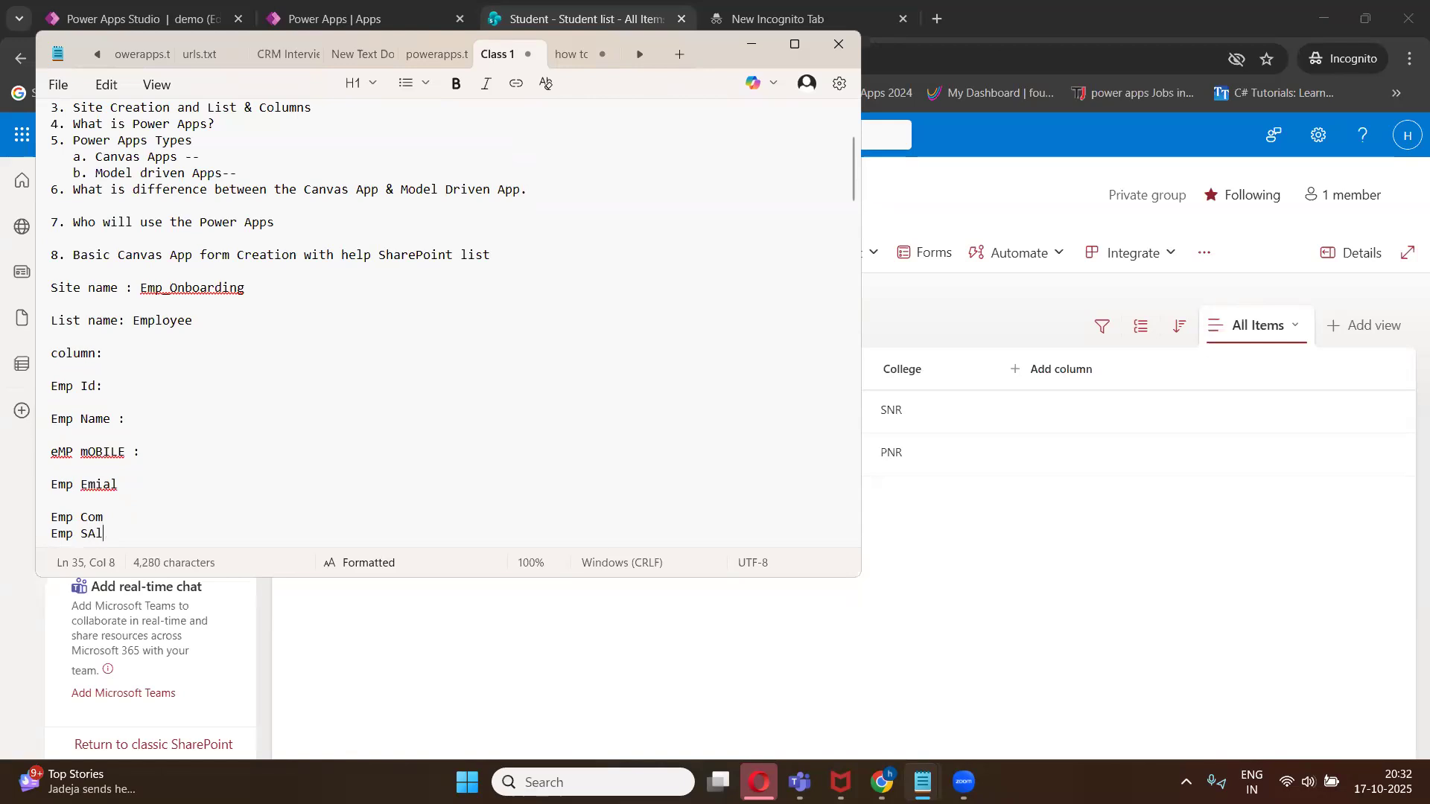
{"action": "key", "text": "BackSpace"}
{"action": "key", "text": "BackSpace"}
{"action": "type", "text": "alary"}
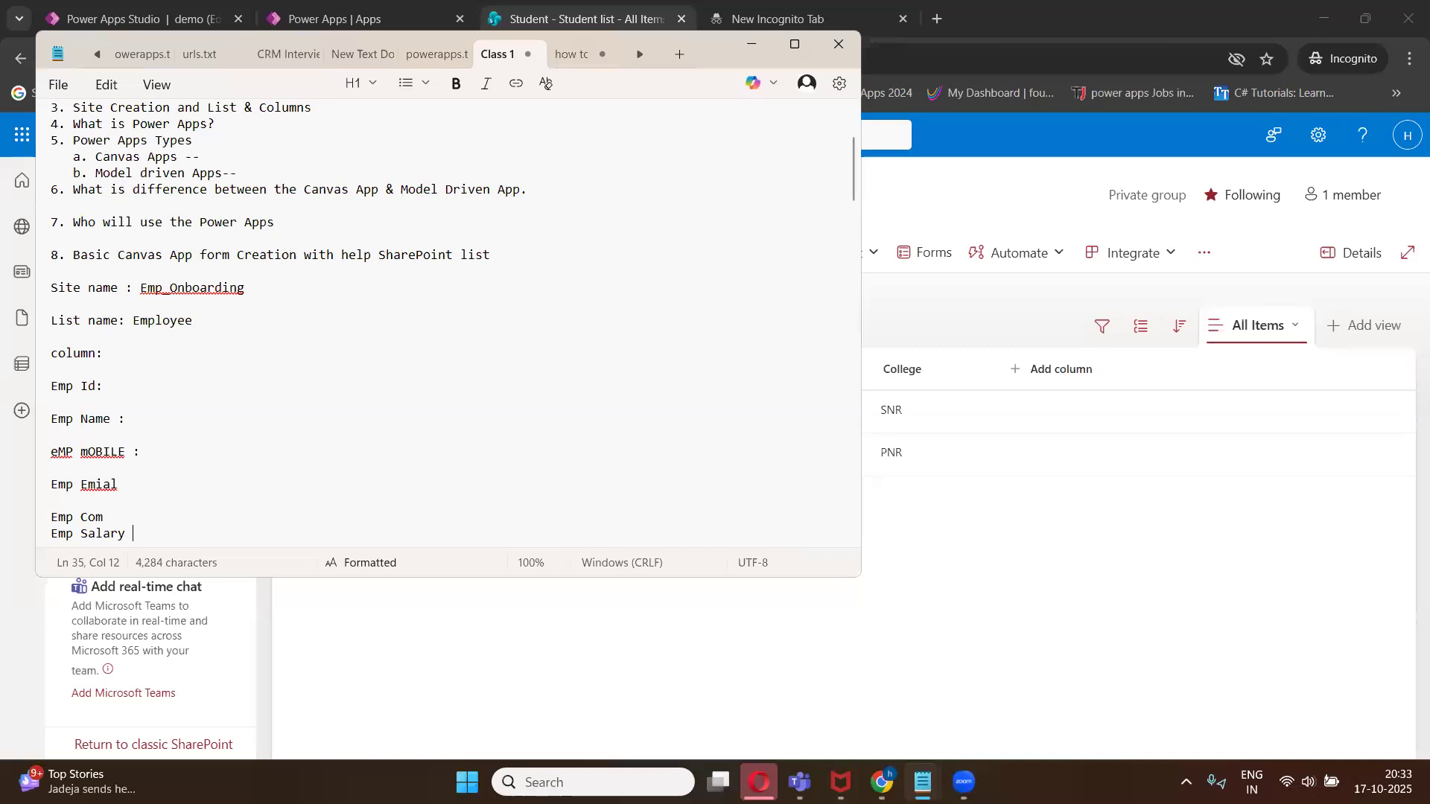
- Change the list name to "Employee list" and the section heading to "columns:"
{"action": "left_click", "coordinate": [82, 485]}
{"action": "left_click", "coordinate": [338, 363]}
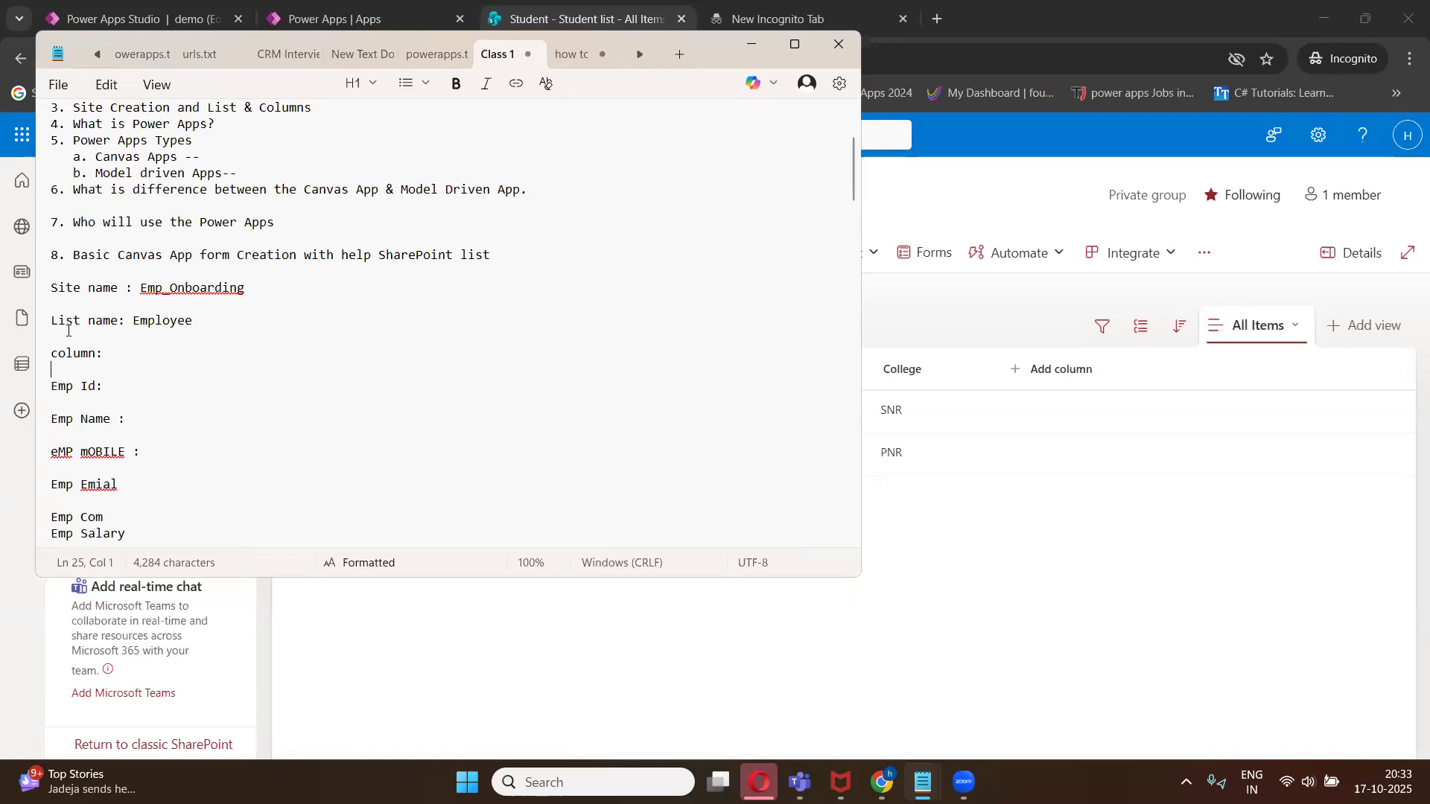
{"action": "left_click", "coordinate": [186, 322]}
{"action": "type", "text": "list"}
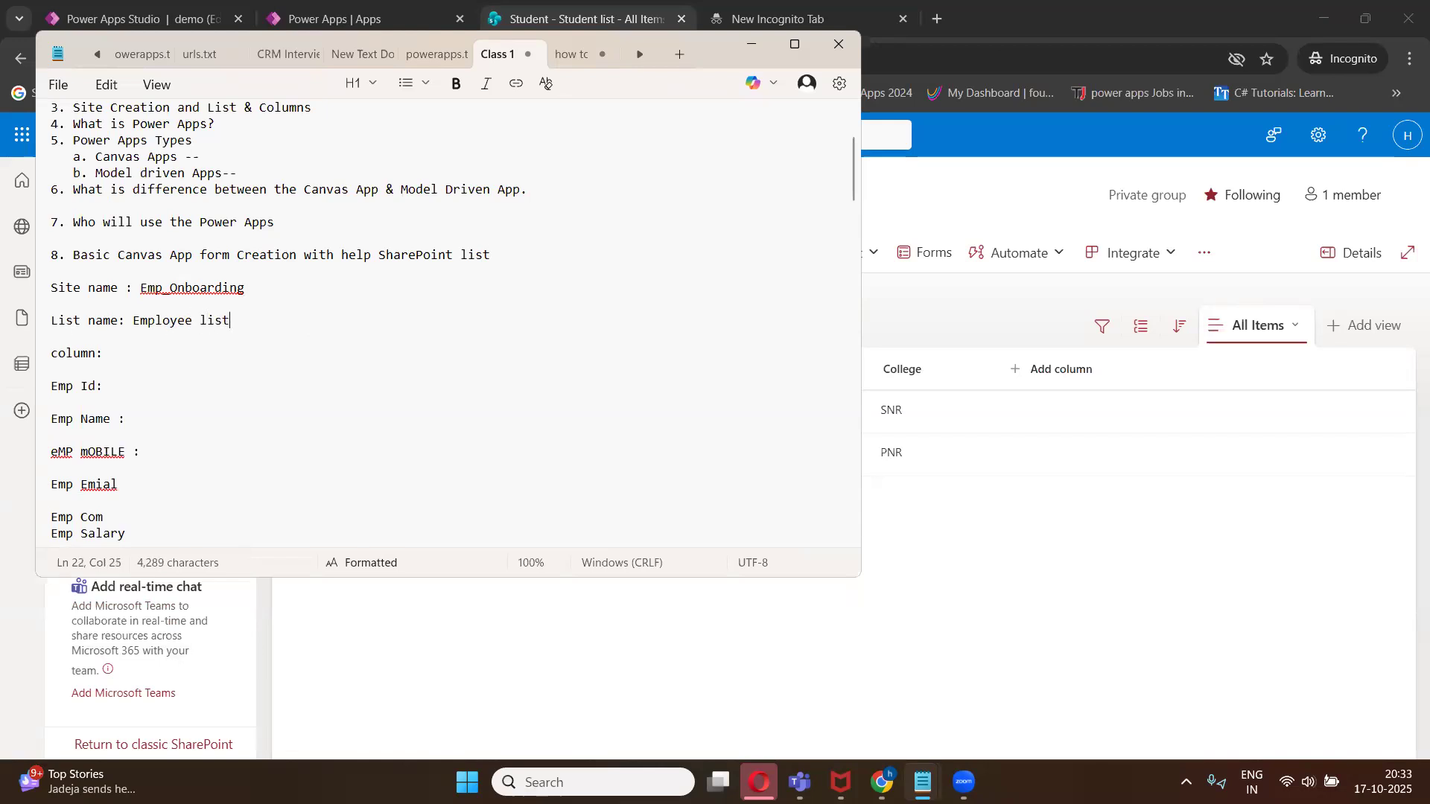
{"action": "left_click", "coordinate": [99, 356]}
{"action": "type", "text": "s"}
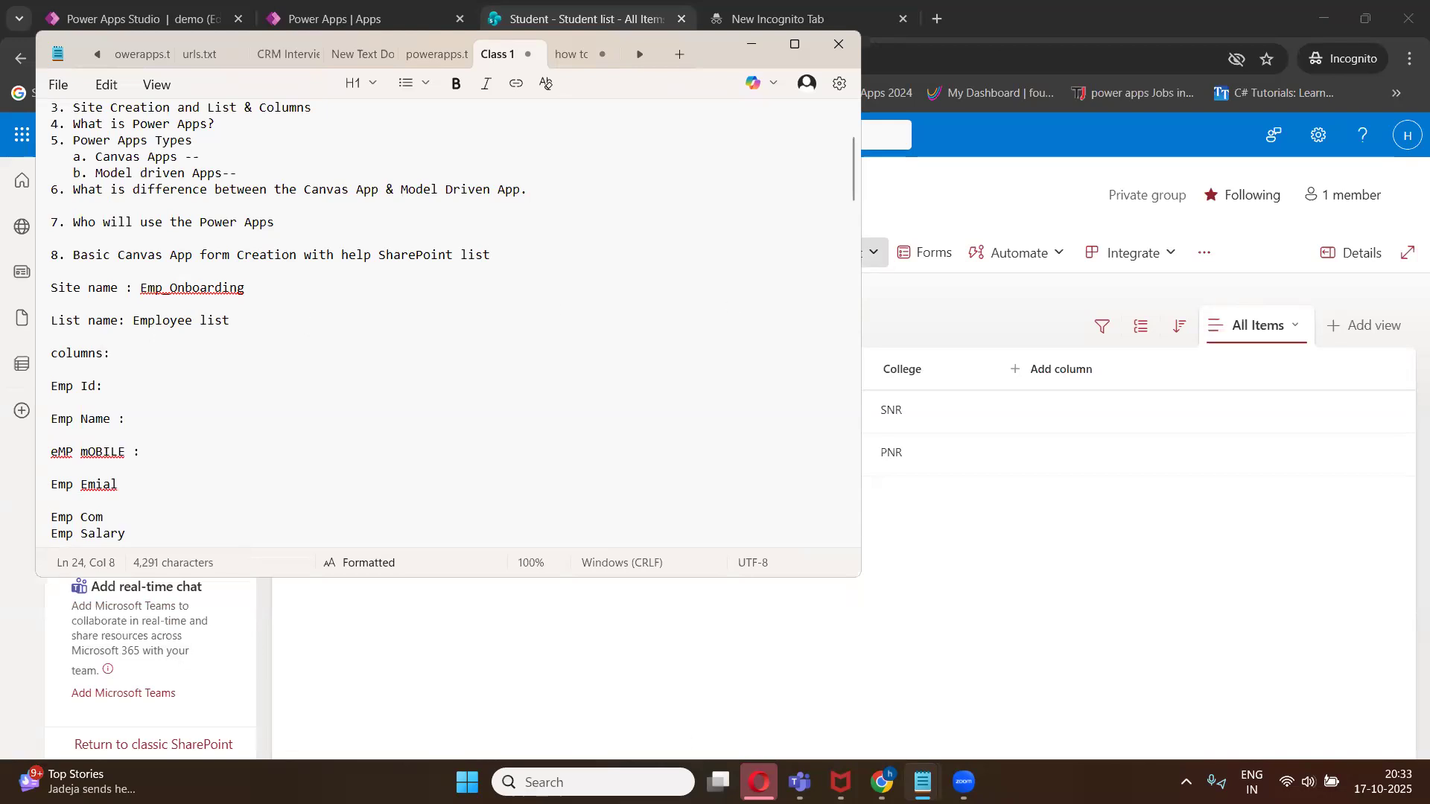
- Compare the Student list in the browser with the site name, list name and column headings in the notes
{"action": "left_click", "coordinate": [881, 781]}
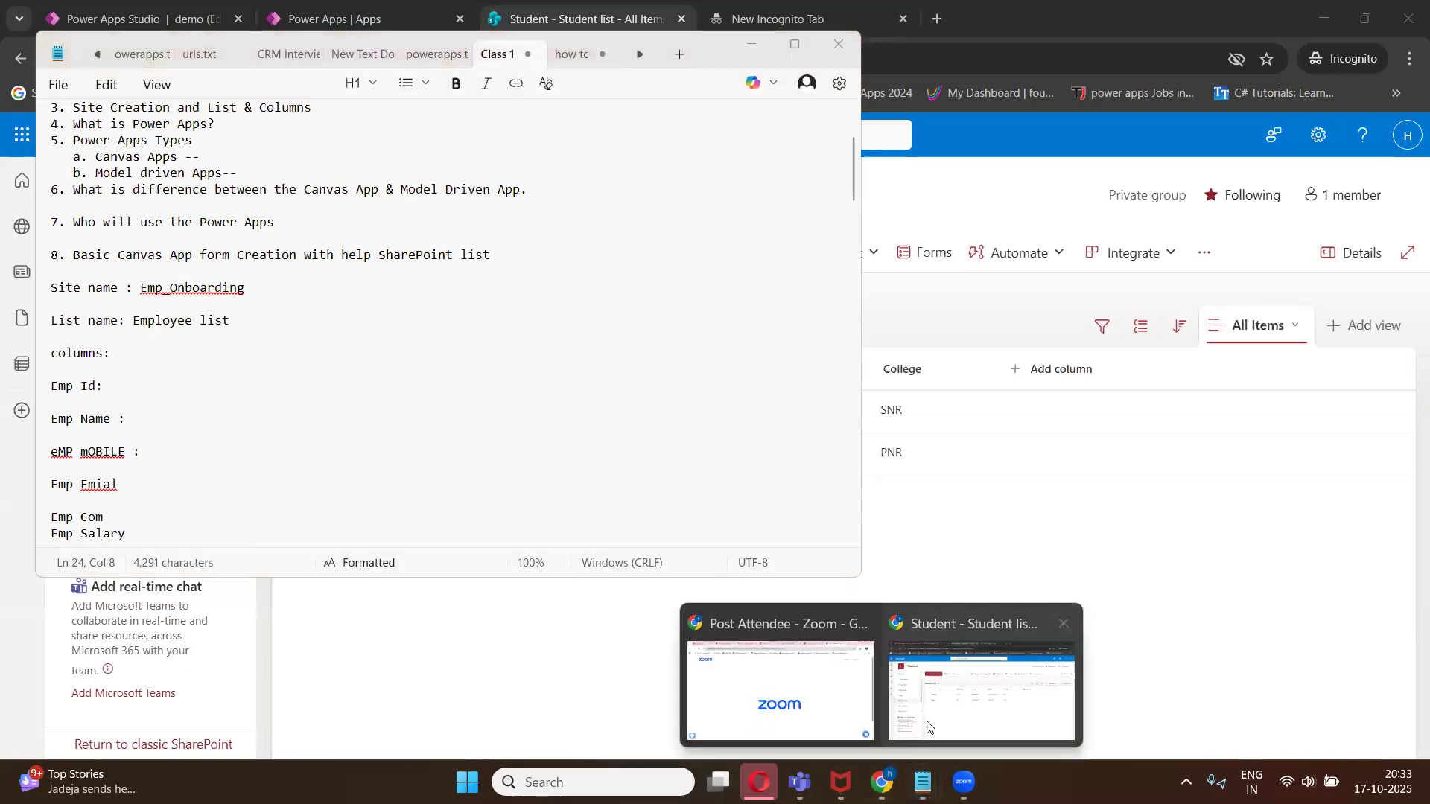
{"action": "left_click", "coordinate": [914, 717]}
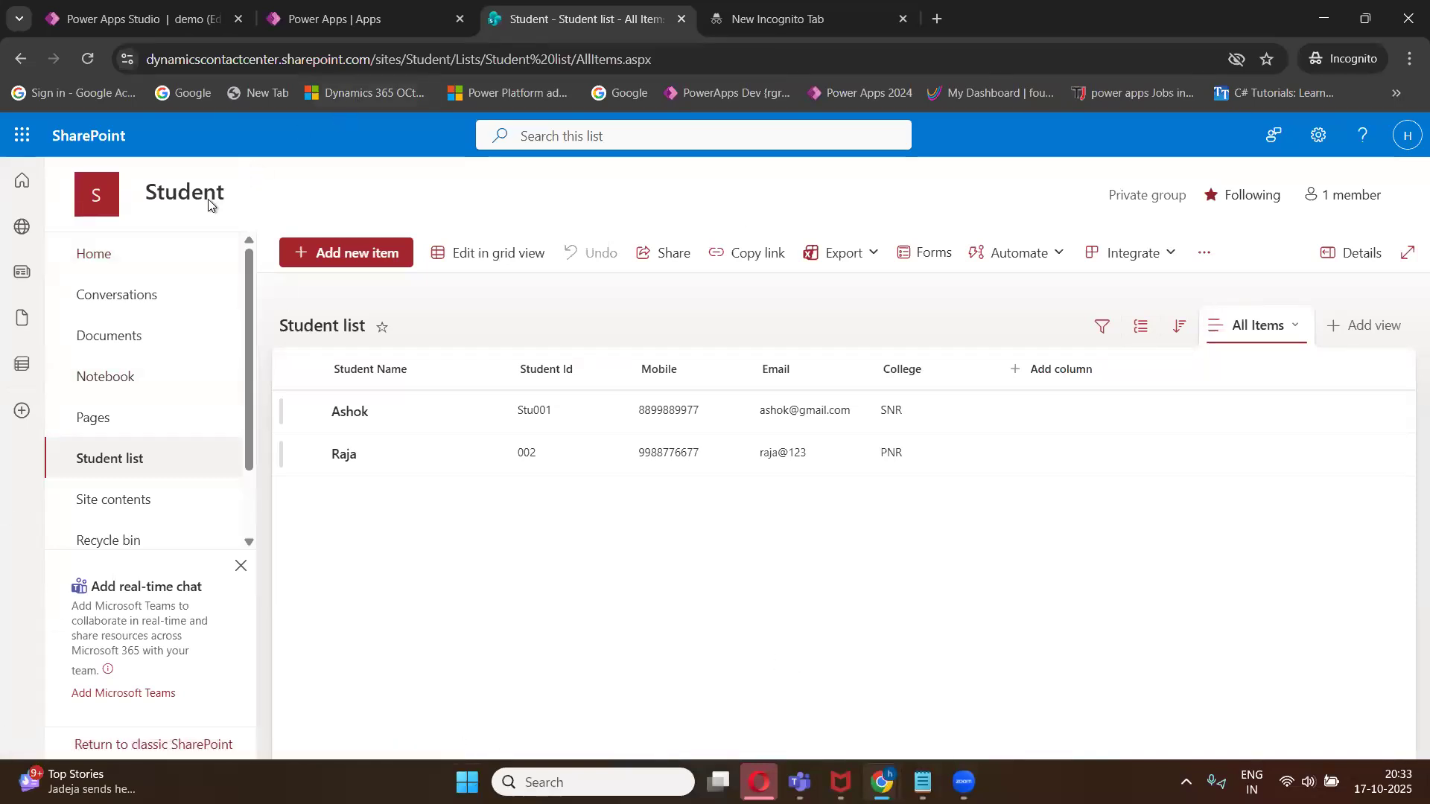
{"action": "mouse_move", "coordinate": [208, 202]}
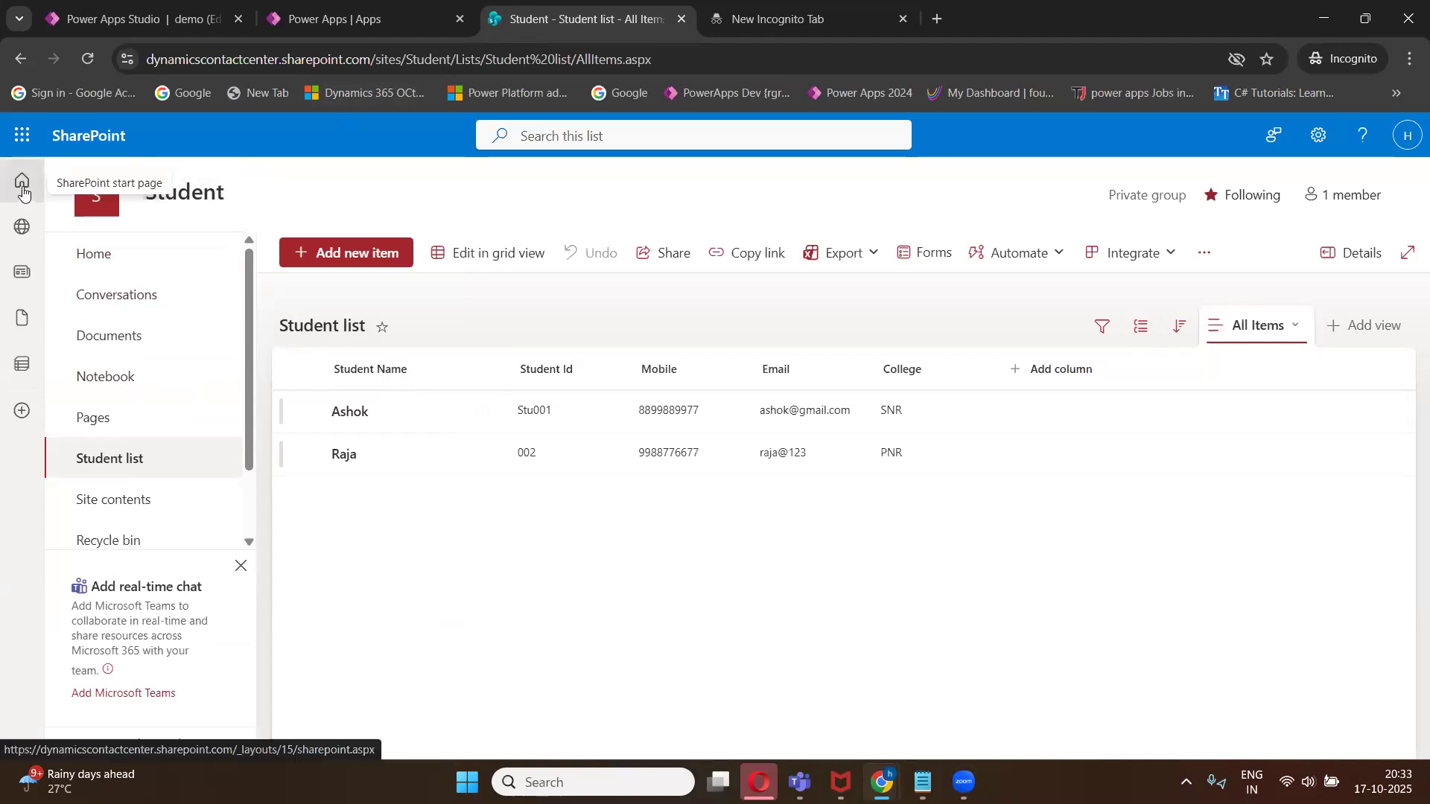
{"action": "left_click", "coordinate": [924, 782]}
{"action": "left_click", "coordinate": [851, 697]}
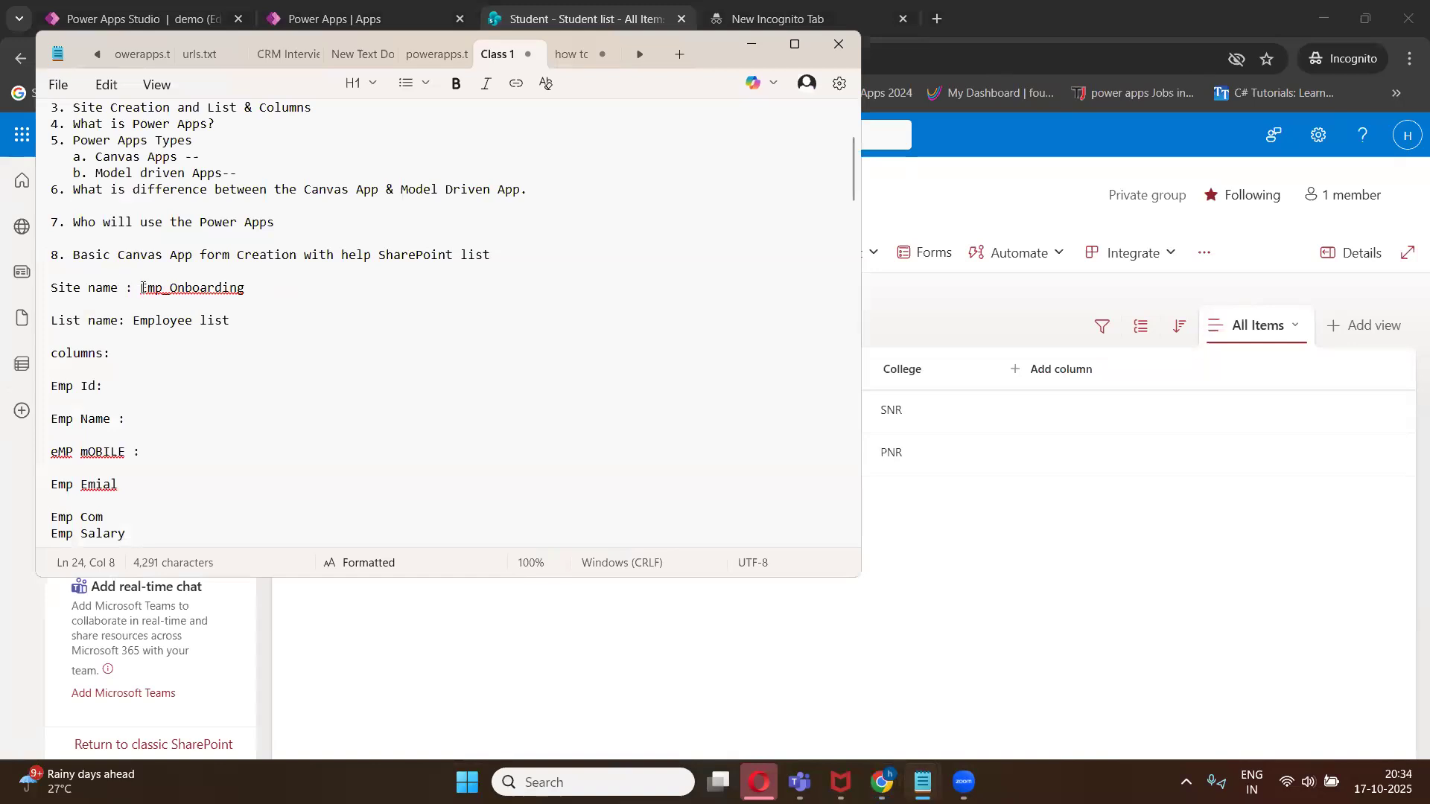
{"action": "left_click_drag", "start_coordinate": [140, 288], "coordinate": [245, 296]}
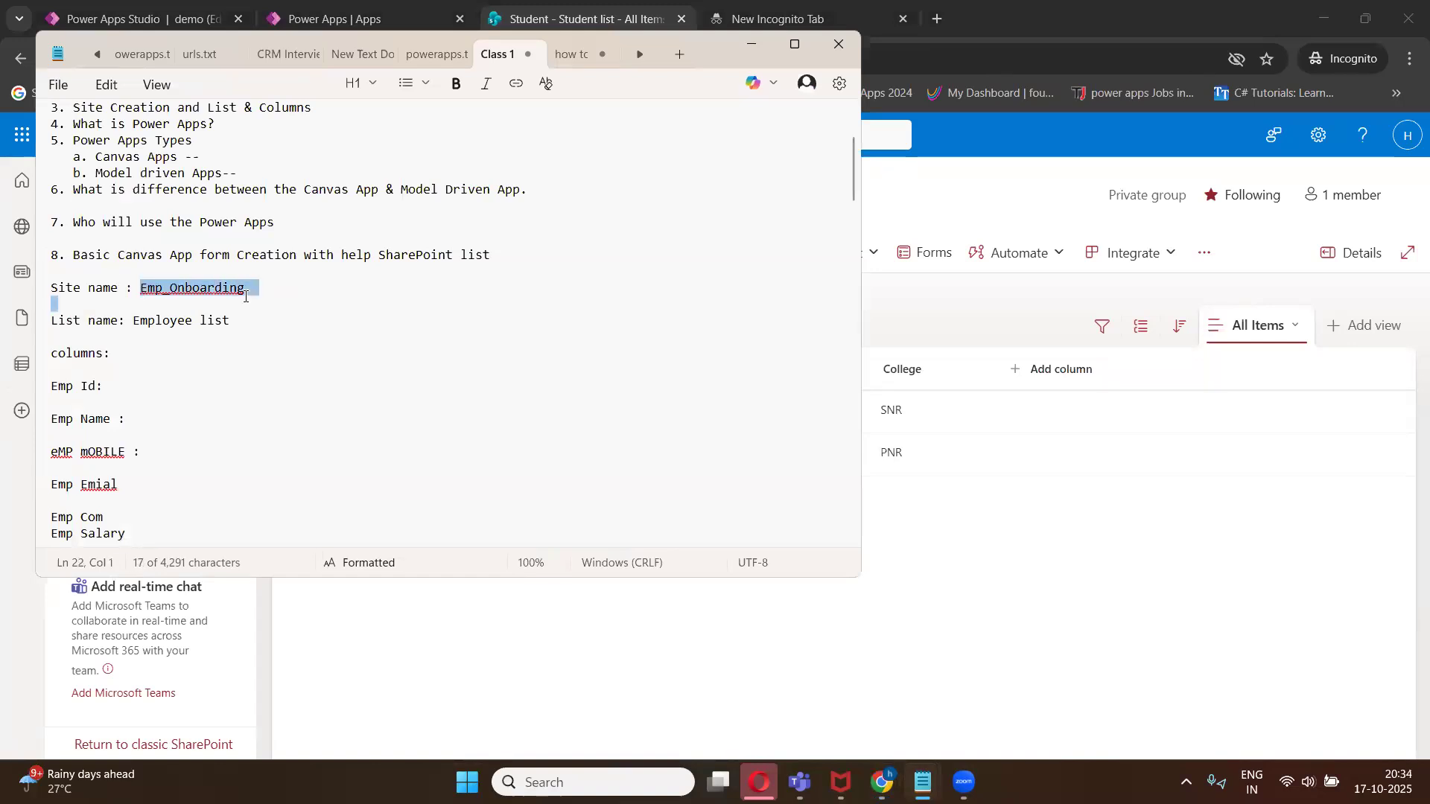
{"action": "left_click", "coordinate": [271, 341]}
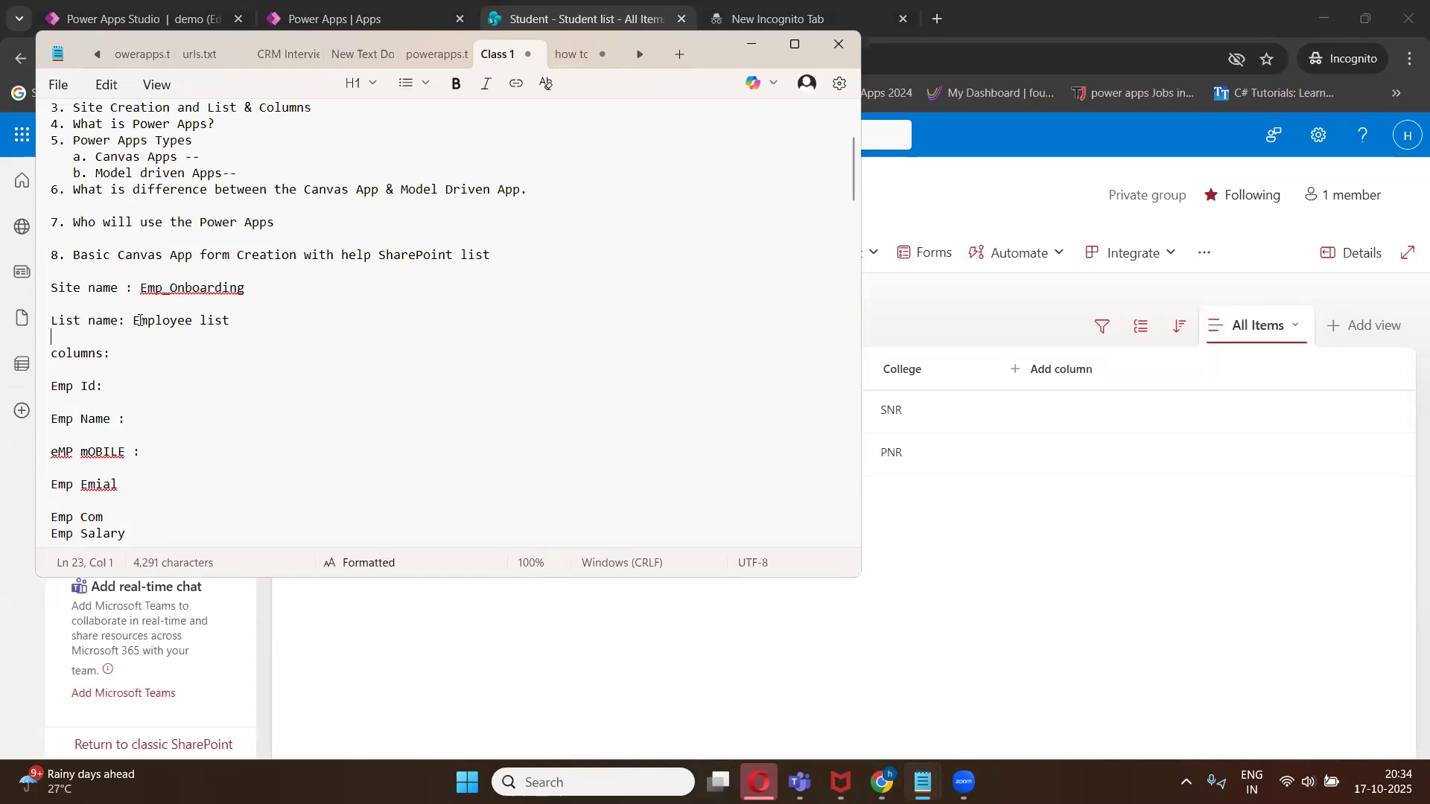
{"action": "left_click_drag", "start_coordinate": [134, 322], "coordinate": [232, 323]}
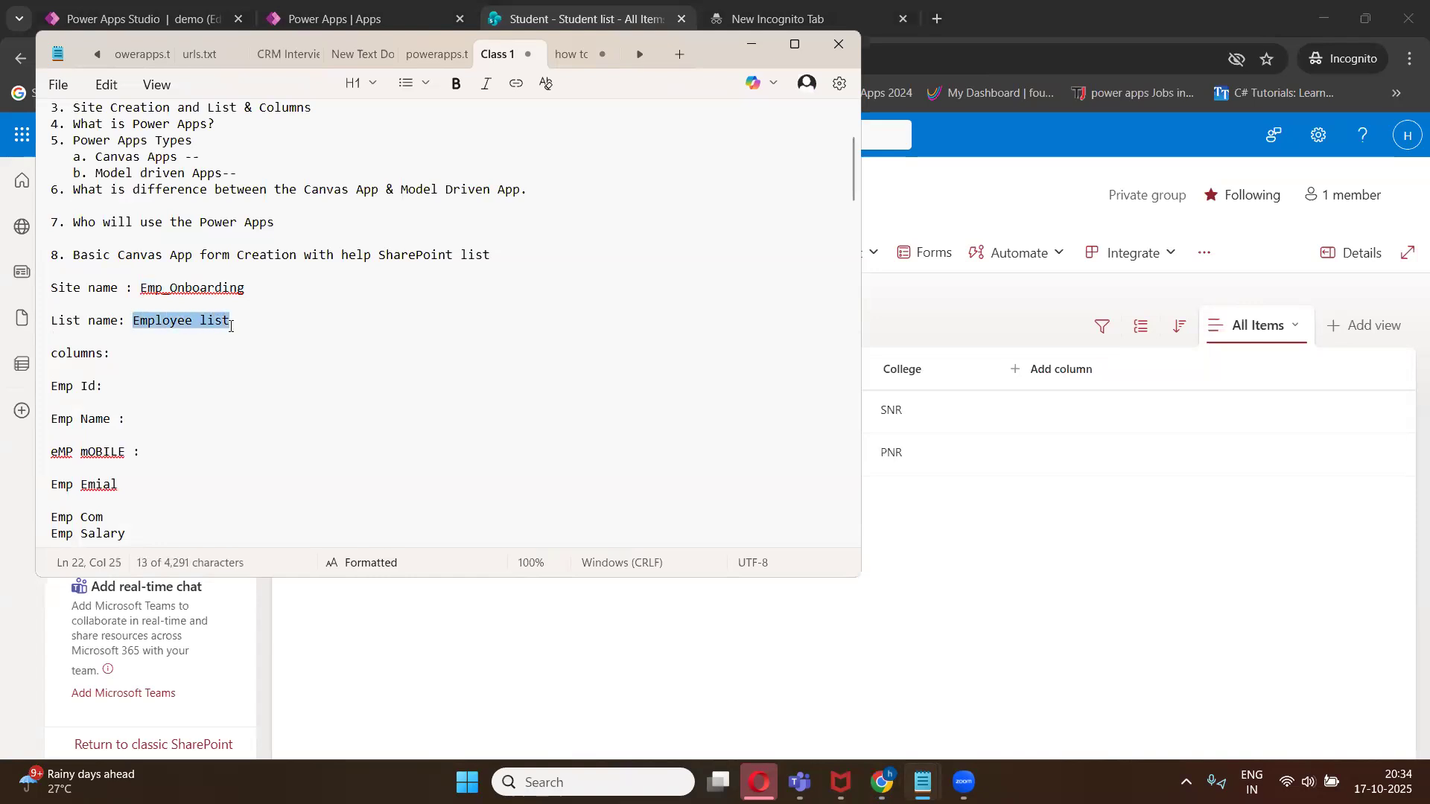
{"action": "left_click", "coordinate": [231, 323]}
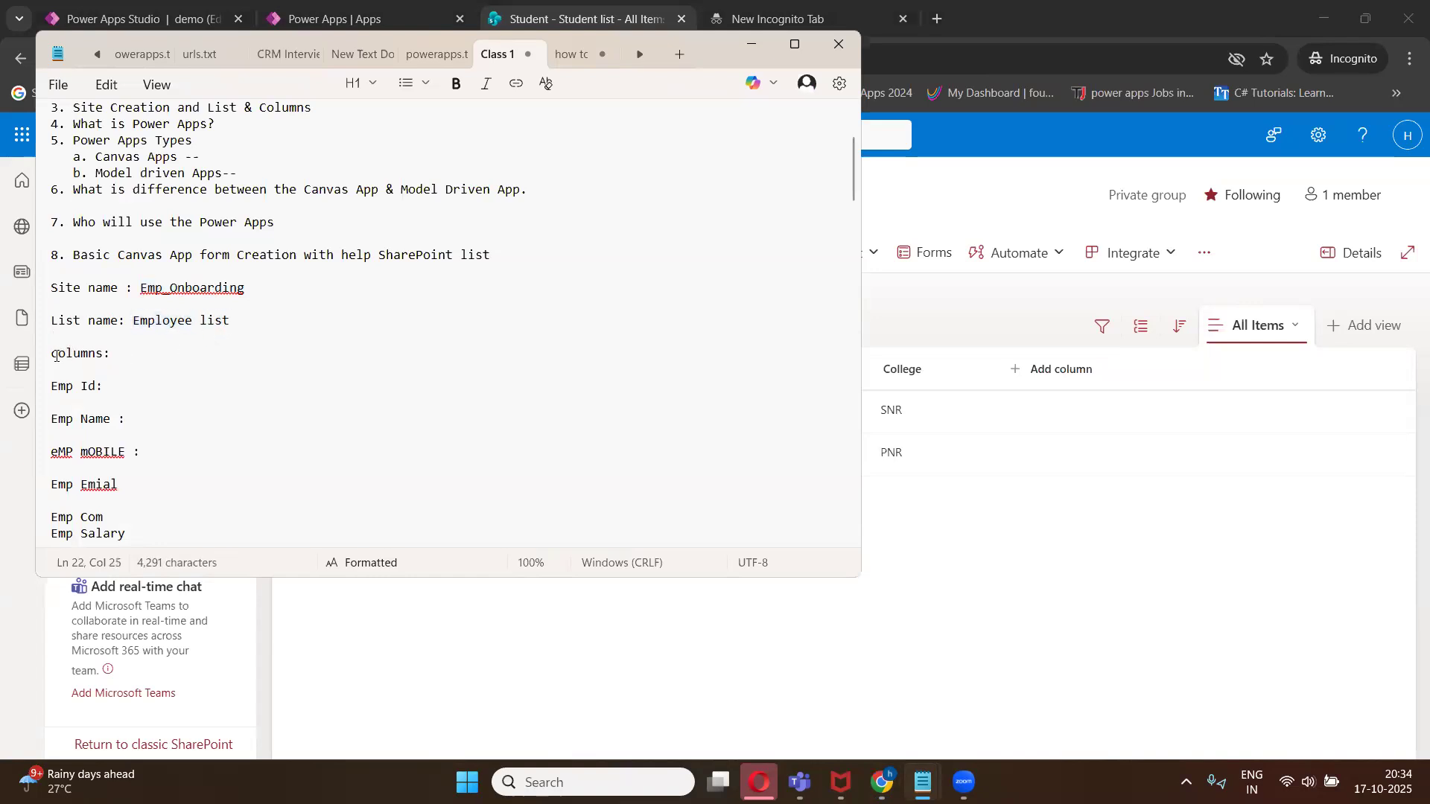
{"action": "left_click_drag", "start_coordinate": [51, 354], "coordinate": [108, 358]}
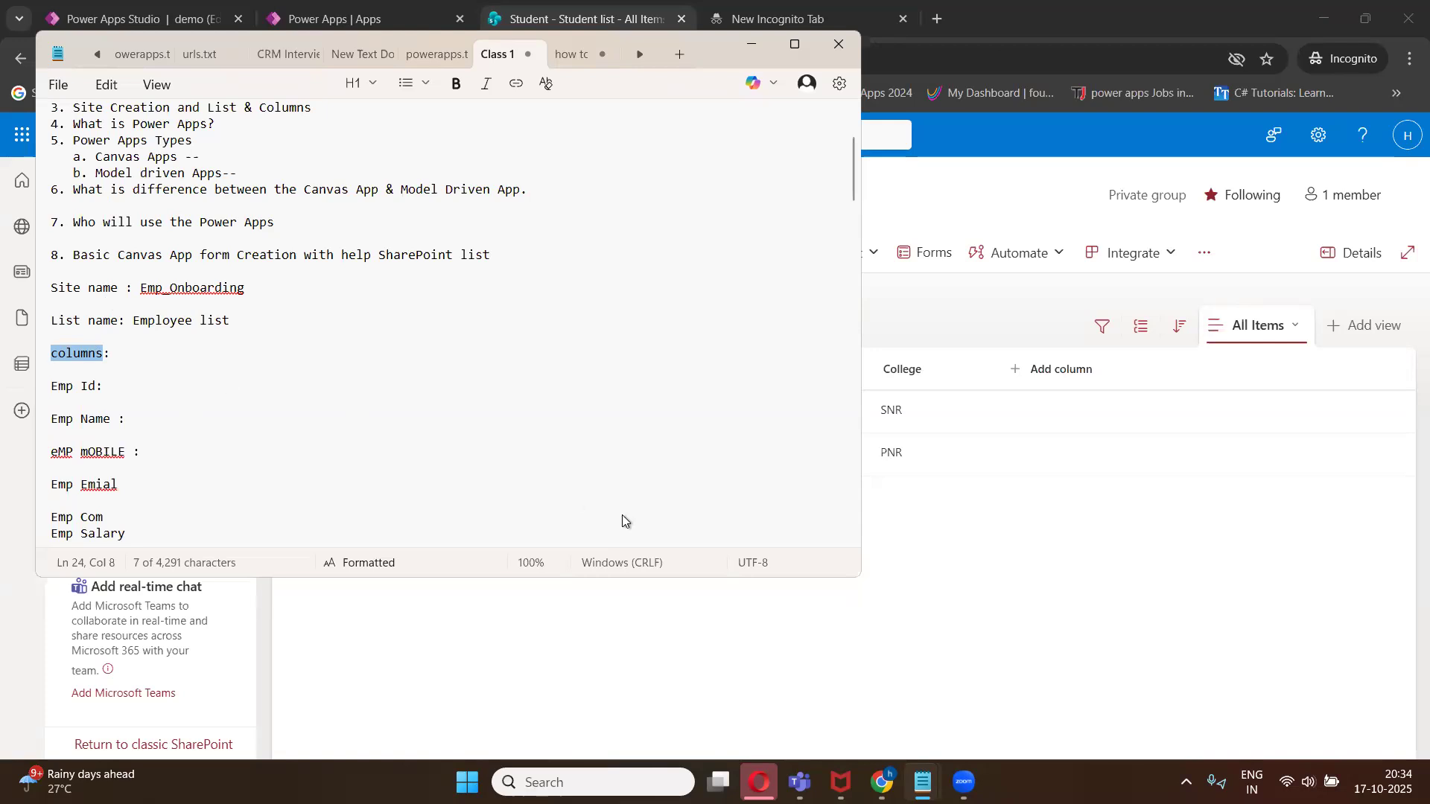
- Open the SharePoint start page, and return to the Class 1 agenda notes
{"action": "left_click", "coordinate": [783, 615]}
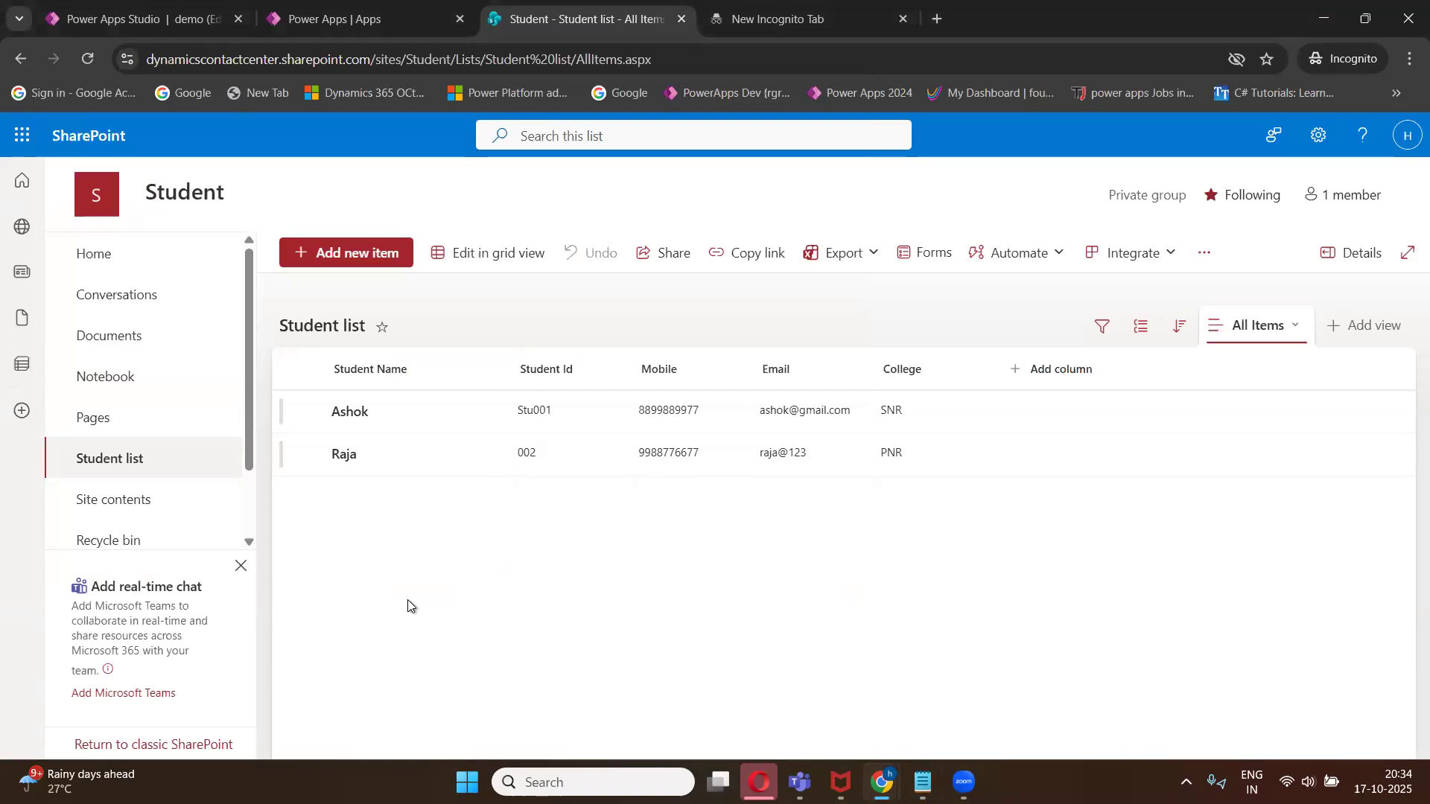
{"action": "left_click", "coordinate": [27, 188]}
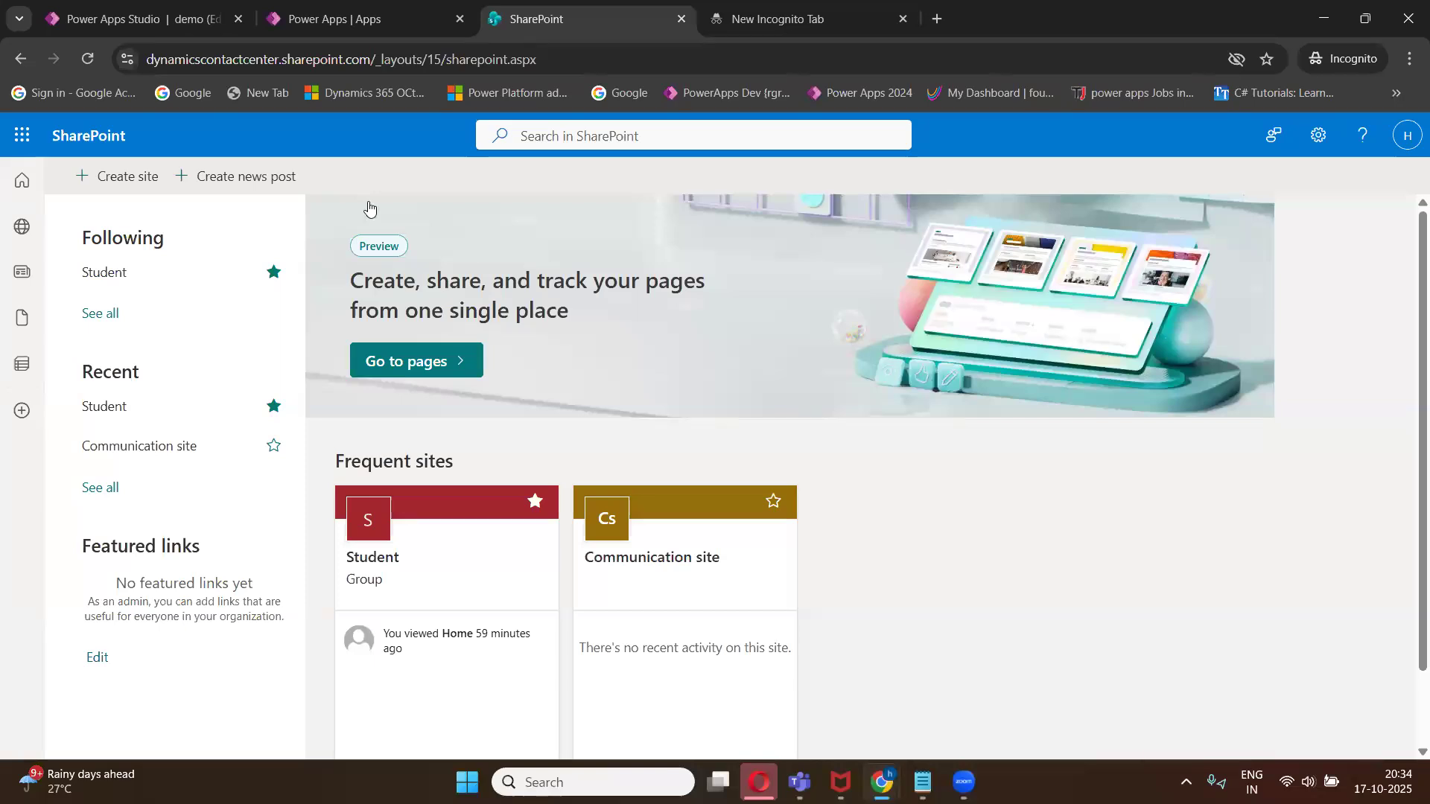
{"action": "mouse_move", "coordinate": [923, 782]}
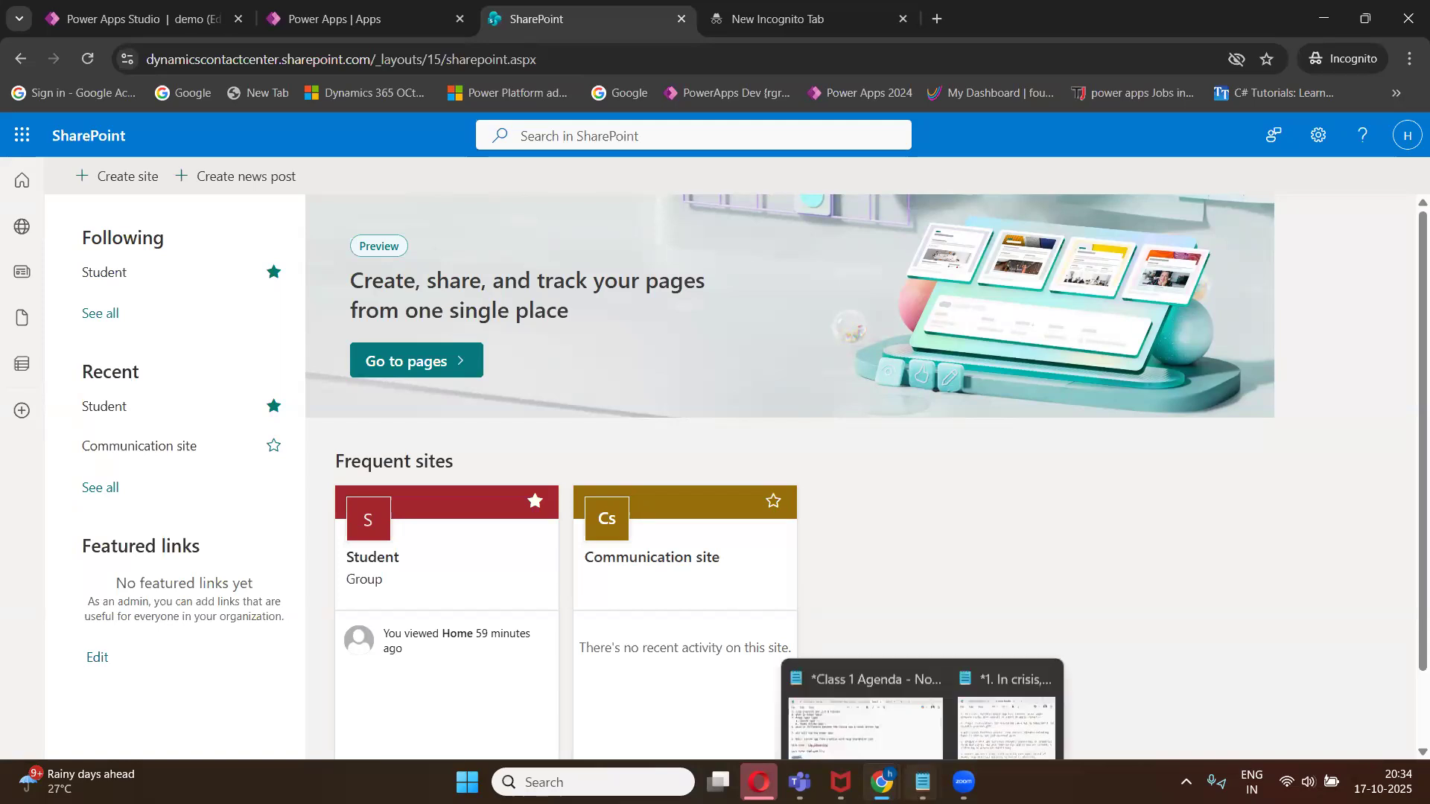
{"action": "left_click", "coordinate": [1009, 682]}
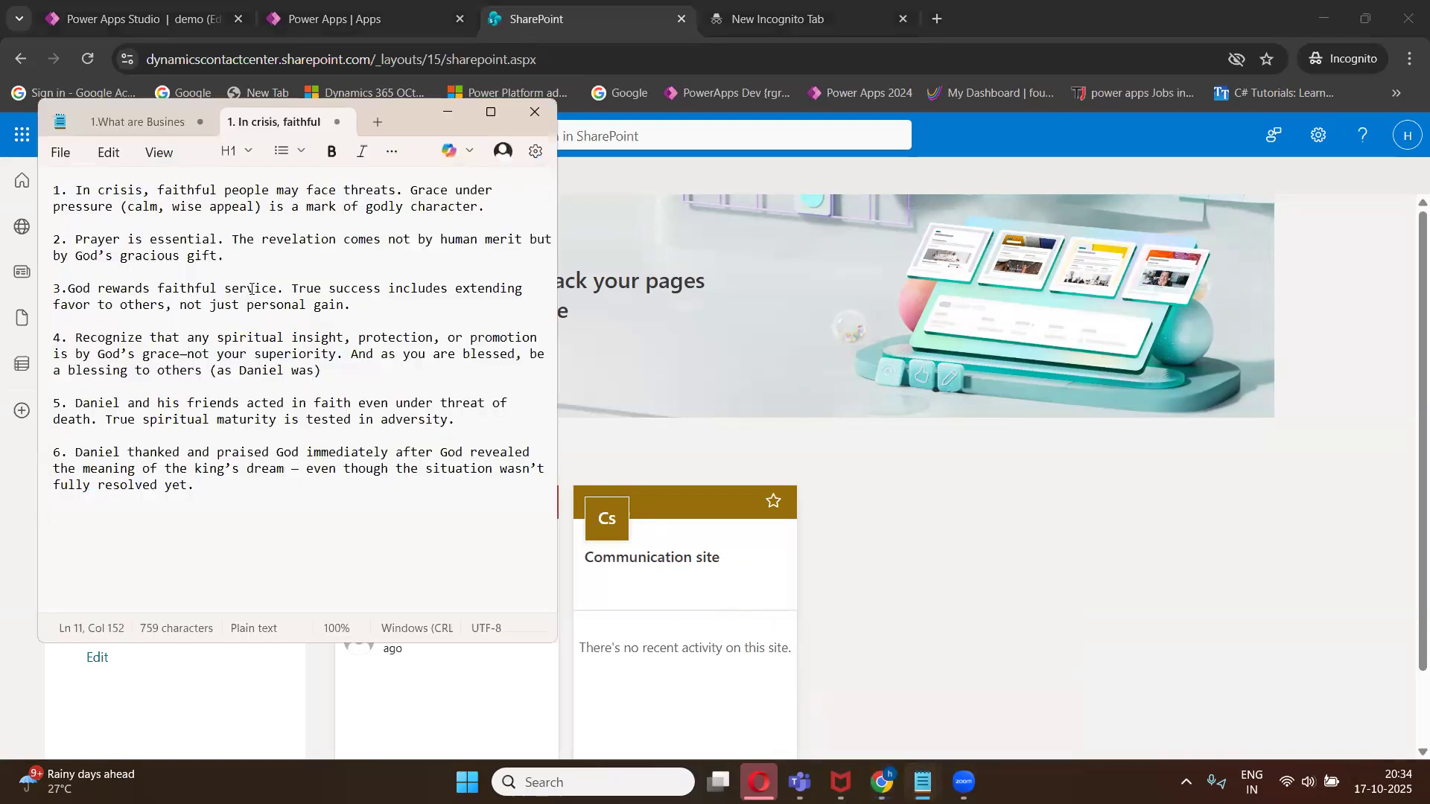
{"action": "mouse_move", "coordinate": [922, 782]}
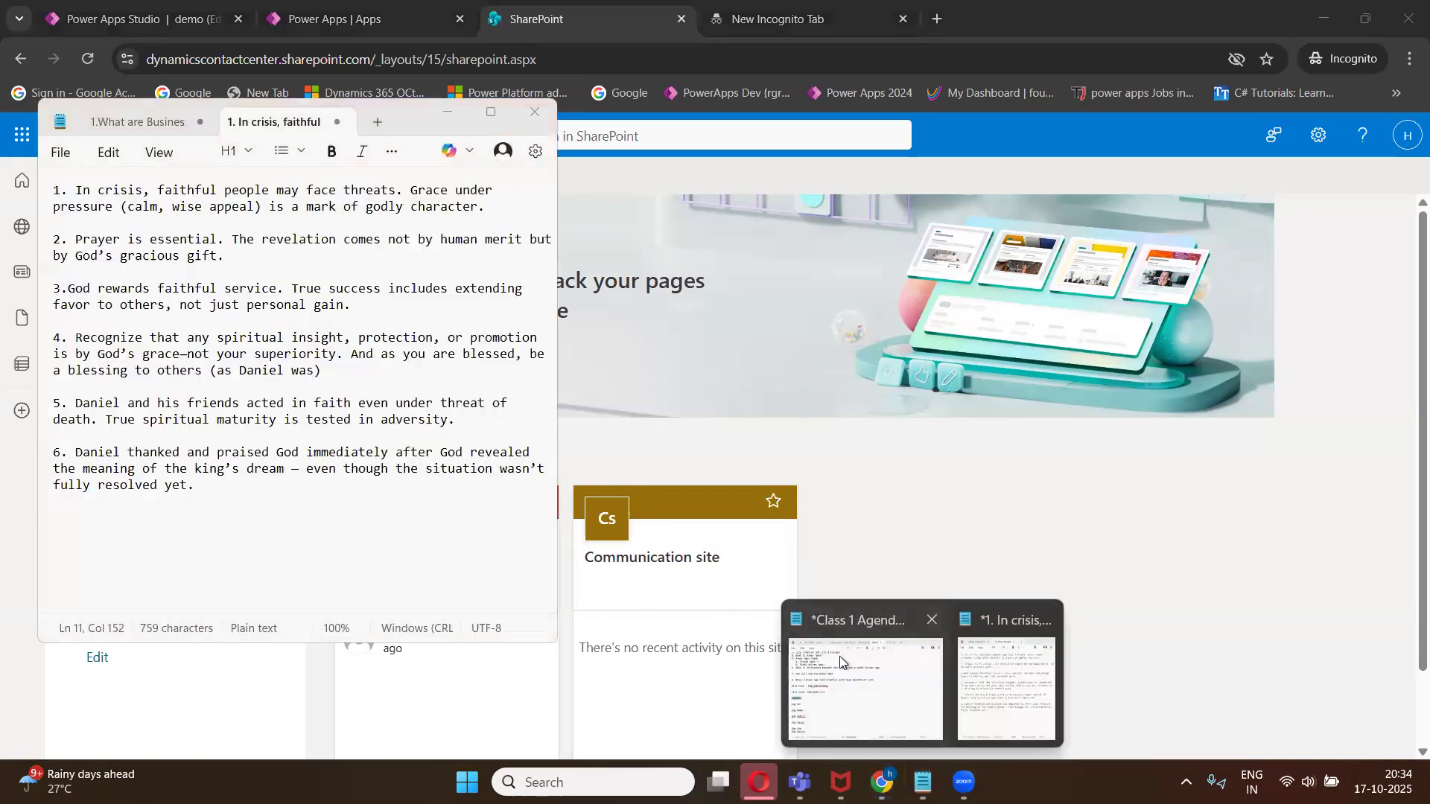
{"action": "left_click", "coordinate": [849, 682]}
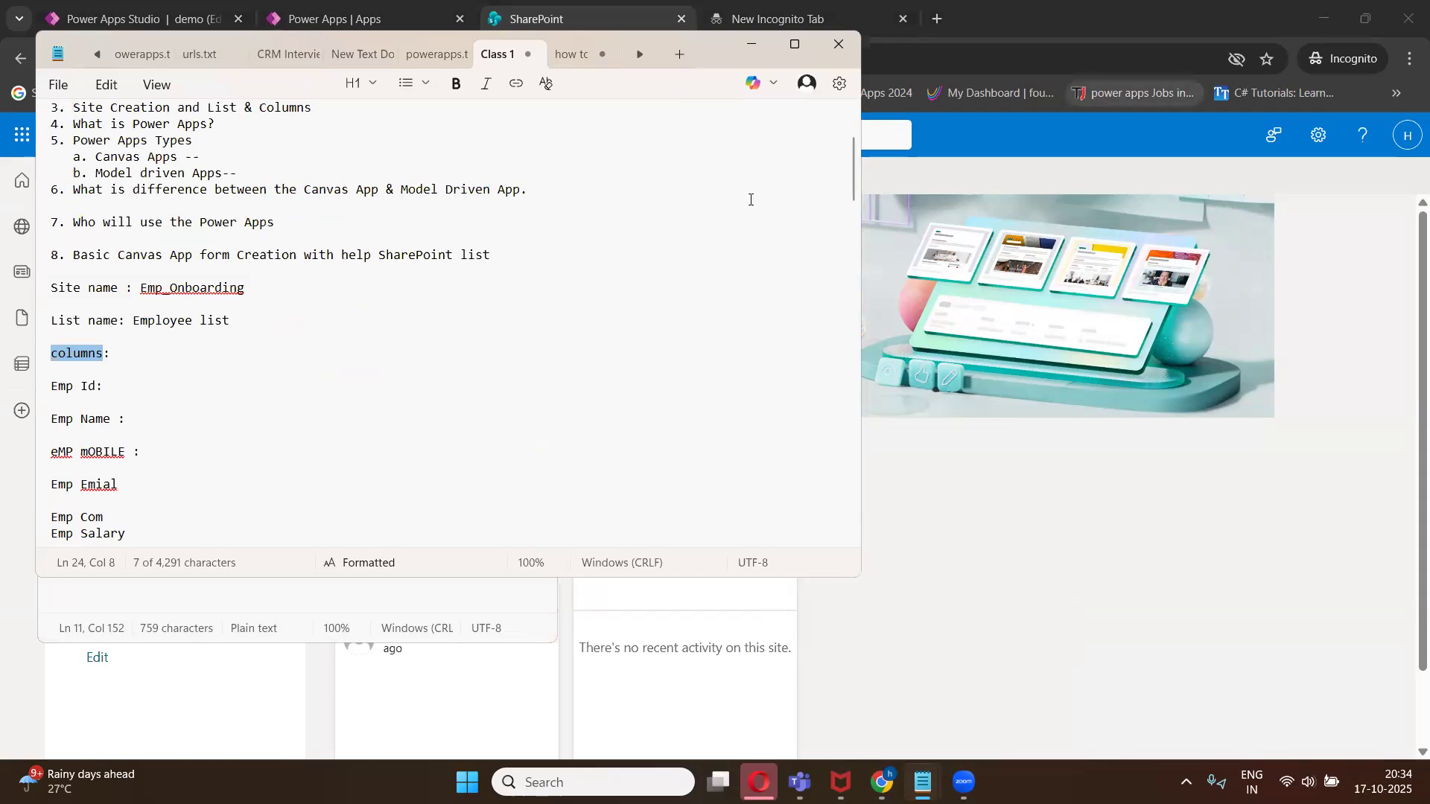
{"action": "left_click_drag", "start_coordinate": [715, 205], "coordinate": [715, 299]}
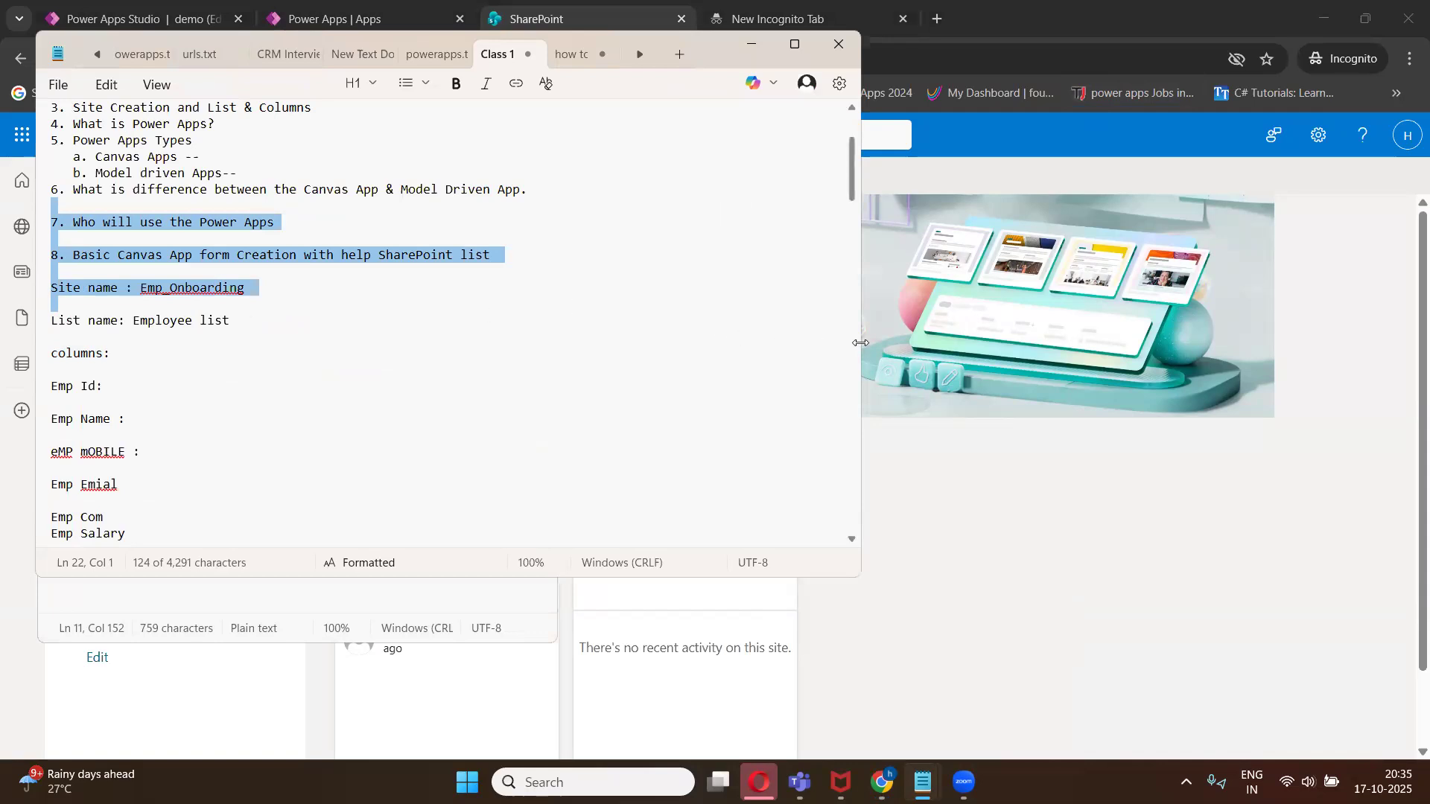
{"action": "left_click_drag", "start_coordinate": [861, 343], "coordinate": [361, 342]}
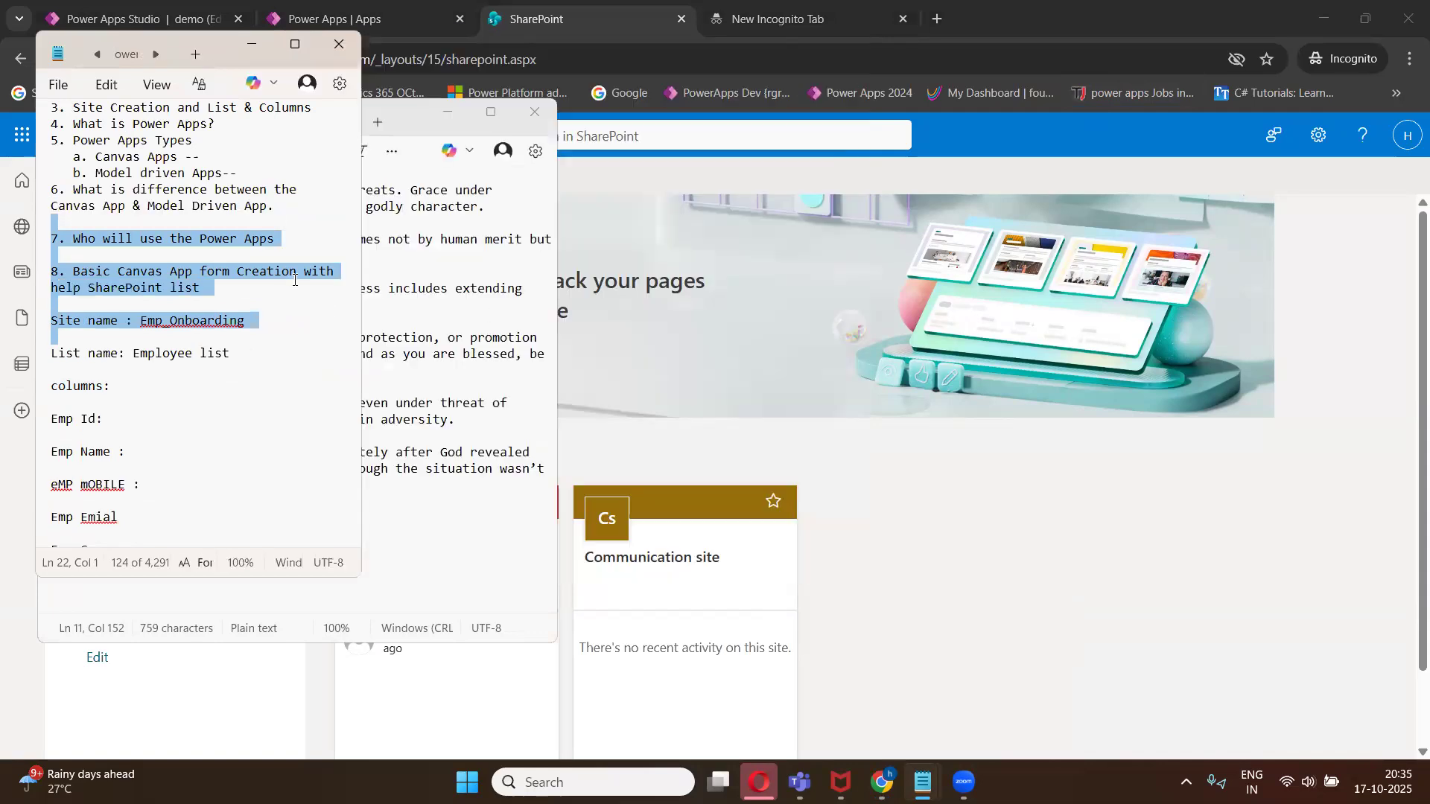
{"action": "left_click_drag", "start_coordinate": [216, 43], "coordinate": [252, 1]}
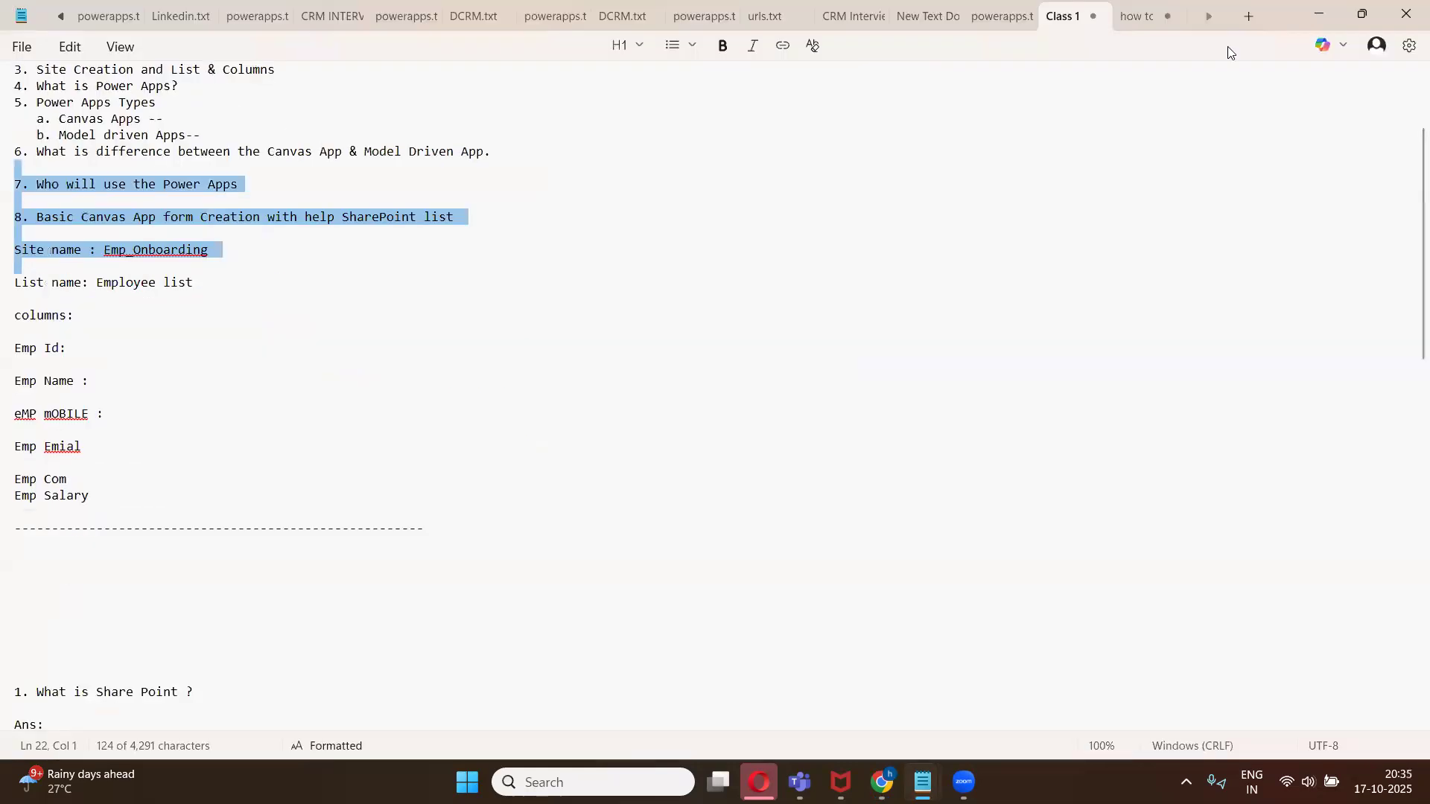
{"action": "left_click_drag", "start_coordinate": [1263, 11], "coordinate": [1145, 86]}
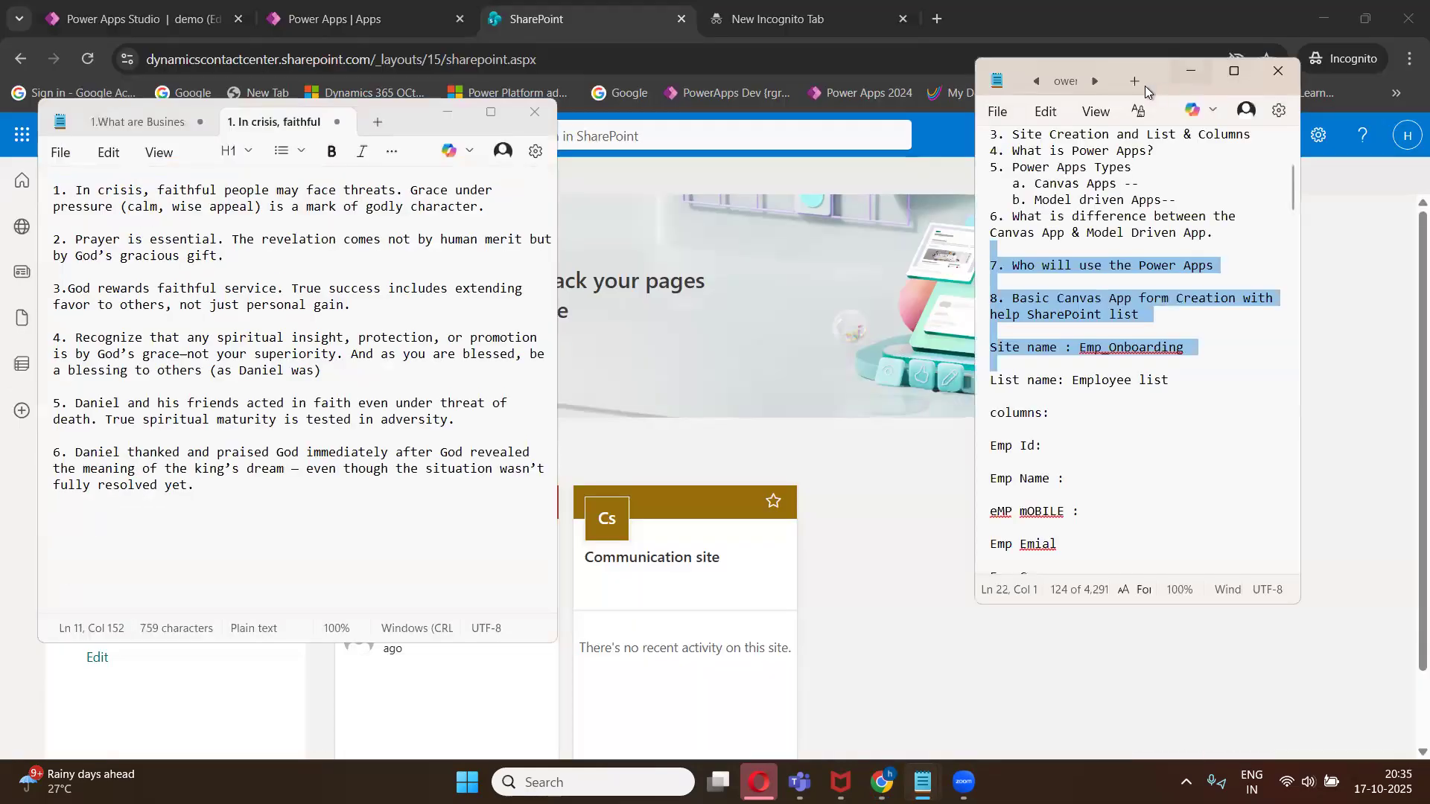
- Switch to the powerapps notes tab and maximize the notes window
{"action": "key", "text": "ctrl+Tab"}
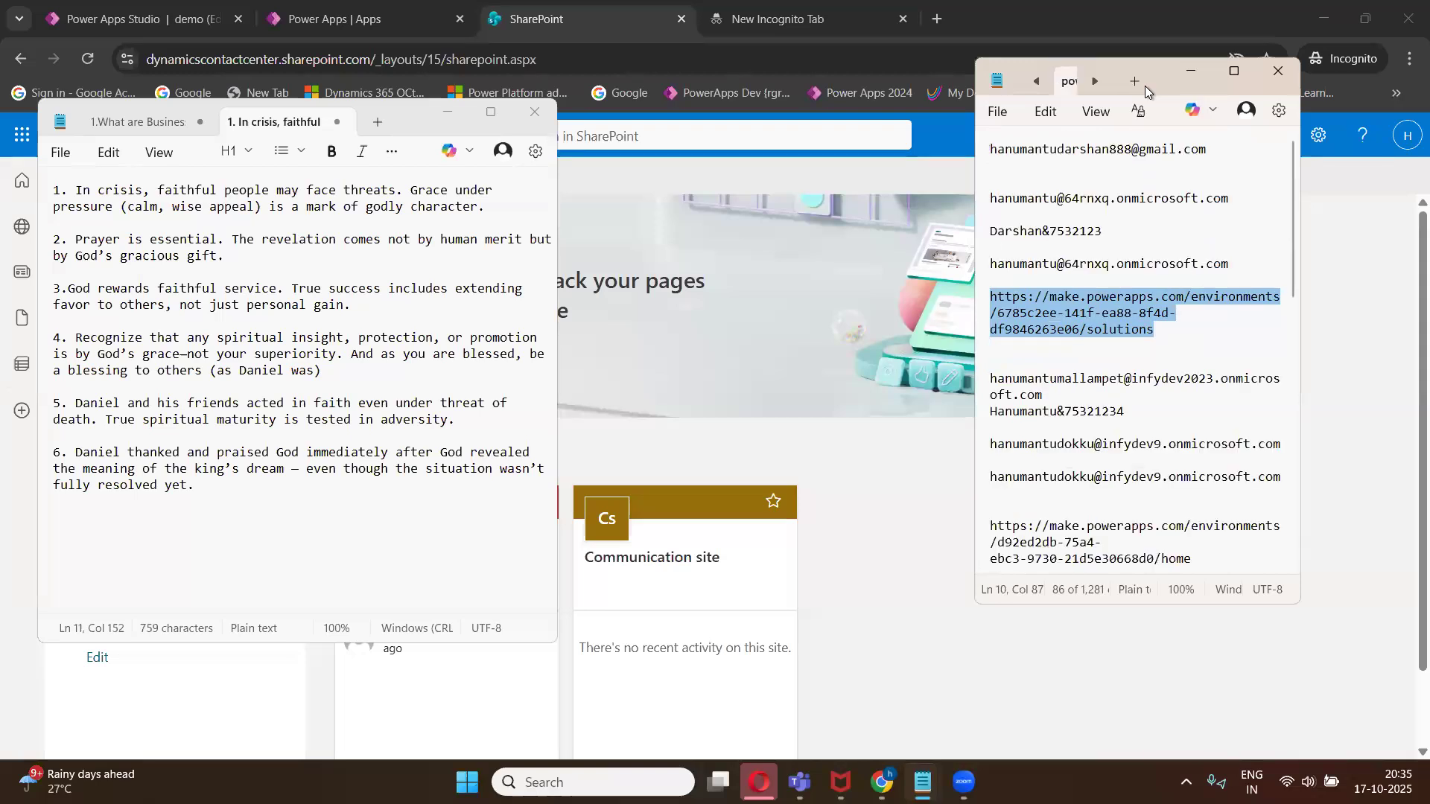
{"action": "left_click", "coordinate": [1238, 73]}
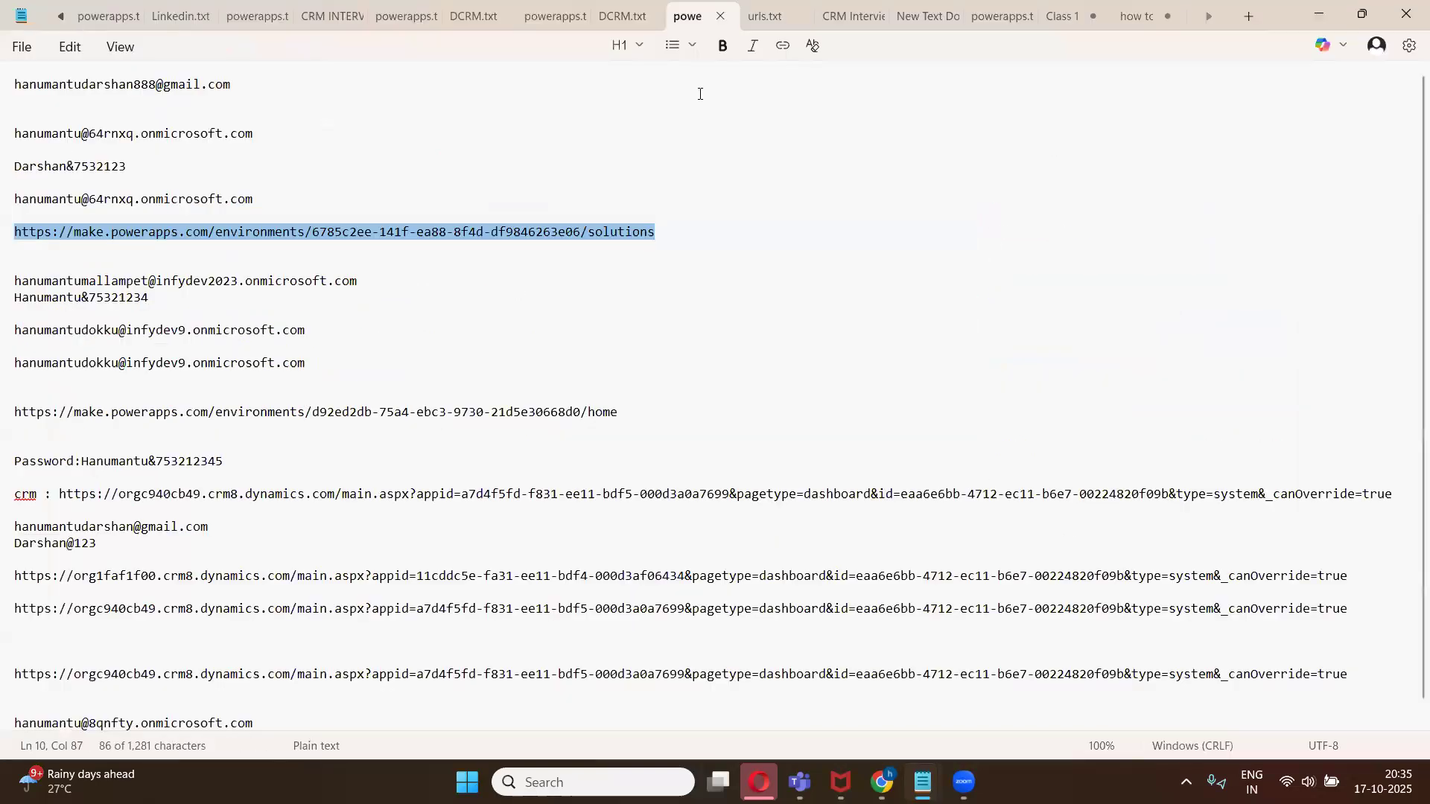
- Open the Gmail message about getting a Microsoft 365 Business Standard license and select its instructions
{"action": "mouse_move", "coordinate": [881, 782]}
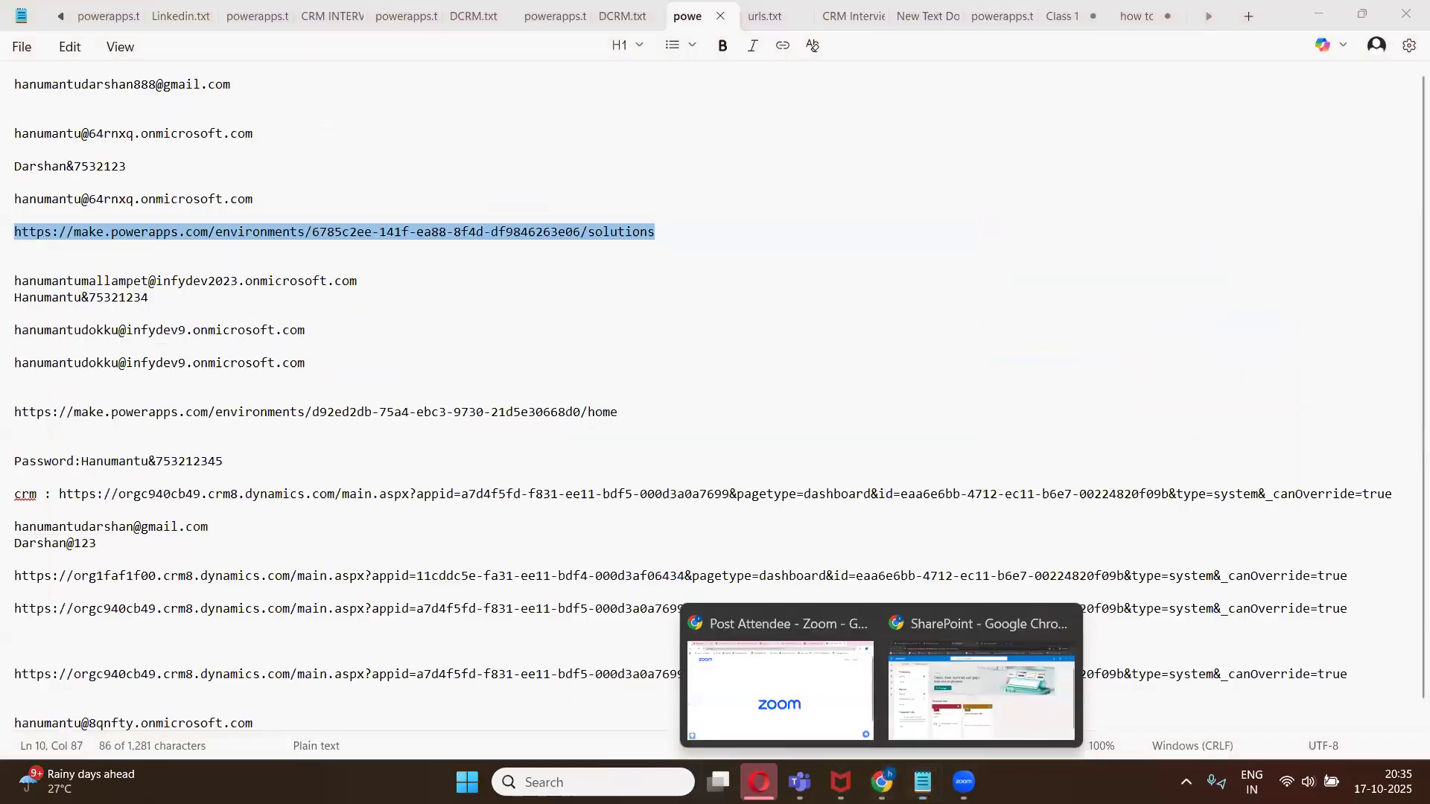
{"action": "left_click", "coordinate": [828, 707]}
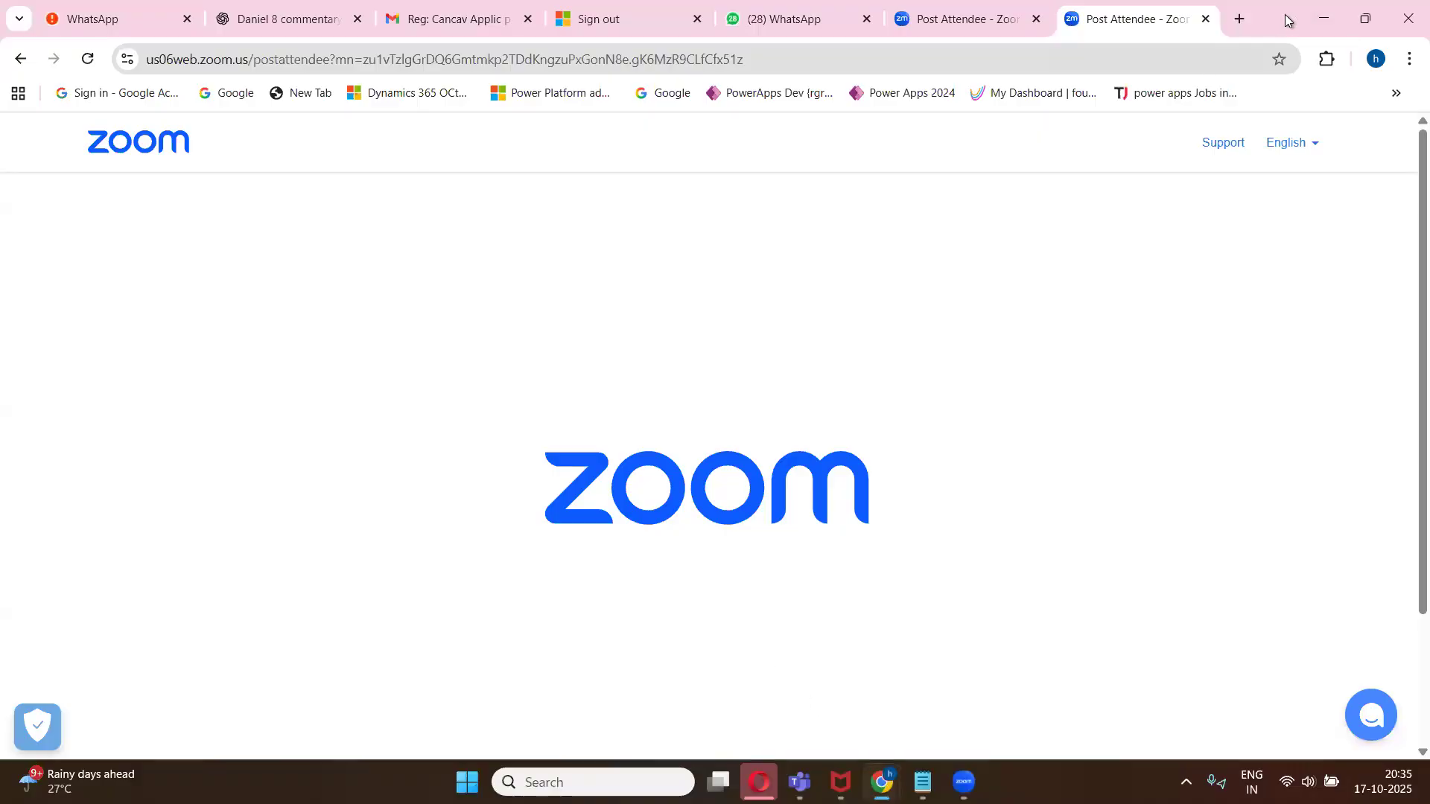
{"action": "key", "text": "super+Down"}
{"action": "left_click", "coordinate": [620, 108]}
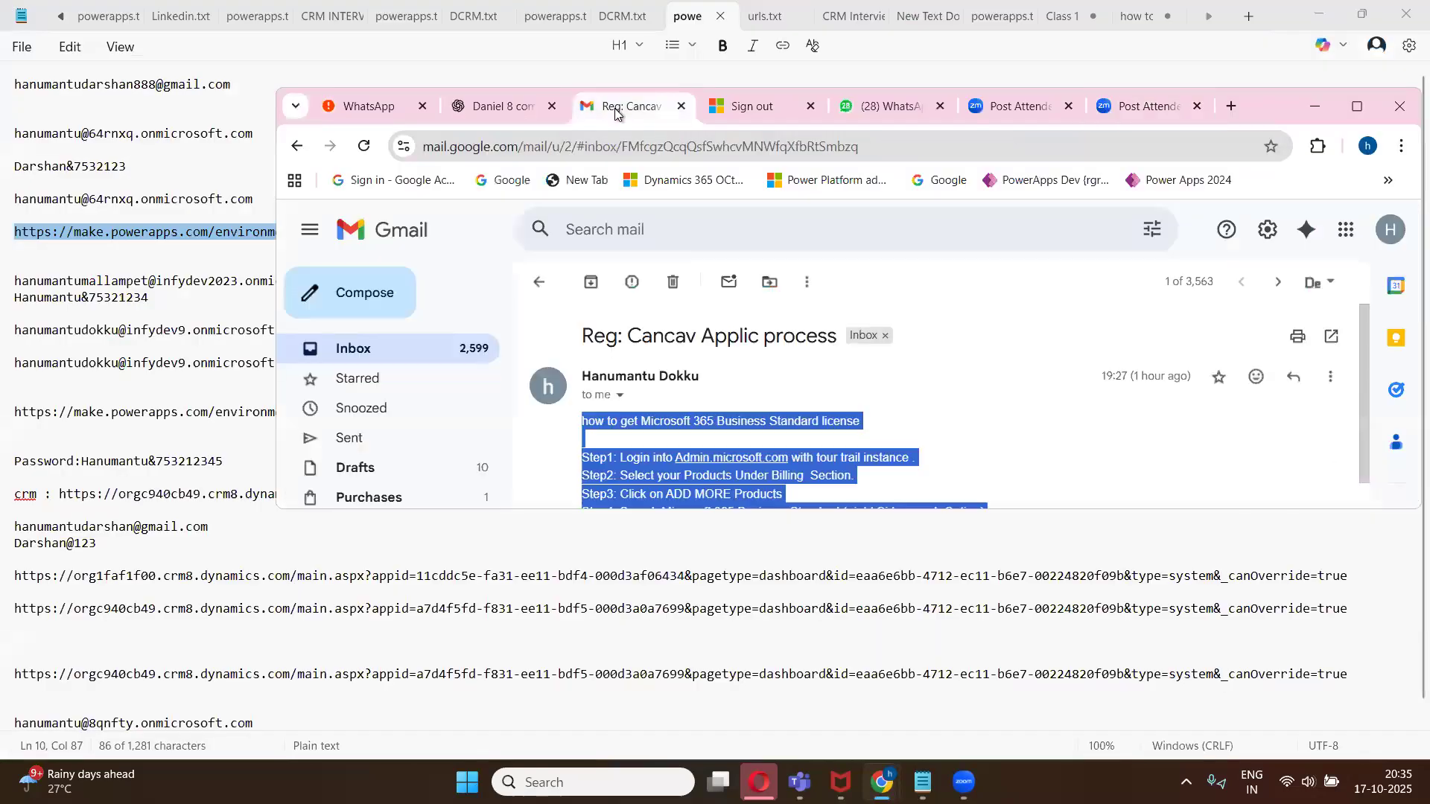
{"action": "left_click", "coordinate": [1363, 15]}
{"action": "left_click", "coordinate": [902, 402]}
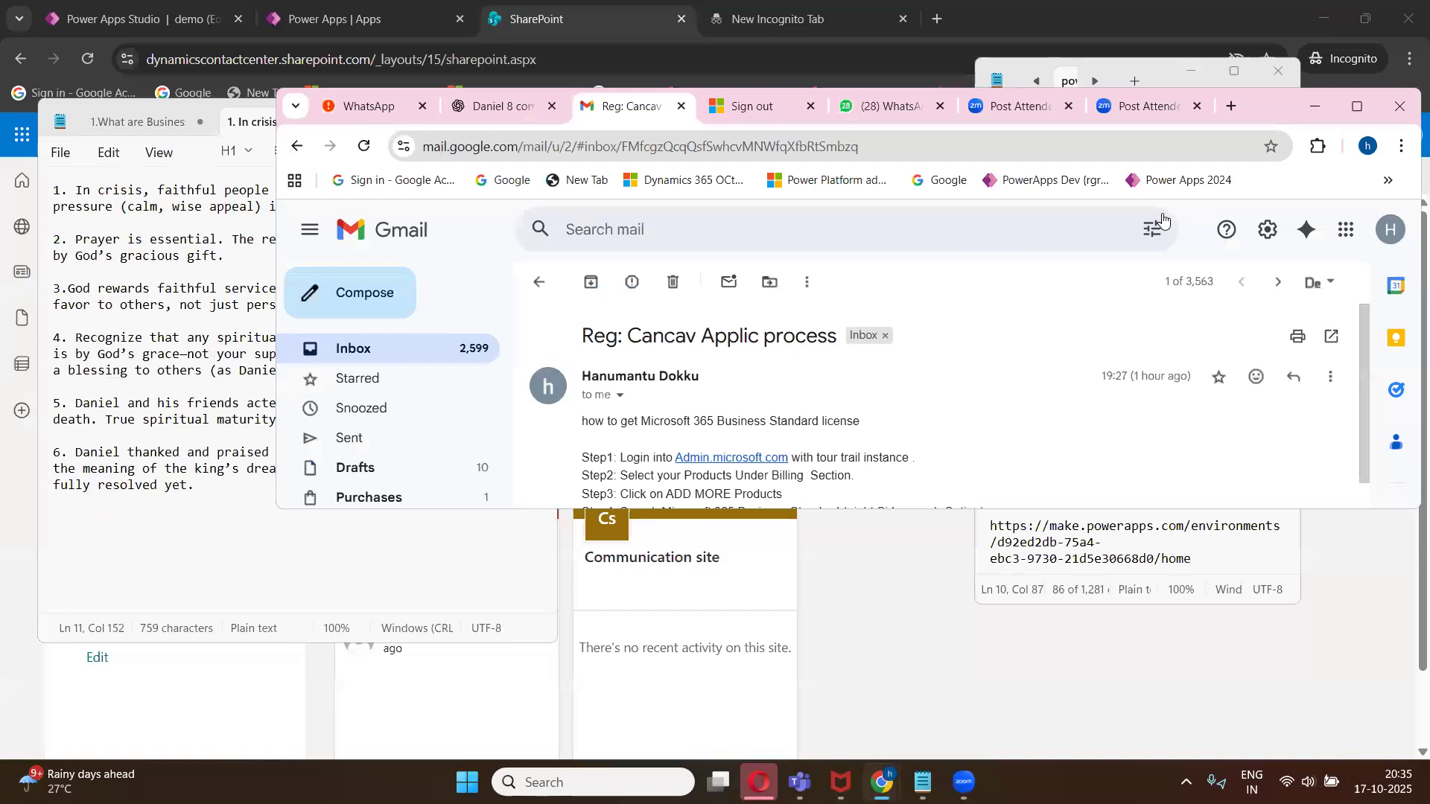
{"action": "left_click", "coordinate": [1357, 106]}
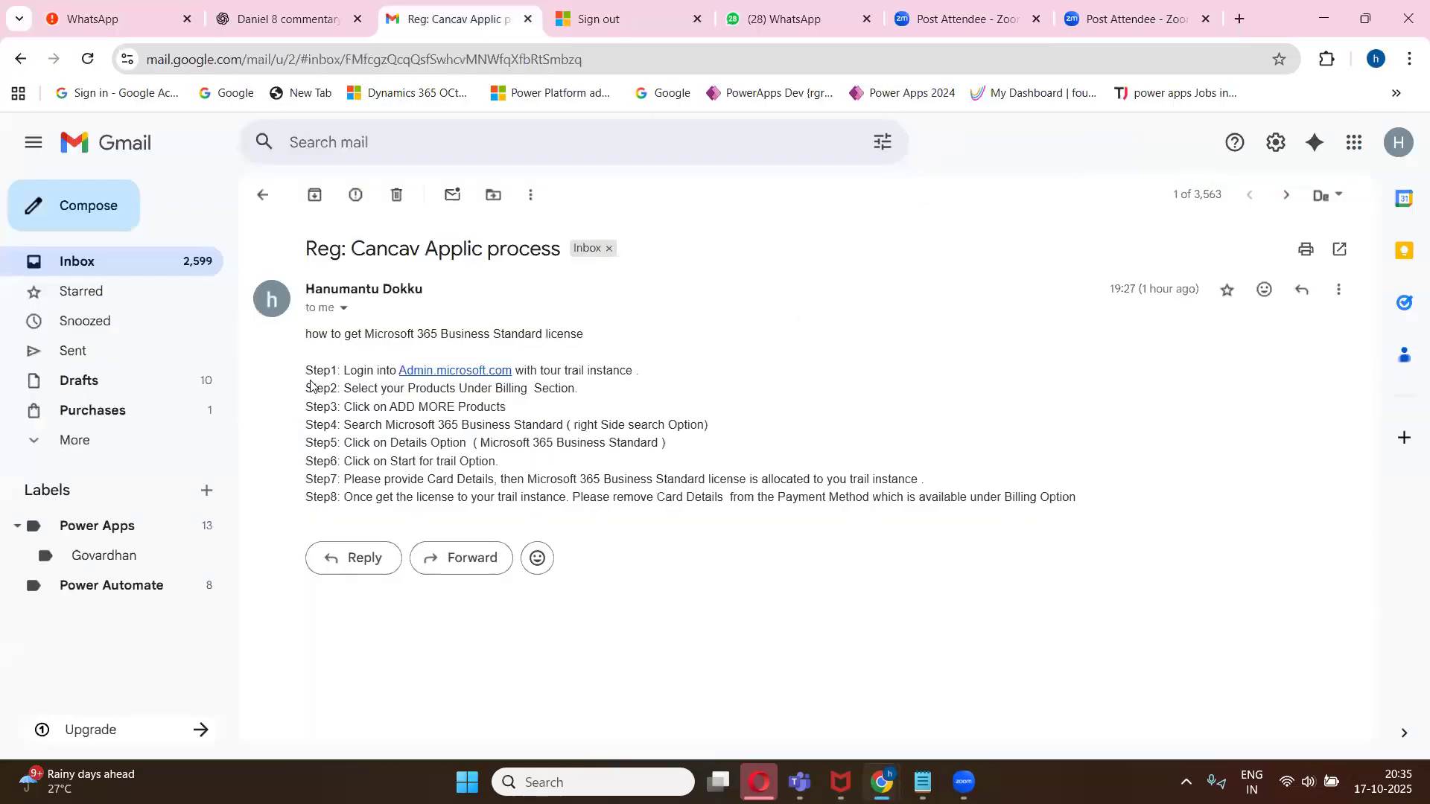
{"action": "left_click_drag", "start_coordinate": [301, 335], "coordinate": [1079, 507]}
{"action": "key", "text": "ctrl+c"}
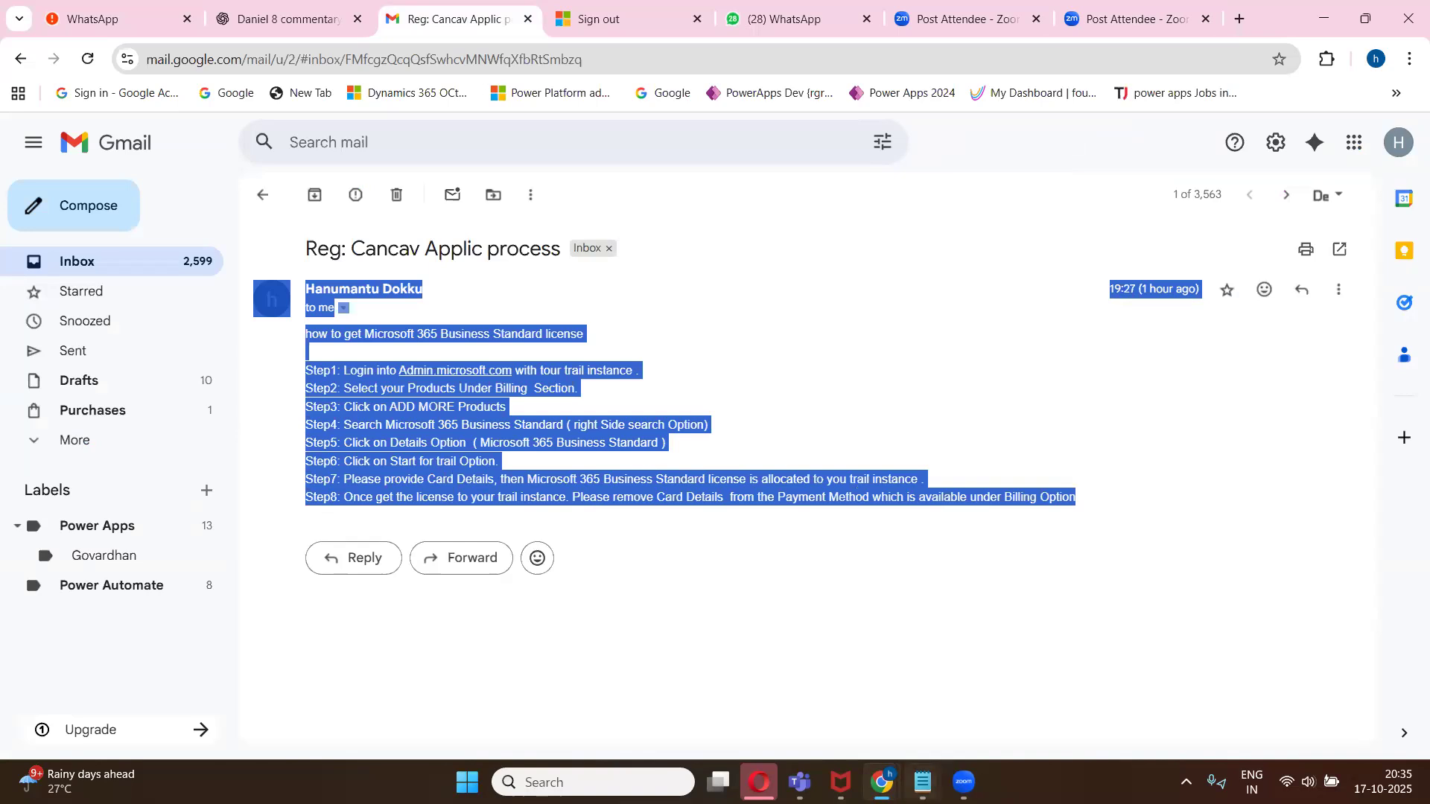
- Paste the Microsoft 365 Business Standard license instructions into a new notes tab and maximize the notes window
{"action": "left_click", "coordinate": [922, 782]}
{"action": "left_click", "coordinate": [863, 692]}
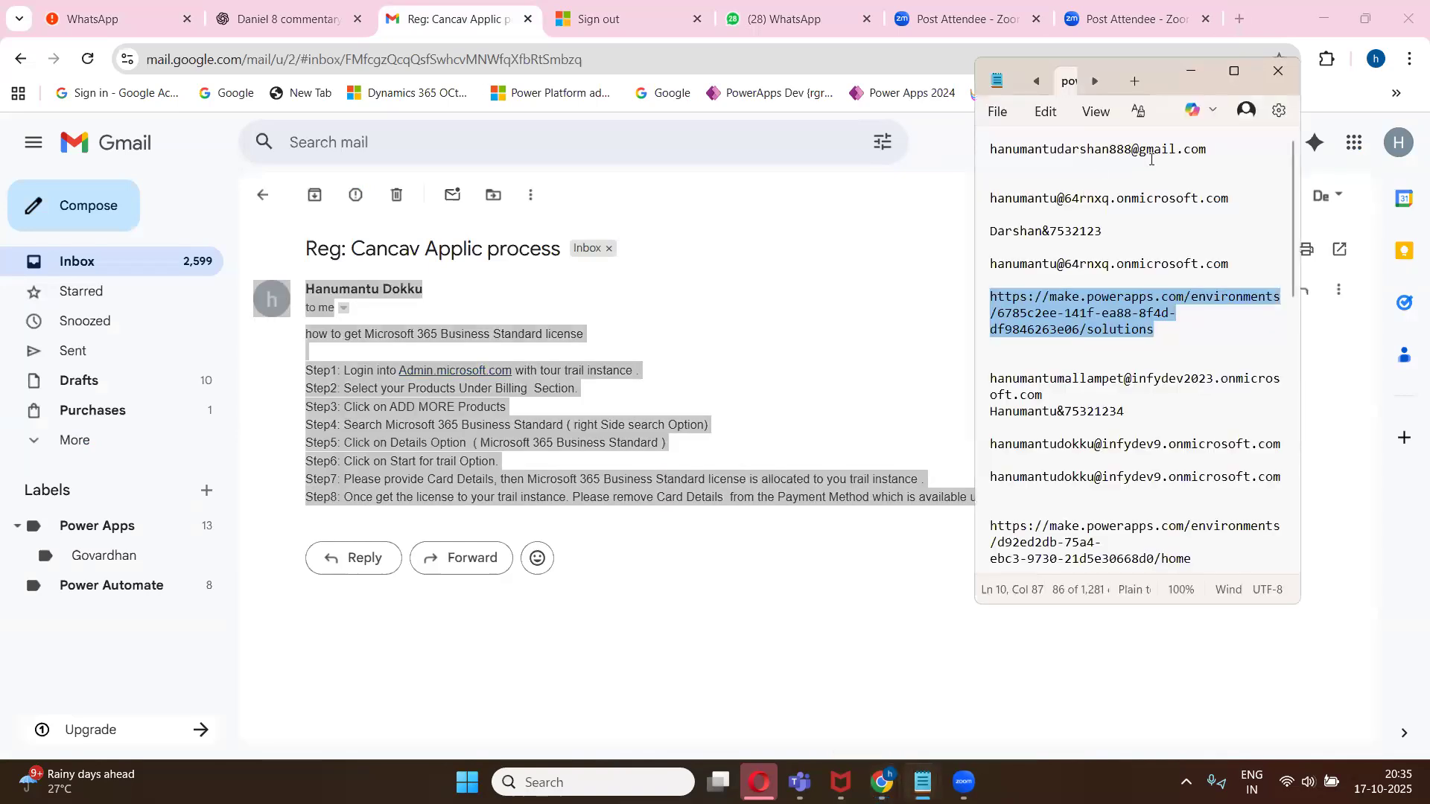
{"action": "left_click", "coordinate": [1134, 81]}
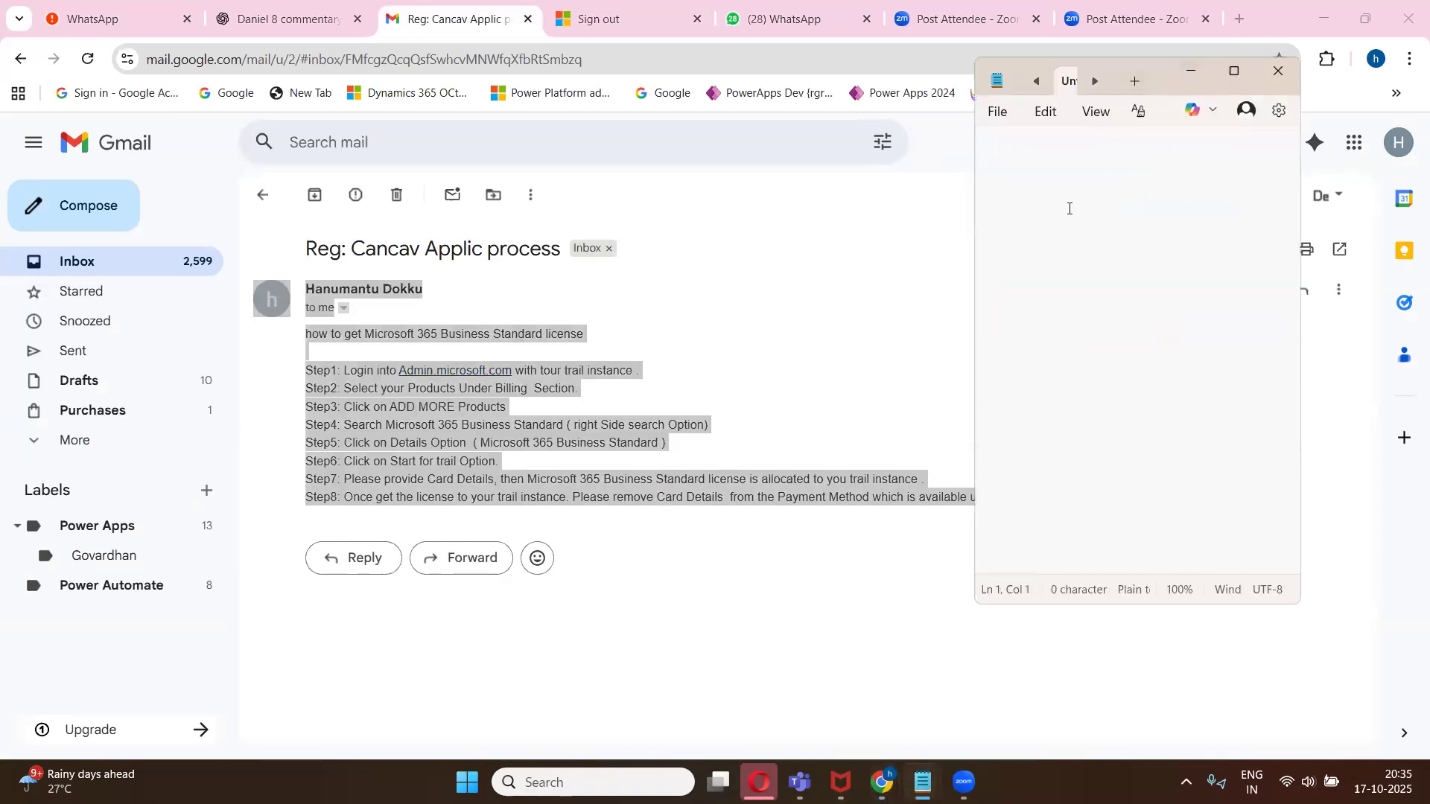
{"action": "key", "text": "ctrl+v"}
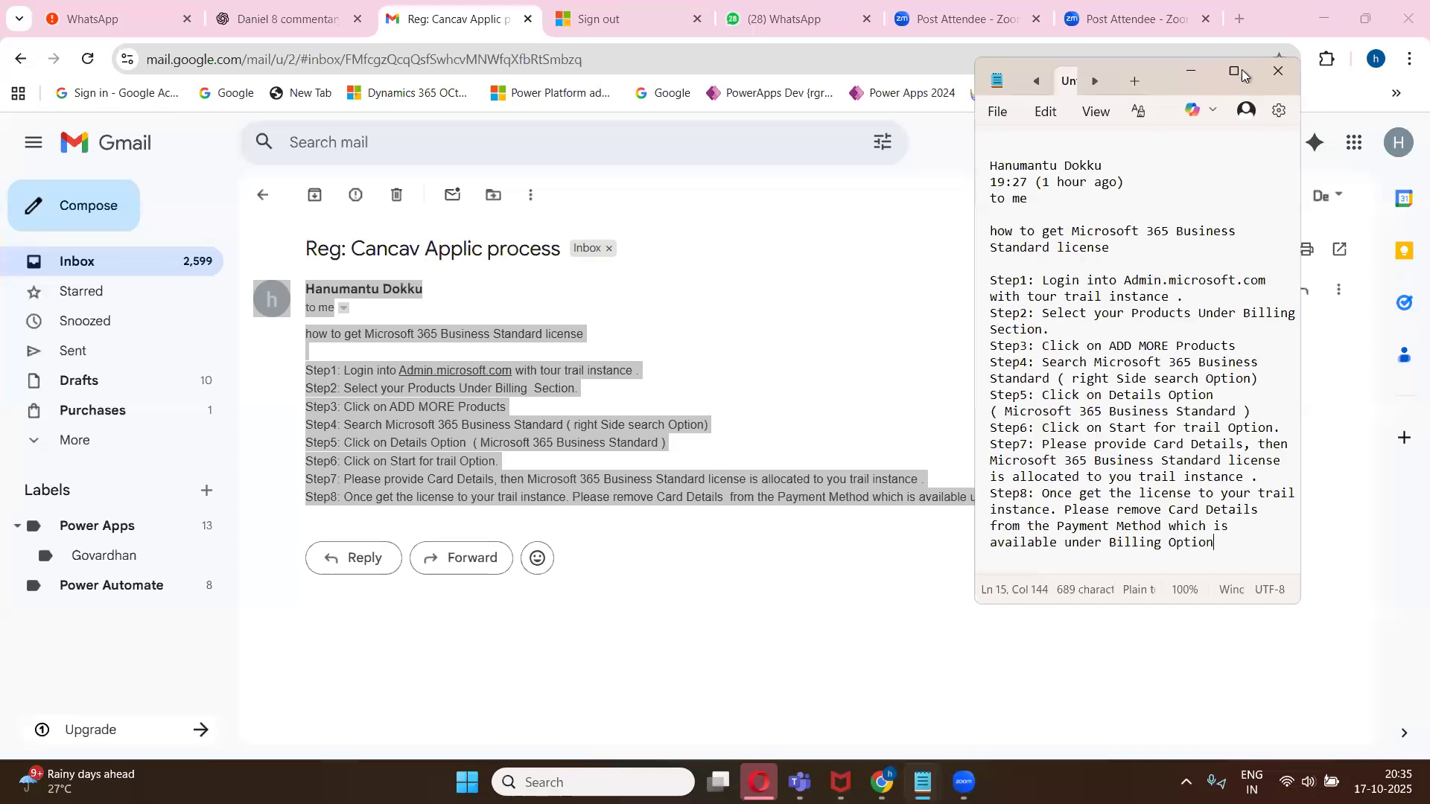
{"action": "left_click", "coordinate": [1234, 71]}
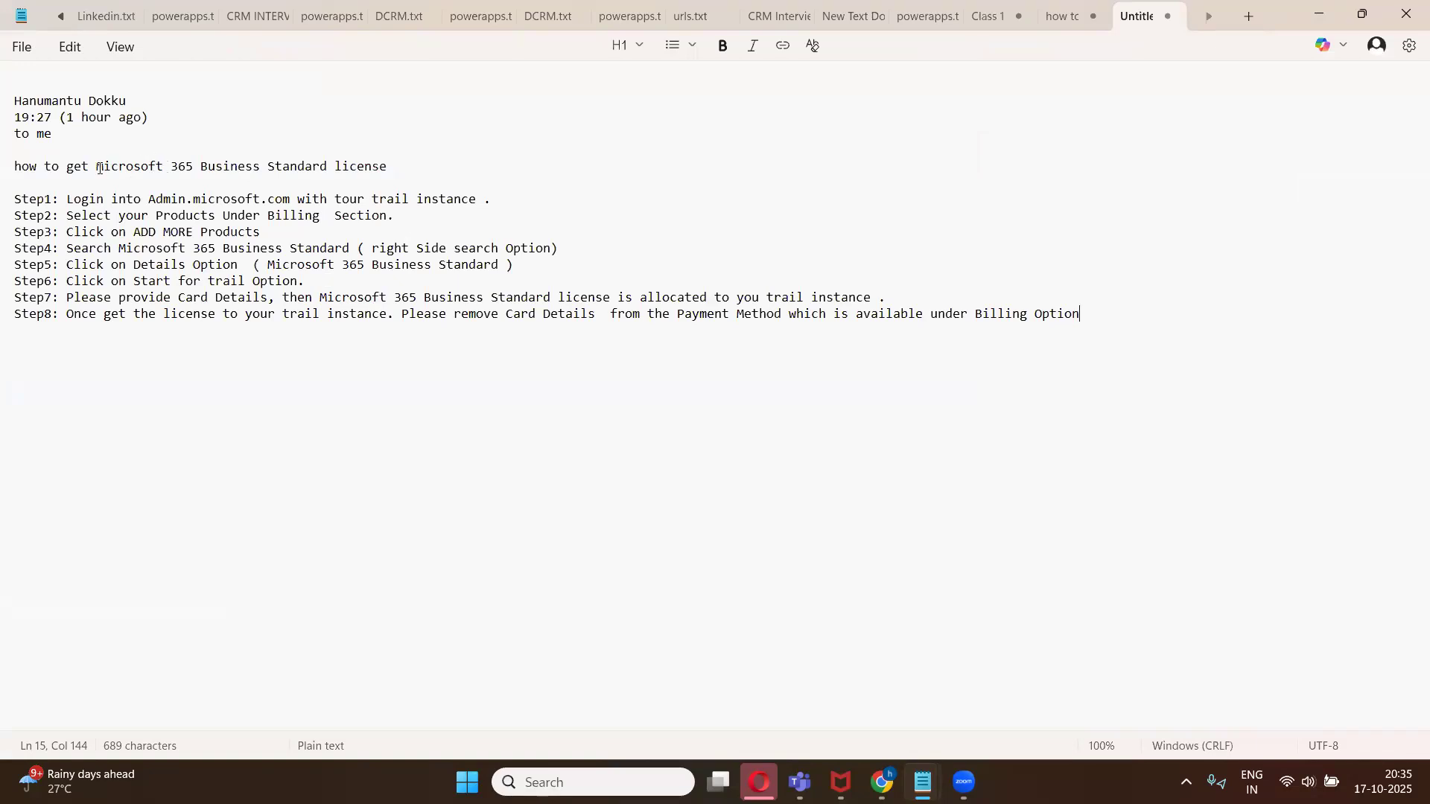
{"action": "left_click_drag", "start_coordinate": [97, 167], "coordinate": [392, 161]}
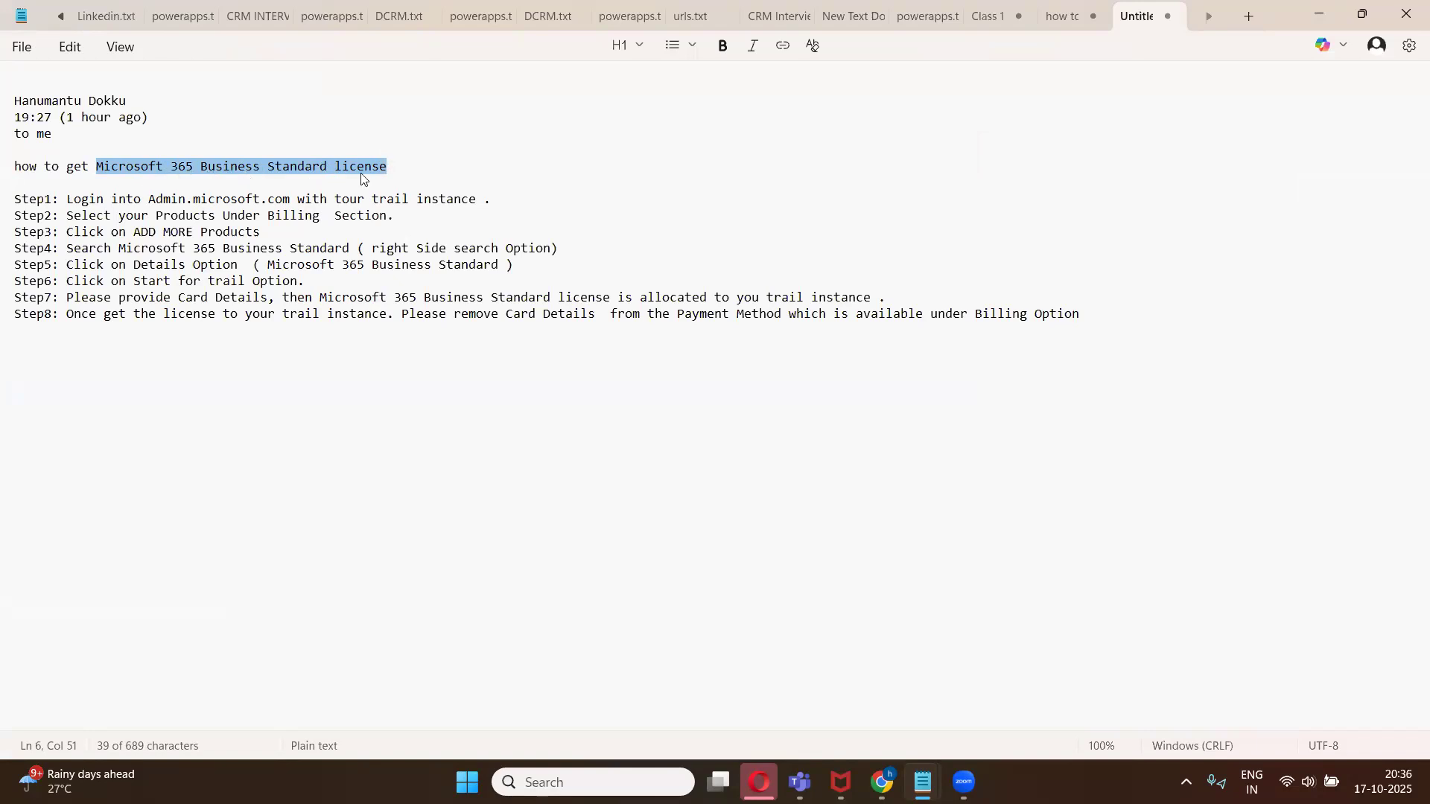
{"action": "left_click", "coordinate": [397, 168]}
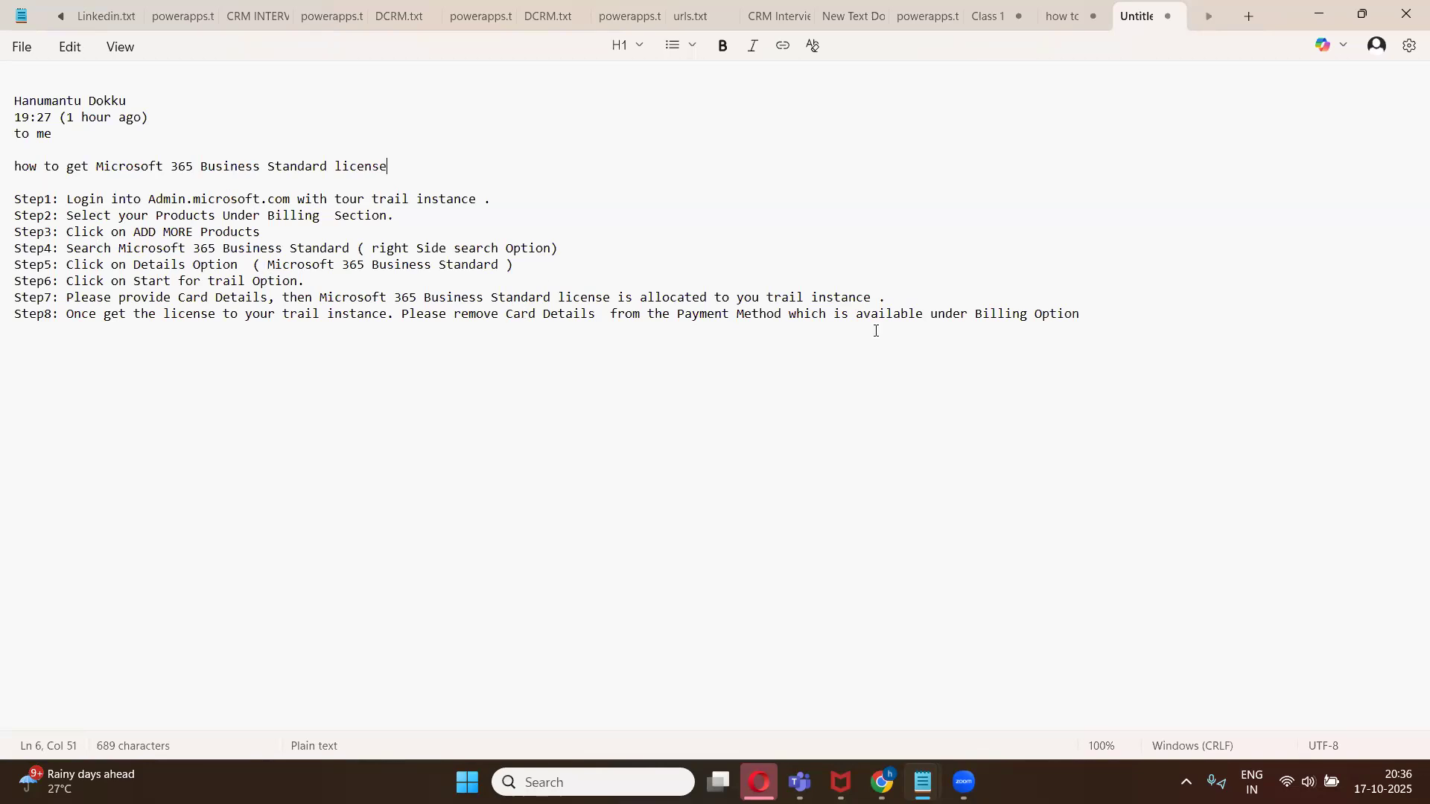
- Return to SharePoint in the browser and start creating a site from the SharePoint start page
{"action": "left_click", "coordinate": [882, 782]}
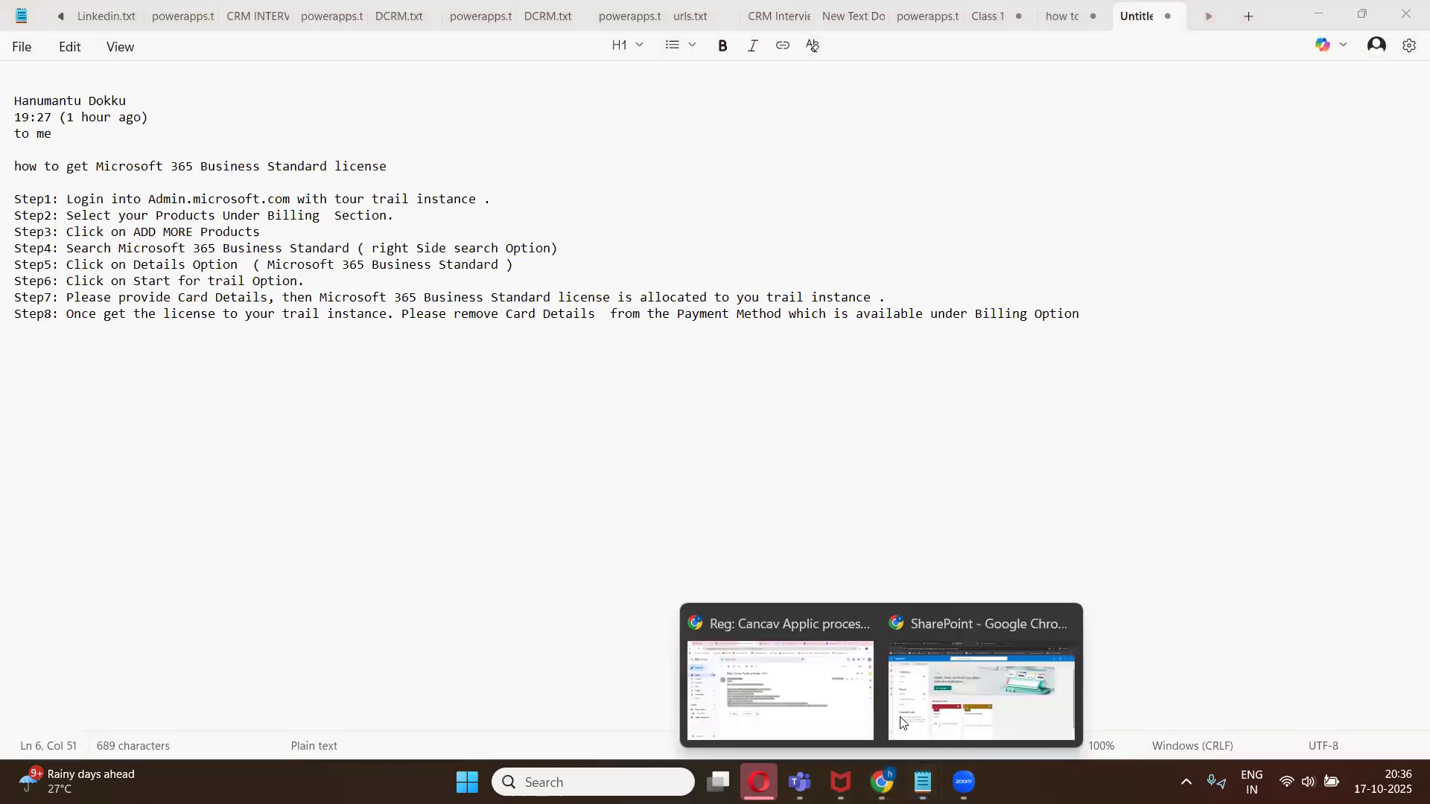
{"action": "left_click", "coordinate": [976, 685]}
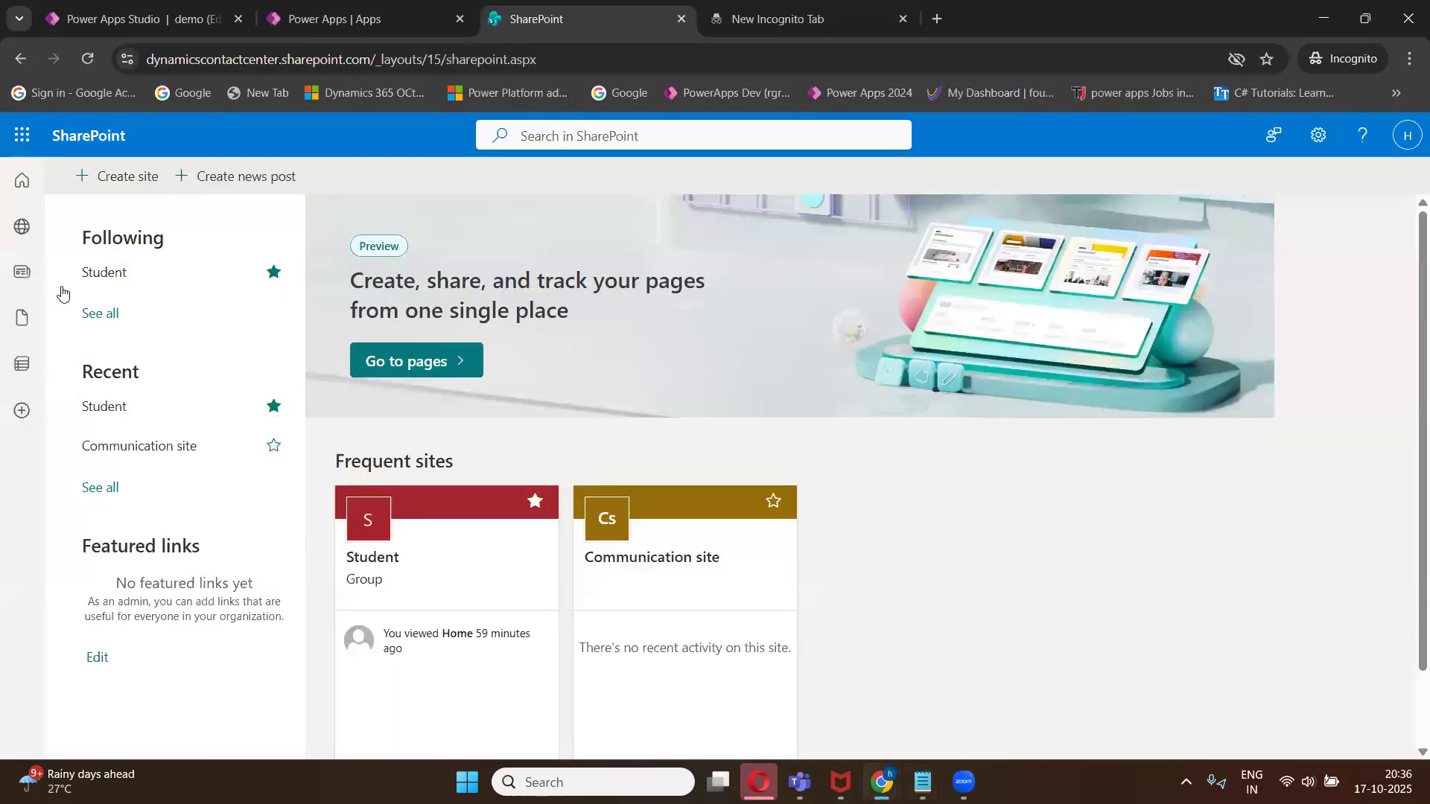
{"action": "left_click", "coordinate": [22, 183]}
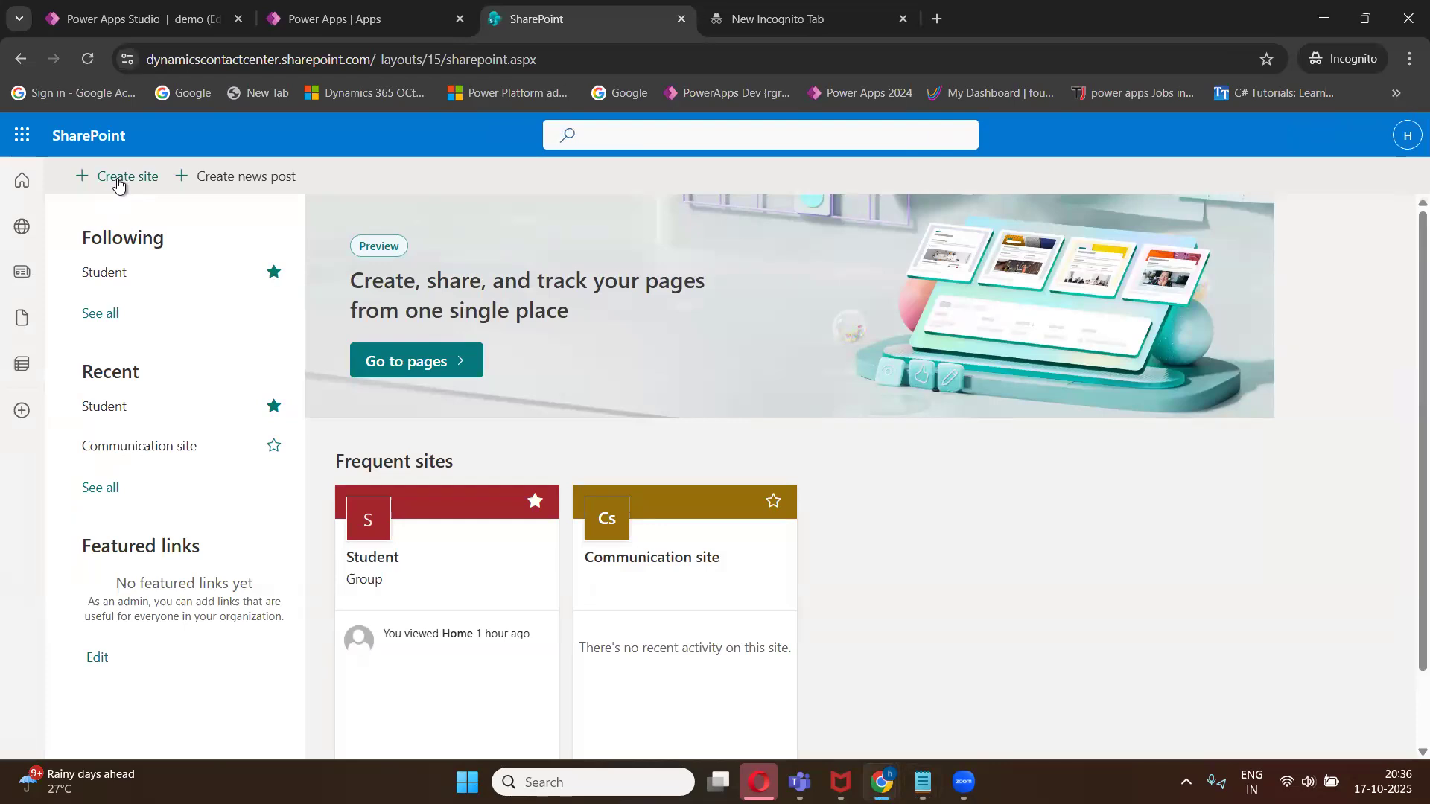
{"action": "left_click", "coordinate": [117, 179]}
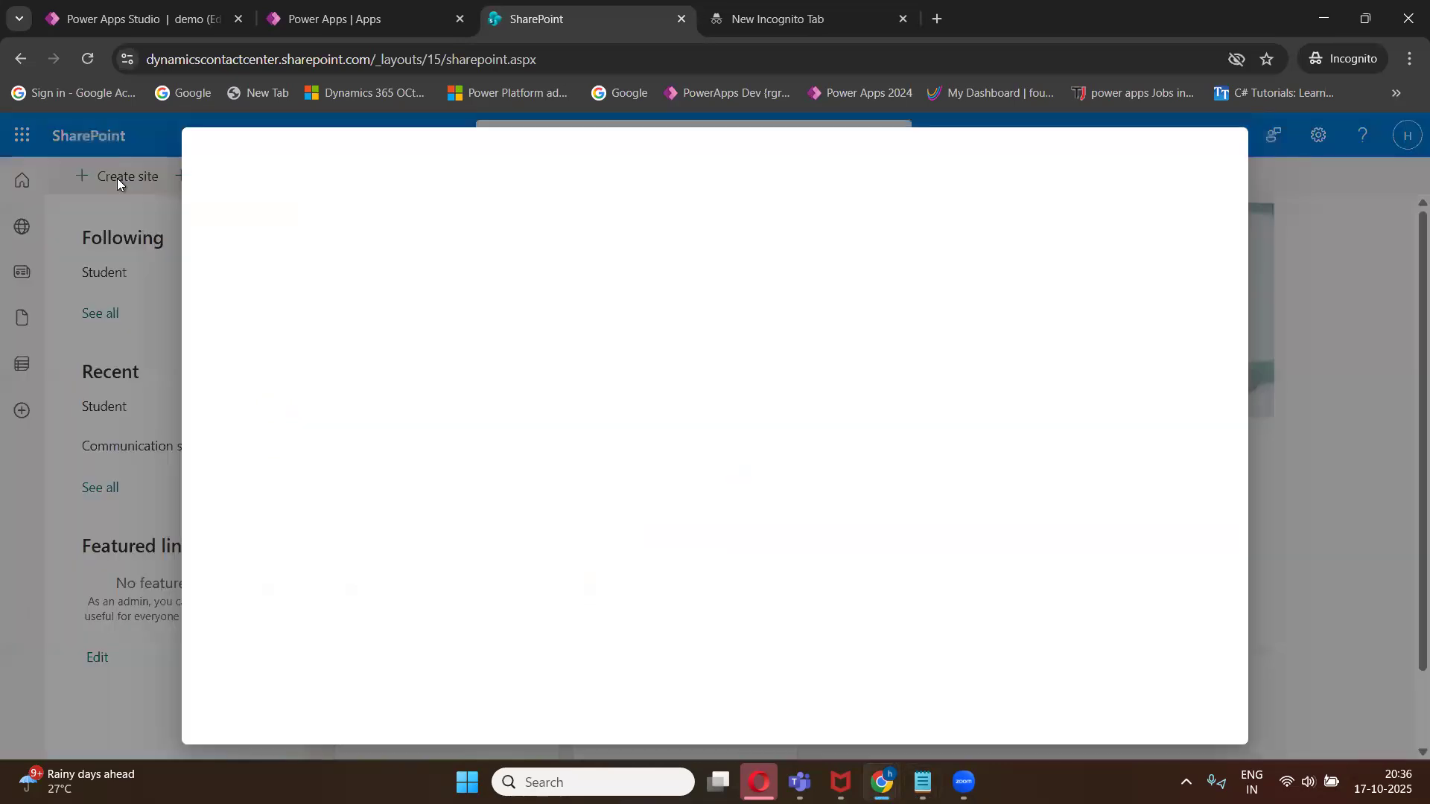
- Switch the notes to the existing 'how to' license tab and minimize the notes window
{"action": "mouse_move", "coordinate": [924, 782]}
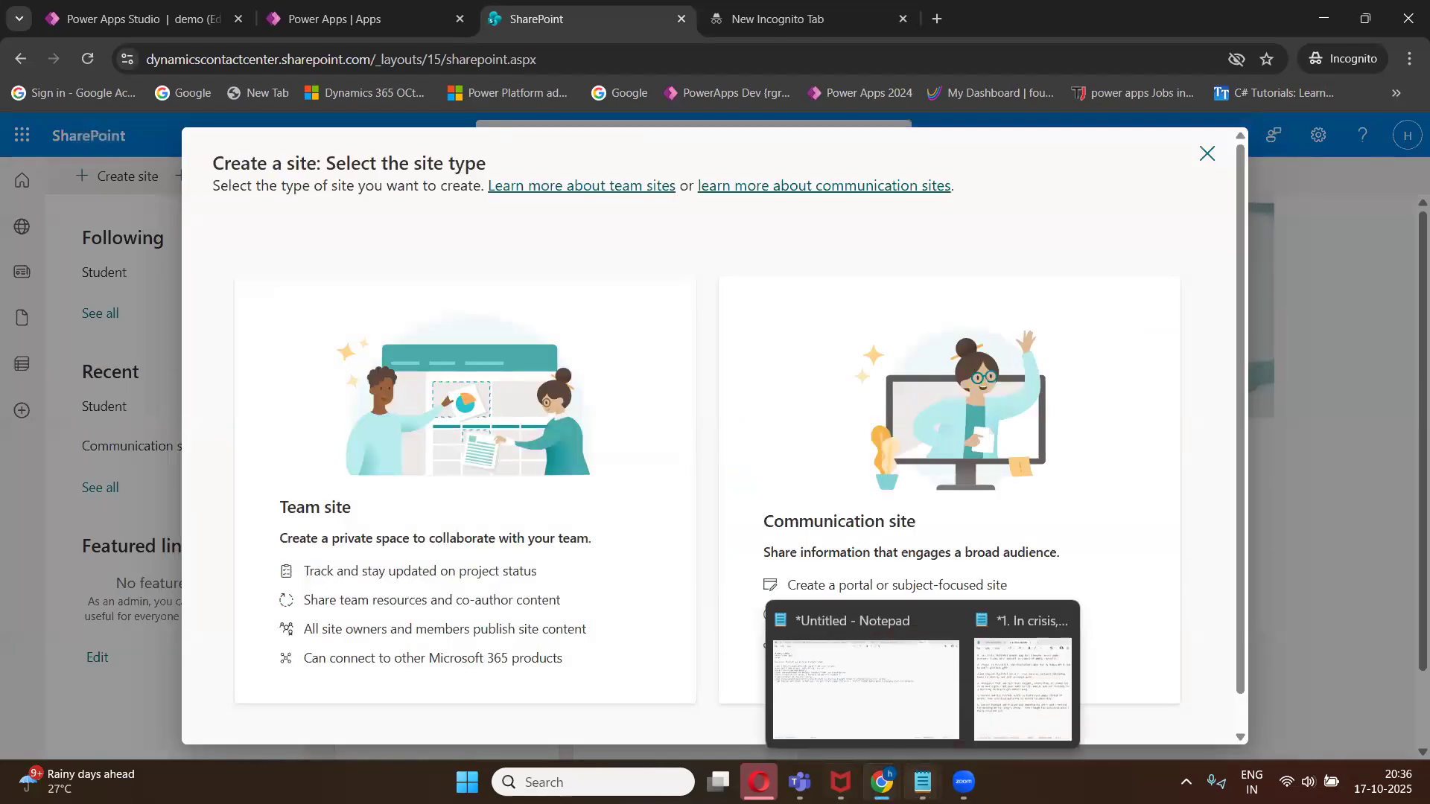
{"action": "left_click", "coordinate": [891, 717]}
{"action": "mouse_move", "coordinate": [903, 759]}
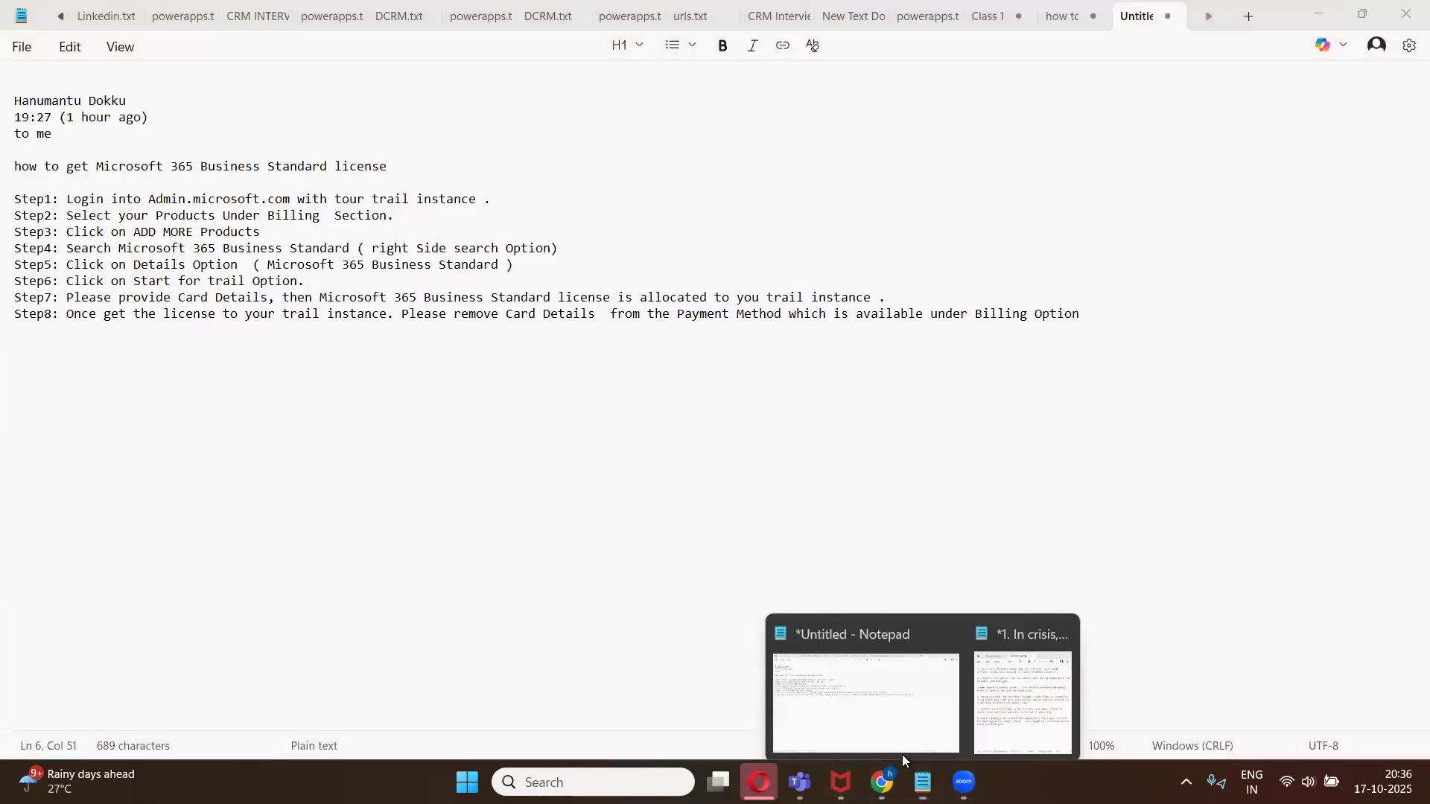
{"action": "mouse_move", "coordinate": [924, 782]}
{"action": "left_click", "coordinate": [877, 625]}
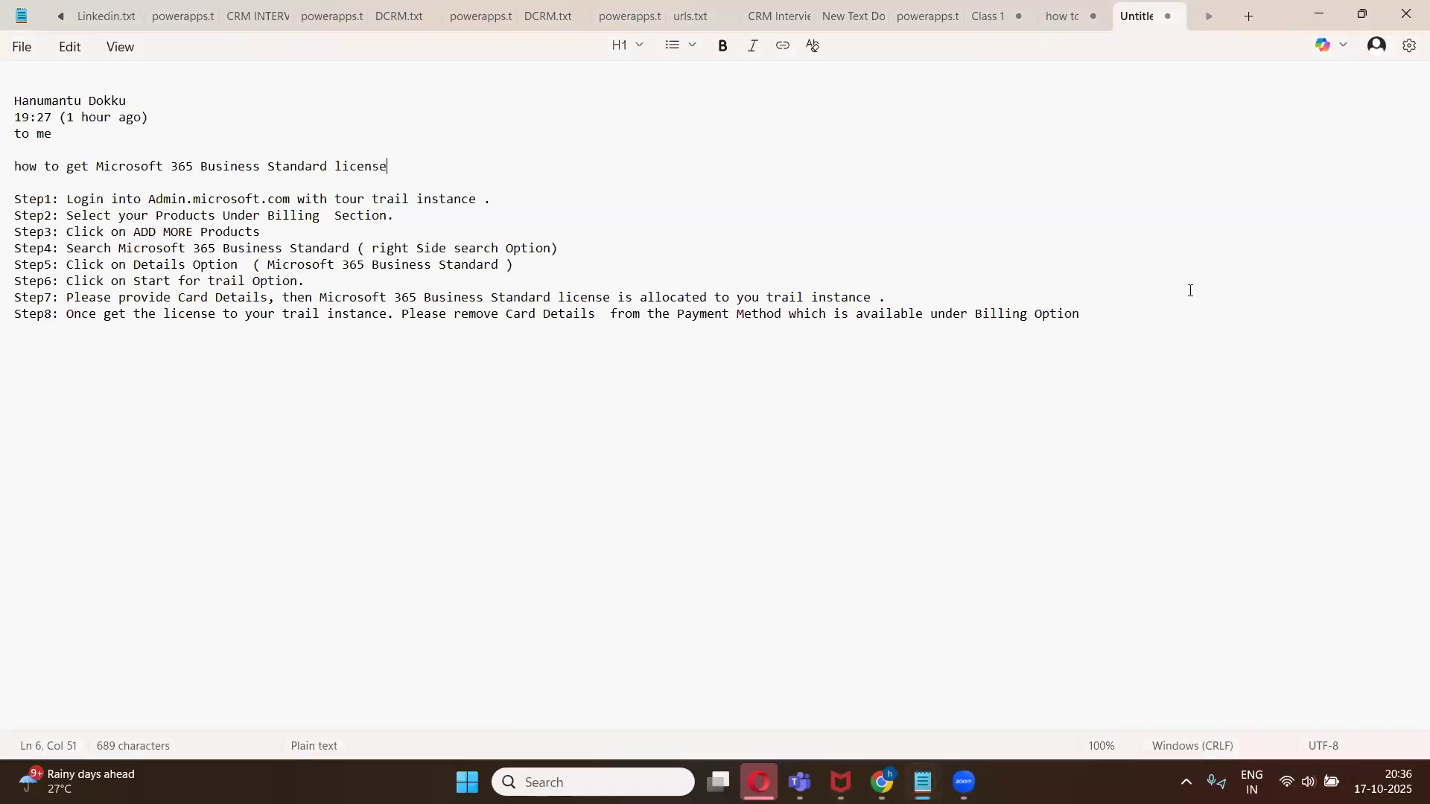
{"action": "double_click", "coordinate": [1276, 15]}
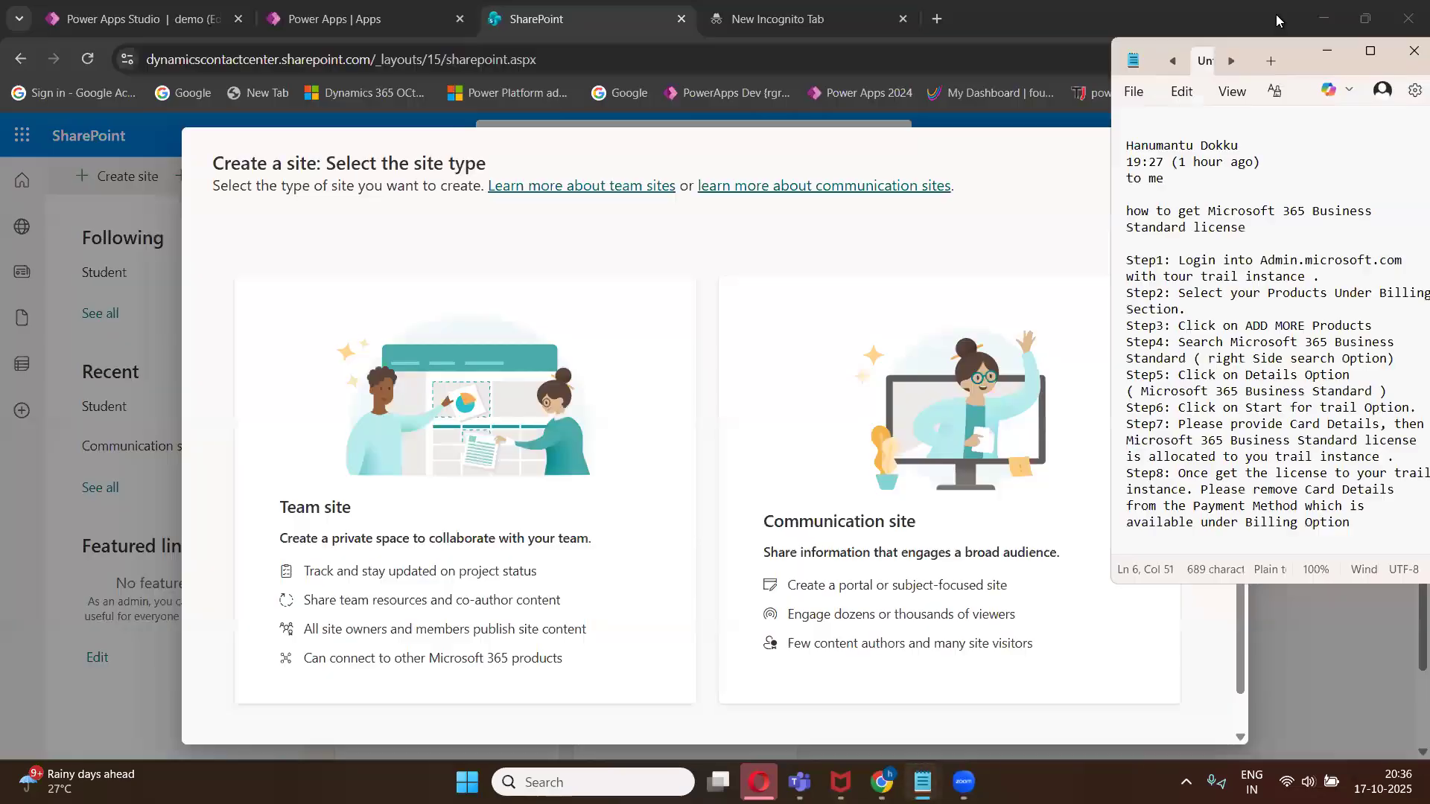
{"action": "left_click", "coordinate": [1195, 65]}
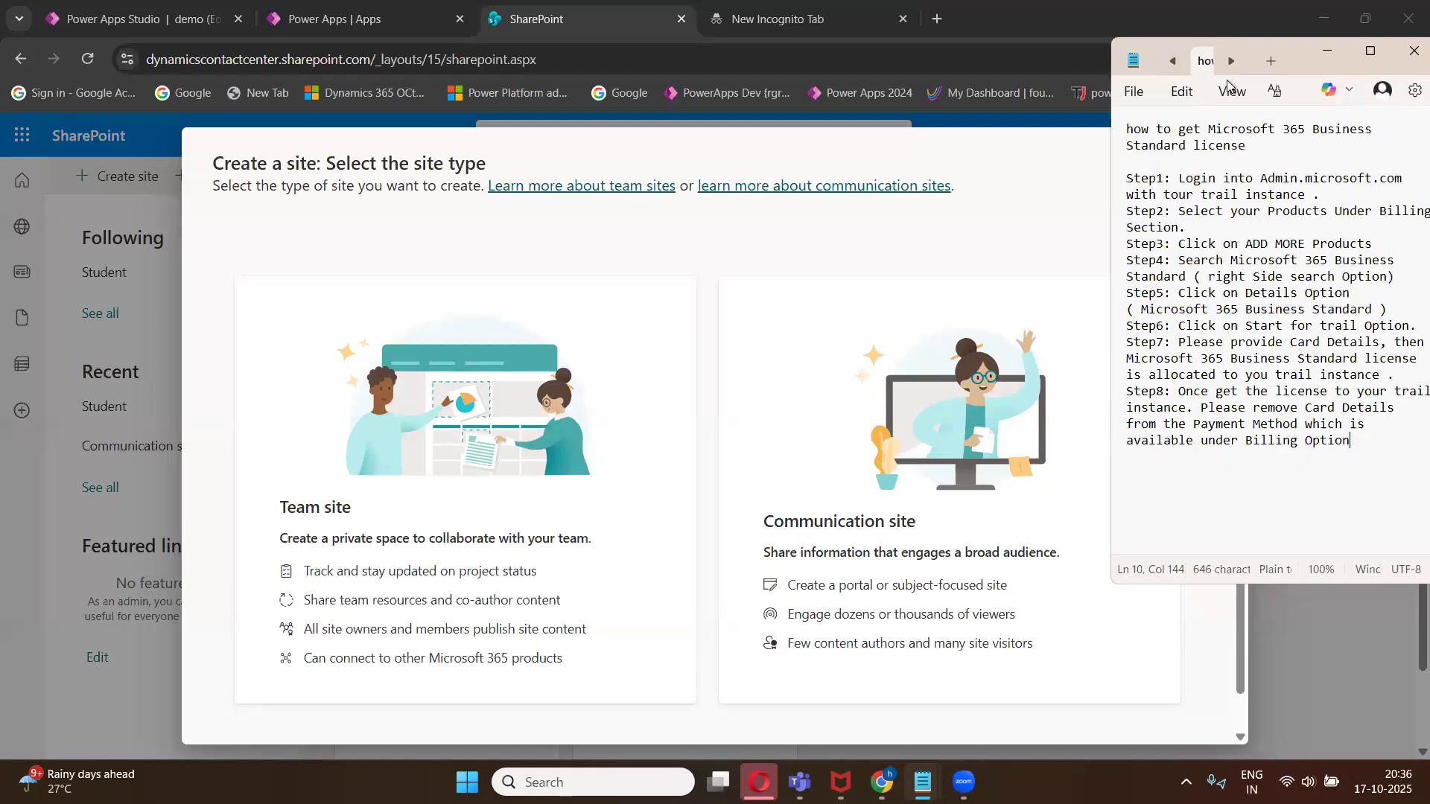
{"action": "left_click", "coordinate": [1366, 53]}
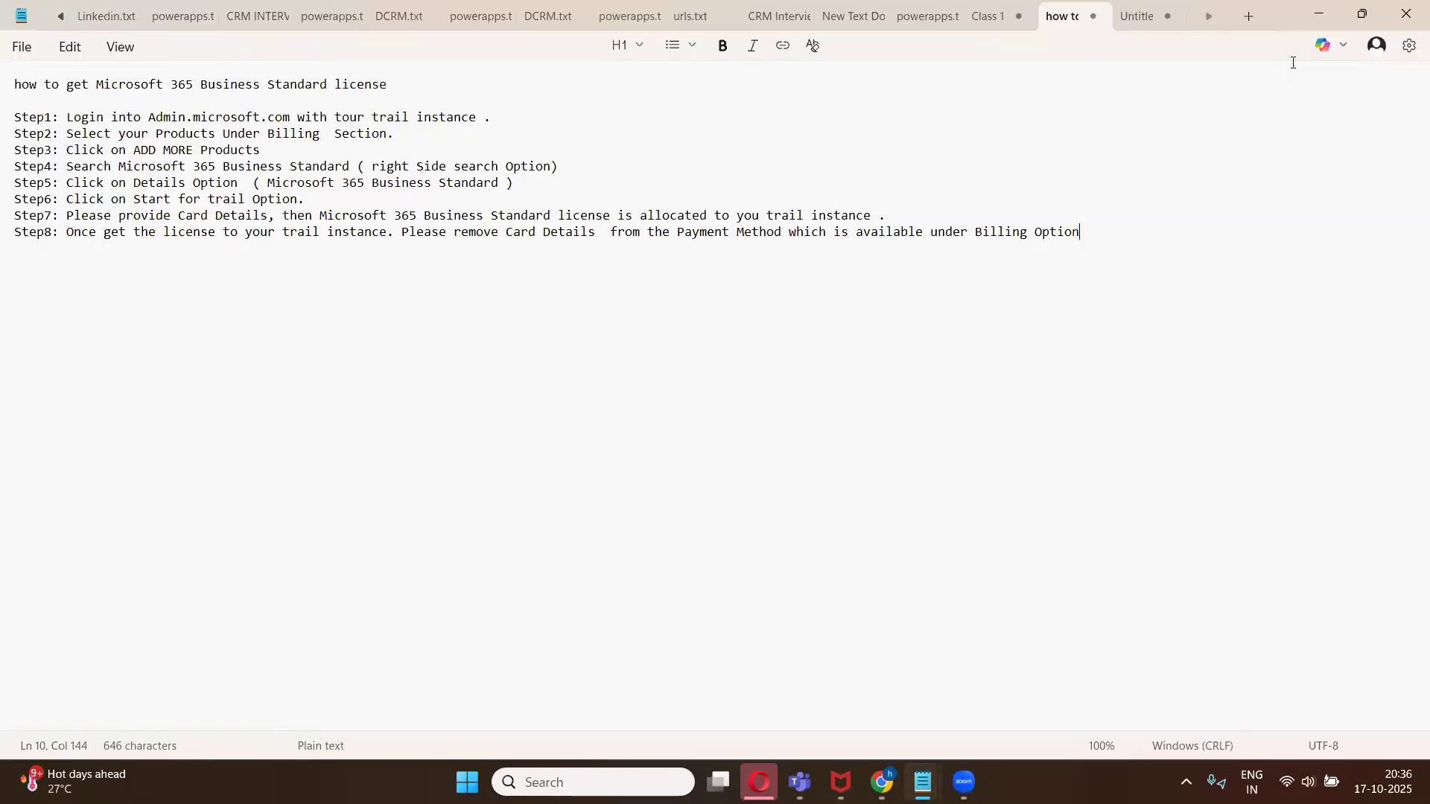
{"action": "left_click_drag", "start_coordinate": [1267, 15], "coordinate": [999, 100]}
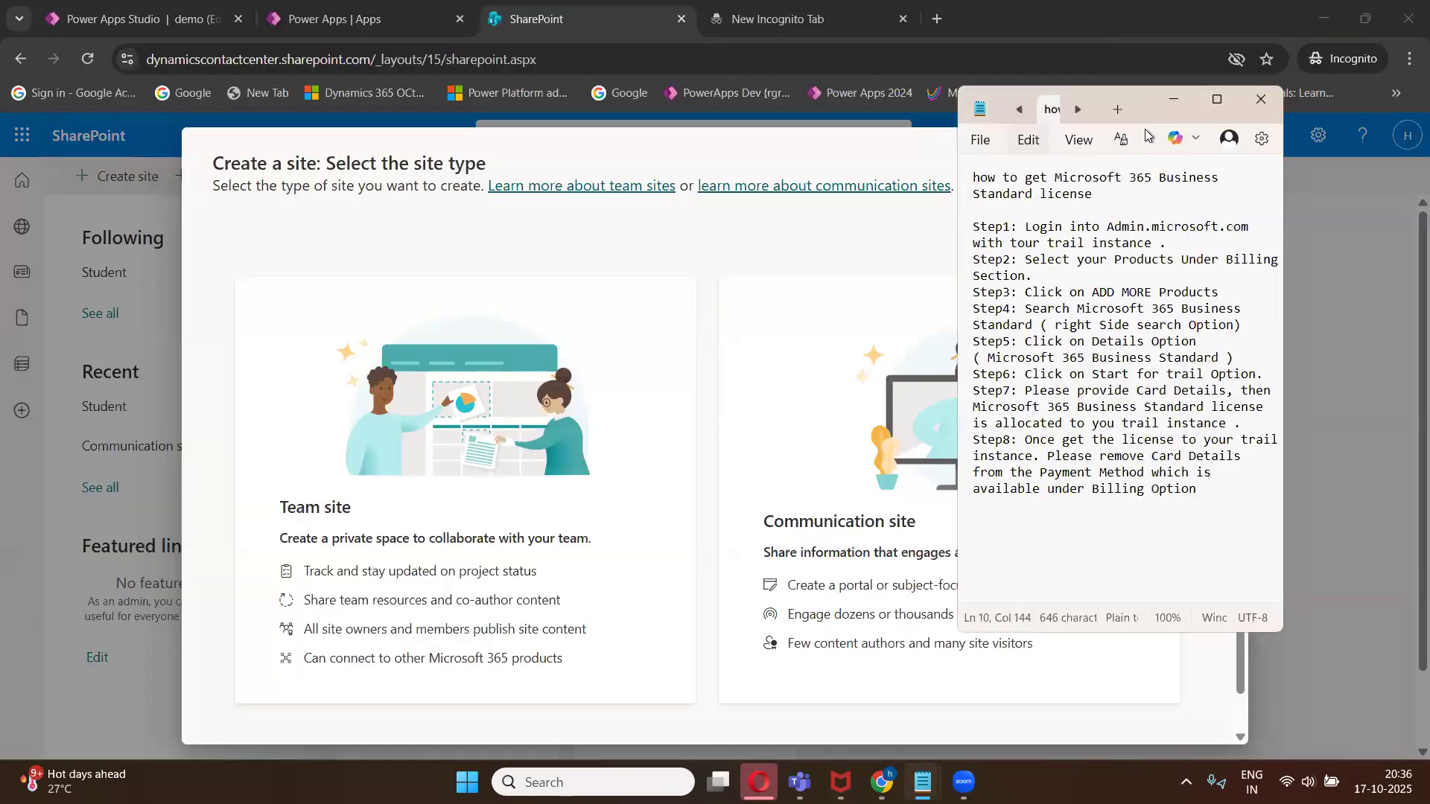
{"action": "left_click", "coordinate": [1183, 102]}
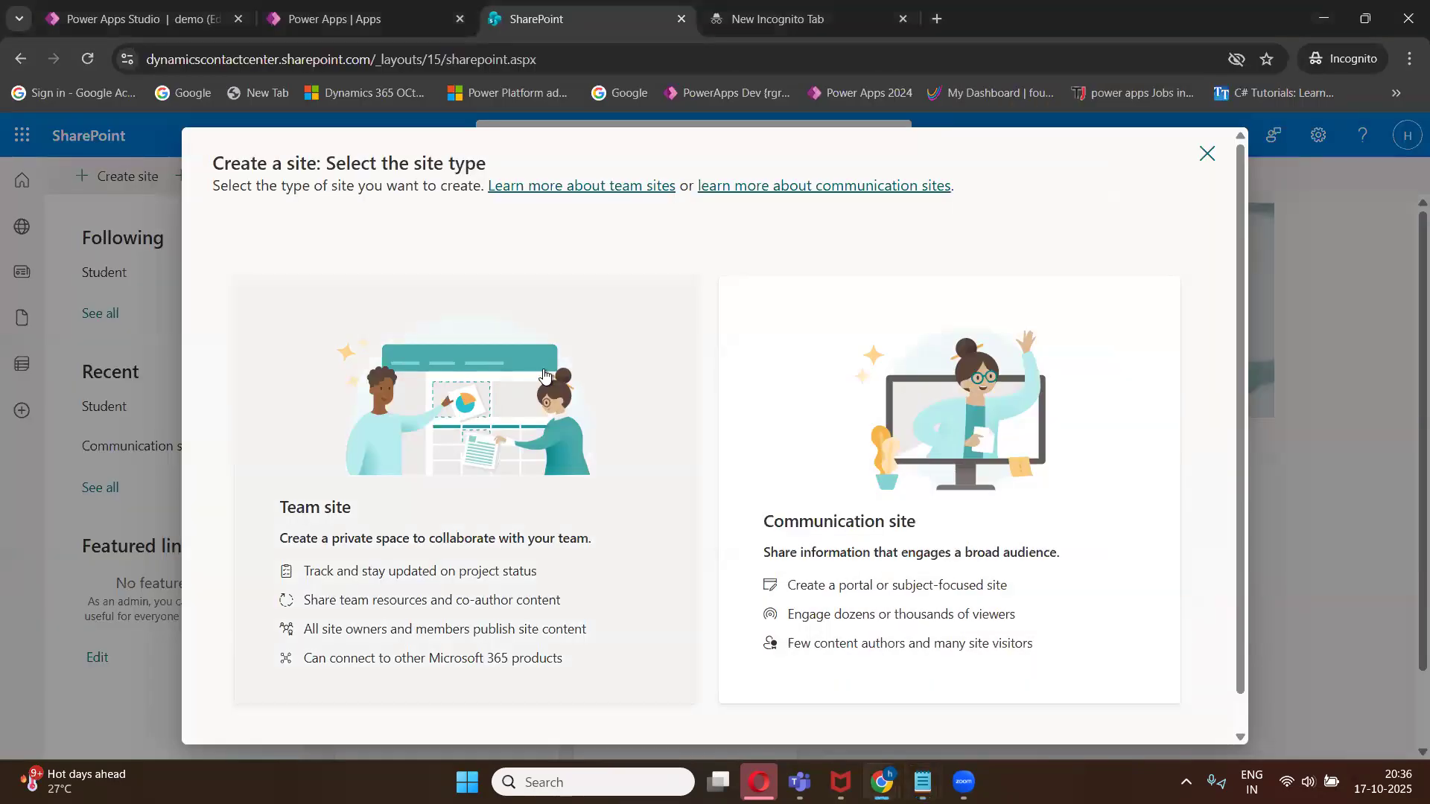
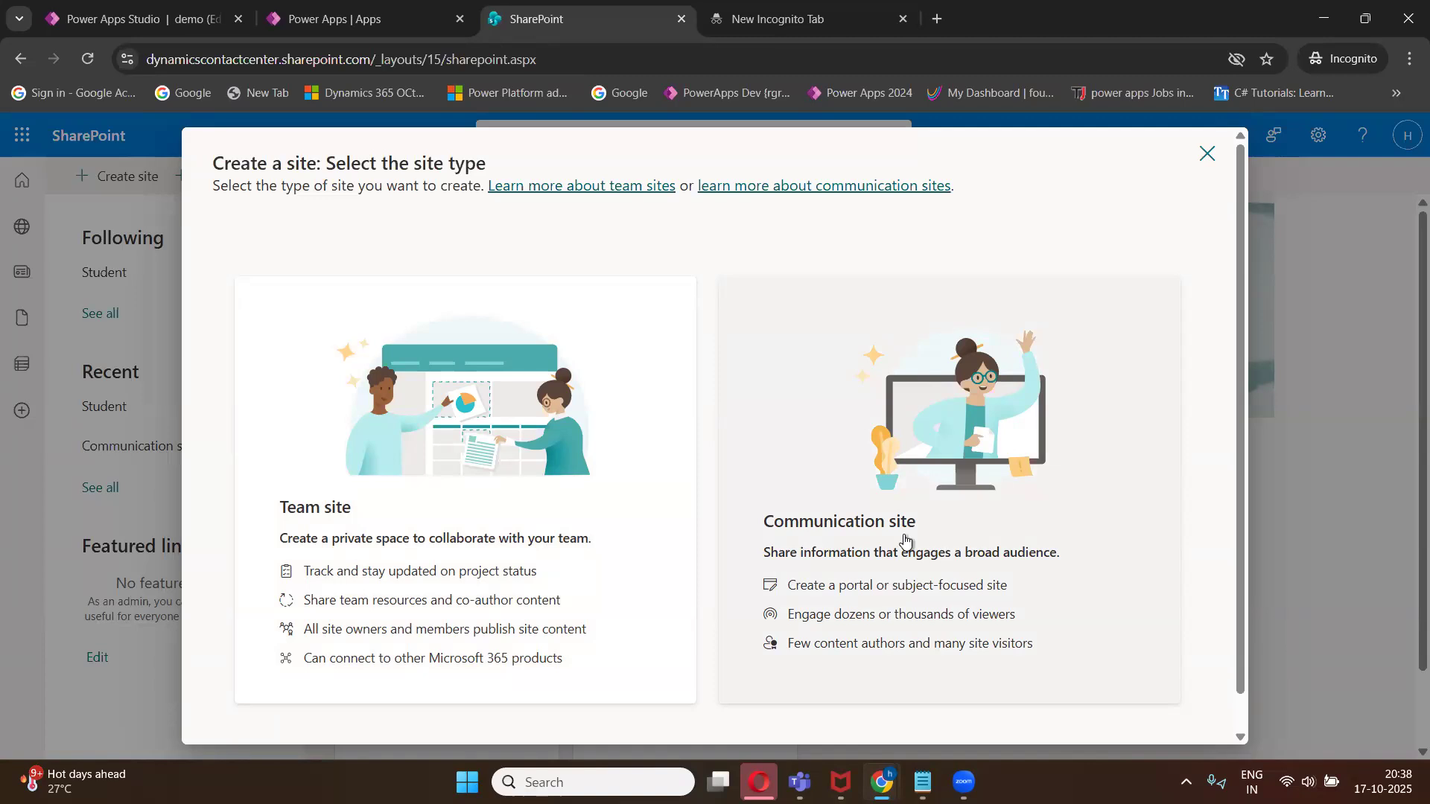
- Choose a Team site using the Microsoft 'Standard team' template
{"action": "left_click", "coordinate": [419, 497]}
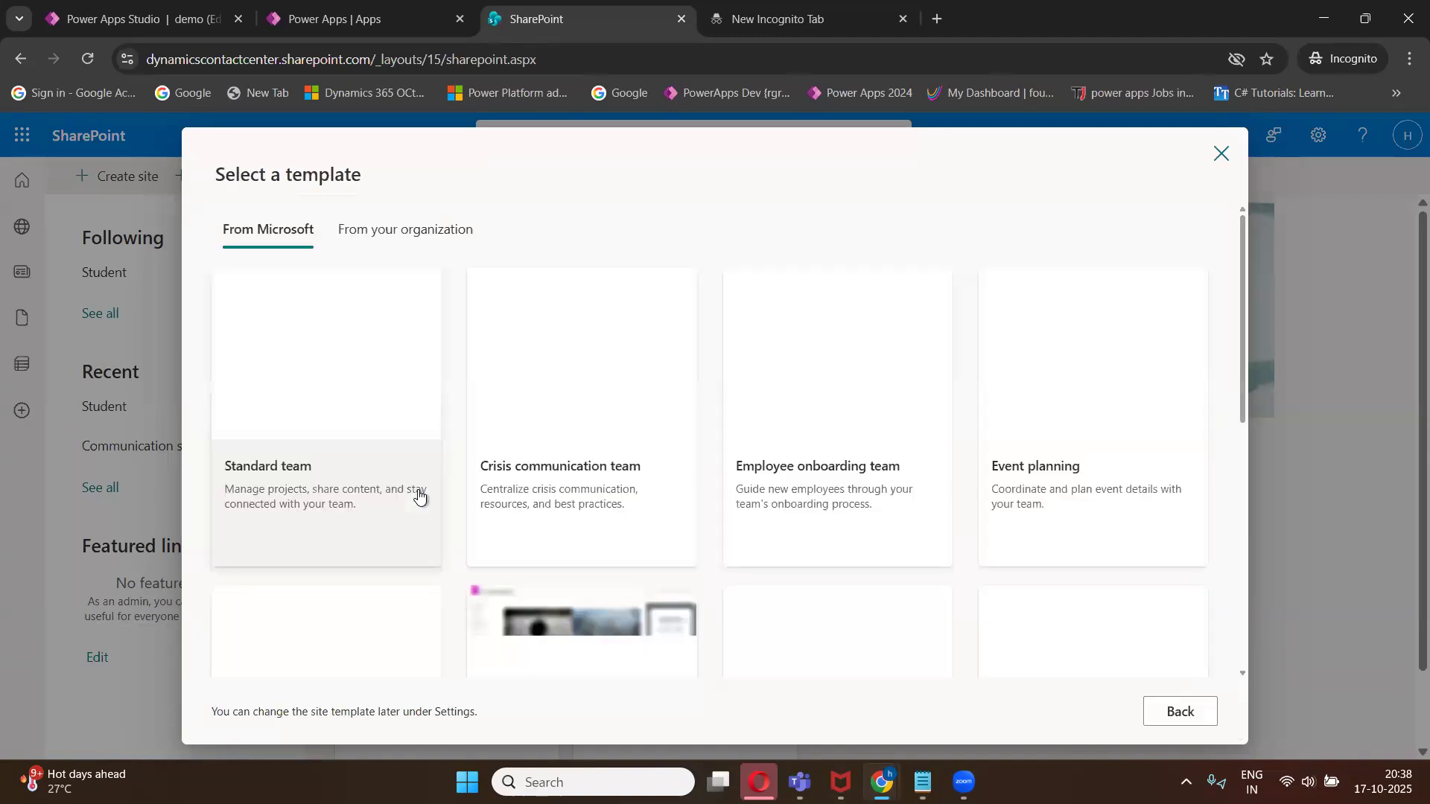
{"action": "left_click", "coordinate": [313, 383]}
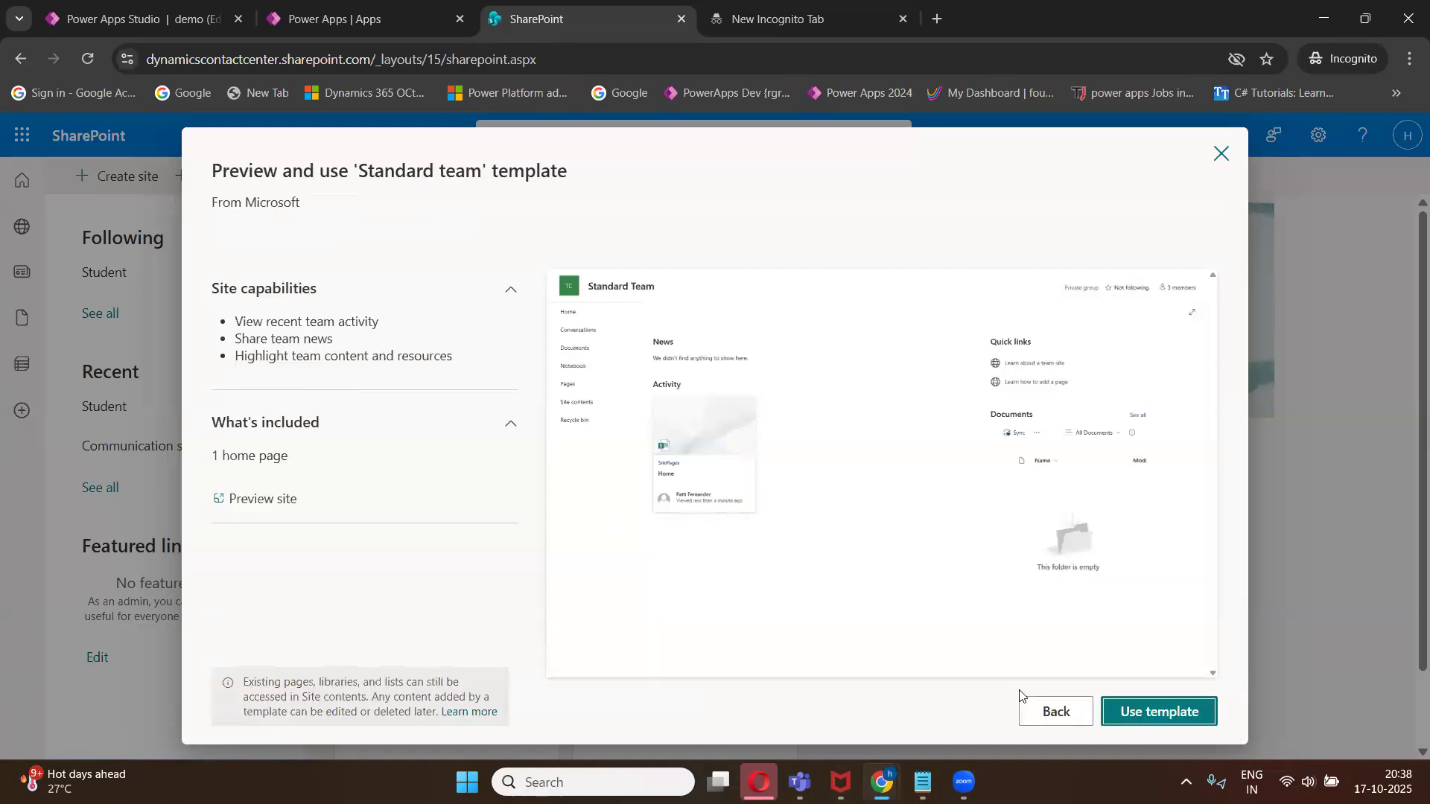
{"action": "left_click", "coordinate": [1143, 712]}
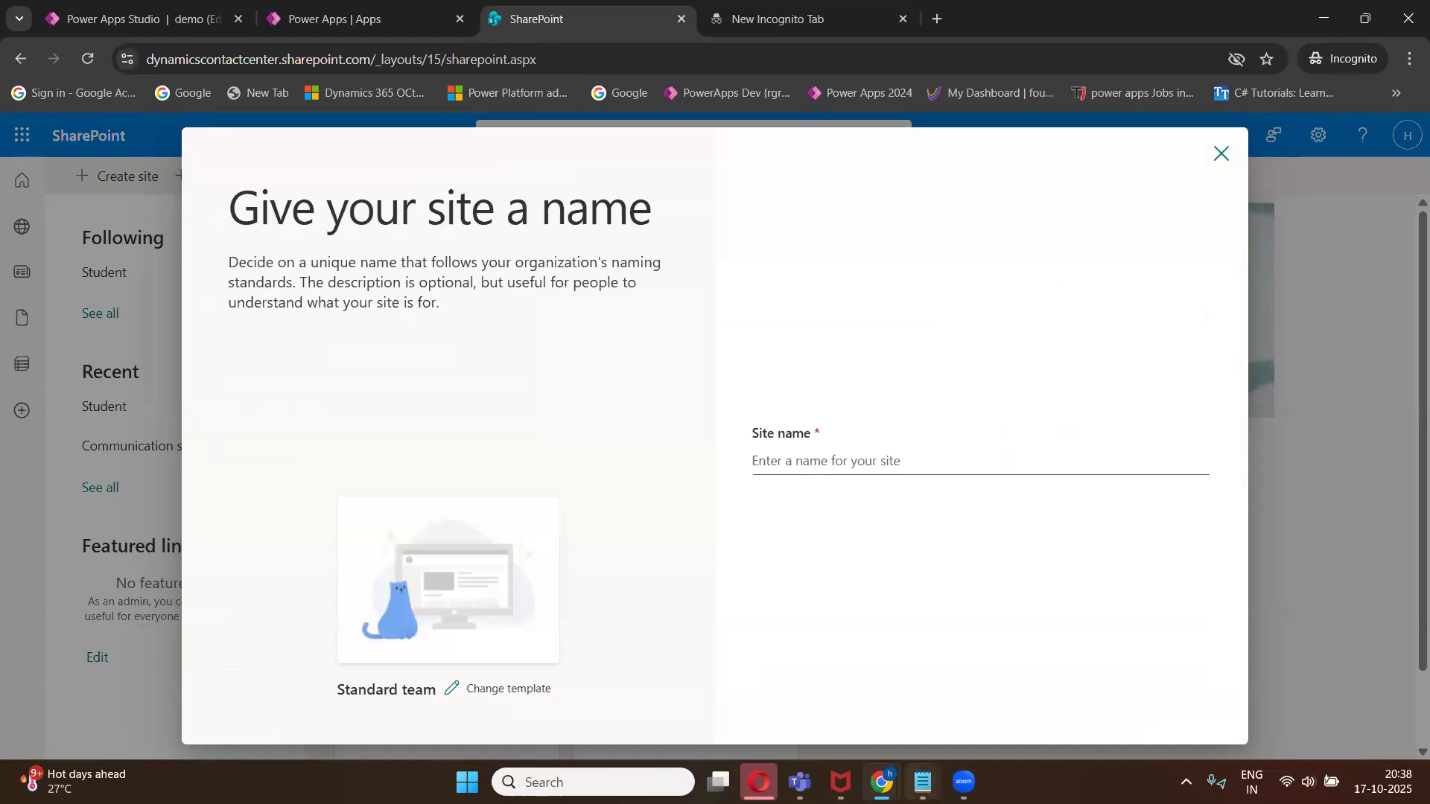
- Name the new team site Emp_Onboarding
{"action": "mouse_move", "coordinate": [923, 782]}
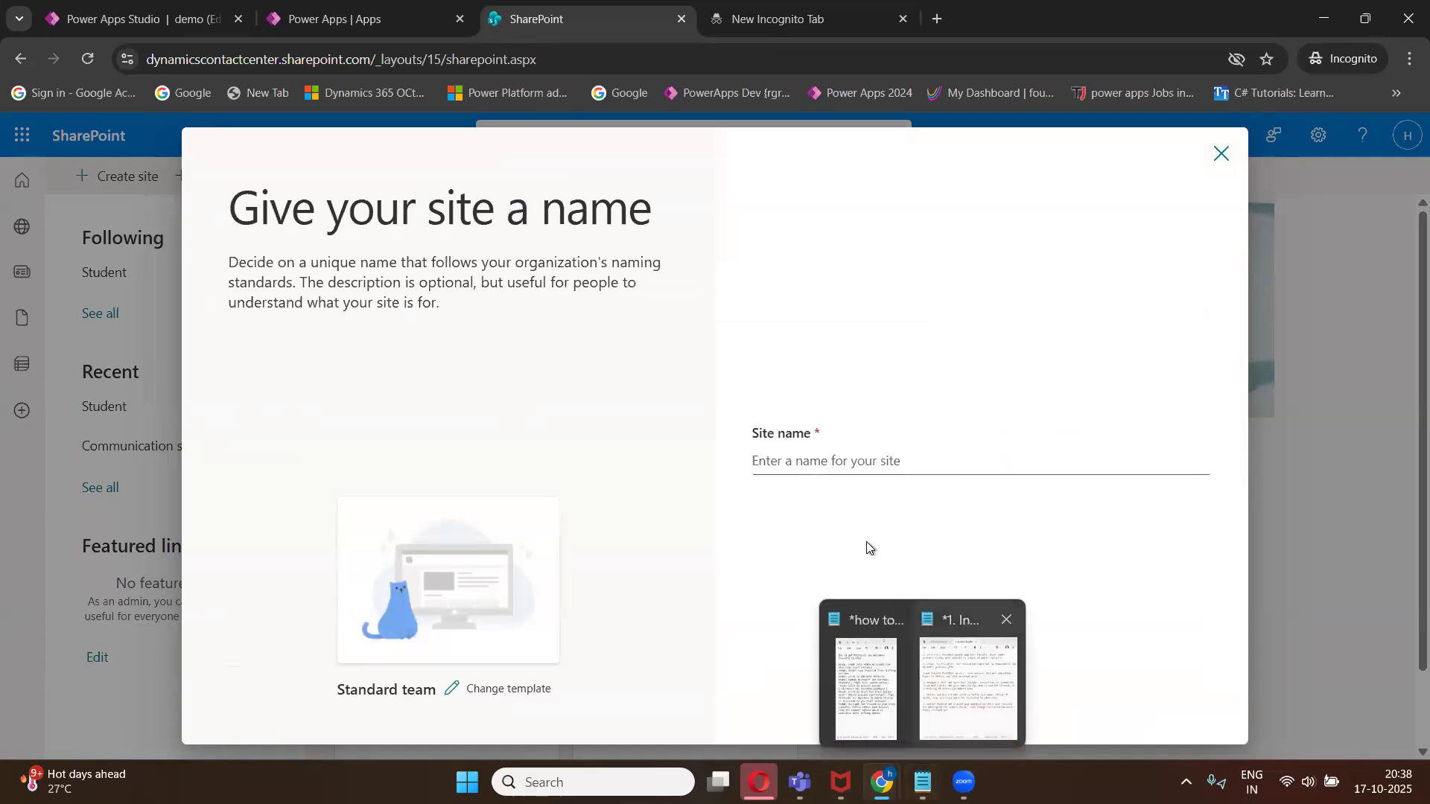
{"action": "left_click", "coordinate": [836, 462]}
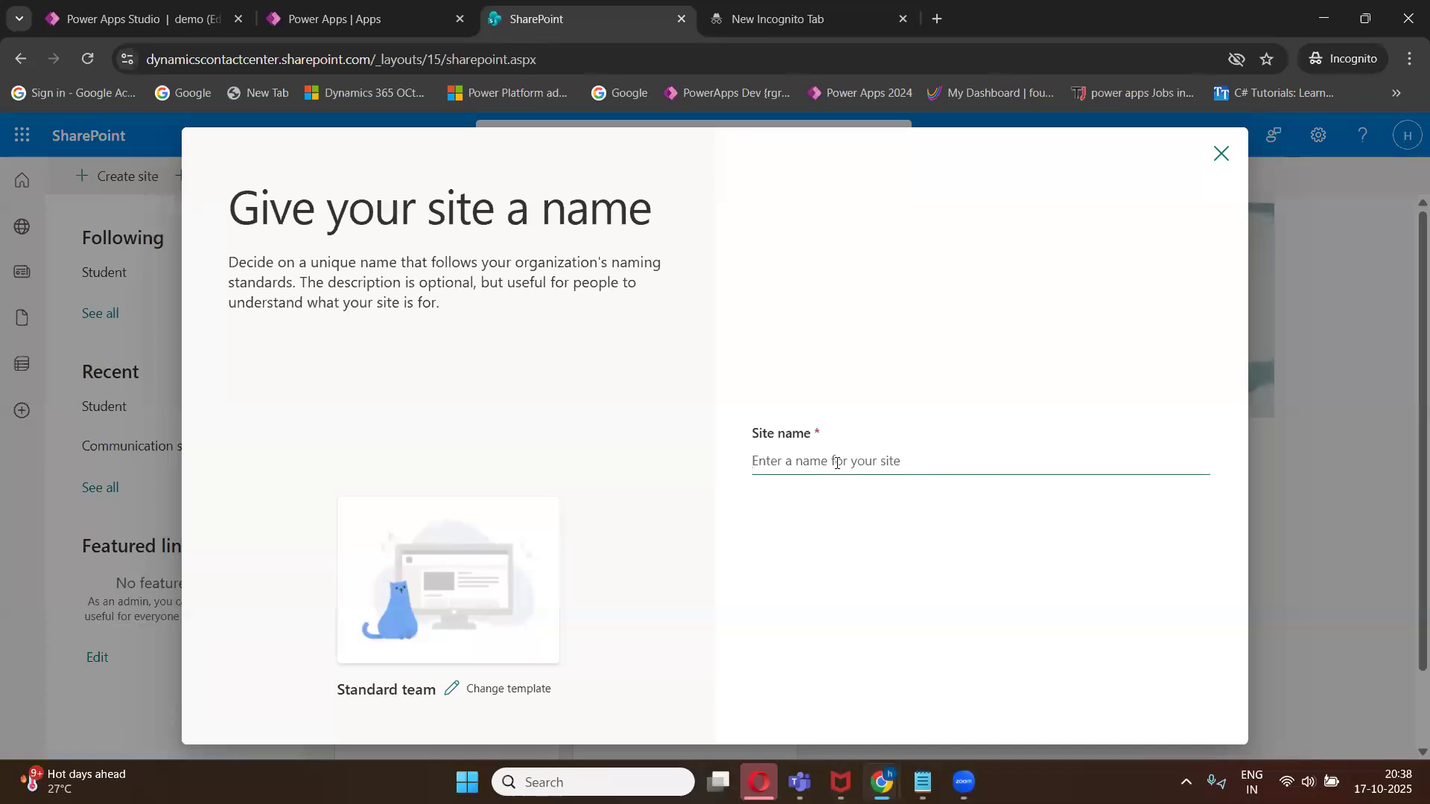
{"action": "type", "text": "On"}
{"action": "key", "text": "BackSpace"}
{"action": "key", "text": "BackSpace"}
{"action": "type", "text": "E"}
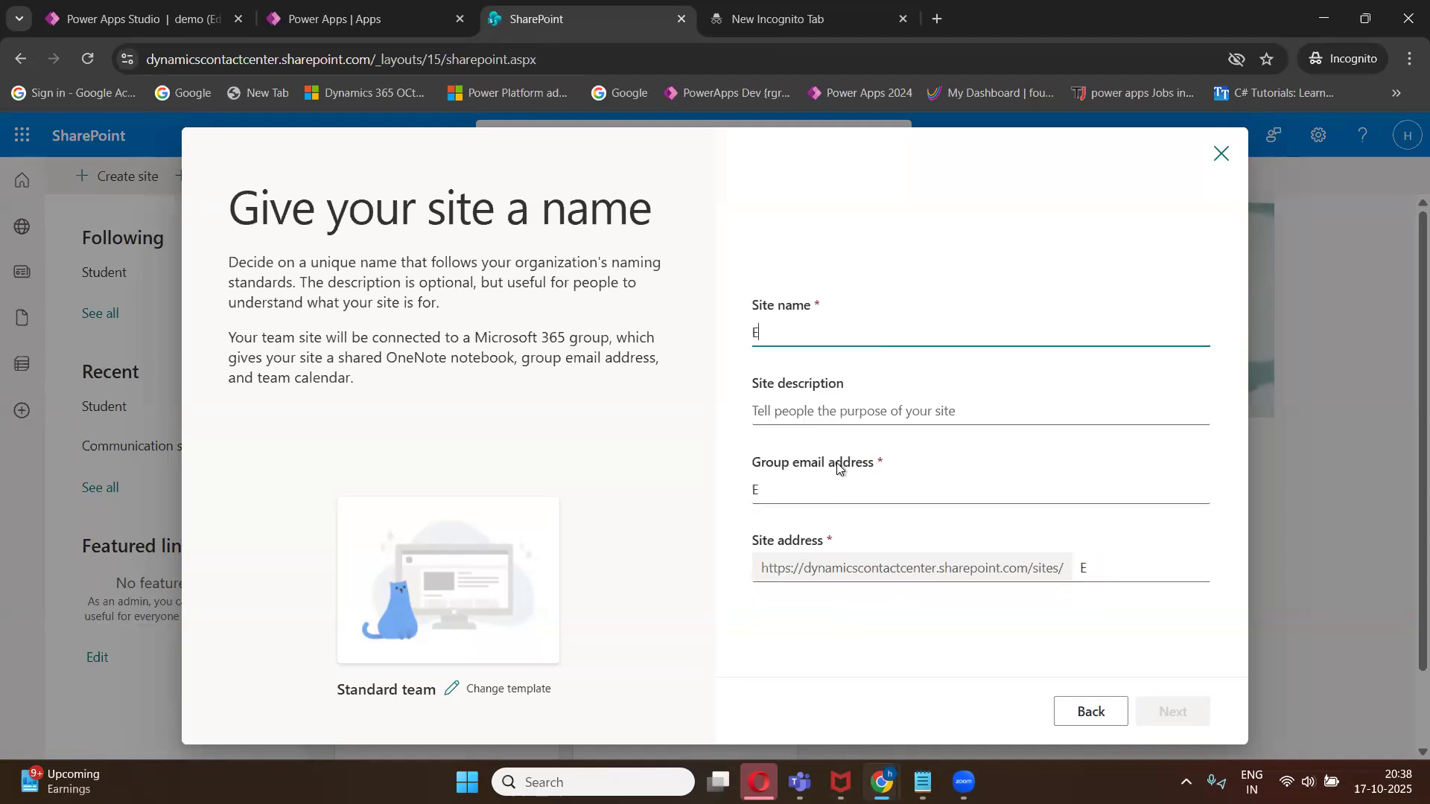
{"action": "type", "text": "mp_Onboarding"}
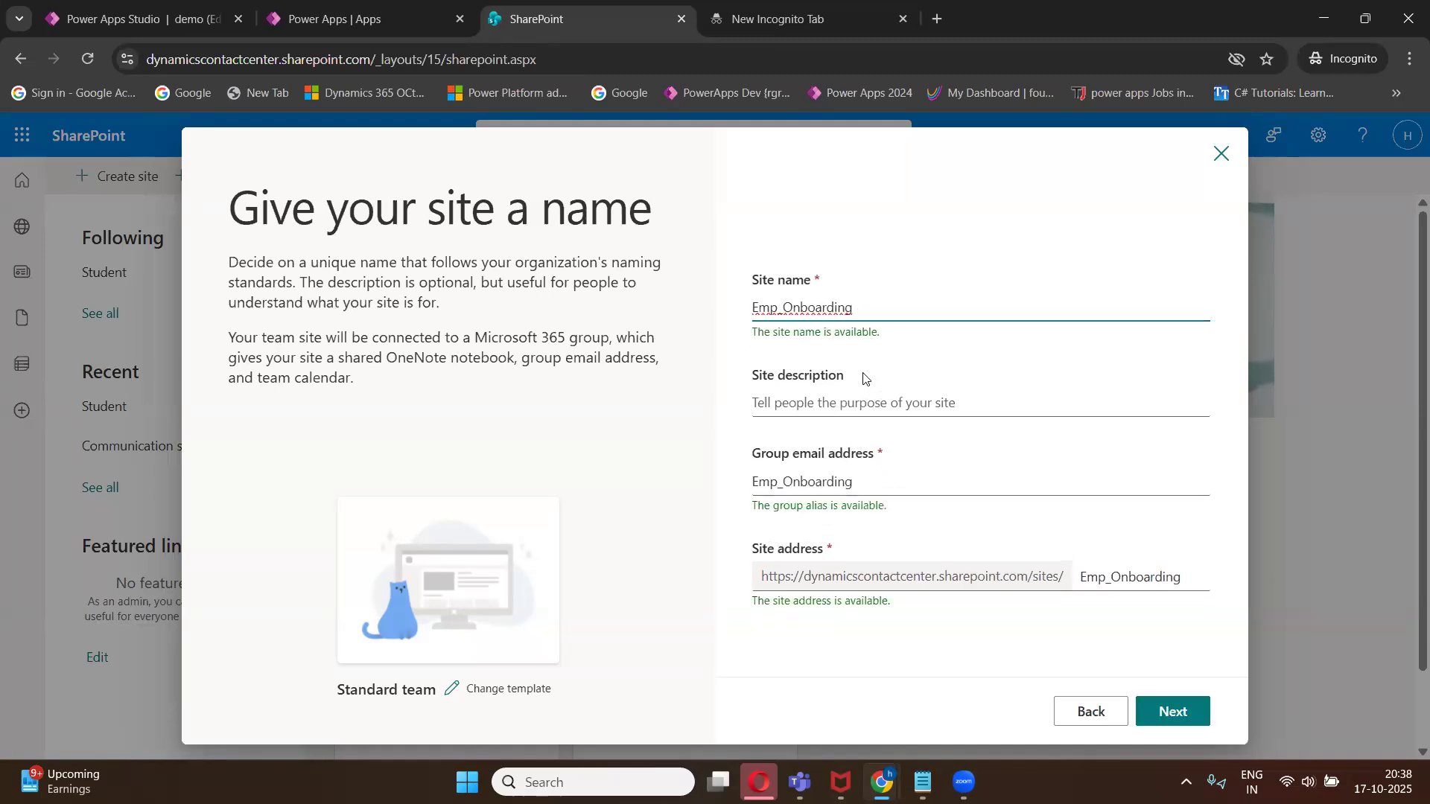
- Keep privacy as Private - only members can access this site with English language, and create the site
{"action": "left_click", "coordinate": [1171, 713]}
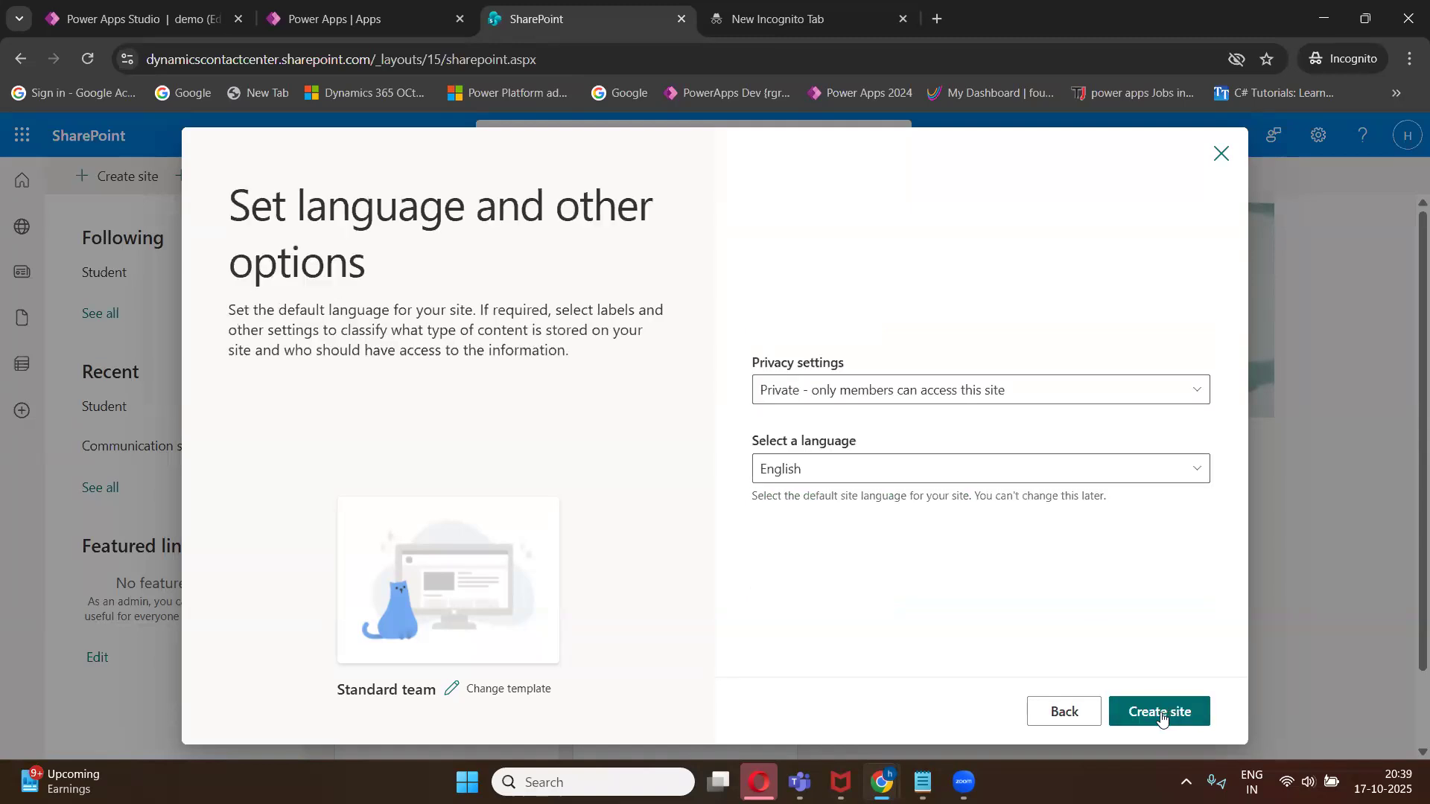
{"action": "left_click", "coordinate": [805, 392]}
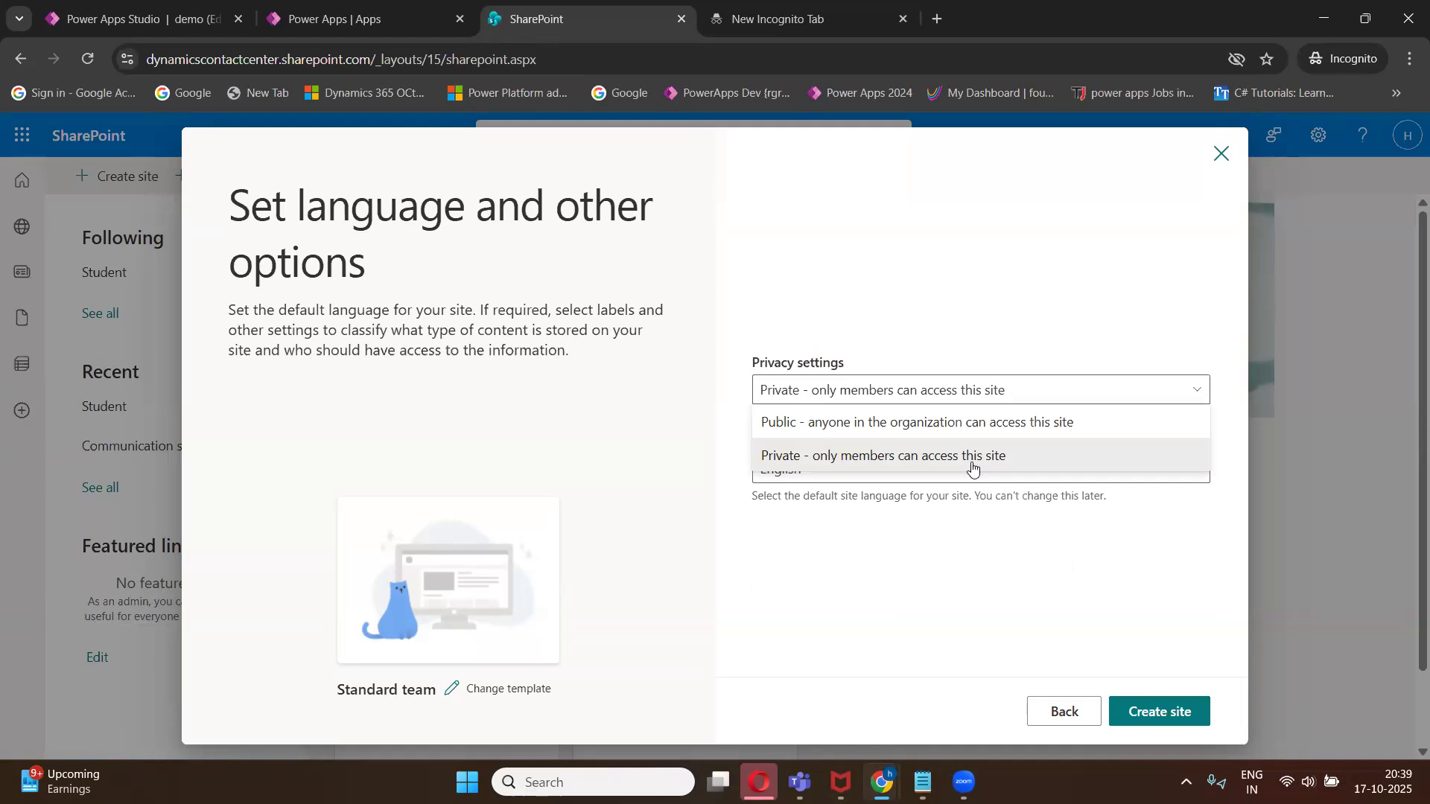
{"action": "left_click", "coordinate": [841, 462]}
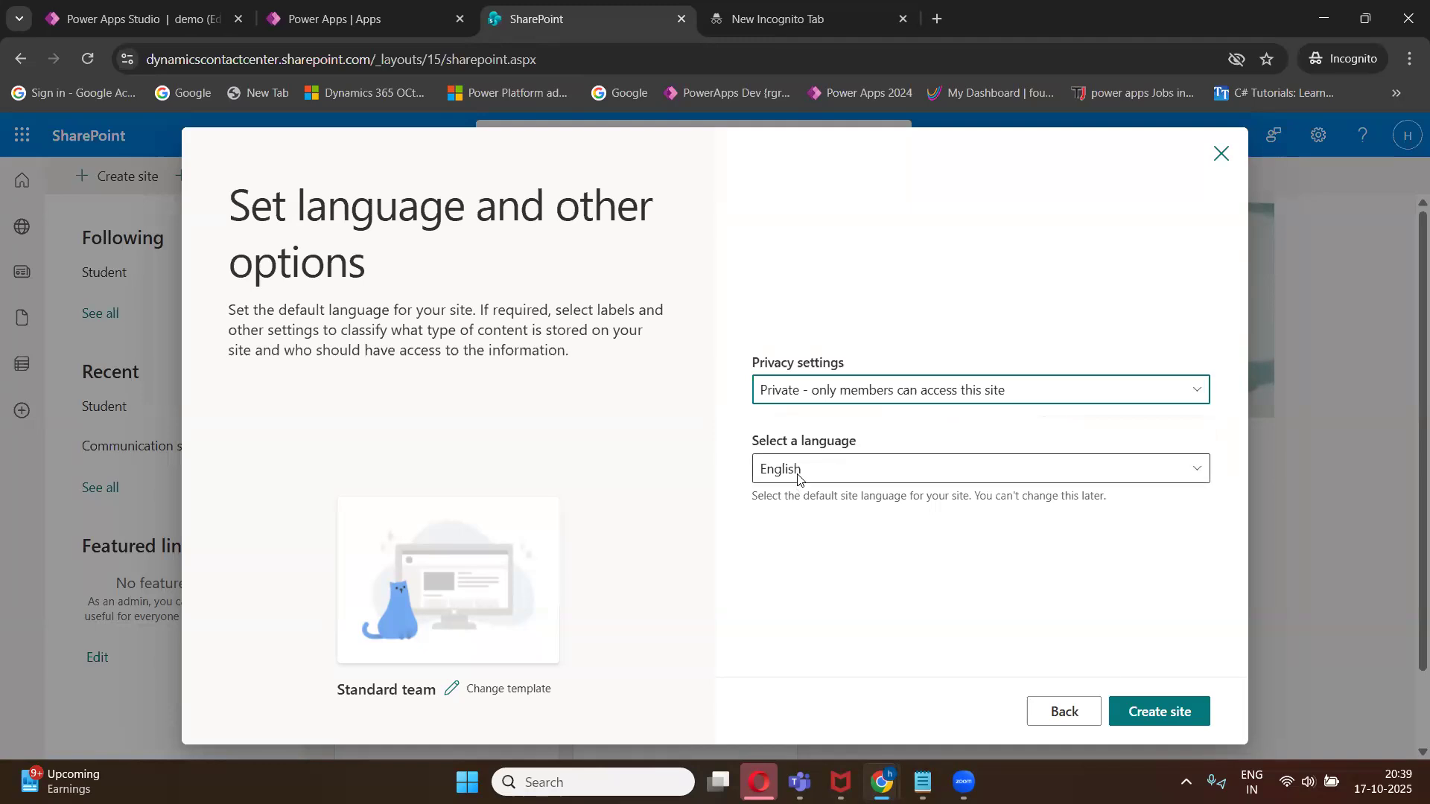
{"action": "left_click", "coordinate": [1147, 721]}
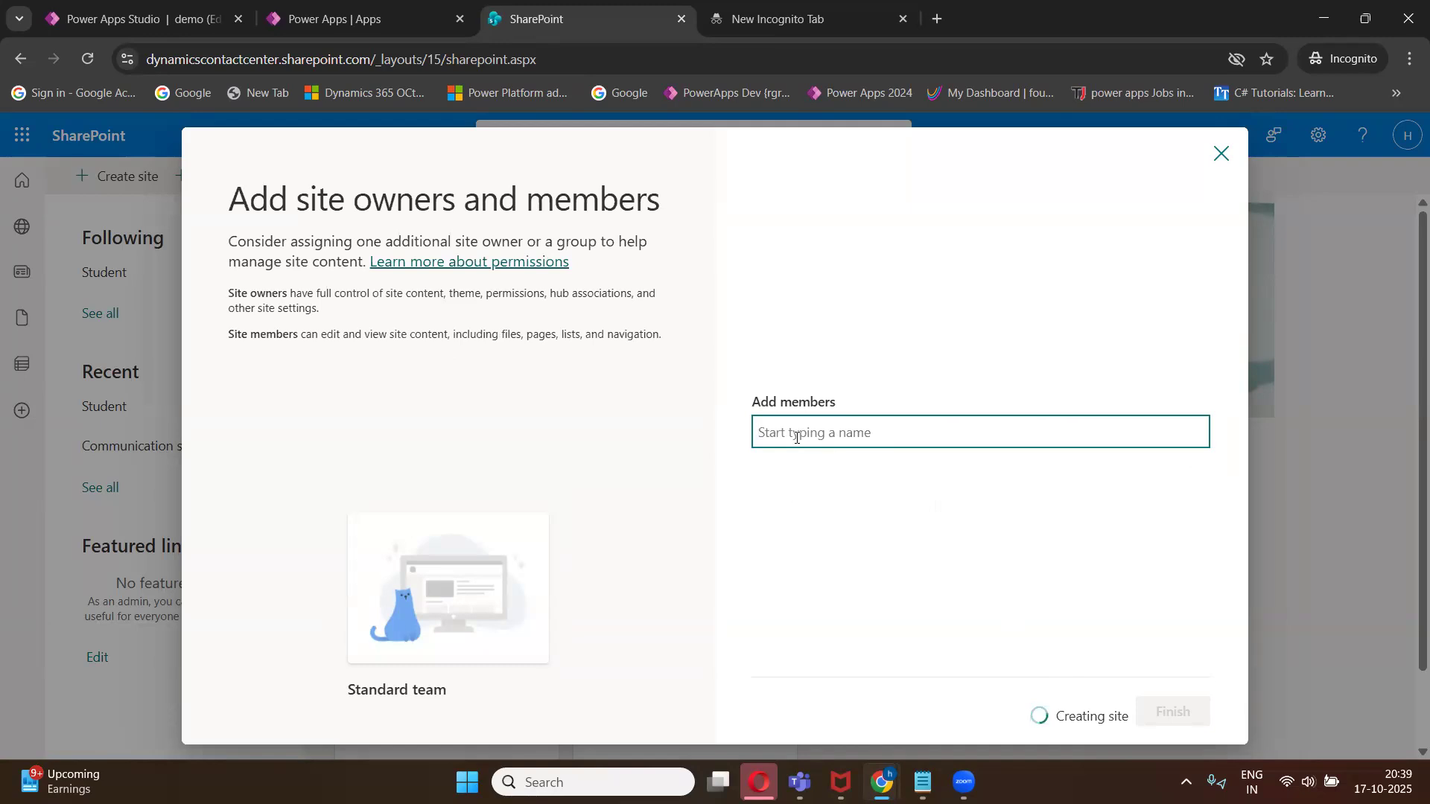
- Search the directory for a colleague, add them as a site member, and finish the site setup
{"action": "type", "text": "dennis"}
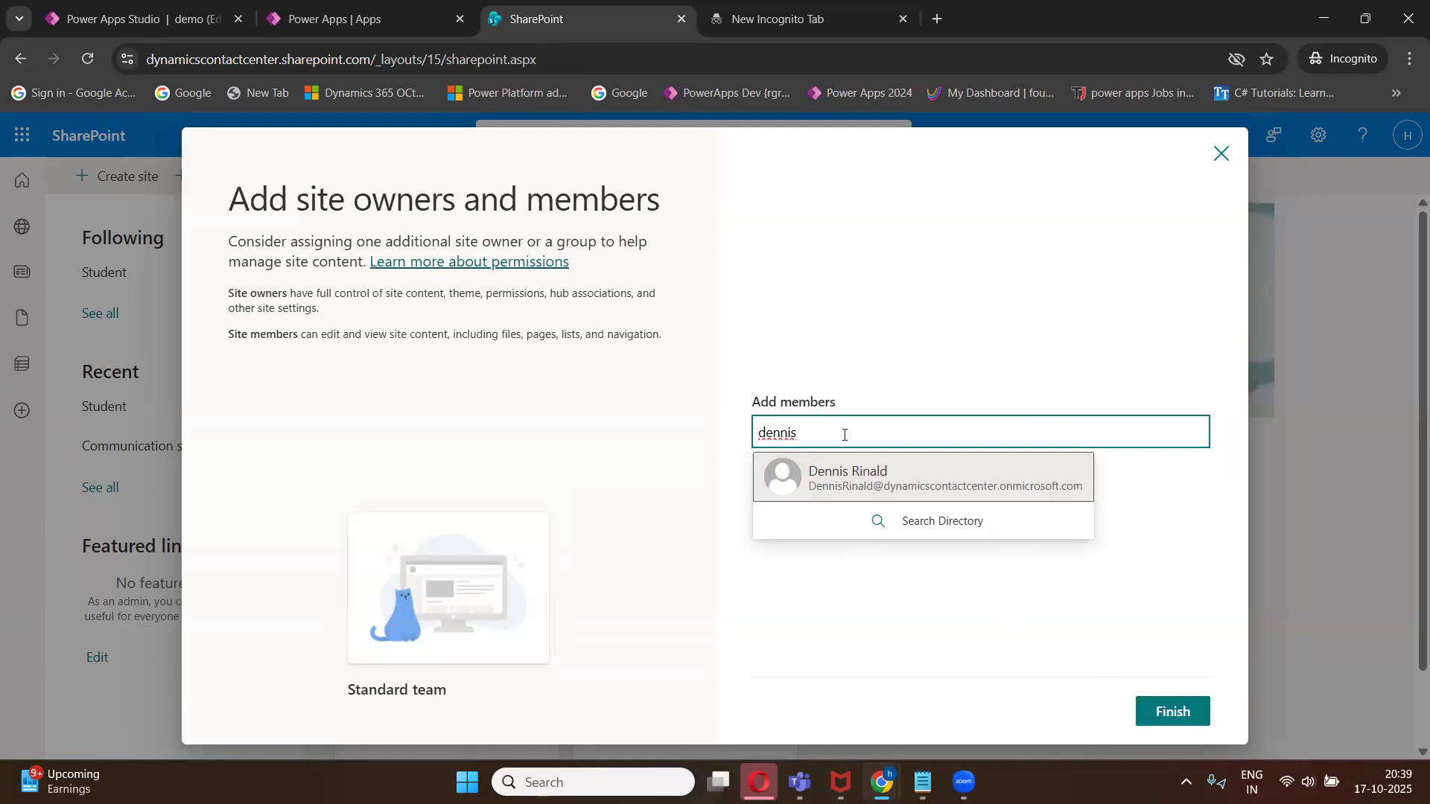
{"action": "key", "text": "BackSpace"}
{"action": "key", "text": "BackSpace"}
{"action": "key", "text": "BackSpace"}
{"action": "key", "text": "BackSpace"}
{"action": "key", "text": "BackSpace"}
{"action": "key", "text": "BackSpace"}
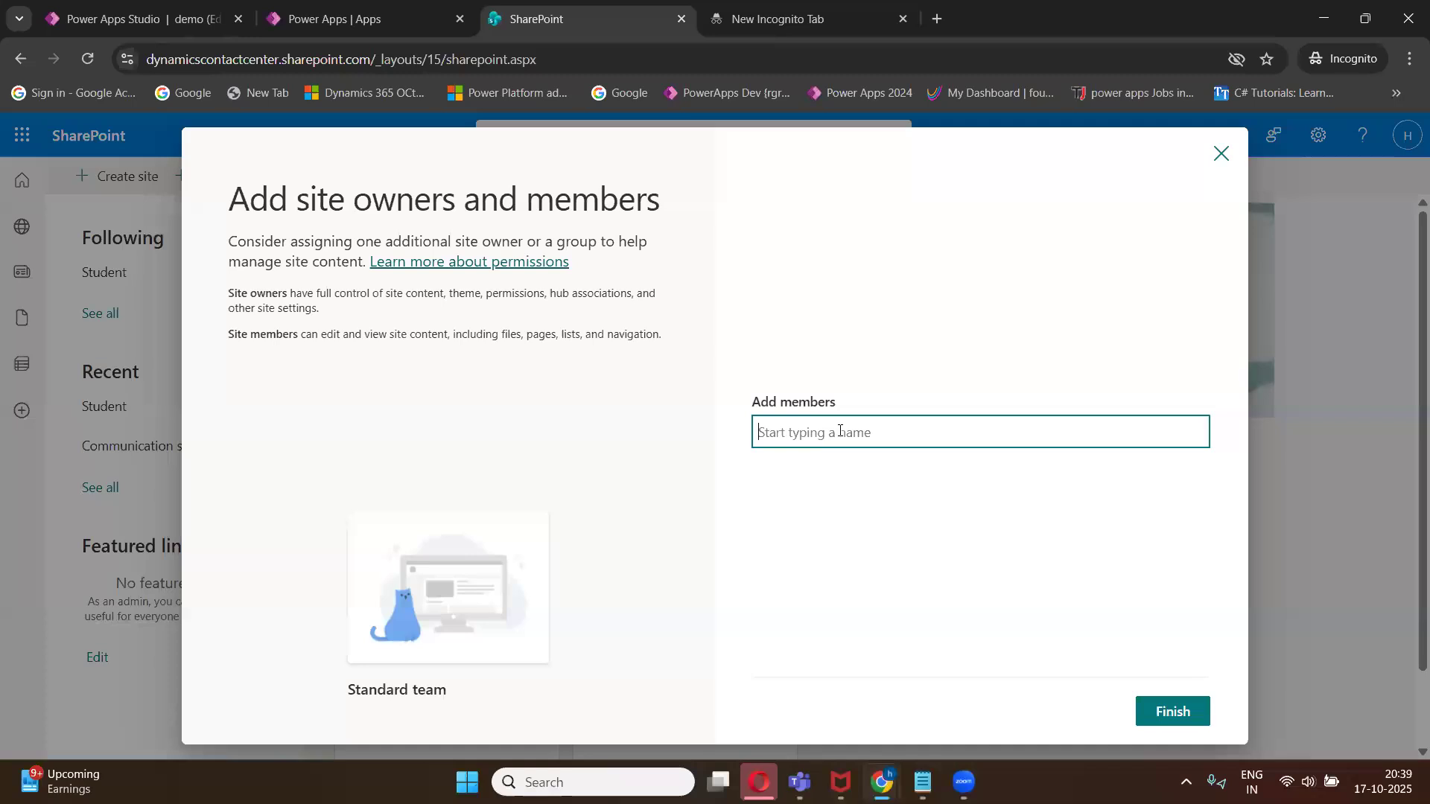
{"action": "type", "text": "deni"}
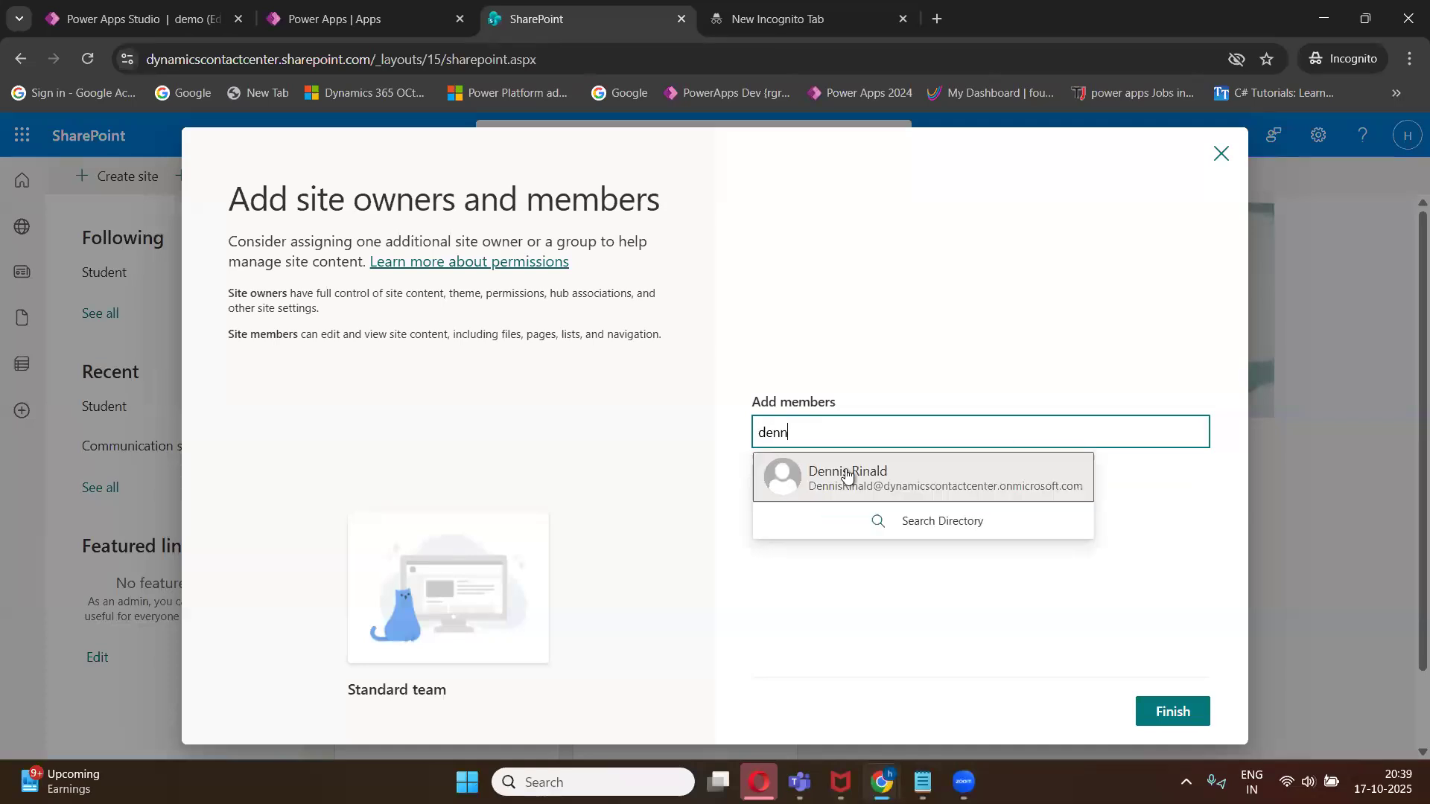
{"action": "left_click", "coordinate": [850, 473]}
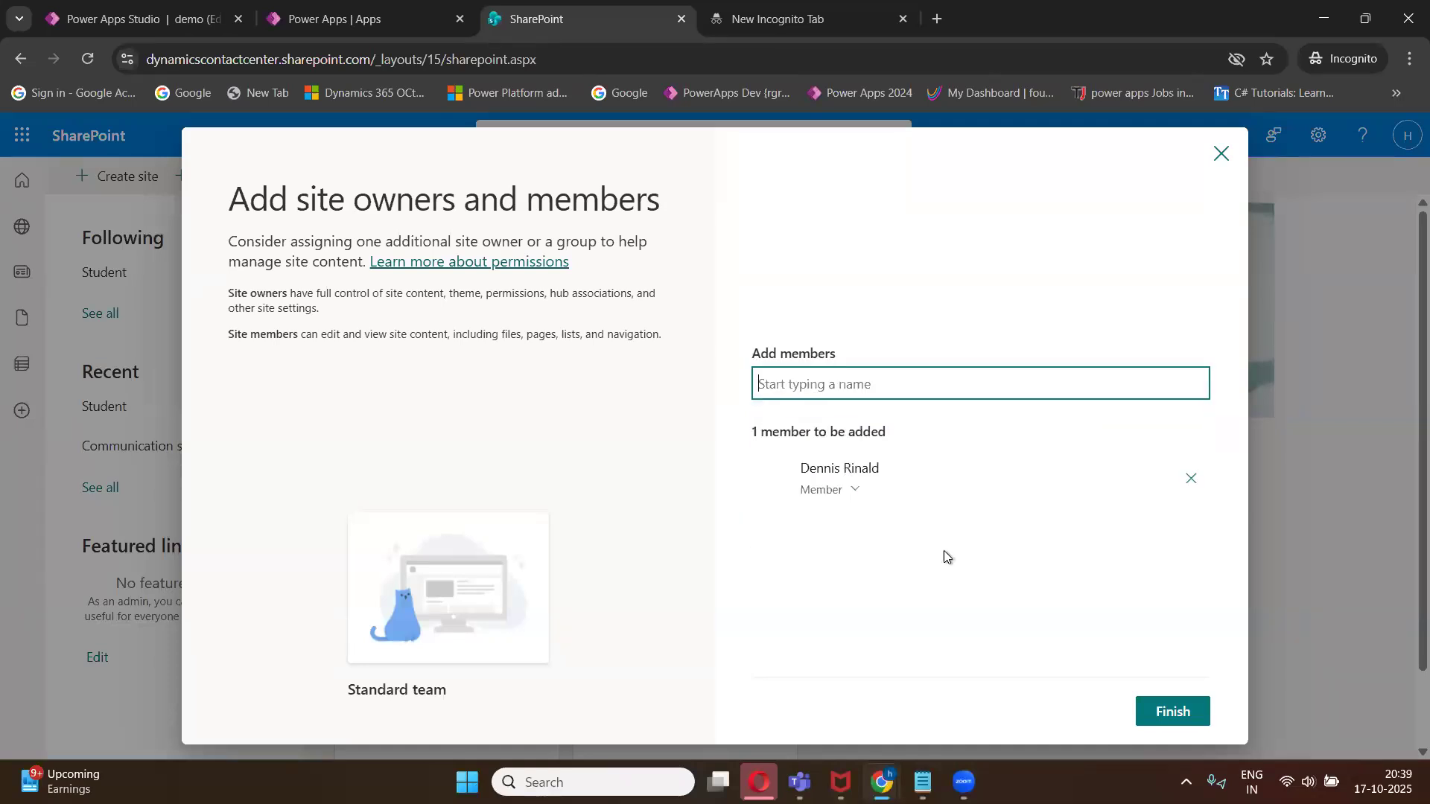
{"action": "left_click", "coordinate": [1172, 712]}
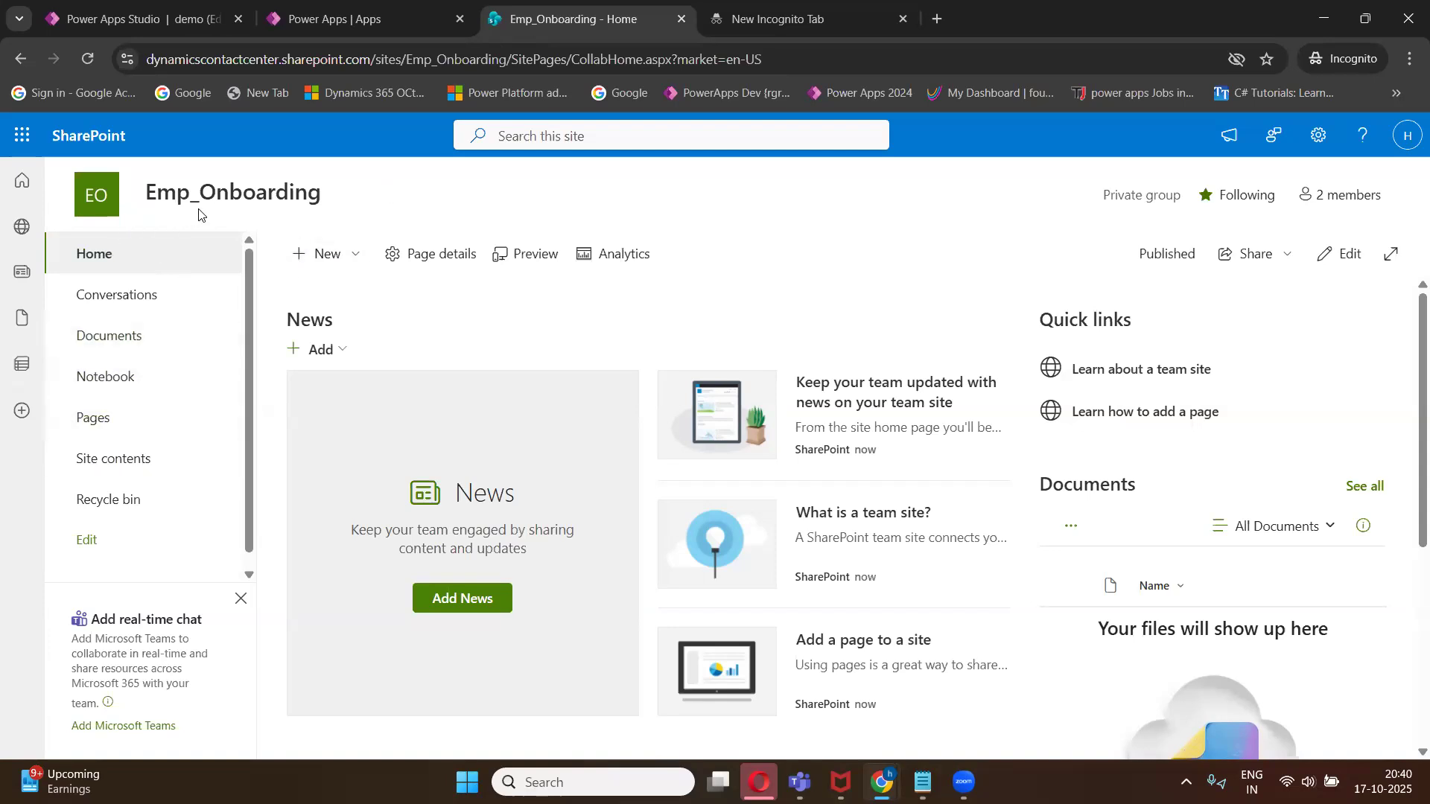
- Open the Emp_Onboarding site contents and start a new blank list
{"action": "mouse_move", "coordinate": [286, 200]}
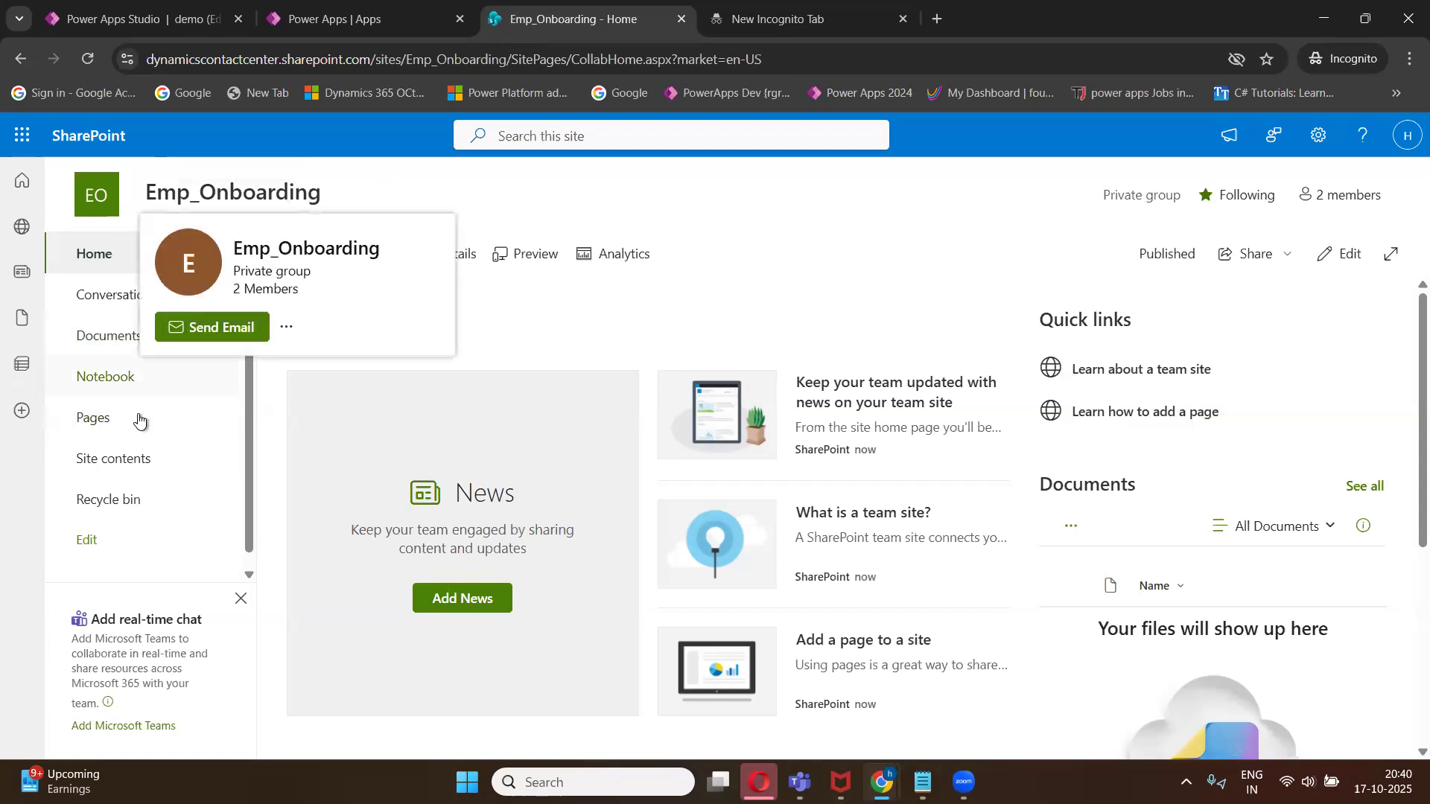
{"action": "left_click", "coordinate": [122, 463]}
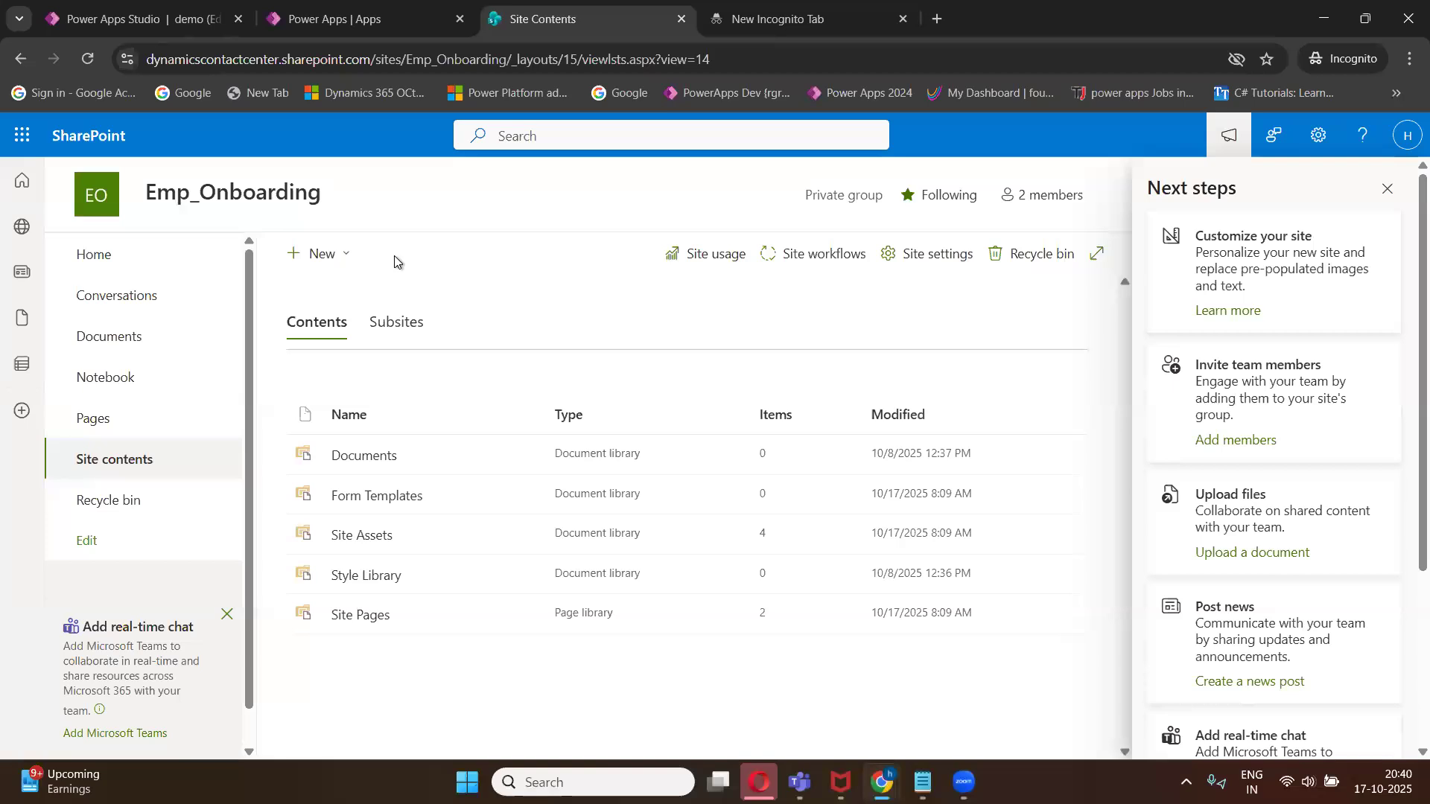
{"action": "left_click", "coordinate": [346, 257]}
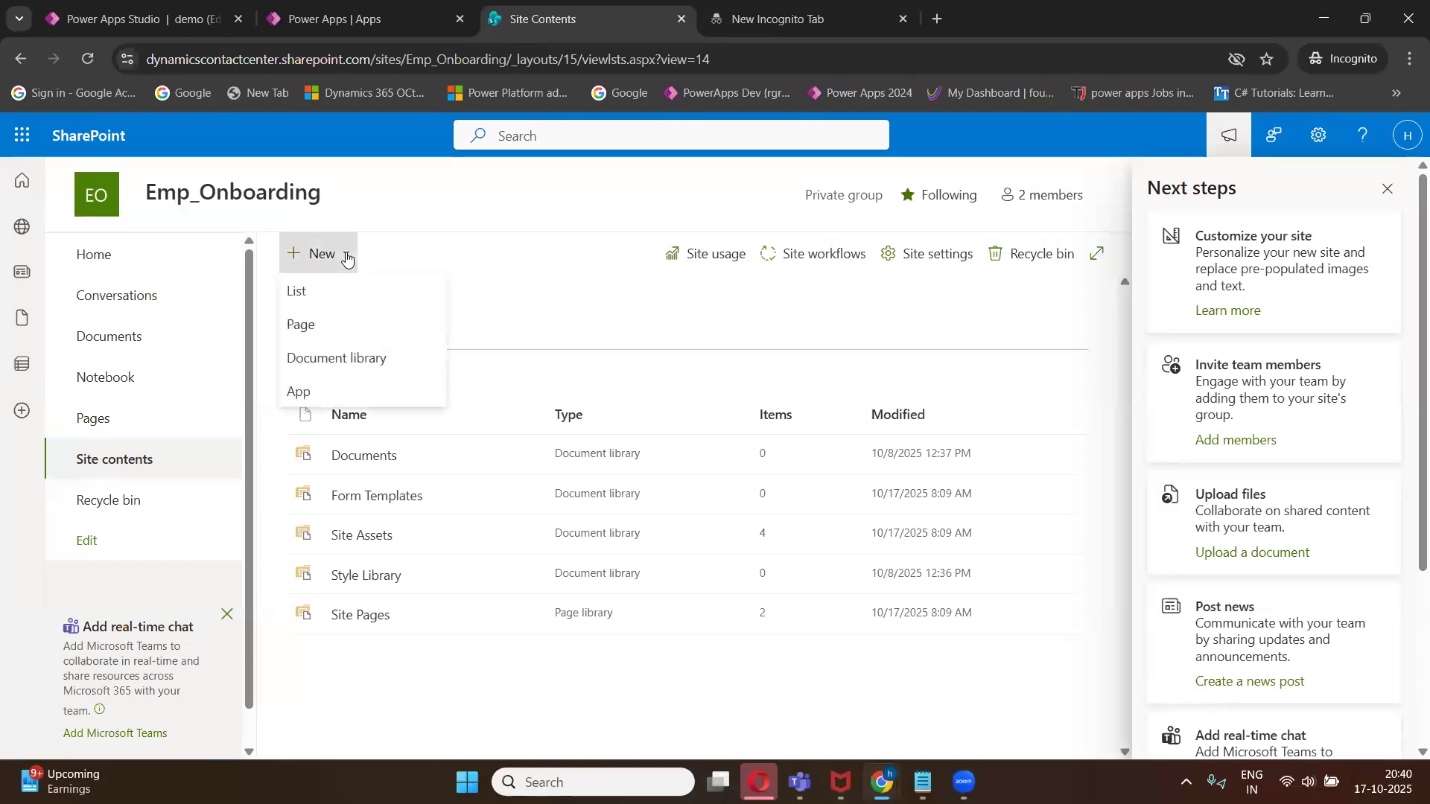
{"action": "left_click", "coordinate": [304, 294]}
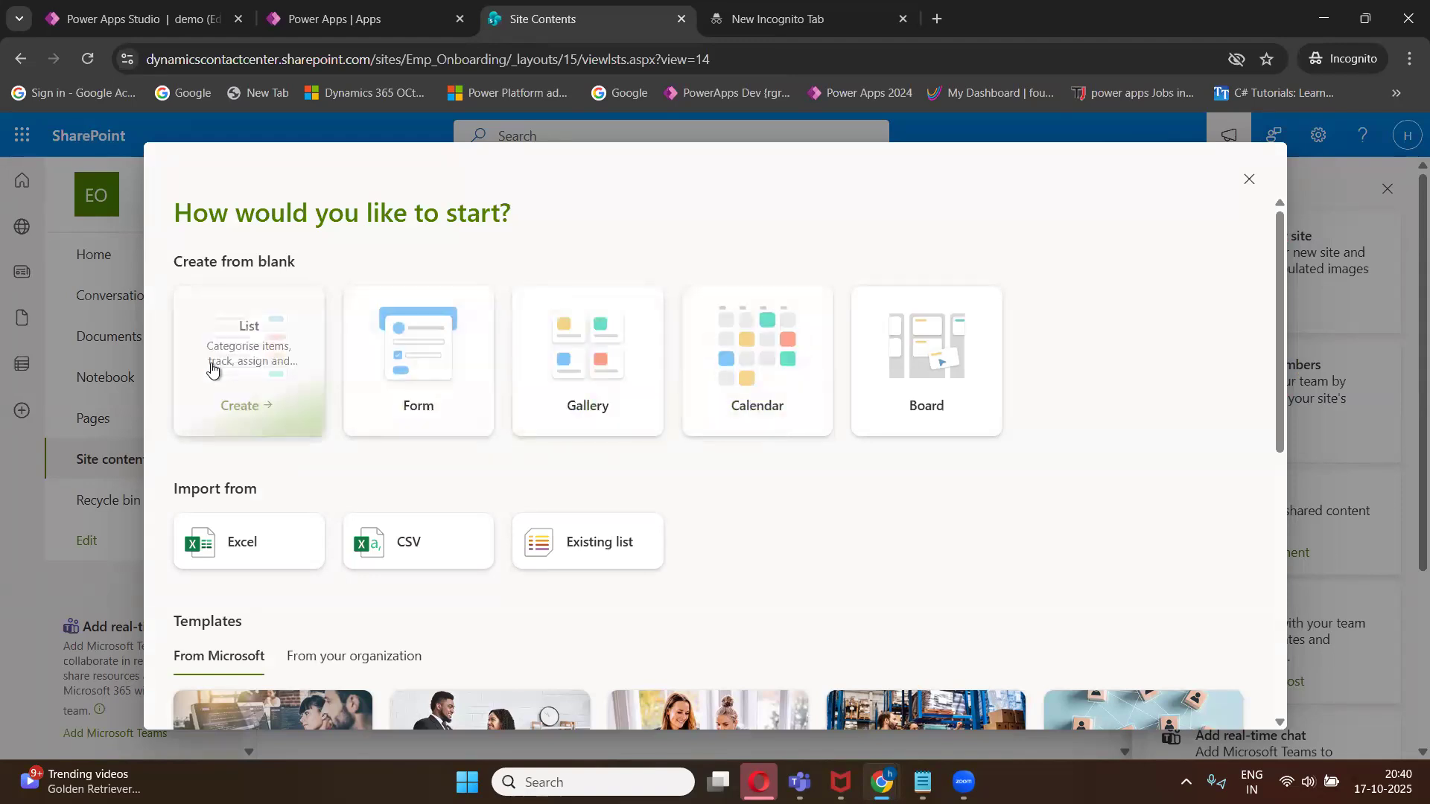
{"action": "left_click", "coordinate": [257, 362]}
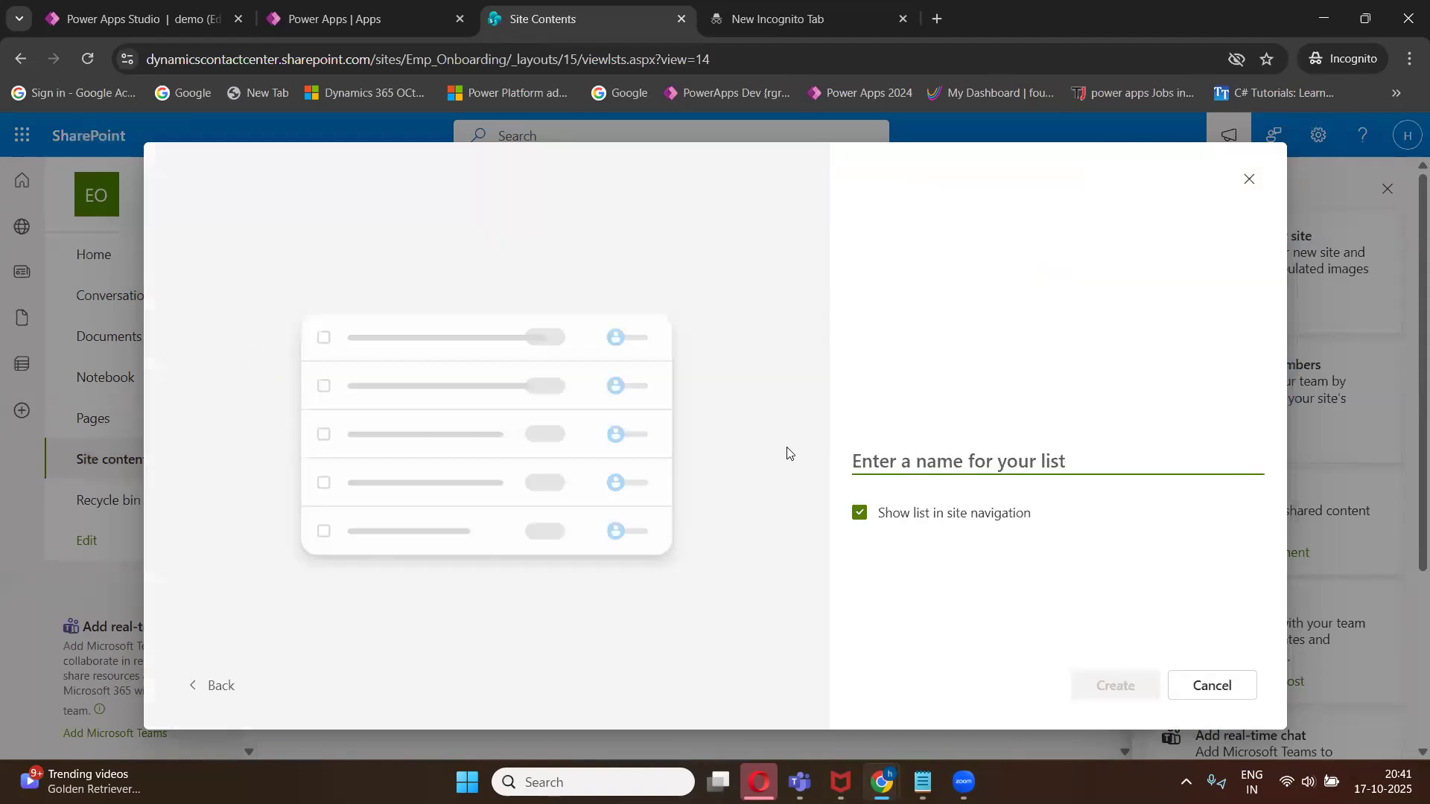
- Name the new list Employee and create it
{"action": "type", "text": "Emloyyee"}
{"action": "double_click", "coordinate": [937, 464]}
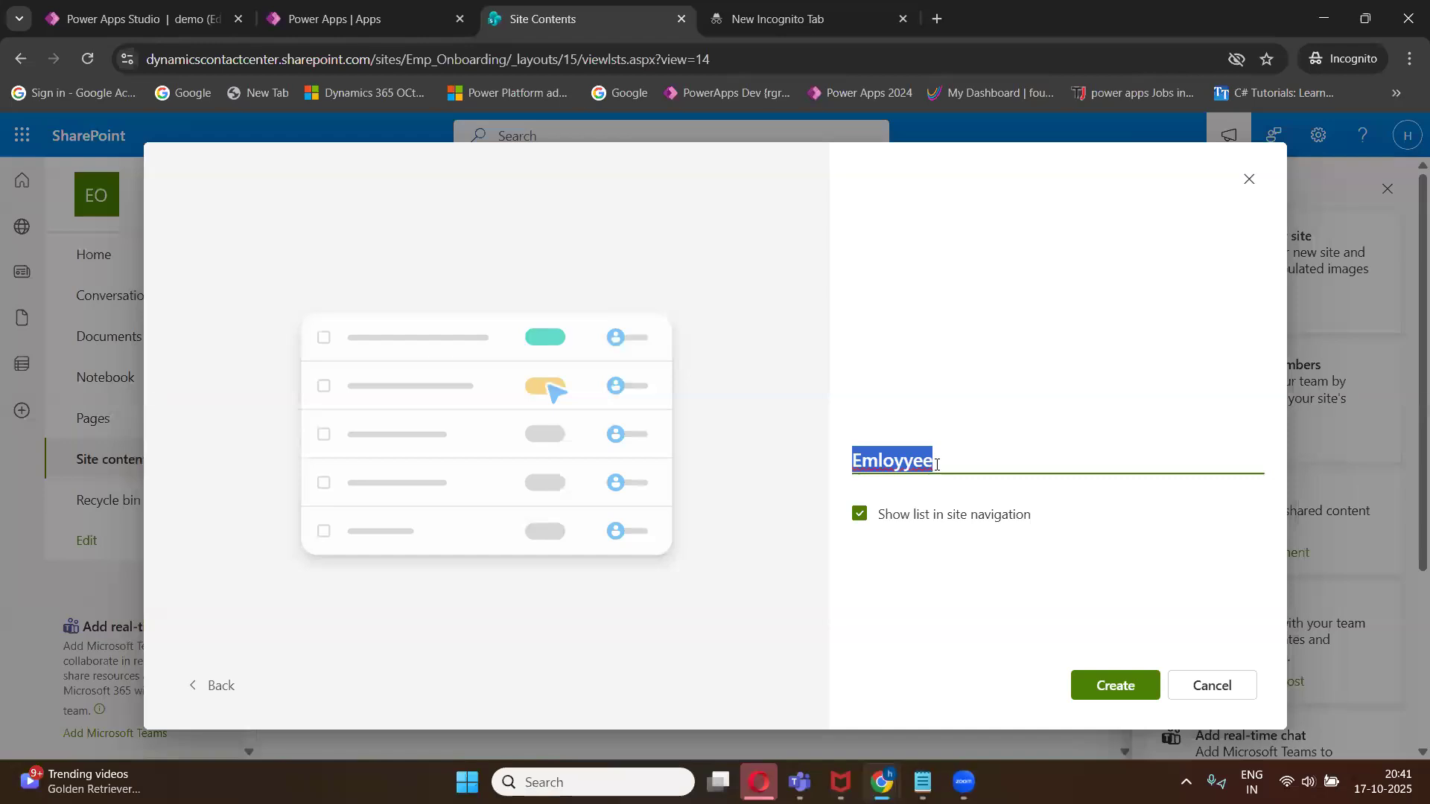
{"action": "type", "text": "m"}
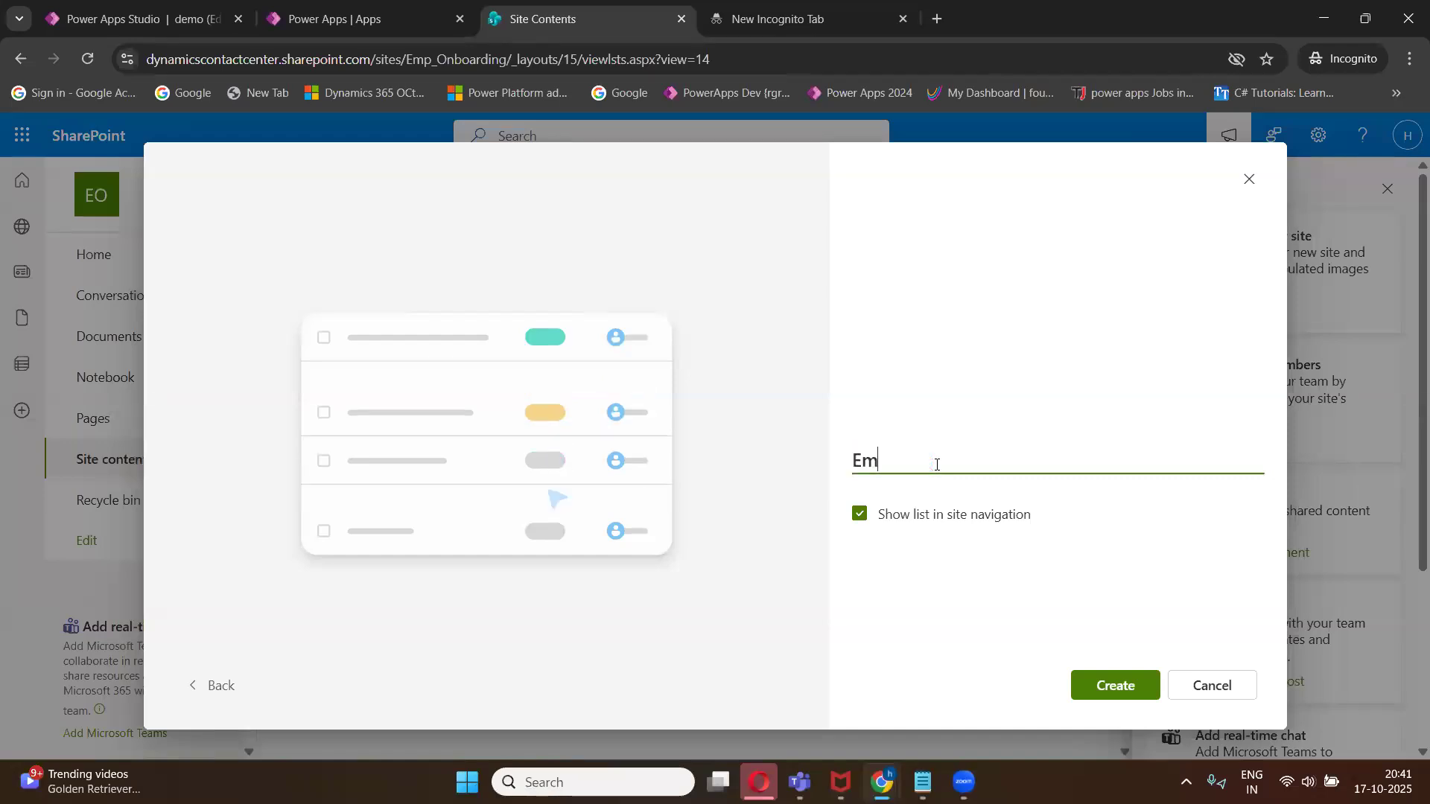
{"action": "type", "text": "ployee"}
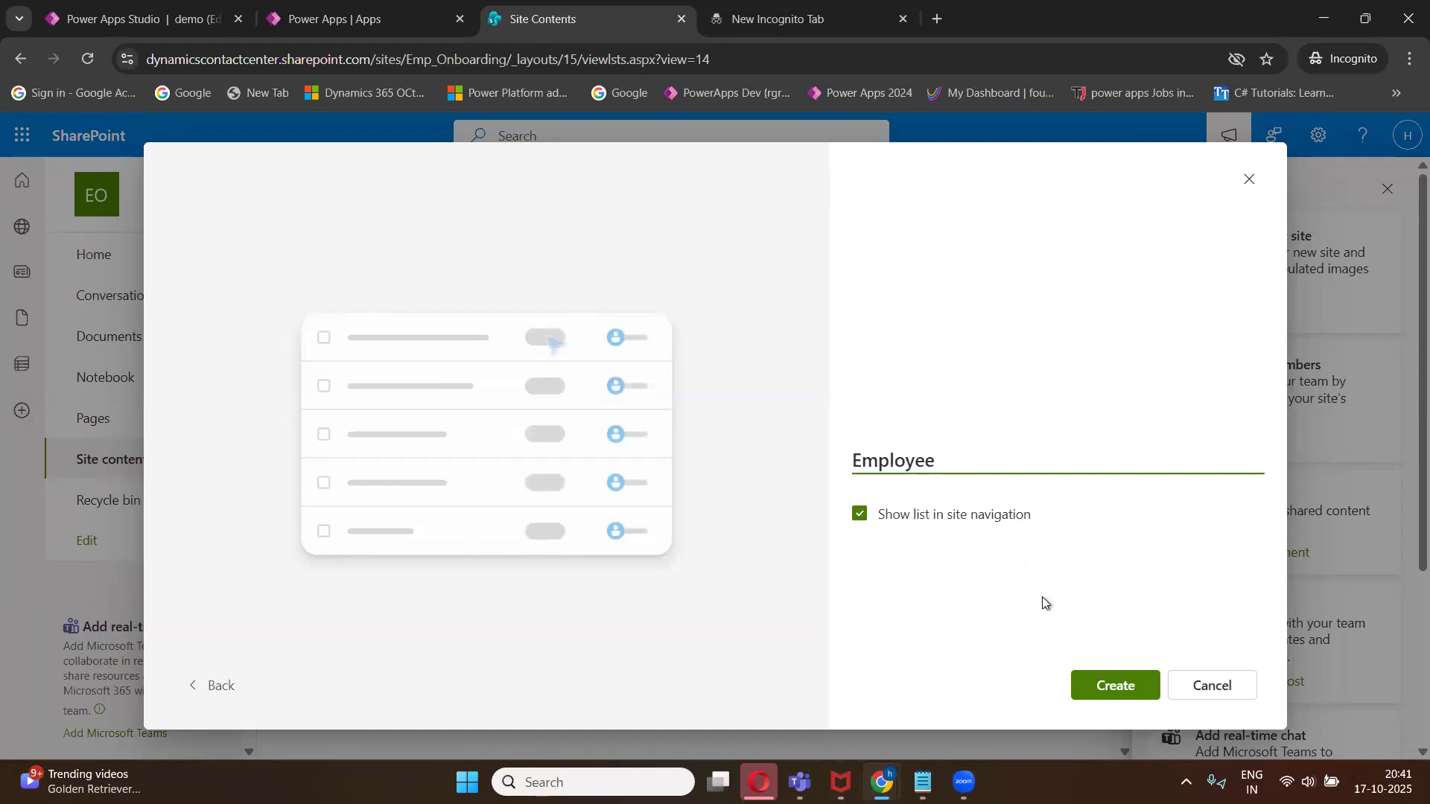
{"action": "left_click", "coordinate": [1115, 684]}
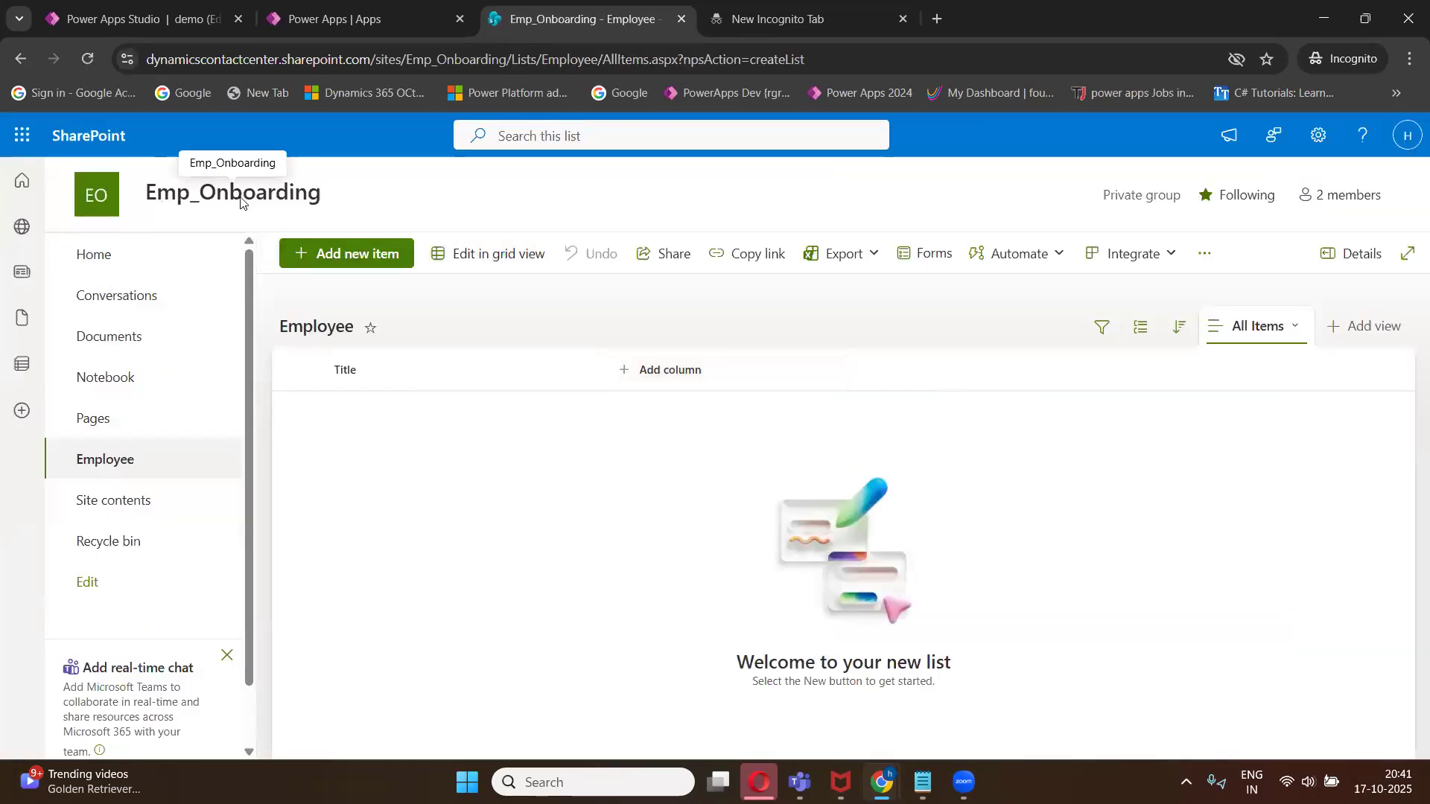
- Open the Class 1 notes tab to review the planned Employee list columns and minimize the notes window
{"action": "mouse_move", "coordinate": [313, 195]}
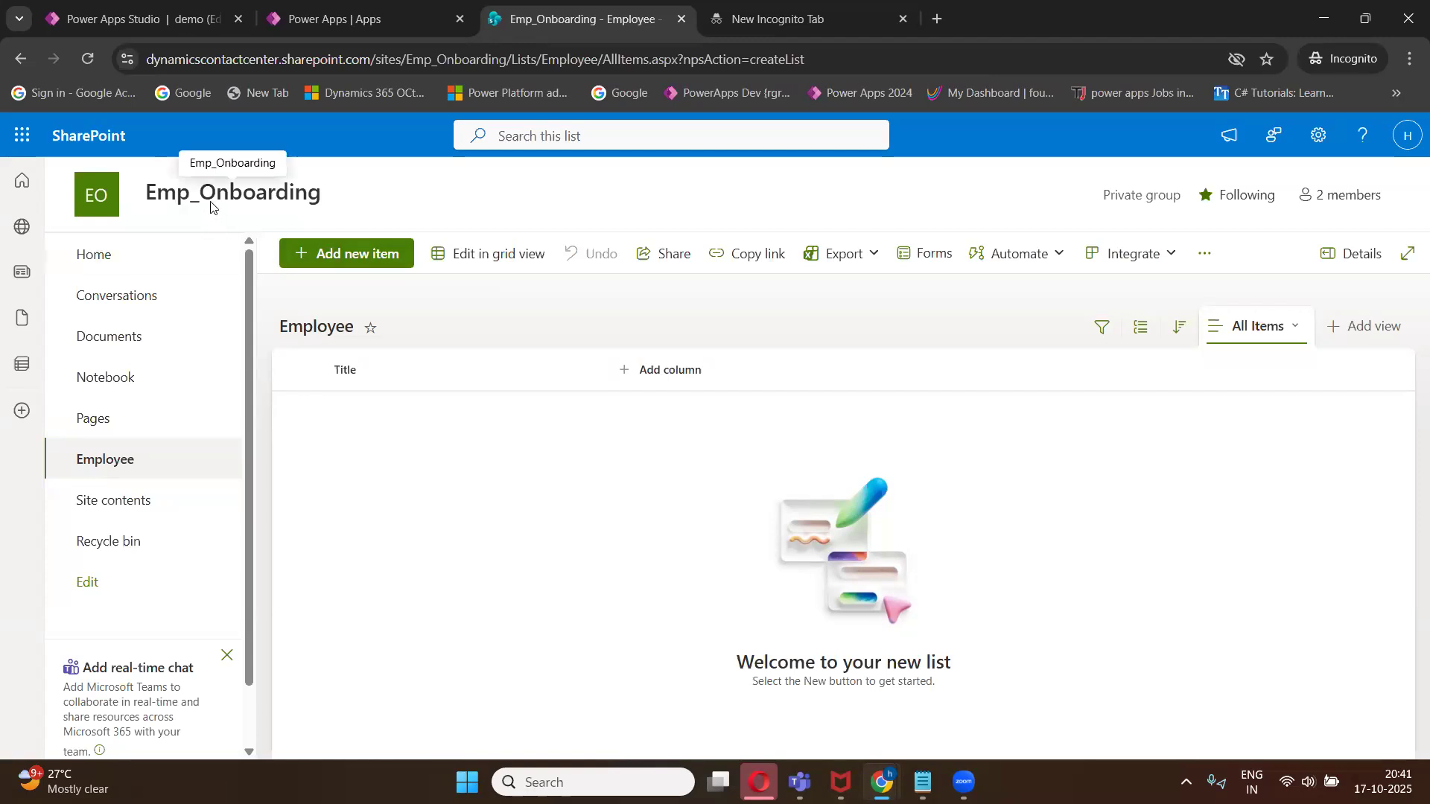
{"action": "mouse_move", "coordinate": [210, 201]}
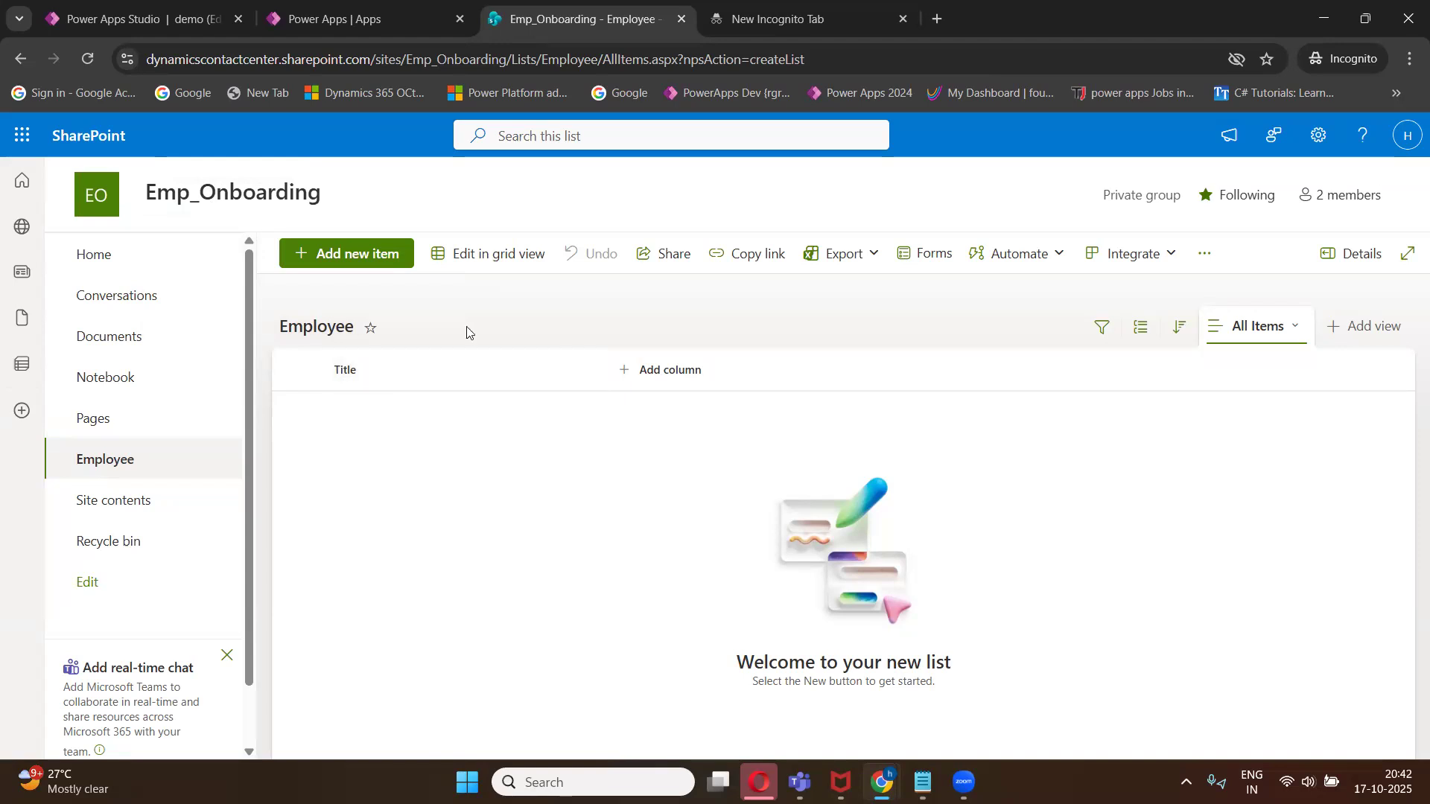
{"action": "left_click", "coordinate": [923, 782]}
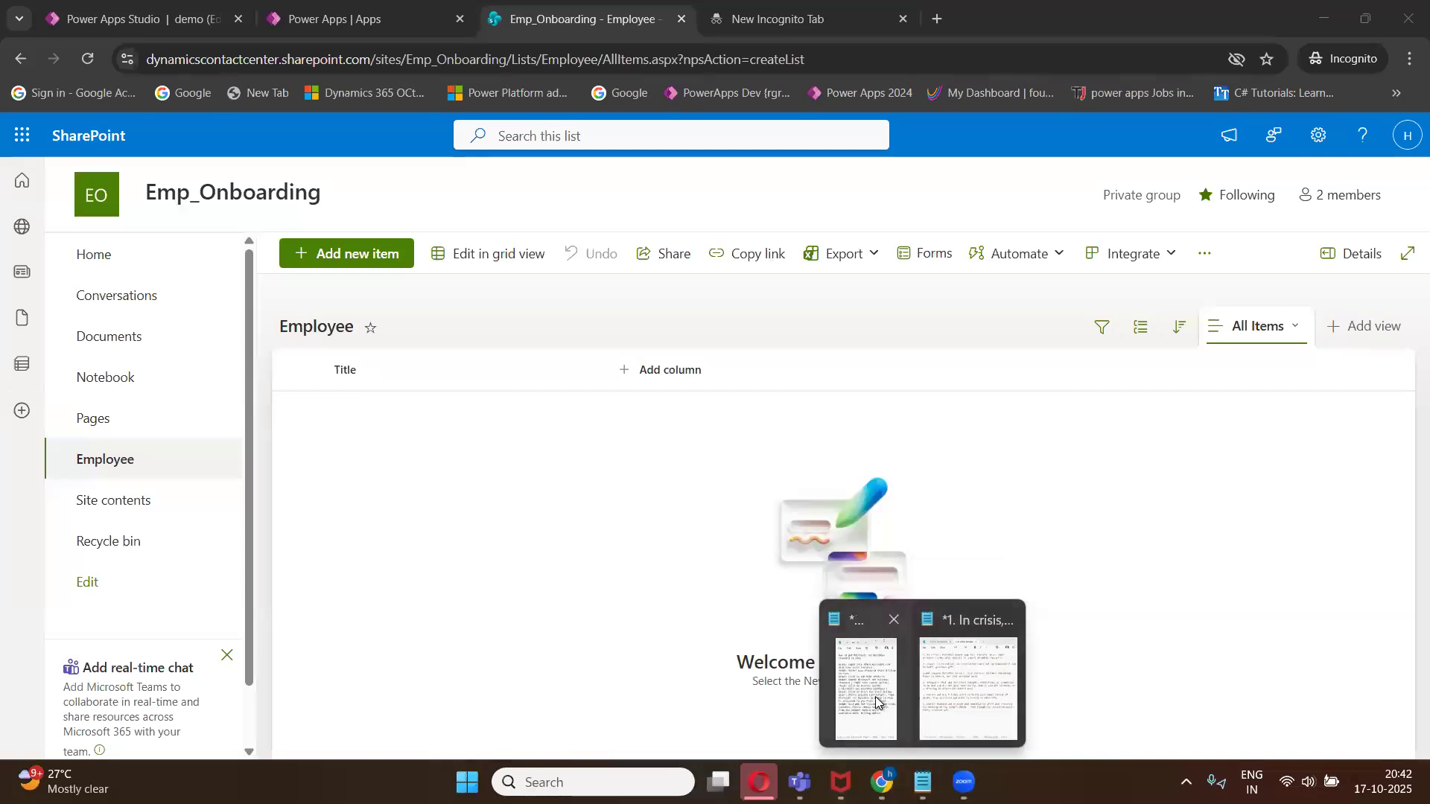
{"action": "left_click", "coordinate": [876, 701]}
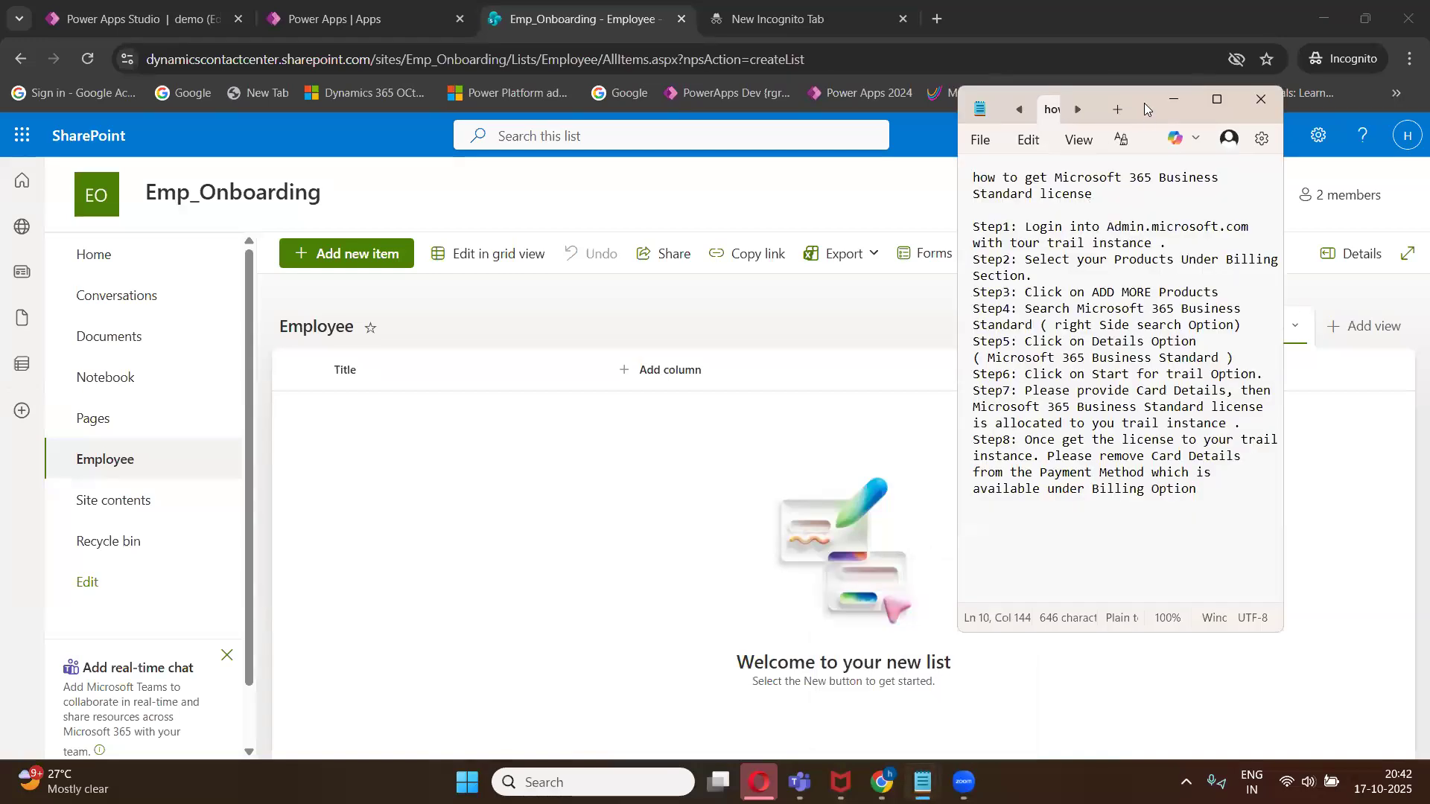
{"action": "left_click_drag", "start_coordinate": [1051, 115], "coordinate": [1033, 217]}
{"action": "left_click", "coordinate": [1033, 216]}
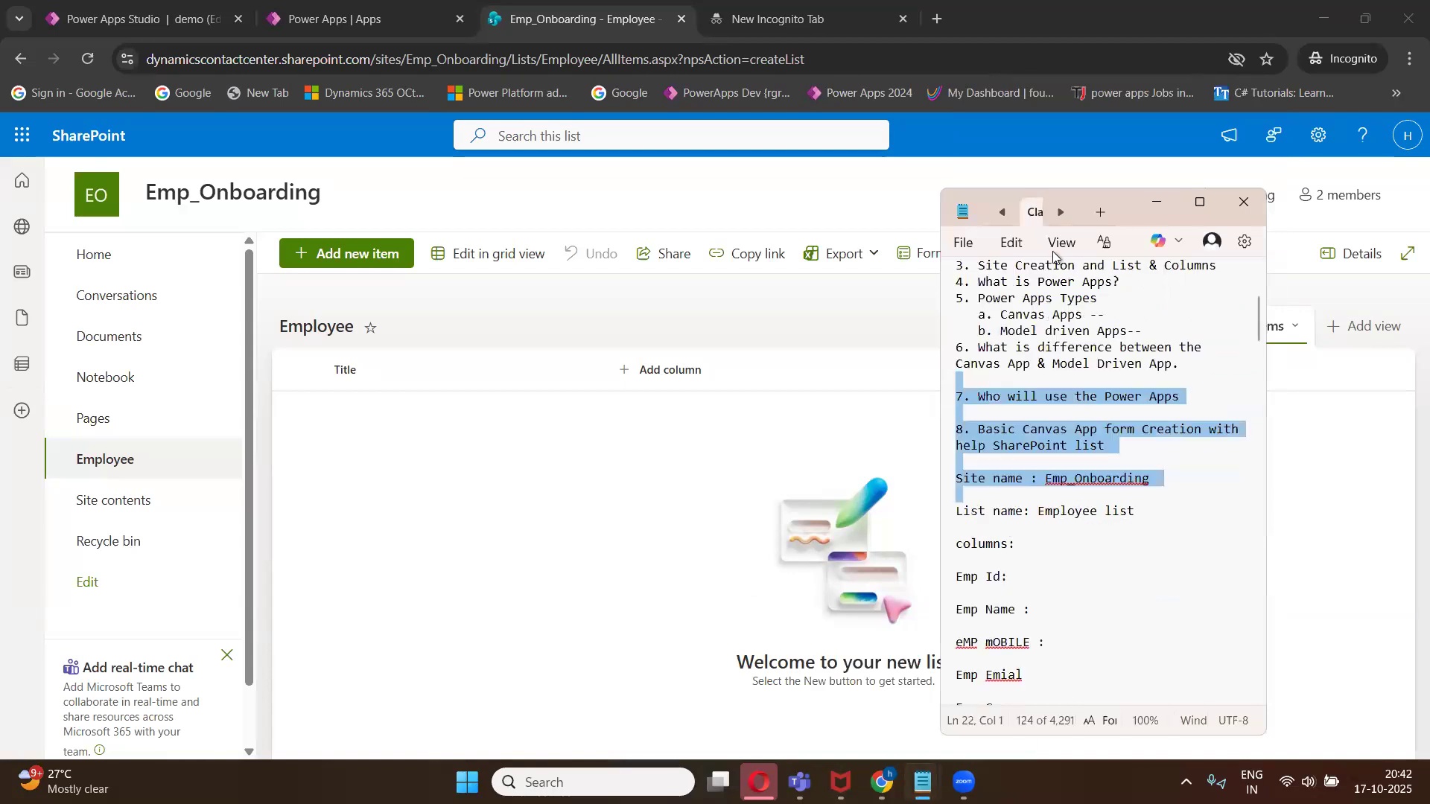
{"action": "double_click", "coordinate": [1069, 198]}
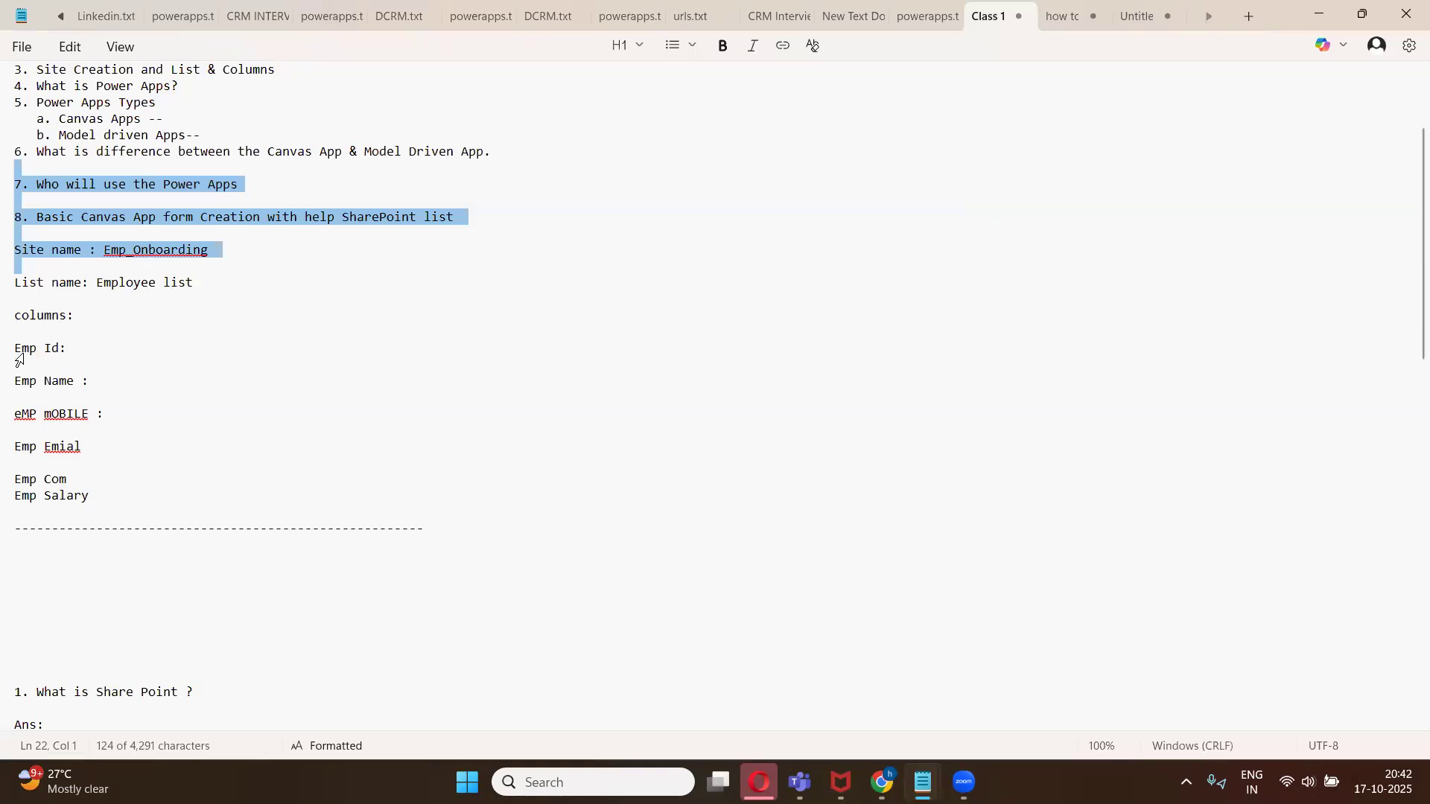
{"action": "left_click_drag", "start_coordinate": [14, 348], "coordinate": [84, 387]}
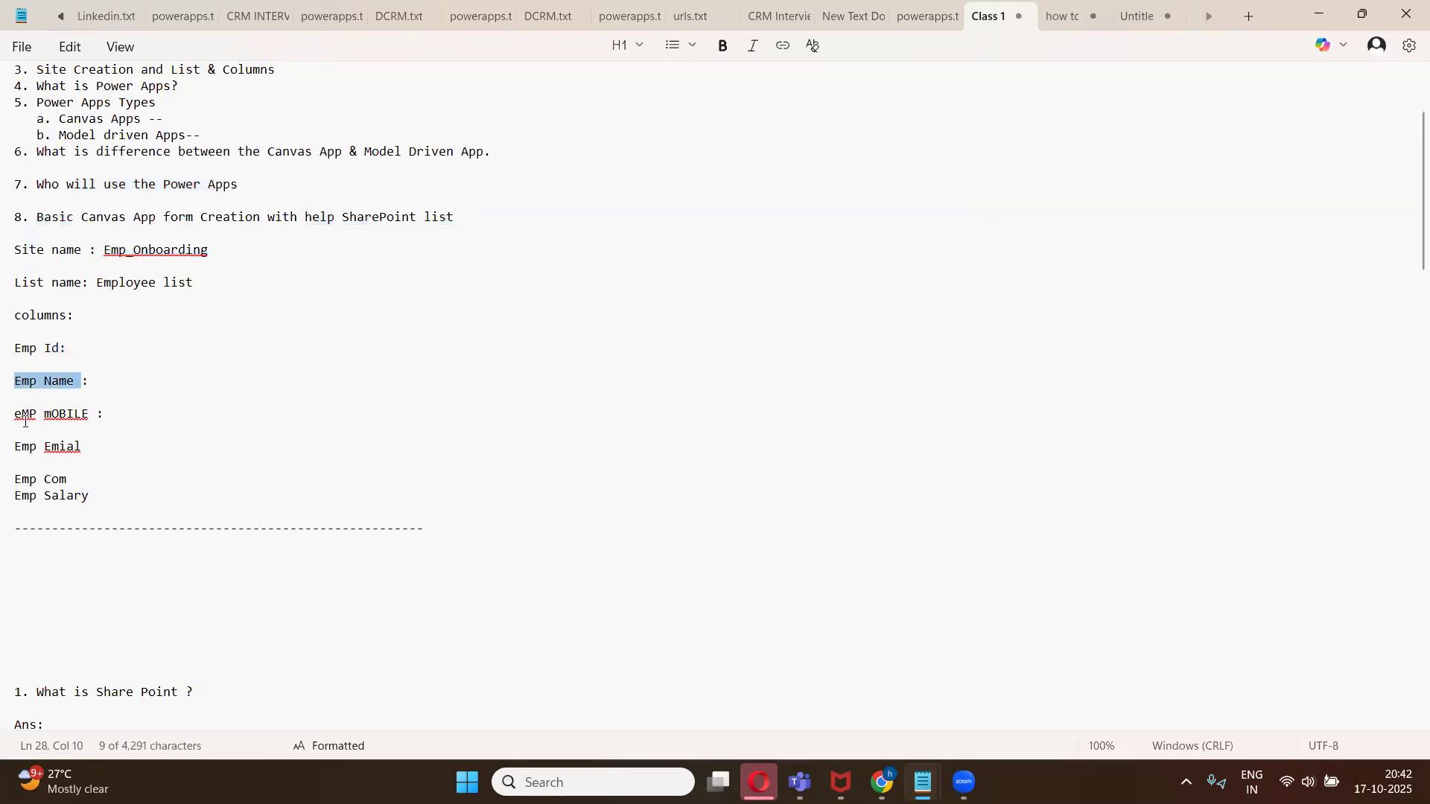
{"action": "left_click_drag", "start_coordinate": [15, 415], "coordinate": [23, 462]}
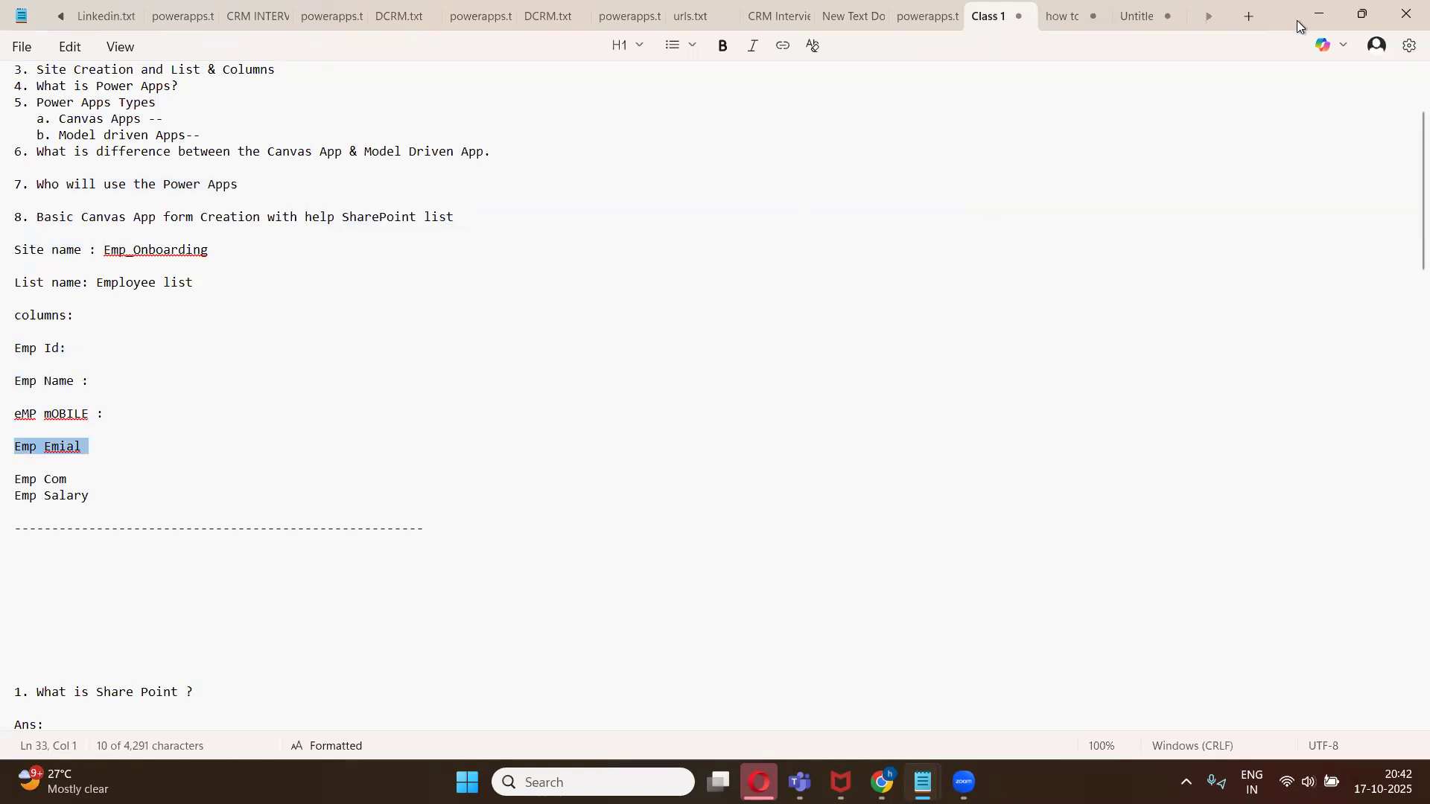
{"action": "left_click", "coordinate": [1318, 15]}
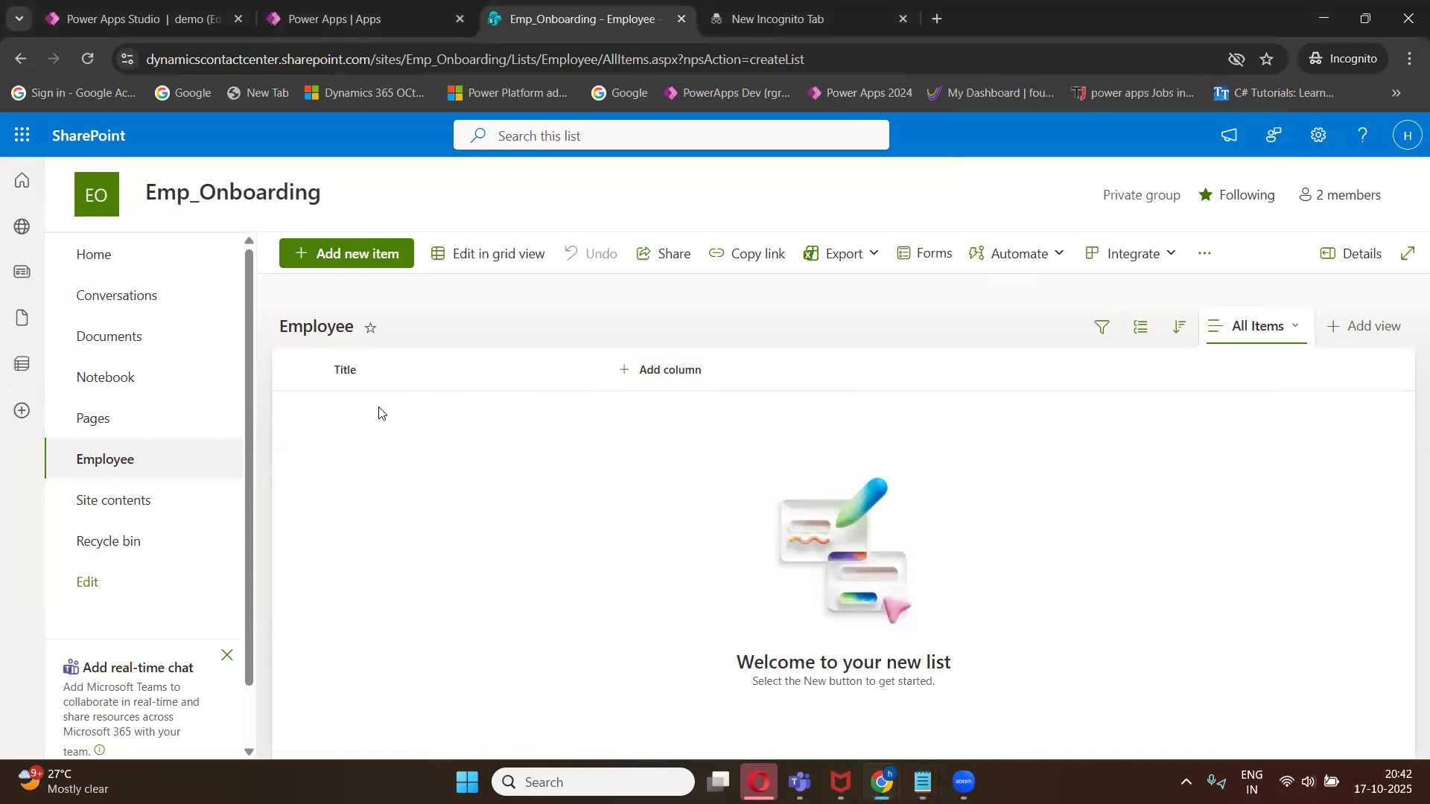
- Add a single line of text column named Emp_name to the Employee list
{"action": "left_click", "coordinate": [659, 380]}
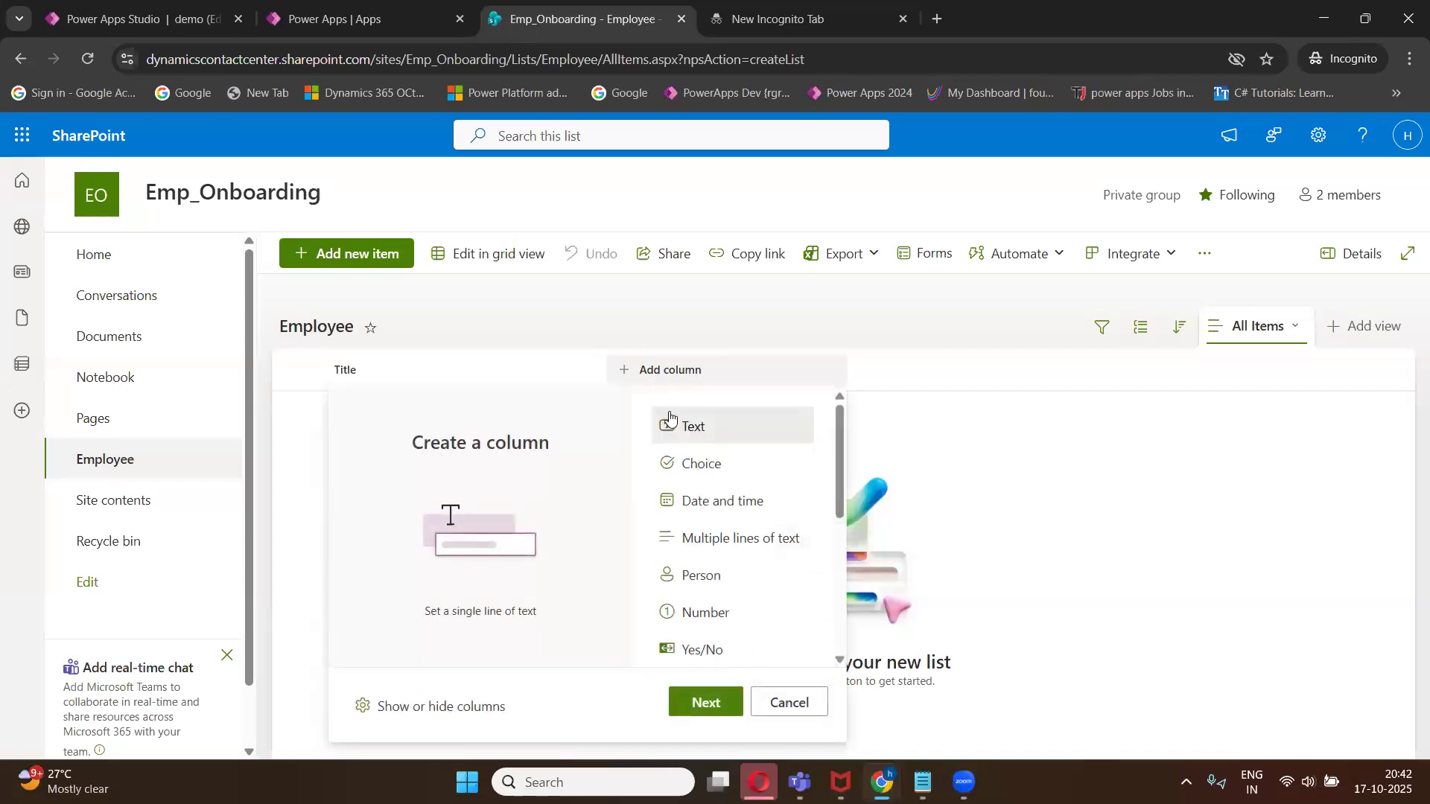
{"action": "left_click", "coordinate": [706, 703]}
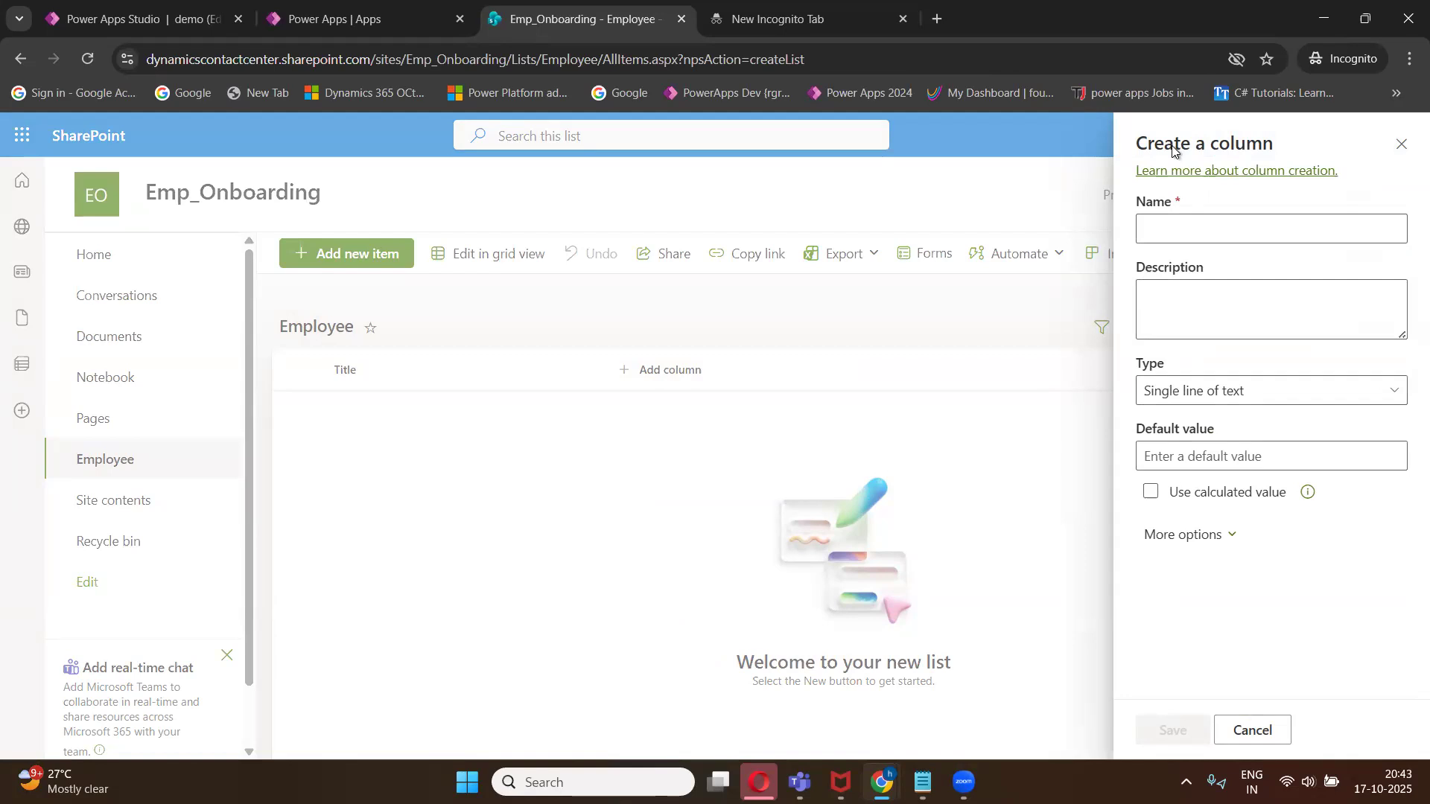
{"action": "left_click", "coordinate": [1224, 236]}
{"action": "type", "text": "E"}
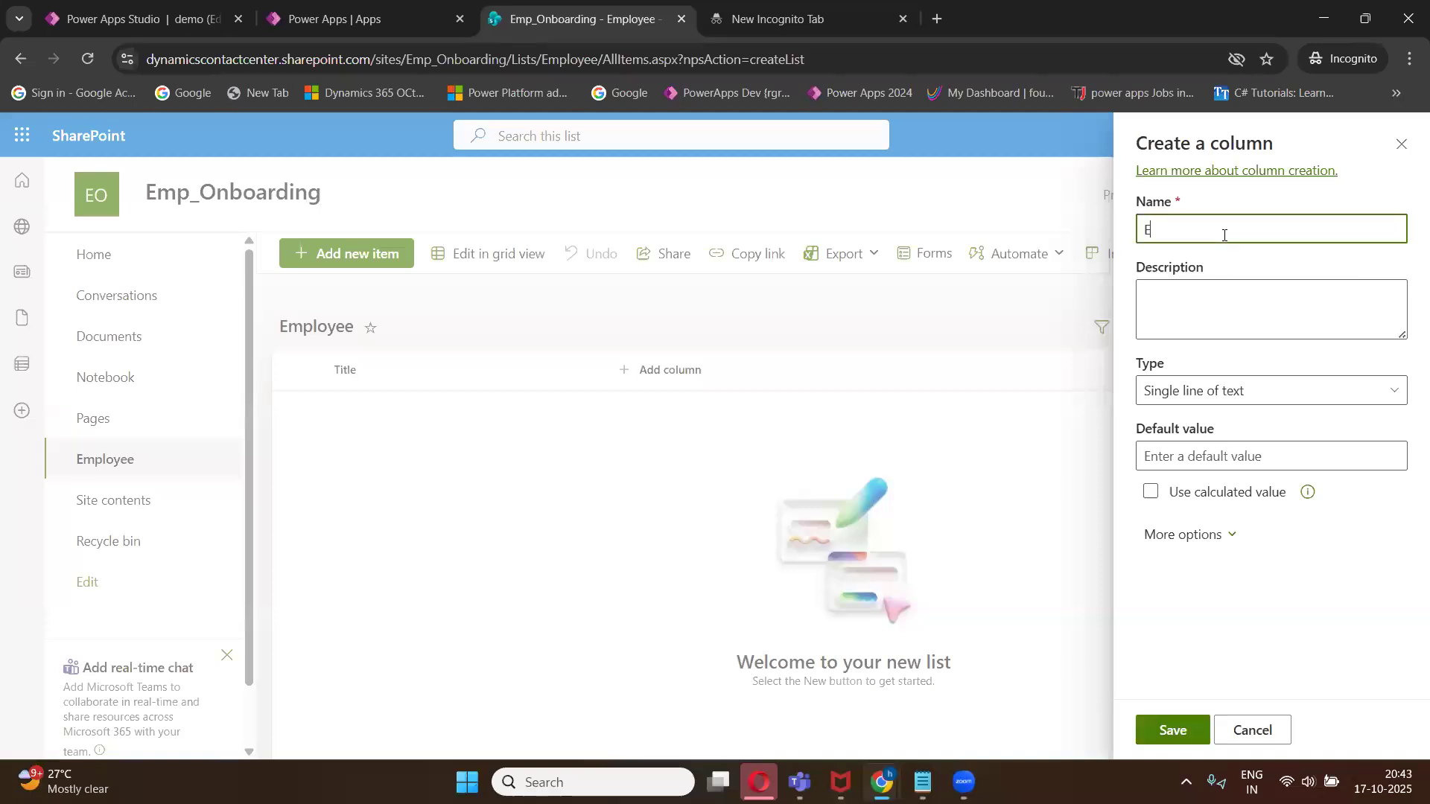
{"action": "type", "text": "mp_name"}
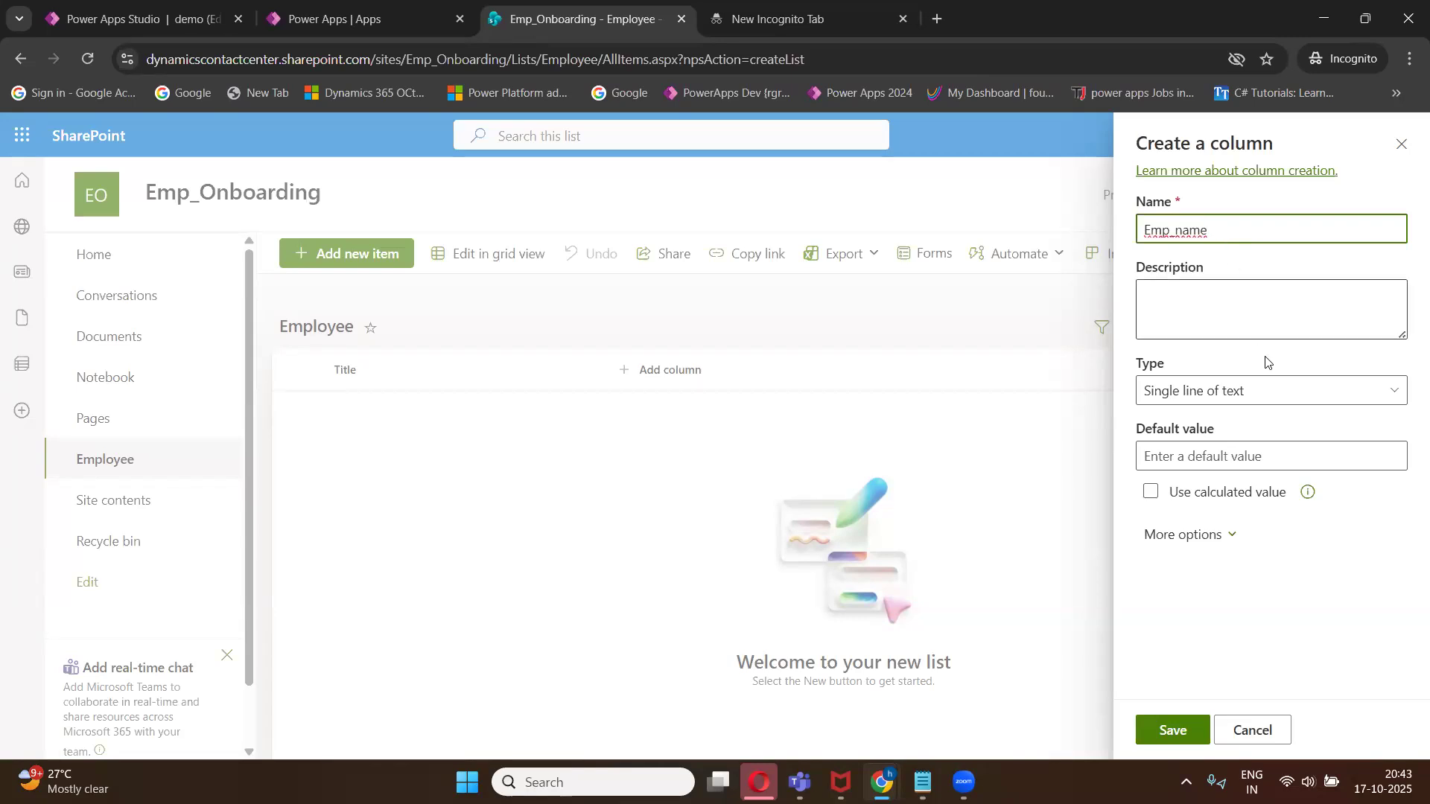
{"action": "left_click", "coordinate": [1384, 395]}
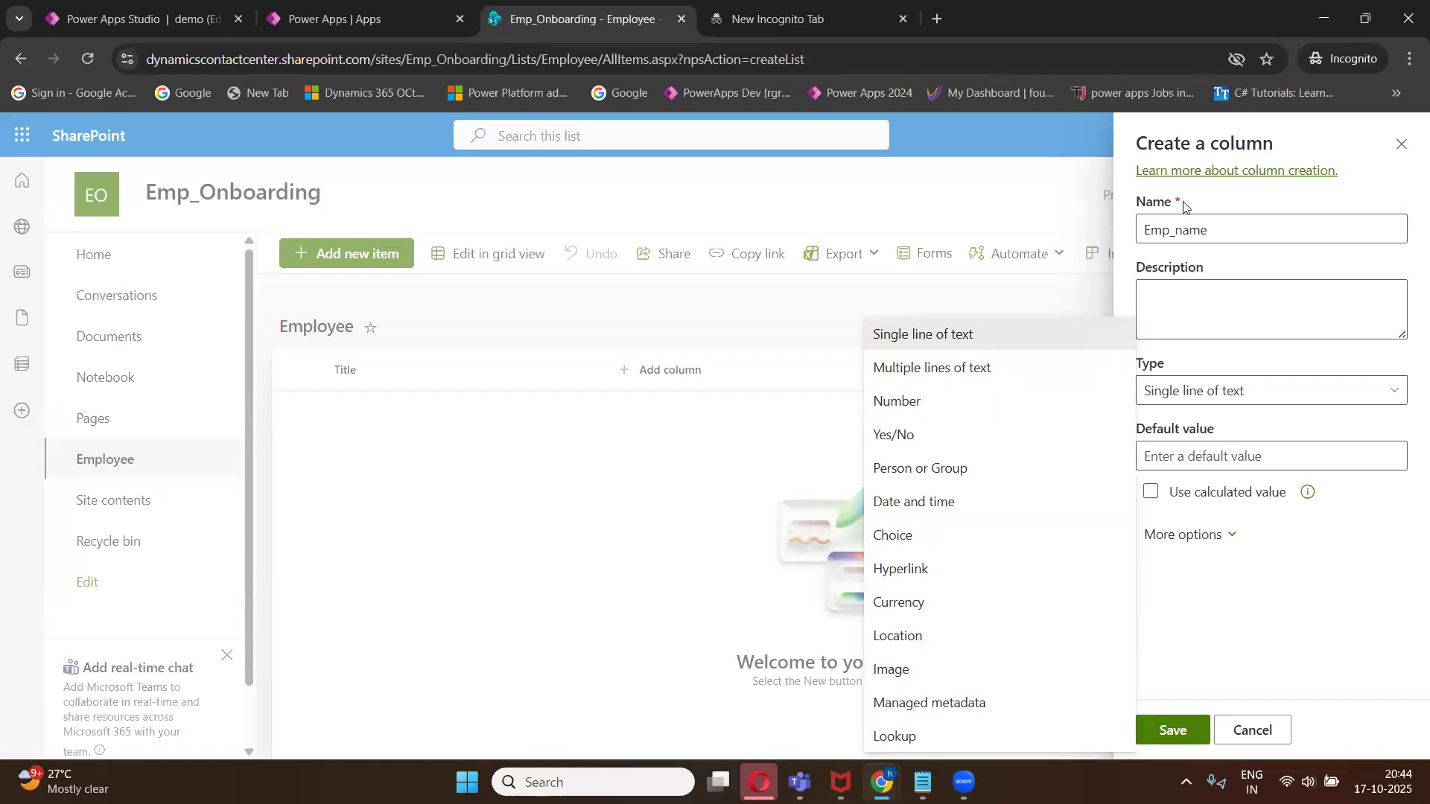
{"action": "left_click", "coordinate": [1213, 224]}
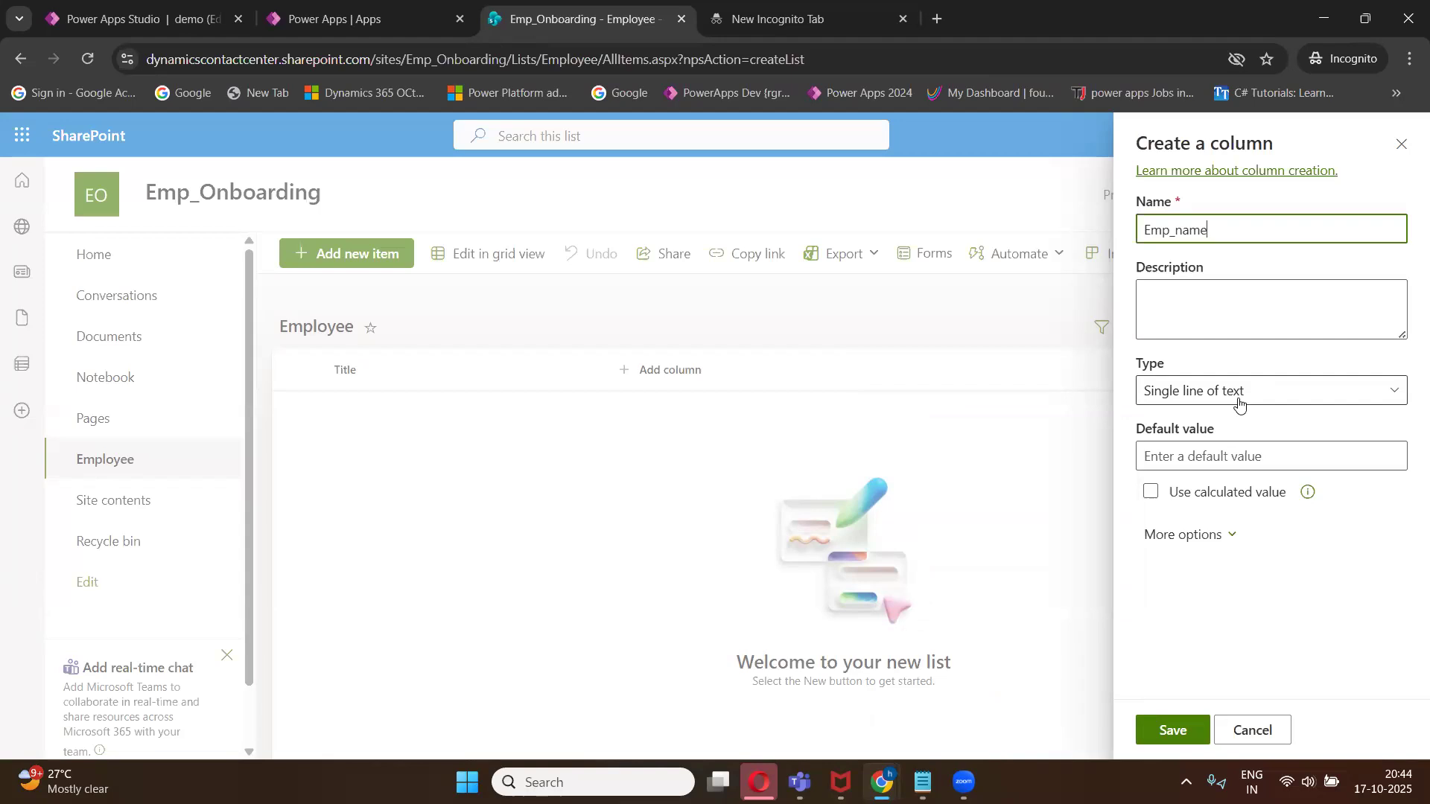
{"action": "left_click", "coordinate": [1166, 736]}
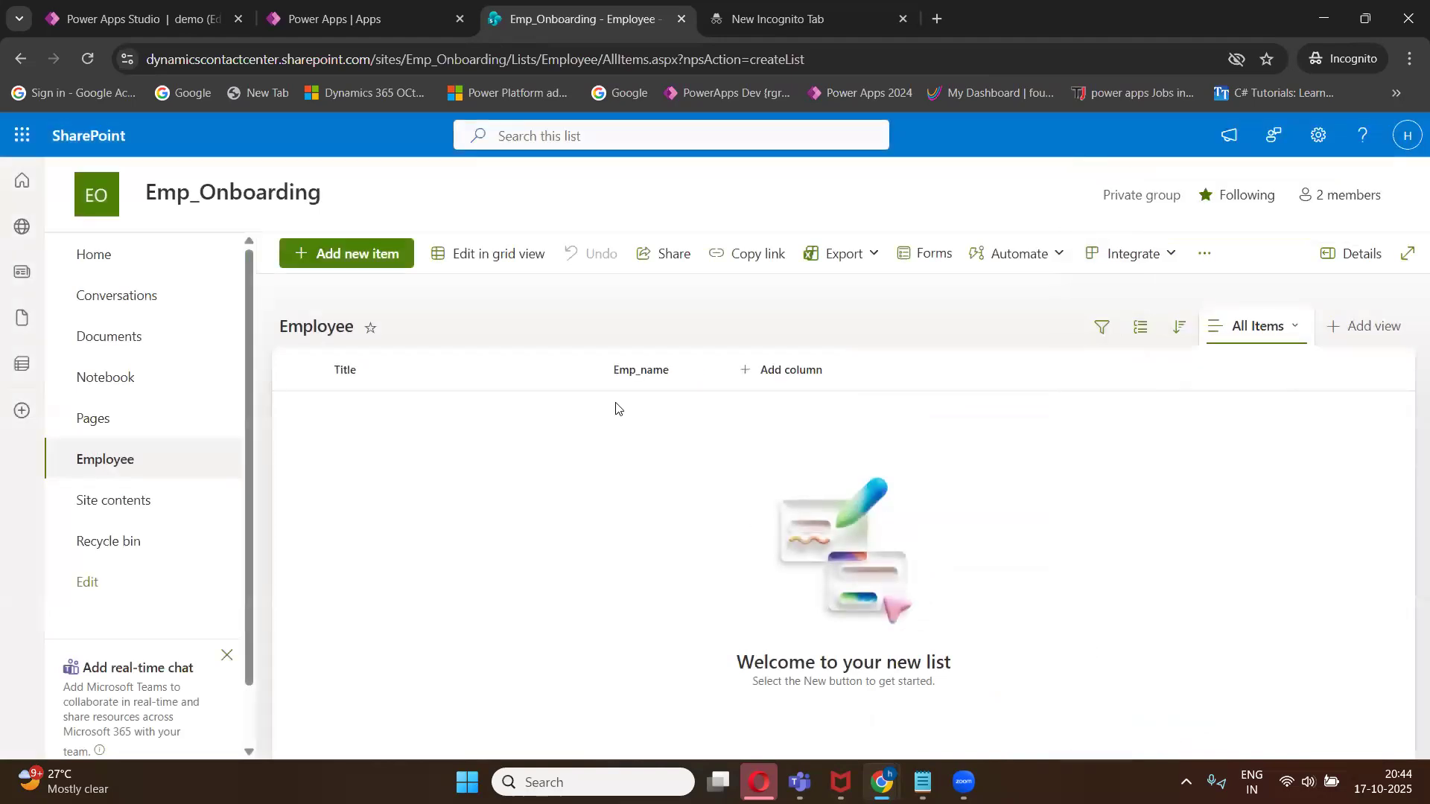
- Narrow the Title column and add a single line of text column named Mobile
{"action": "left_click_drag", "start_coordinate": [594, 374], "coordinate": [462, 373]}
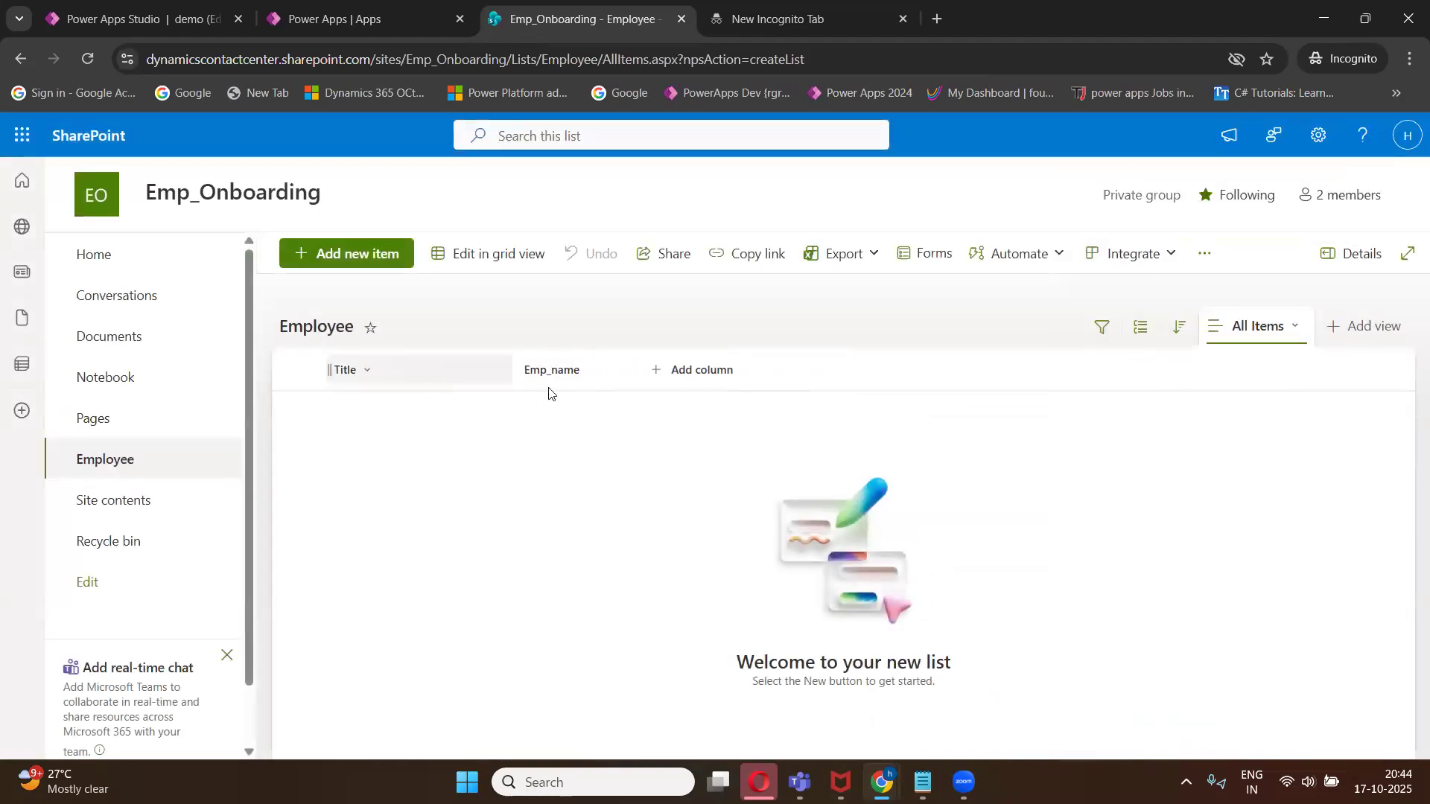
{"action": "left_click", "coordinate": [699, 380]}
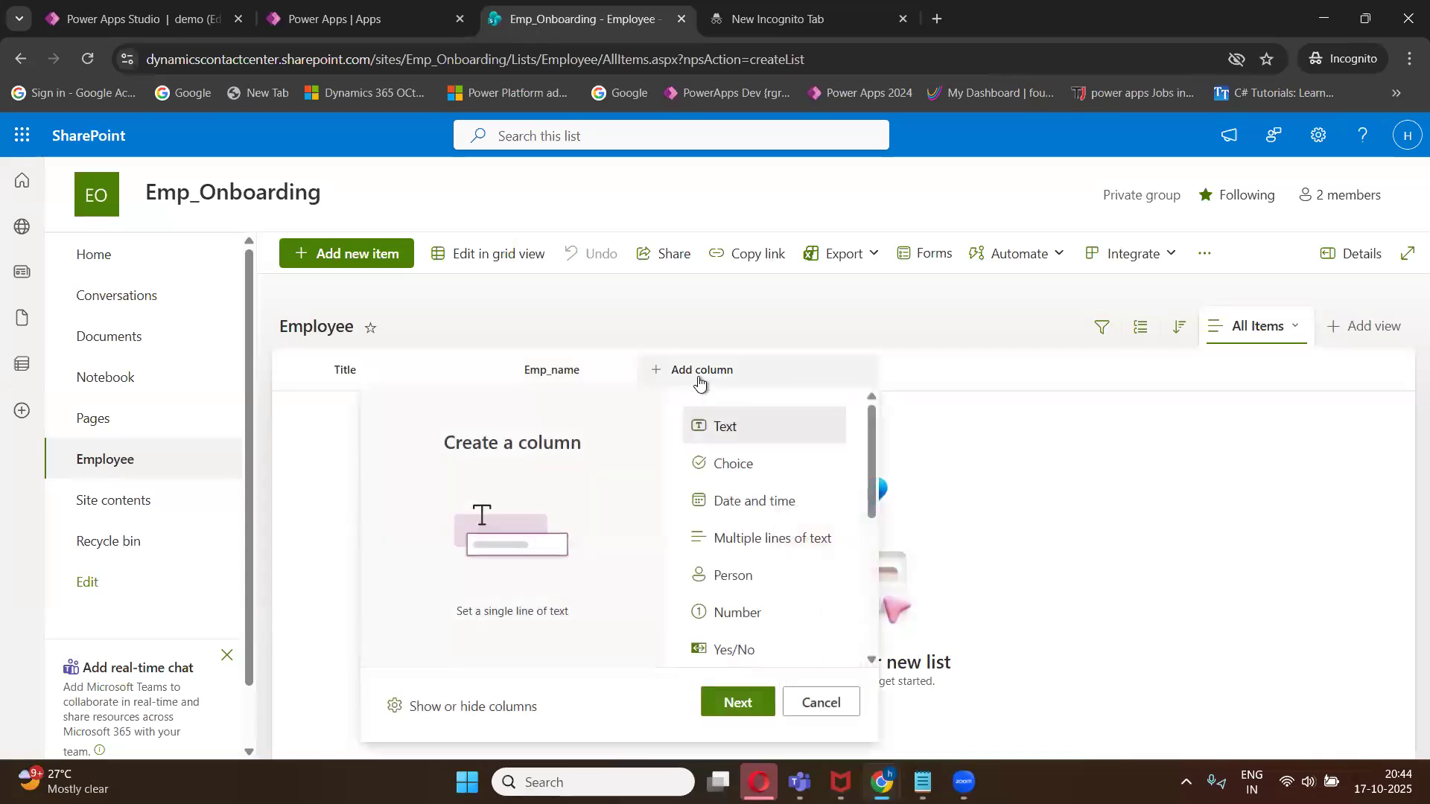
{"action": "left_click", "coordinate": [738, 704]}
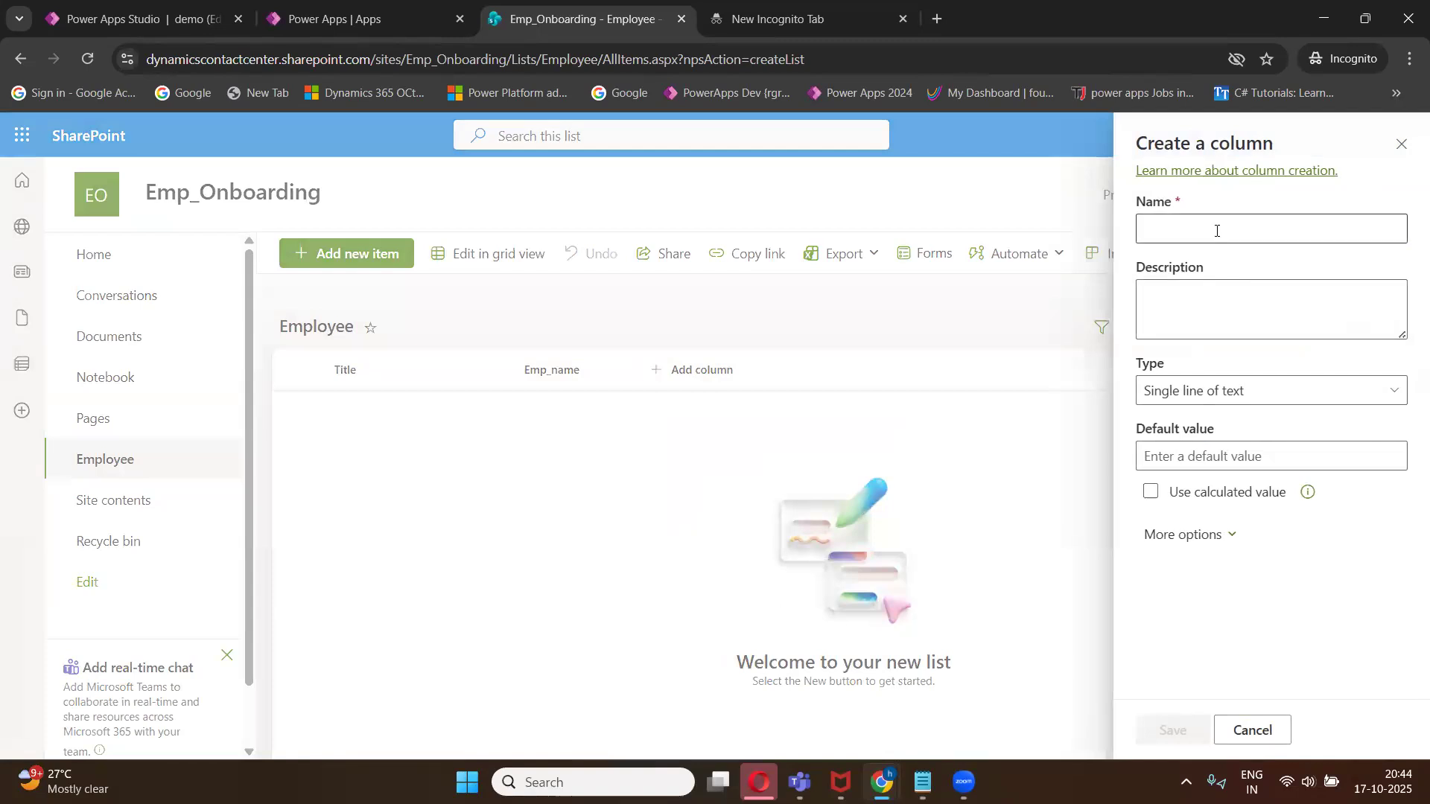
{"action": "left_click", "coordinate": [1217, 231]}
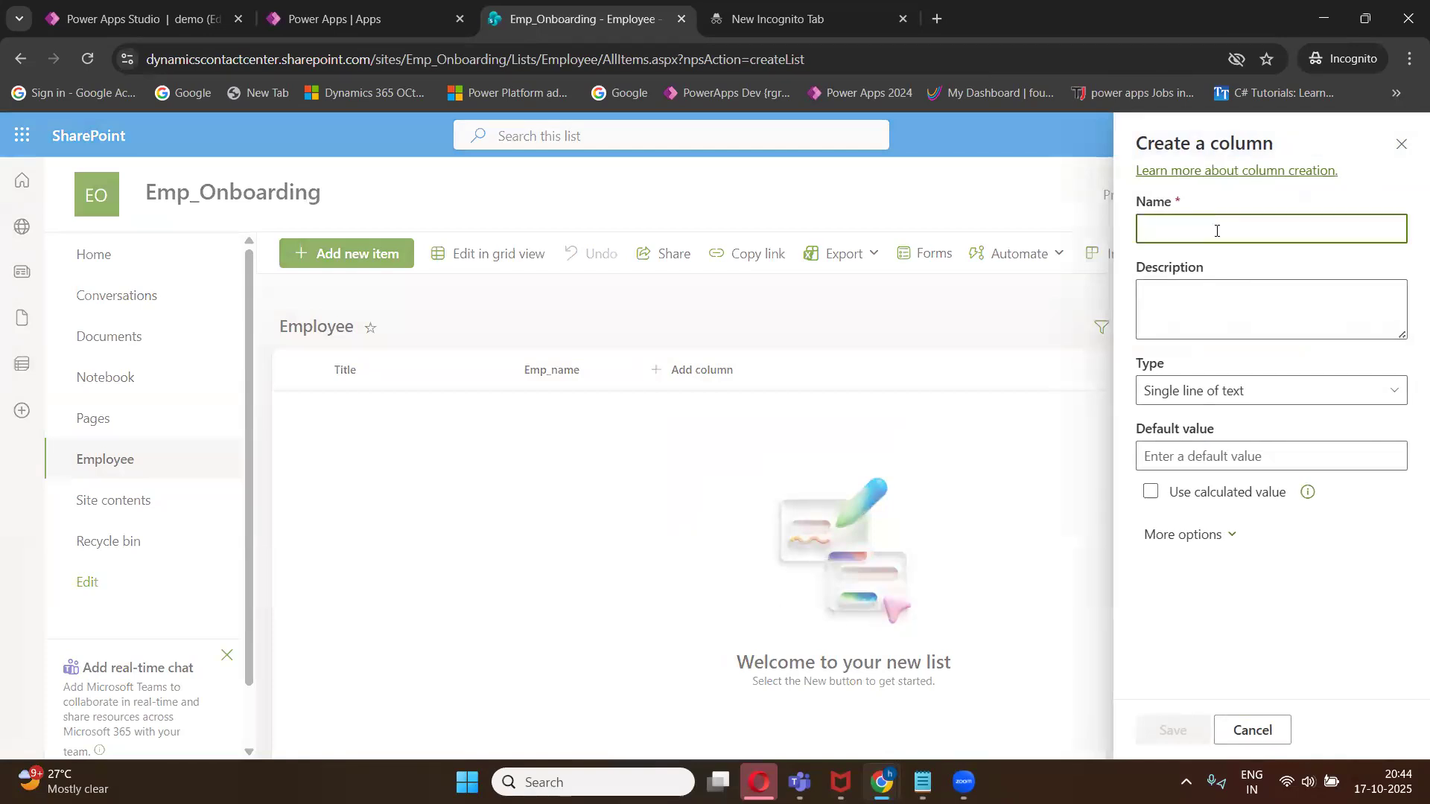
{"action": "type", "text": "Em"}
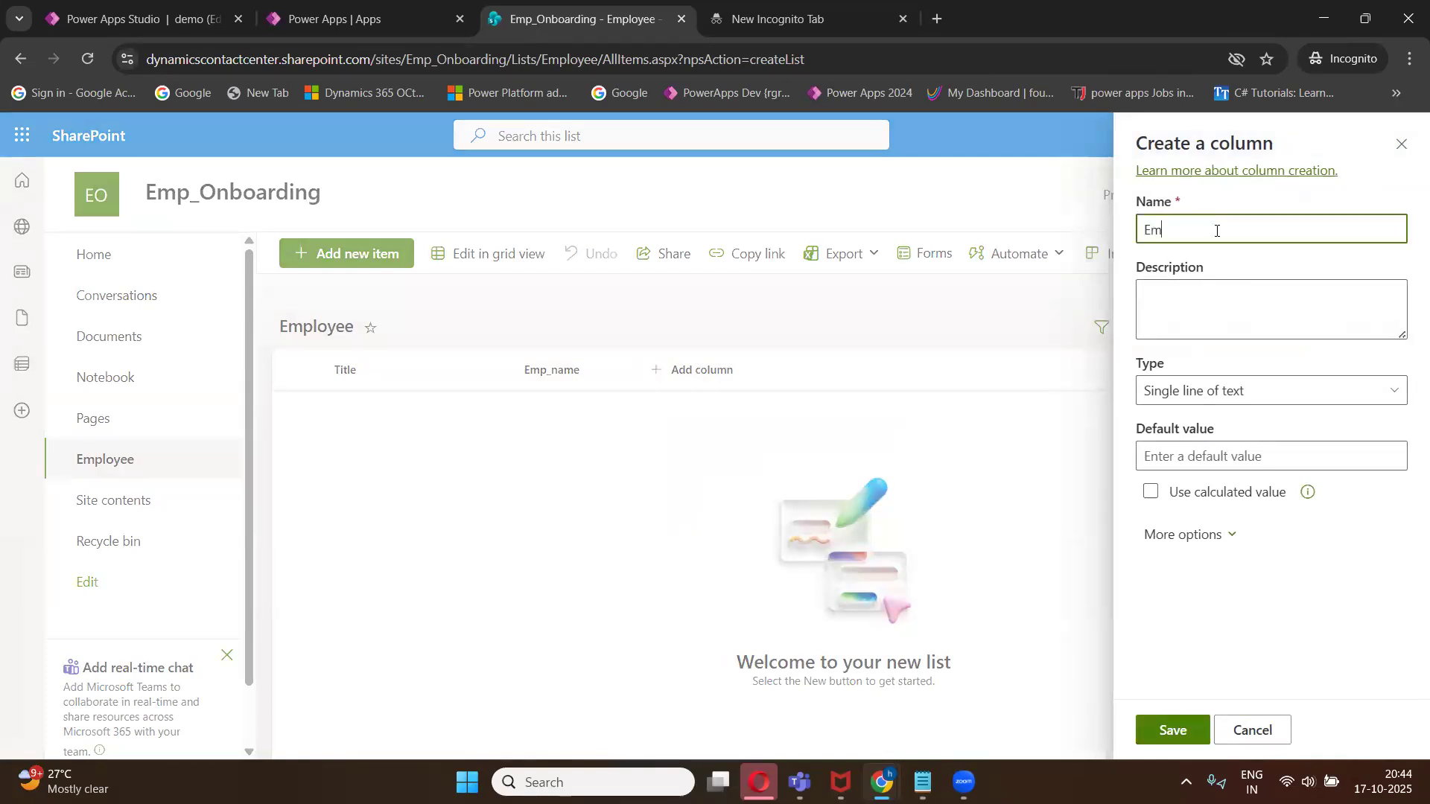
{"action": "type", "text": "p_Mo"}
{"action": "key", "text": "BackSpace"}
{"action": "key", "text": "BackSpace"}
{"action": "key", "text": "BackSpace"}
{"action": "key", "text": "BackSpace"}
{"action": "key", "text": "BackSpace"}
{"action": "key", "text": "BackSpace"}
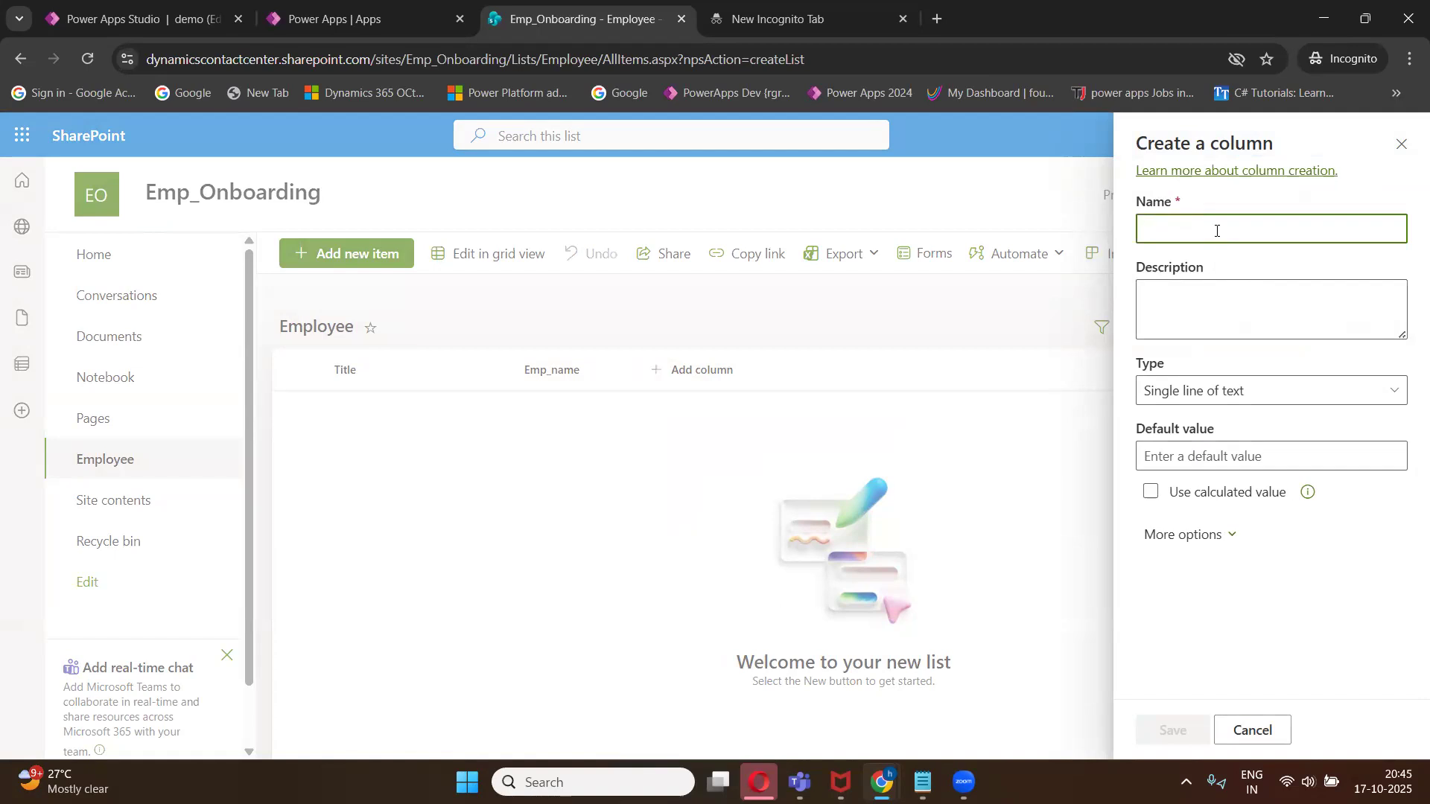
{"action": "type", "text": "Mobile"}
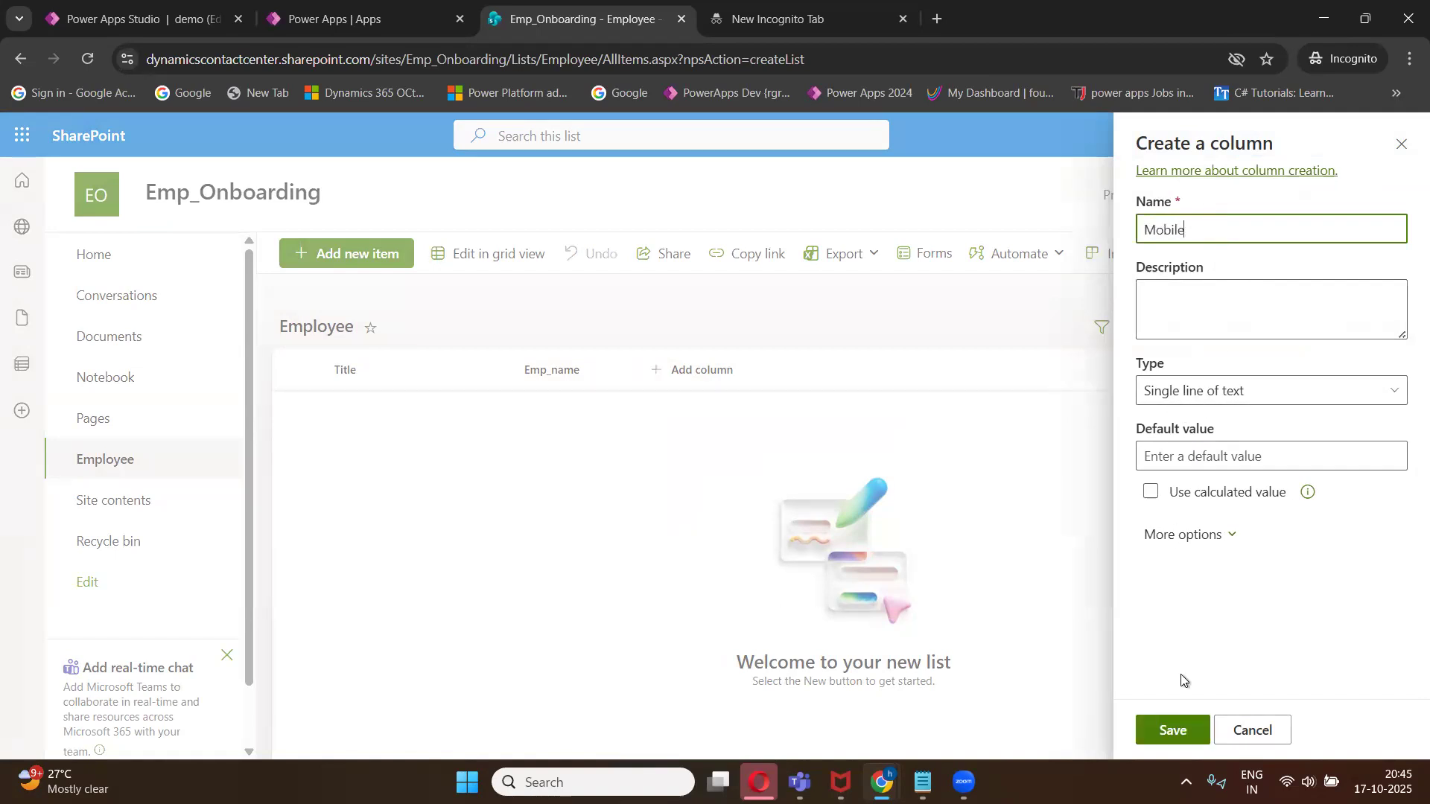
{"action": "left_click", "coordinate": [1176, 728]}
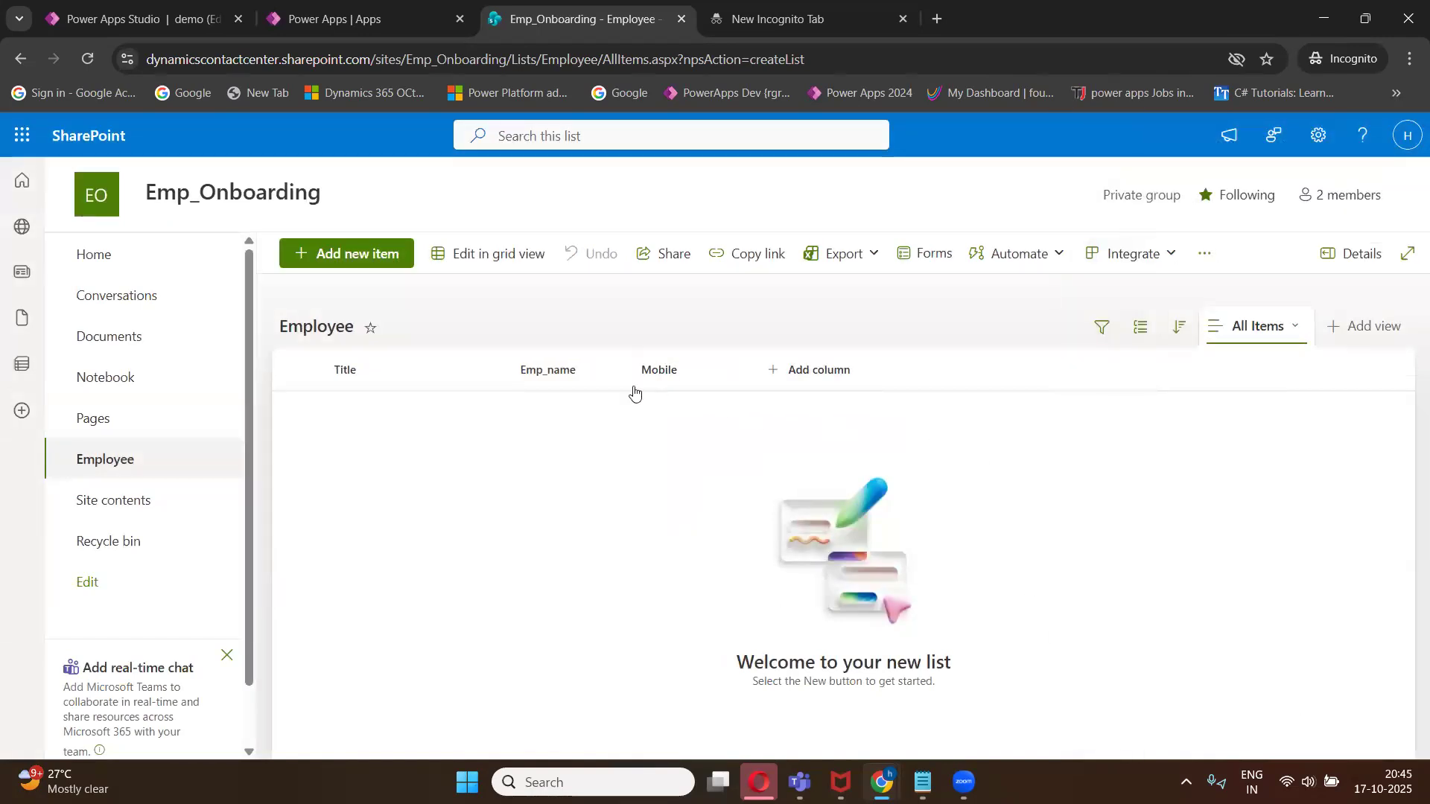
- Add a single line of text column named Email to the Employee list
{"action": "left_click", "coordinate": [814, 376]}
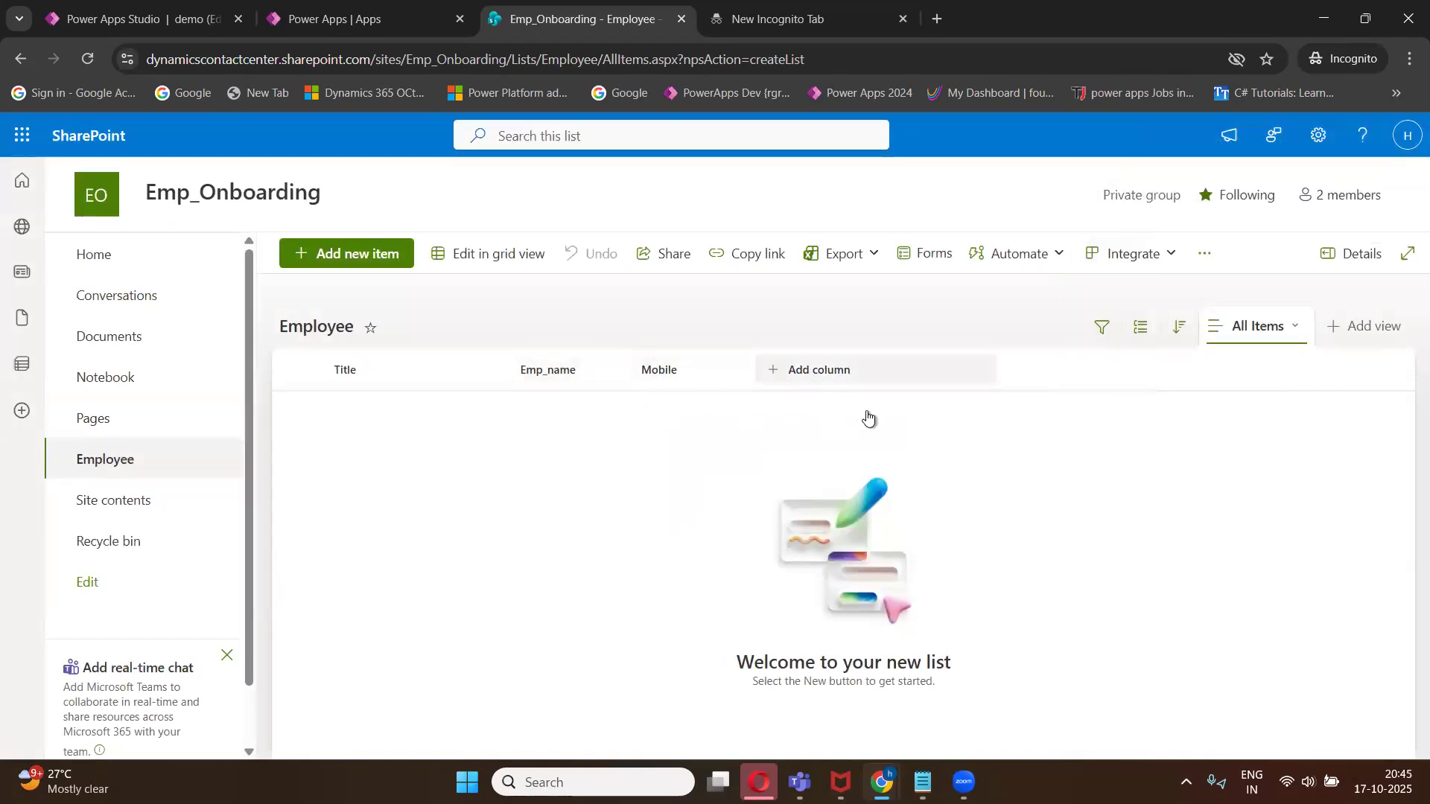
{"action": "left_click", "coordinate": [856, 703]}
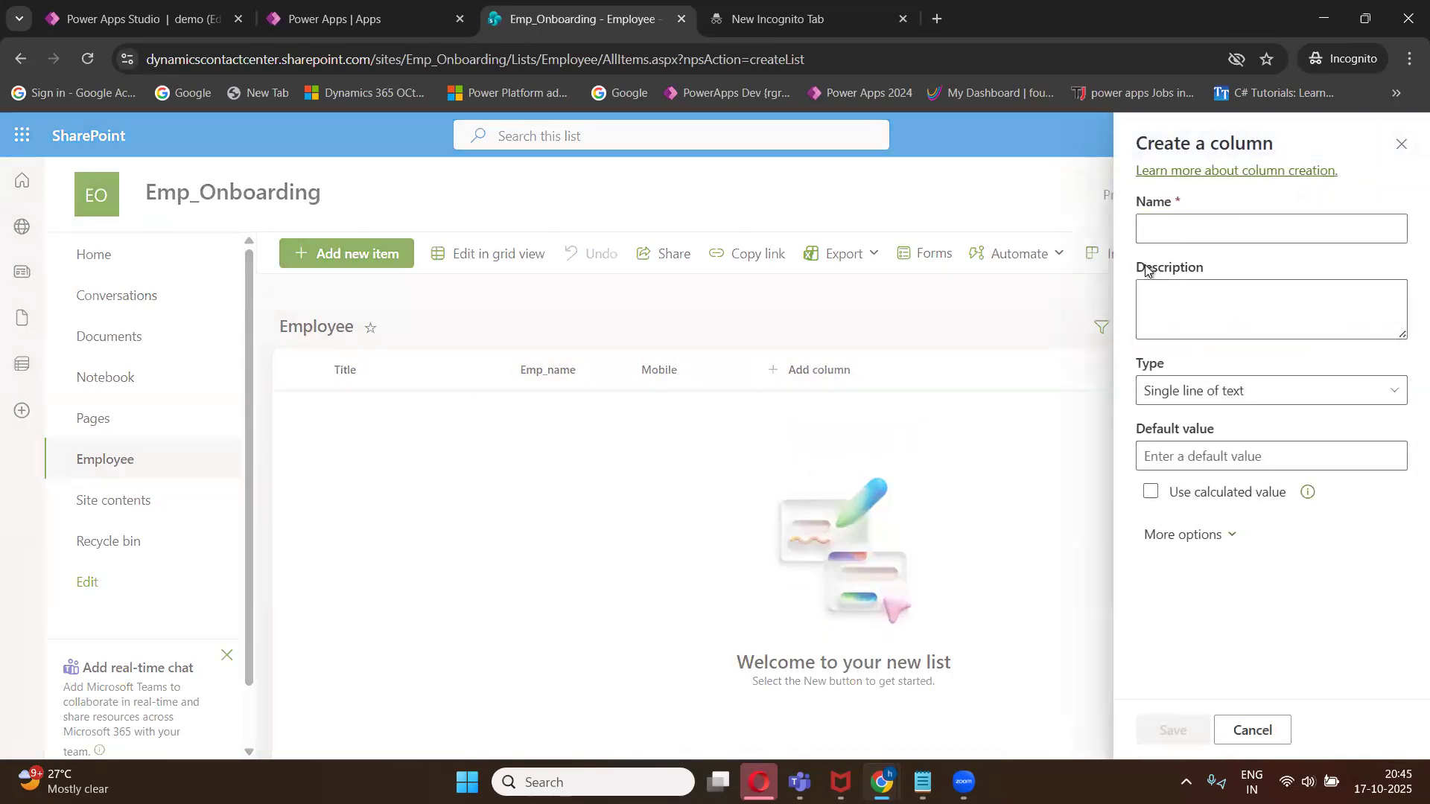
{"action": "left_click", "coordinate": [1165, 233]}
{"action": "type", "text": "Email"}
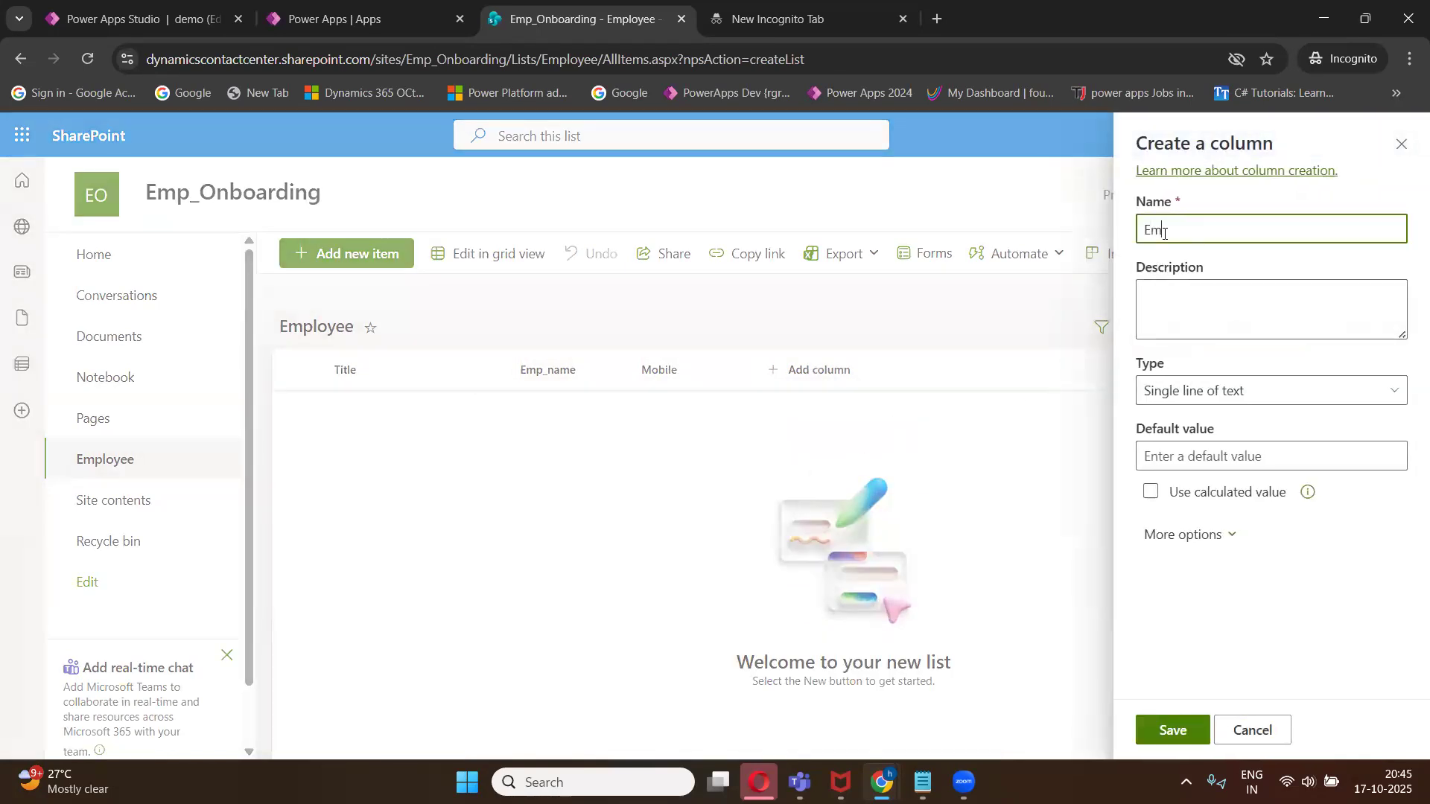
{"action": "left_click", "coordinate": [1171, 731]}
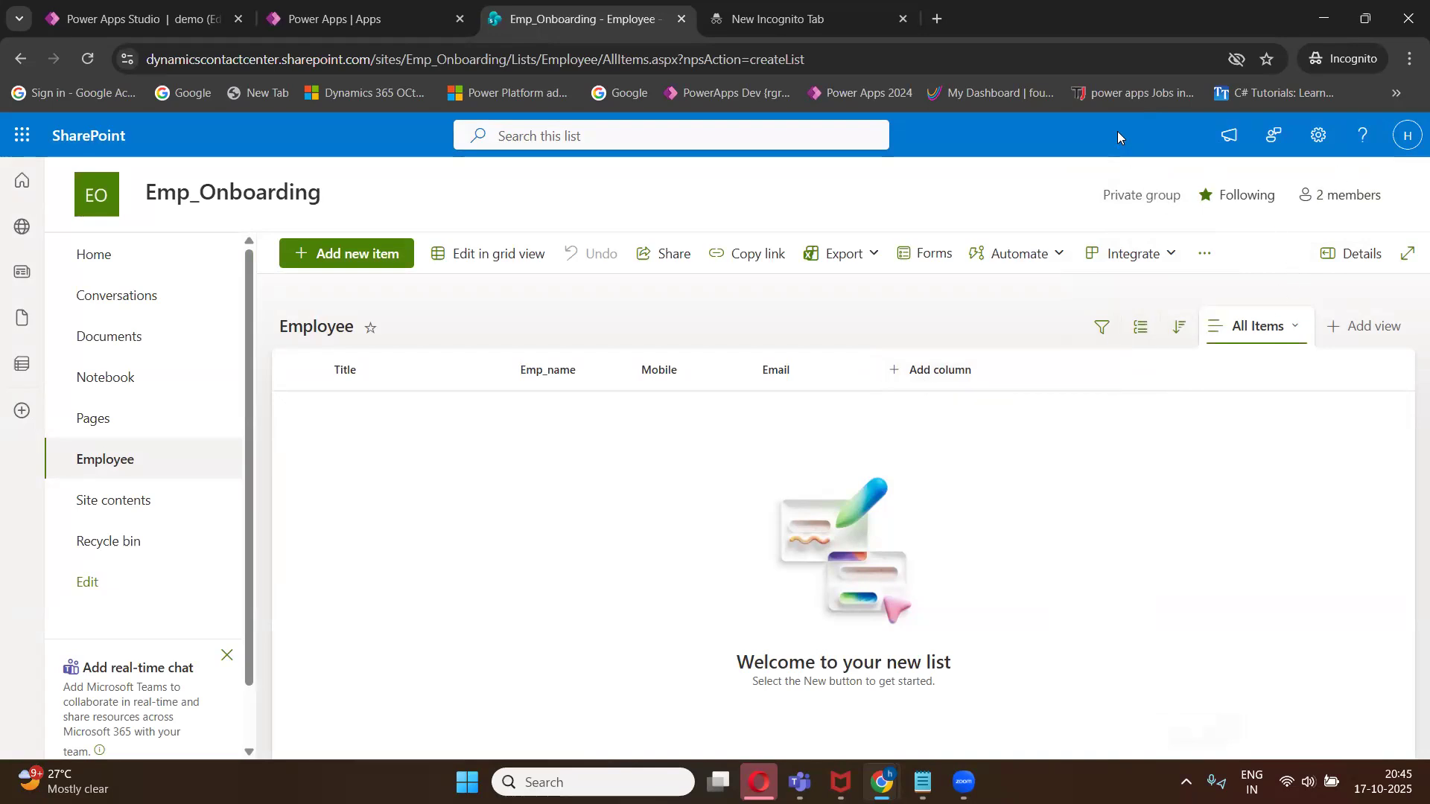
- Open the Employee list settings page and restore the browser window to full size
{"action": "left_click", "coordinate": [1365, 19]}
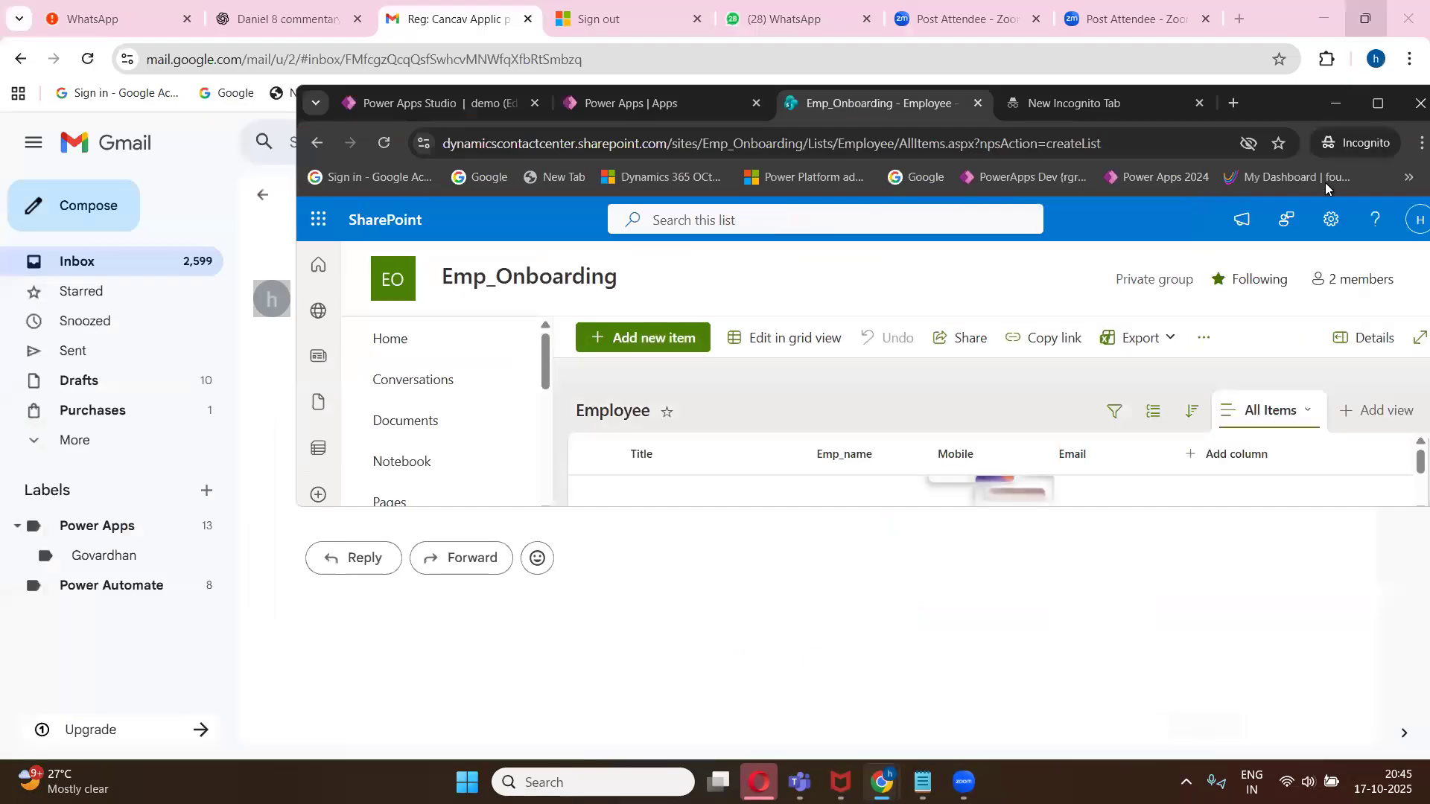
{"action": "left_click", "coordinate": [1330, 227]}
{"action": "left_click", "coordinate": [1218, 402]}
{"action": "left_click", "coordinate": [1378, 103]}
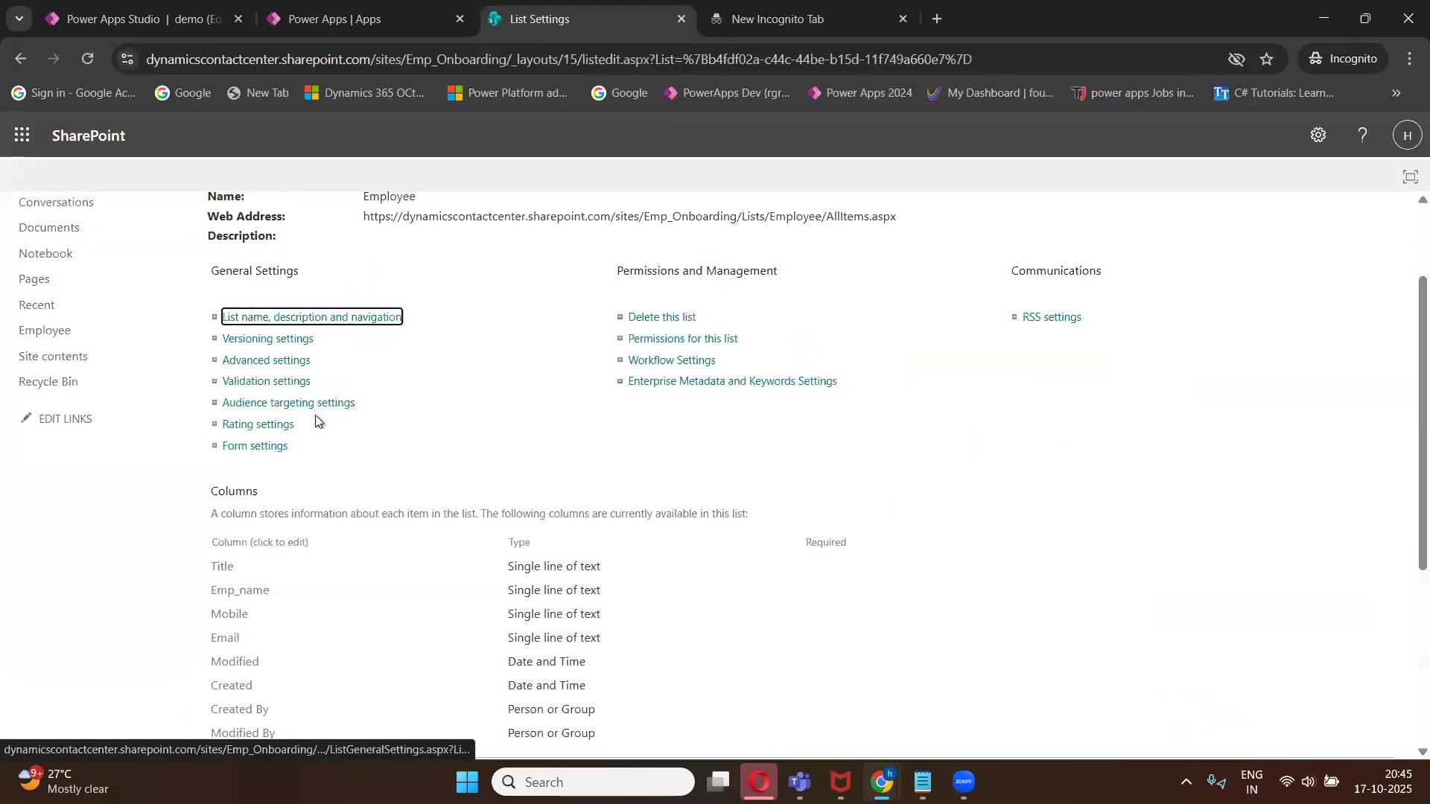
- Create a single line of text column named Company from the list settings
{"action": "scroll", "coordinate": [350, 421], "scroll_direction": "down", "scroll_amount": 4}
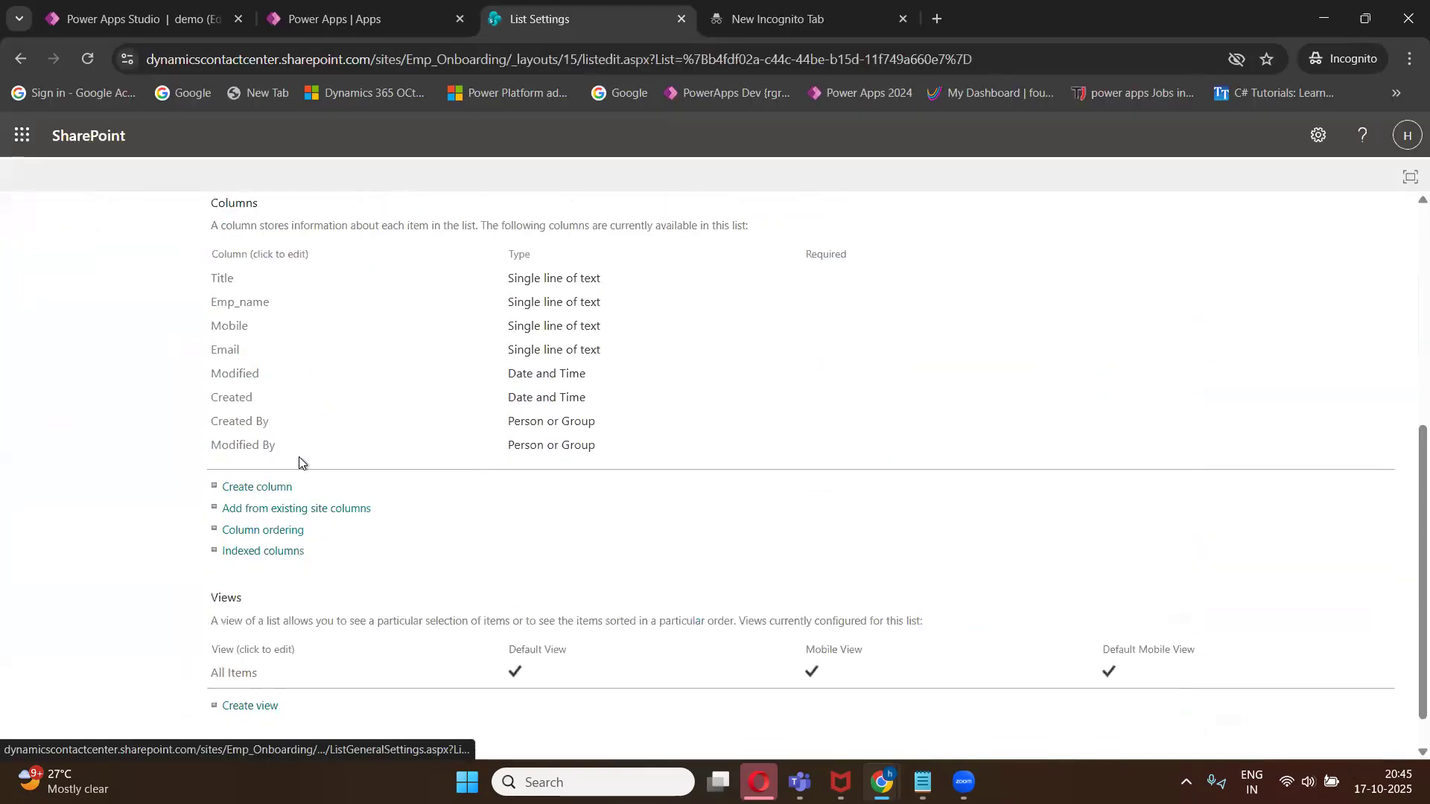
{"action": "left_click", "coordinate": [264, 494]}
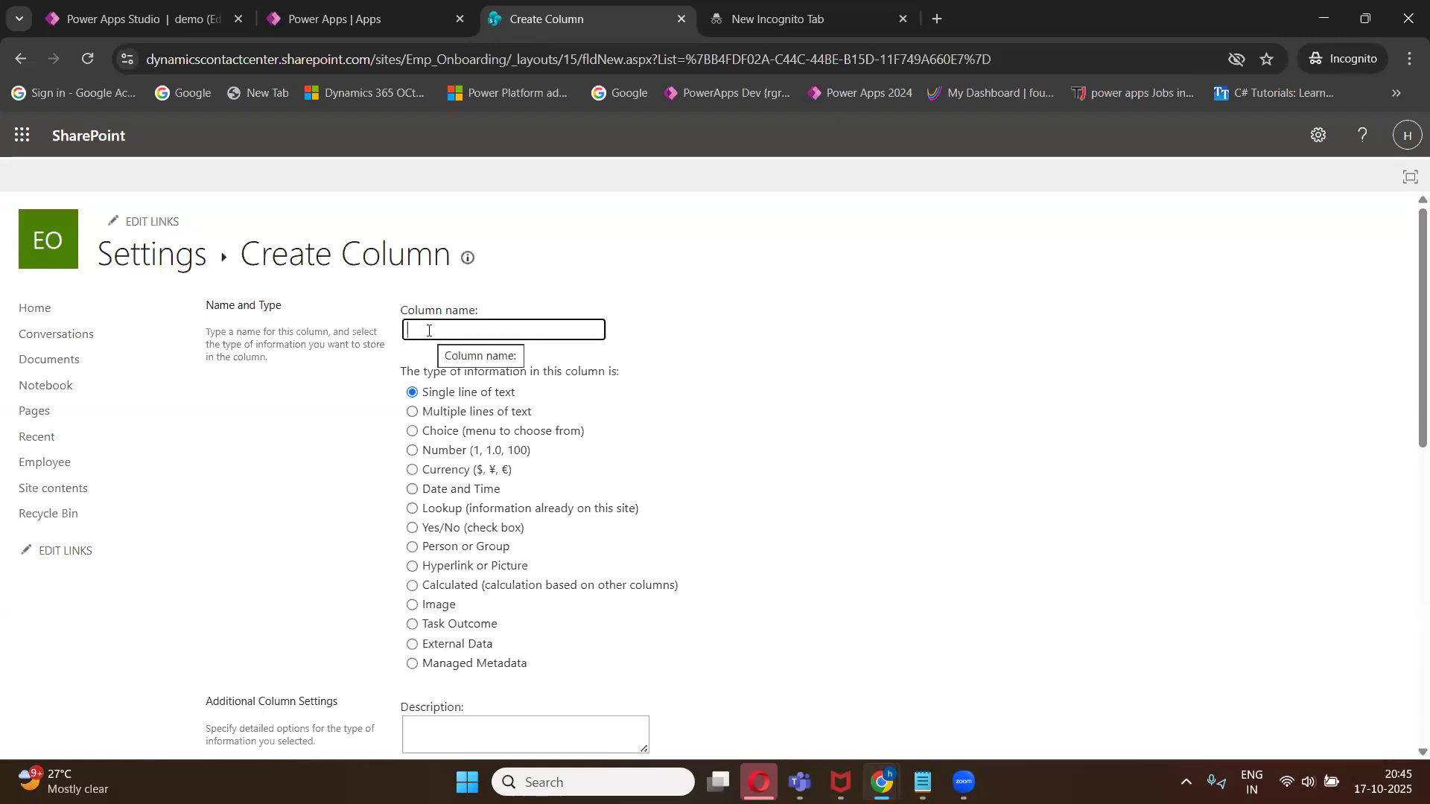
{"action": "type", "text": "Conta"}
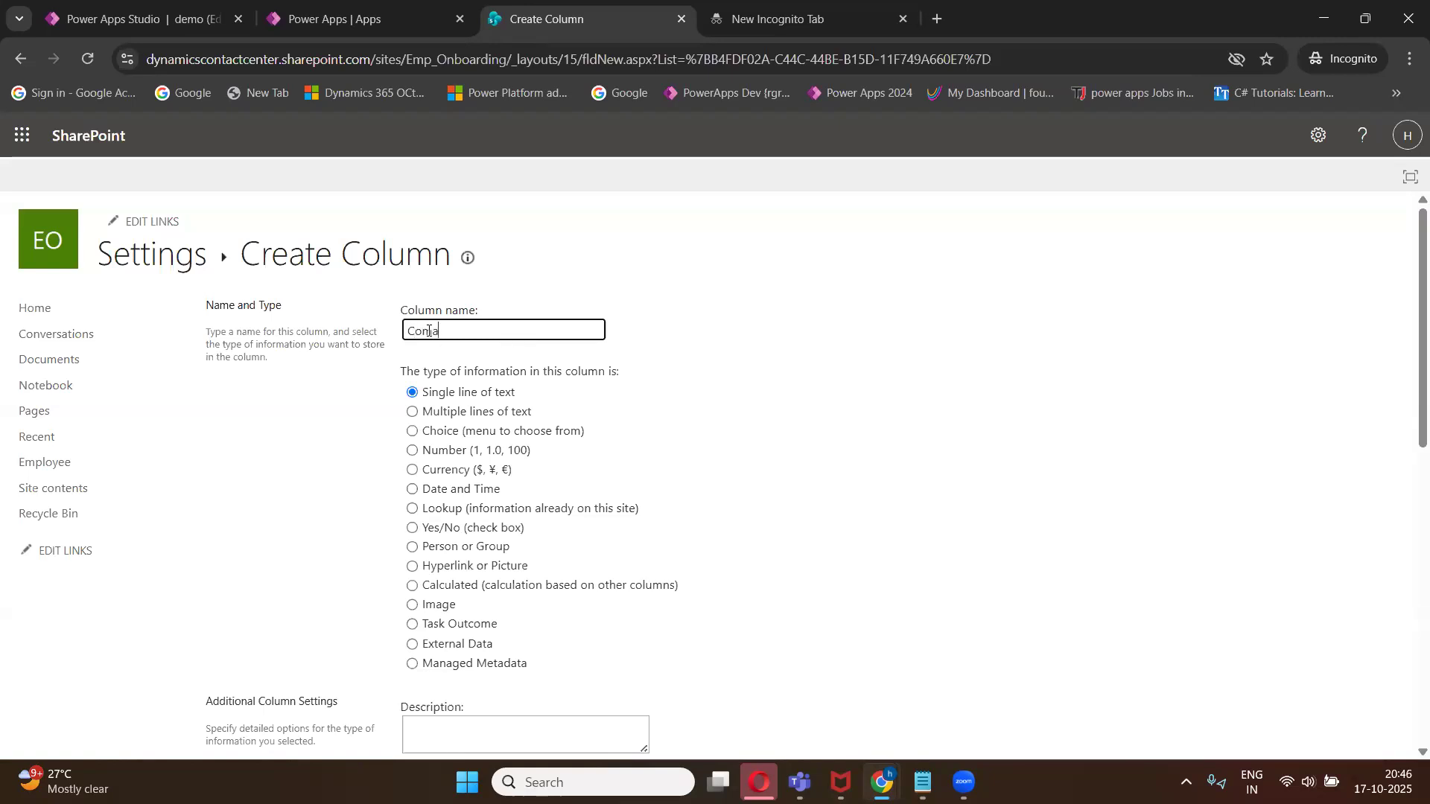
{"action": "key", "text": "BackSpace"}
{"action": "key", "text": "BackSpace"}
{"action": "type", "text": "mpany"}
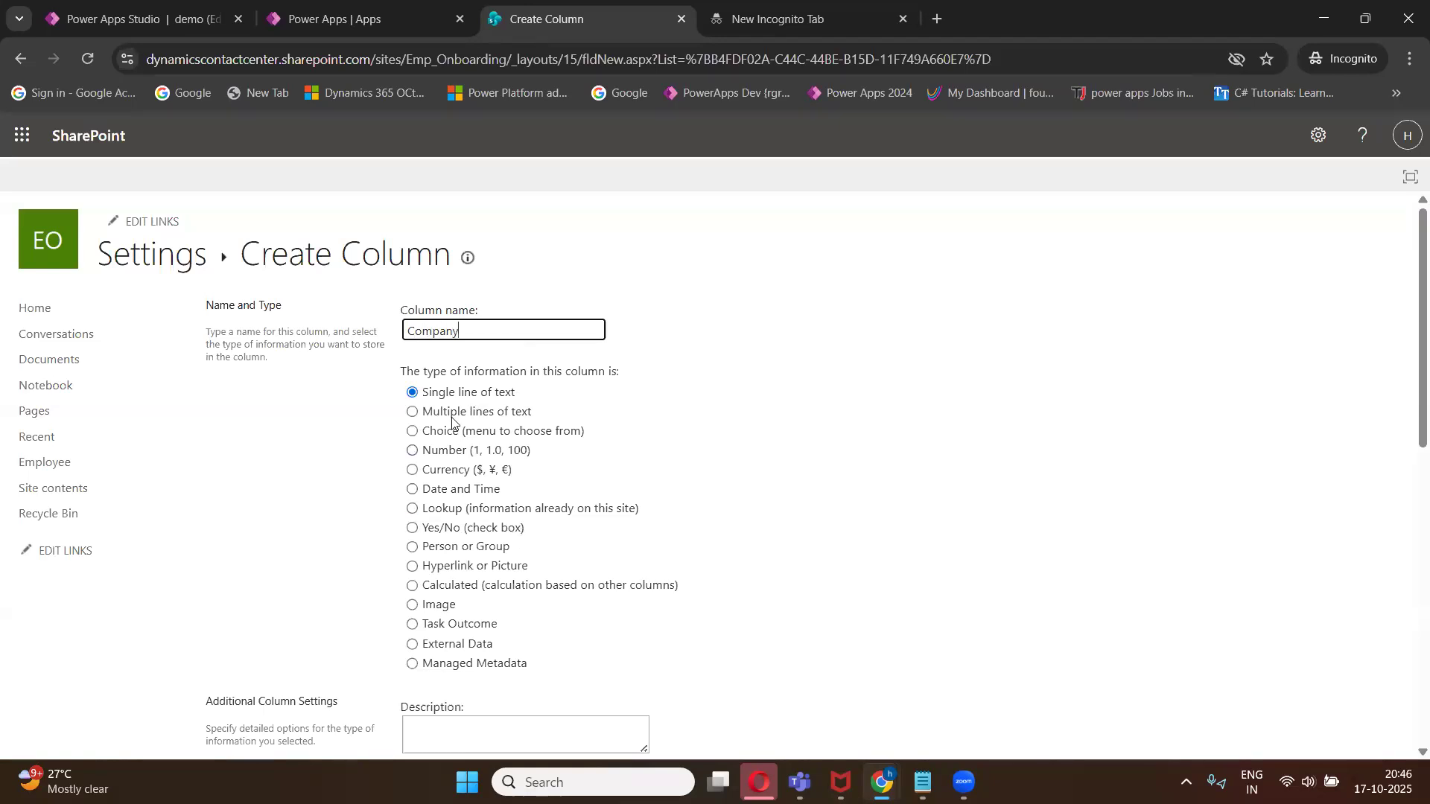
{"action": "scroll", "coordinate": [1050, 578], "scroll_direction": "down", "scroll_amount": 8}
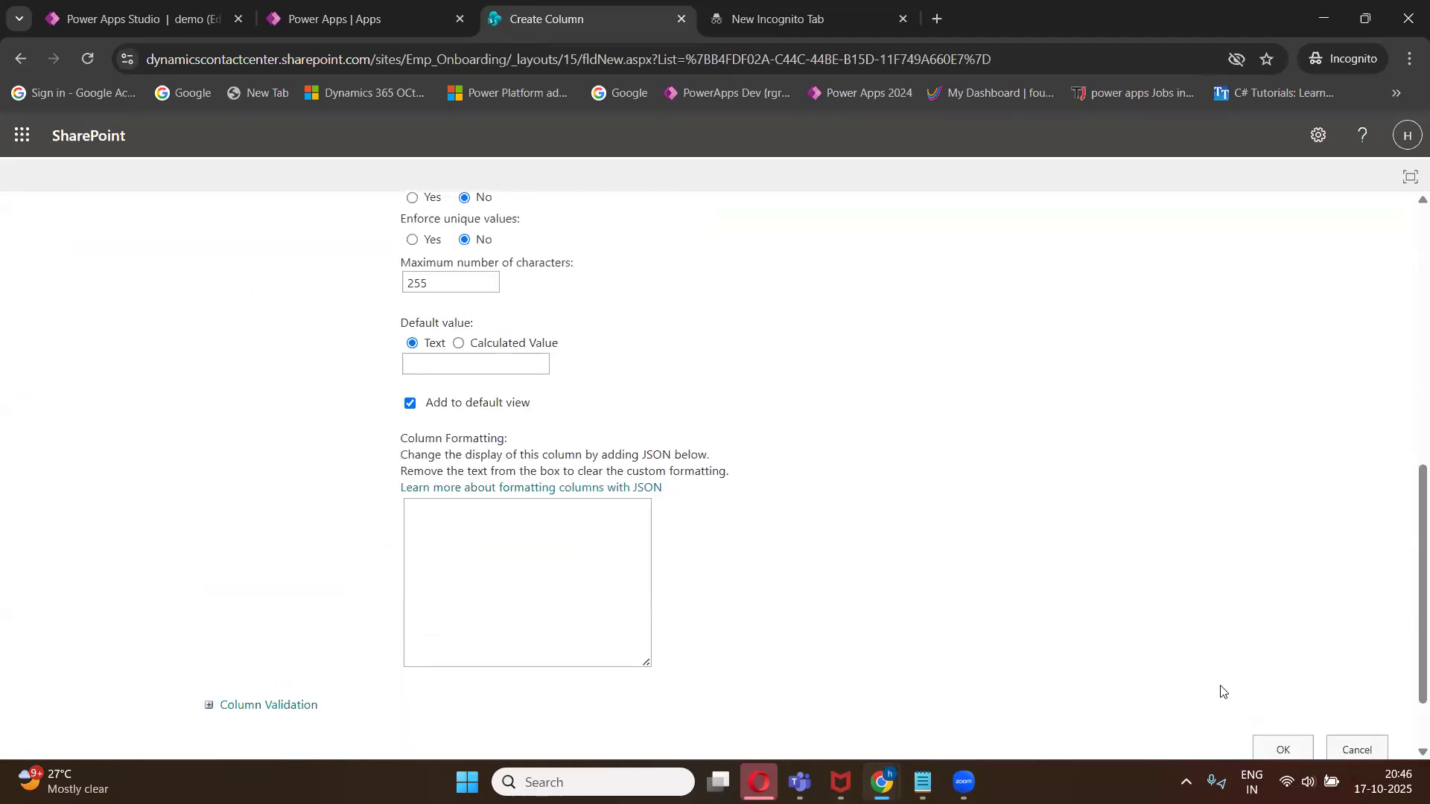
{"action": "scroll", "coordinate": [1222, 691], "scroll_direction": "down", "scroll_amount": 2}
{"action": "left_click", "coordinate": [1275, 659]}
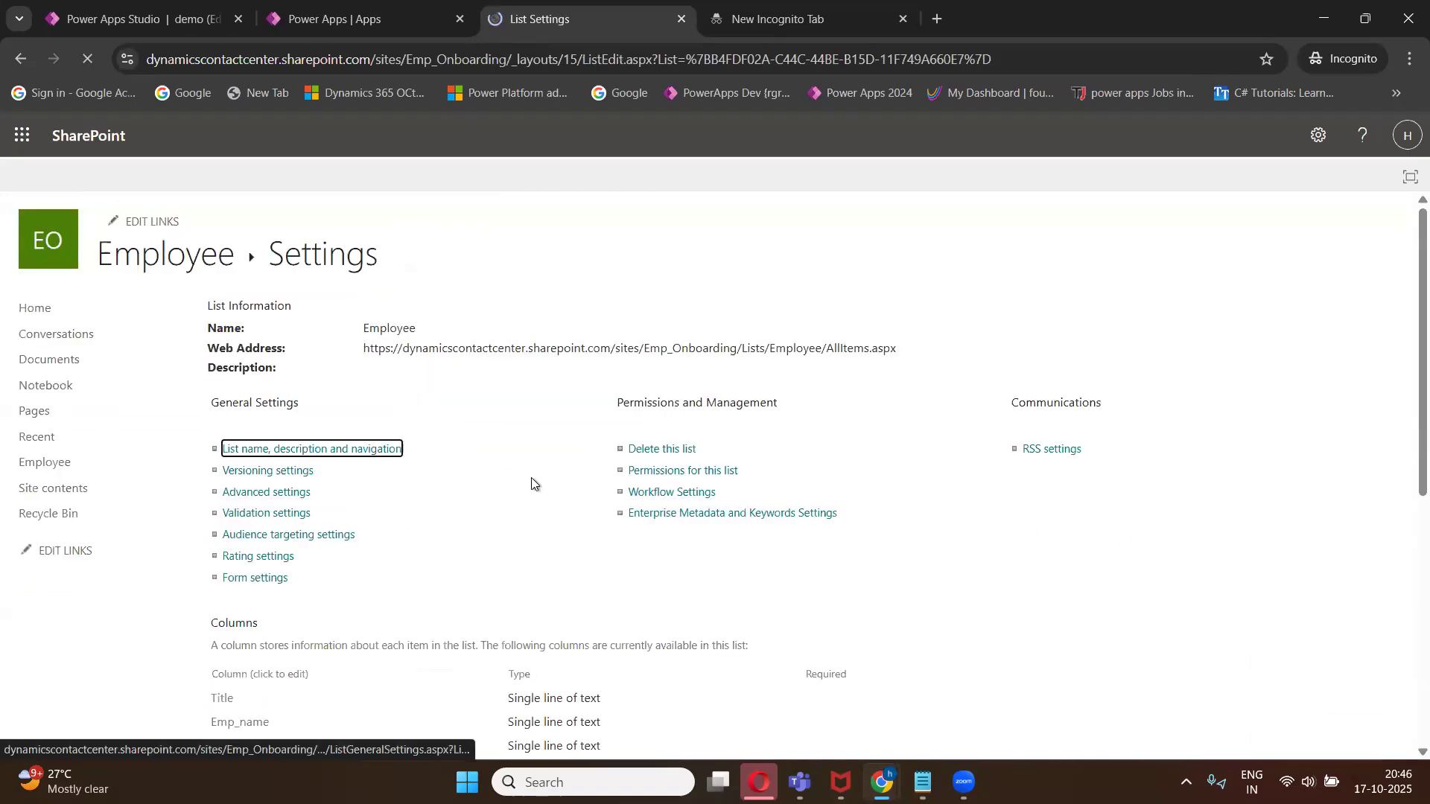
- Create a Currency column named Salary from the list settings
{"action": "scroll", "coordinate": [446, 447], "scroll_direction": "down", "scroll_amount": 2}
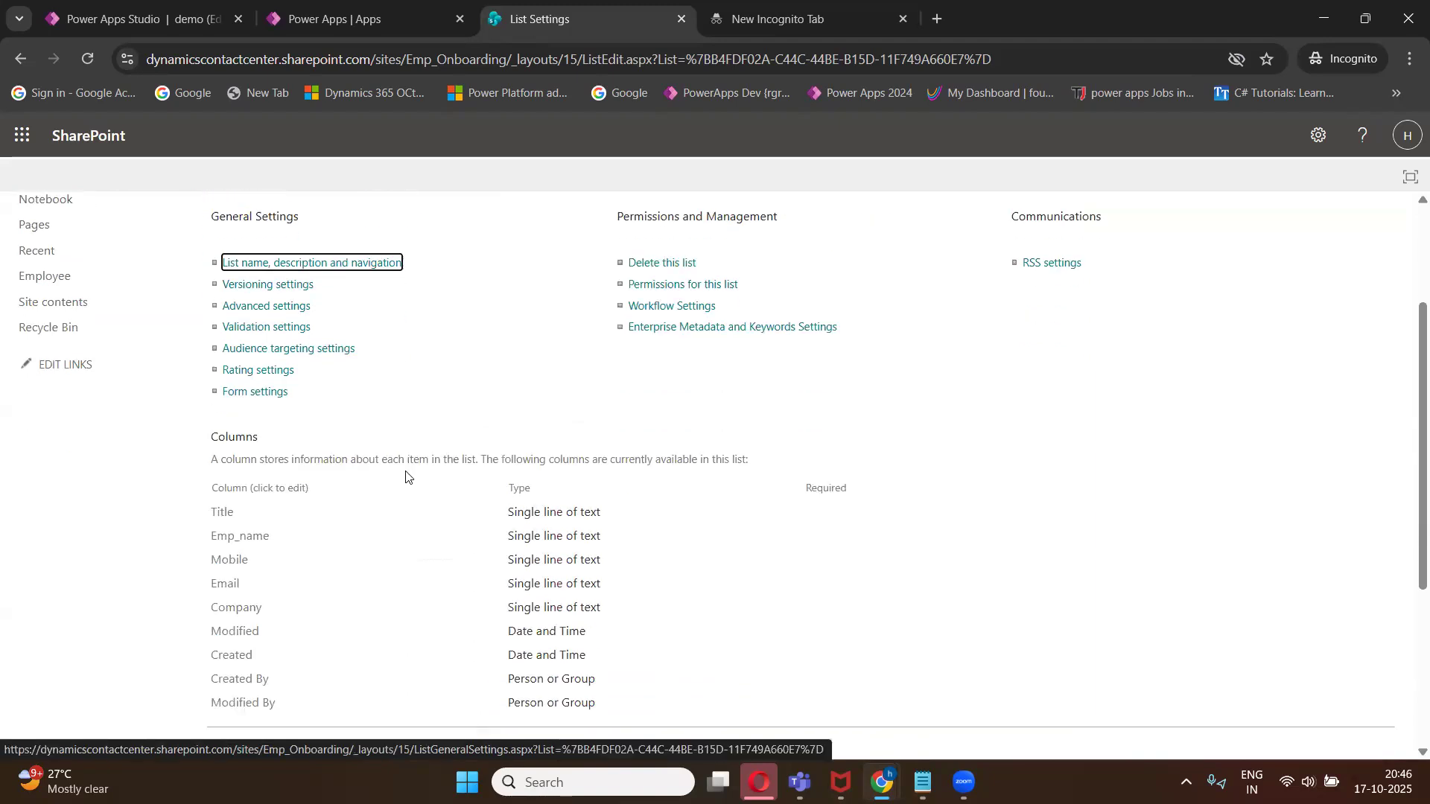
{"action": "scroll", "coordinate": [405, 477], "scroll_direction": "down", "scroll_amount": 3}
{"action": "left_click", "coordinate": [283, 474]}
{"action": "left_click", "coordinate": [476, 332]}
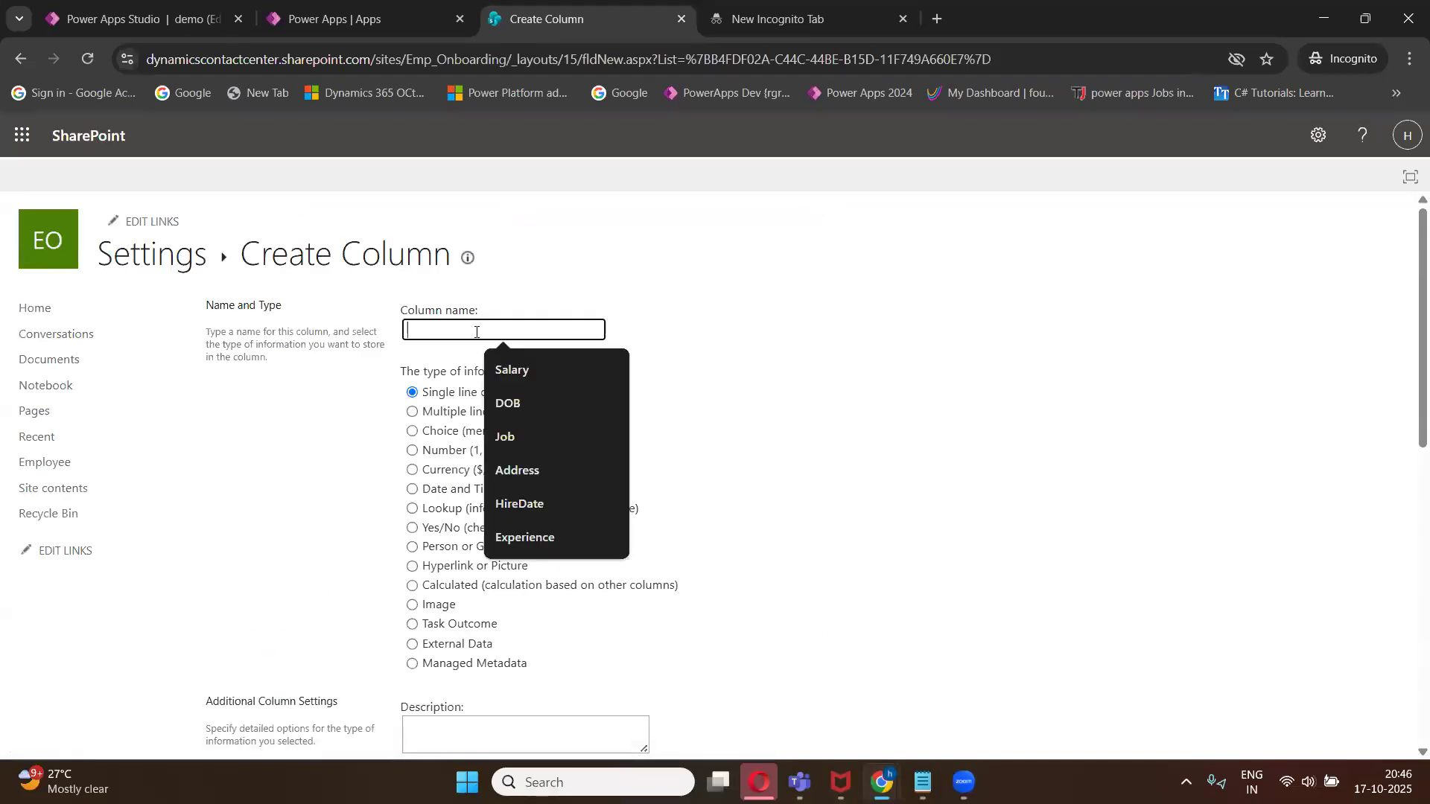
{"action": "type", "text": "Salar"}
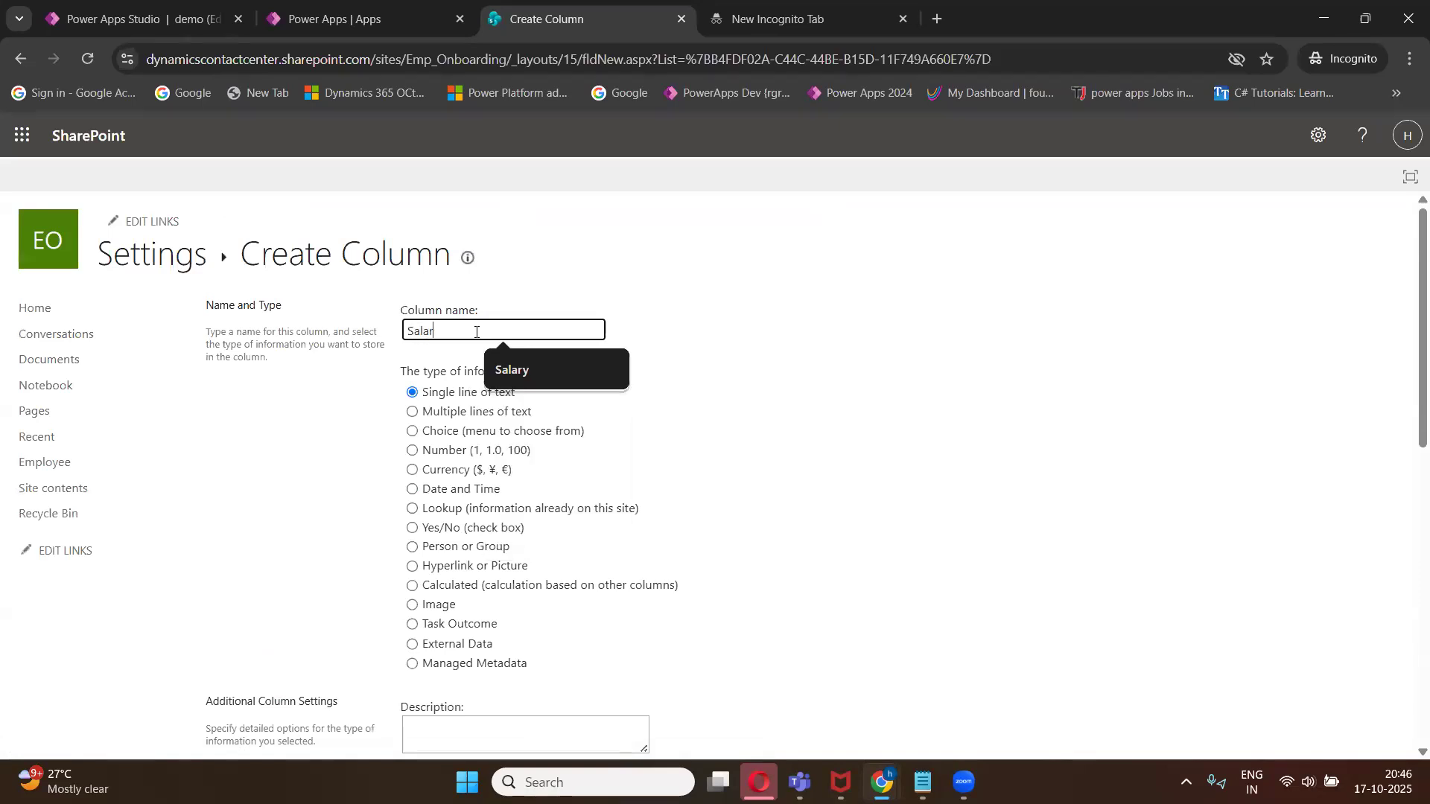
{"action": "type", "text": "y"}
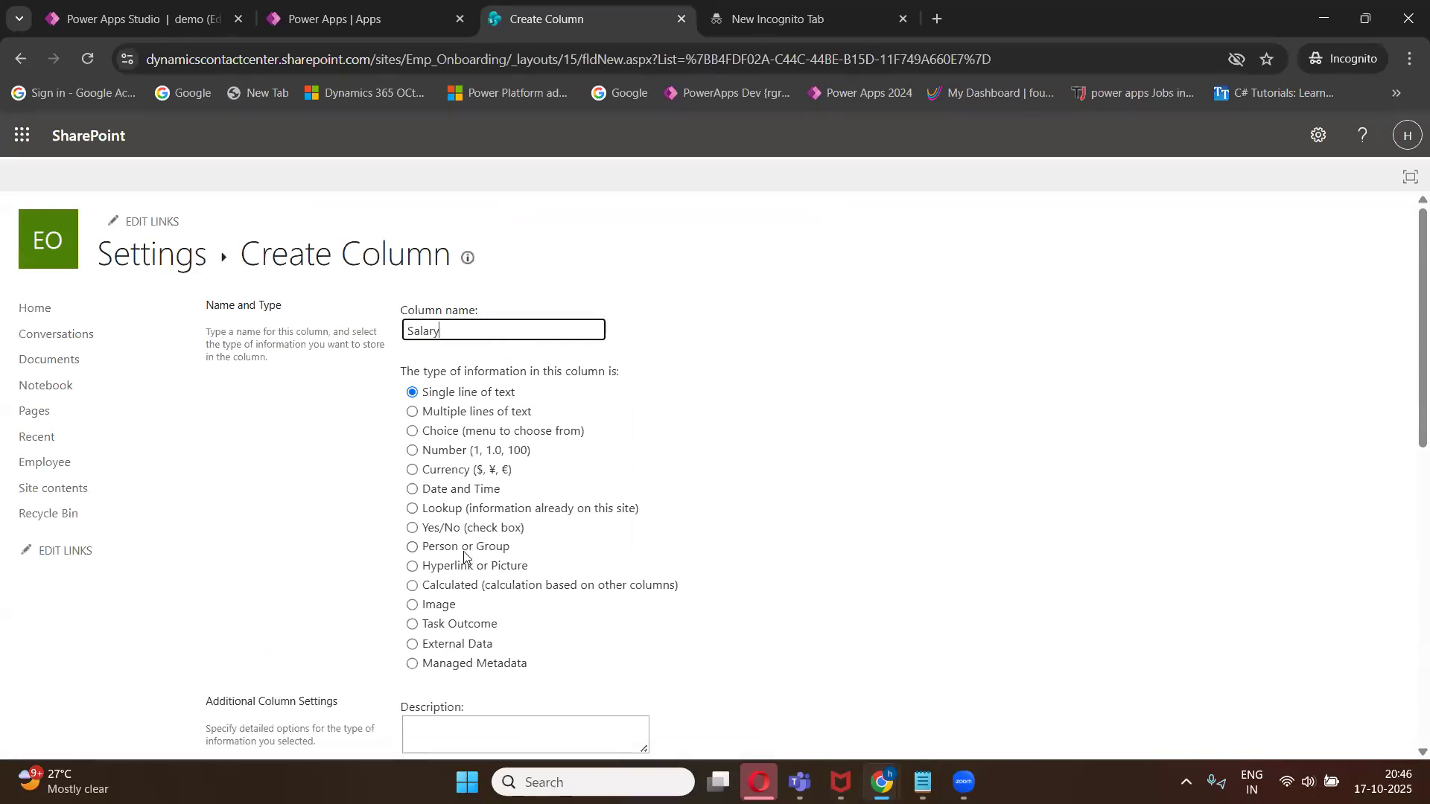
{"action": "left_click", "coordinate": [413, 455]}
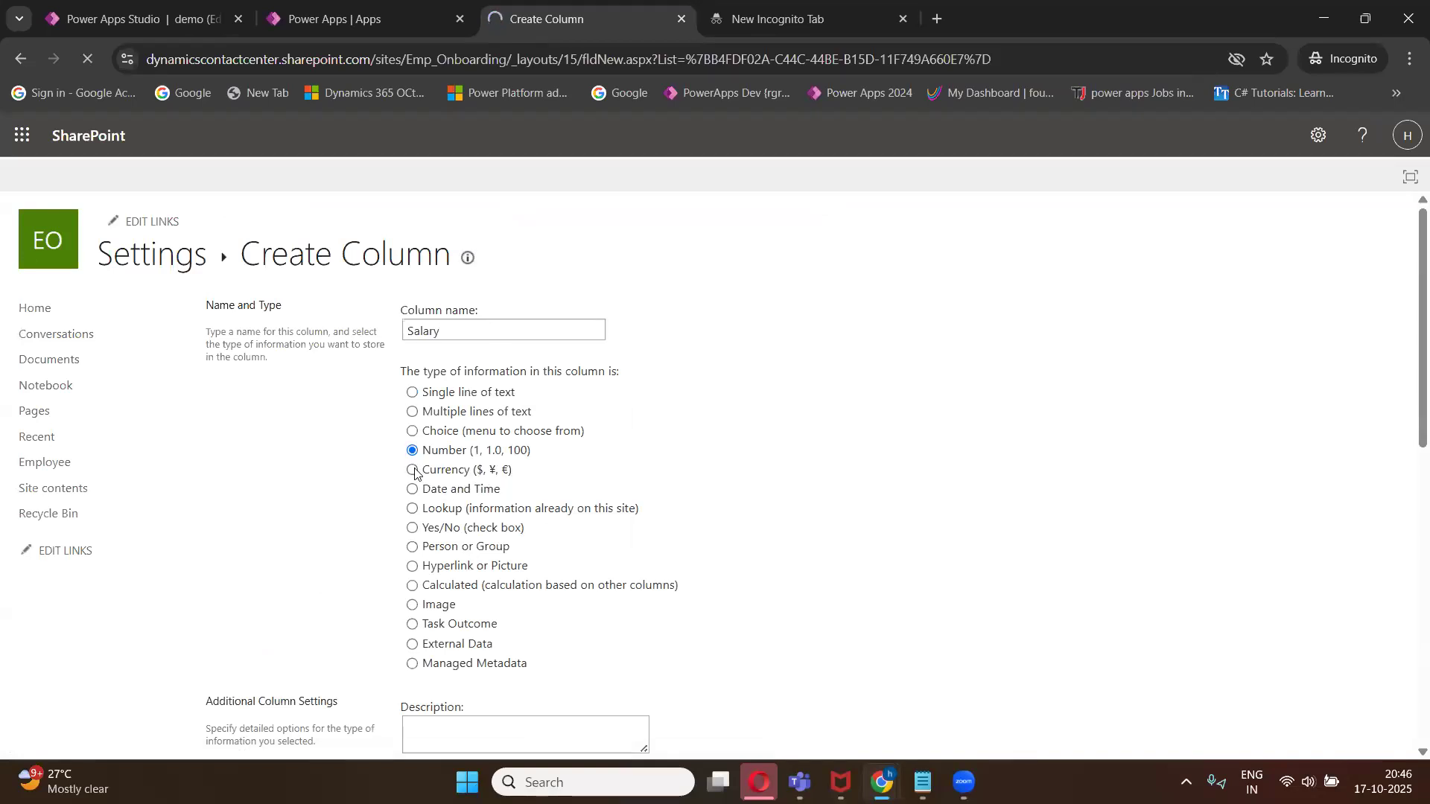
{"action": "left_click", "coordinate": [414, 471]}
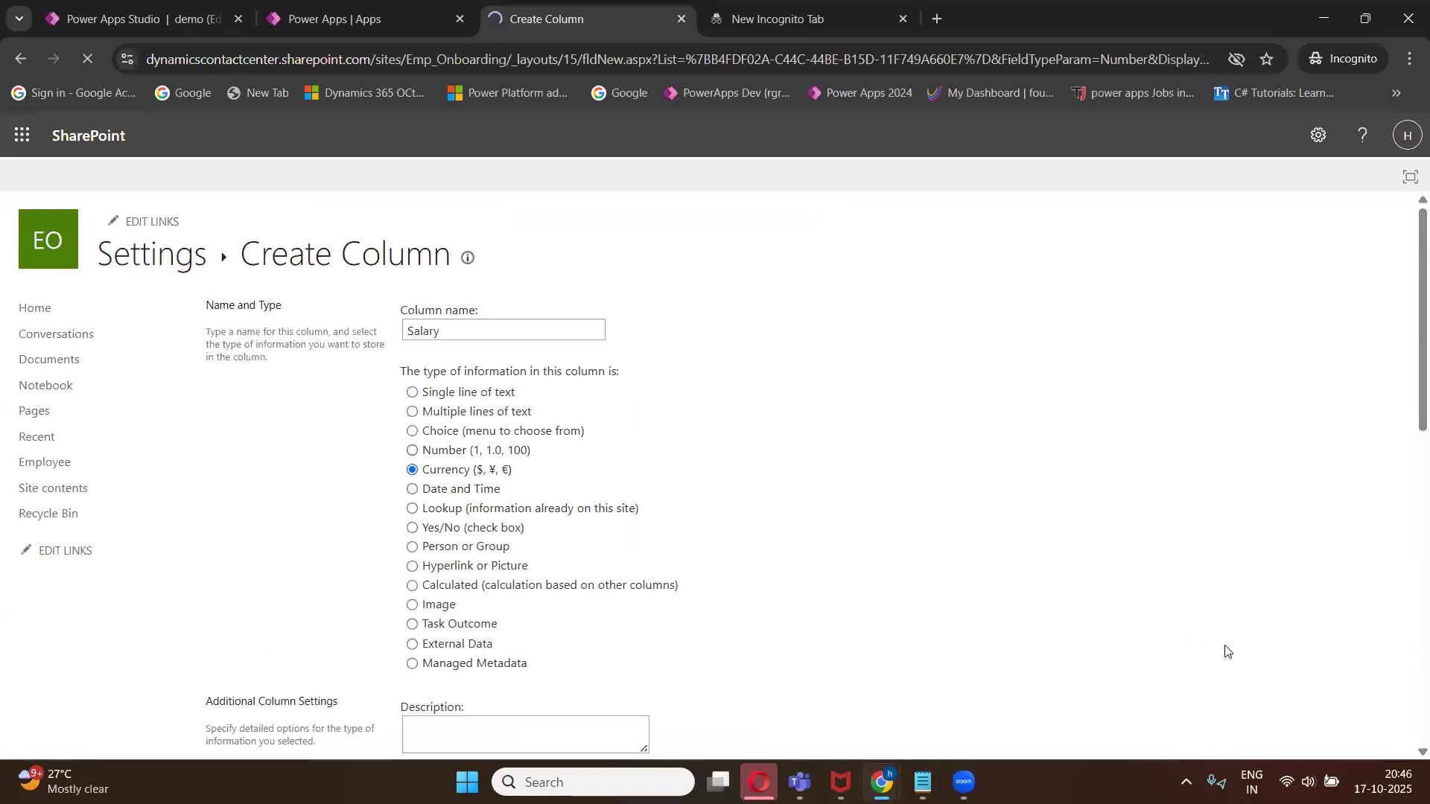
{"action": "scroll", "coordinate": [1255, 663], "scroll_direction": "down", "scroll_amount": 5}
{"action": "scroll", "coordinate": [1259, 670], "scroll_direction": "down", "scroll_amount": 10}
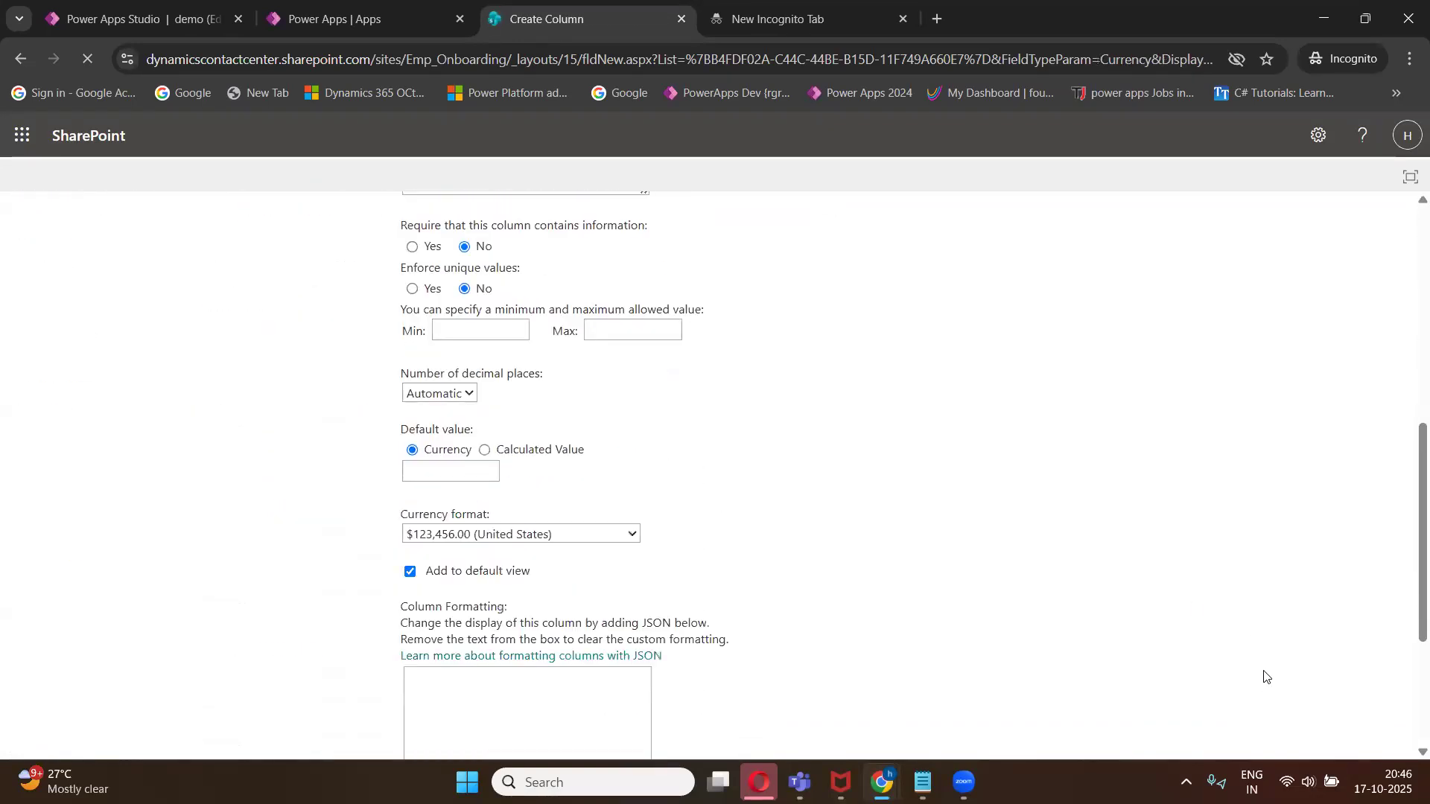
{"action": "left_click", "coordinate": [1283, 660]}
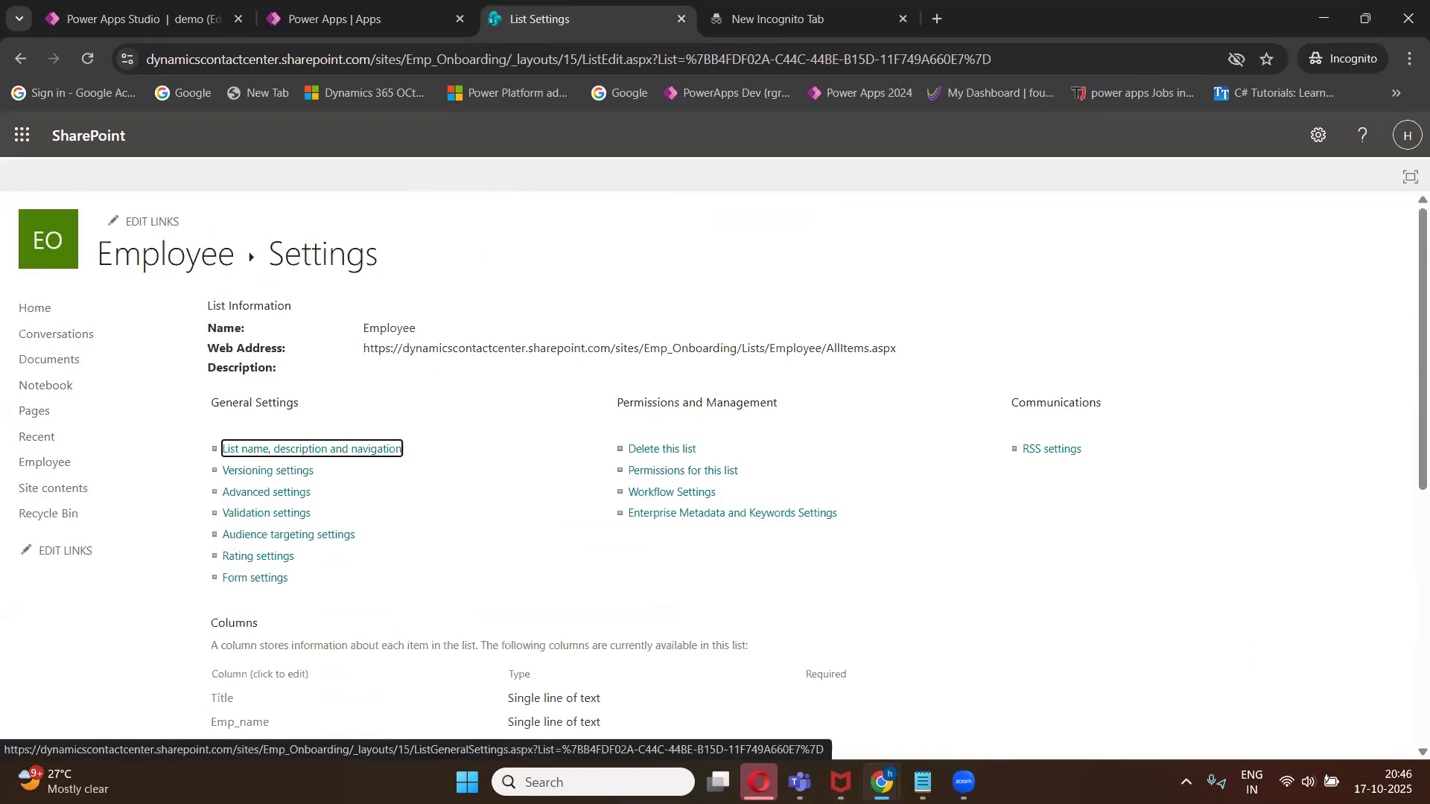
- Compare the planned columns in the Class 1 notes with the Employee list's columns
{"action": "left_click", "coordinate": [845, 681]}
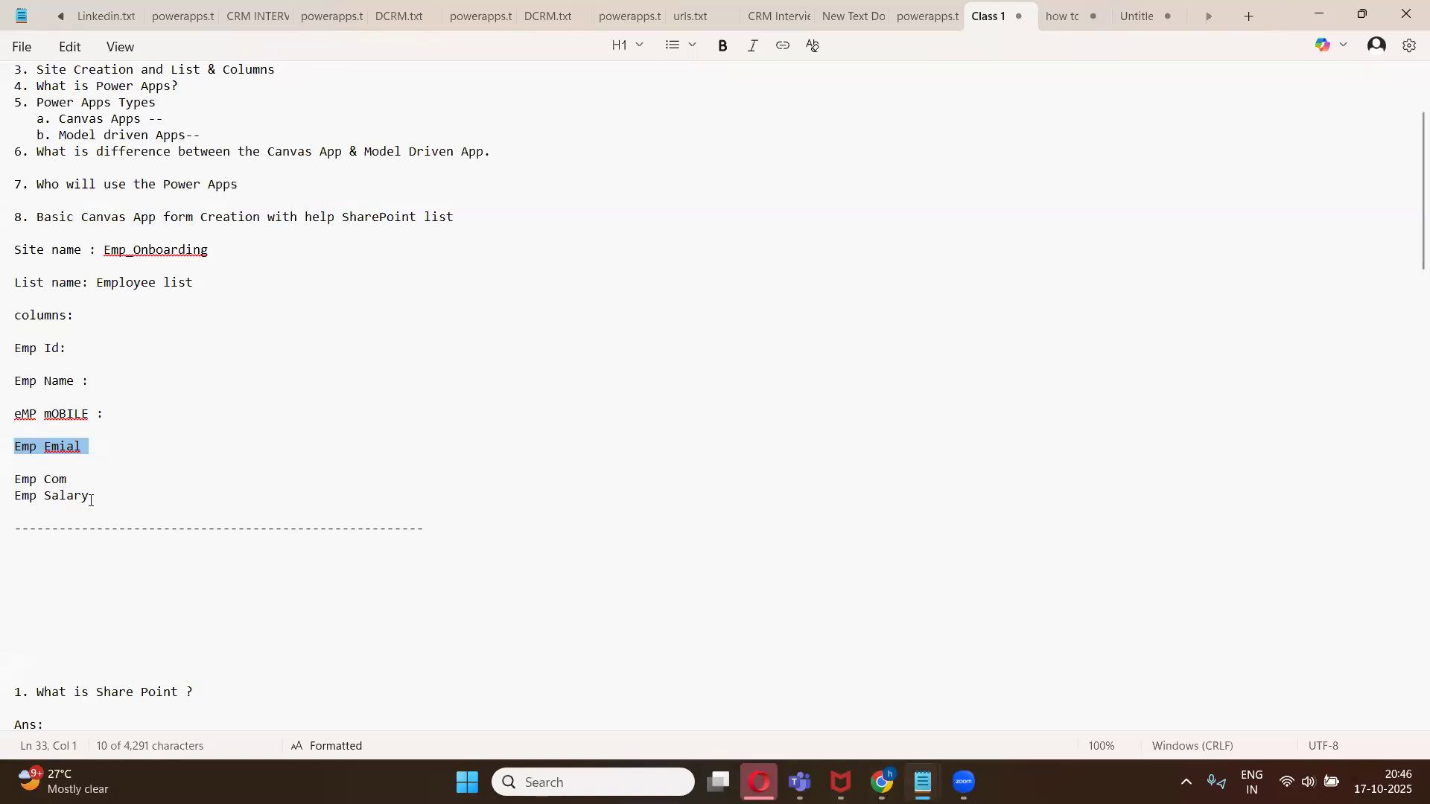
{"action": "left_click", "coordinate": [1319, 14]}
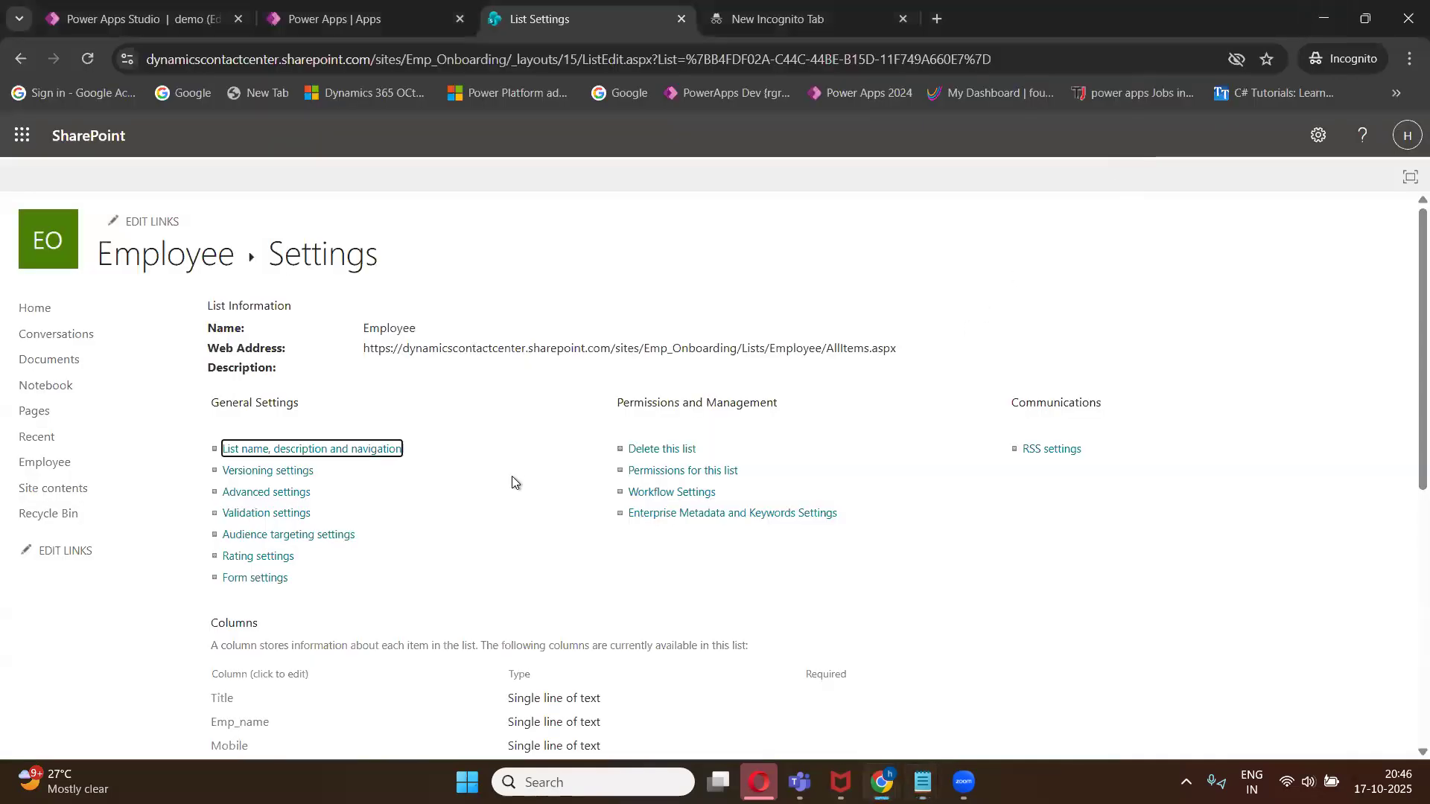
{"action": "scroll", "coordinate": [730, 329], "scroll_direction": "down", "scroll_amount": 2}
{"action": "scroll", "coordinate": [572, 263], "scroll_direction": "up", "scroll_amount": 2}
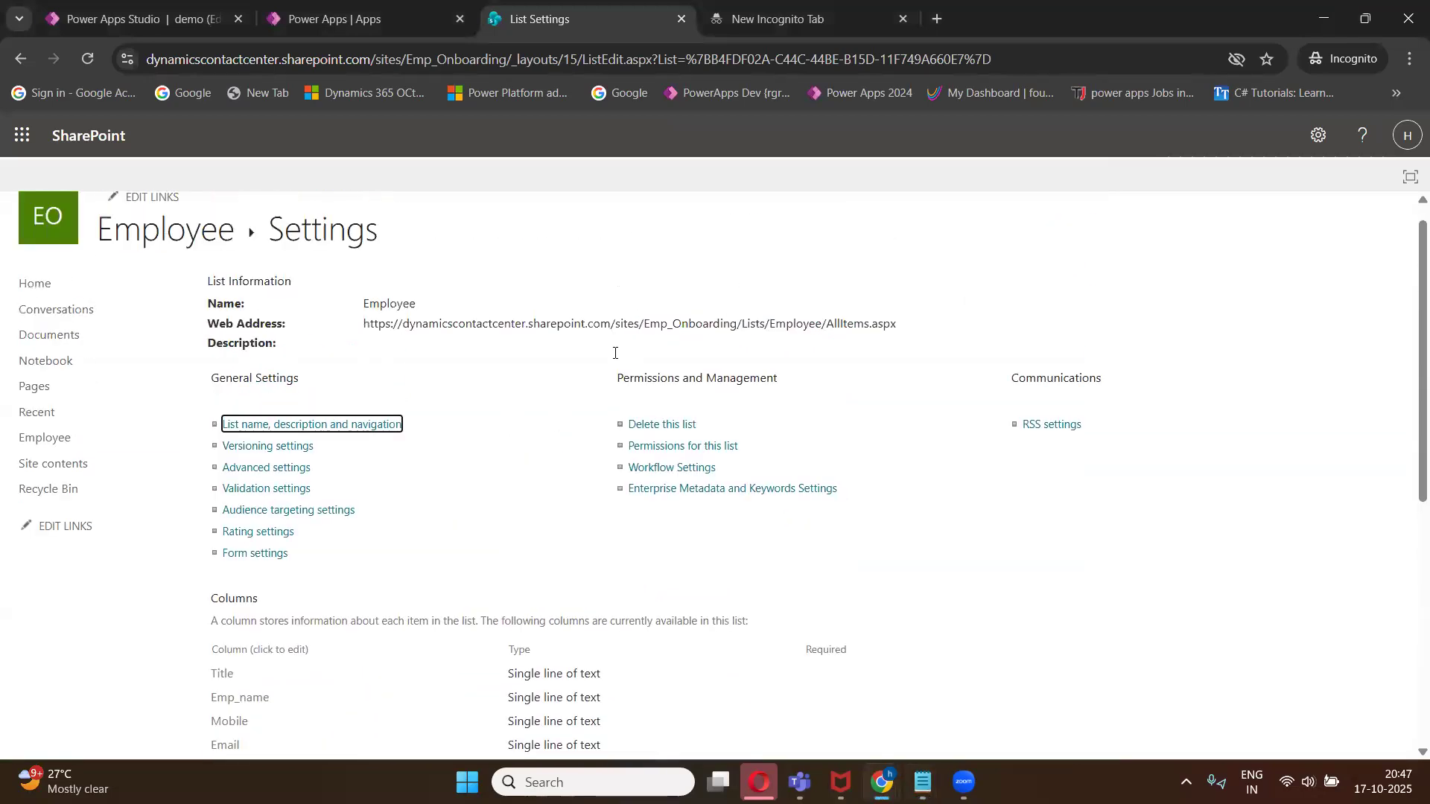
{"action": "left_click", "coordinate": [144, 269]}
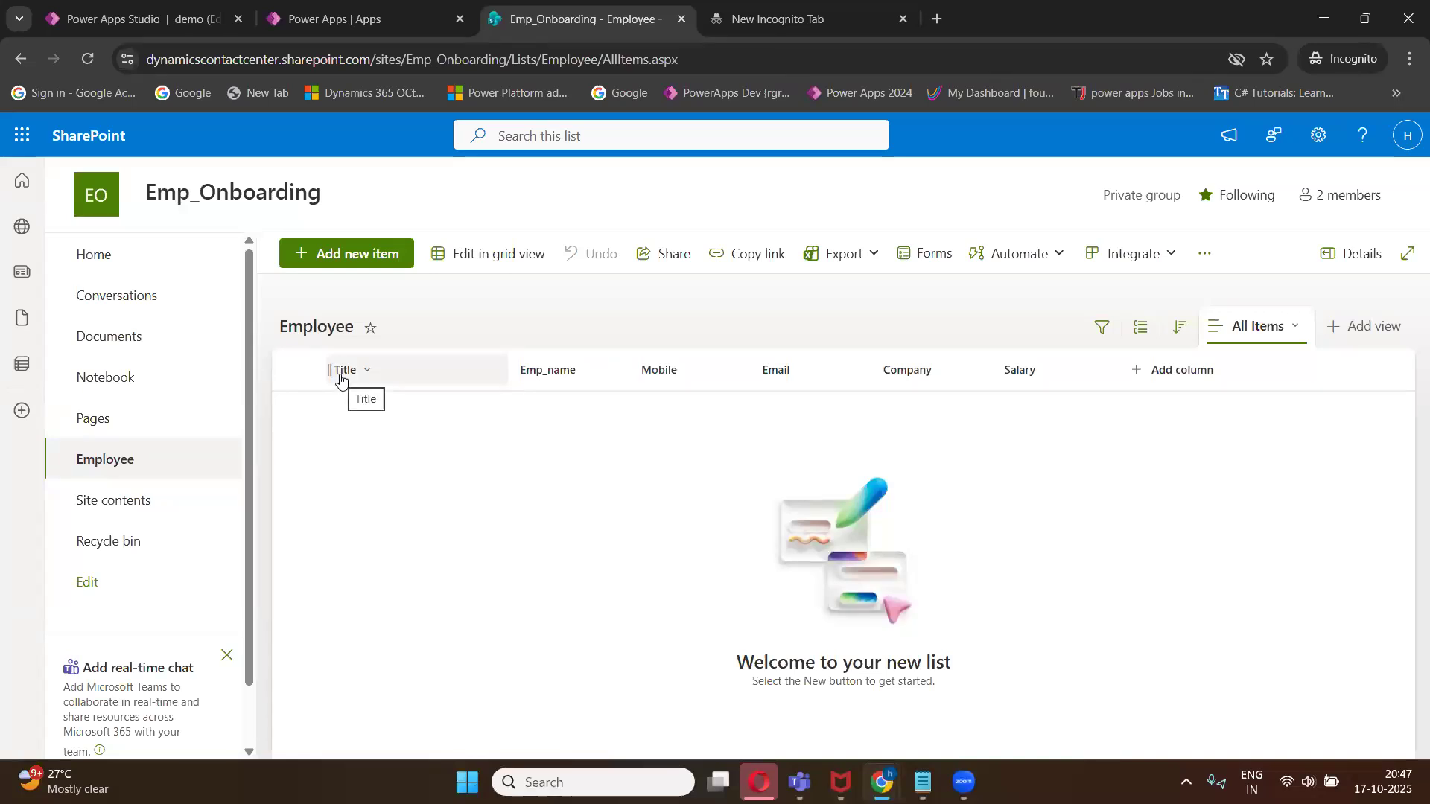
{"action": "mouse_move", "coordinate": [922, 783]}
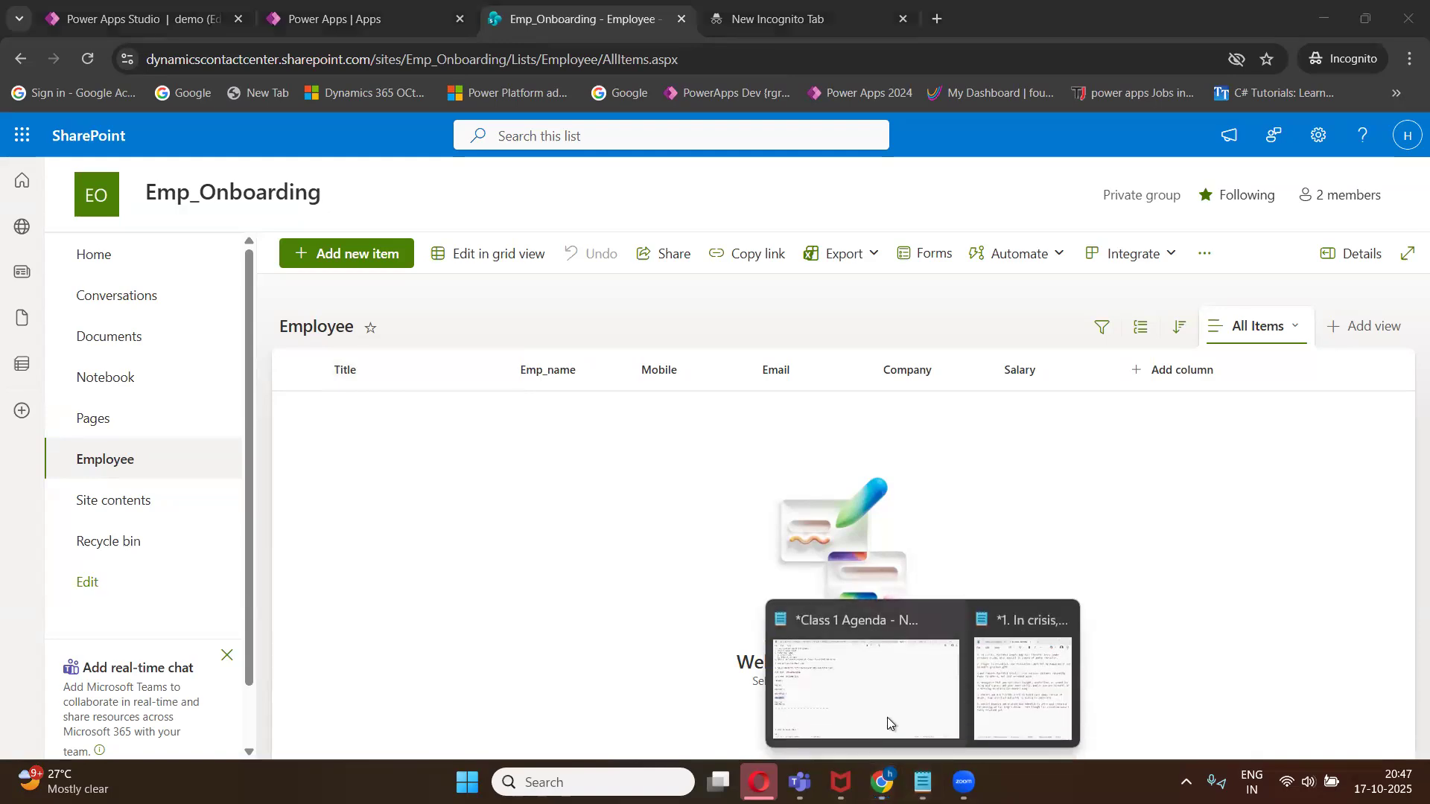
{"action": "left_click", "coordinate": [887, 717]}
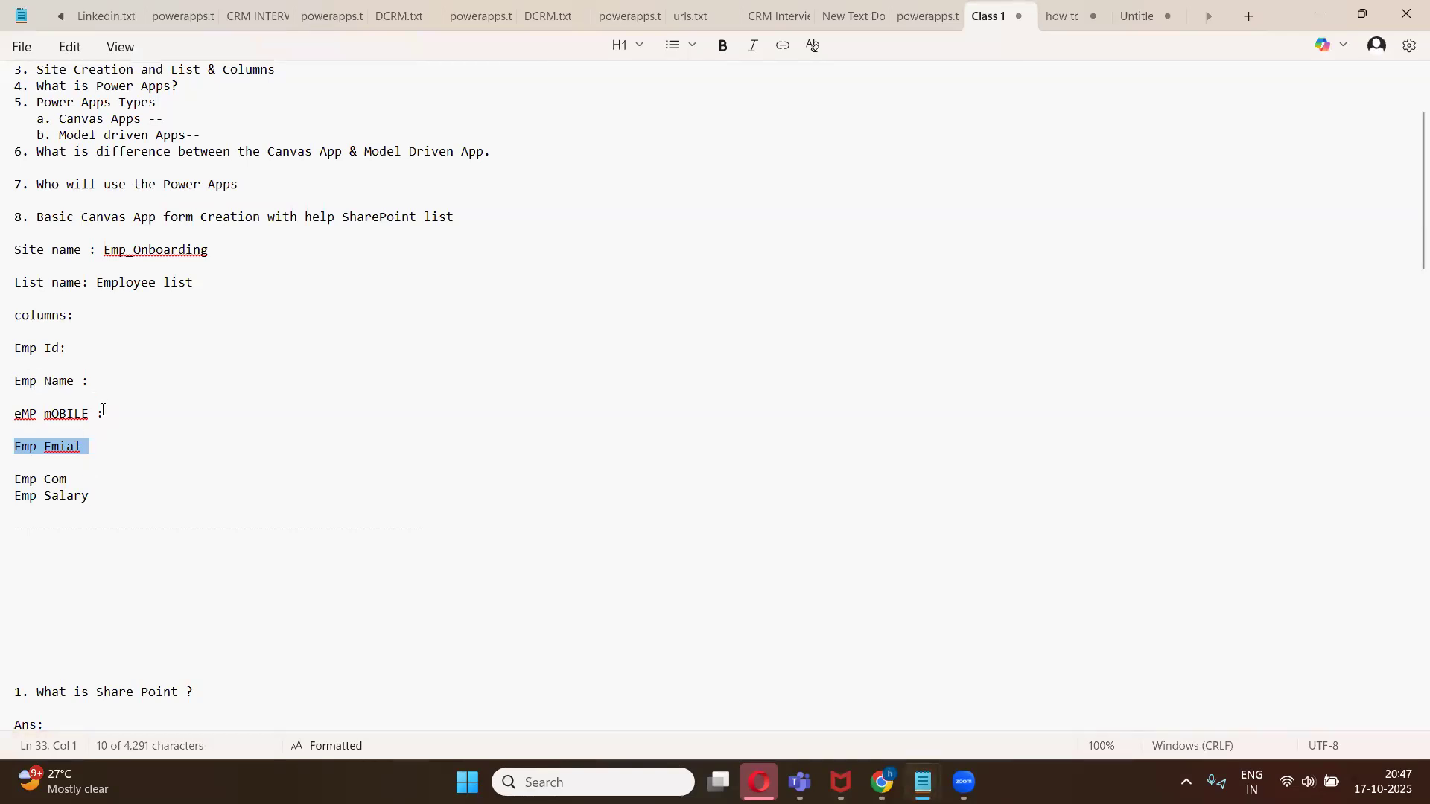
{"action": "key", "text": "alt+Tab"}
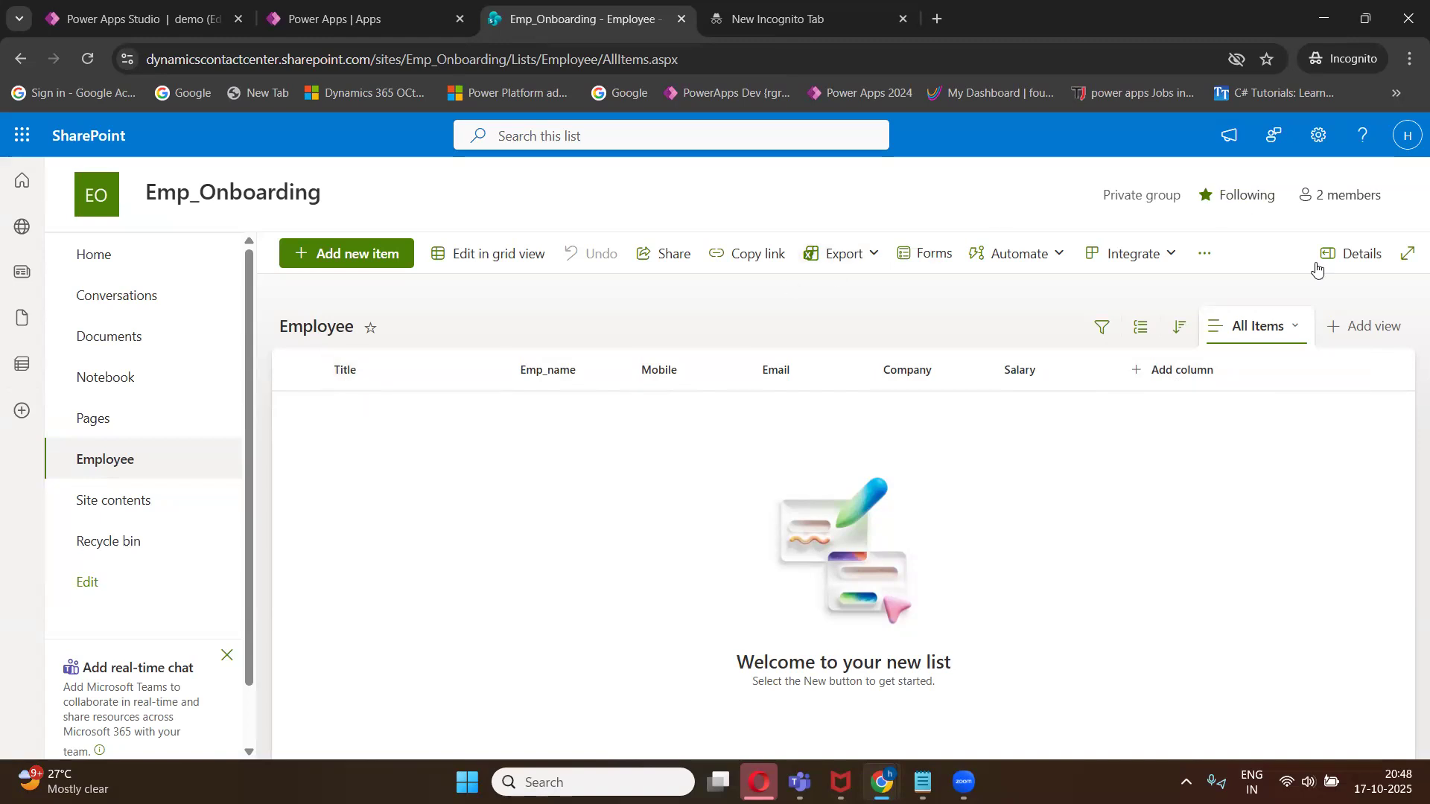
- Open the Employee list settings page and maximize the browser window
{"action": "left_click", "coordinate": [1366, 19]}
{"action": "left_click", "coordinate": [1333, 222]}
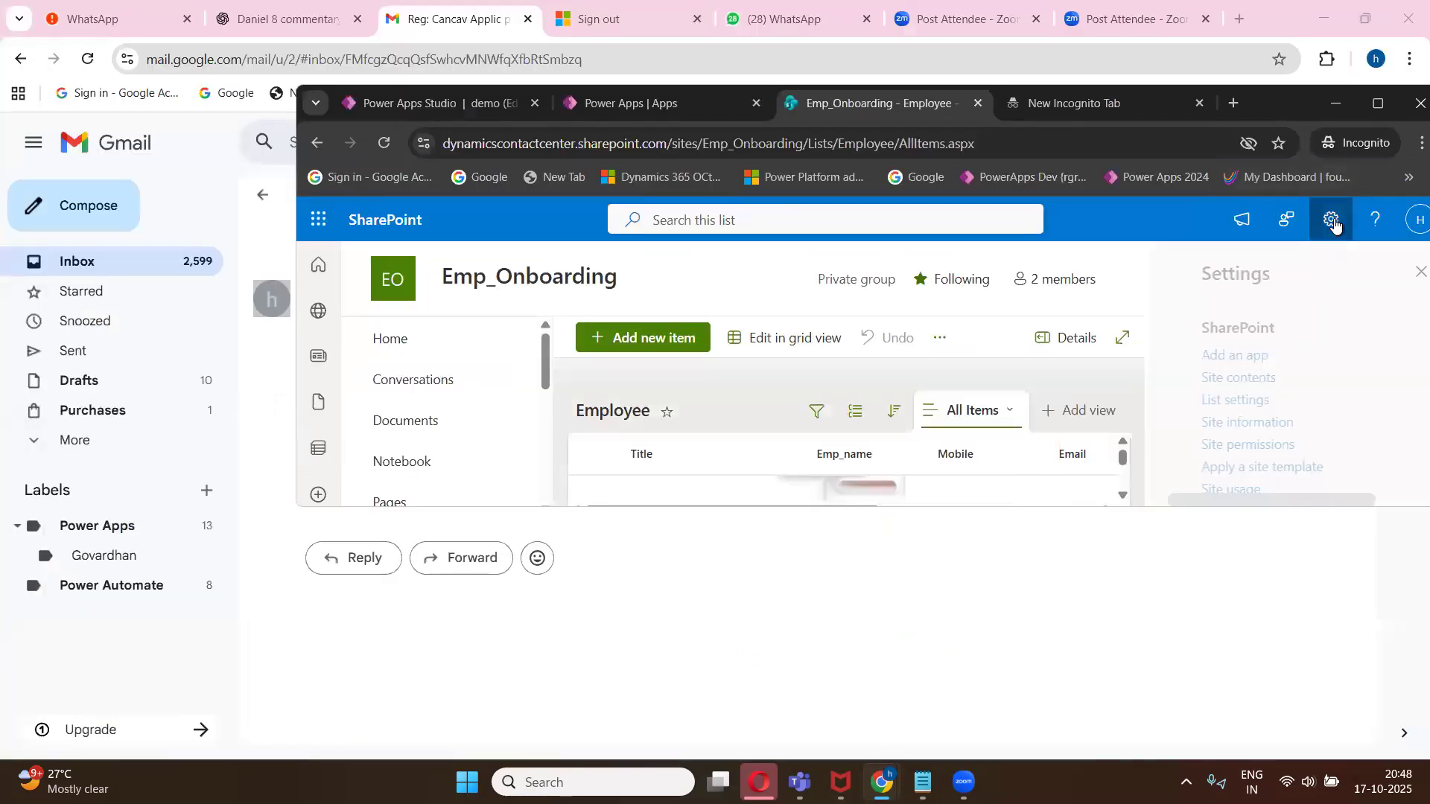
{"action": "left_click", "coordinate": [1212, 403]}
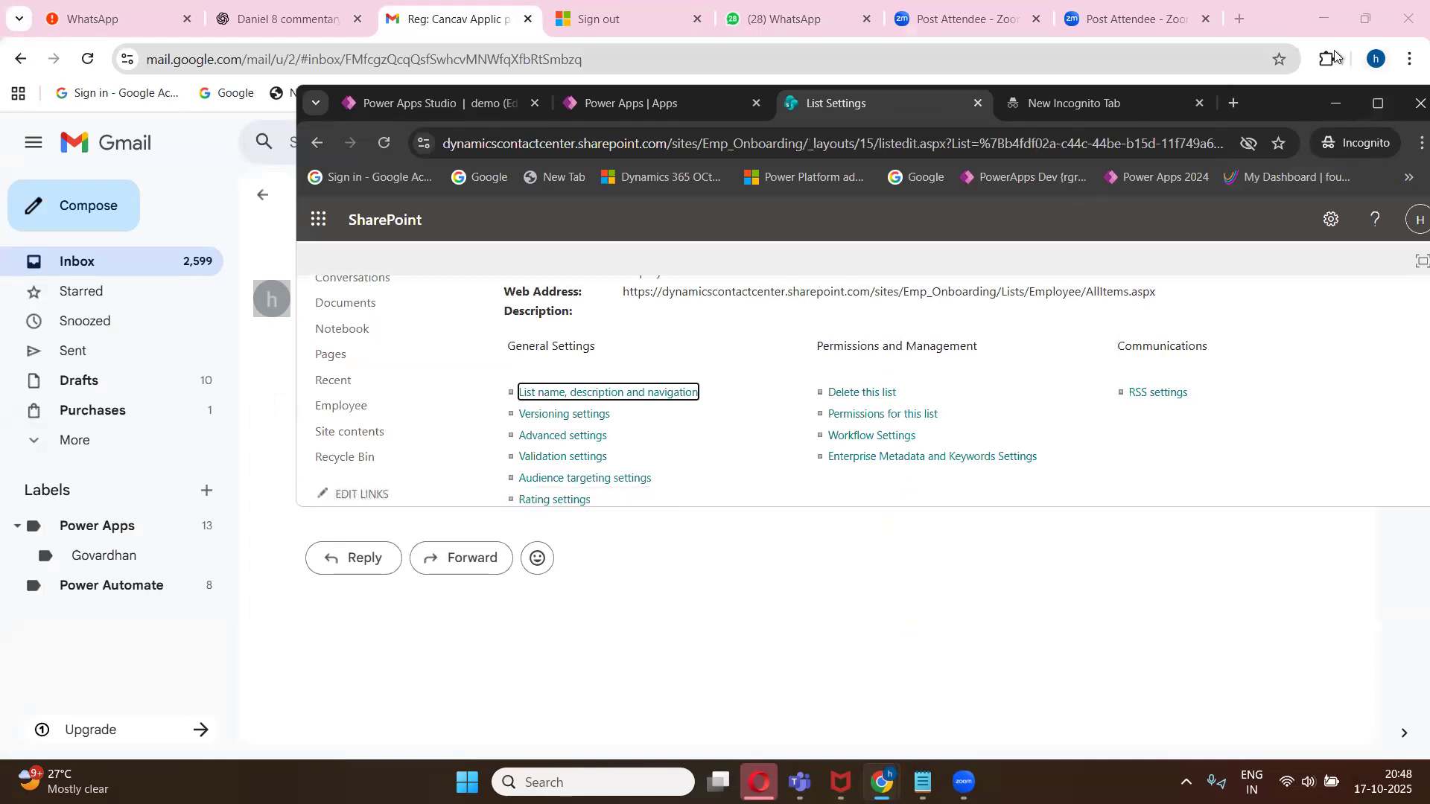
{"action": "left_click", "coordinate": [1365, 21]}
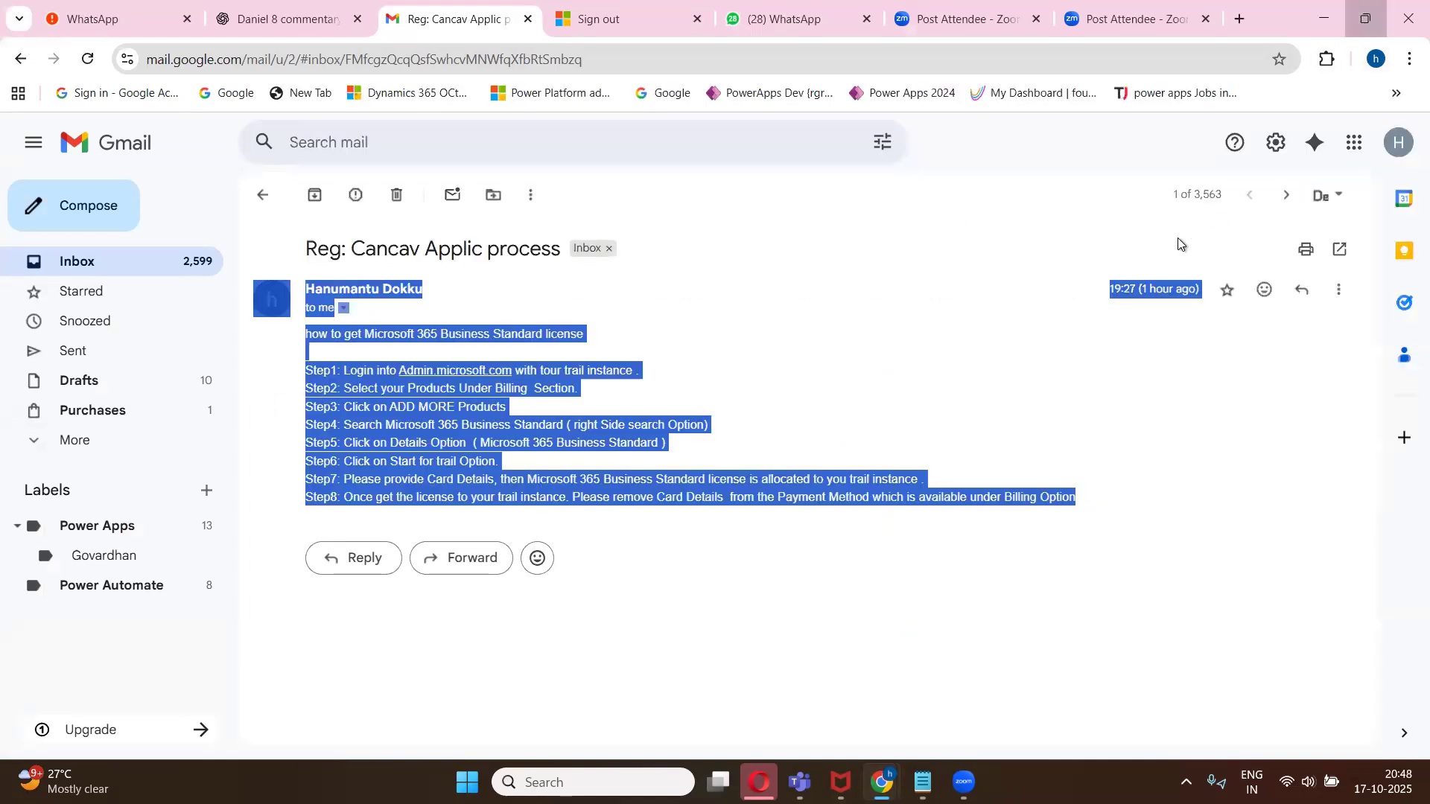
{"action": "key", "text": "super+Down"}
{"action": "mouse_move", "coordinate": [882, 782]}
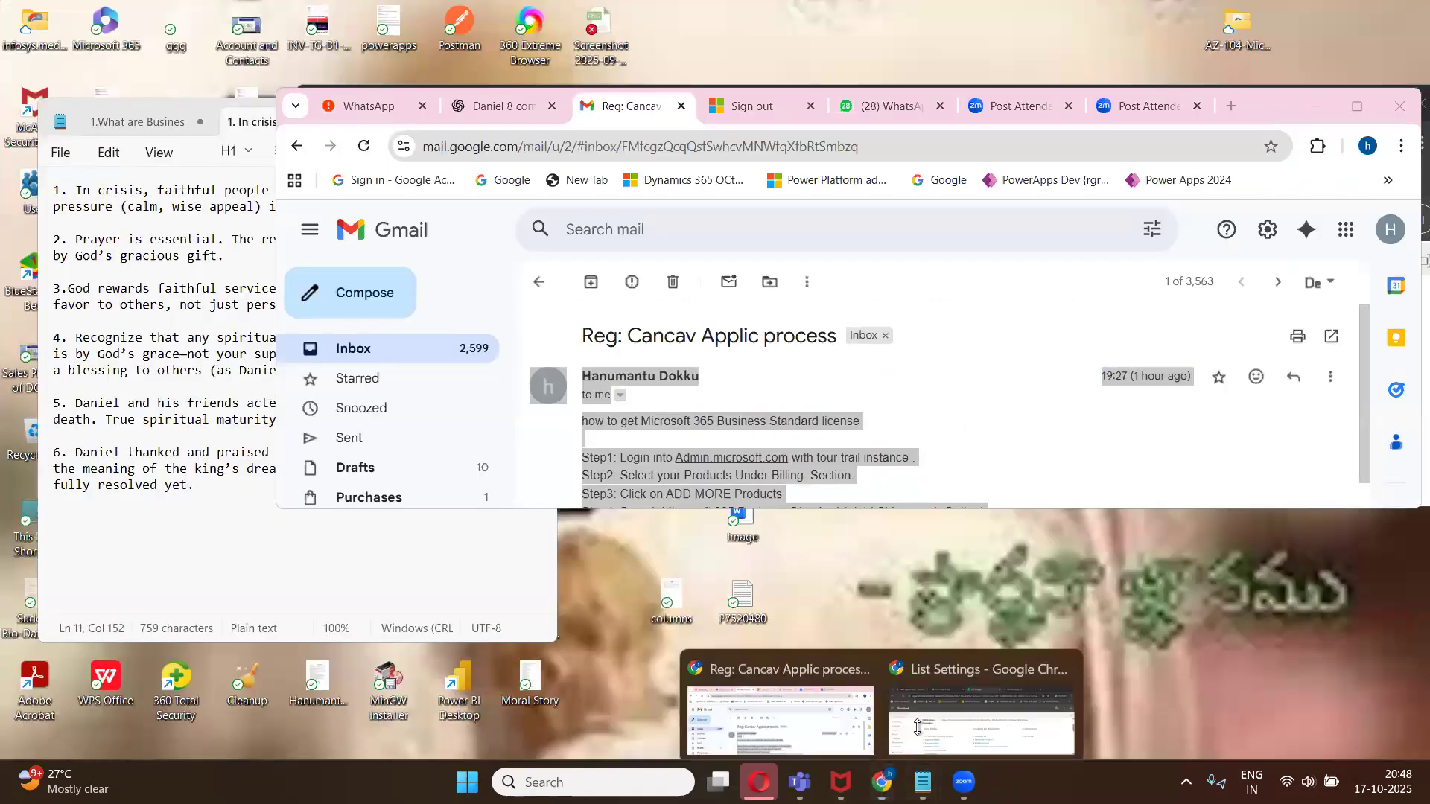
{"action": "left_click", "coordinate": [991, 708]}
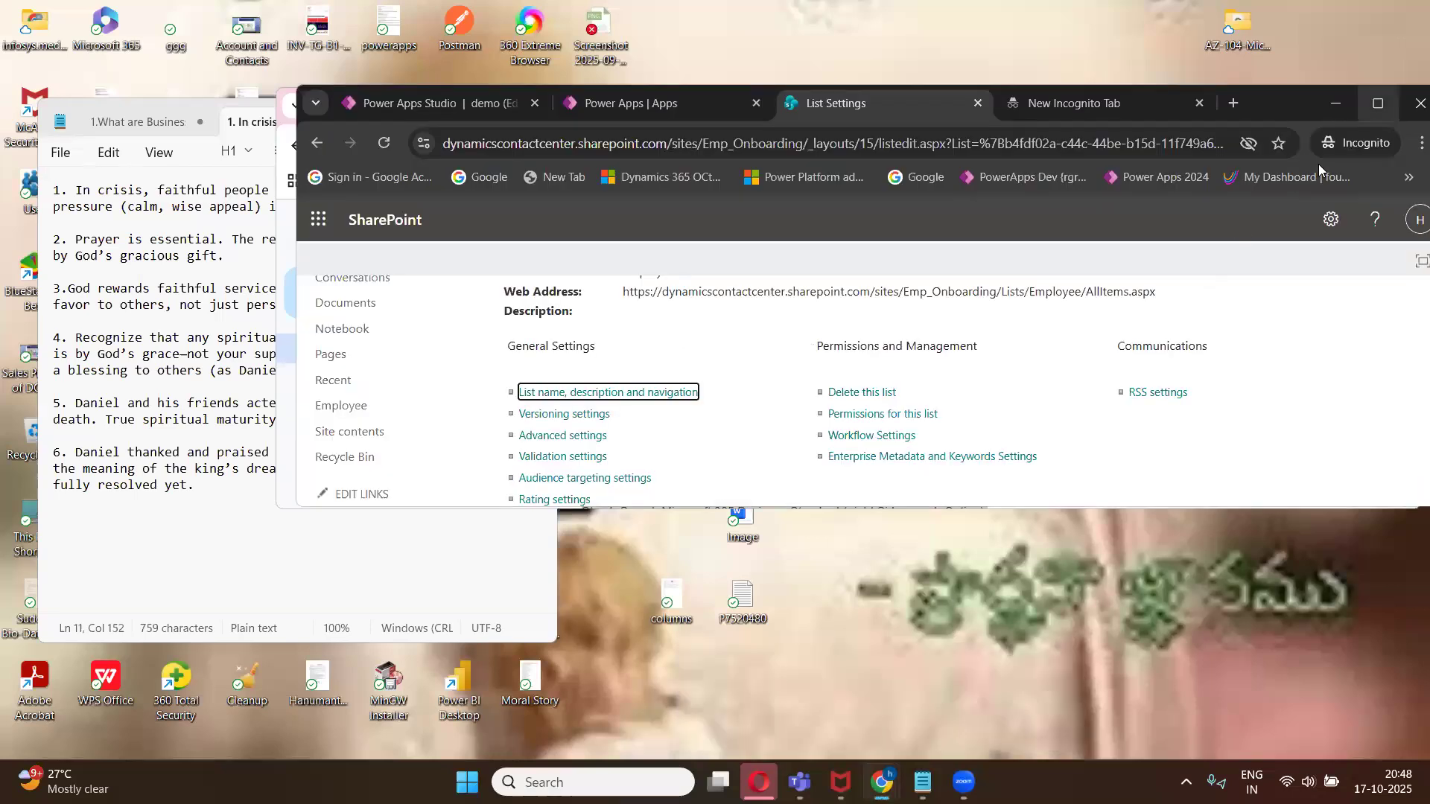
{"action": "left_click", "coordinate": [1376, 102]}
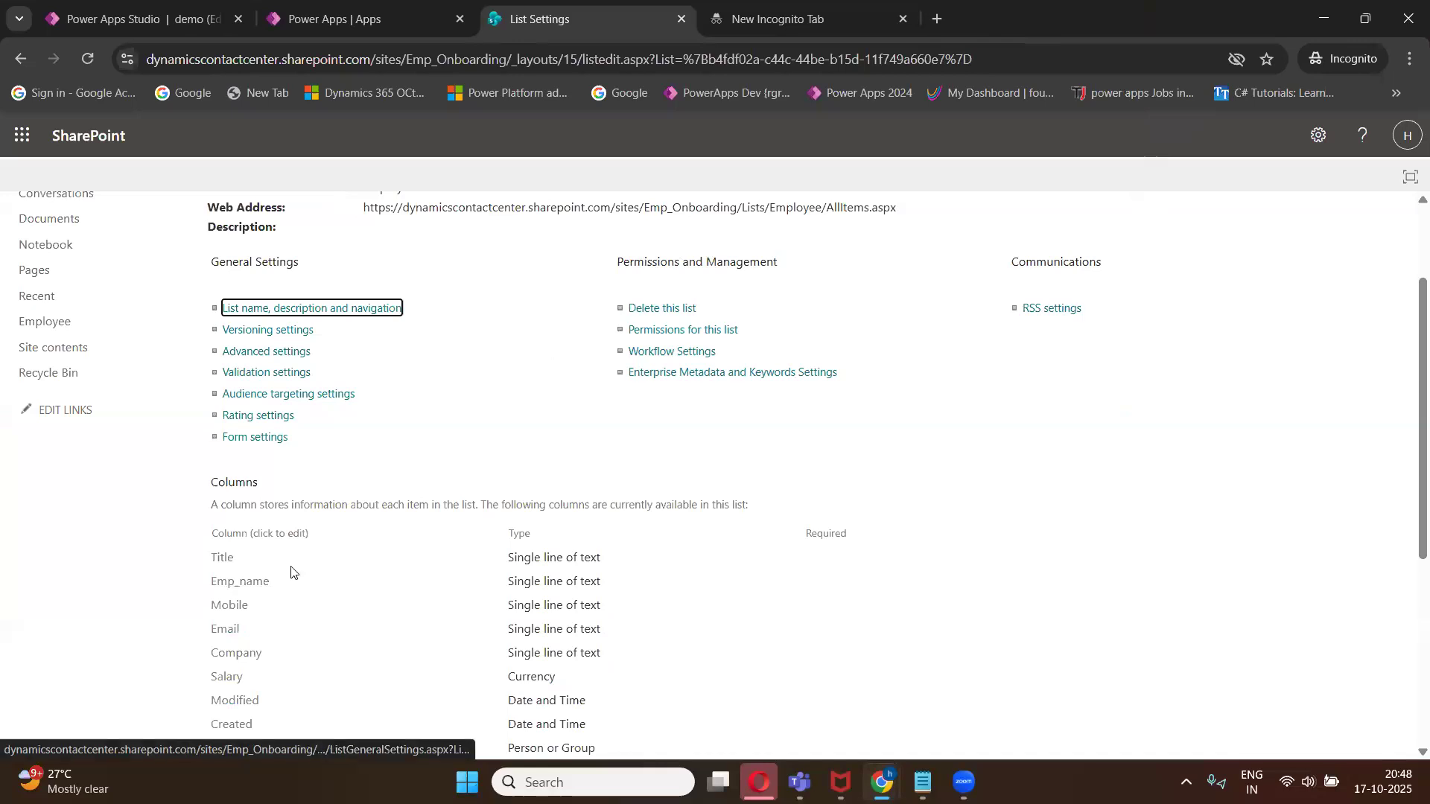
- Rename the list's Title column to Emp_Id
{"action": "scroll", "coordinate": [291, 572], "scroll_direction": "down", "scroll_amount": 3}
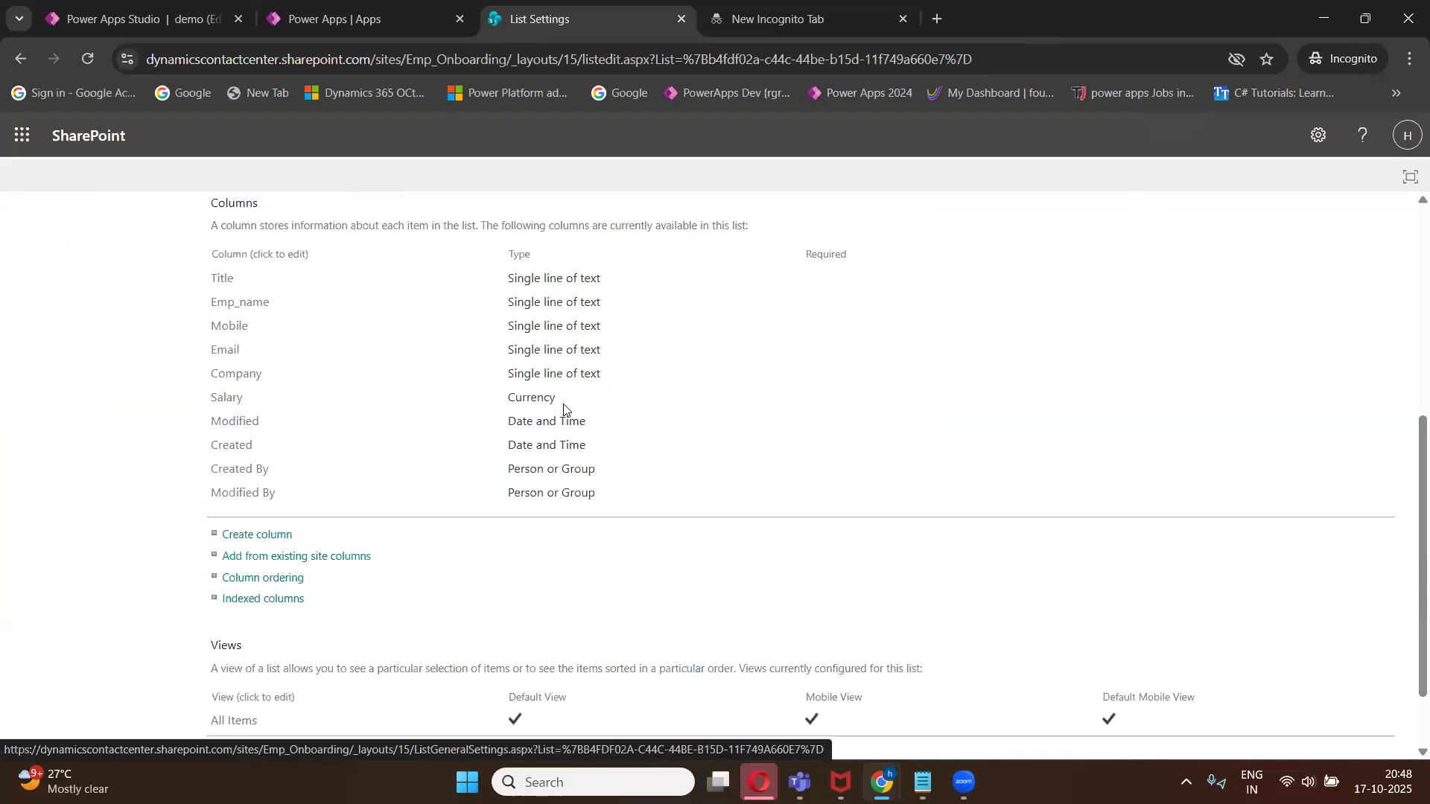
{"action": "scroll", "coordinate": [294, 414], "scroll_direction": "up", "scroll_amount": 2}
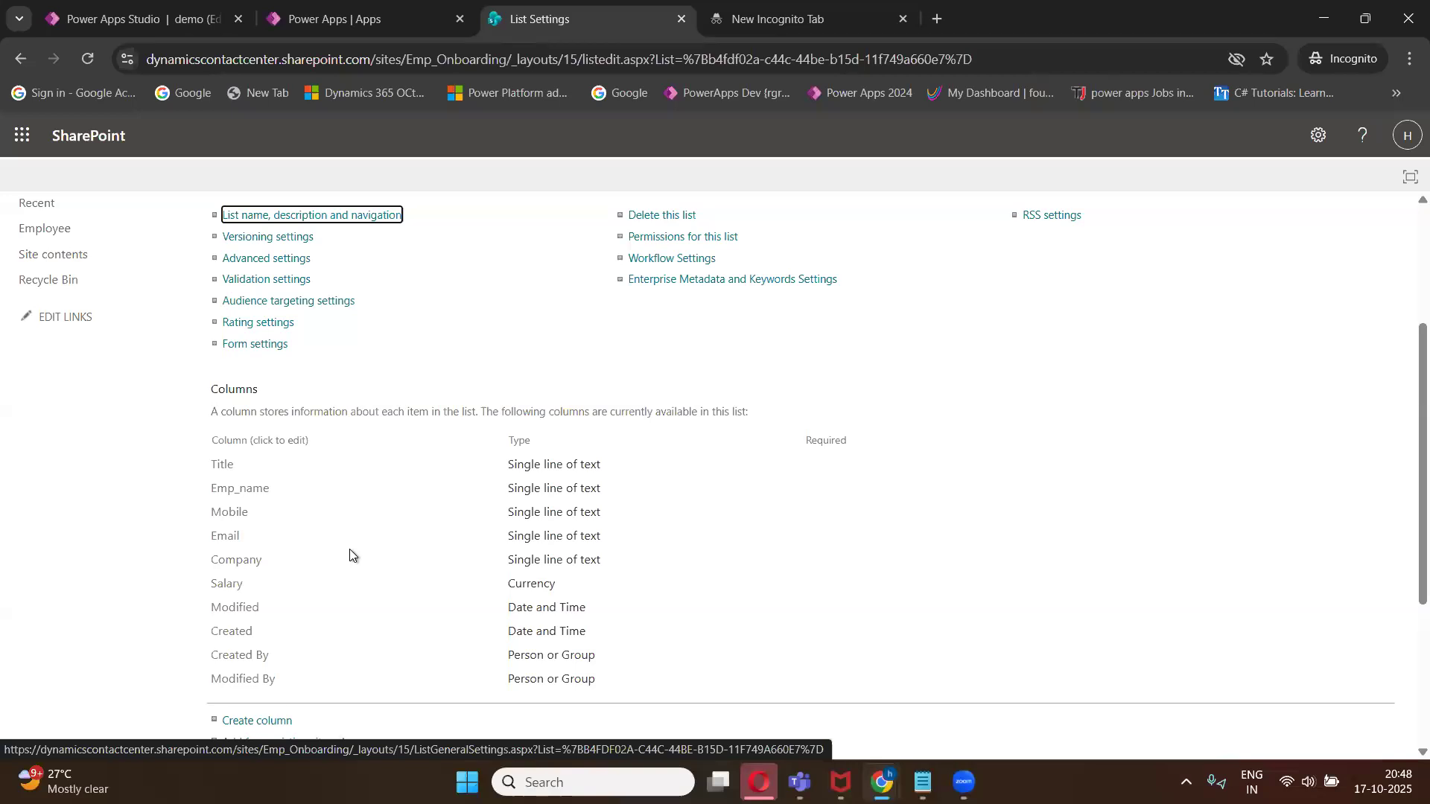
{"action": "left_click", "coordinate": [229, 472]}
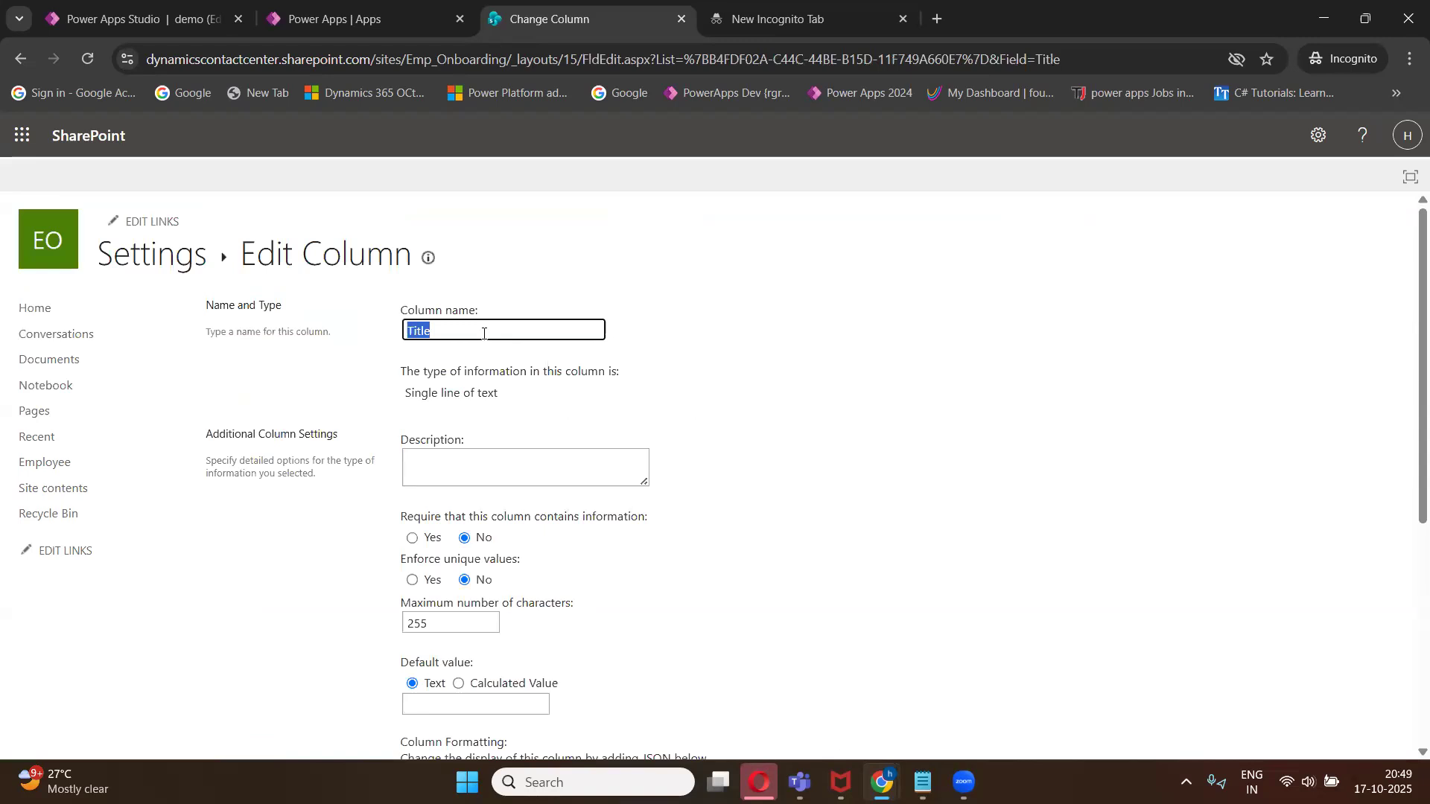
{"action": "key", "text": "BackSpace"}
{"action": "type", "text": "Emp_Id"}
{"action": "scroll", "coordinate": [1229, 533], "scroll_direction": "down", "scroll_amount": 5}
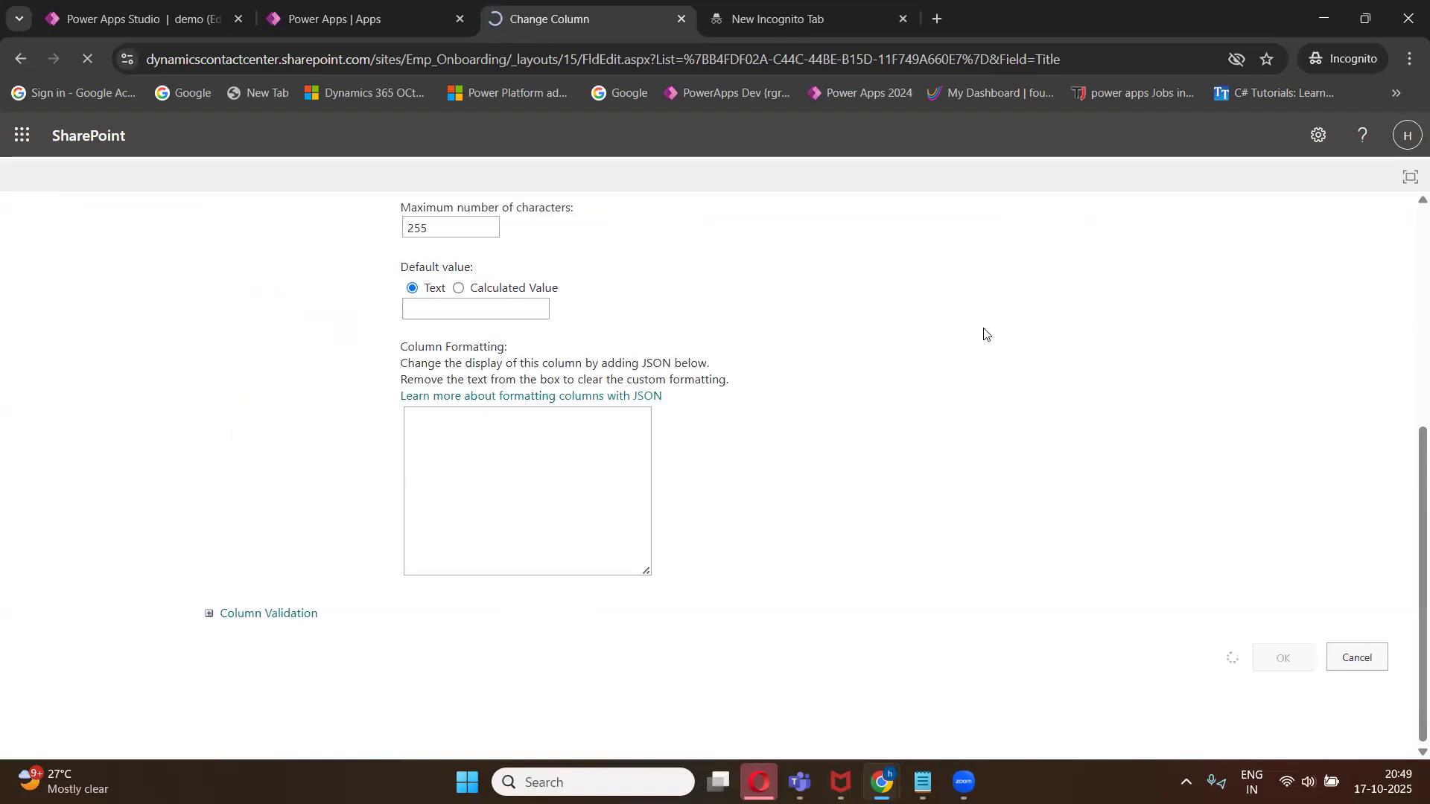
{"action": "left_click", "coordinate": [149, 264]}
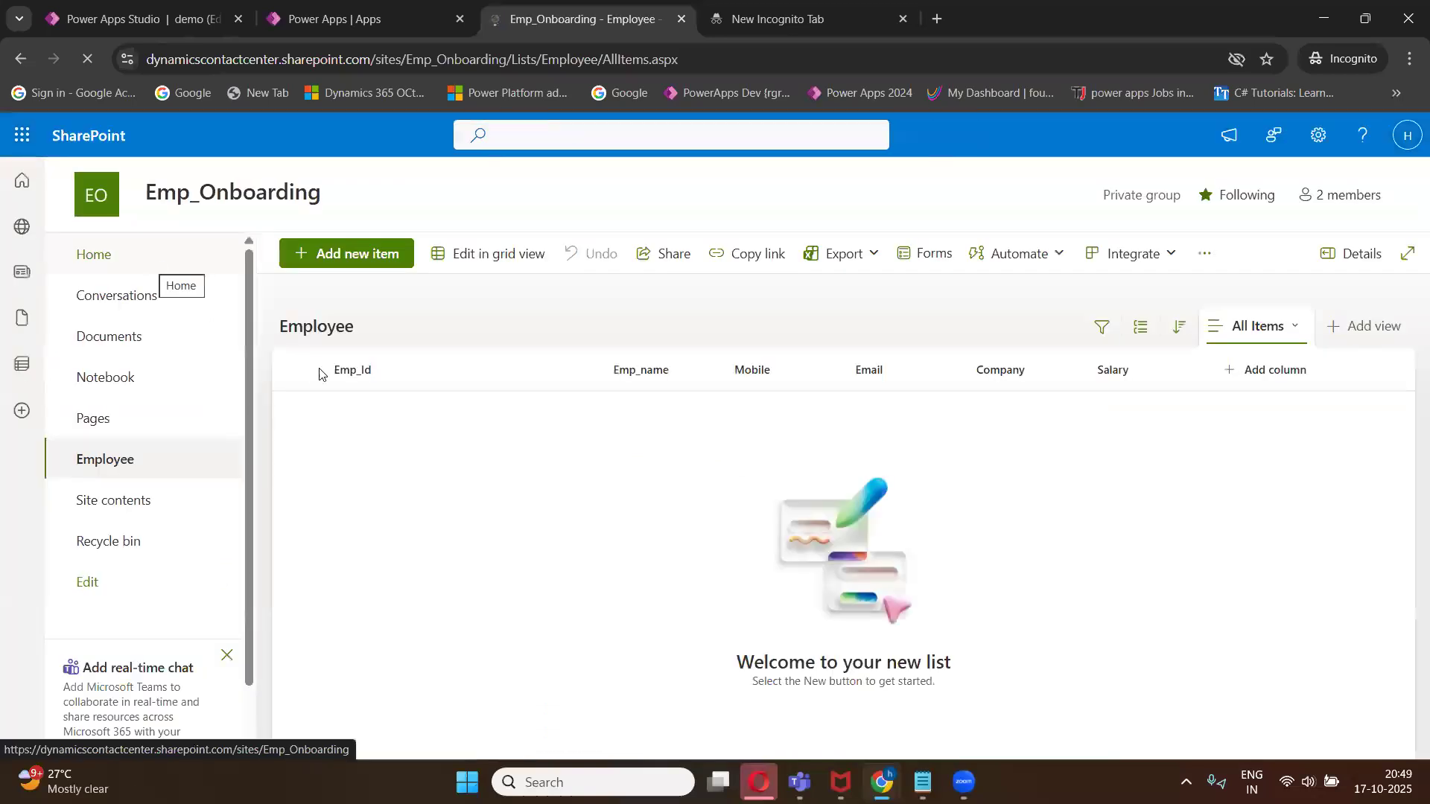
{"action": "left_click_drag", "start_coordinate": [598, 361], "coordinate": [508, 365]}
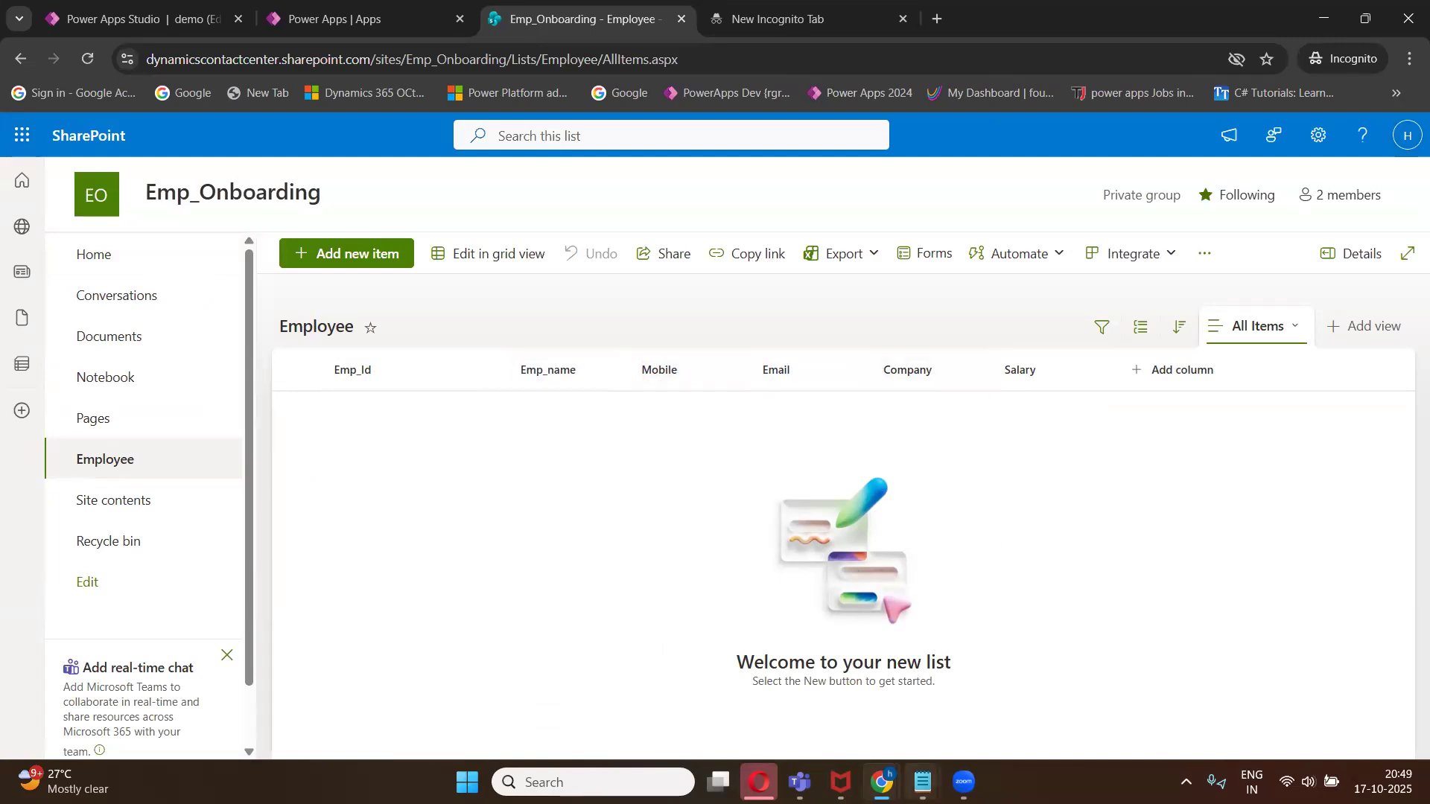
- Number the site name line 1 and the list name line 2 in the notes
{"action": "left_click", "coordinate": [923, 782]}
{"action": "left_click", "coordinate": [857, 689]}
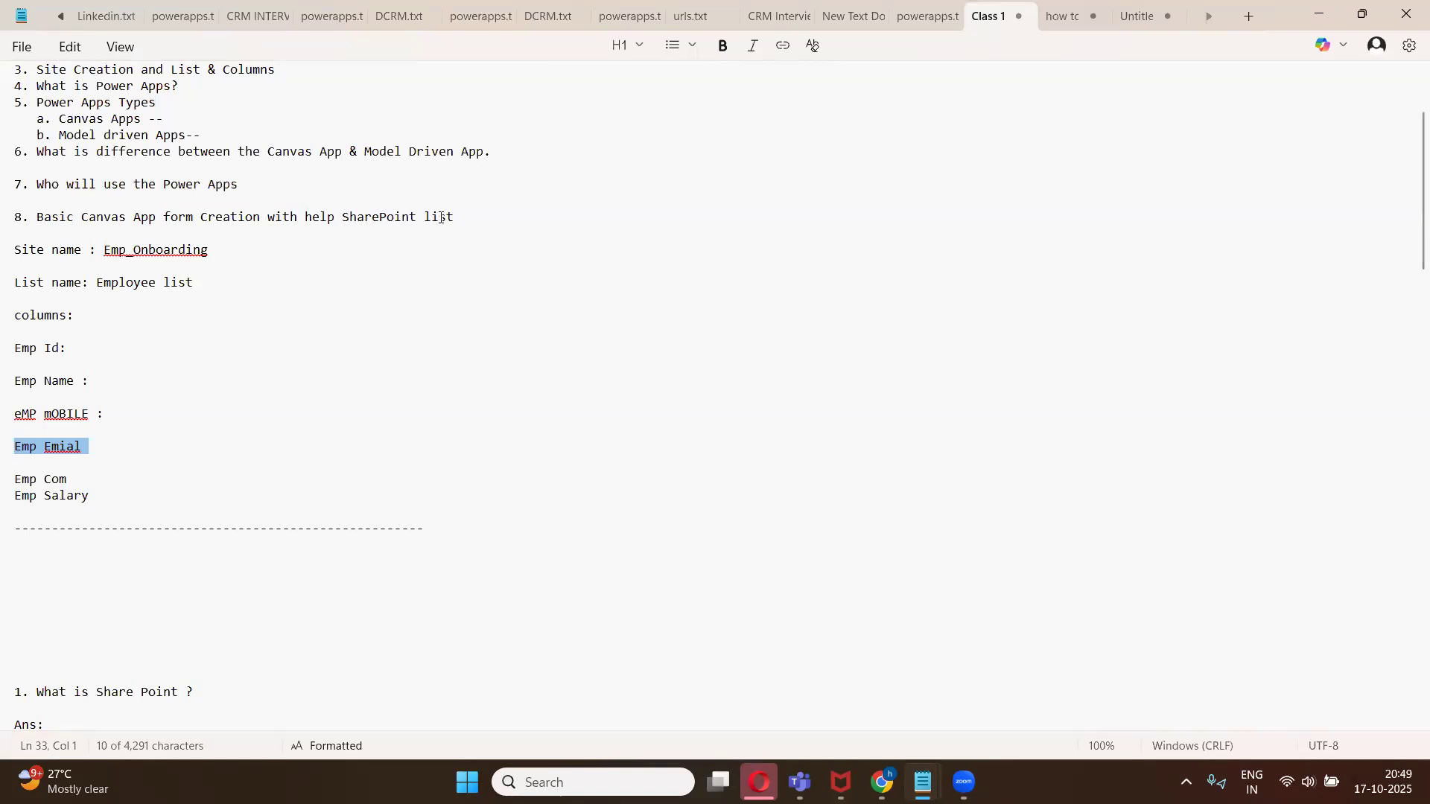
{"action": "left_click", "coordinate": [219, 250]}
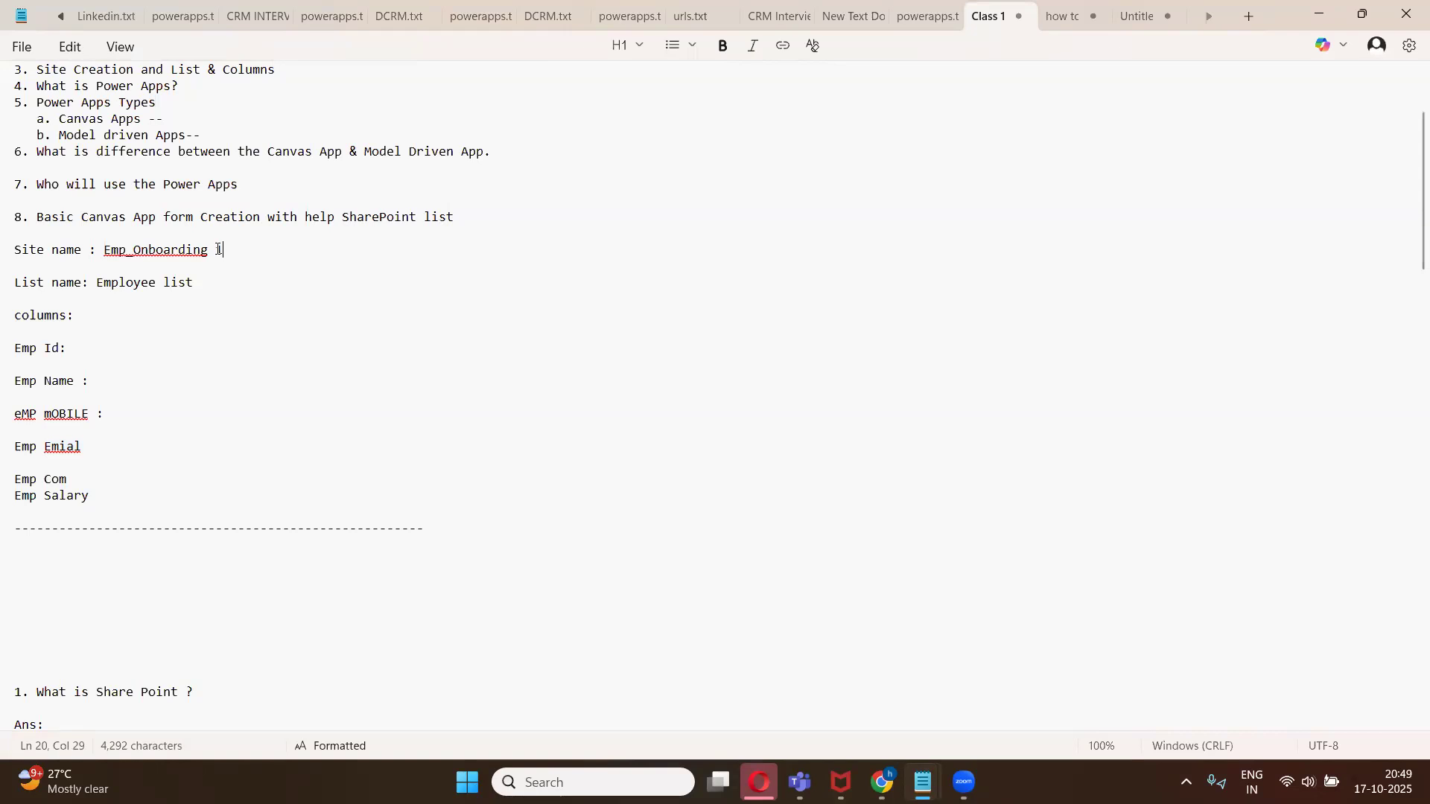
{"action": "type", "text": "2"}
- Mark the columns line in the notes with 3s and minimize the notes
{"action": "left_click", "coordinate": [188, 316]}
{"action": "type", "text": "333"}
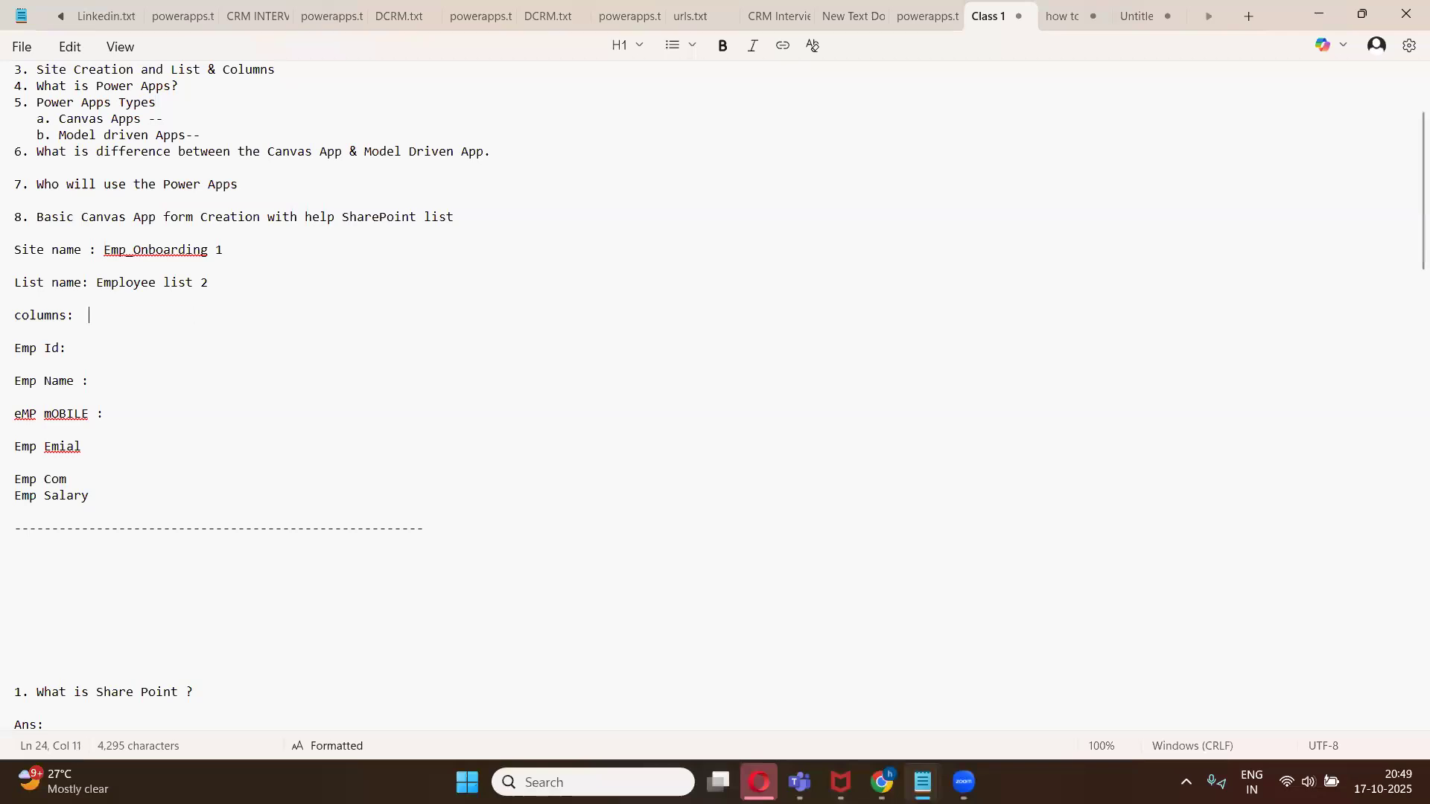
{"action": "type", "text": "3"}
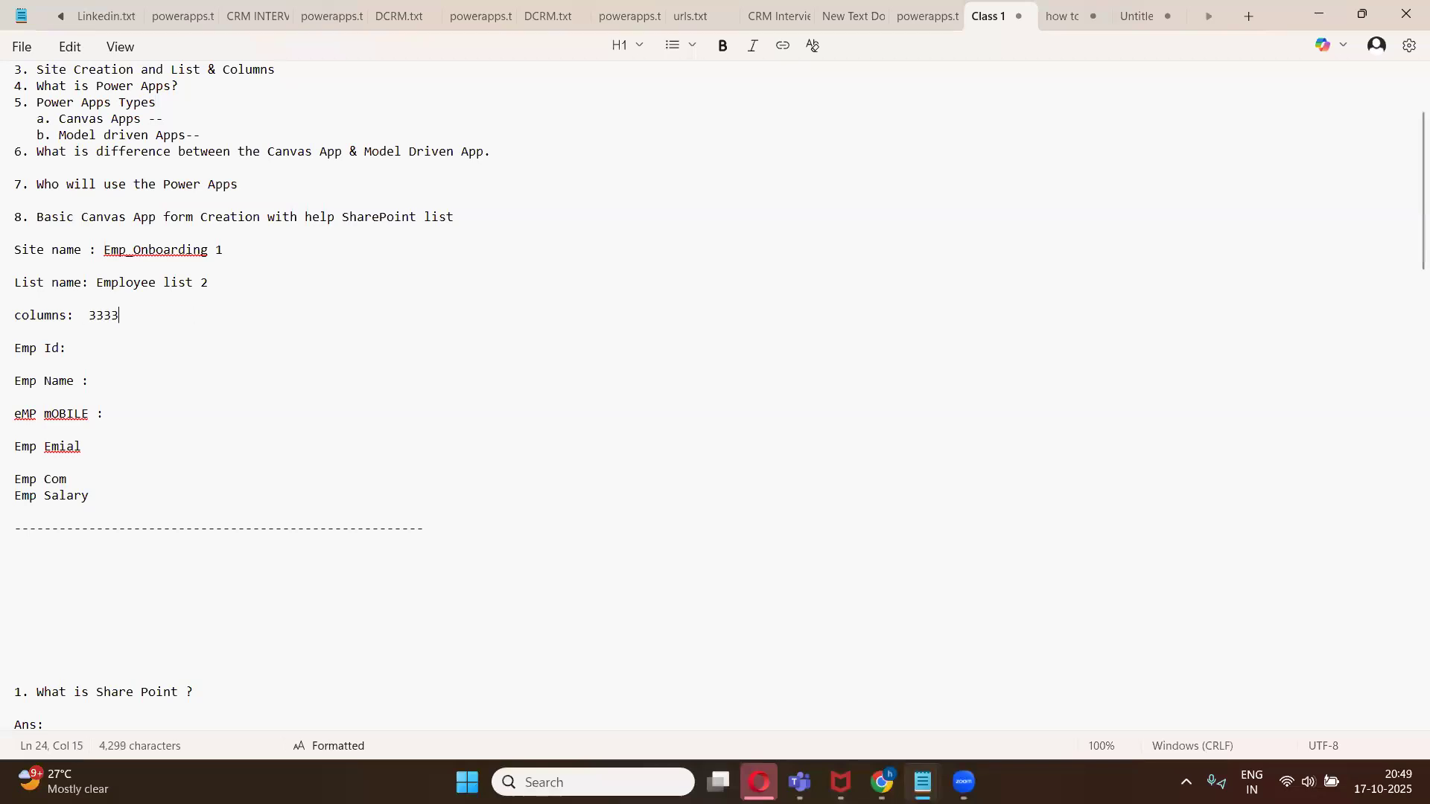
{"action": "type", "text": "33"}
{"action": "left_click", "coordinate": [1312, 18]}
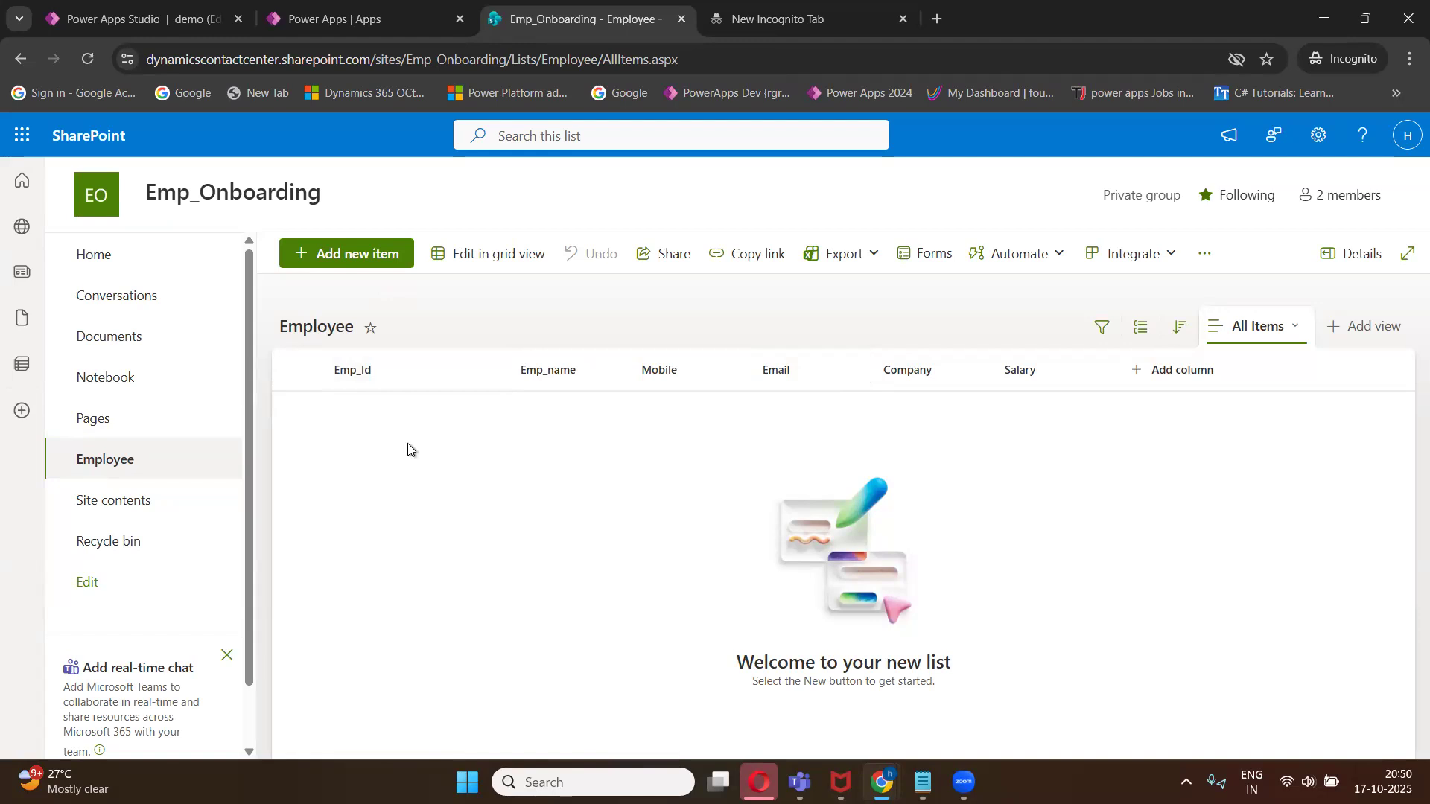
- Start a new Employee item with Emp_Id Emp001 and enter the employee's name
{"action": "left_click", "coordinate": [364, 260]}
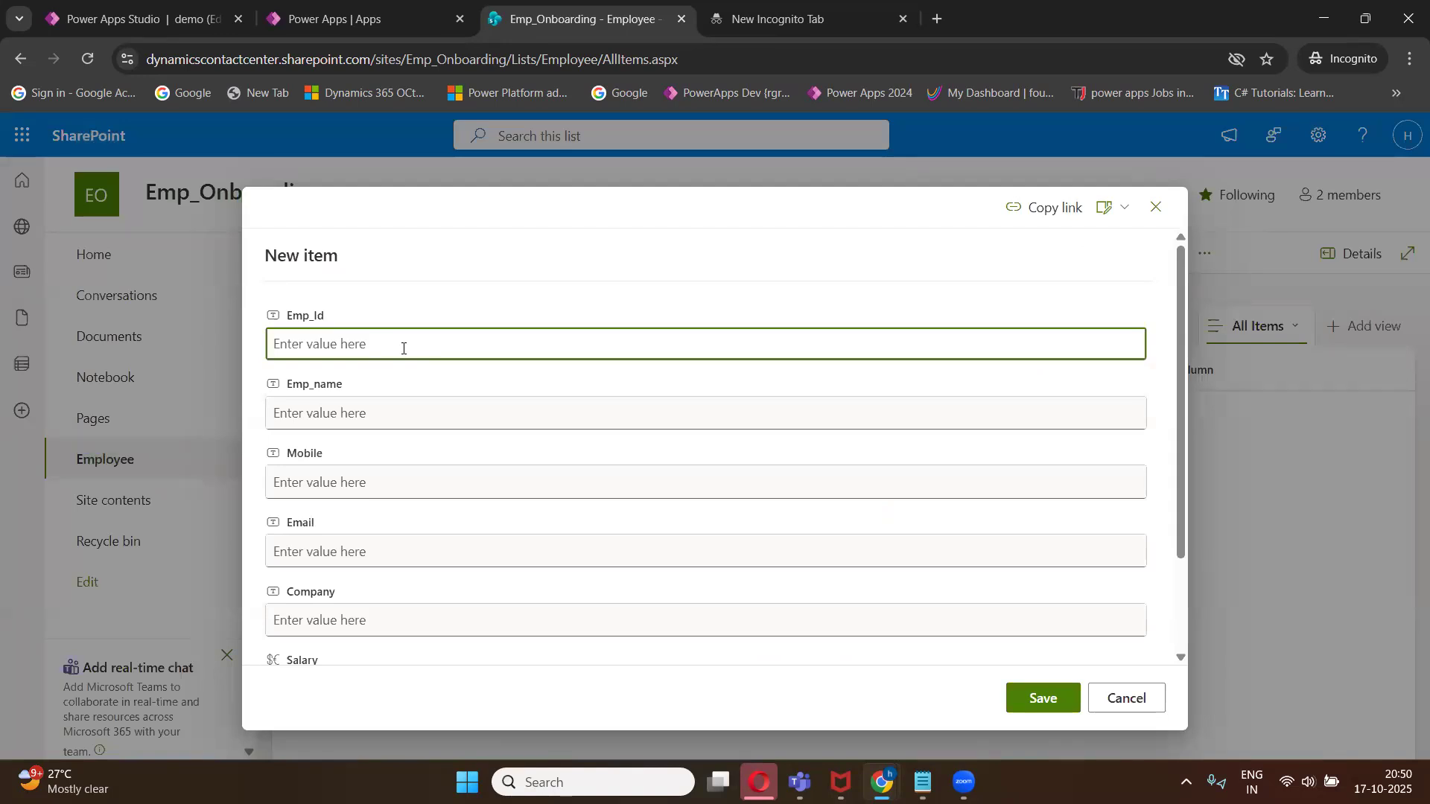
{"action": "type", "text": "Emp"}
{"action": "type", "text": "_"}
{"action": "type", "text": "001"}
{"action": "left_click", "coordinate": [362, 425]}
{"action": "type", "text": "Srinivas"}
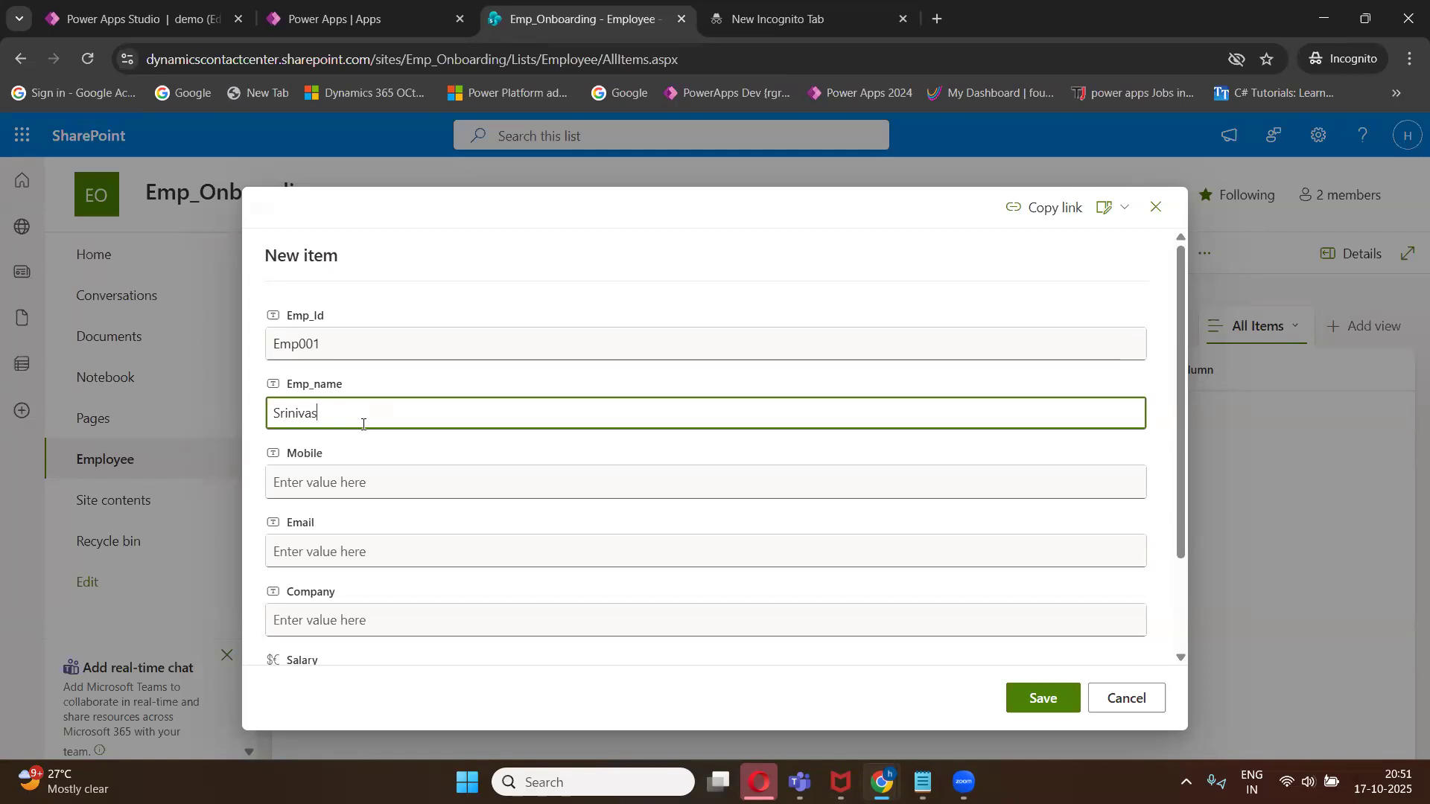
- Enter the employee's mobile number and e-mail address in the new item
{"action": "left_click", "coordinate": [359, 488]}
{"action": "left_click", "coordinate": [352, 546]}
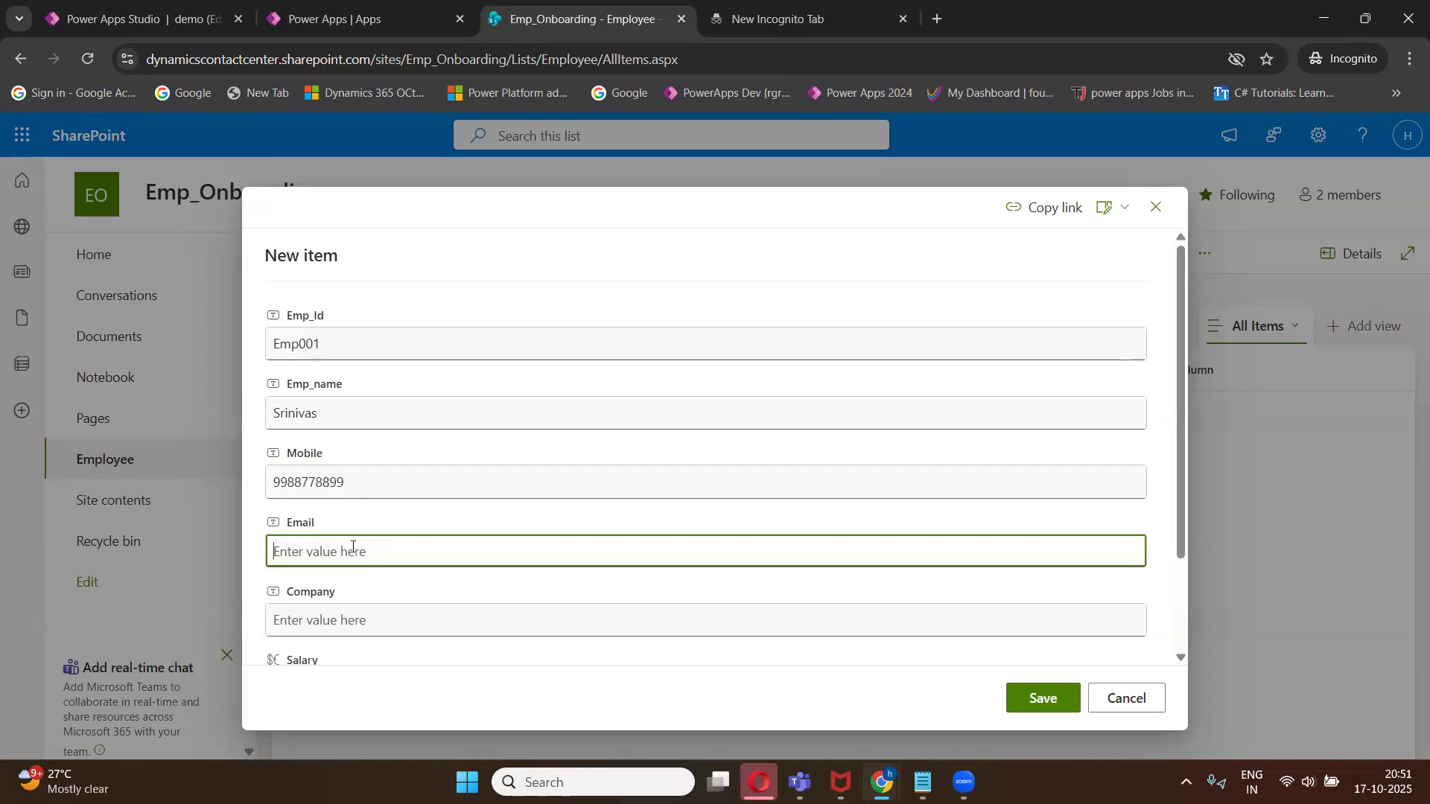
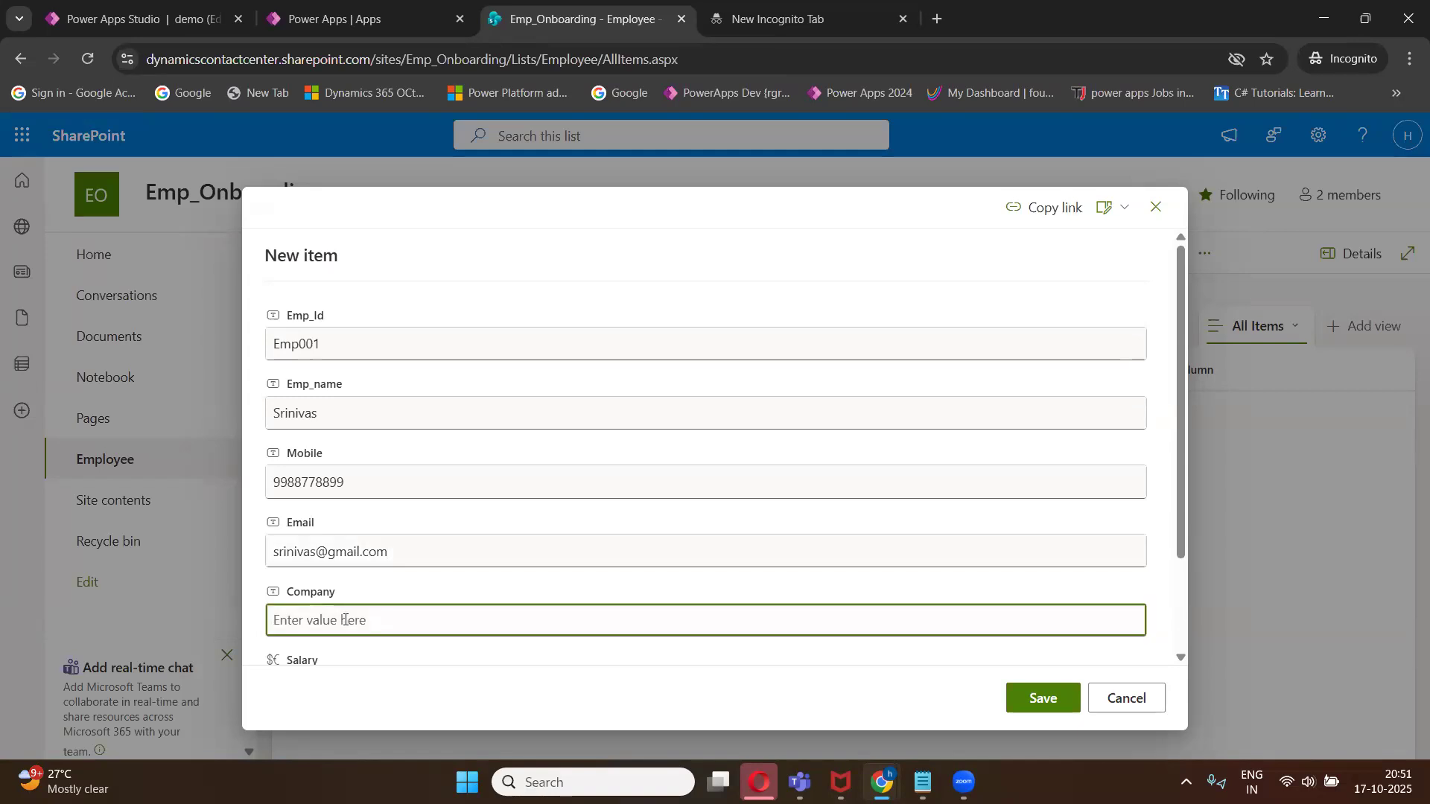
- Set the item's Company to Infosys and Salary to 50000, then save it
{"action": "type", "text": "Infosys"}
{"action": "scroll", "coordinate": [588, 392], "scroll_direction": "down", "scroll_amount": 2}
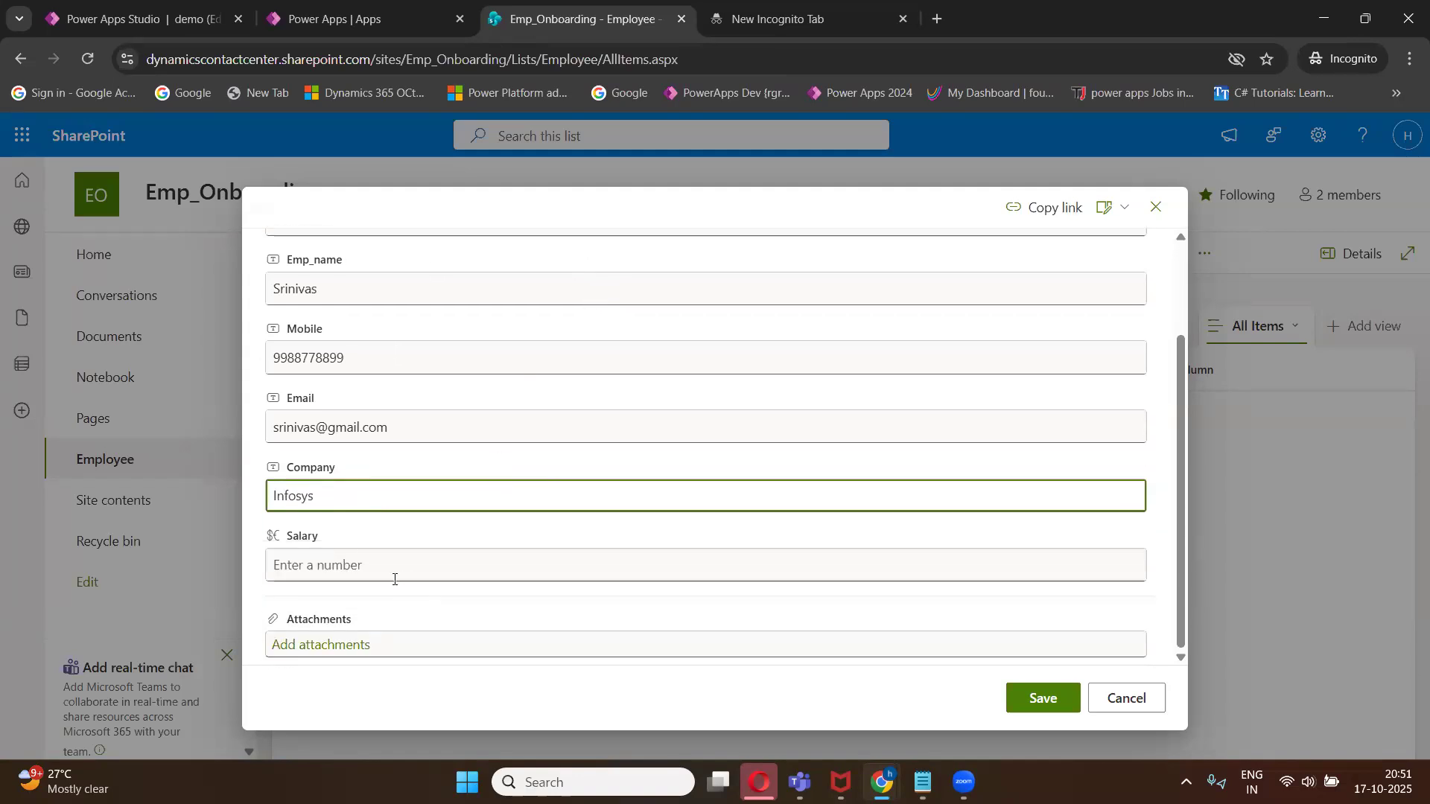
{"action": "left_click", "coordinate": [394, 566]}
{"action": "type", "text": "50000"}
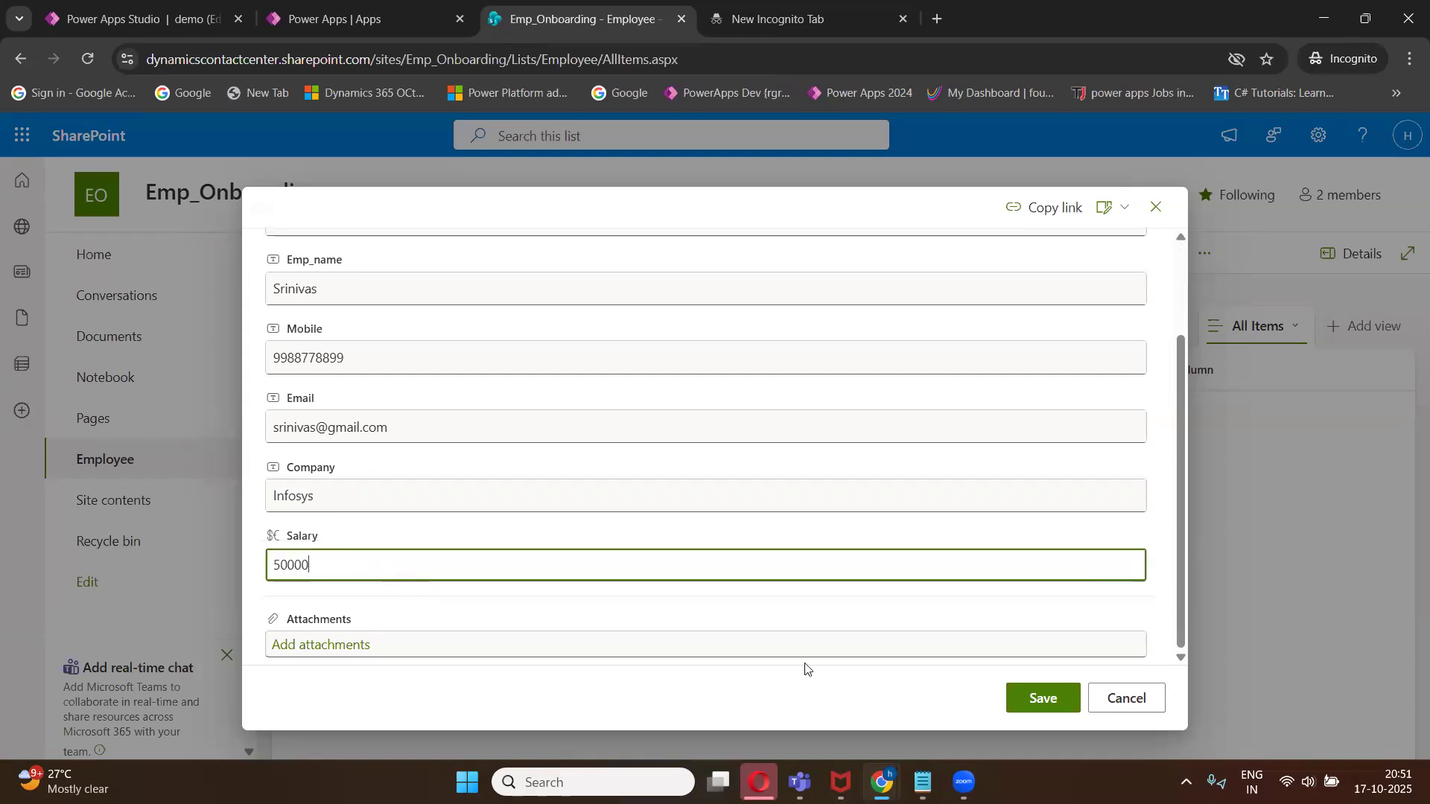
{"action": "left_click", "coordinate": [1031, 705]}
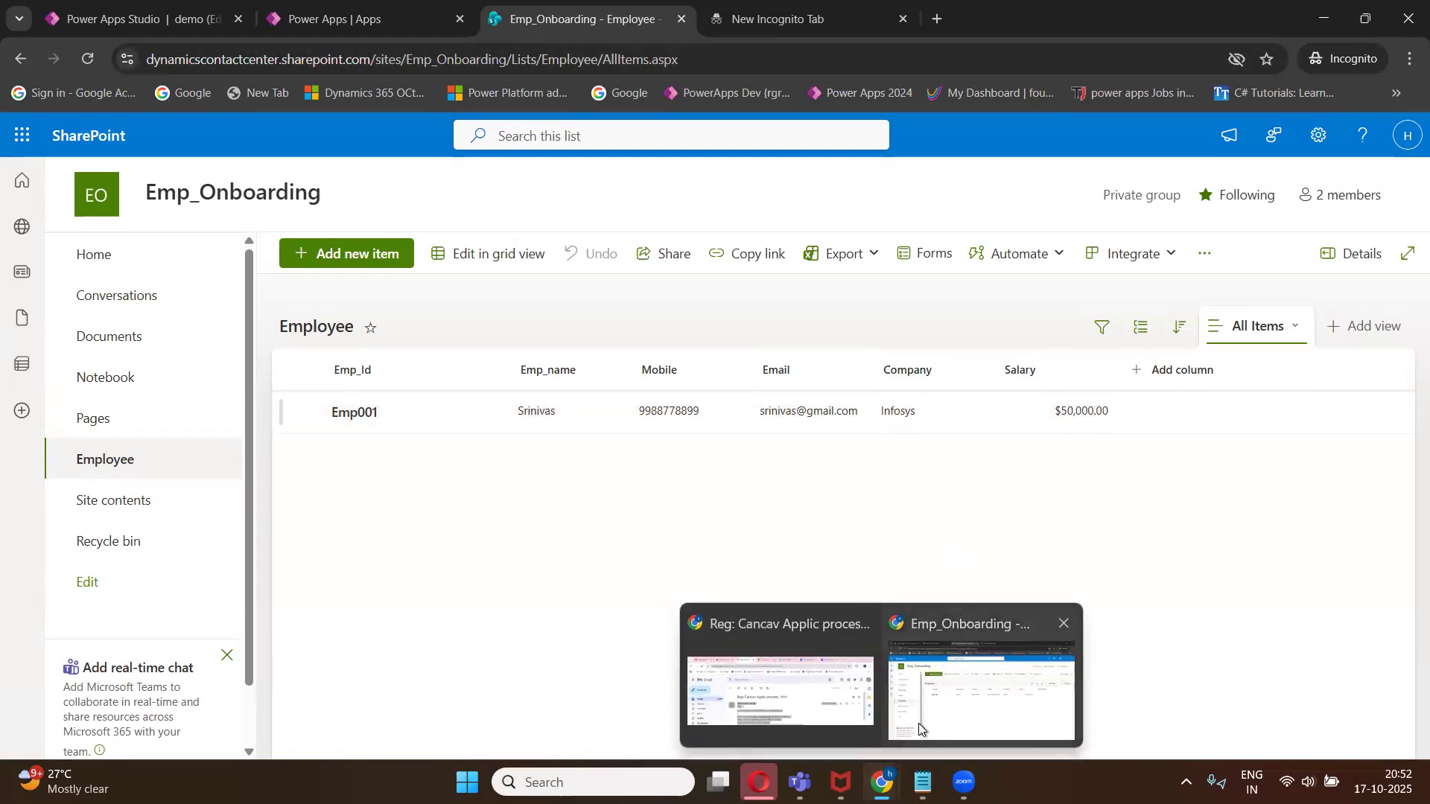
- Switch to the Power Apps apps page and maximize the browser window
{"action": "double_click", "coordinate": [1268, 24]}
{"action": "left_click", "coordinate": [632, 101]}
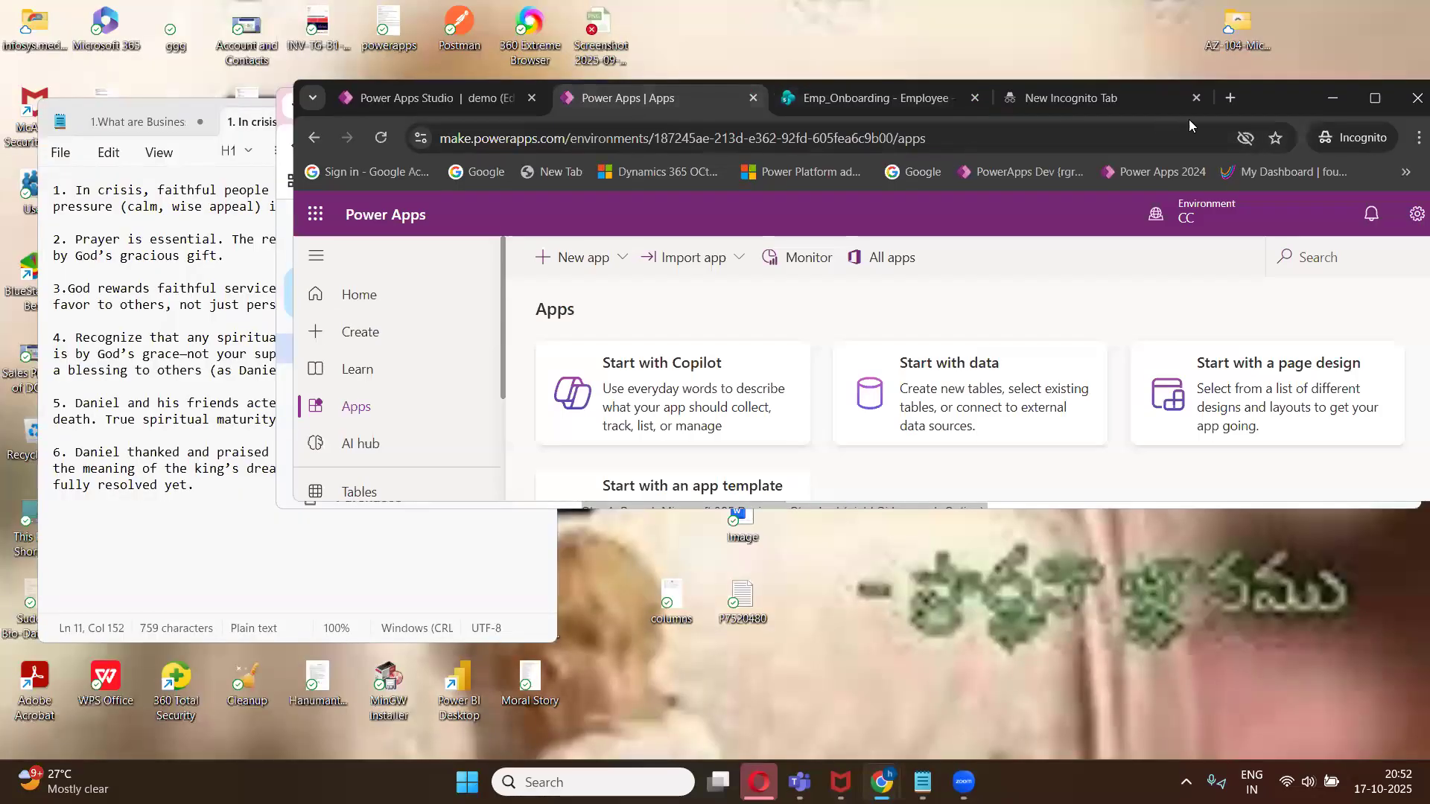
{"action": "left_click", "coordinate": [1375, 98]}
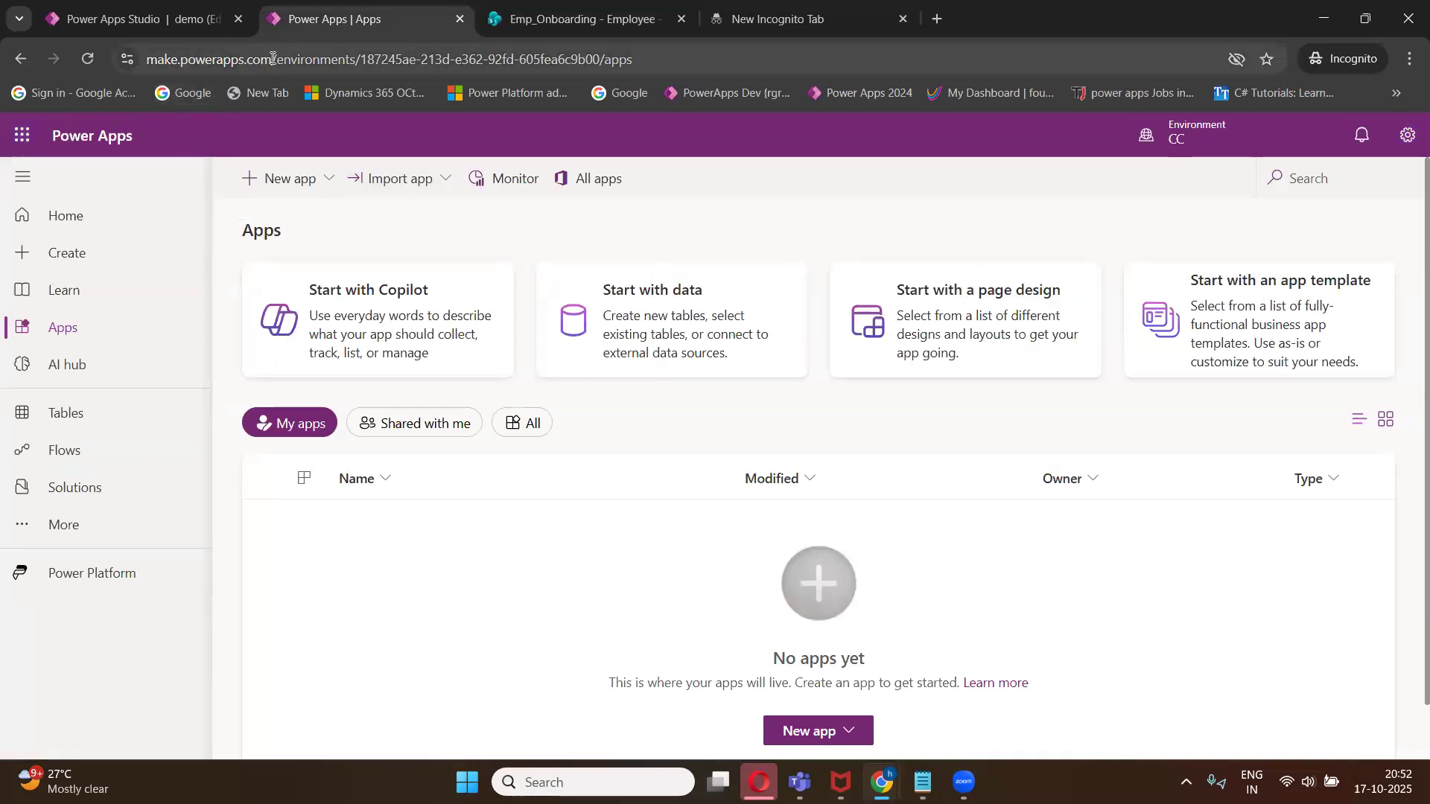
- Switch to the Class 1 notes and scroll through the SharePoint and Power Apps sections
{"action": "left_click_drag", "start_coordinate": [239, 58], "coordinate": [150, 72]}
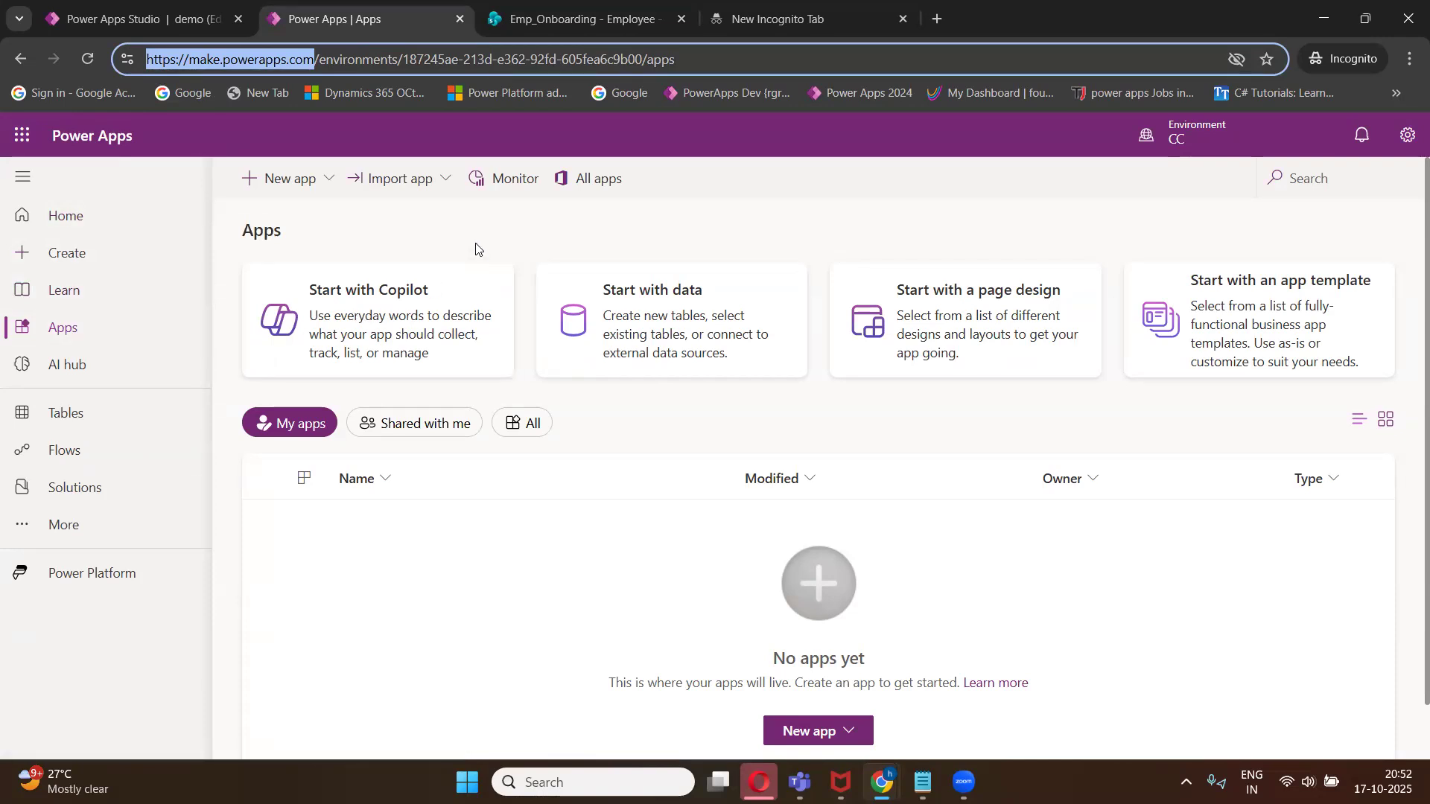
{"action": "left_click", "coordinate": [923, 782]}
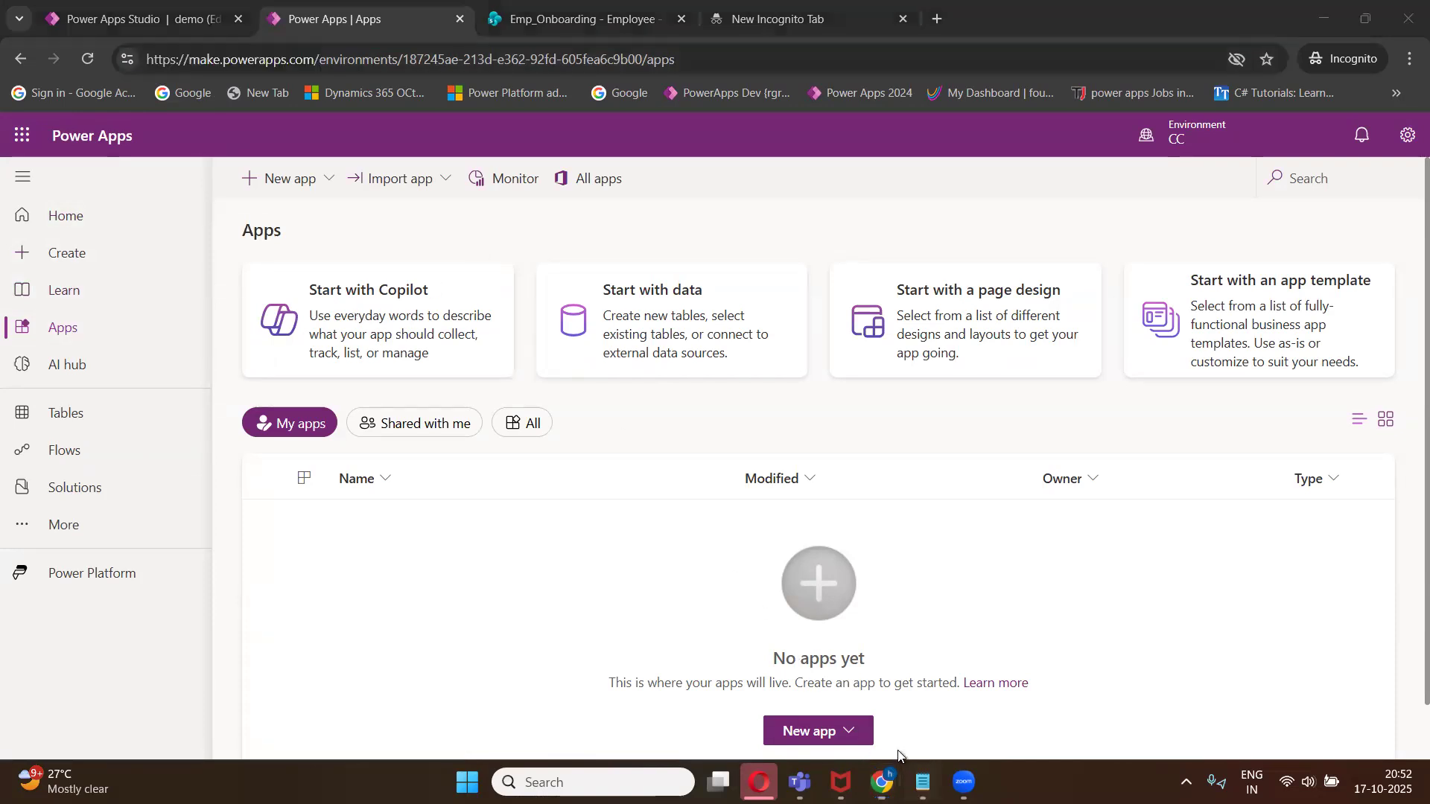
{"action": "left_click", "coordinate": [878, 710]}
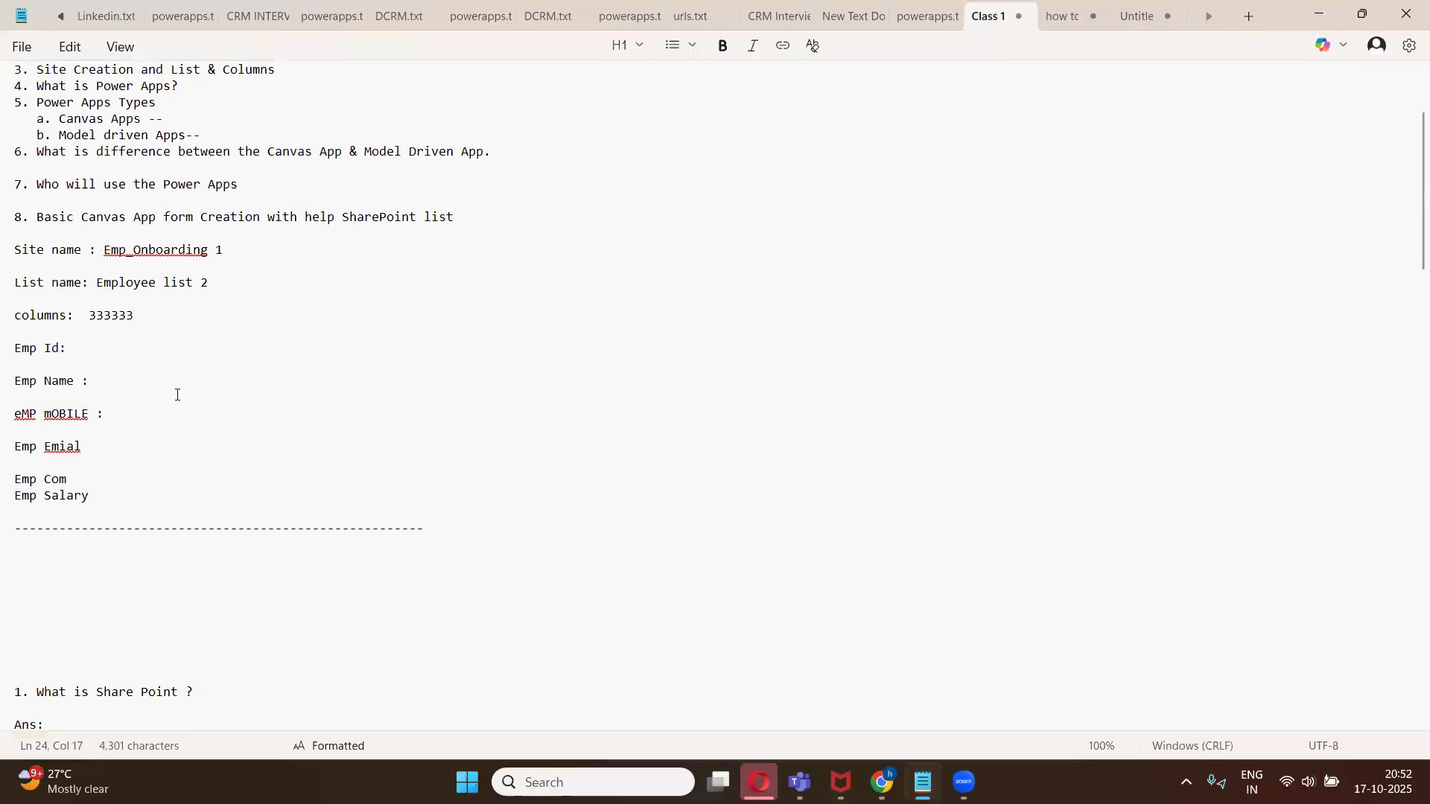
{"action": "scroll", "coordinate": [178, 395], "scroll_direction": "down", "scroll_amount": 1}
{"action": "scroll", "coordinate": [177, 395], "scroll_direction": "up", "scroll_amount": 4}
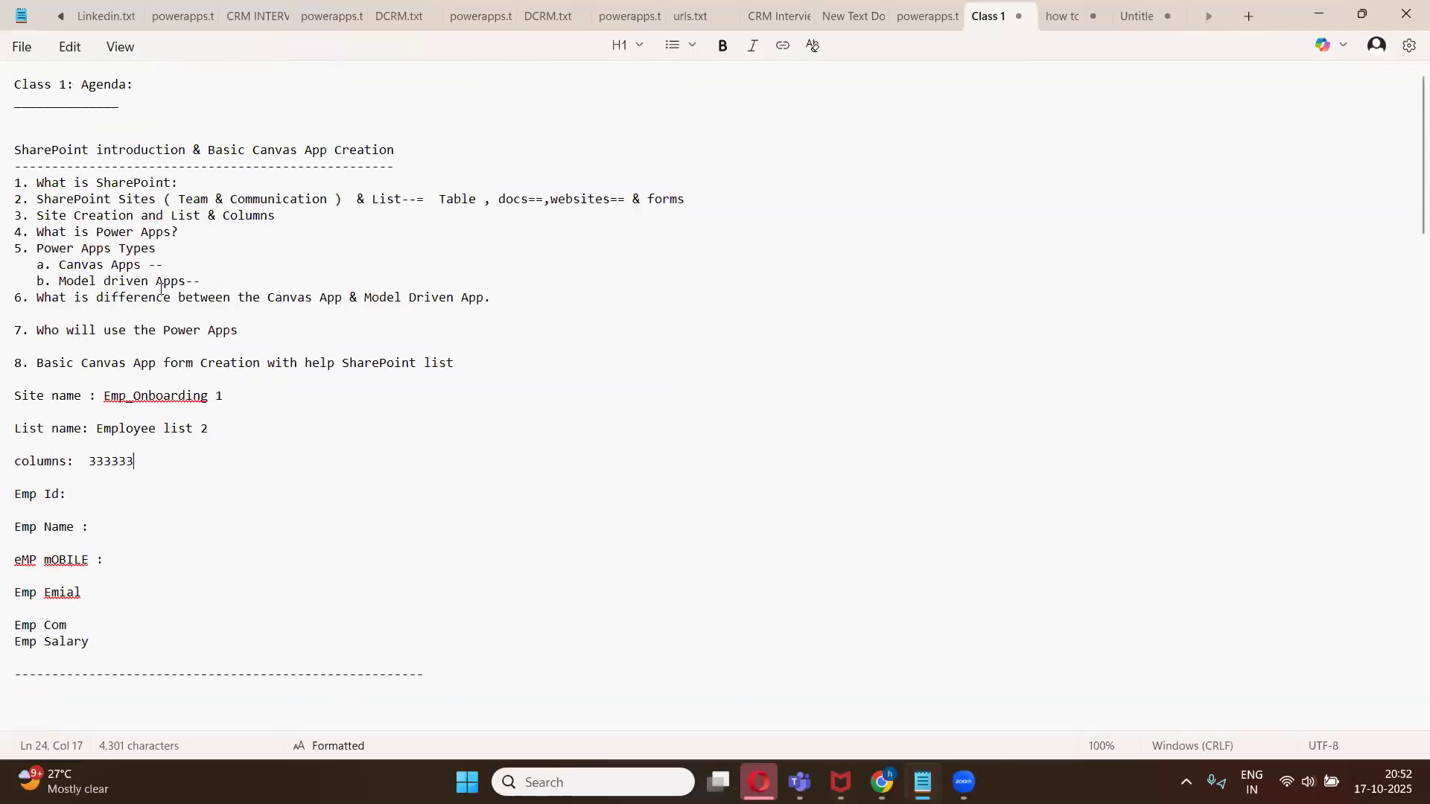
{"action": "scroll", "coordinate": [133, 314], "scroll_direction": "down", "scroll_amount": 13}
{"action": "scroll", "coordinate": [133, 314], "scroll_direction": "down", "scroll_amount": 7}
{"action": "scroll", "coordinate": [133, 315], "scroll_direction": "up", "scroll_amount": 8}
{"action": "scroll", "coordinate": [134, 316], "scroll_direction": "down", "scroll_amount": 13}
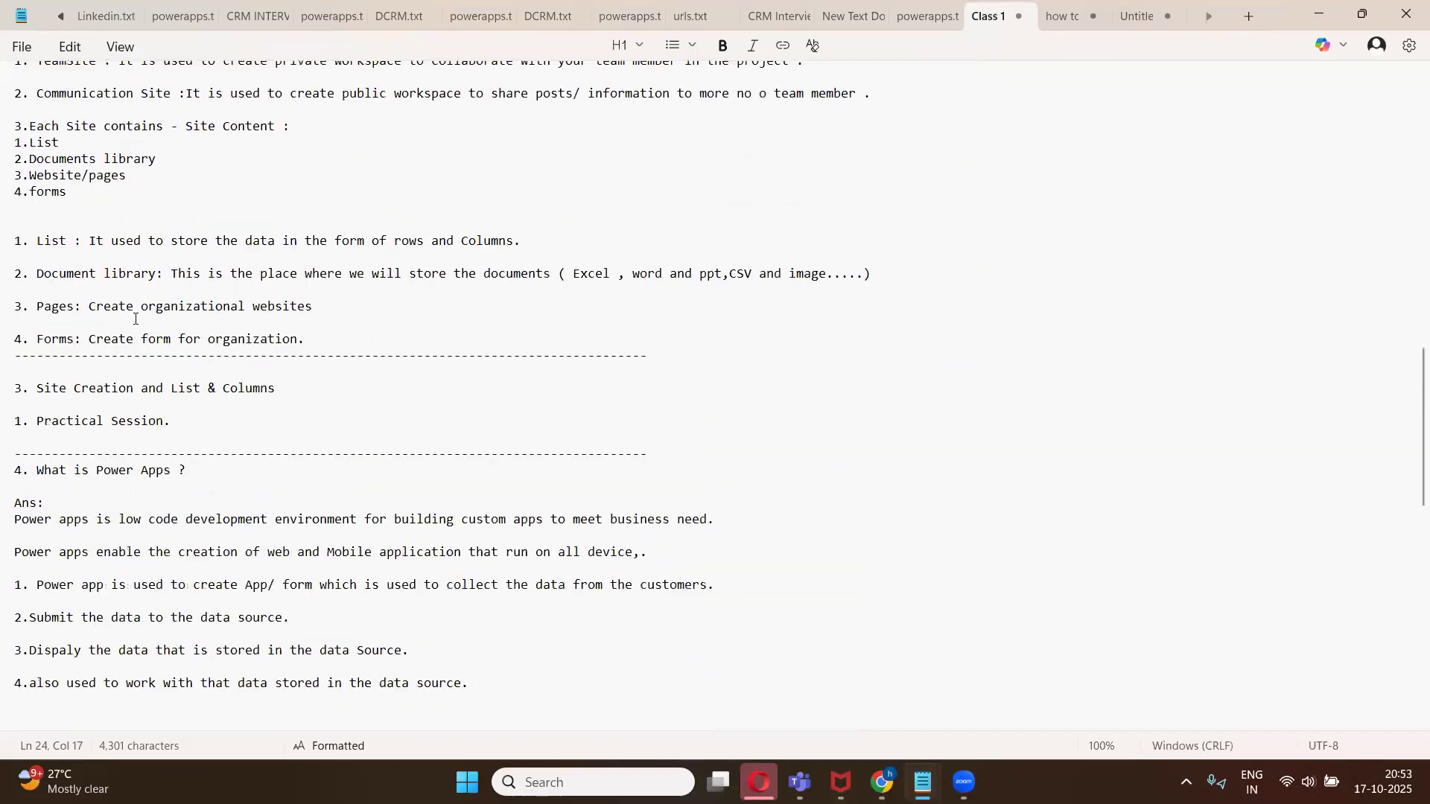
{"action": "scroll", "coordinate": [141, 350], "scroll_direction": "down", "scroll_amount": 5}
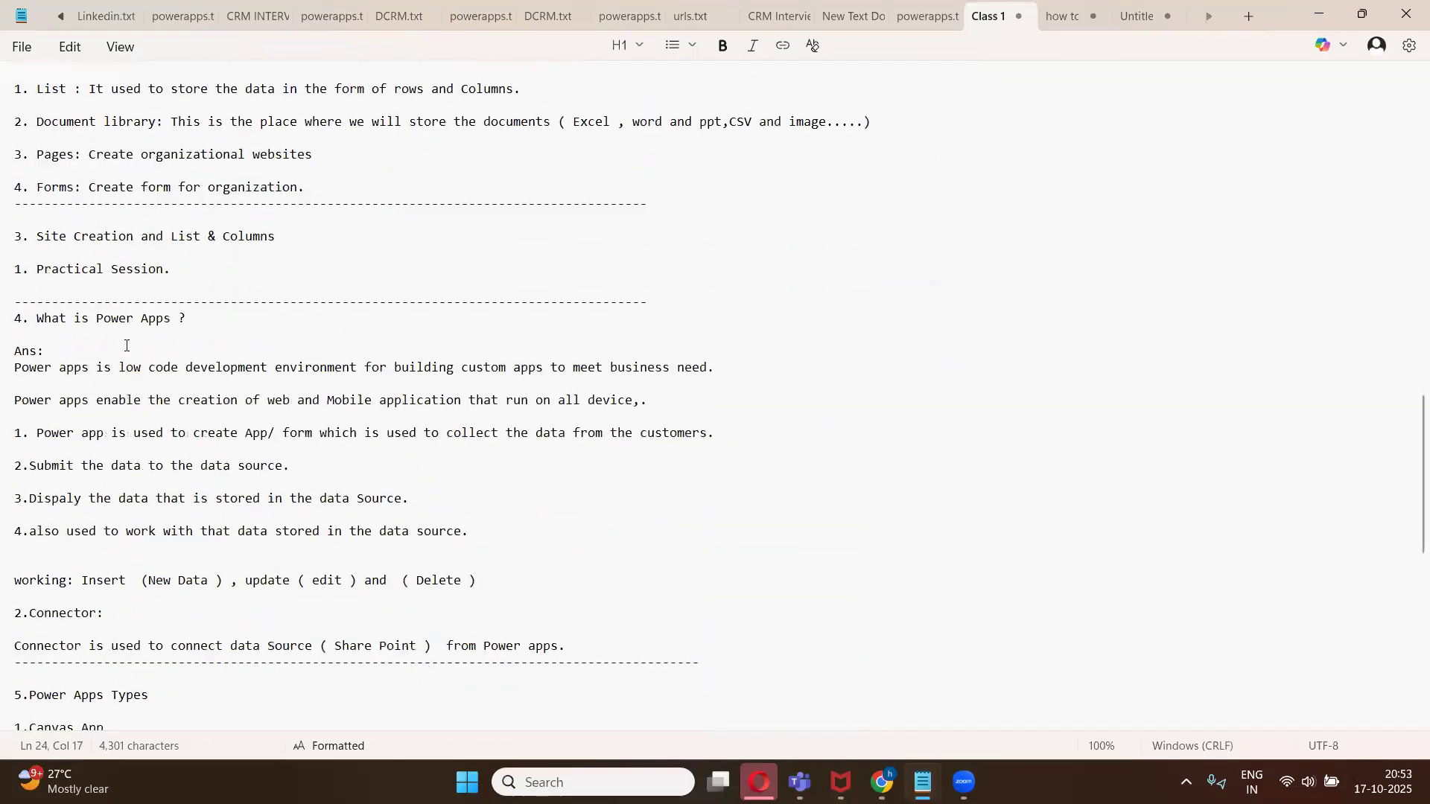
{"action": "scroll", "coordinate": [127, 346], "scroll_direction": "down", "scroll_amount": 5}
{"action": "scroll", "coordinate": [144, 496], "scroll_direction": "down", "scroll_amount": 3}
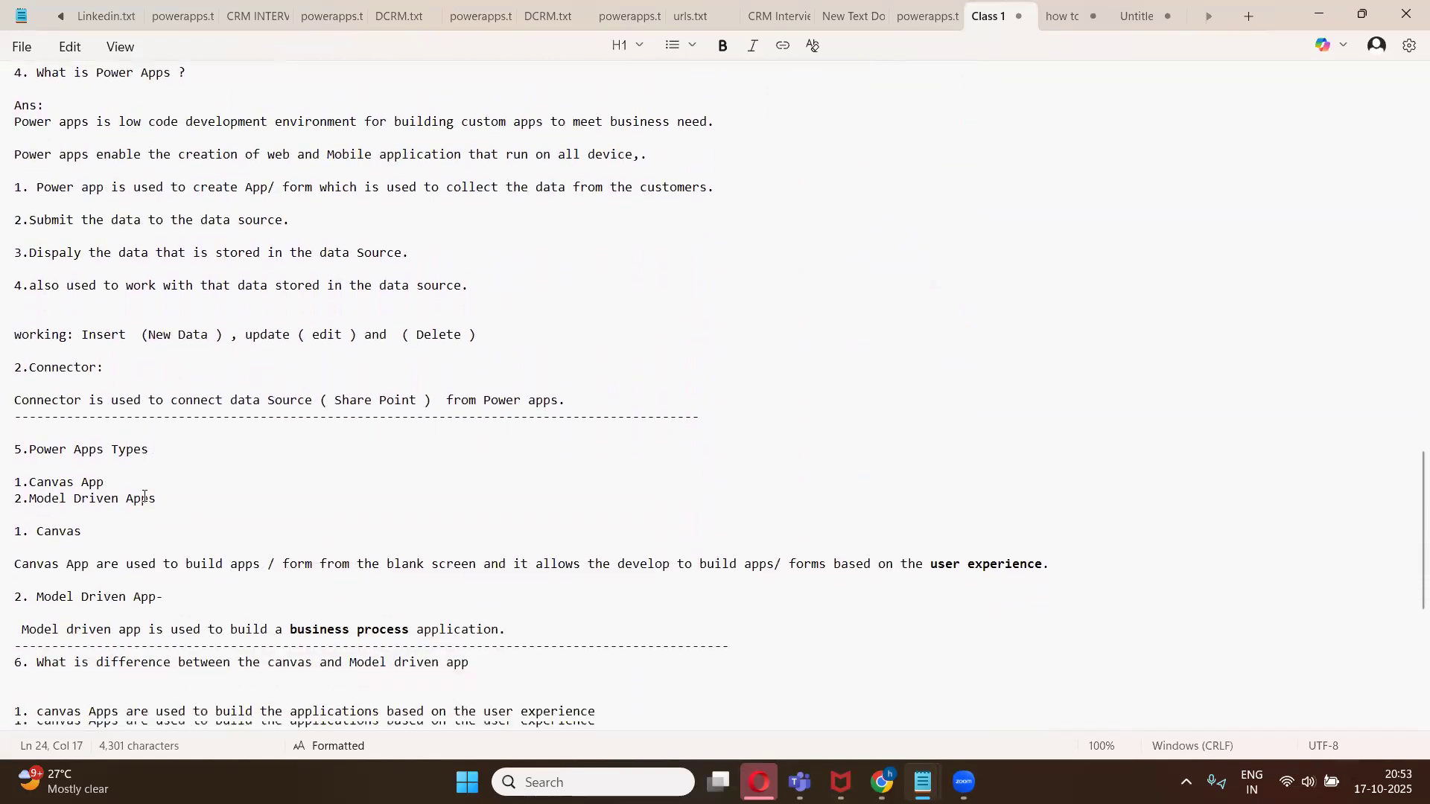
- Highlight the Power Apps types and the key phrases describing canvas and model-driven apps in the notes
{"action": "left_click_drag", "start_coordinate": [158, 505], "coordinate": [12, 447]}
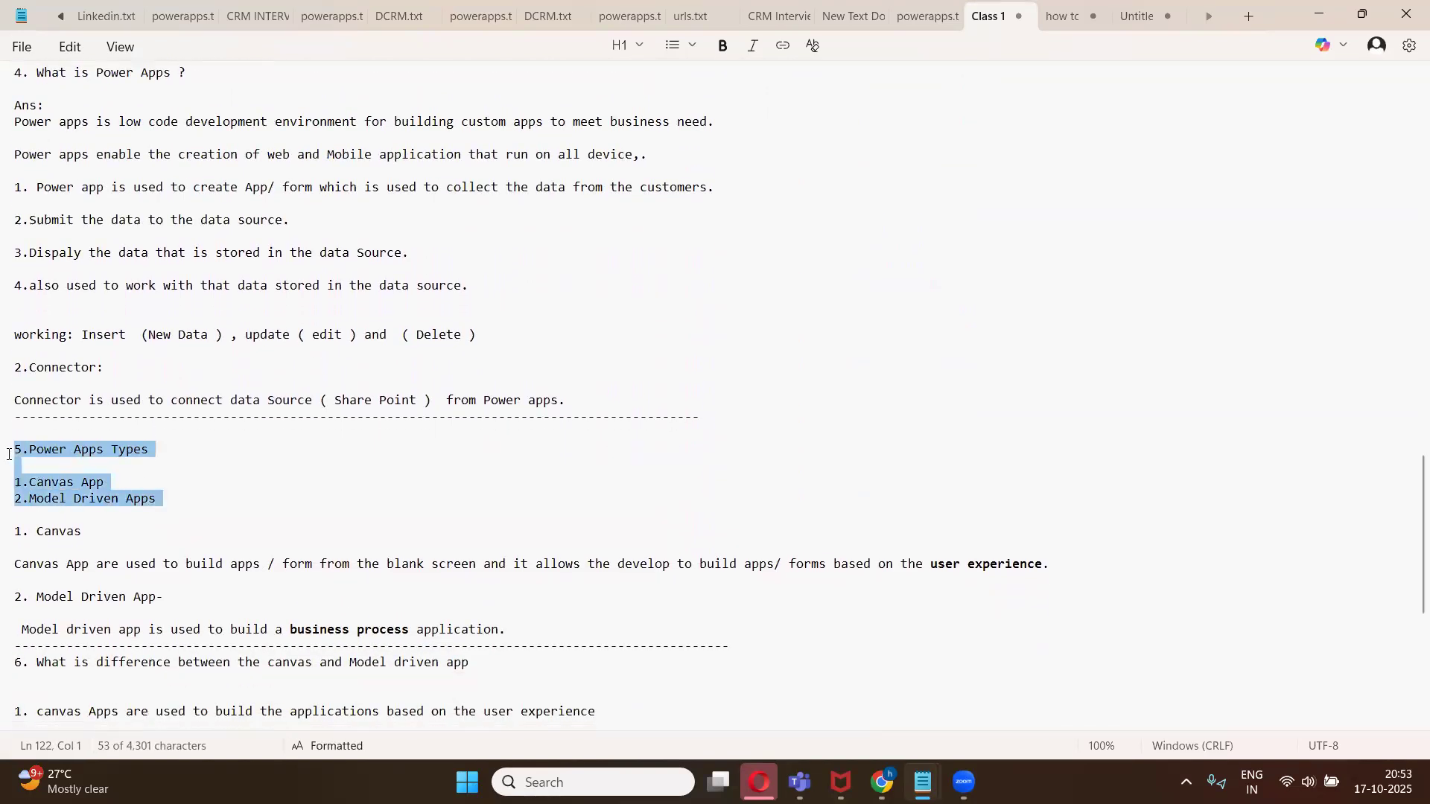
{"action": "left_click", "coordinate": [196, 484]}
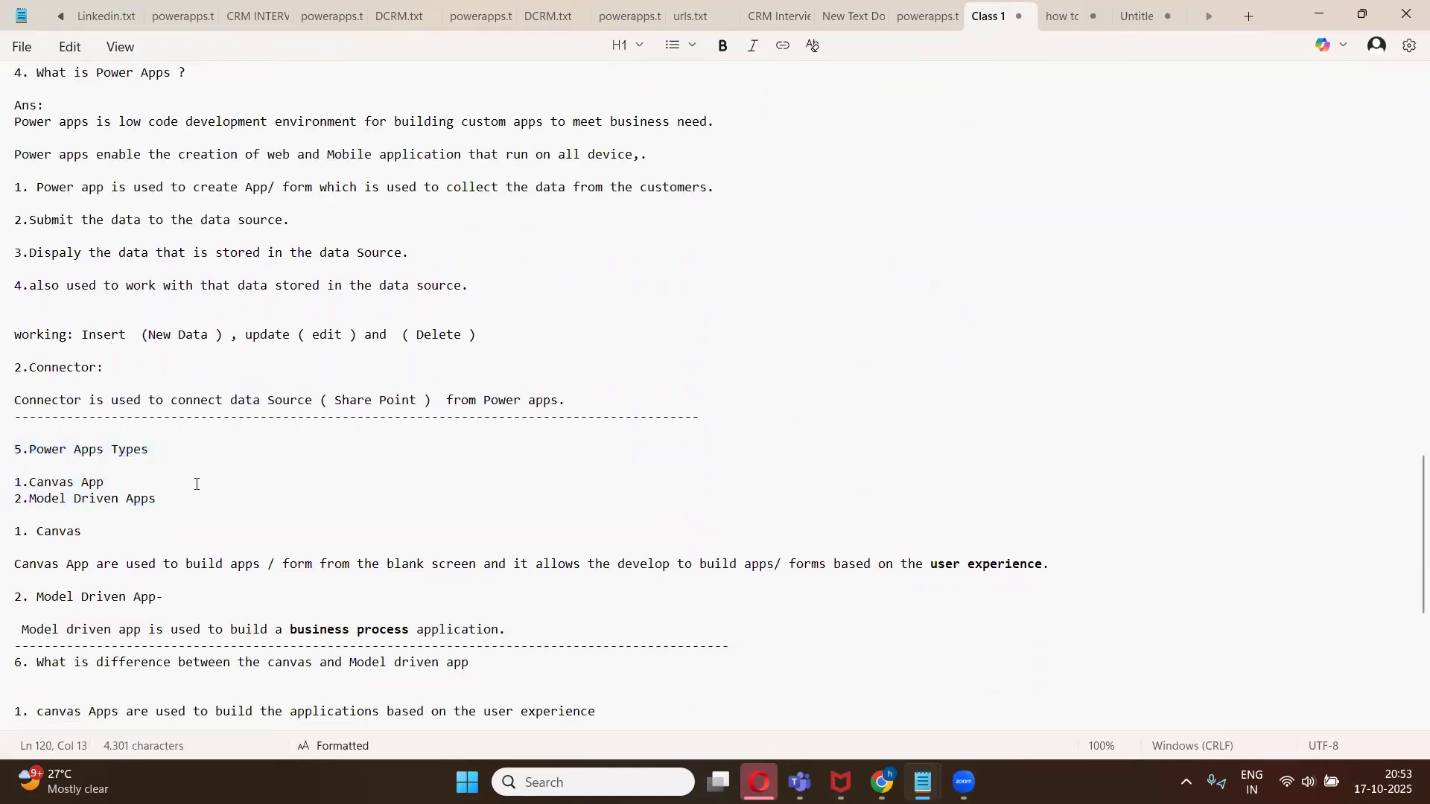
{"action": "left_click", "coordinate": [931, 566]}
{"action": "key", "text": "shift+Right"}
{"action": "key", "text": "shift+Right"}
{"action": "key", "text": "shift+Right"}
{"action": "key", "text": "shift+Right"}
{"action": "key", "text": "shift+Right"}
{"action": "key", "text": "shift+Right"}
{"action": "key", "text": "shift+Right"}
{"action": "key", "text": "shift+Right"}
{"action": "key", "text": "shift+Right"}
{"action": "key", "text": "shift+Right"}
{"action": "key", "text": "shift+Right"}
{"action": "key", "text": "shift+Right"}
{"action": "key", "text": "shift+Right"}
{"action": "key", "text": "shift+Right"}
{"action": "key", "text": "shift+Right"}
{"action": "key", "text": "shift+Right"}
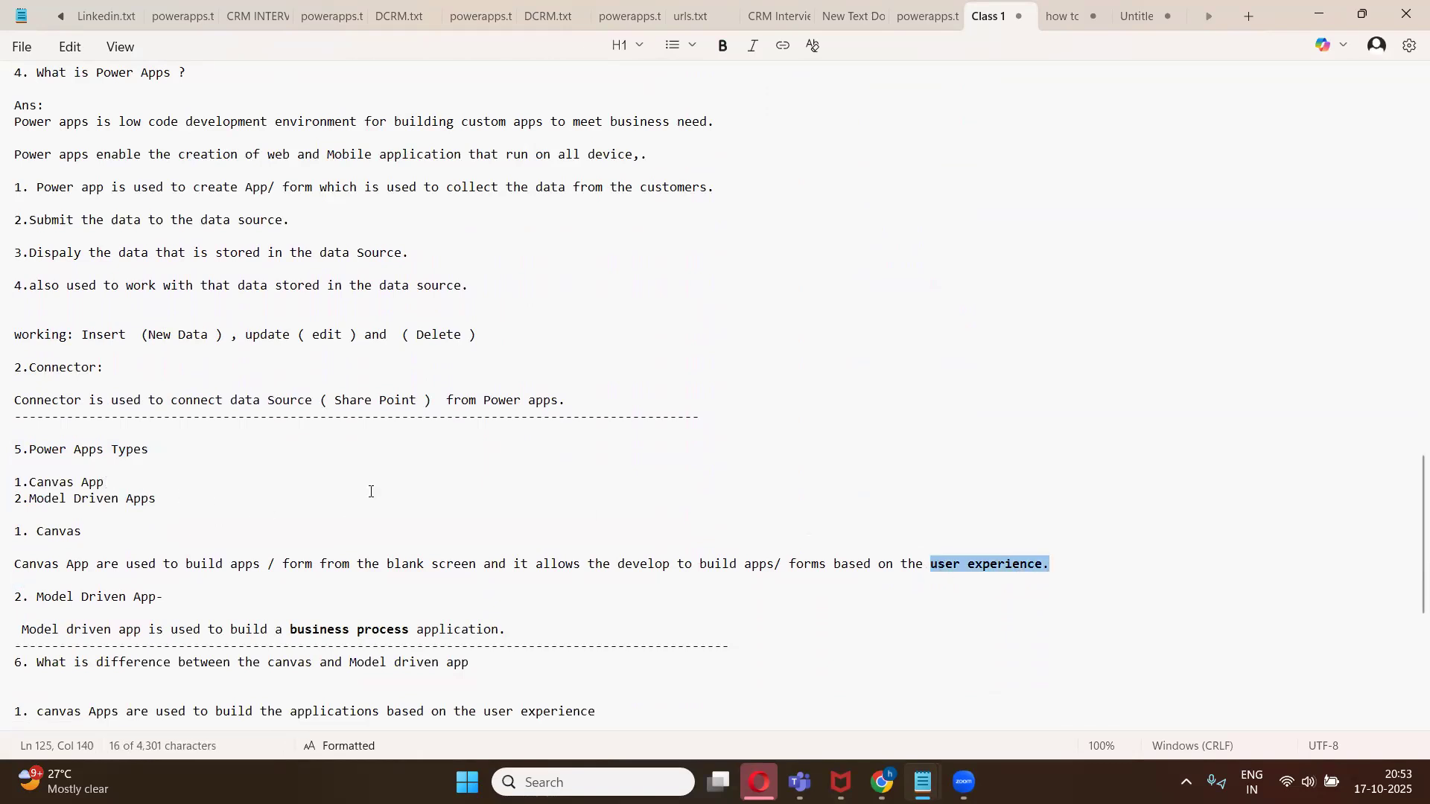
{"action": "scroll", "coordinate": [589, 466], "scroll_direction": "down", "scroll_amount": 6}
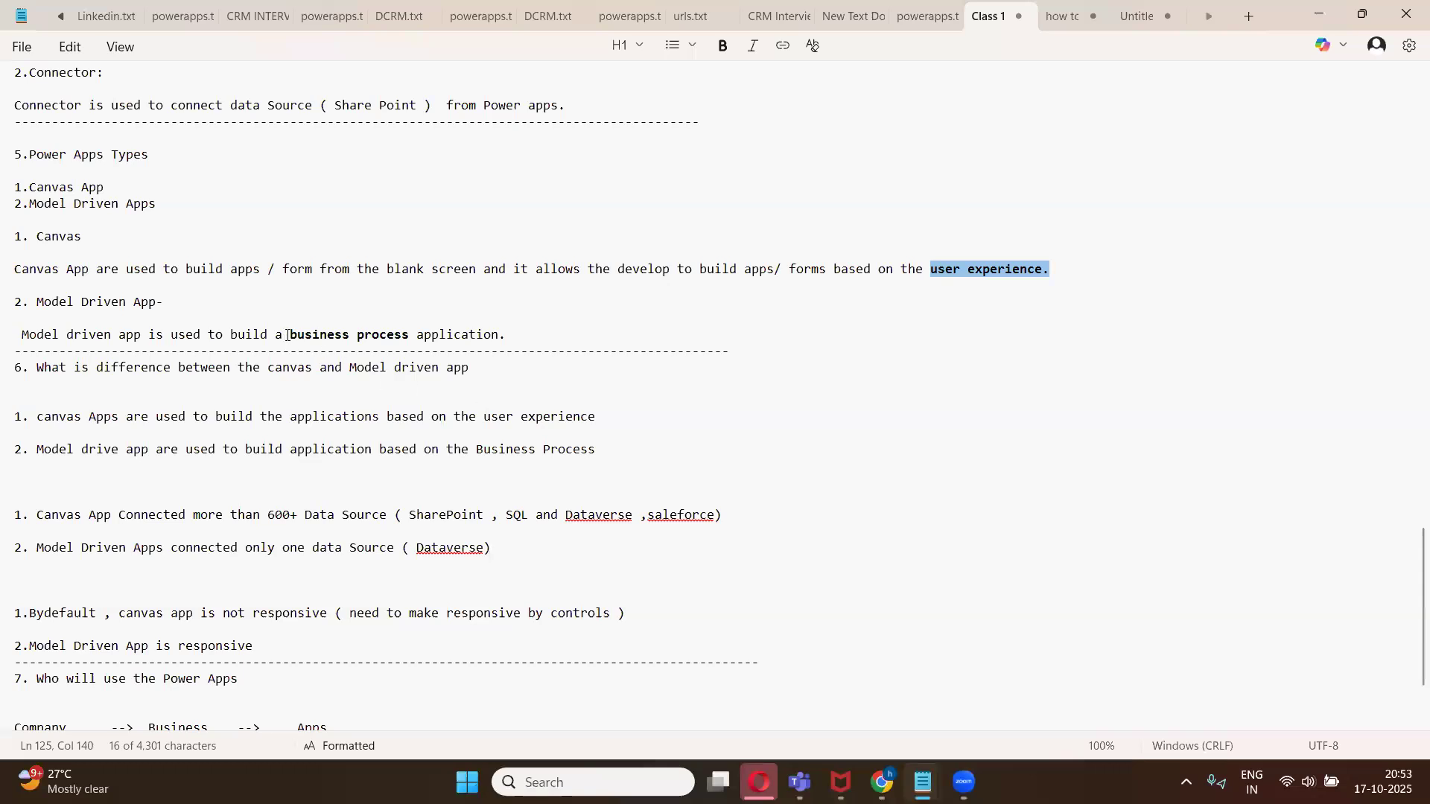
{"action": "left_click_drag", "start_coordinate": [289, 336], "coordinate": [495, 337]}
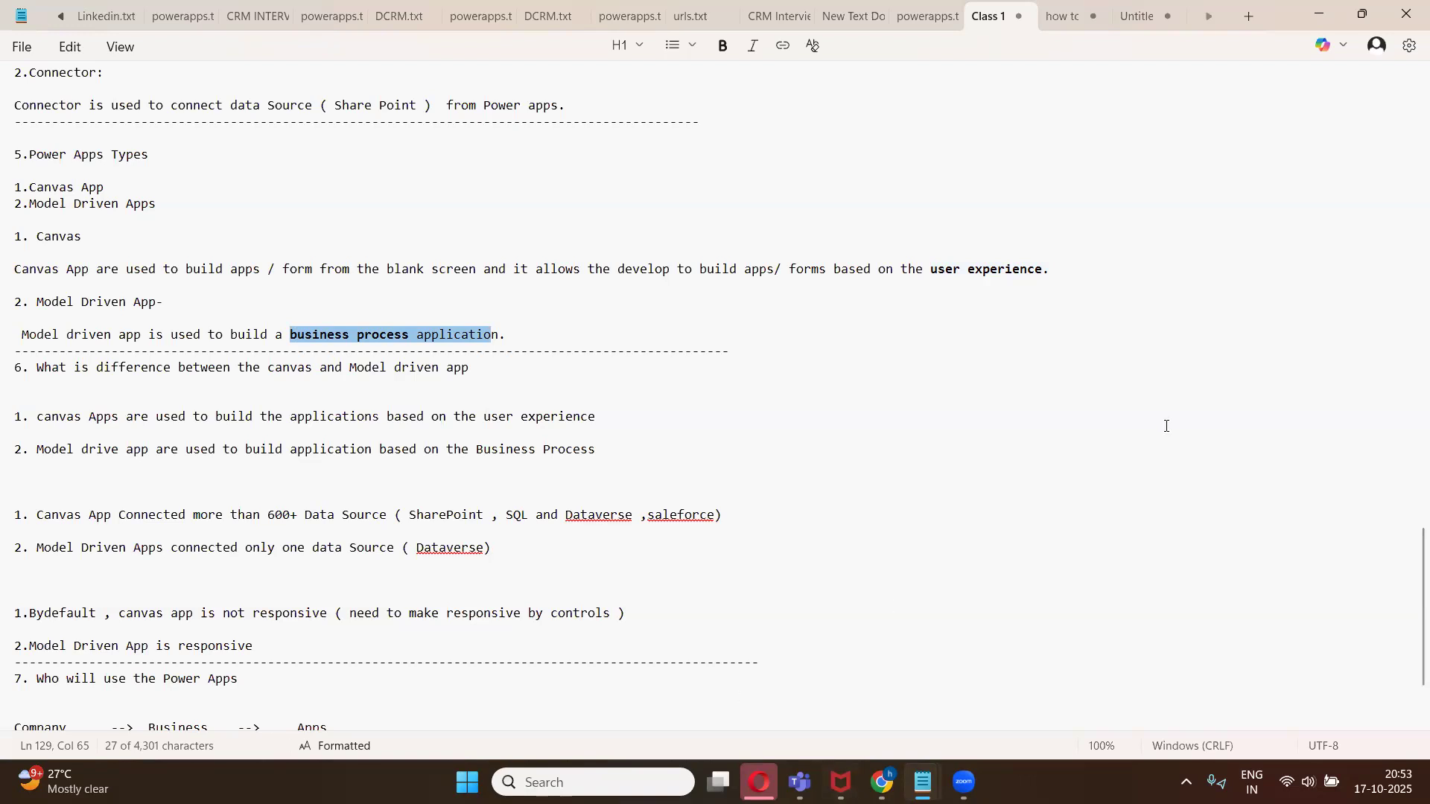
{"action": "left_click", "coordinate": [881, 782]}
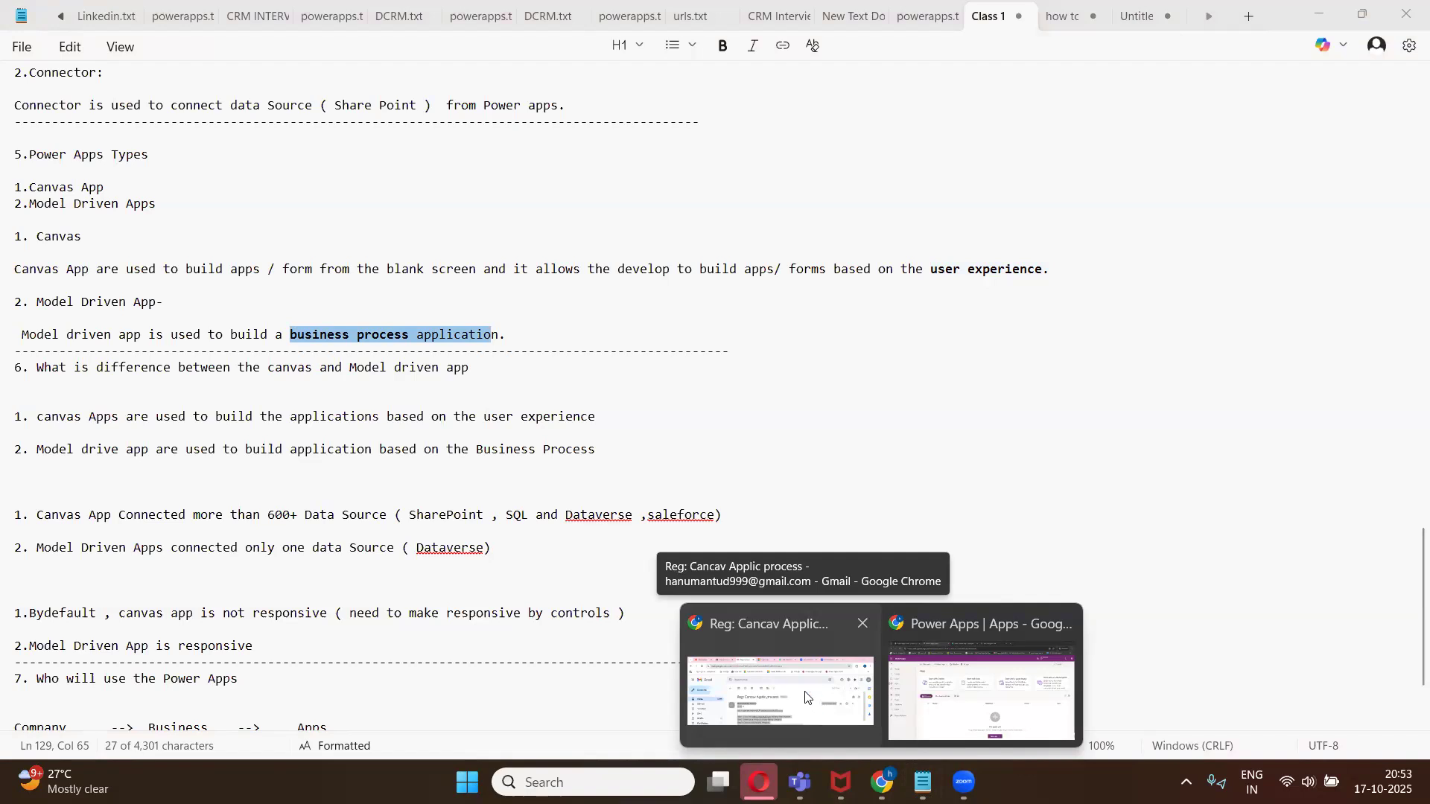
{"action": "scroll", "coordinate": [339, 477], "scroll_direction": "up", "scroll_amount": 1}
{"action": "scroll", "coordinate": [342, 479], "scroll_direction": "down", "scroll_amount": 1}
{"action": "scroll", "coordinate": [389, 501], "scroll_direction": "up", "scroll_amount": 2}
{"action": "scroll", "coordinate": [389, 501], "scroll_direction": "up", "scroll_amount": 2}
{"action": "scroll", "coordinate": [406, 505], "scroll_direction": "down", "scroll_amount": 6}
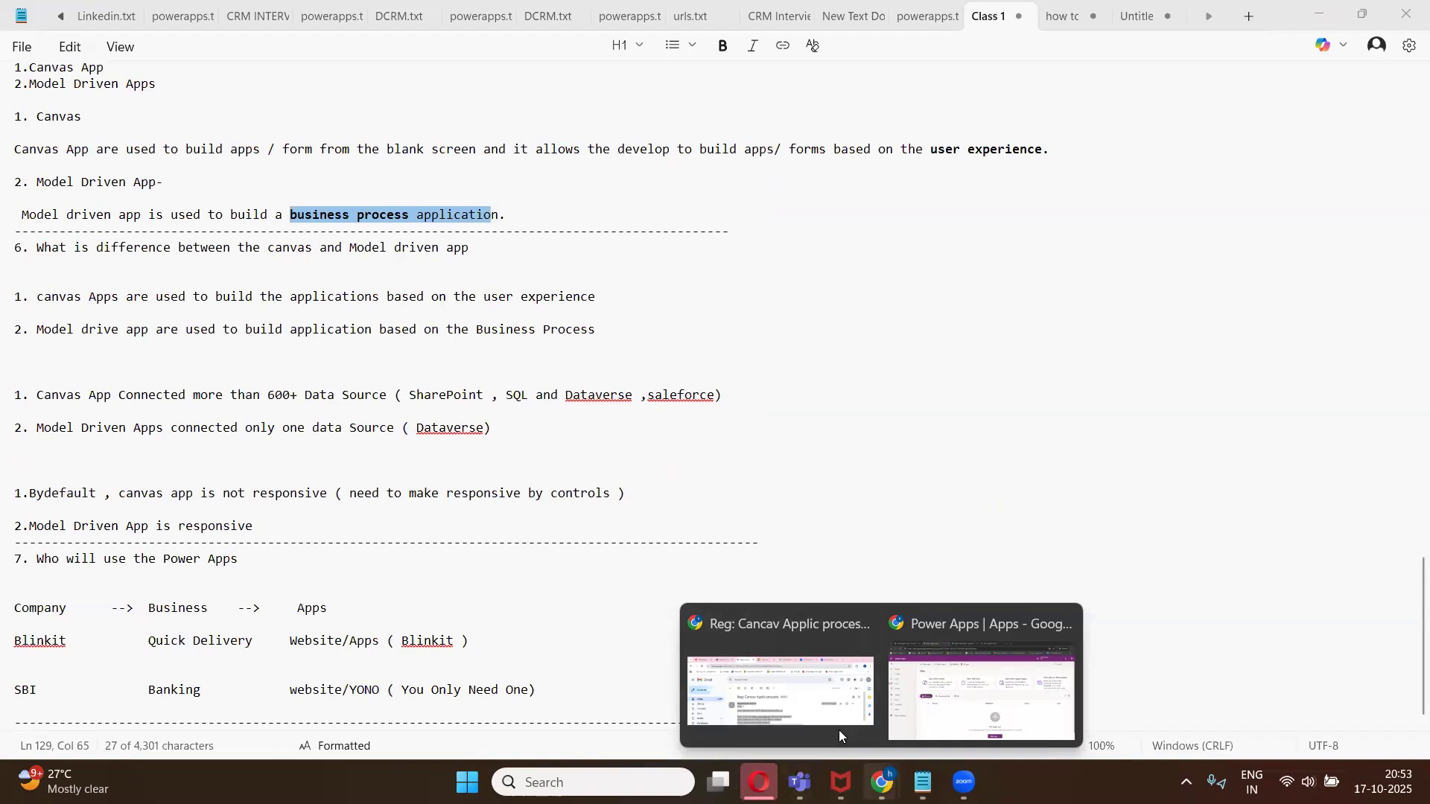
{"action": "left_click", "coordinate": [931, 711]}
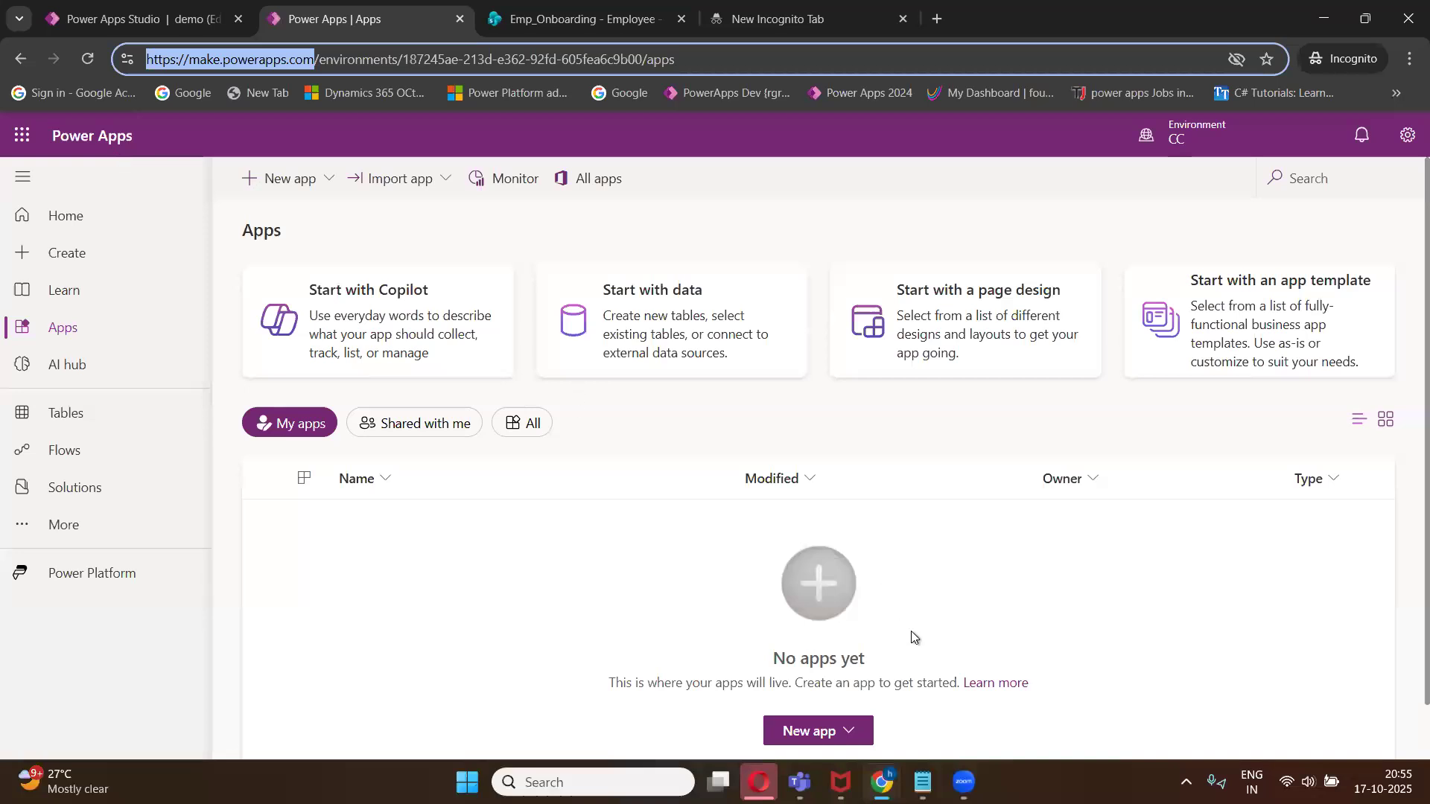
{"action": "mouse_move", "coordinate": [922, 782]}
{"action": "left_click", "coordinate": [864, 685]}
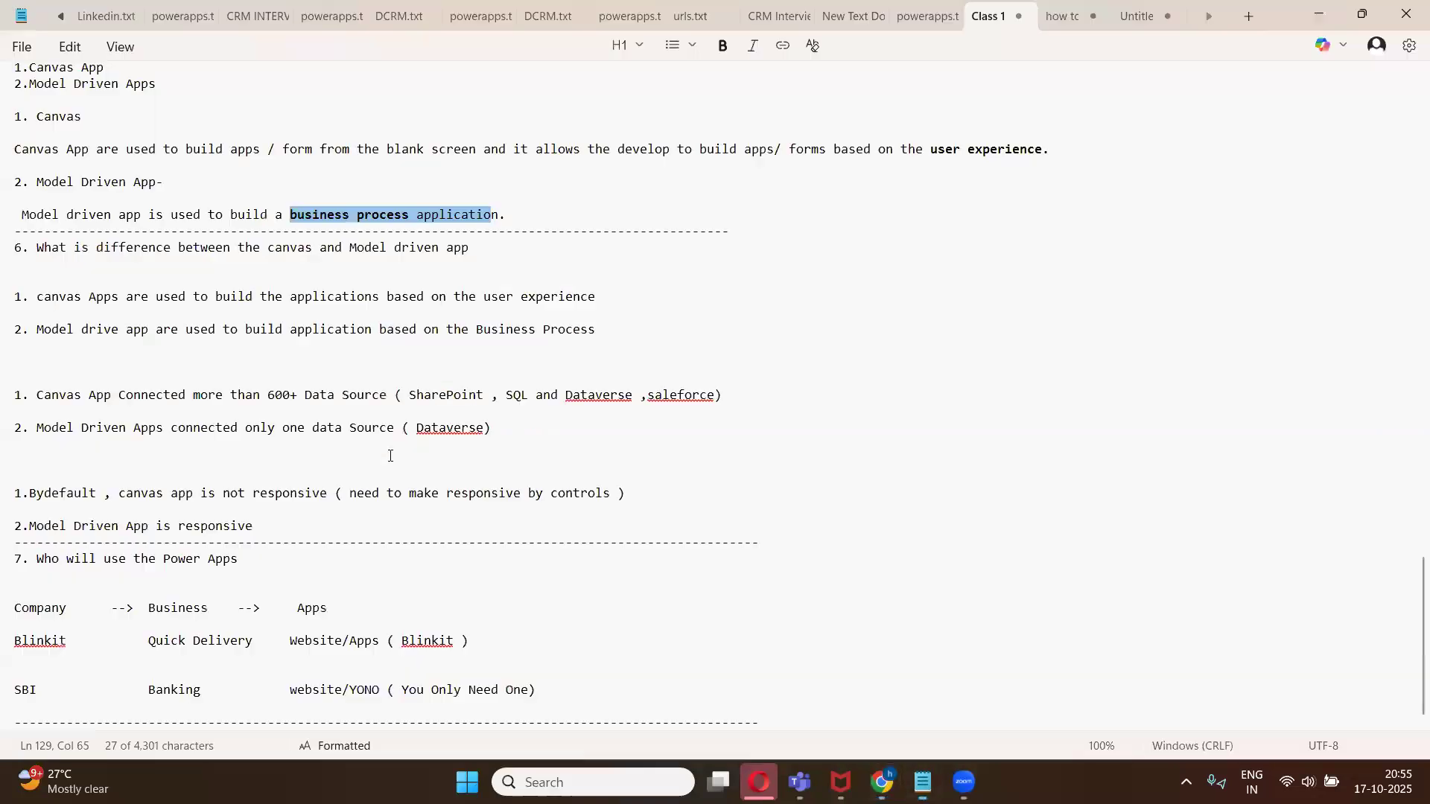
- Scroll back to the agenda and highlight the Basic Canvas App form Creation with help SharePoint list item
{"action": "scroll", "coordinate": [389, 456], "scroll_direction": "up", "scroll_amount": 10}
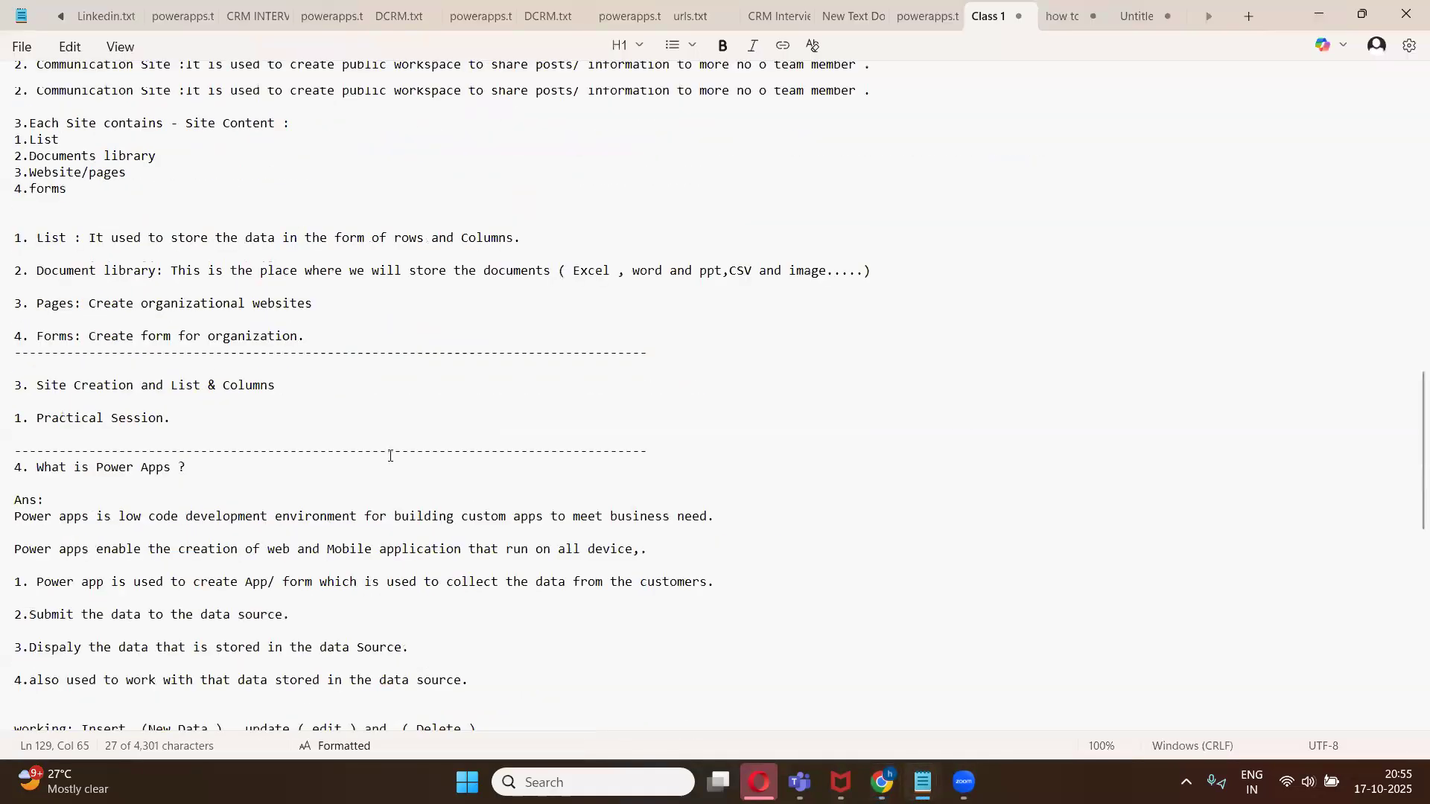
{"action": "scroll", "coordinate": [224, 358], "scroll_direction": "up", "scroll_amount": 8}
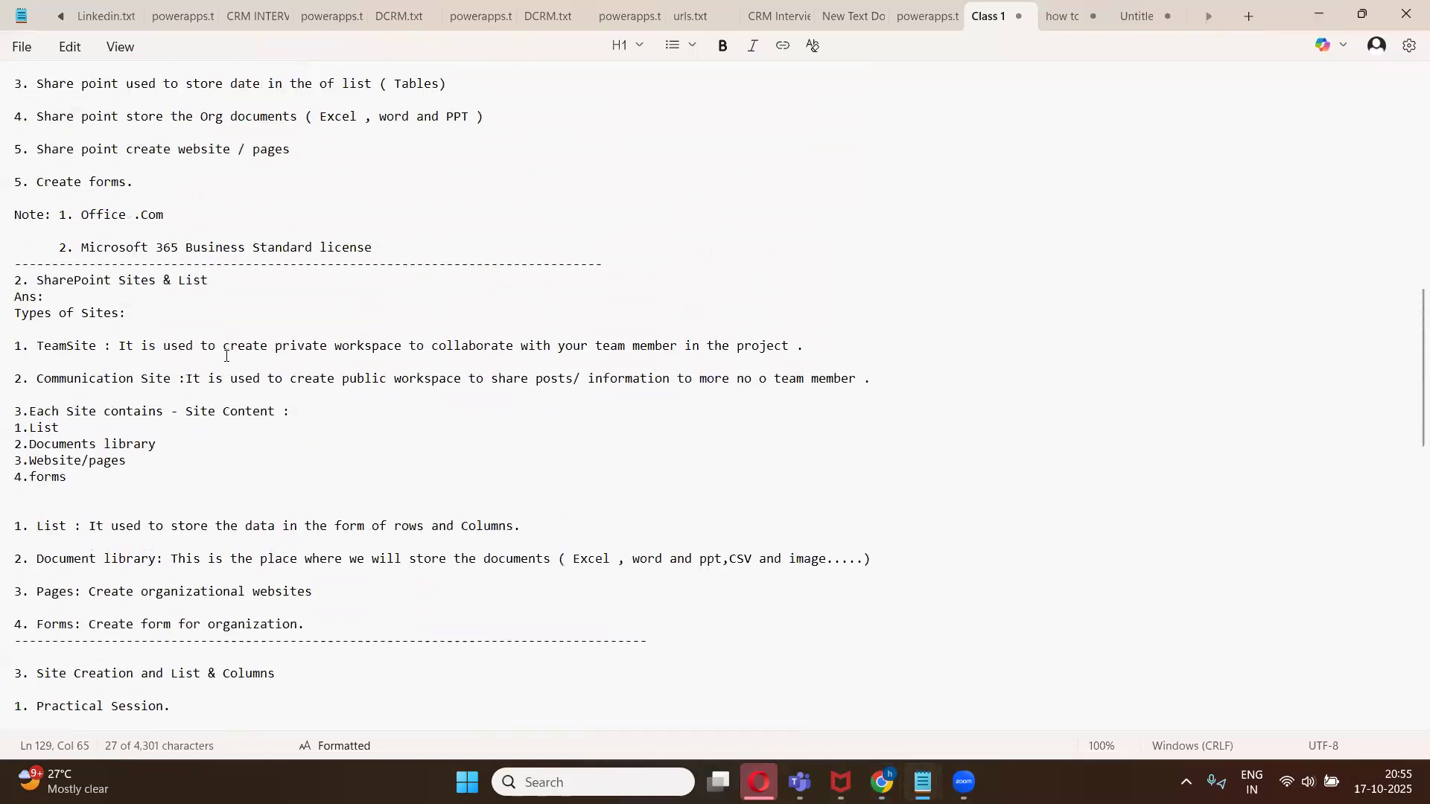
{"action": "scroll", "coordinate": [226, 356], "scroll_direction": "up", "scroll_amount": 2}
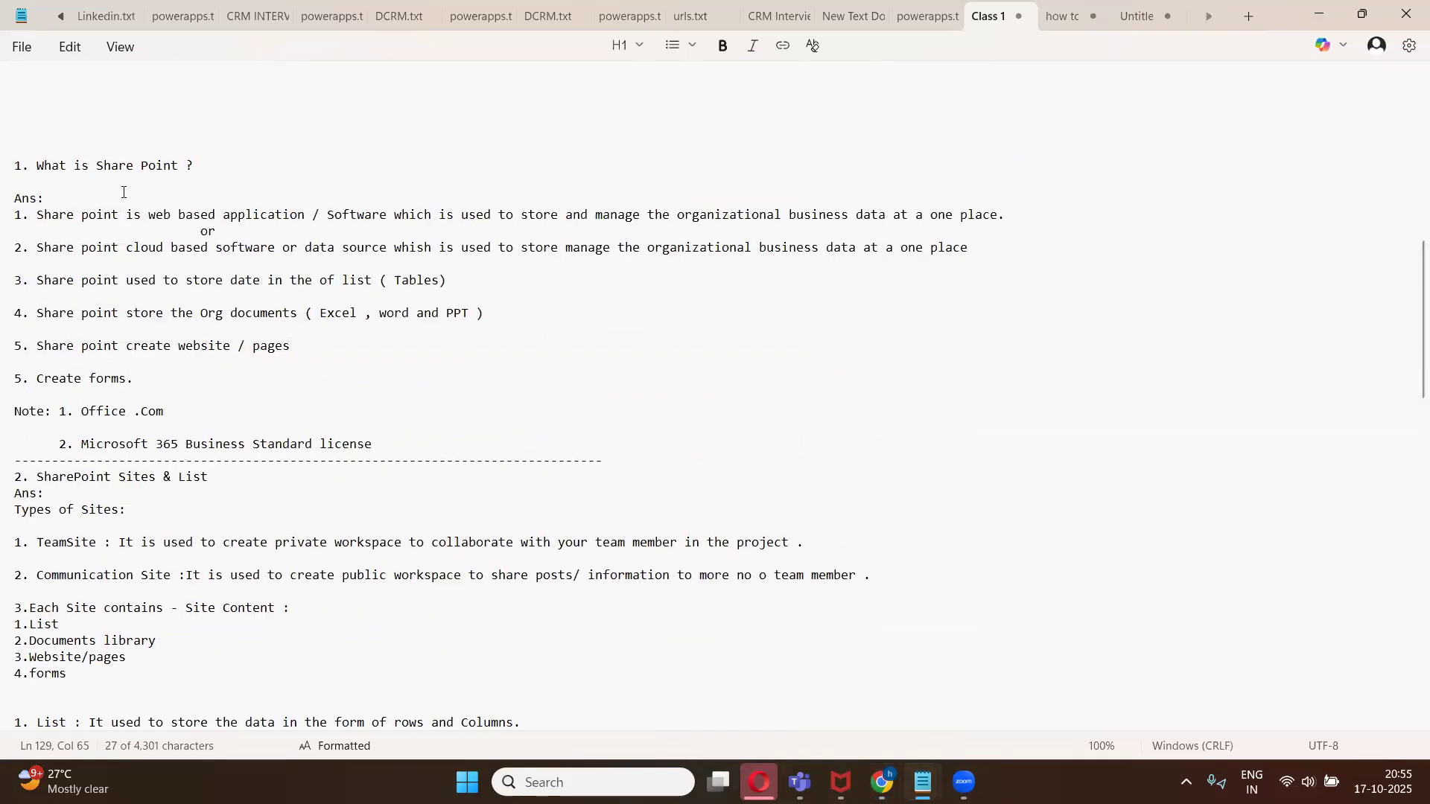
{"action": "scroll", "coordinate": [134, 358], "scroll_direction": "down", "scroll_amount": 2}
{"action": "scroll", "coordinate": [94, 334], "scroll_direction": "down", "scroll_amount": 15}
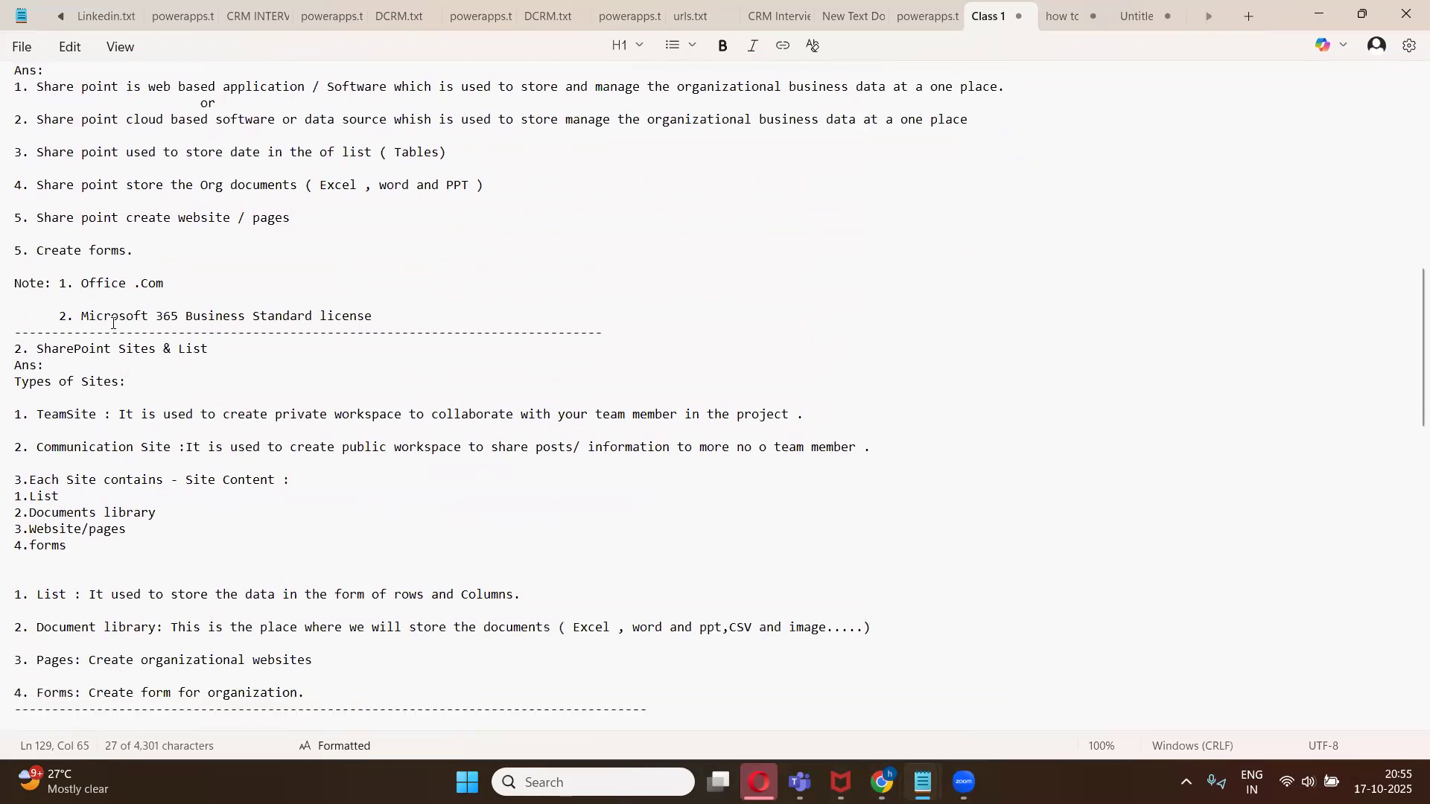
{"action": "scroll", "coordinate": [146, 405], "scroll_direction": "down", "scroll_amount": 8}
{"action": "scroll", "coordinate": [146, 405], "scroll_direction": "up", "scroll_amount": 20}
{"action": "scroll", "coordinate": [146, 405], "scroll_direction": "up", "scroll_amount": 8}
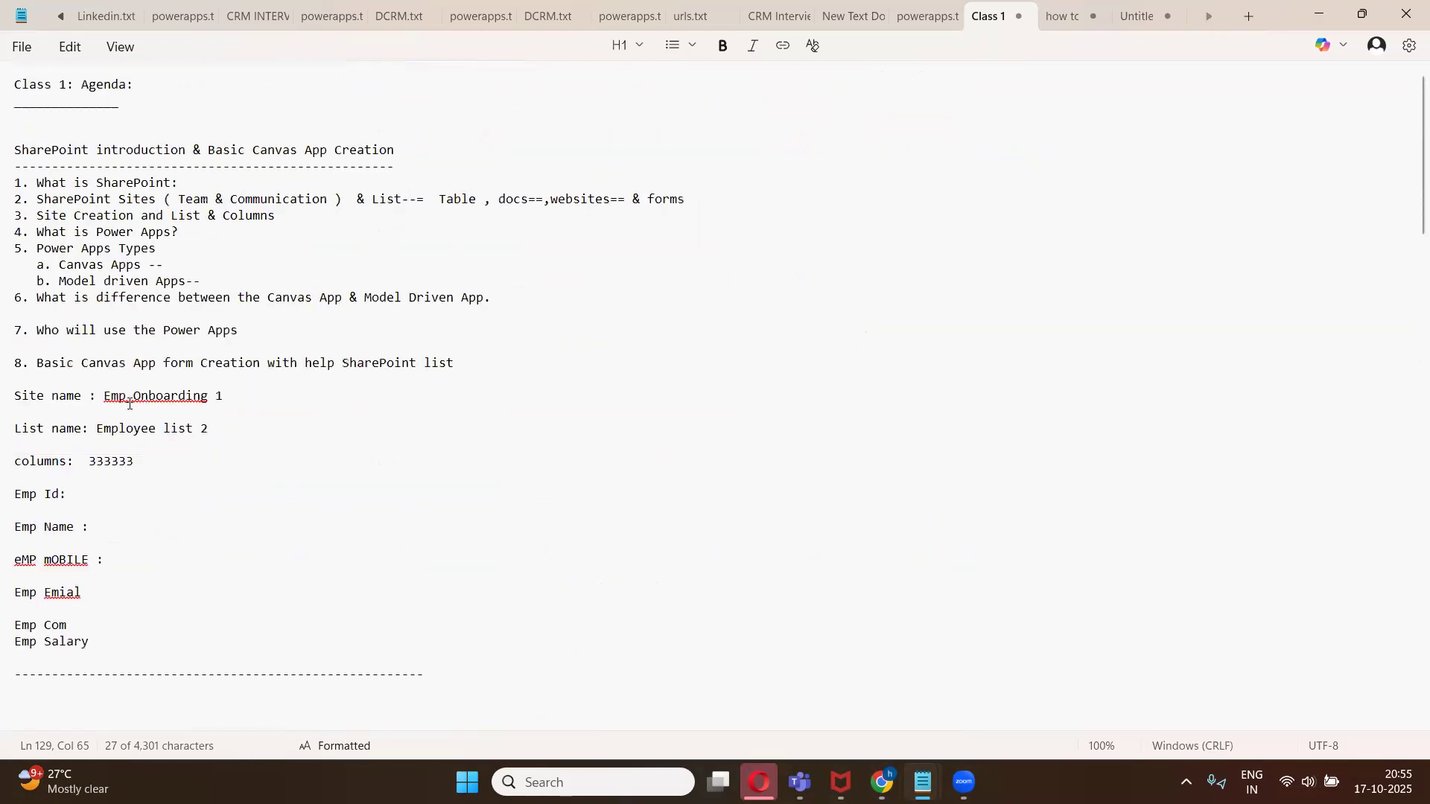
{"action": "left_click_drag", "start_coordinate": [36, 367], "coordinate": [240, 375]}
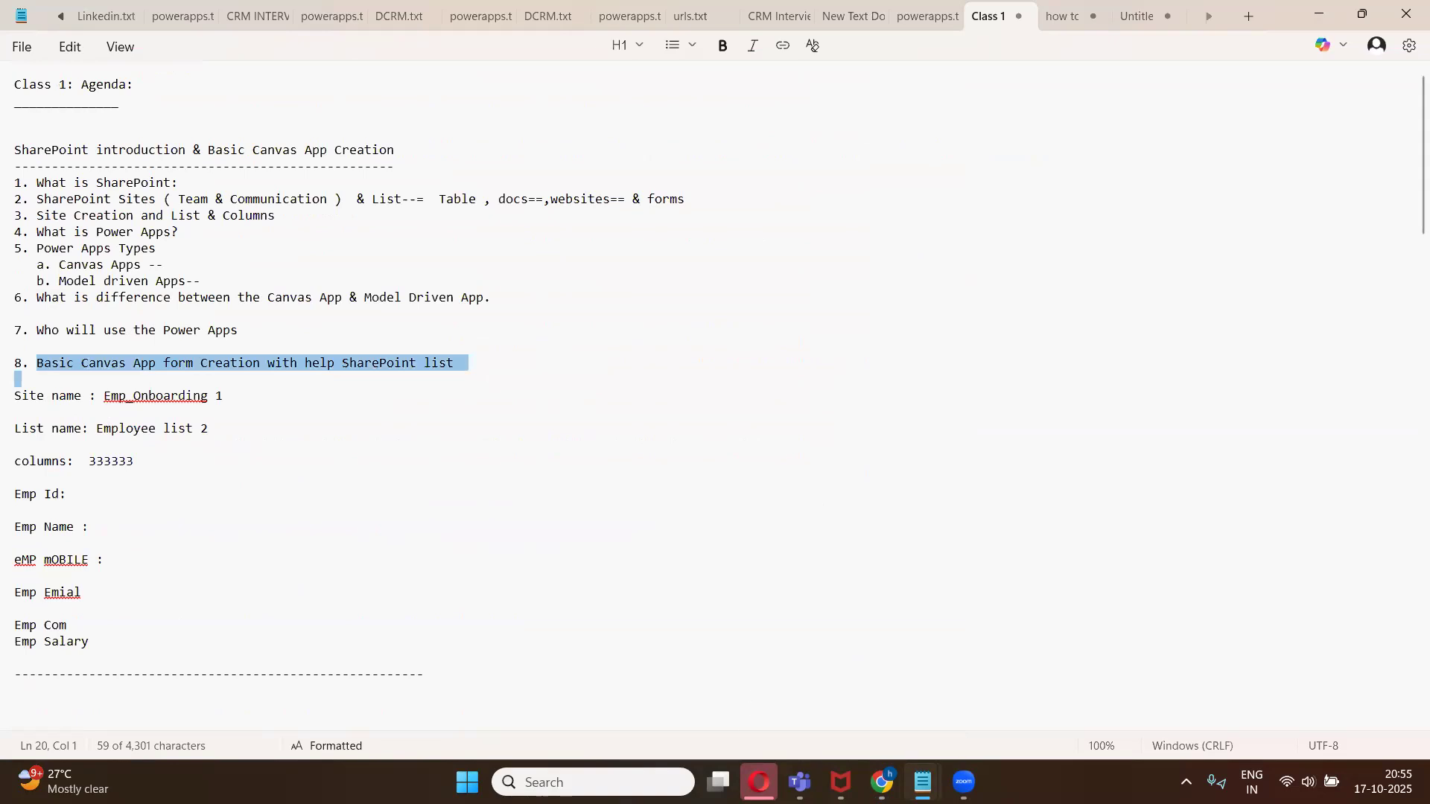
- Return to Power Apps, open Solutions and try to create a new solution
{"action": "left_click", "coordinate": [882, 782]}
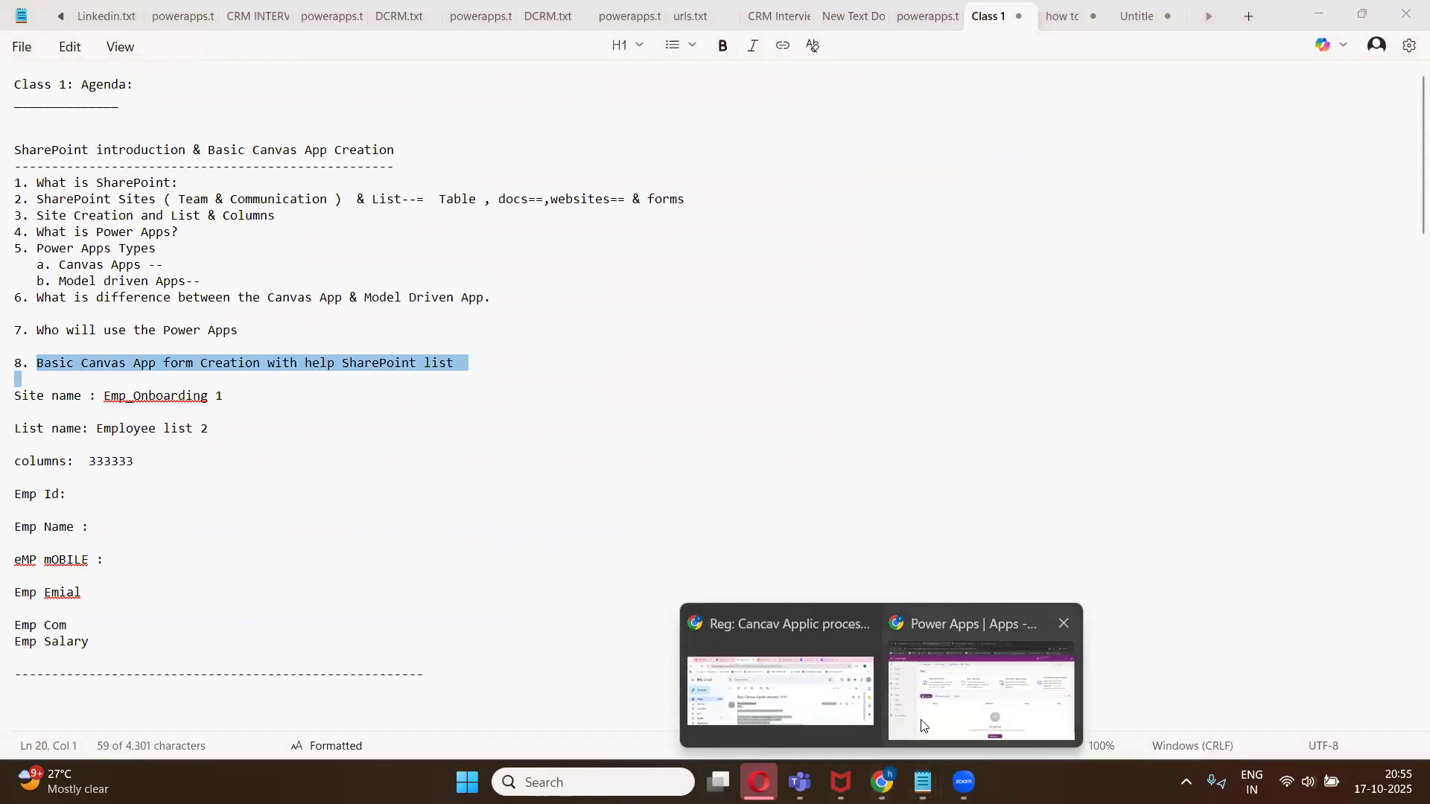
{"action": "left_click", "coordinate": [927, 721]}
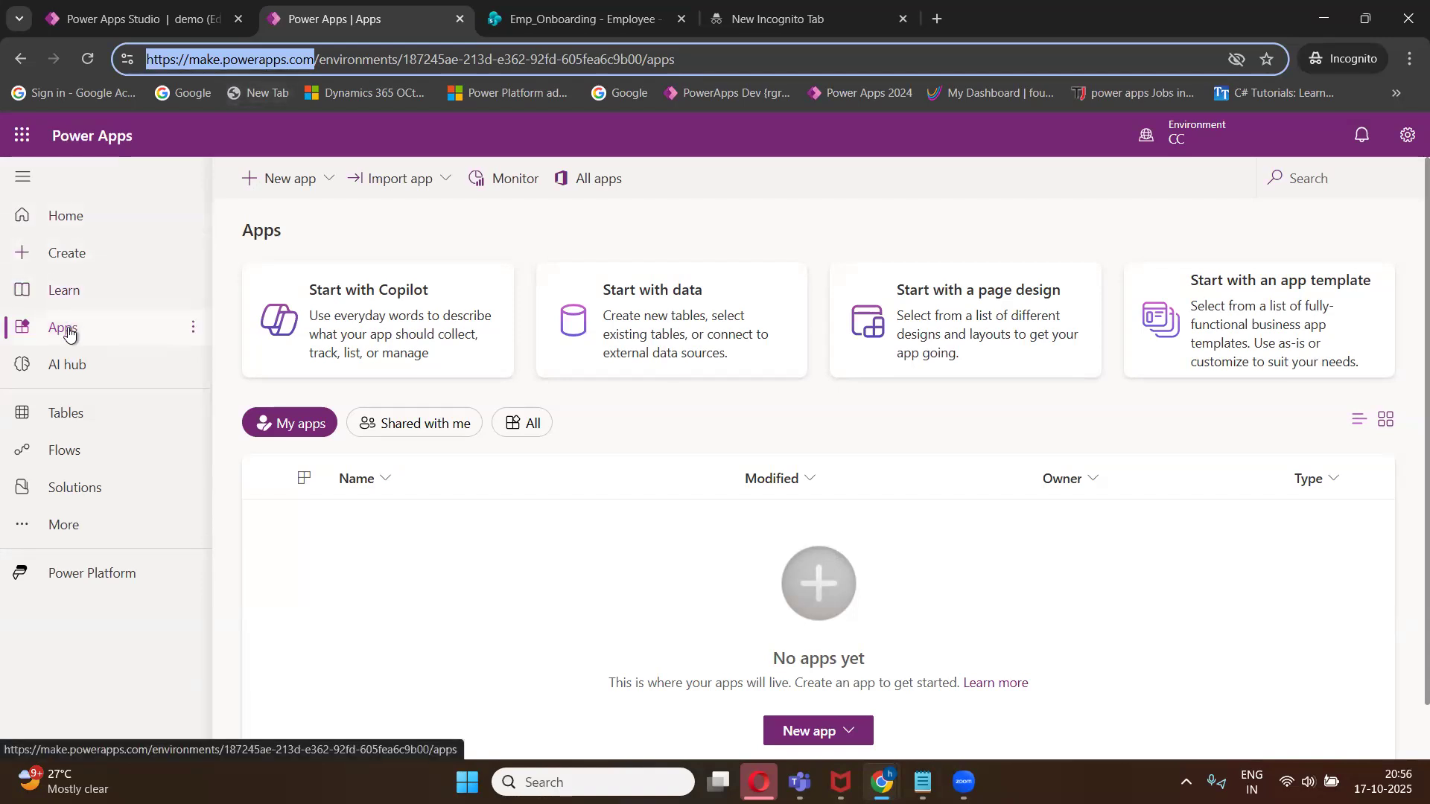
{"action": "left_click", "coordinate": [77, 489]}
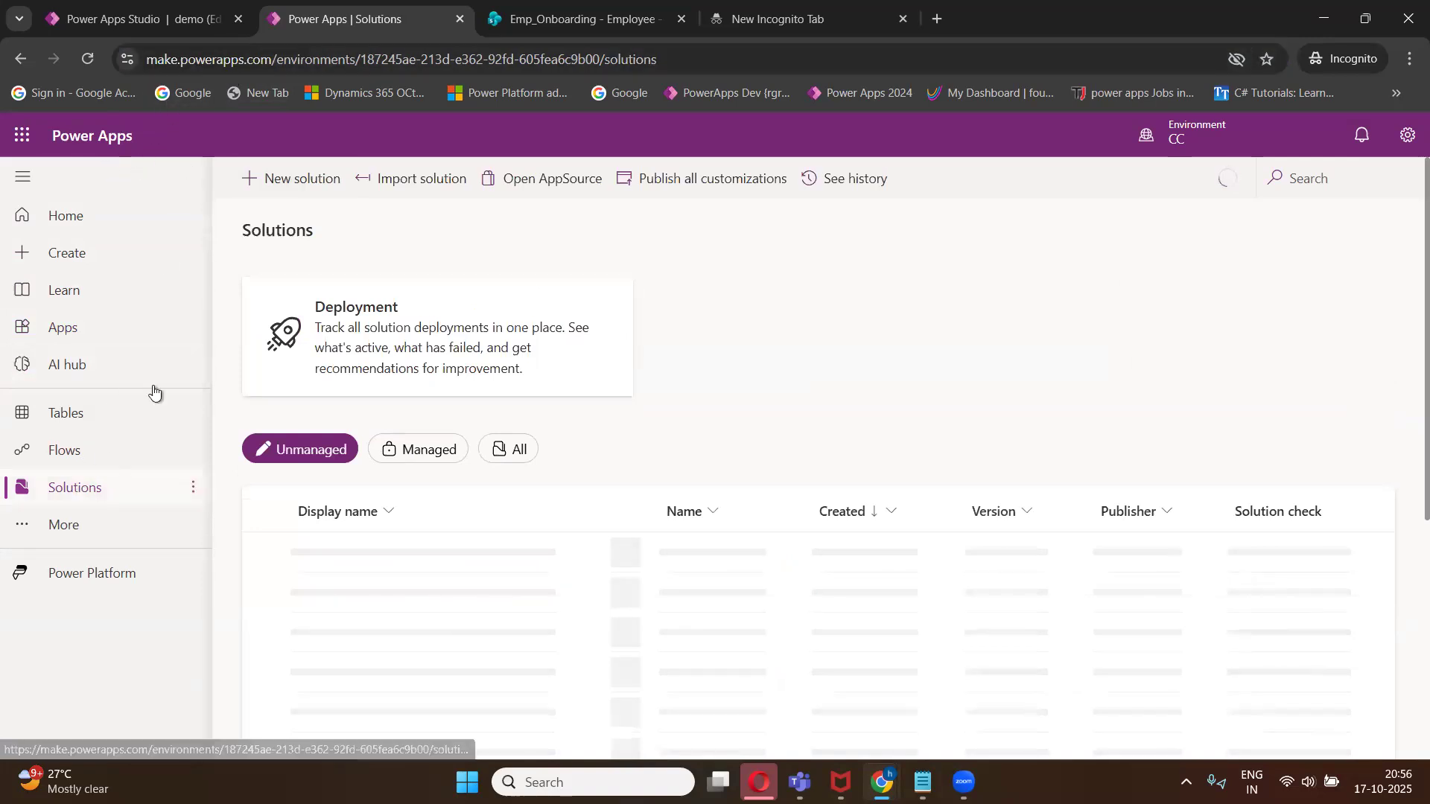
{"action": "left_click", "coordinate": [298, 184]}
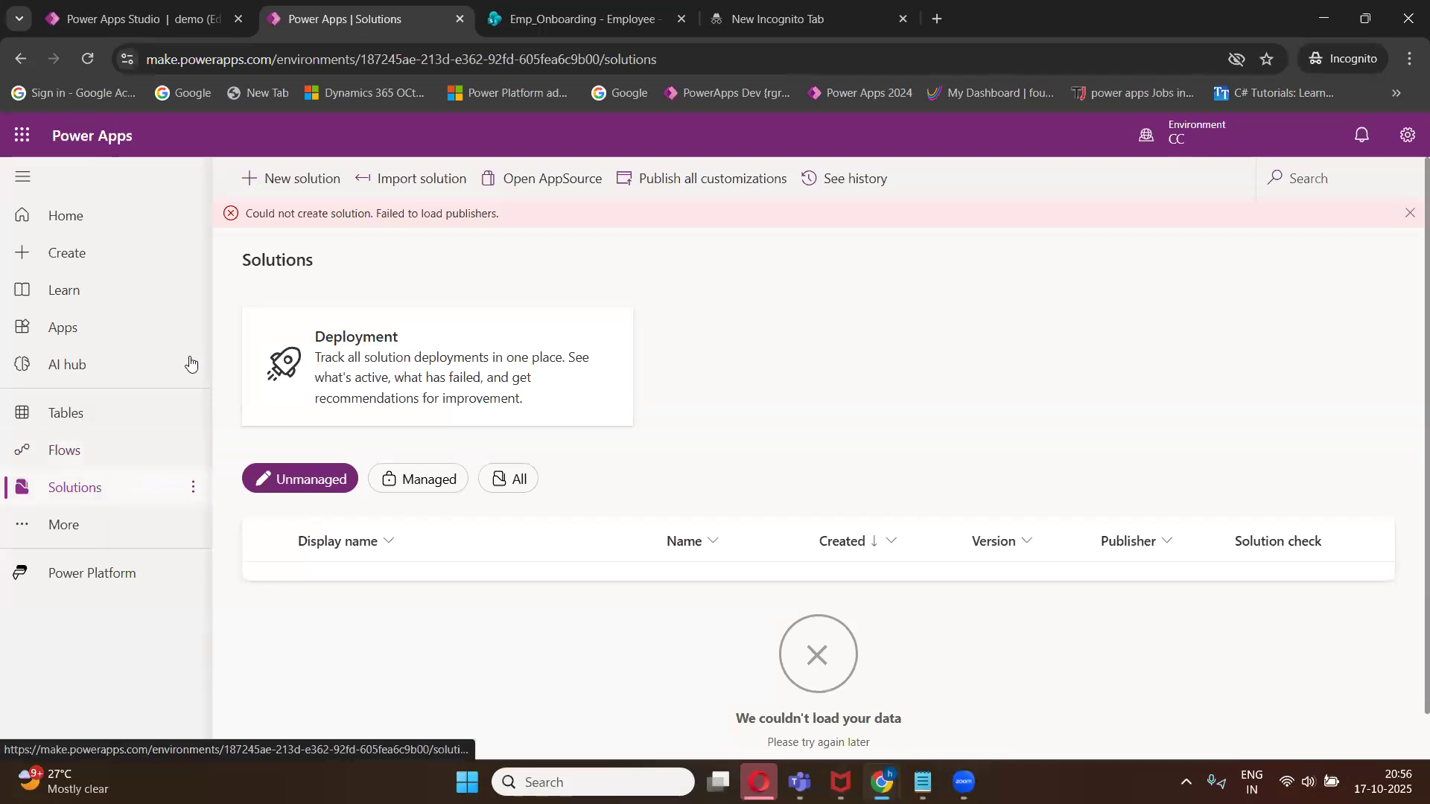
{"action": "left_click", "coordinate": [306, 185]}
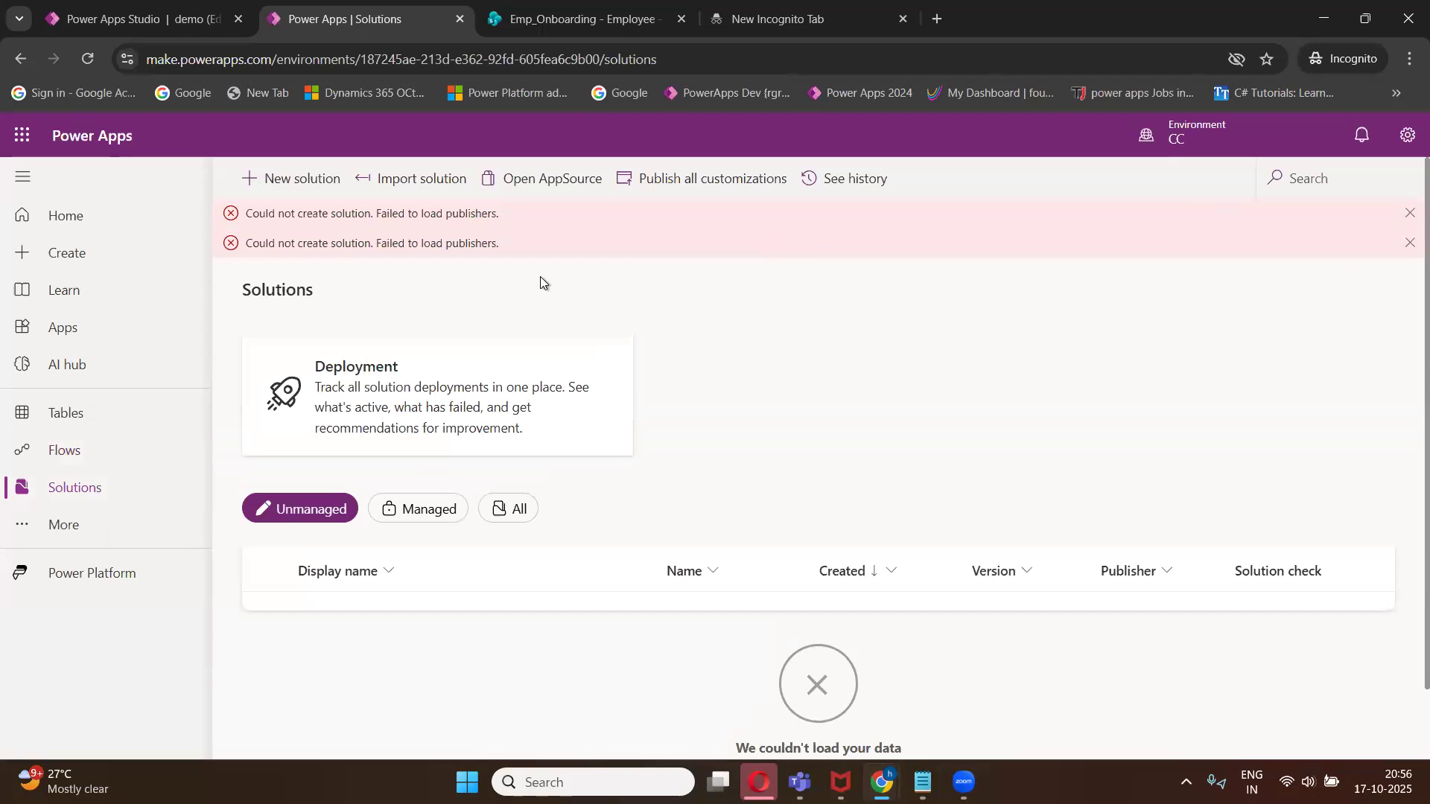
- Switch the environment to Infosys Ltd (default) and open the Hanumantuone solution
{"action": "left_click", "coordinate": [1176, 131]}
{"action": "left_click", "coordinate": [1137, 373]}
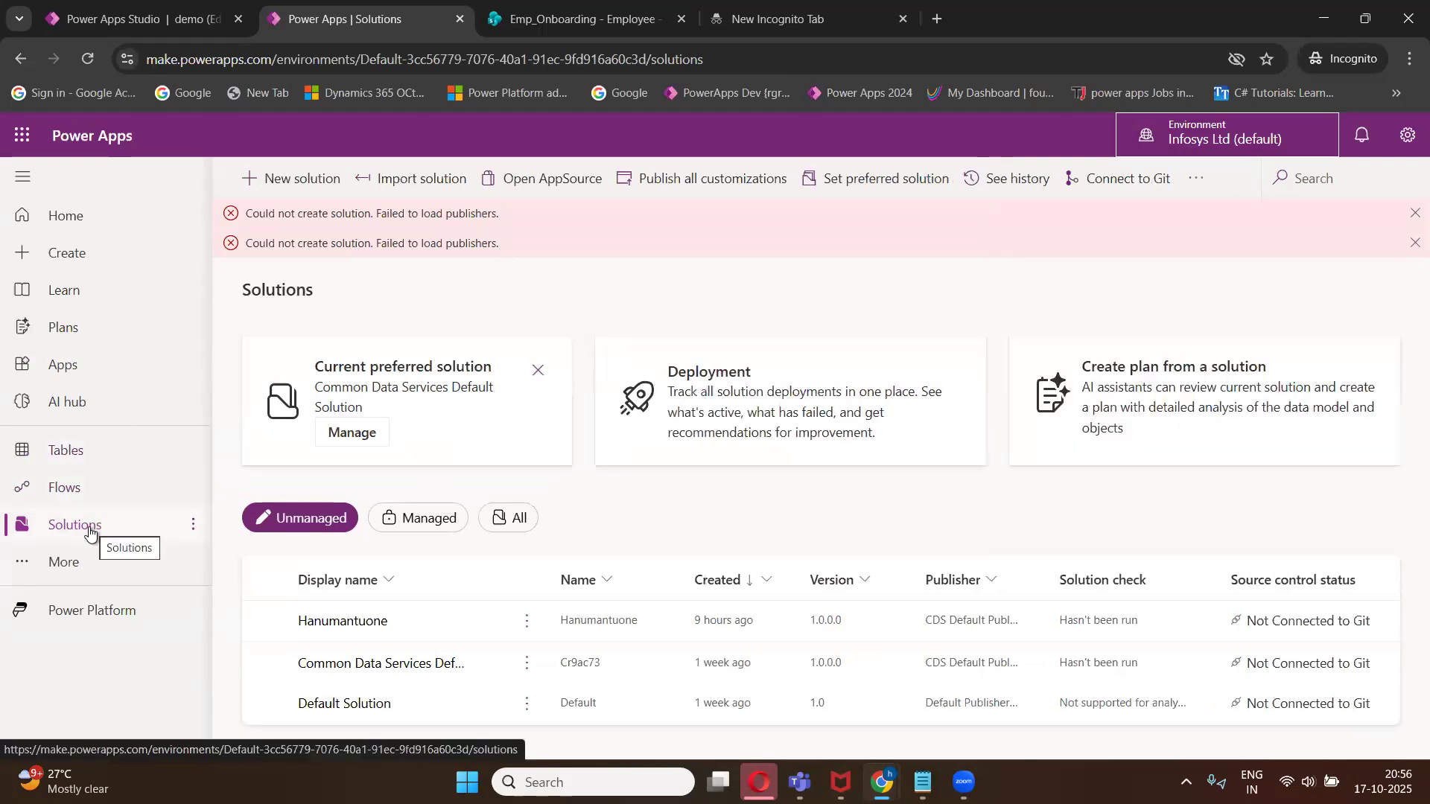
{"action": "left_click", "coordinate": [339, 623]}
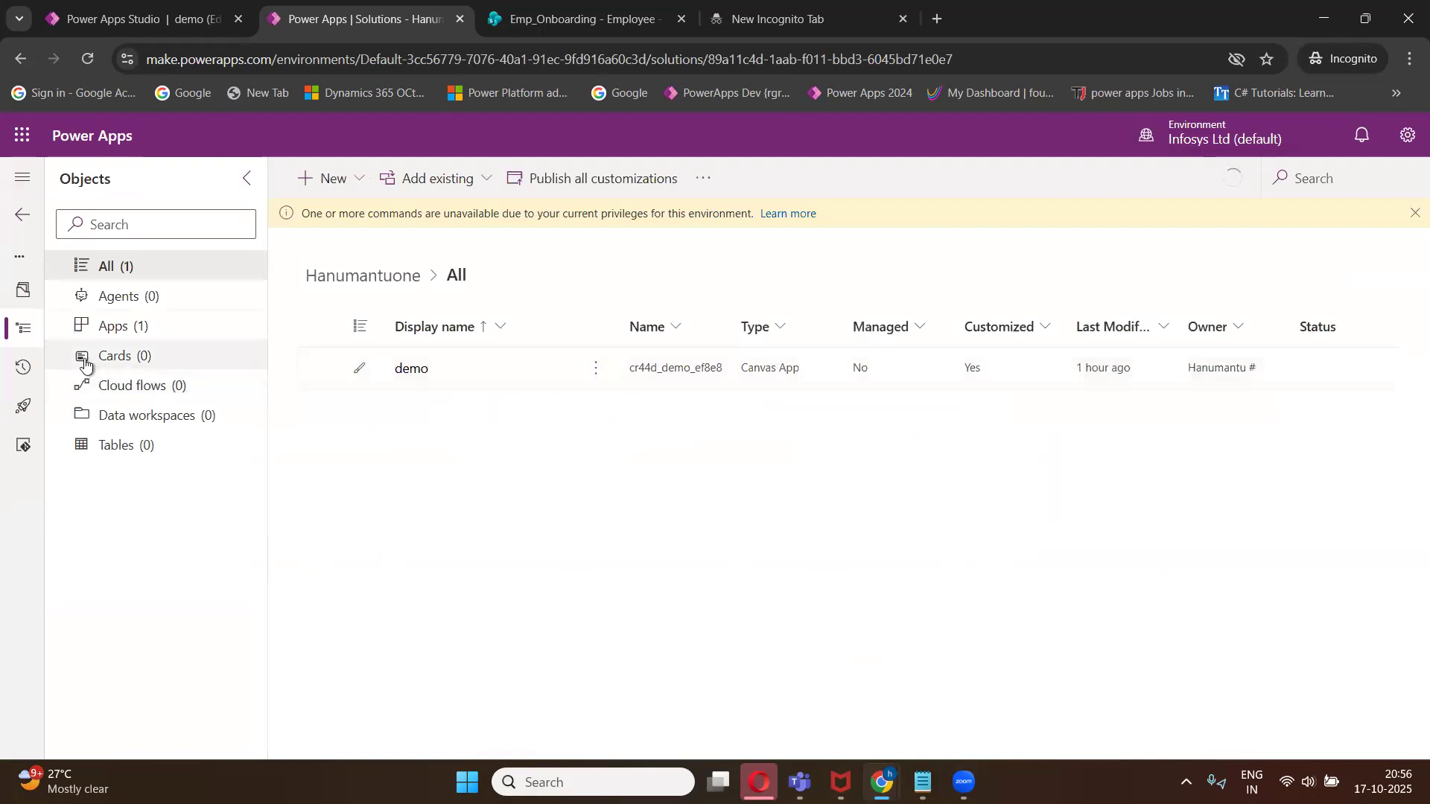
- Open the demo canvas app from the solution's apps and dismiss the read-only notice
{"action": "left_click", "coordinate": [112, 332]}
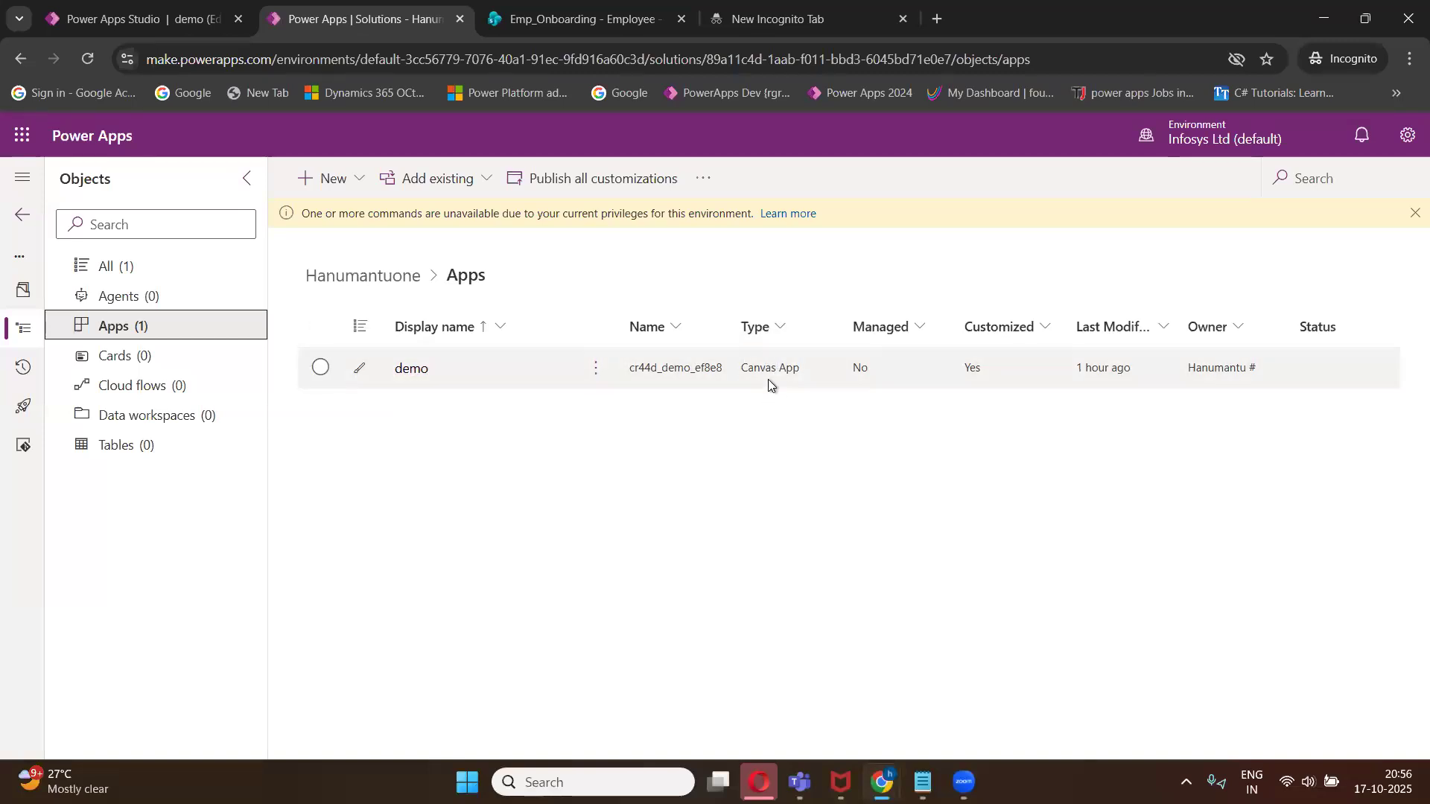
{"action": "left_click", "coordinate": [414, 375]}
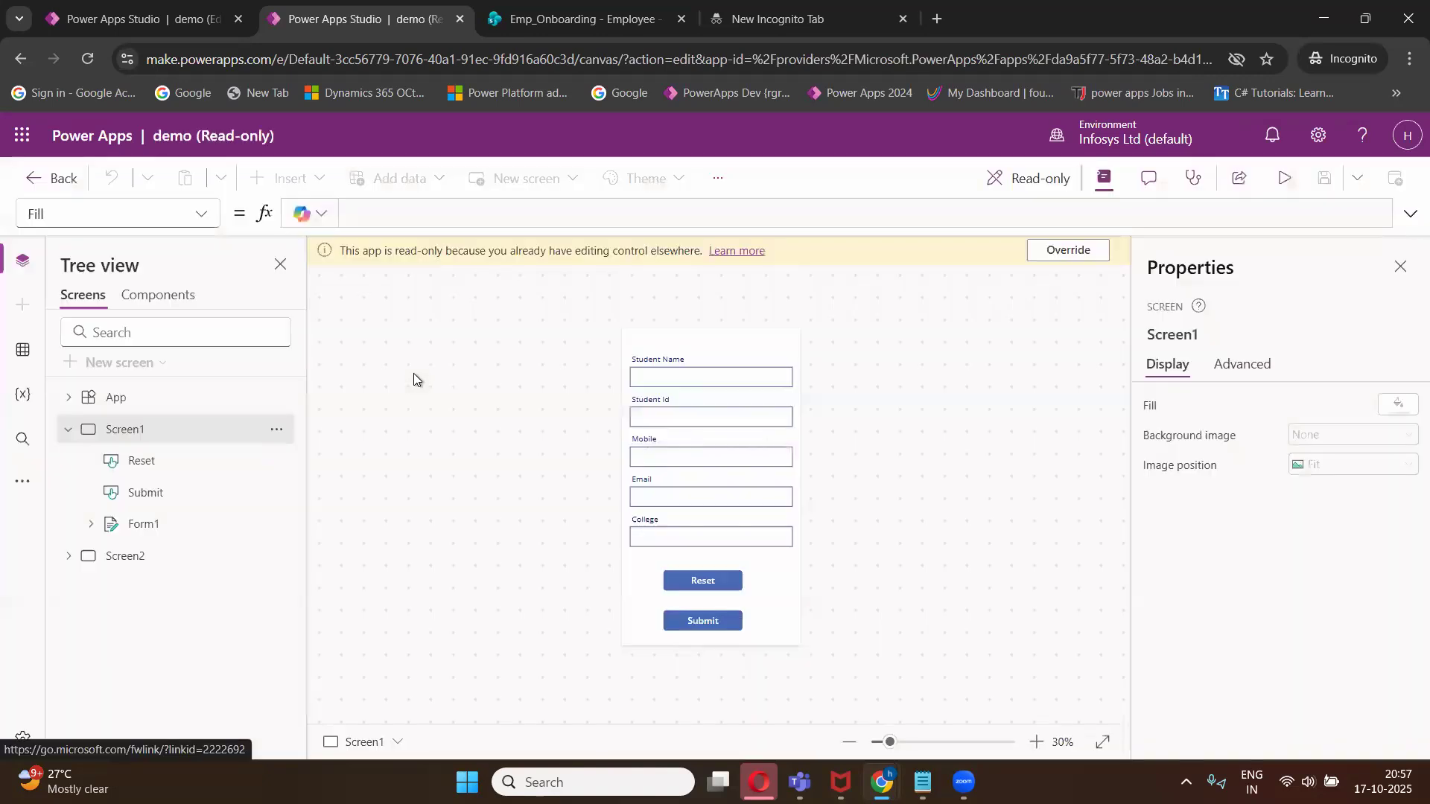
{"action": "left_click", "coordinate": [880, 556]}
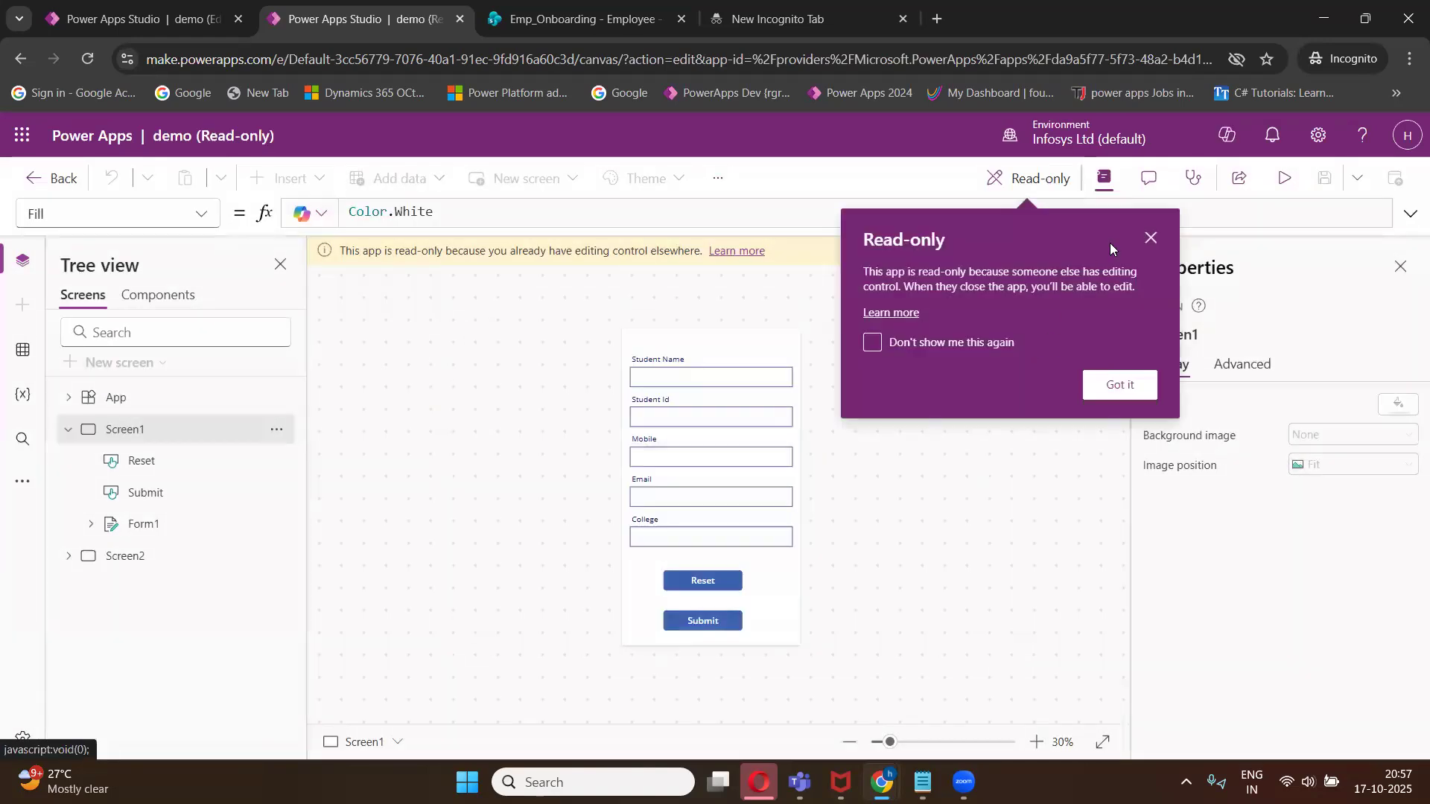
{"action": "left_click", "coordinate": [1151, 240]}
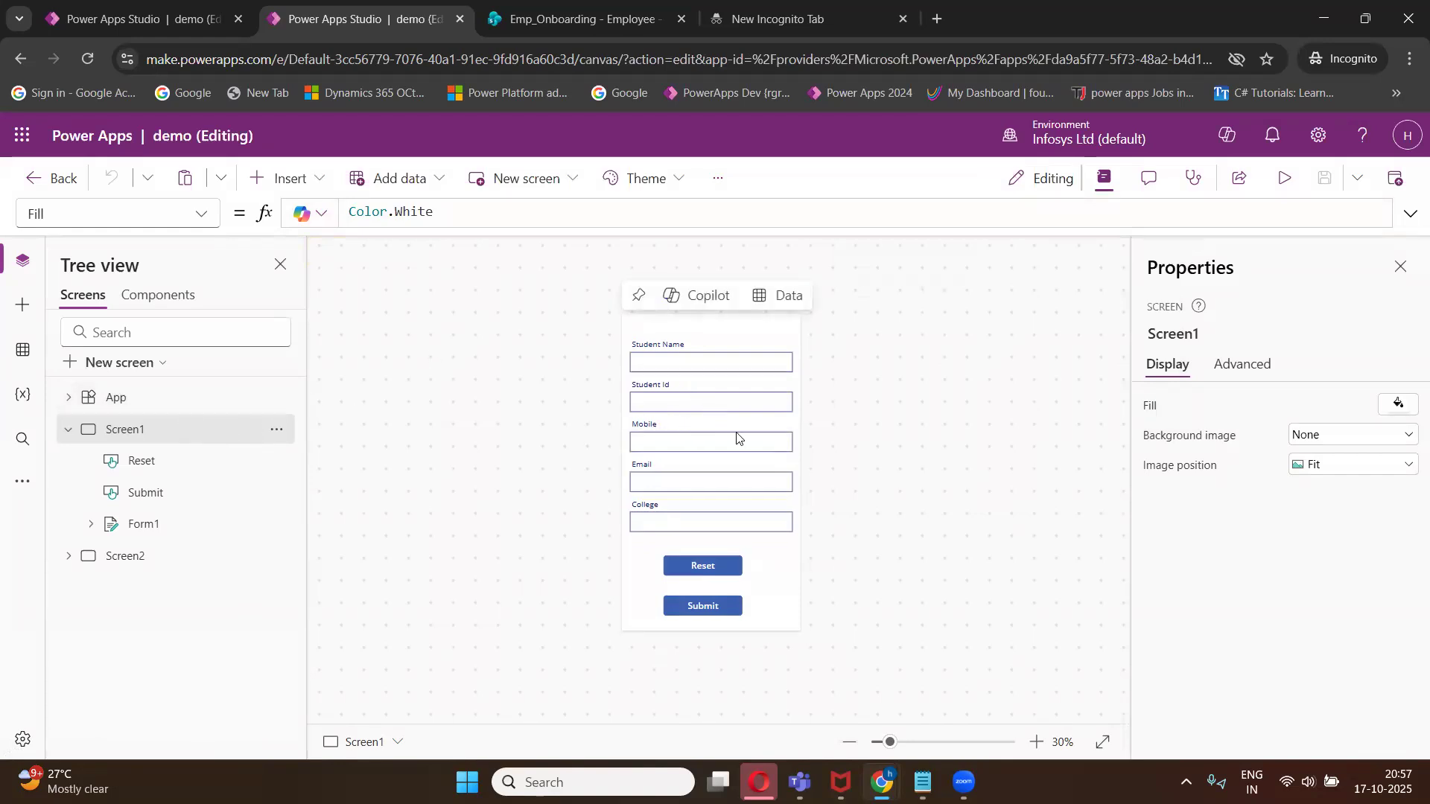
- Leave the demo app and create a new tablet canvas app named EmpOnboarding inside the solution
{"action": "left_click", "coordinate": [39, 180]}
{"action": "left_click", "coordinate": [823, 494]}
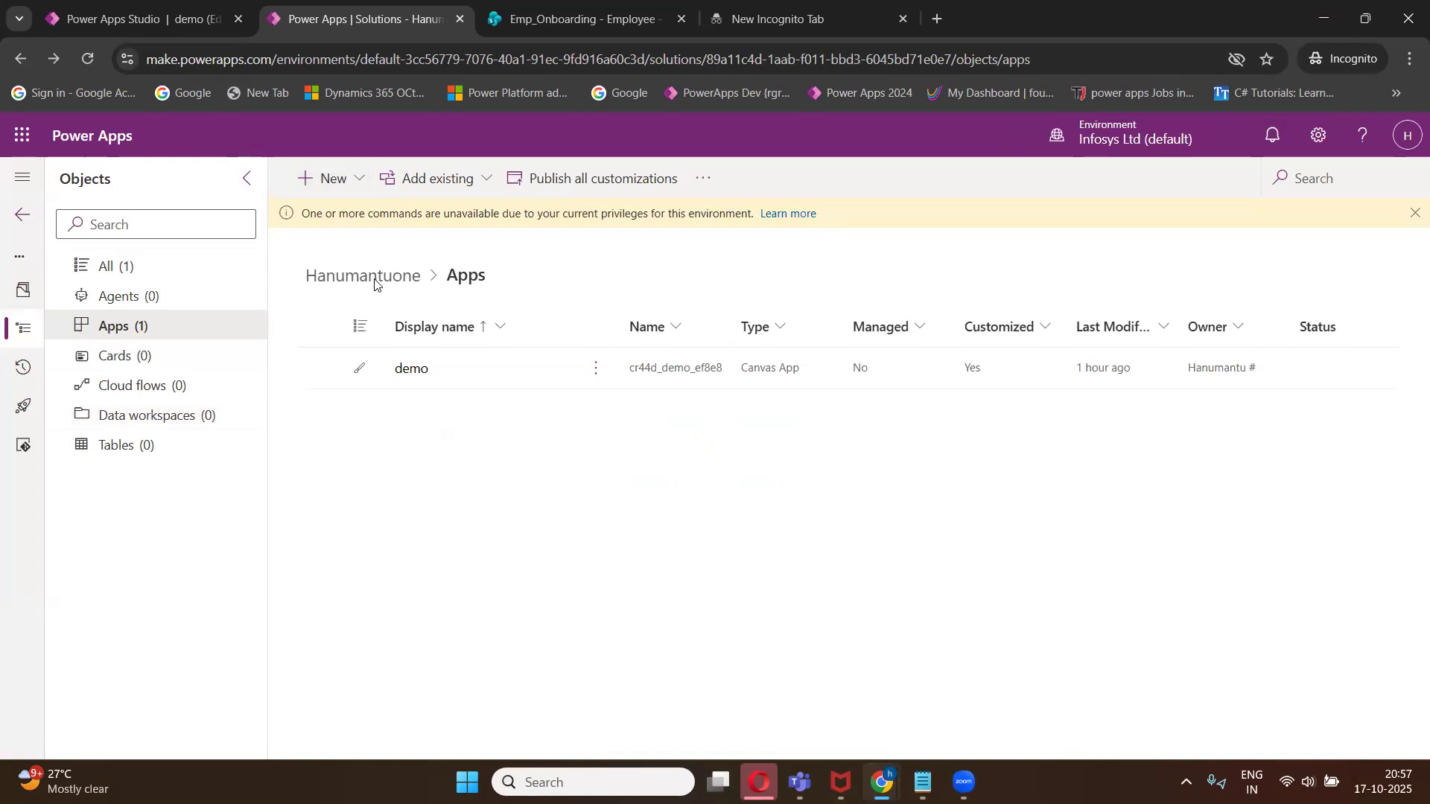
{"action": "left_click", "coordinate": [122, 335]}
{"action": "left_click", "coordinate": [348, 181]}
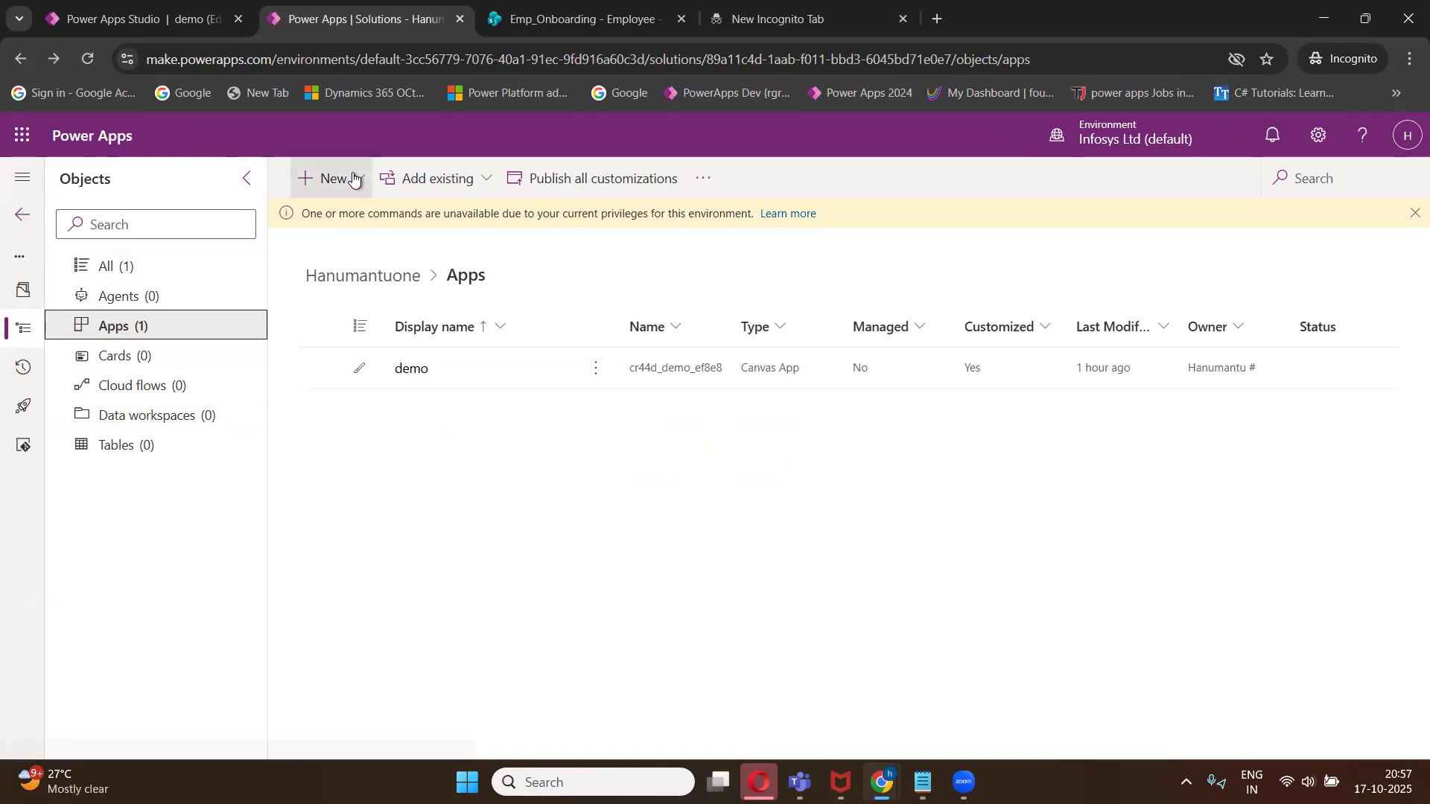
{"action": "mouse_move", "coordinate": [438, 254]}
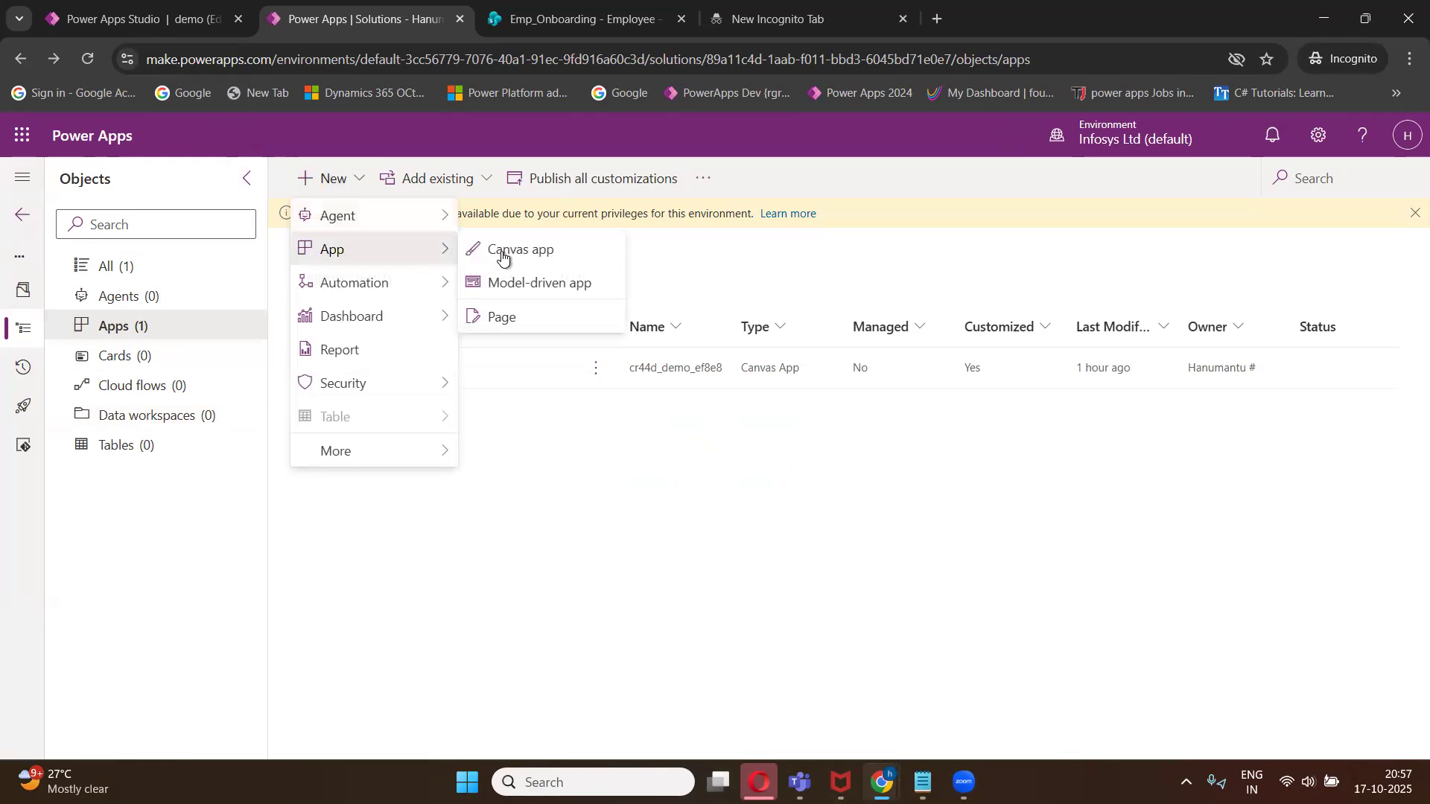
{"action": "left_click", "coordinate": [485, 250]}
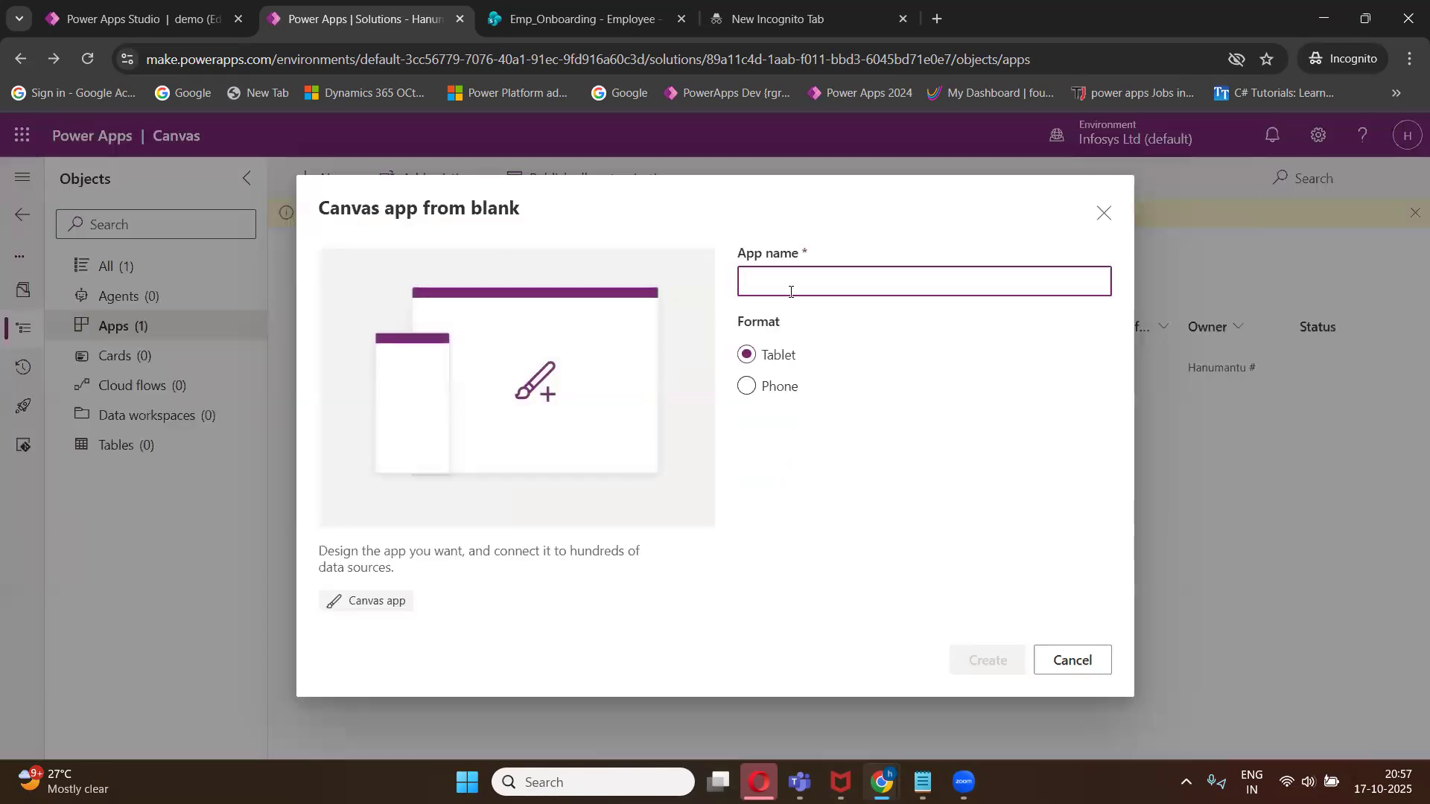
{"action": "type", "text": "EmpOnboarding"}
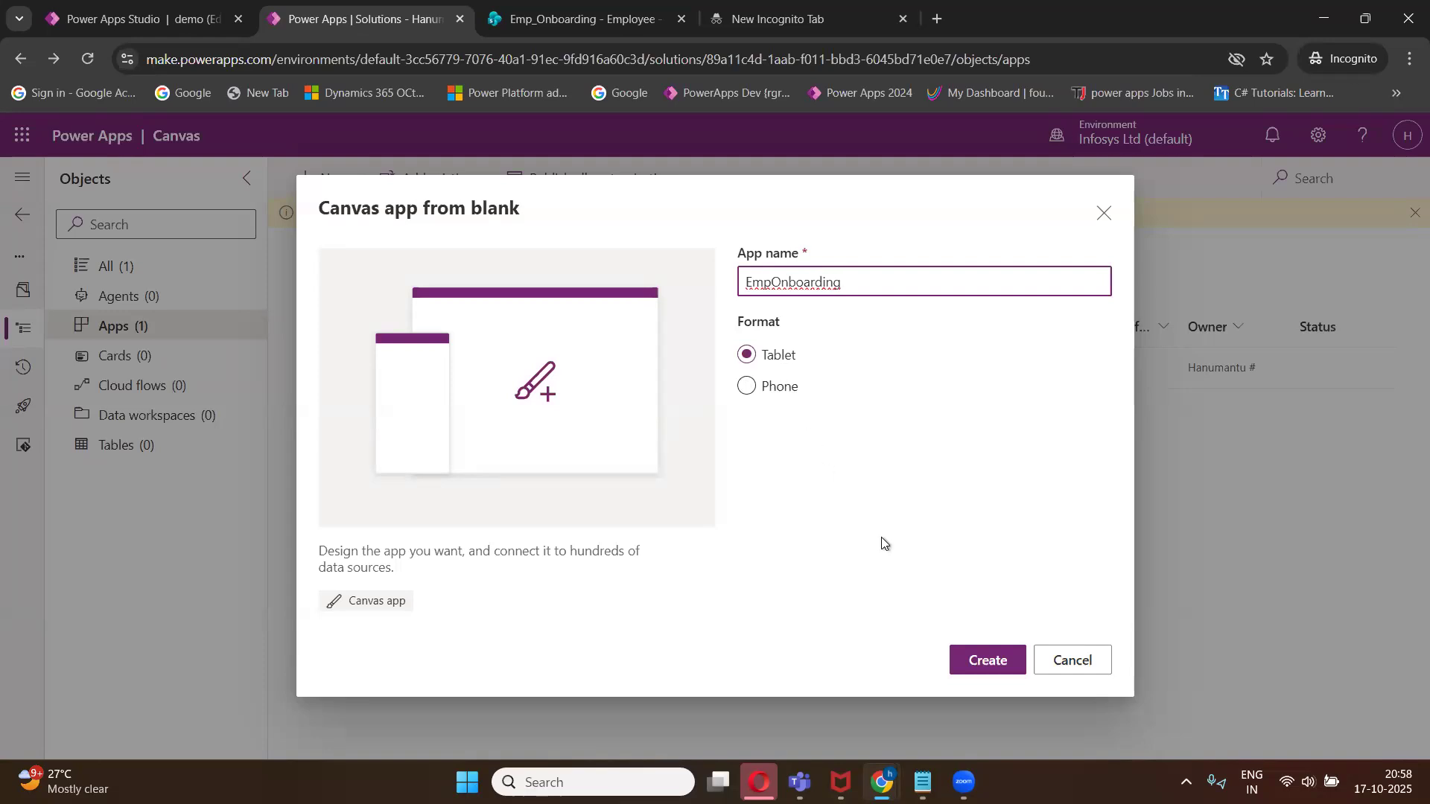
{"action": "left_click", "coordinate": [1003, 672]}
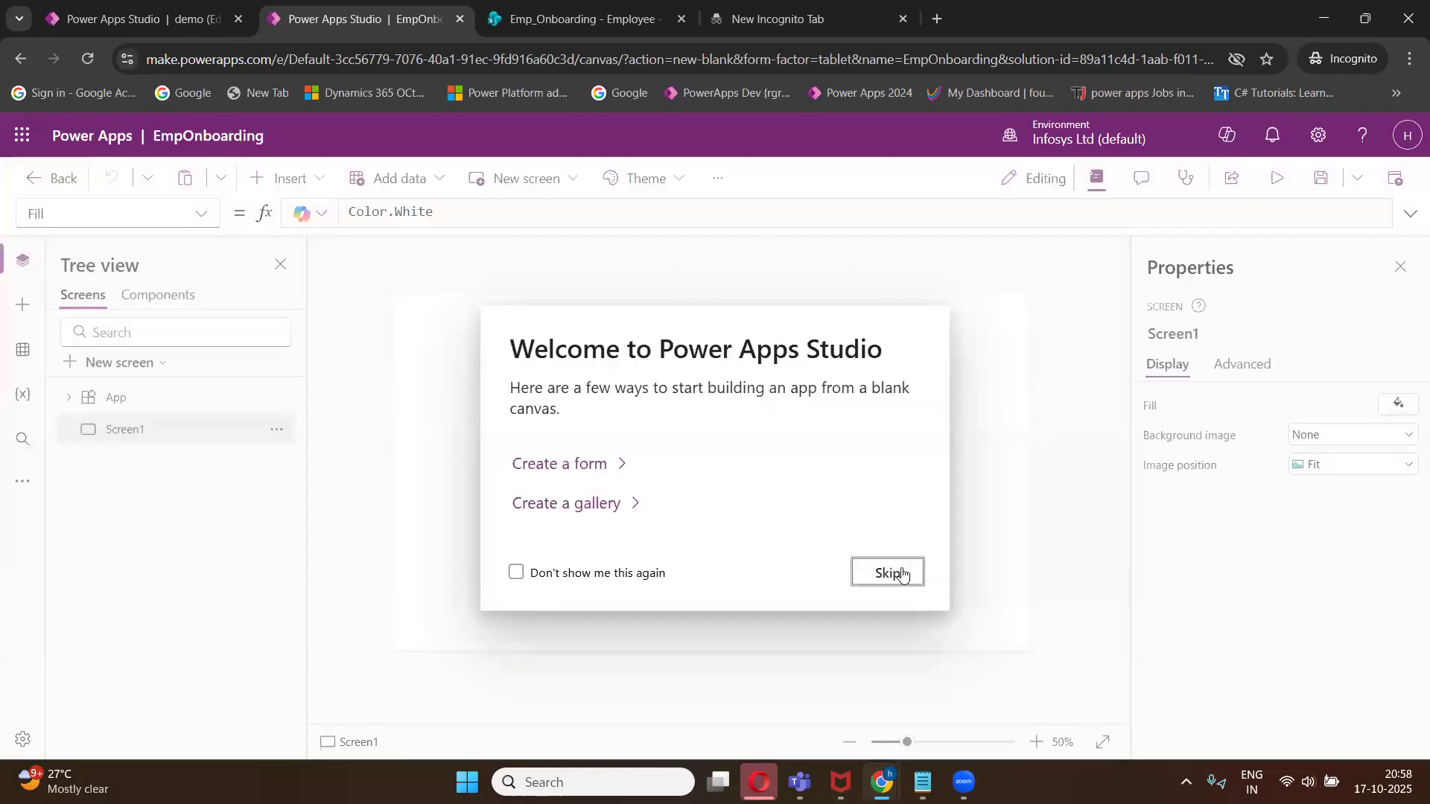
{"action": "left_click", "coordinate": [890, 572]}
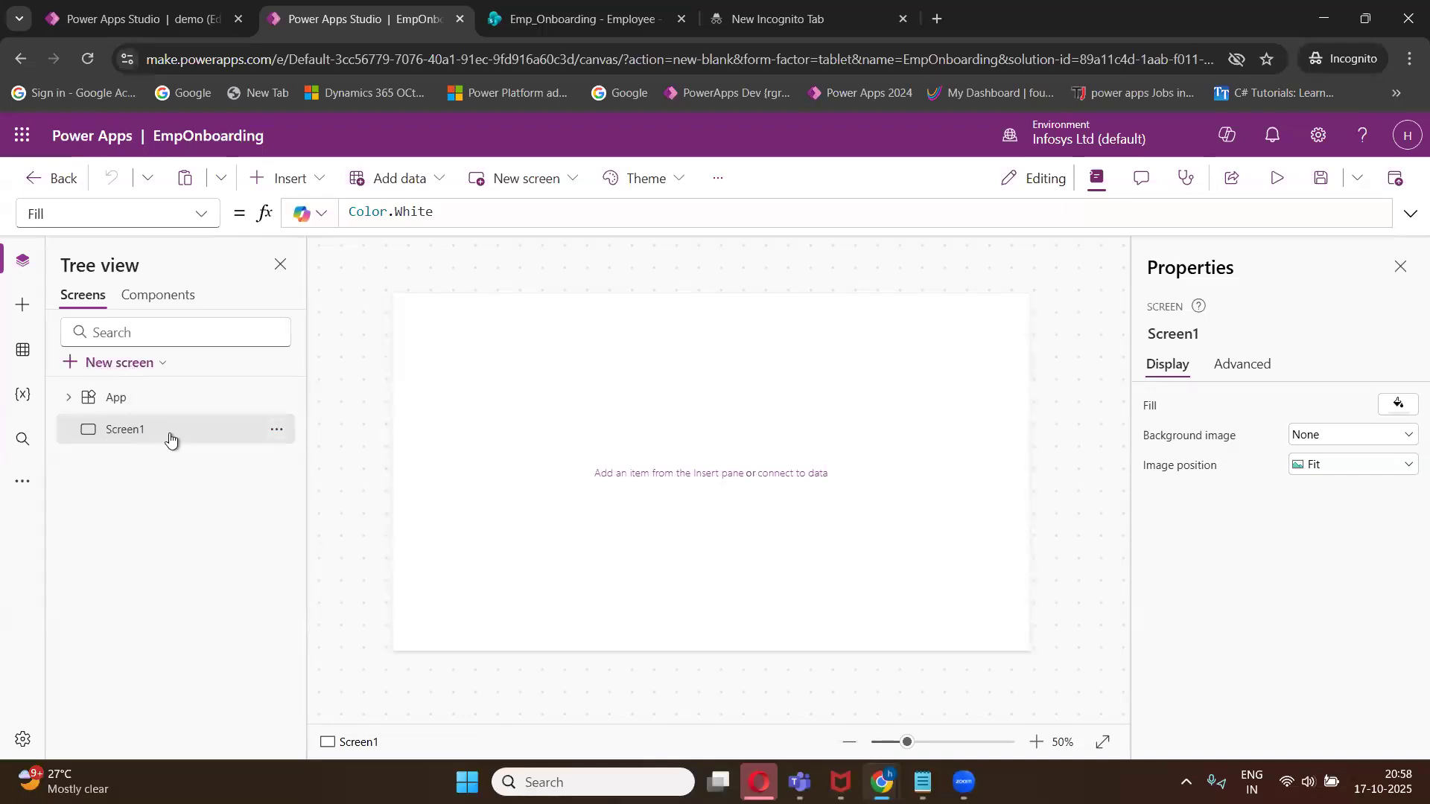
- Rename Screen1 to Home-Screen
{"action": "left_click", "coordinate": [277, 431]}
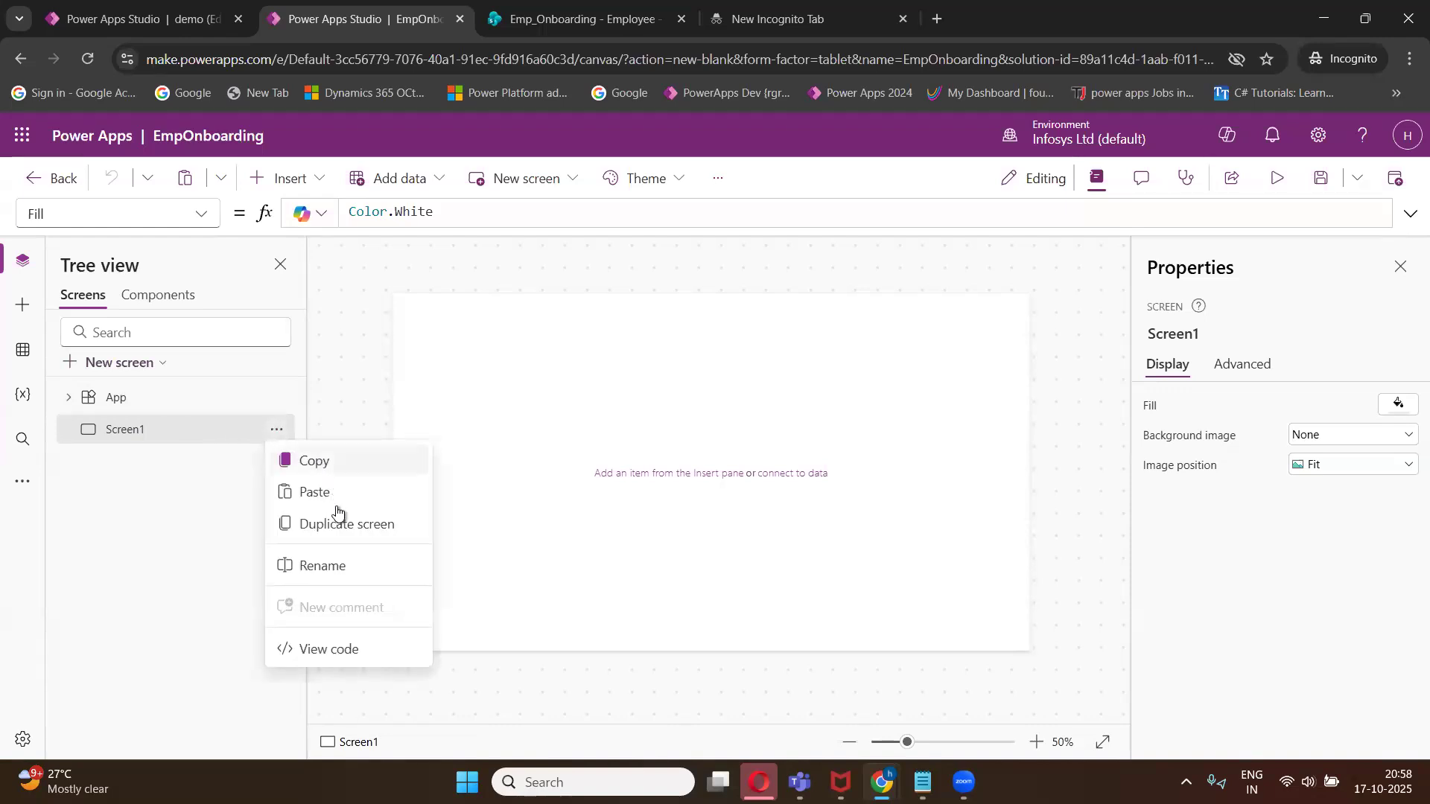
{"action": "left_click", "coordinate": [345, 567]}
{"action": "type", "text": "Home"}
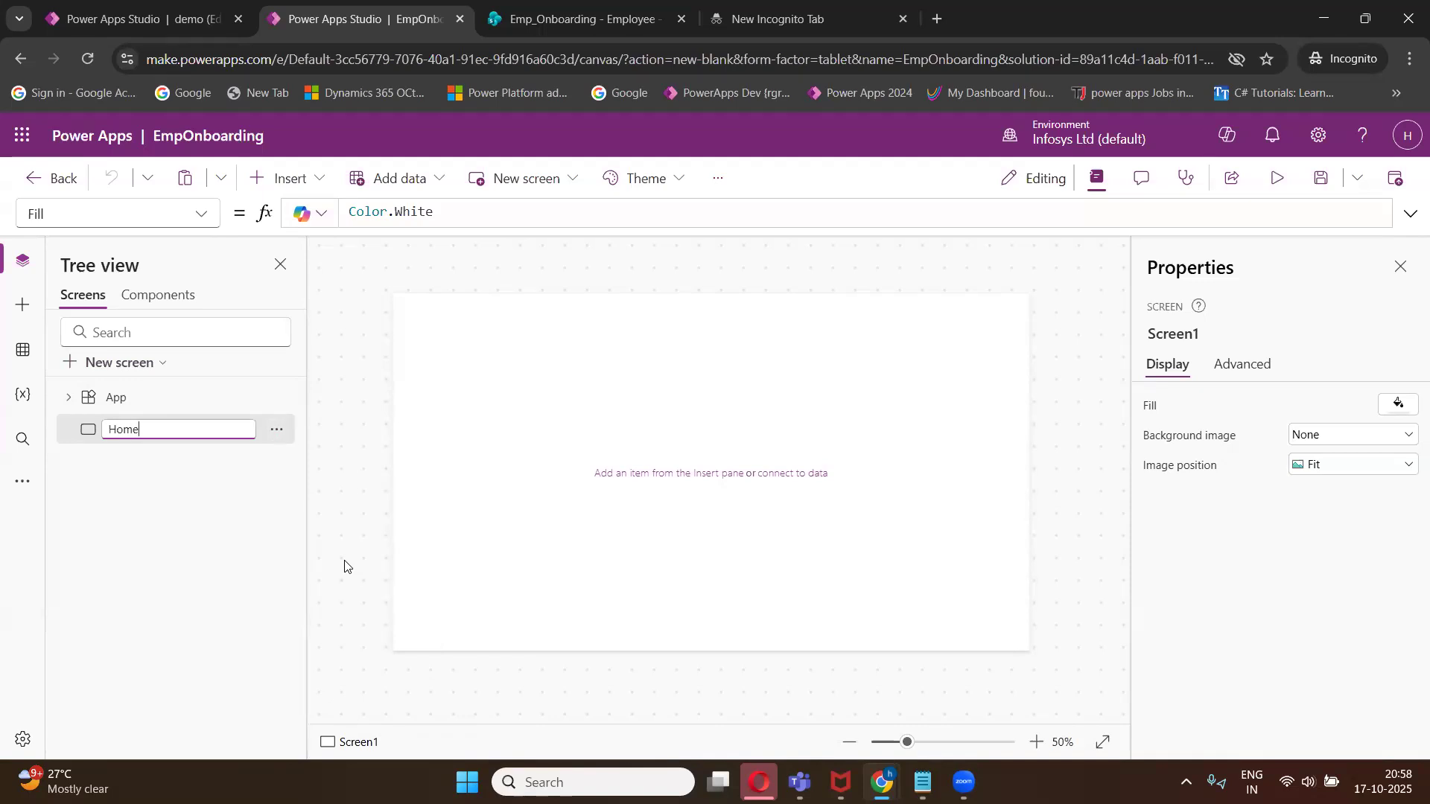
{"action": "type", "text": "-Screen"}
{"action": "key", "text": "Return"}
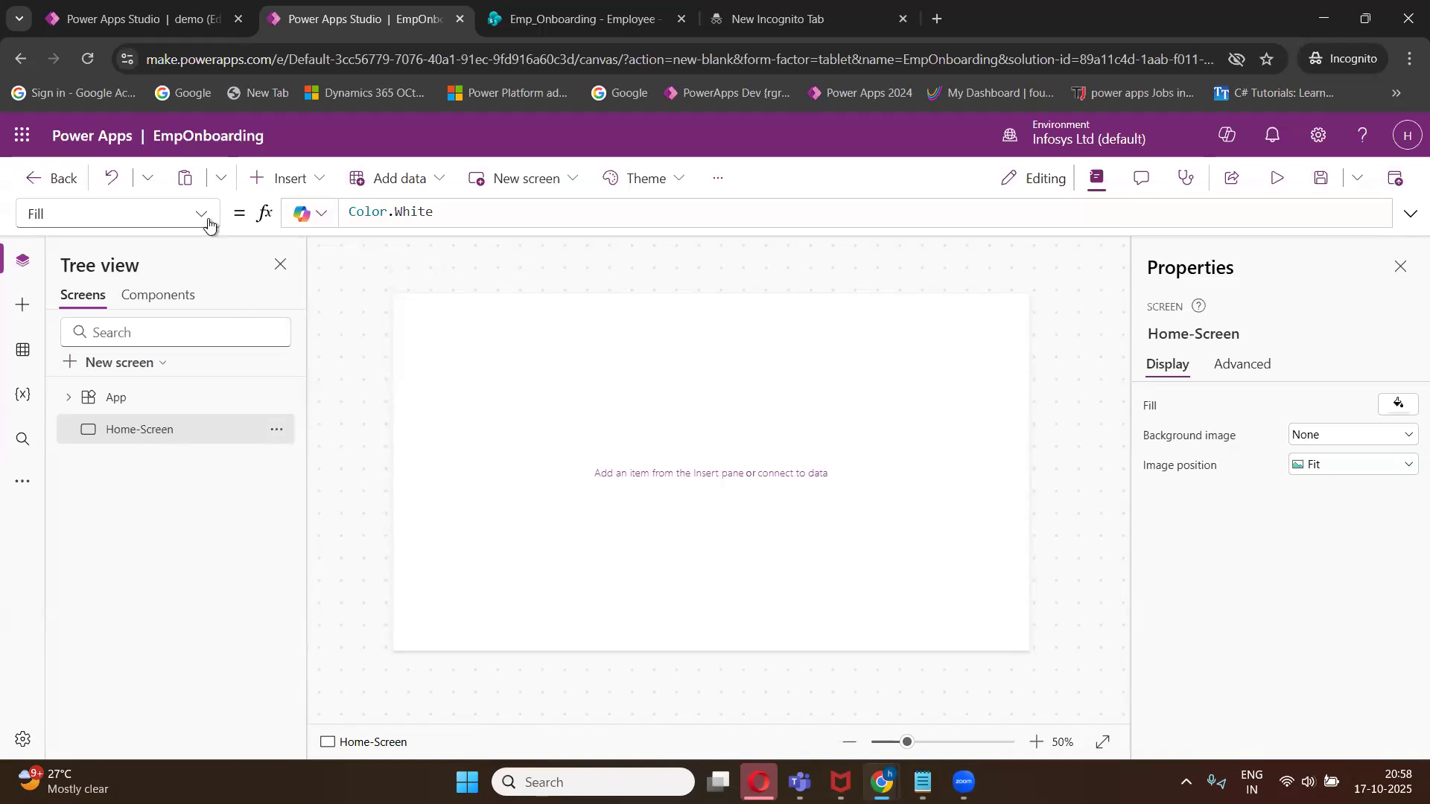
- Browse the control categories available for inserting onto the screen
{"action": "left_click", "coordinate": [316, 184]}
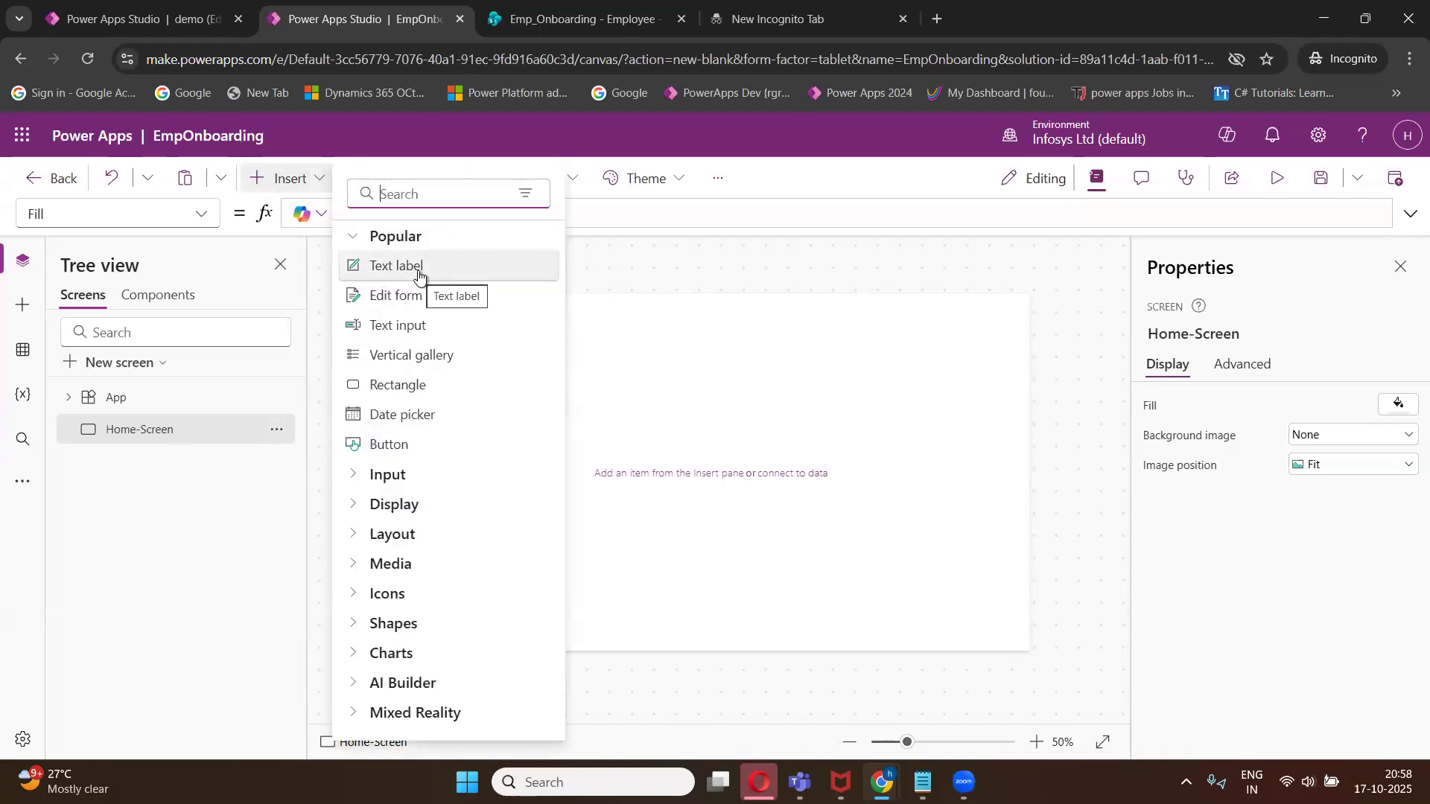
{"action": "left_click", "coordinate": [651, 383]}
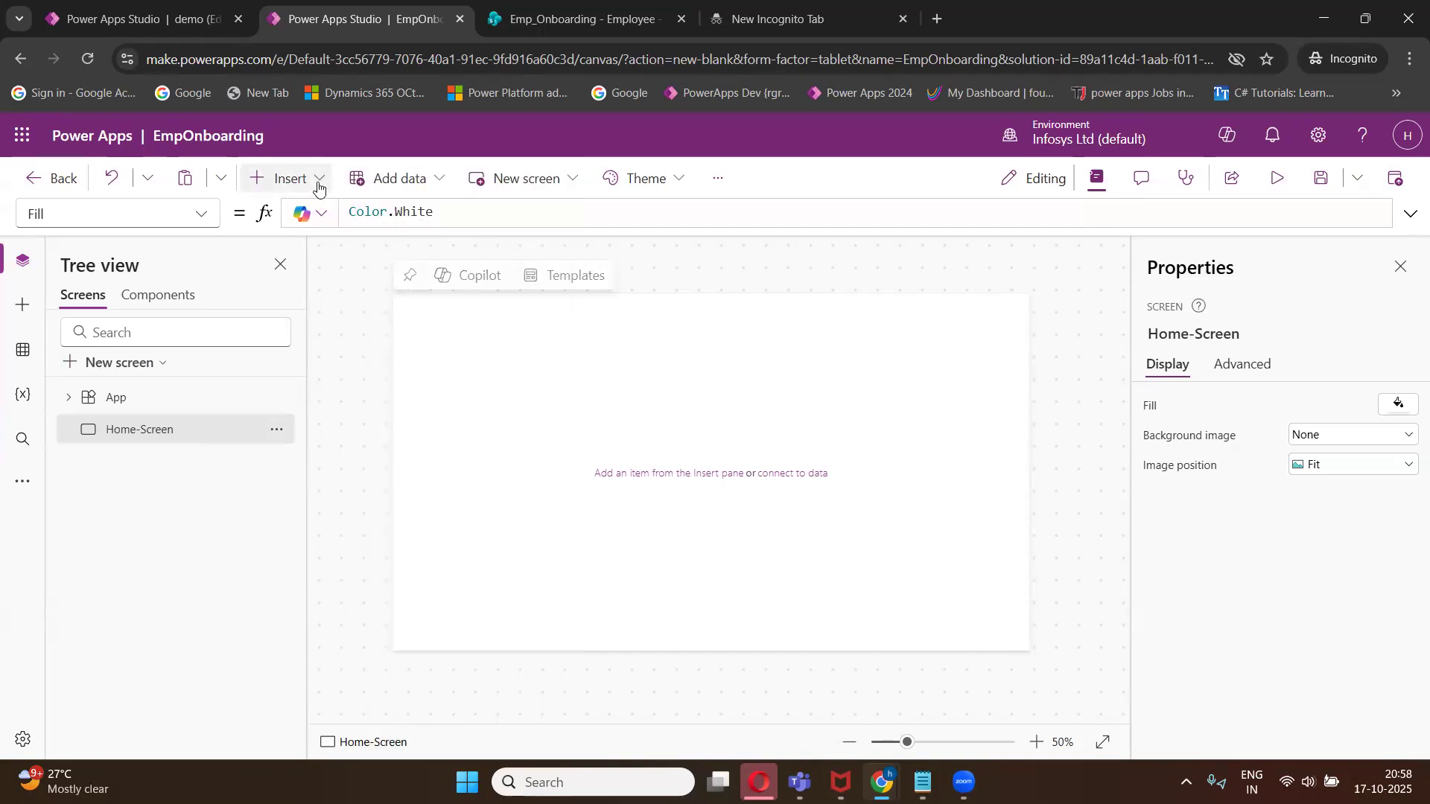
{"action": "left_click", "coordinate": [318, 183]}
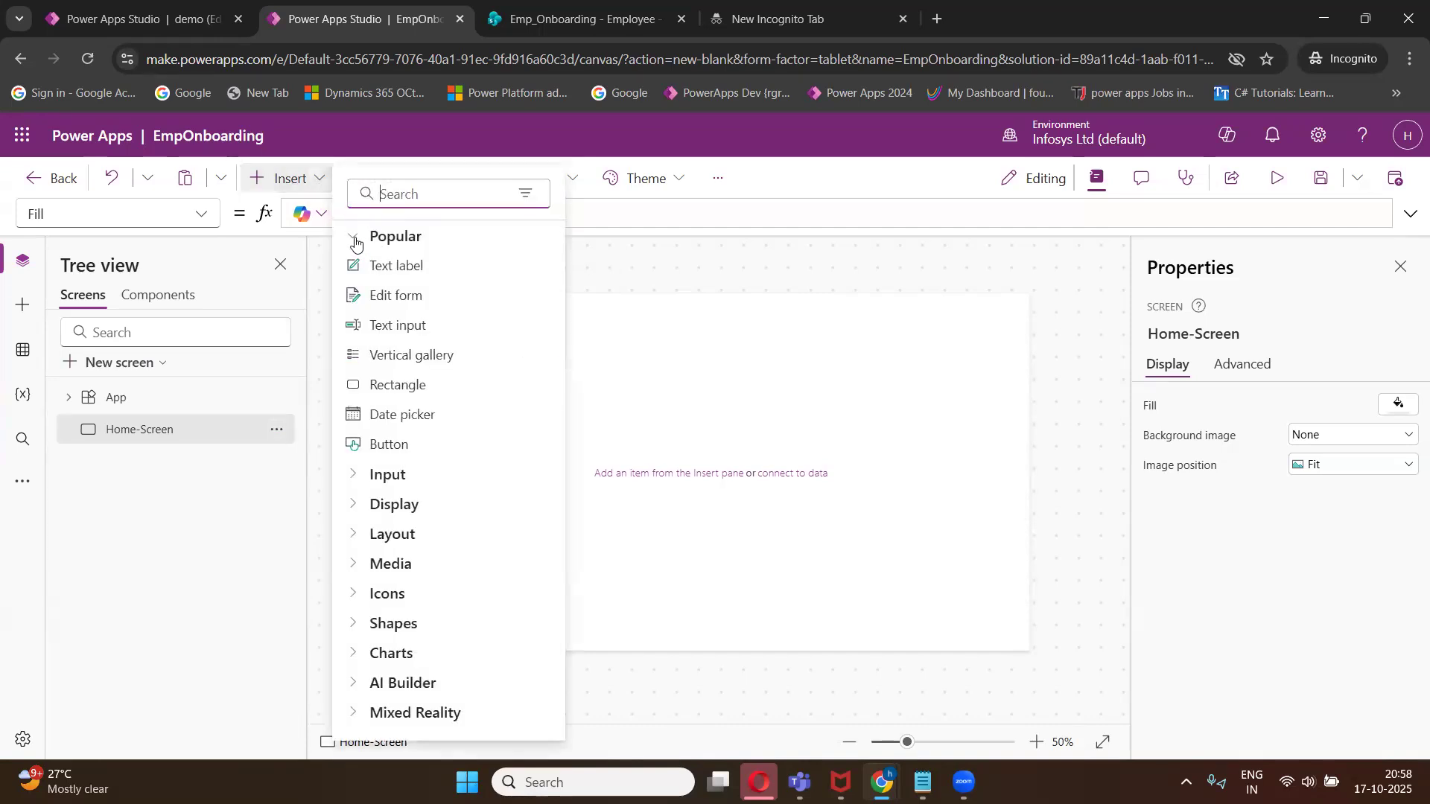
{"action": "left_click", "coordinate": [356, 240]}
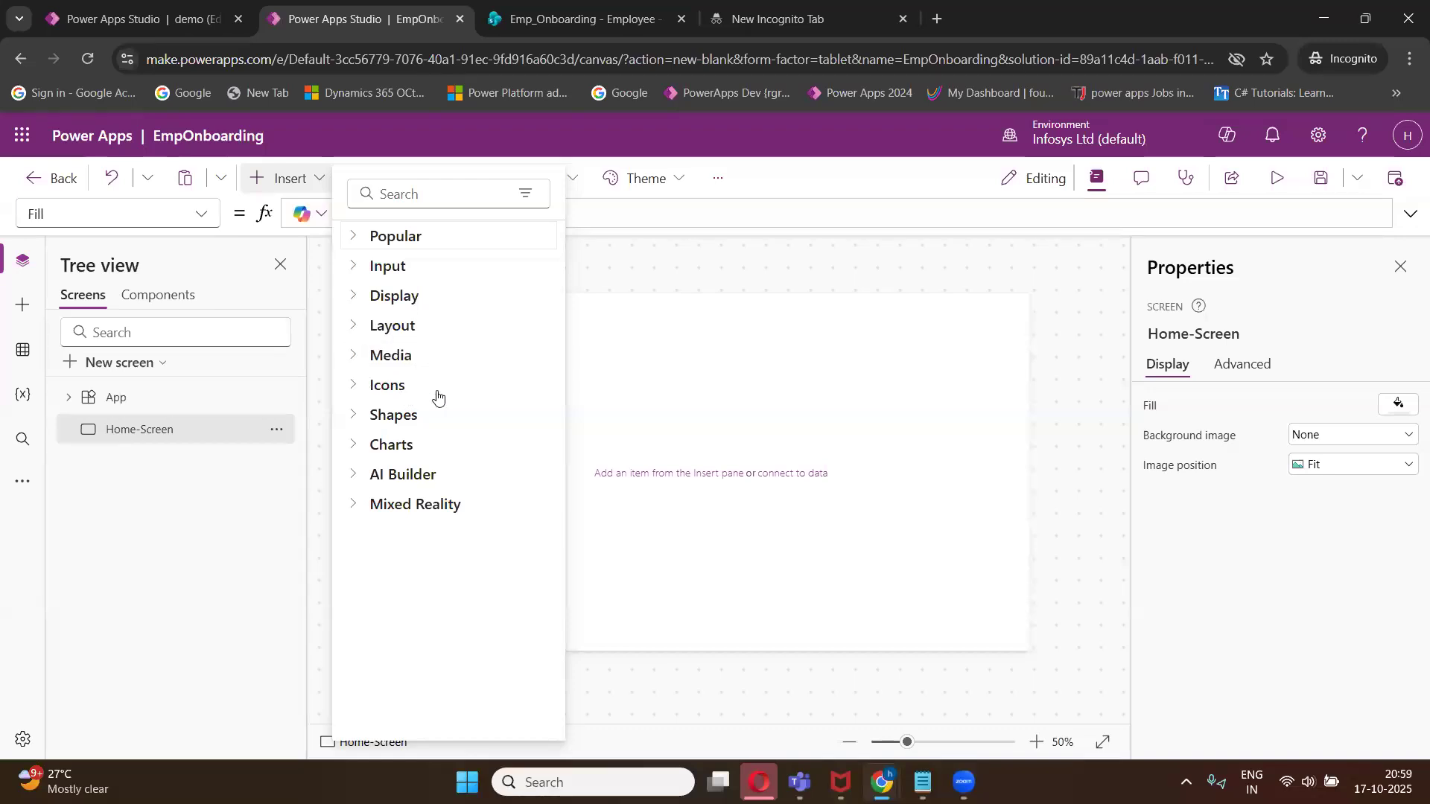
{"action": "left_click", "coordinate": [351, 237]}
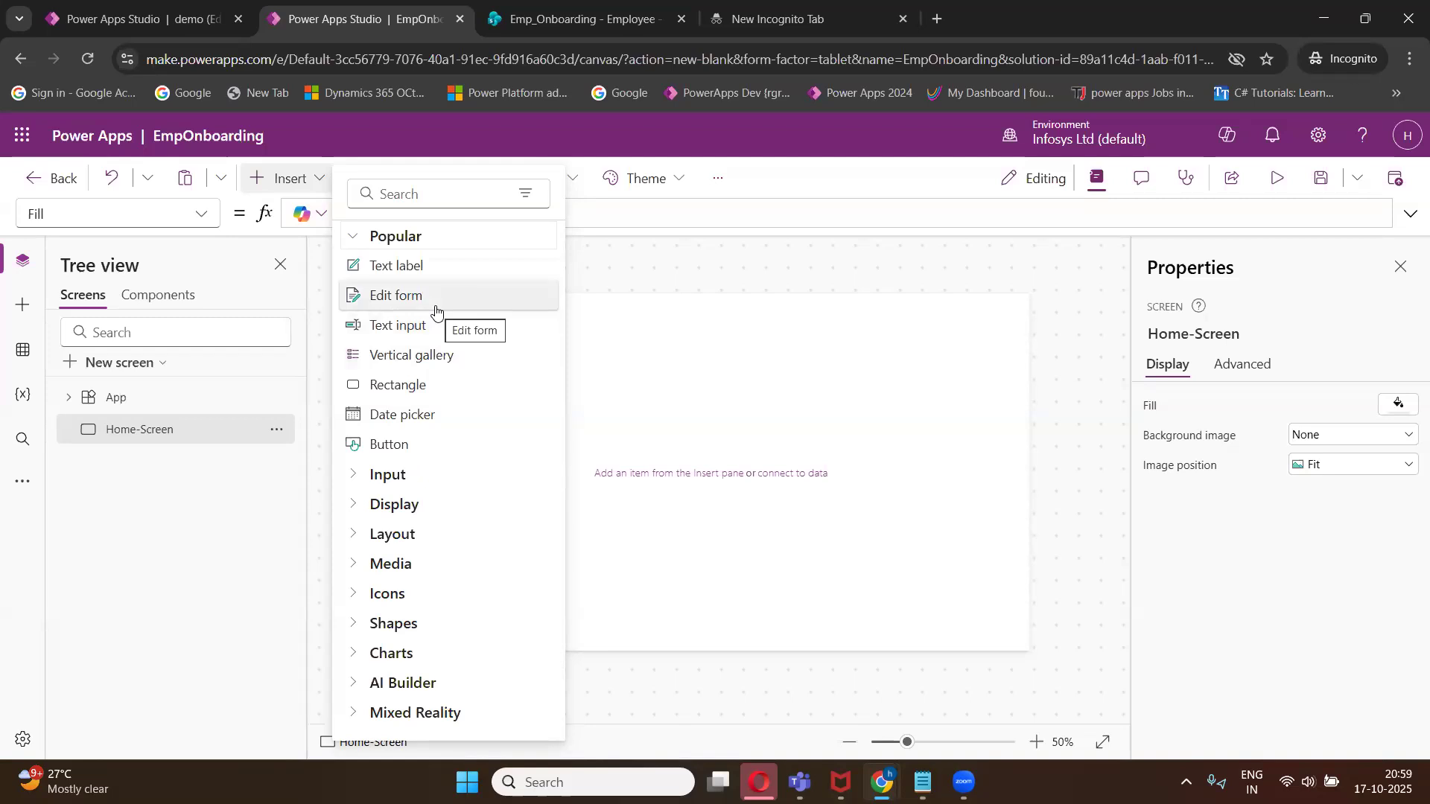
{"action": "left_click", "coordinate": [352, 238]}
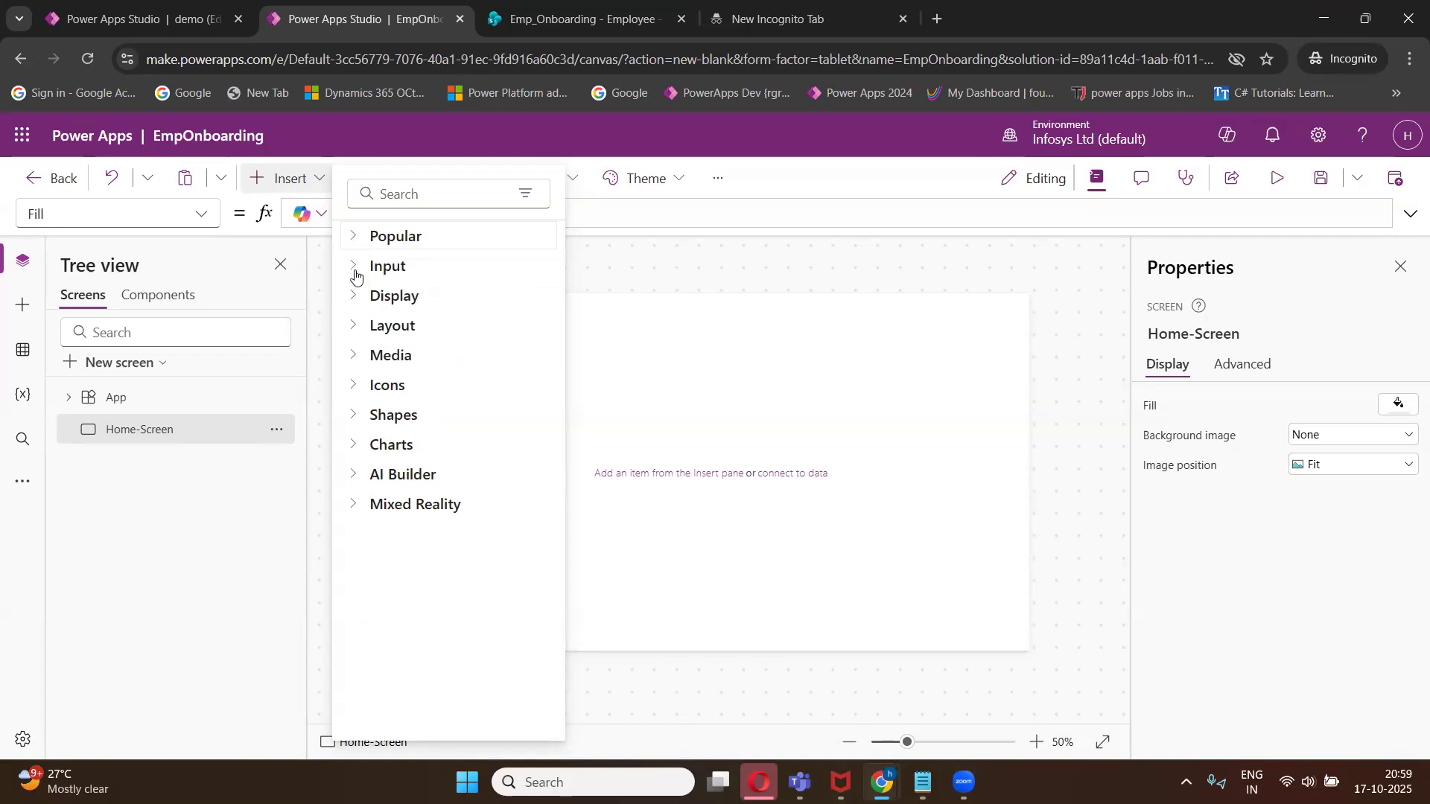
{"action": "left_click", "coordinate": [353, 268]}
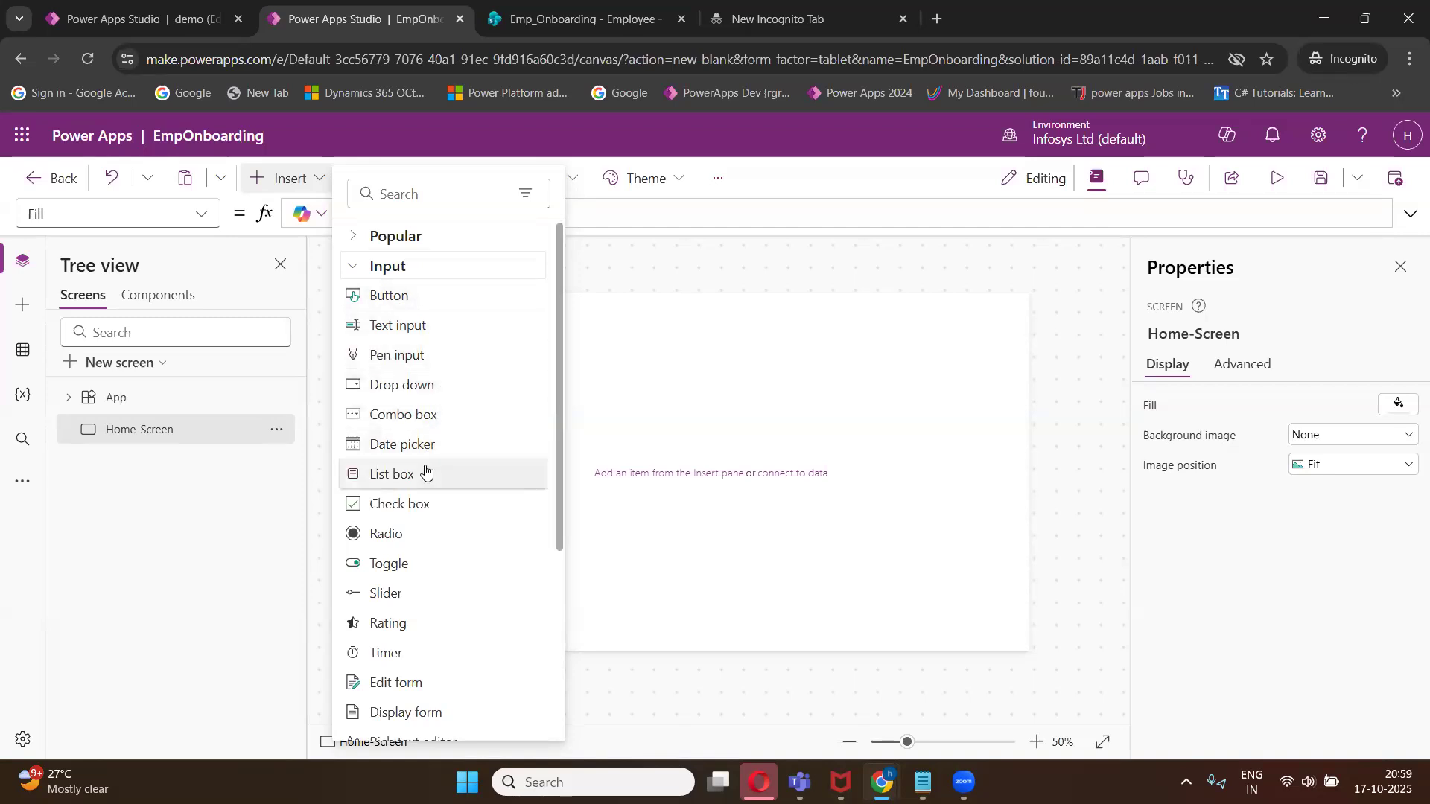
{"action": "left_click", "coordinate": [352, 269]}
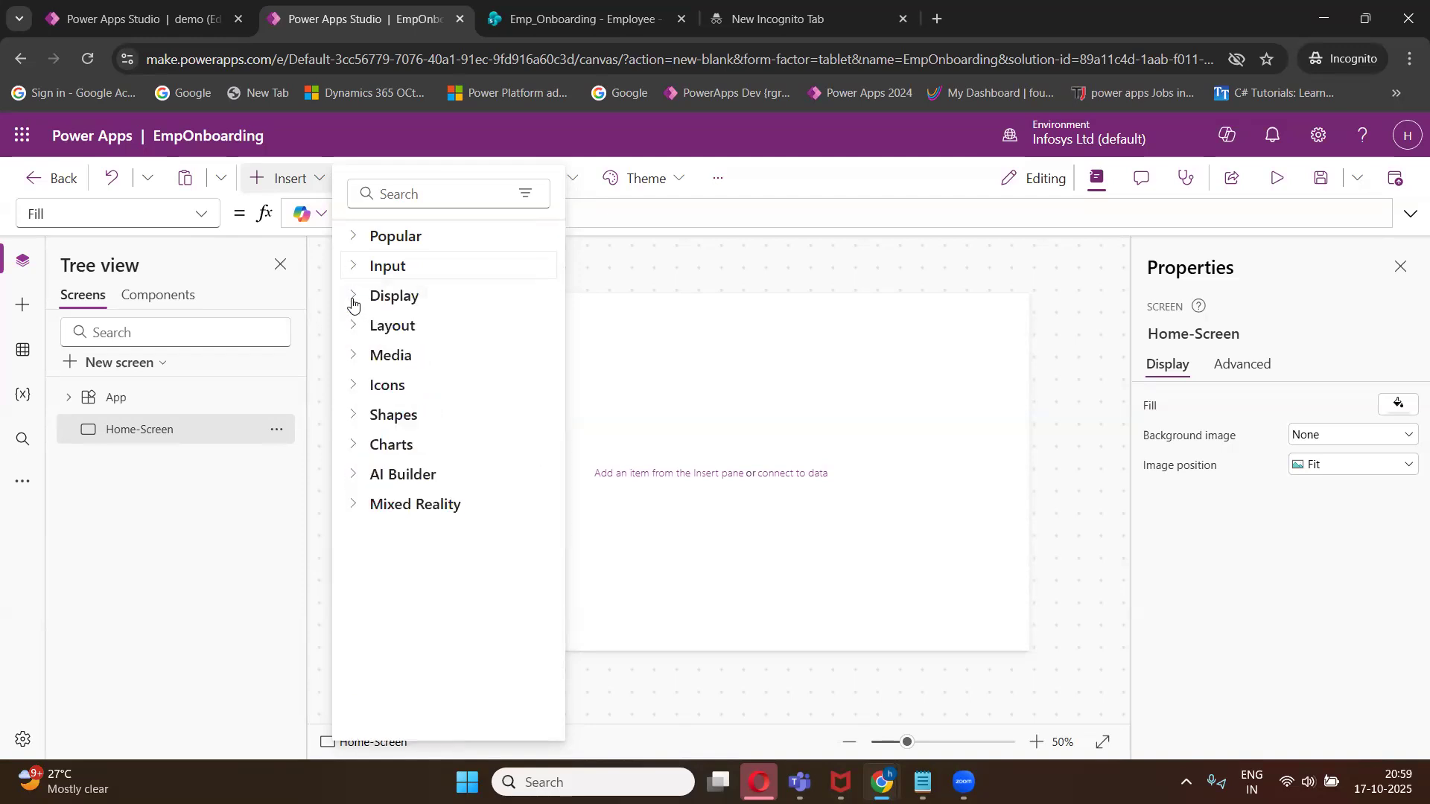
{"action": "left_click", "coordinate": [353, 301]}
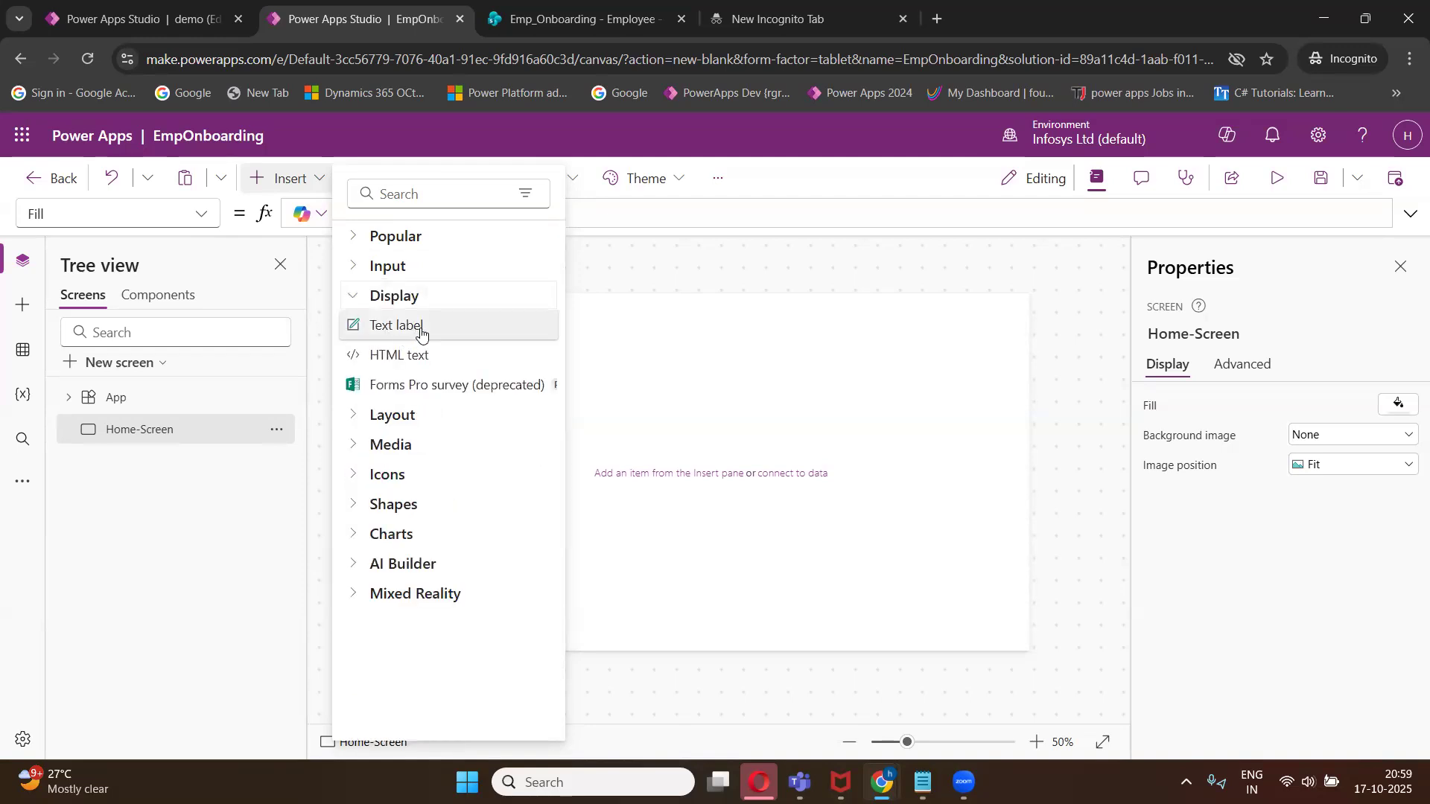
{"action": "left_click", "coordinate": [353, 300]}
{"action": "left_click", "coordinate": [353, 326]}
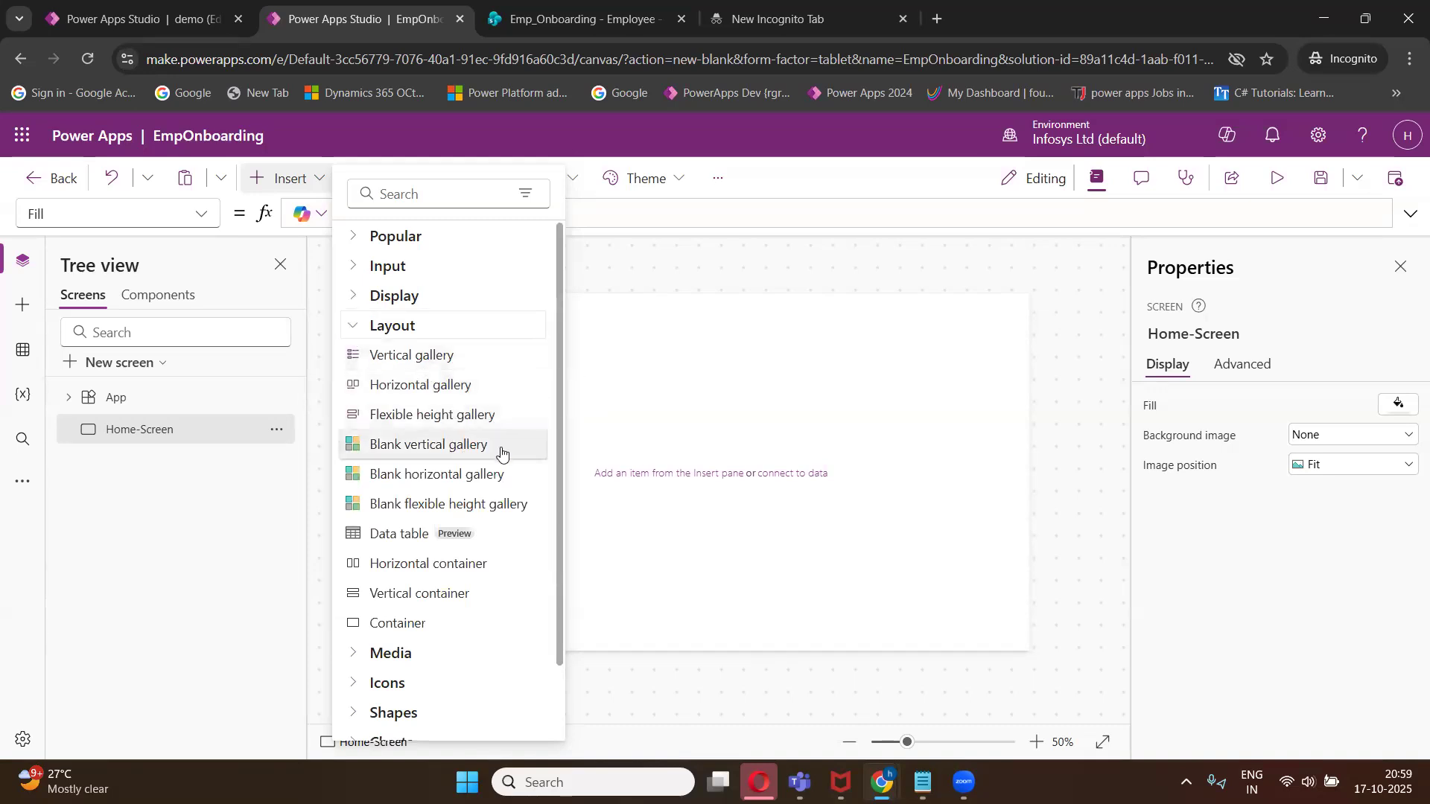
{"action": "left_click", "coordinate": [353, 326]}
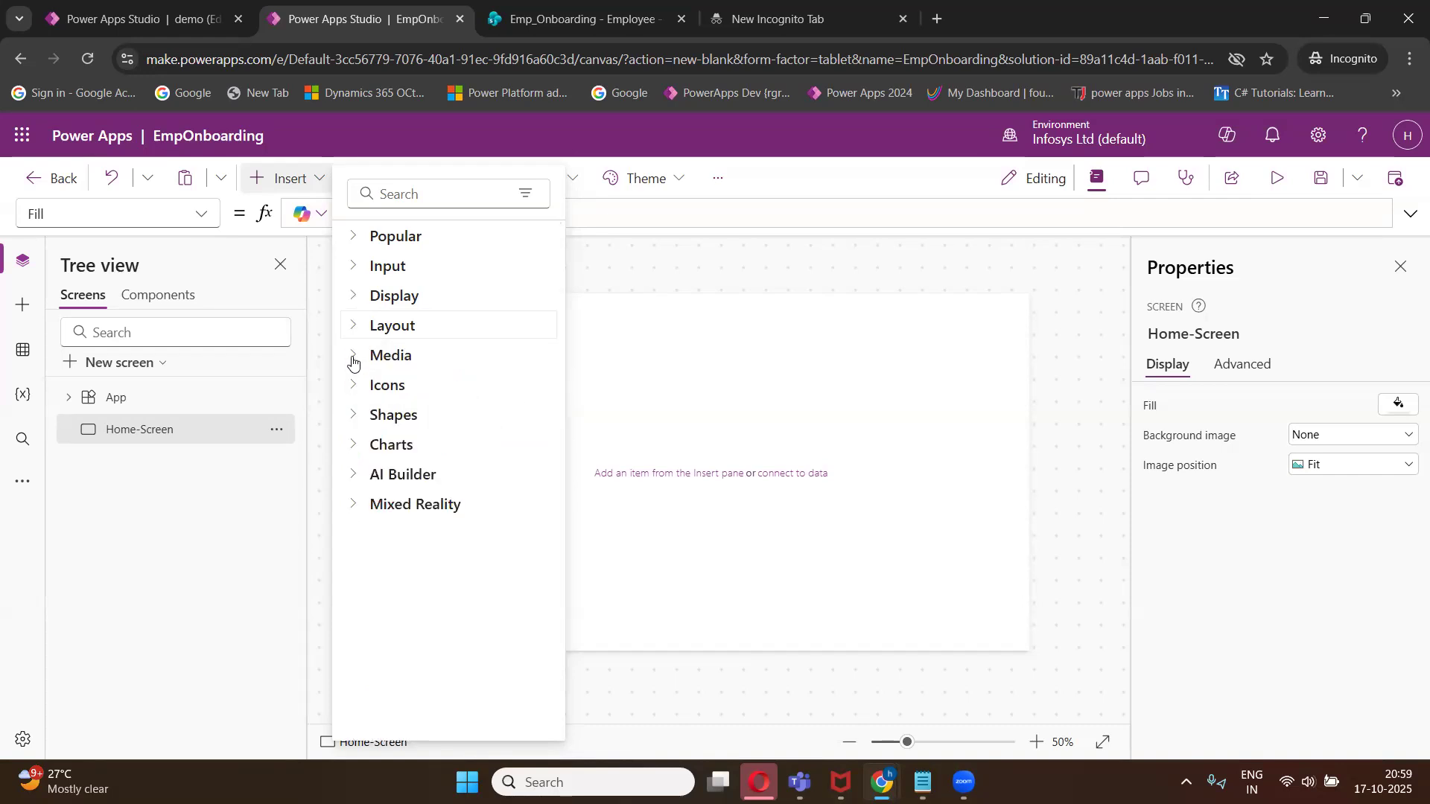
{"action": "left_click", "coordinate": [353, 356]}
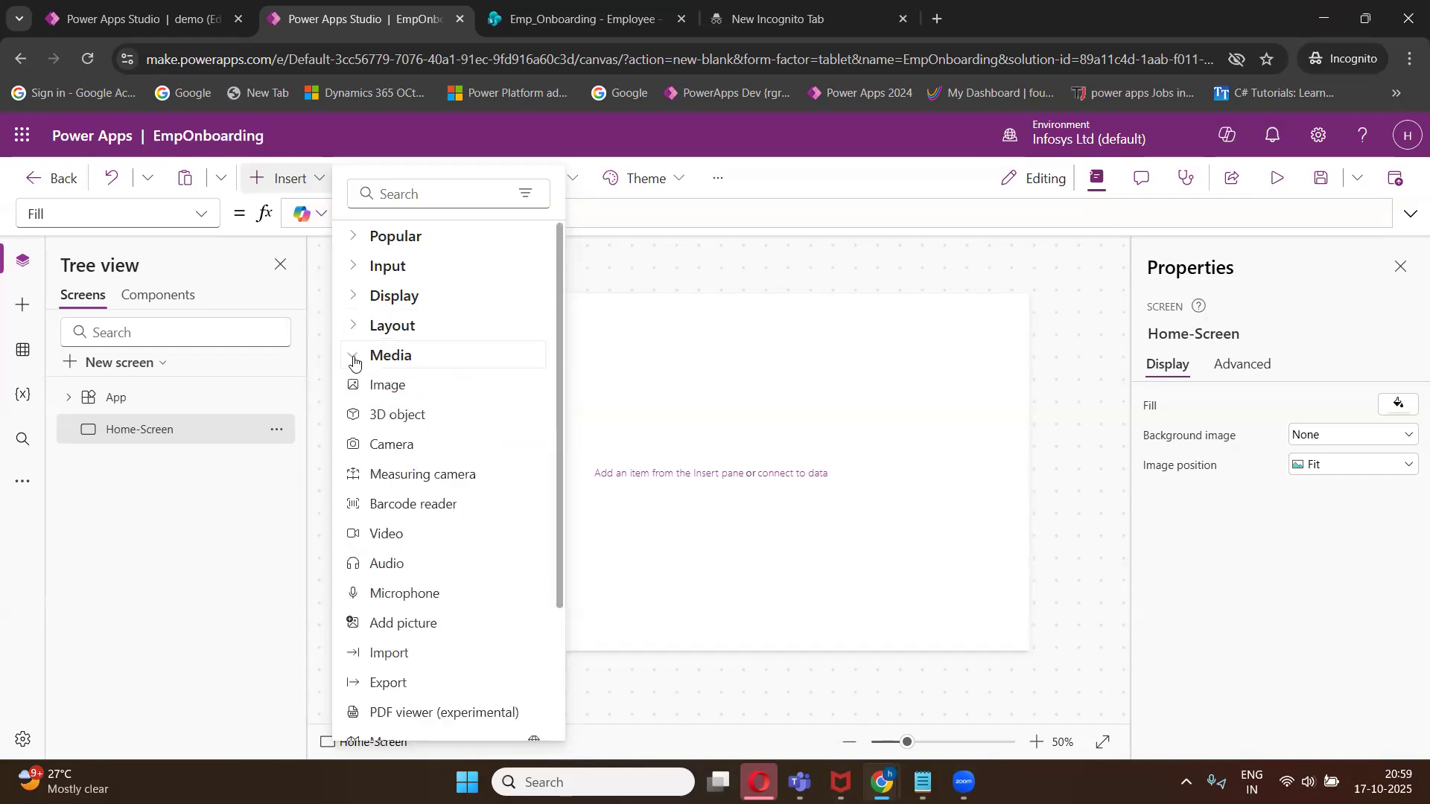
{"action": "left_click", "coordinate": [354, 357]}
{"action": "left_click", "coordinate": [355, 387]}
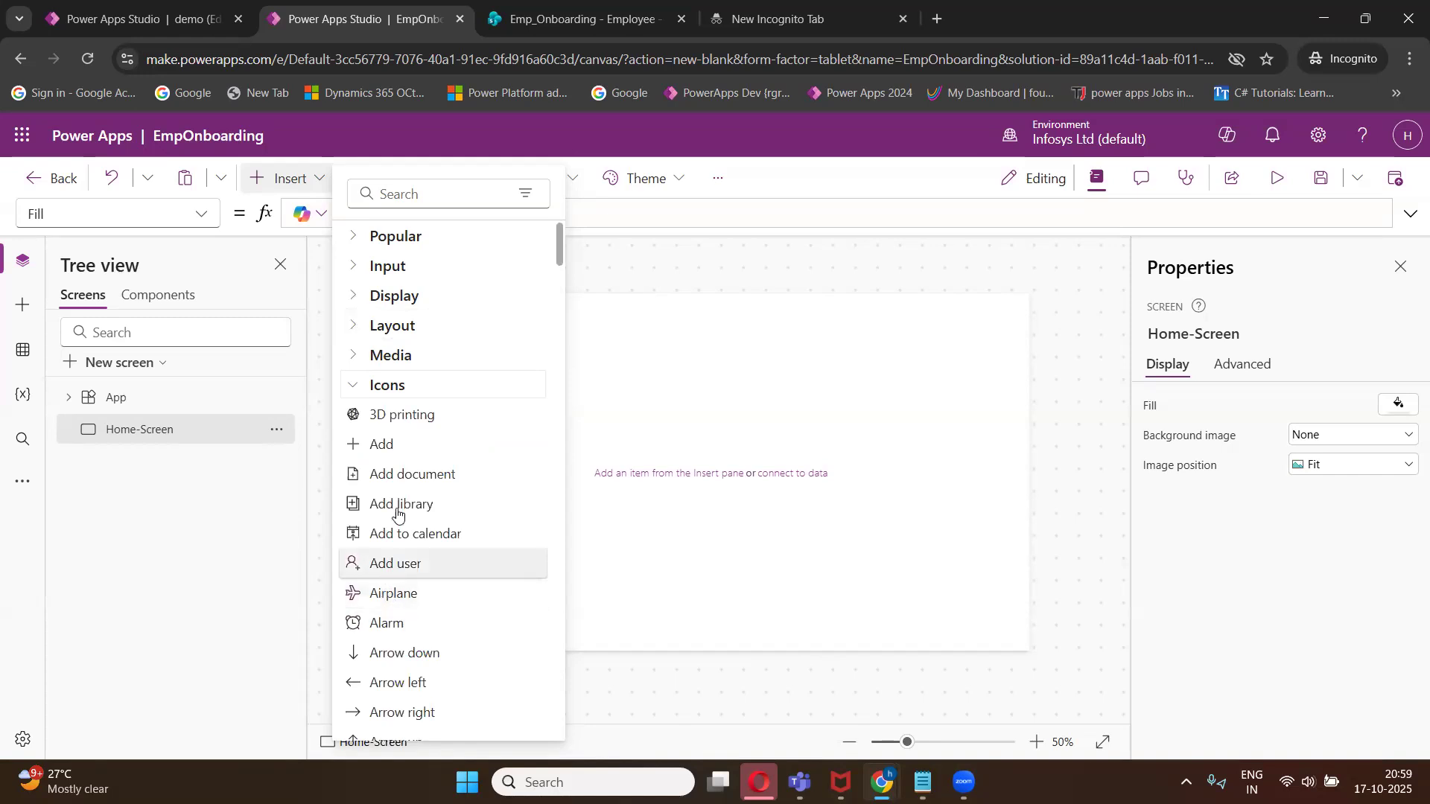
{"action": "left_click", "coordinate": [354, 388]}
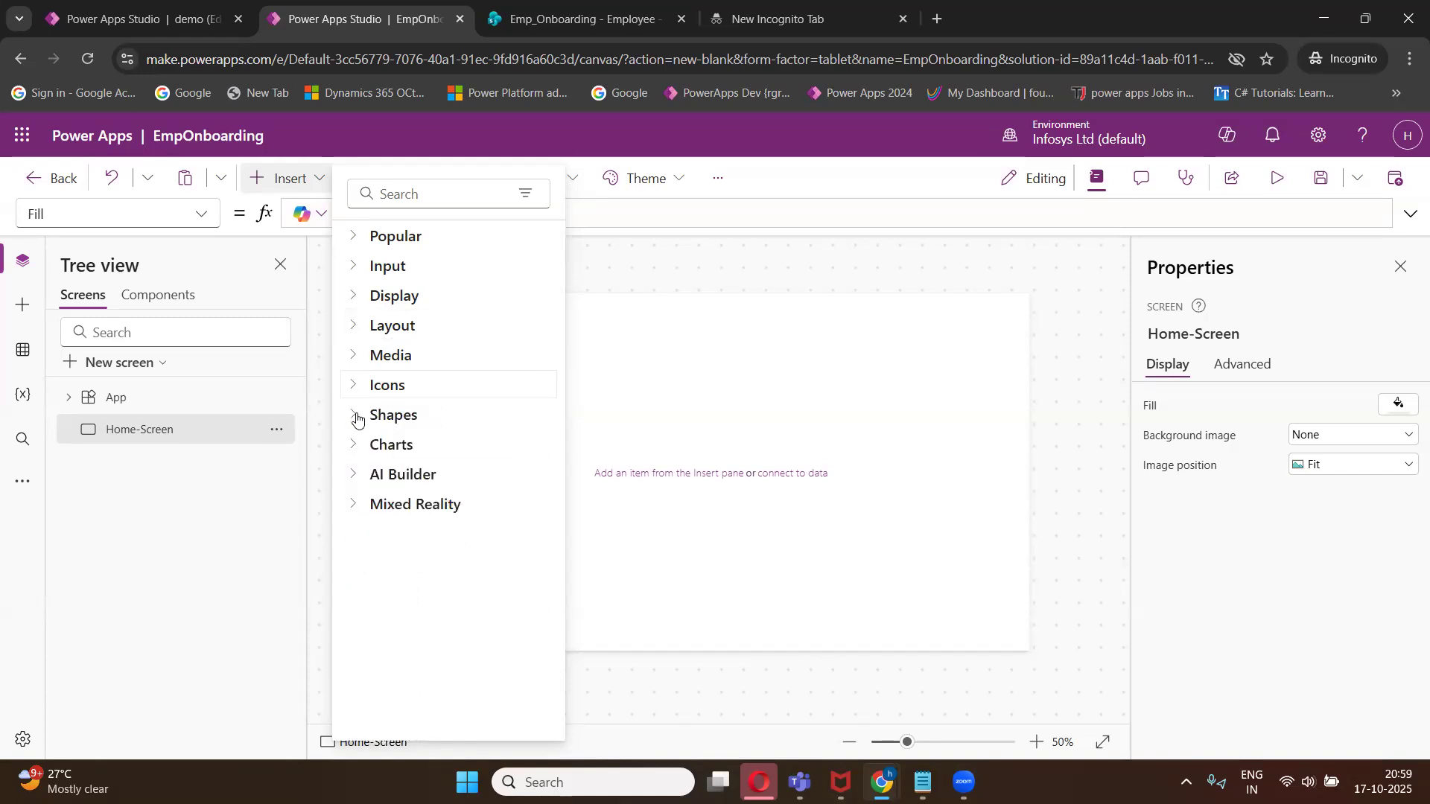
{"action": "left_click", "coordinate": [354, 417]}
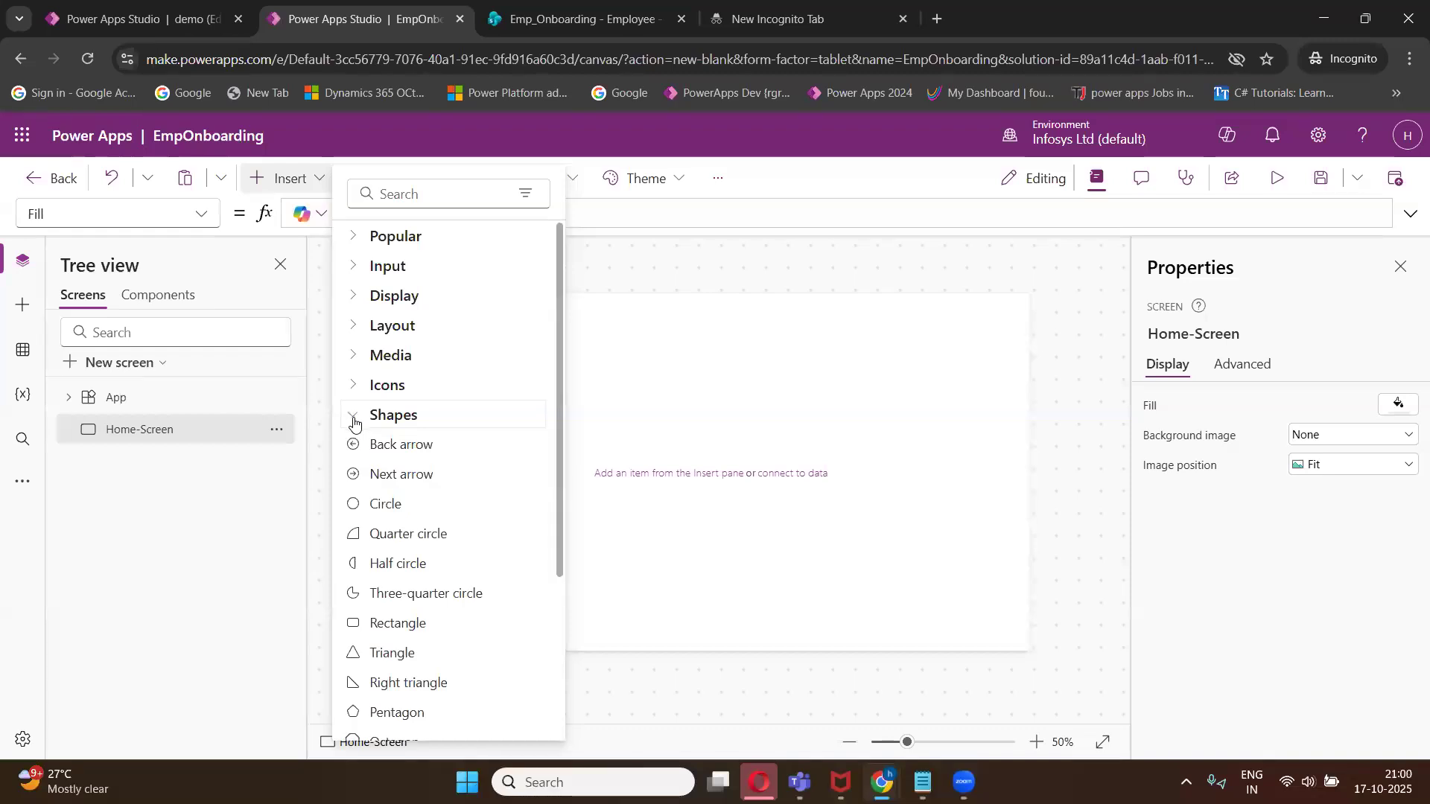
{"action": "left_click", "coordinate": [354, 420]}
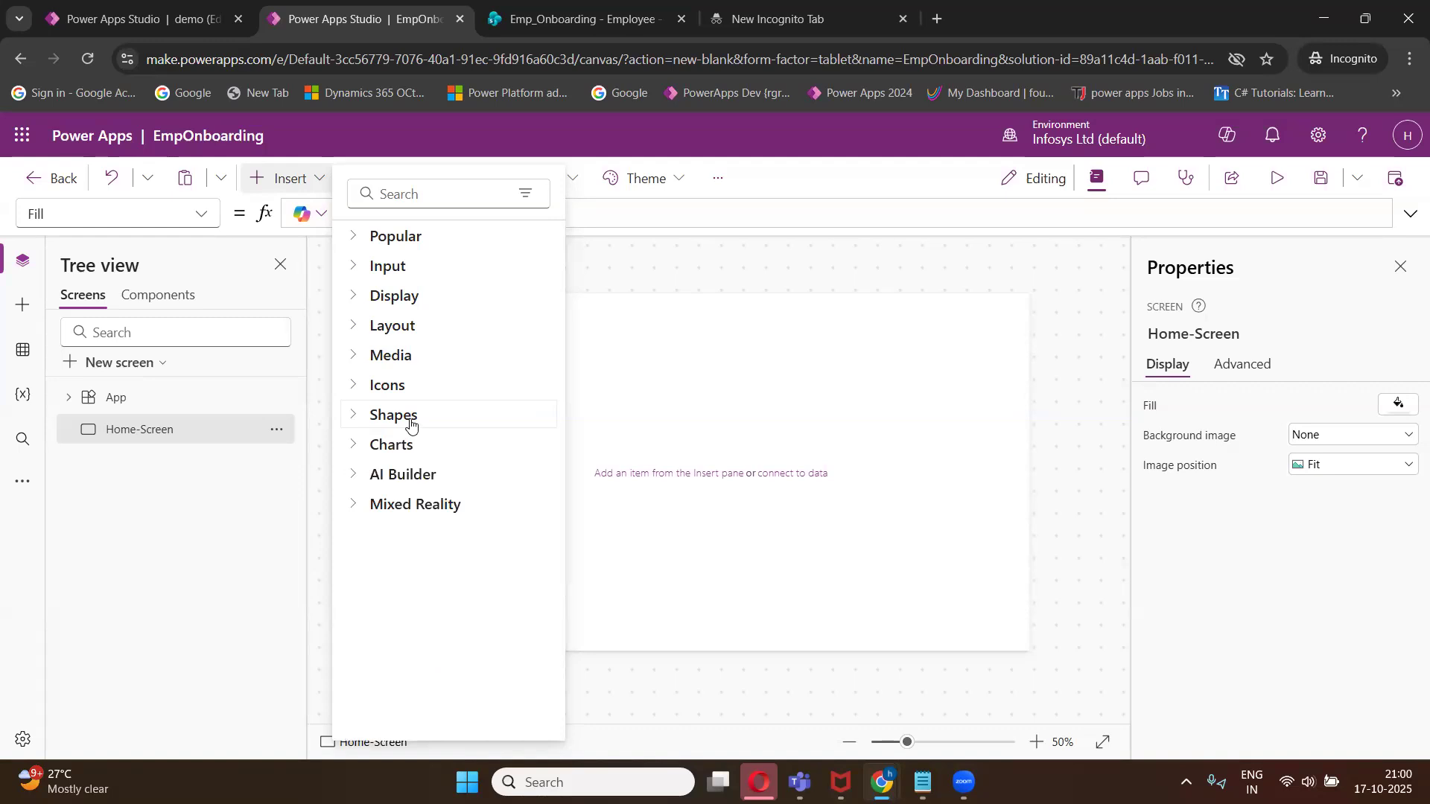
{"action": "left_click", "coordinate": [353, 447]}
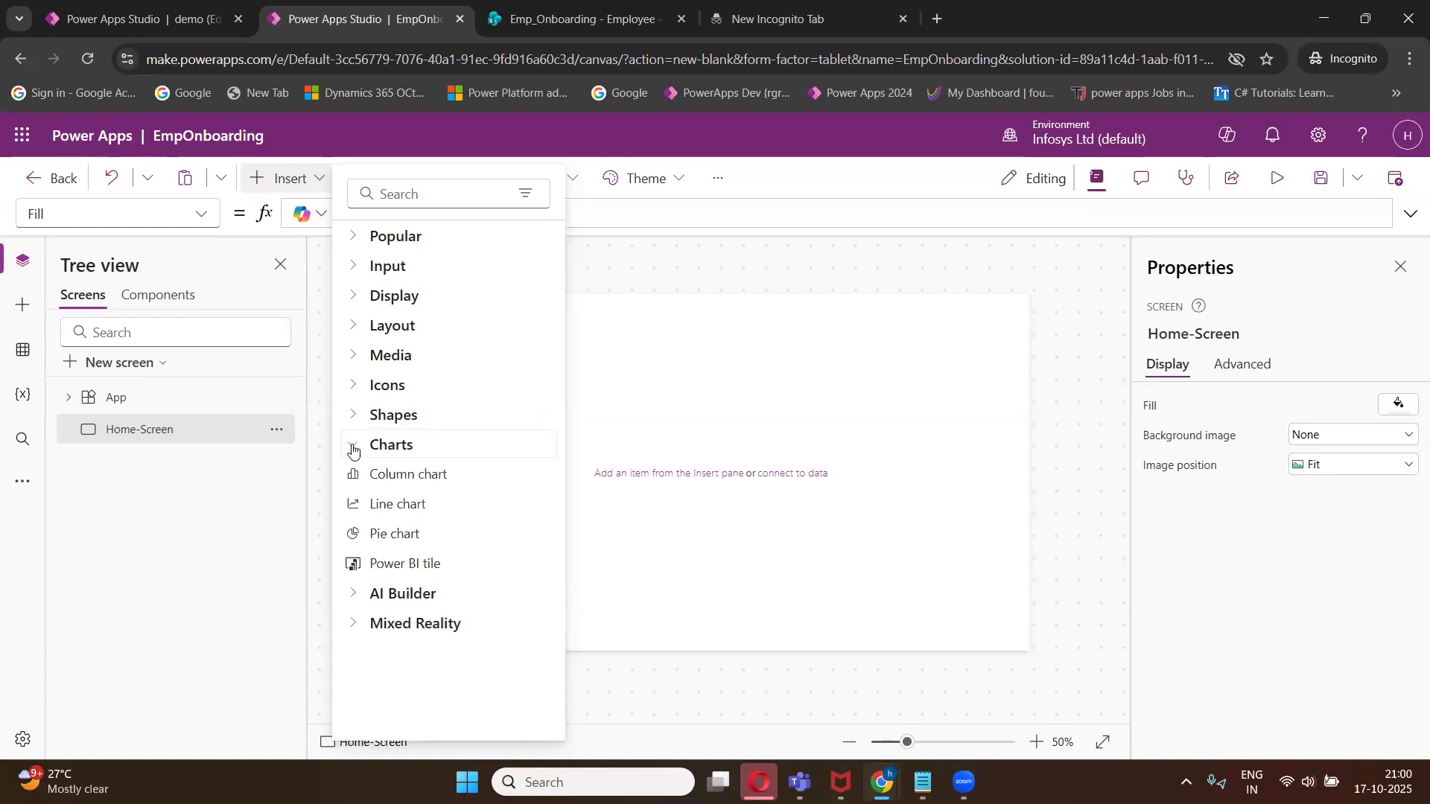
{"action": "left_click", "coordinate": [353, 448]}
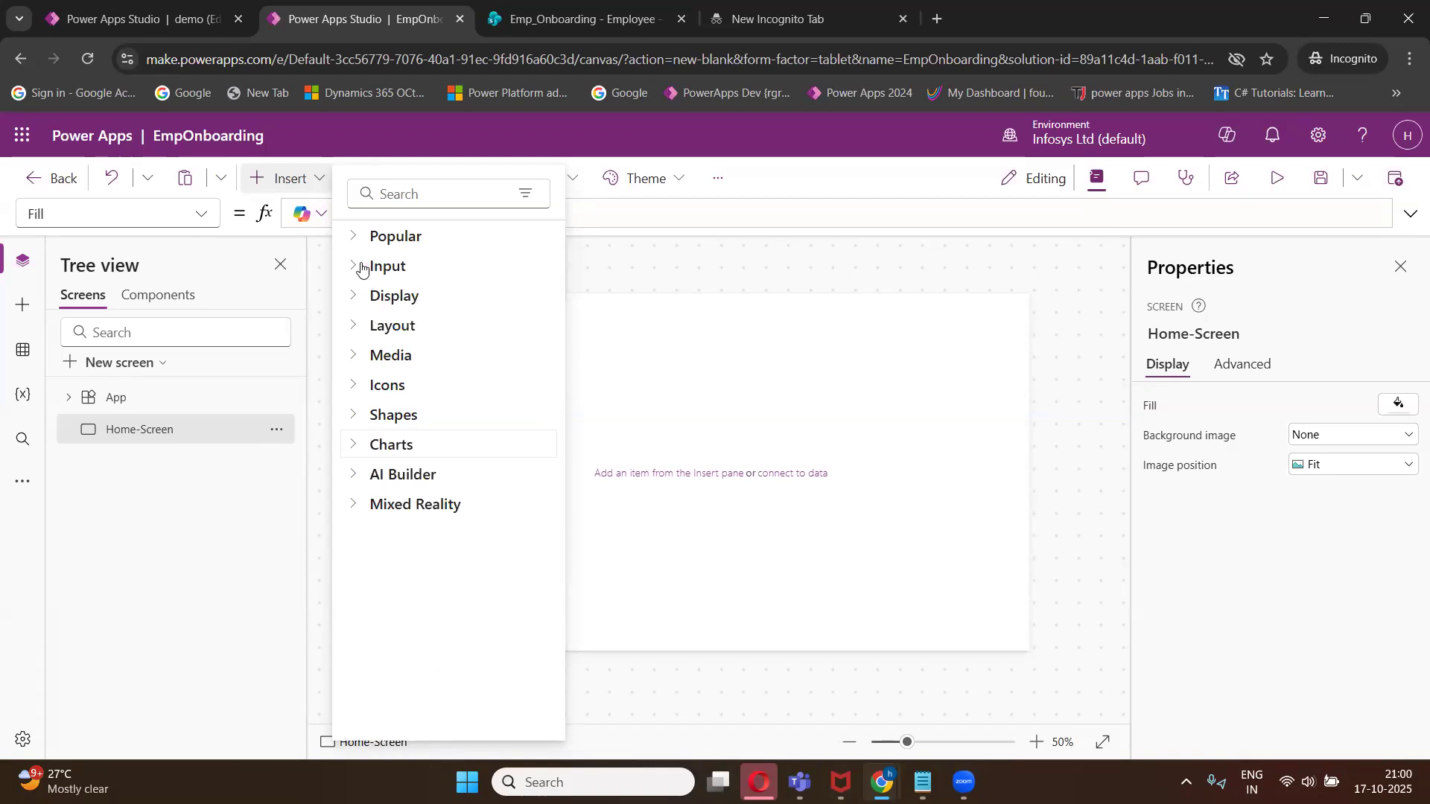
{"action": "left_click", "coordinate": [356, 236]}
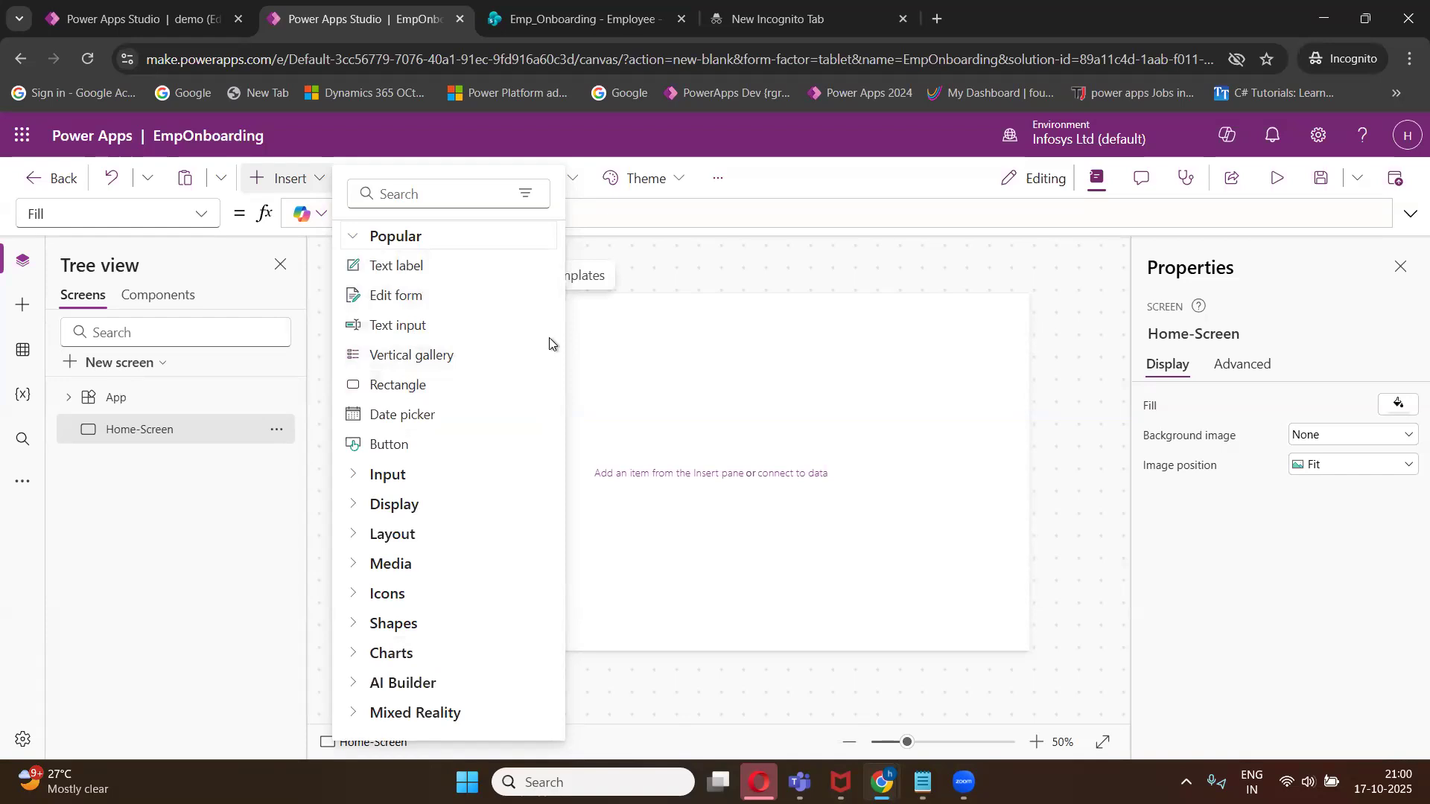
{"action": "left_click", "coordinate": [714, 340]}
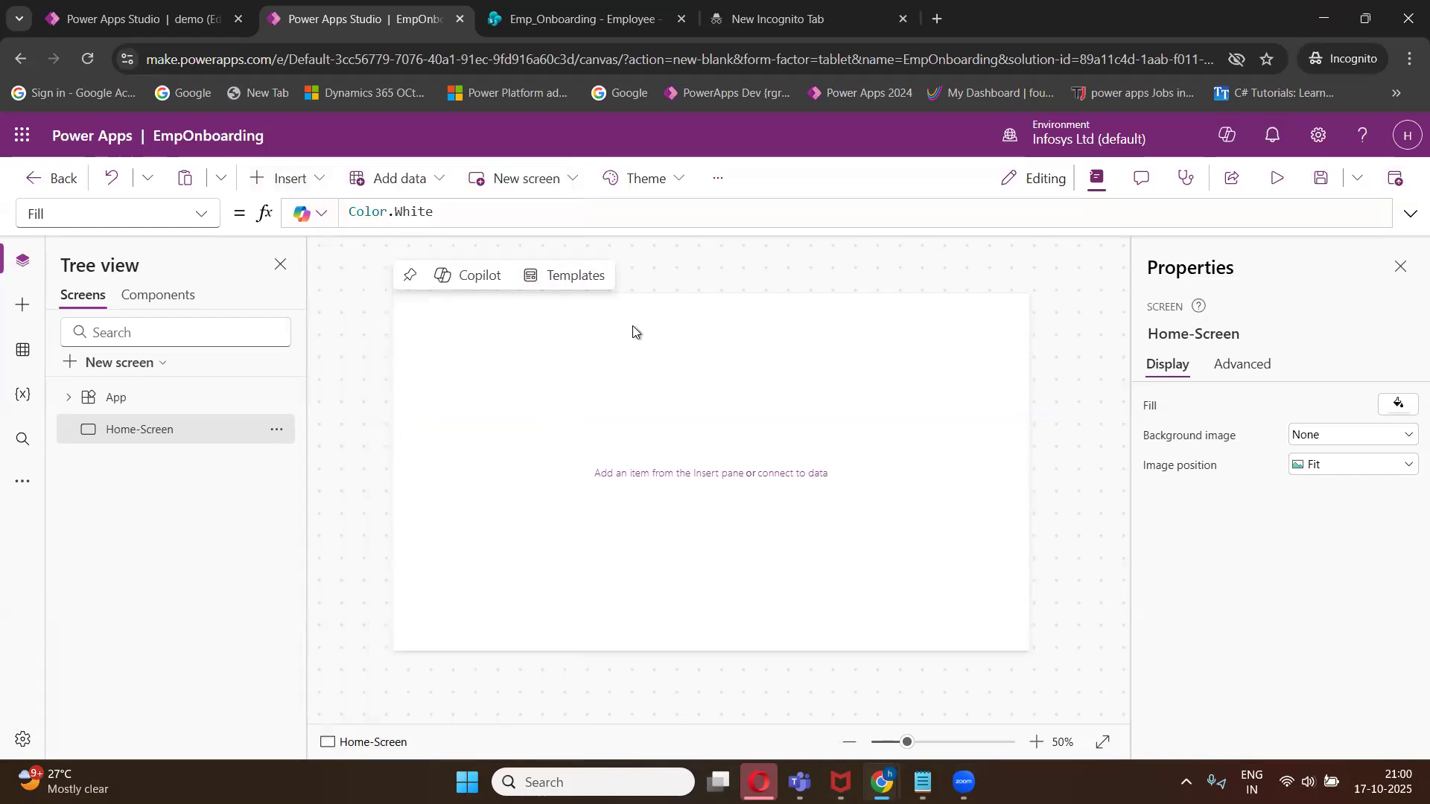
- Insert a text label and stretch it across the full screen width at the top edge
{"action": "left_click", "coordinate": [318, 183]}
{"action": "left_click", "coordinate": [374, 273]}
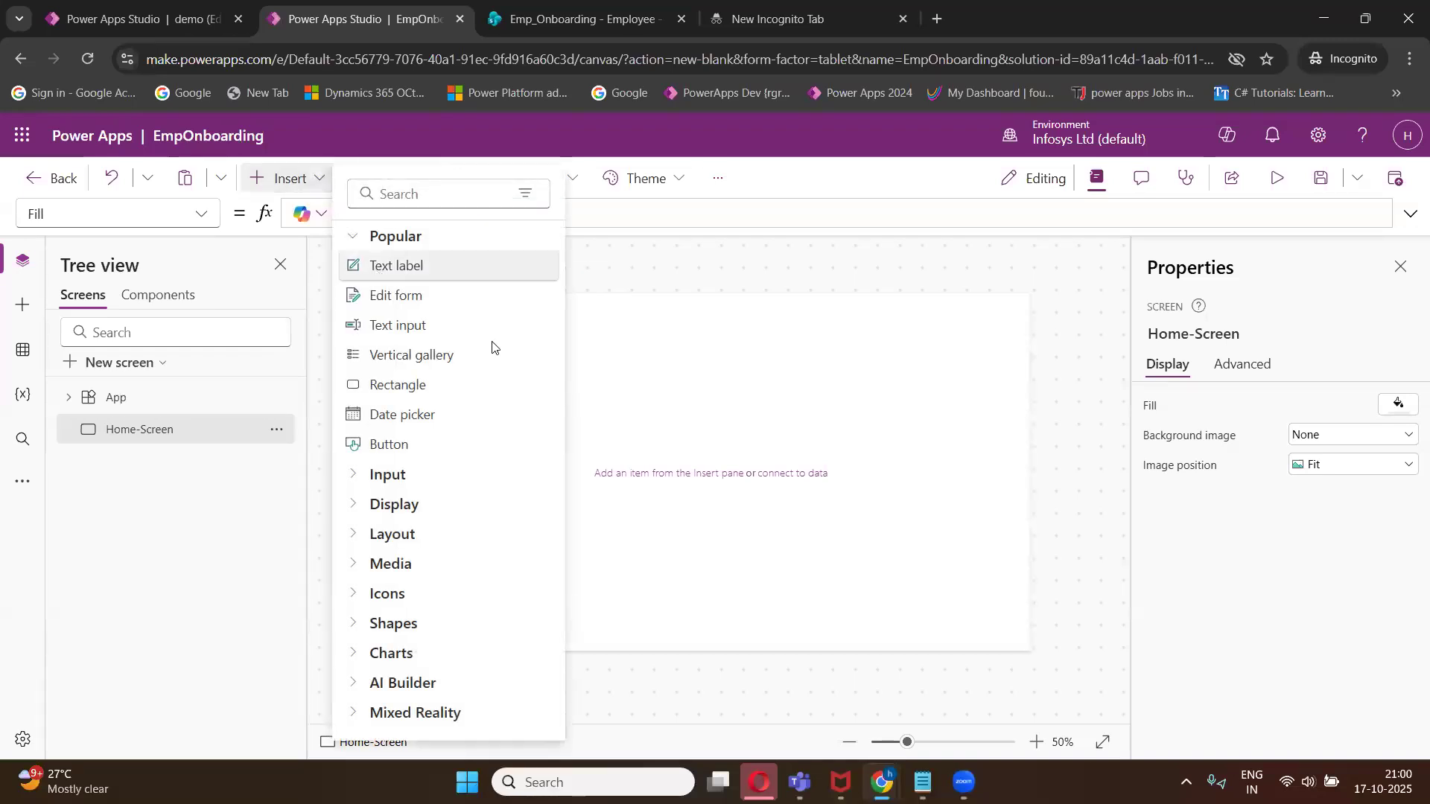
{"action": "left_click_drag", "start_coordinate": [482, 331], "coordinate": [1034, 333]}
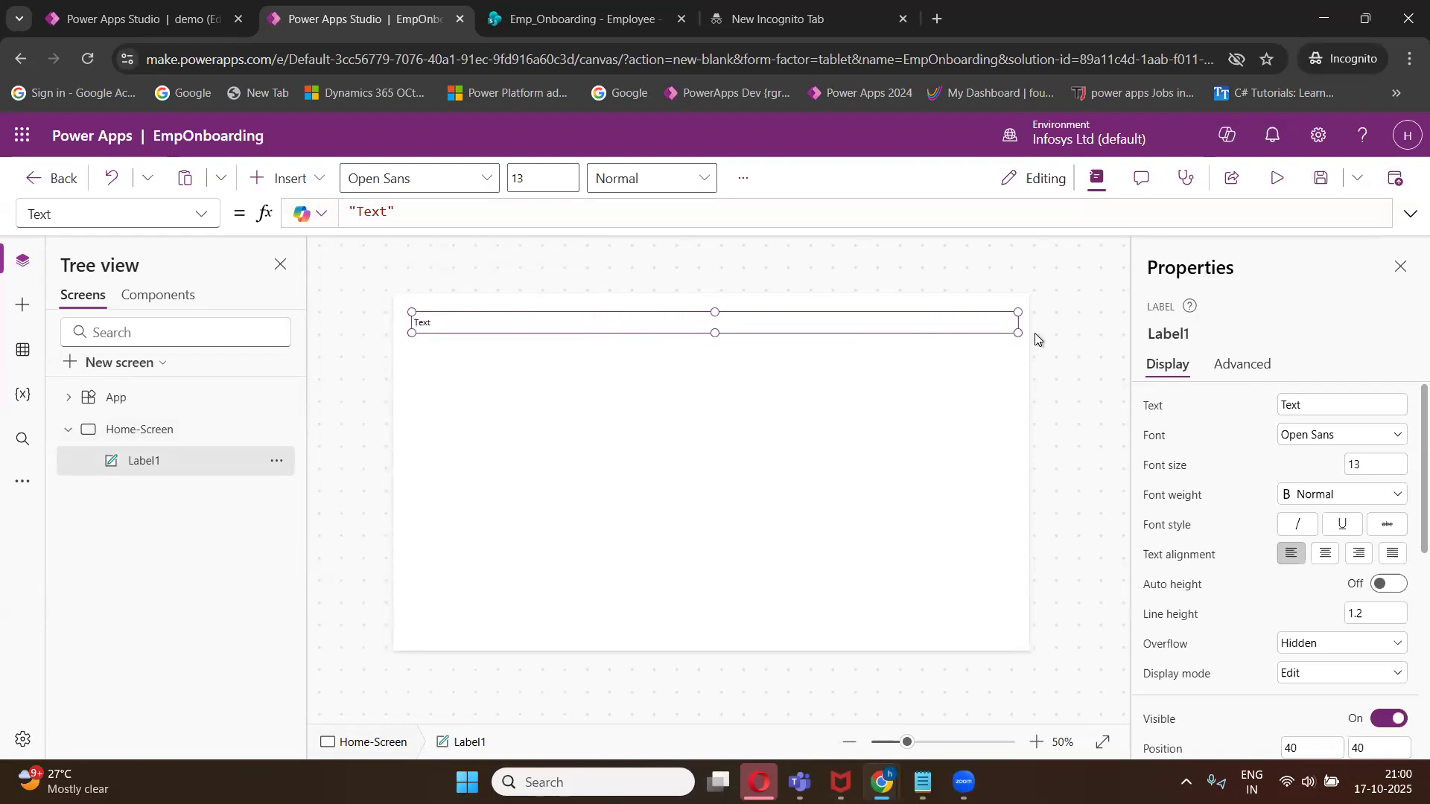
{"action": "left_click_drag", "start_coordinate": [411, 330], "coordinate": [393, 331]}
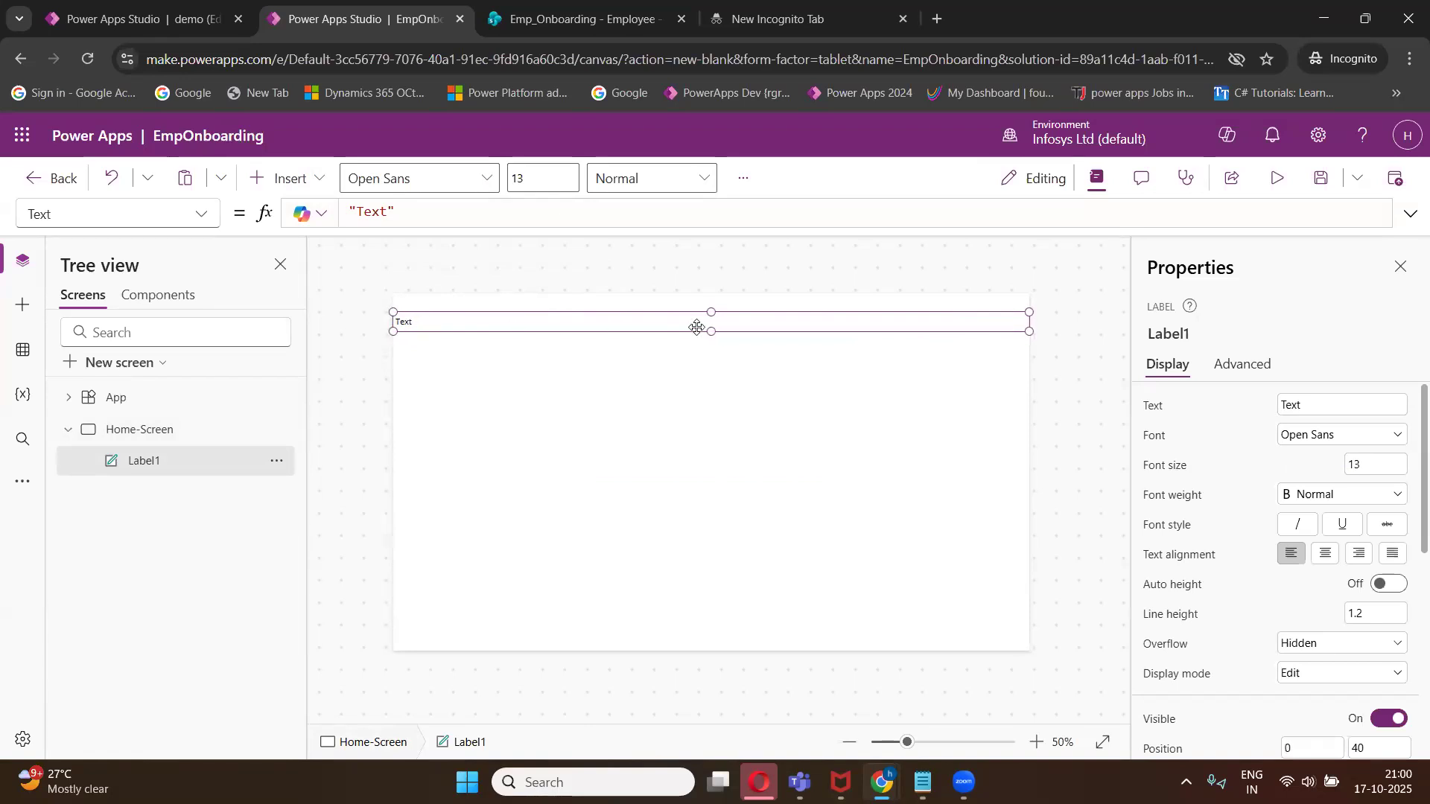
{"action": "left_click_drag", "start_coordinate": [710, 308], "coordinate": [711, 296]}
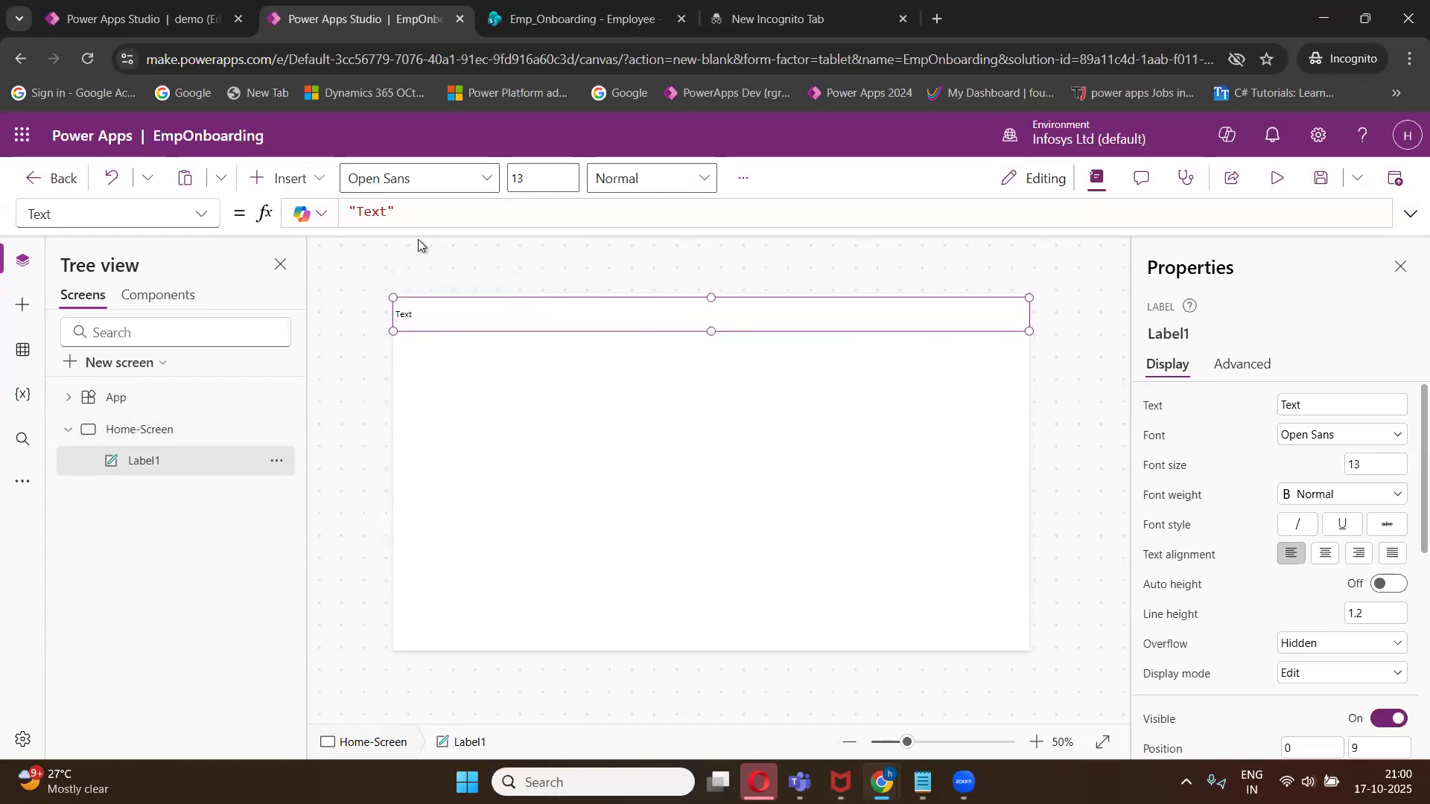
- Set the heading label's text to "Employee Registration"
{"action": "left_click", "coordinate": [380, 213]}
{"action": "key", "text": "BackSpace"}
{"action": "key", "text": "BackSpace"}
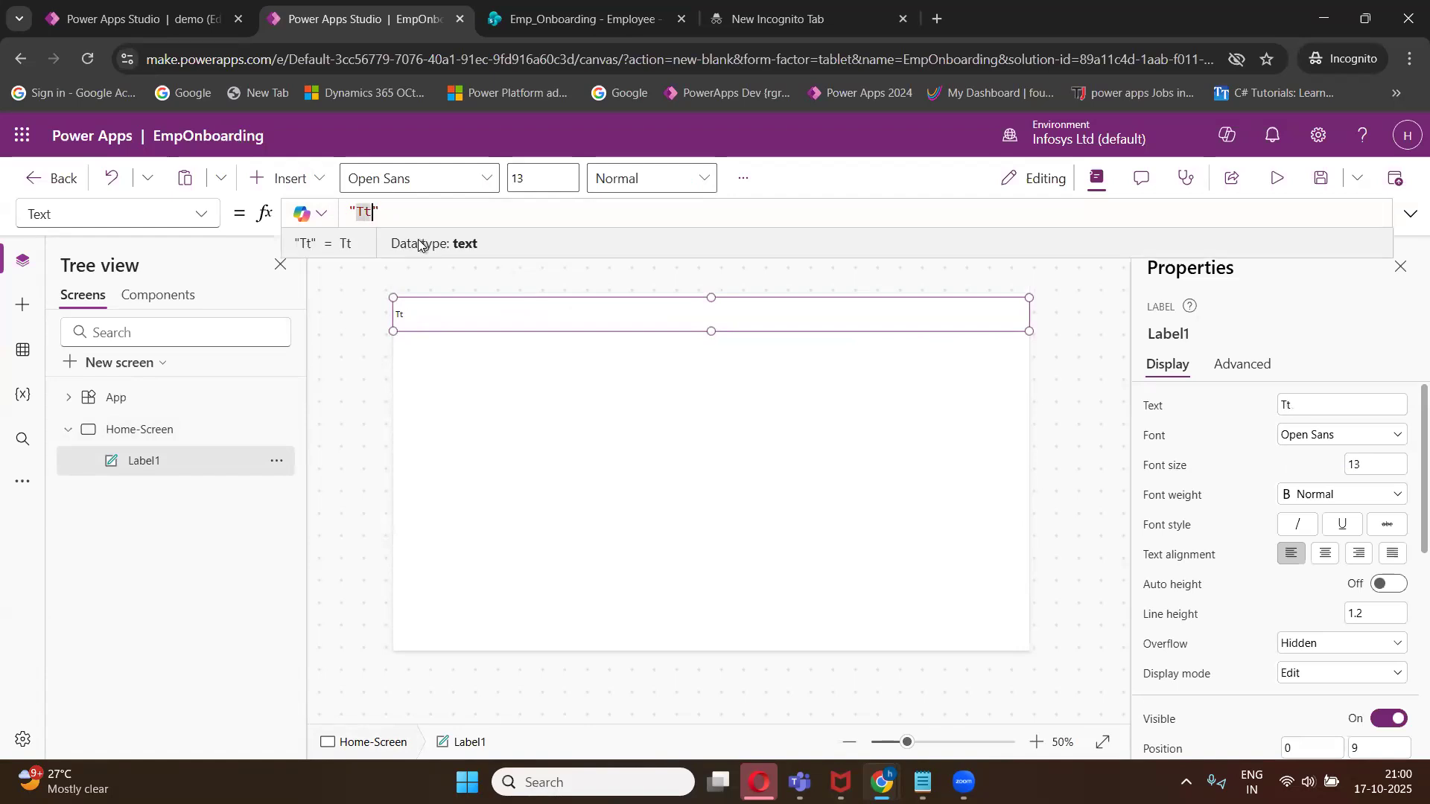
{"action": "key", "text": "BackSpace"}
{"action": "key", "text": "Delete"}
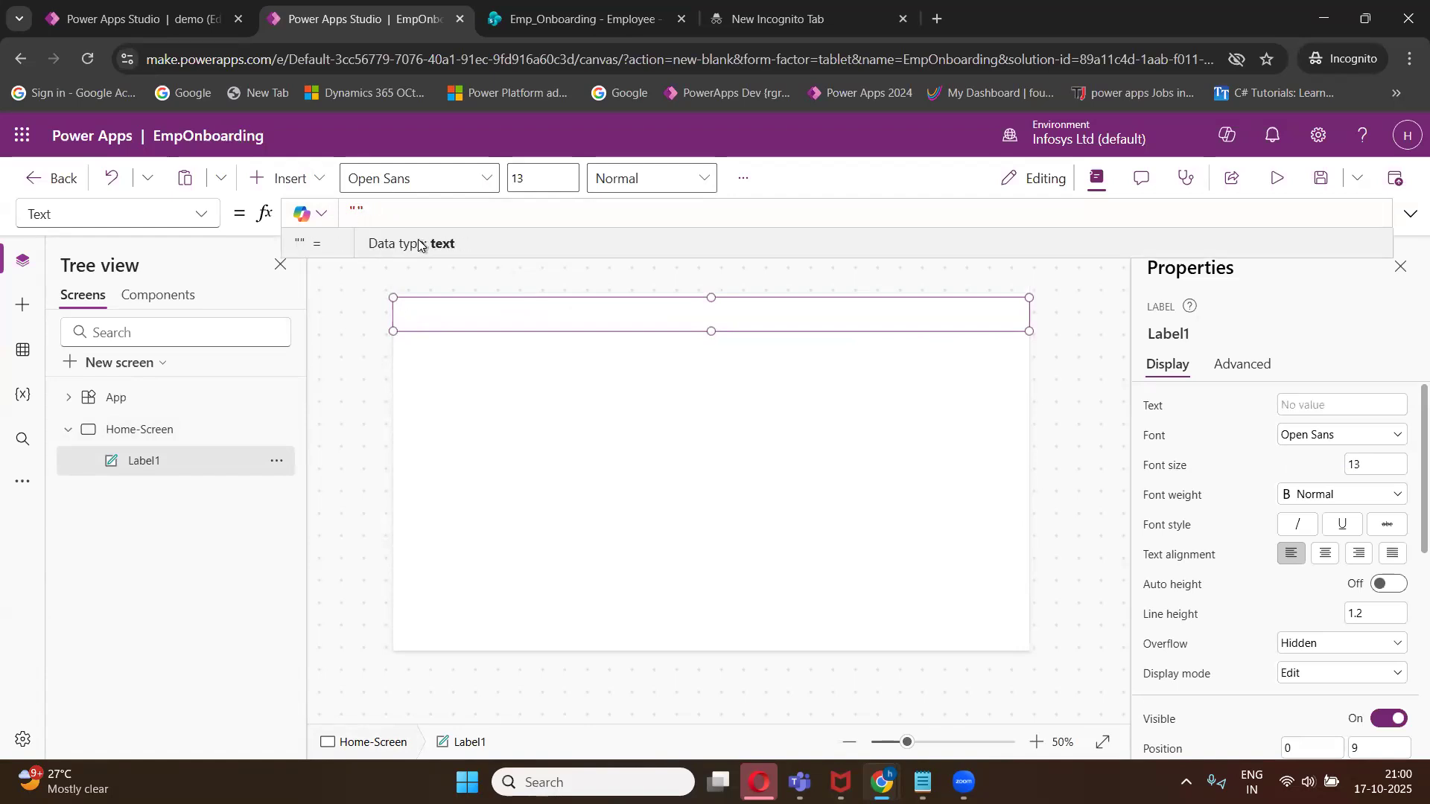
{"action": "type", "text": "\"Emp"}
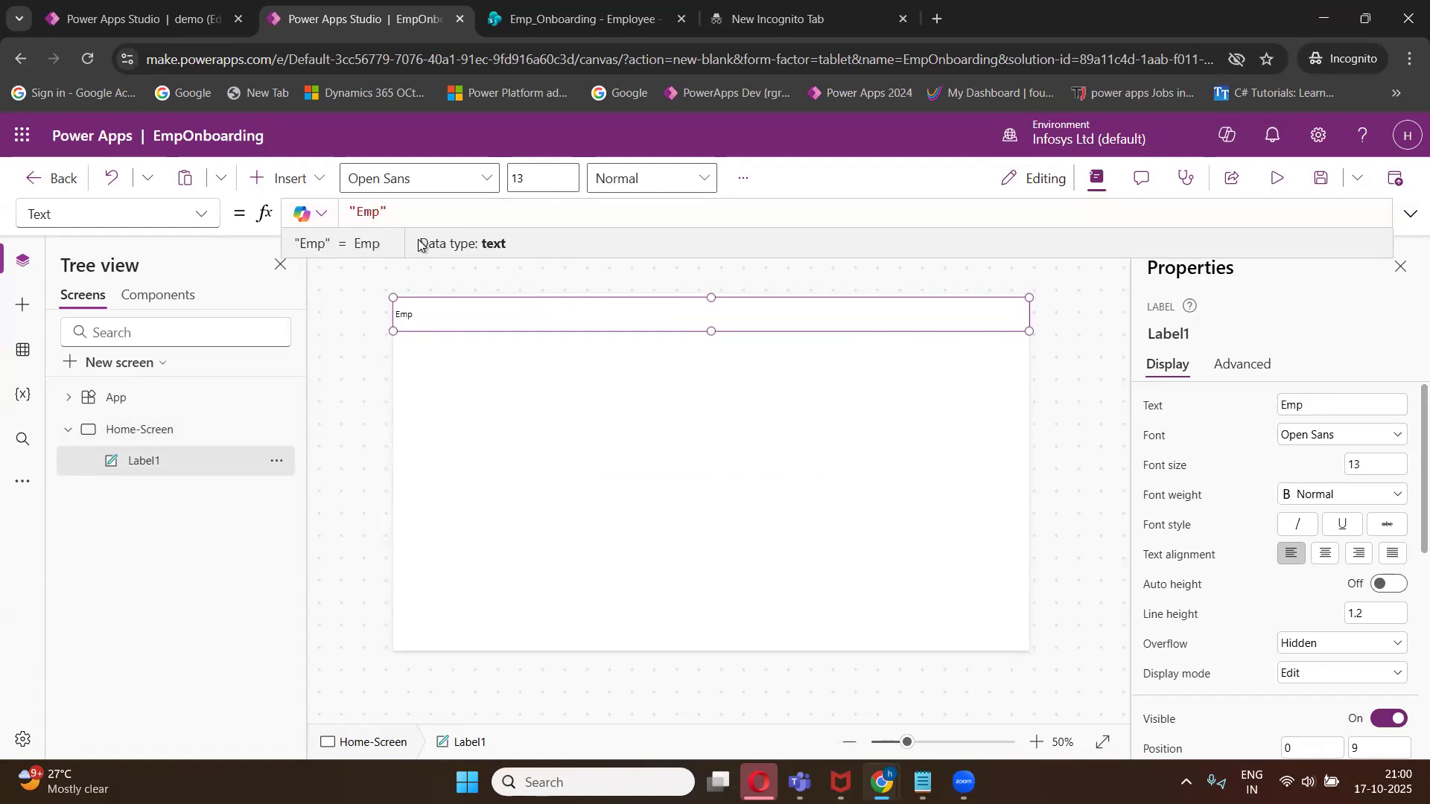
{"action": "type", "text": "loyee "}
{"action": "type", "text": "Re"}
{"action": "type", "text": "gistra"}
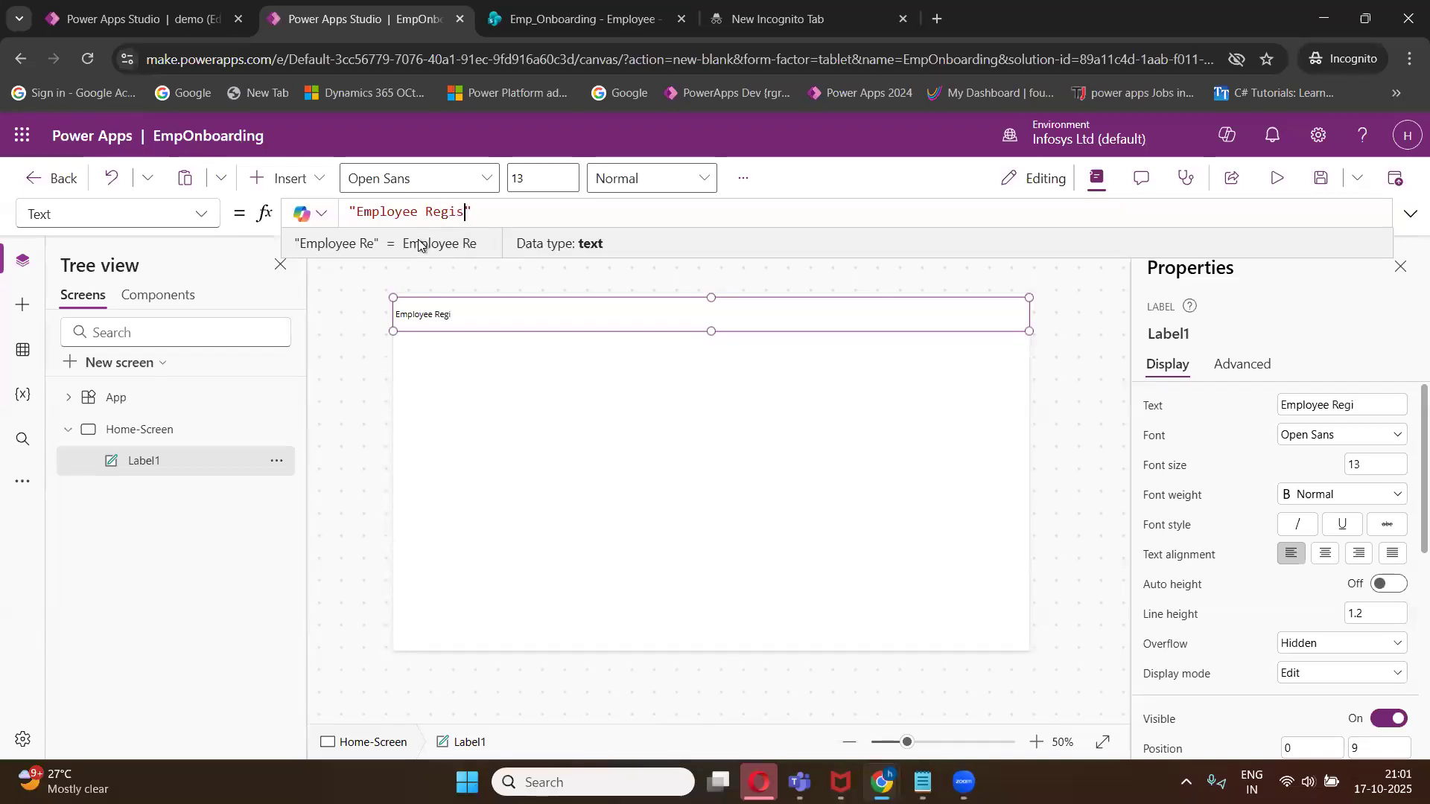
{"action": "type", "text": "tion"}
{"action": "left_click", "coordinate": [560, 463]}
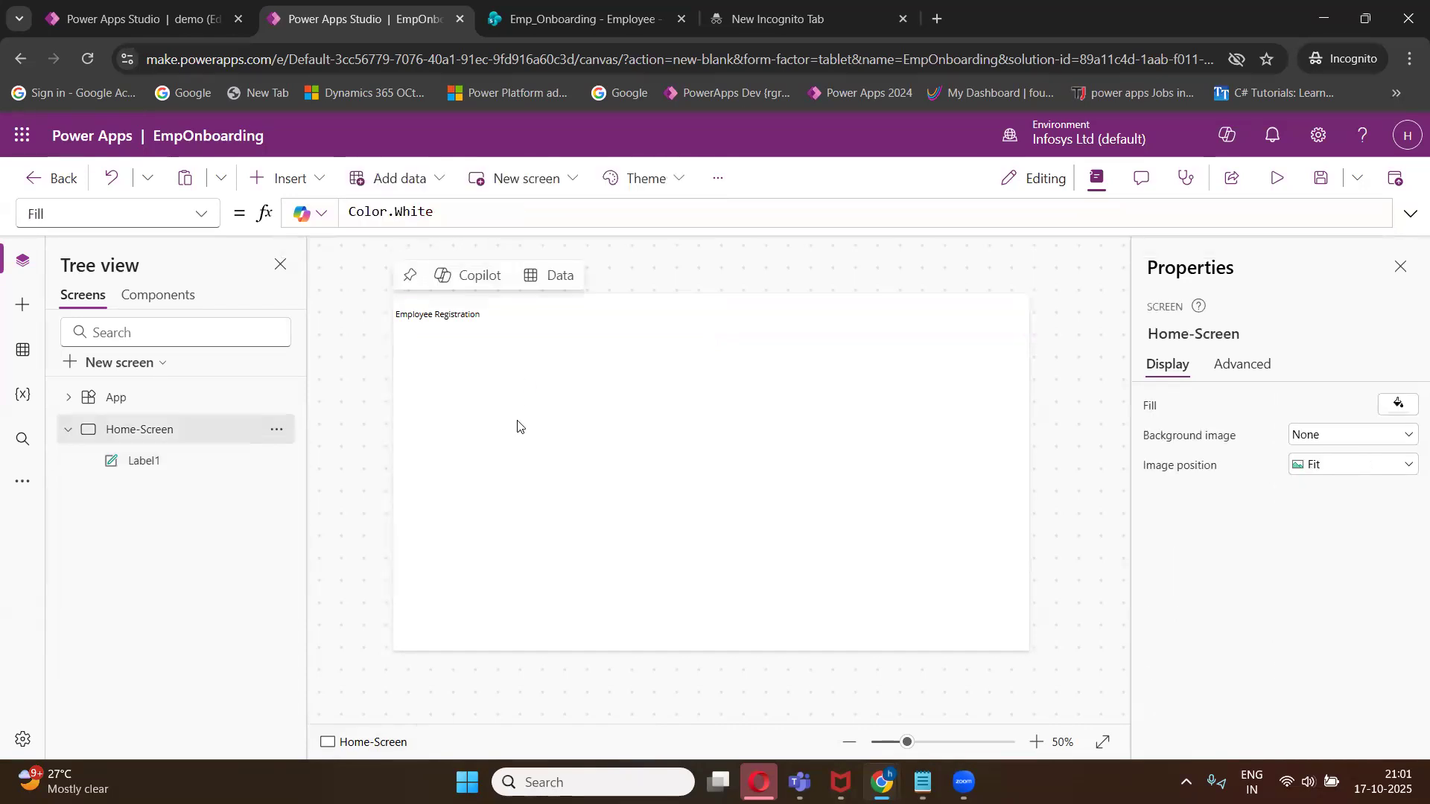
- Center-align the heading text and set its font size to 25
{"action": "left_click", "coordinate": [466, 316]}
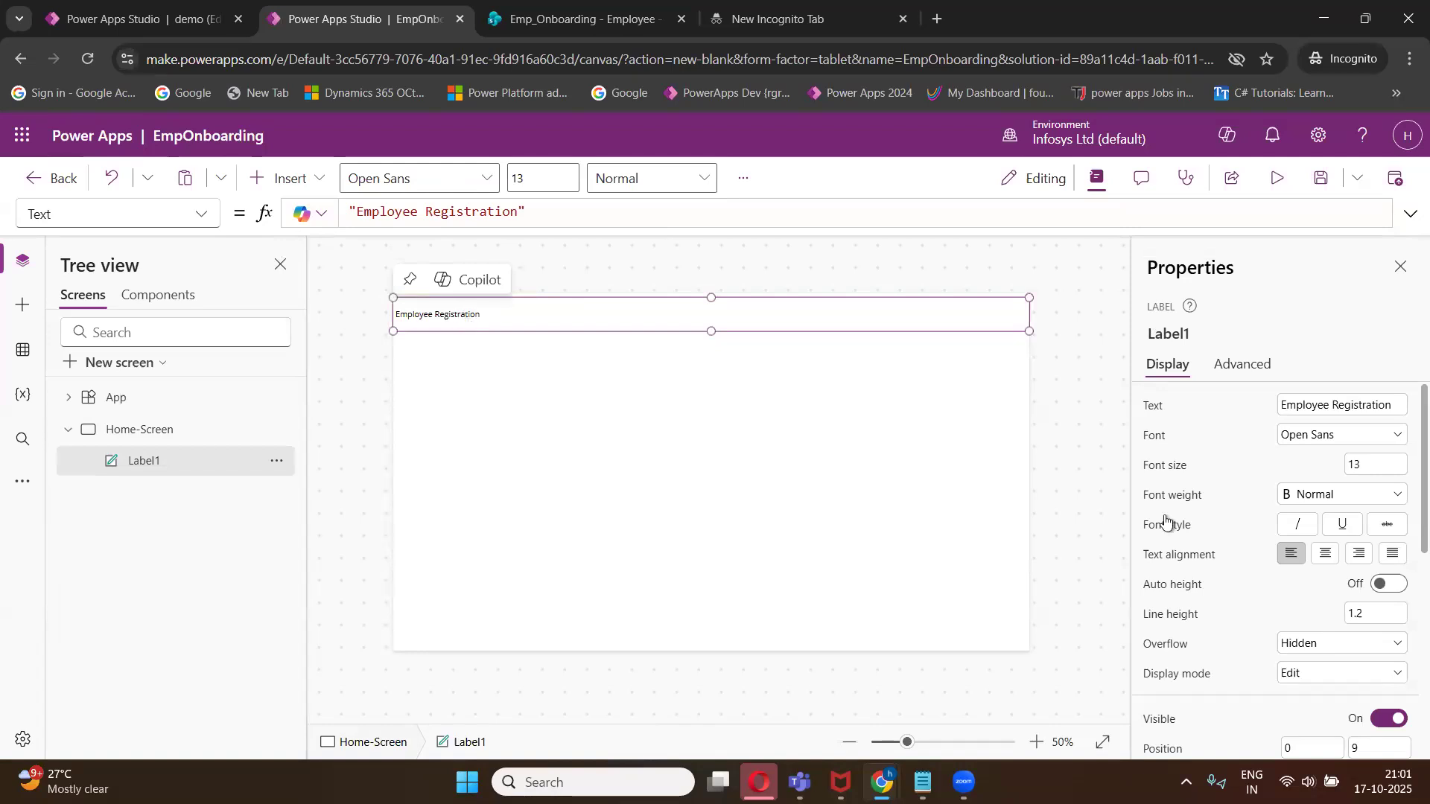
{"action": "left_click", "coordinate": [1327, 560]}
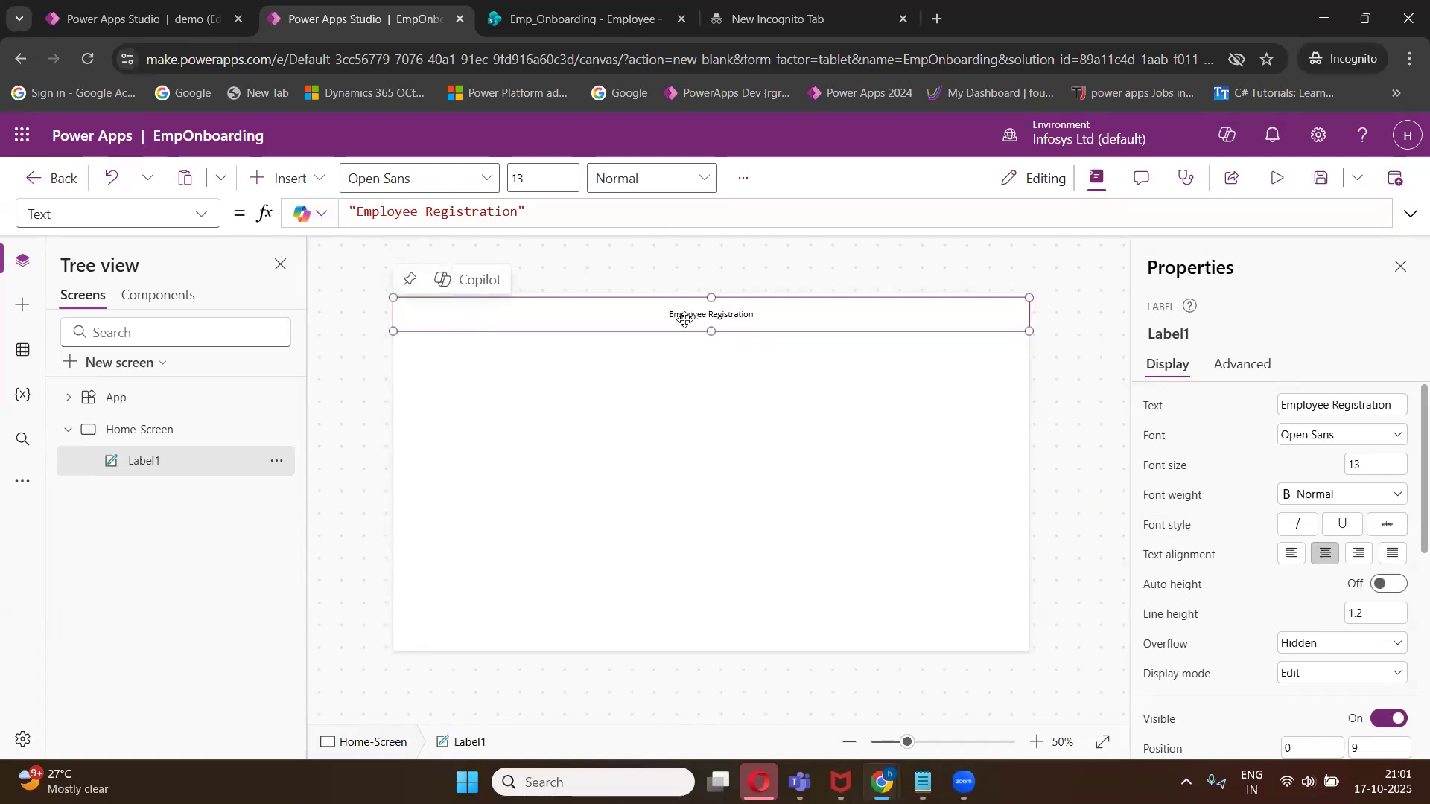
{"action": "left_click", "coordinate": [1365, 464]}
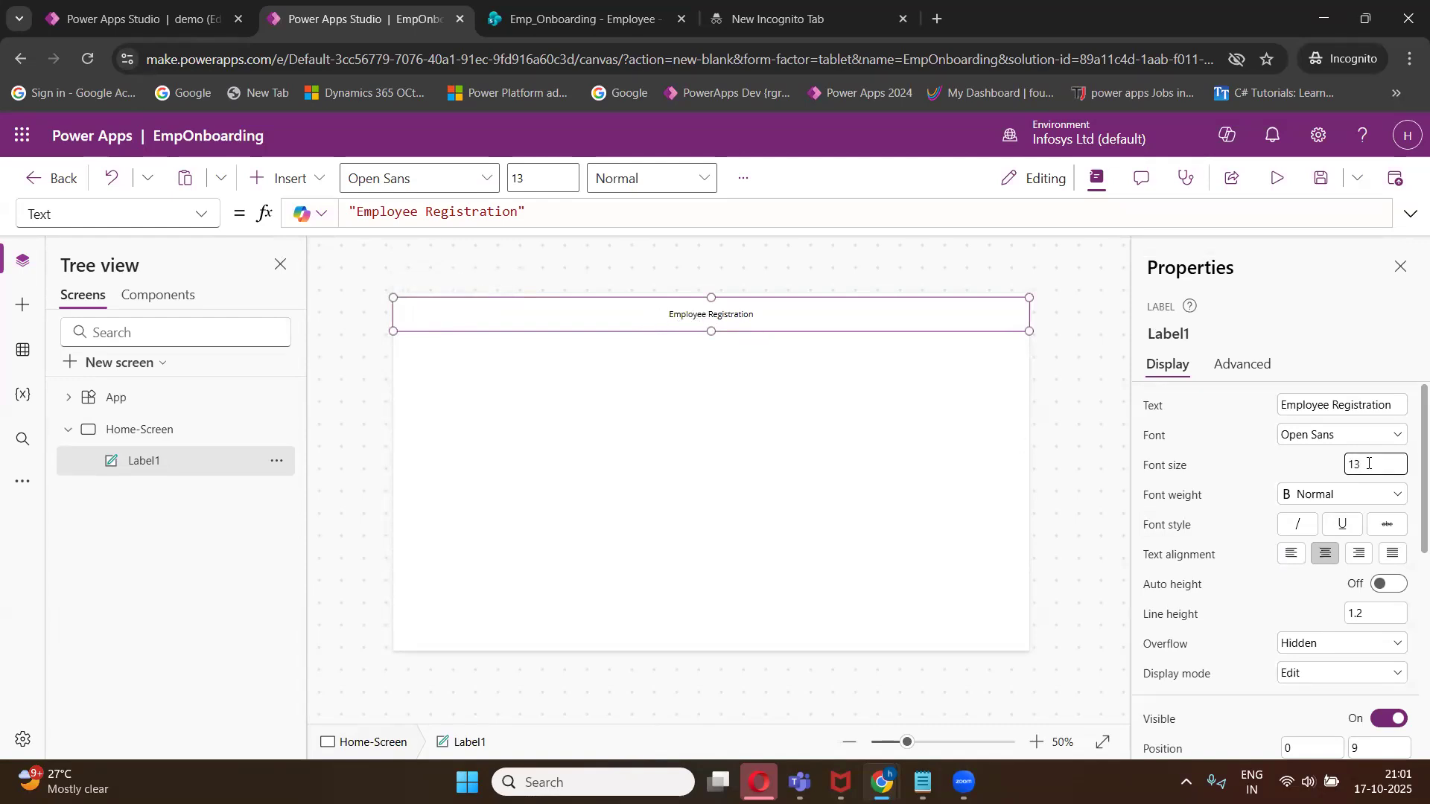
{"action": "key", "text": "BackSpace"}
{"action": "key", "text": "BackSpace"}
{"action": "type", "text": "25"}
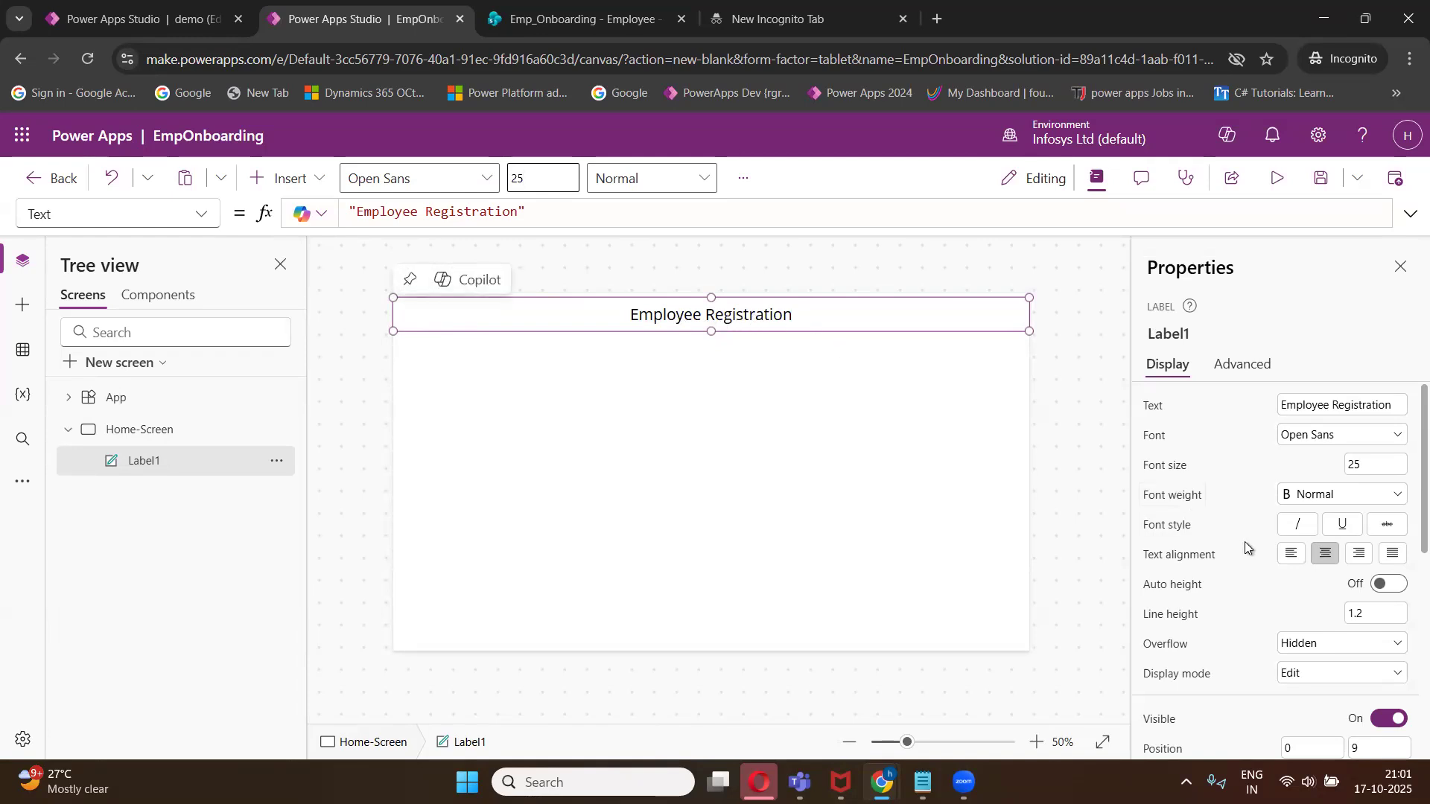
- Make the heading text bold
{"action": "left_click", "coordinate": [1299, 497]}
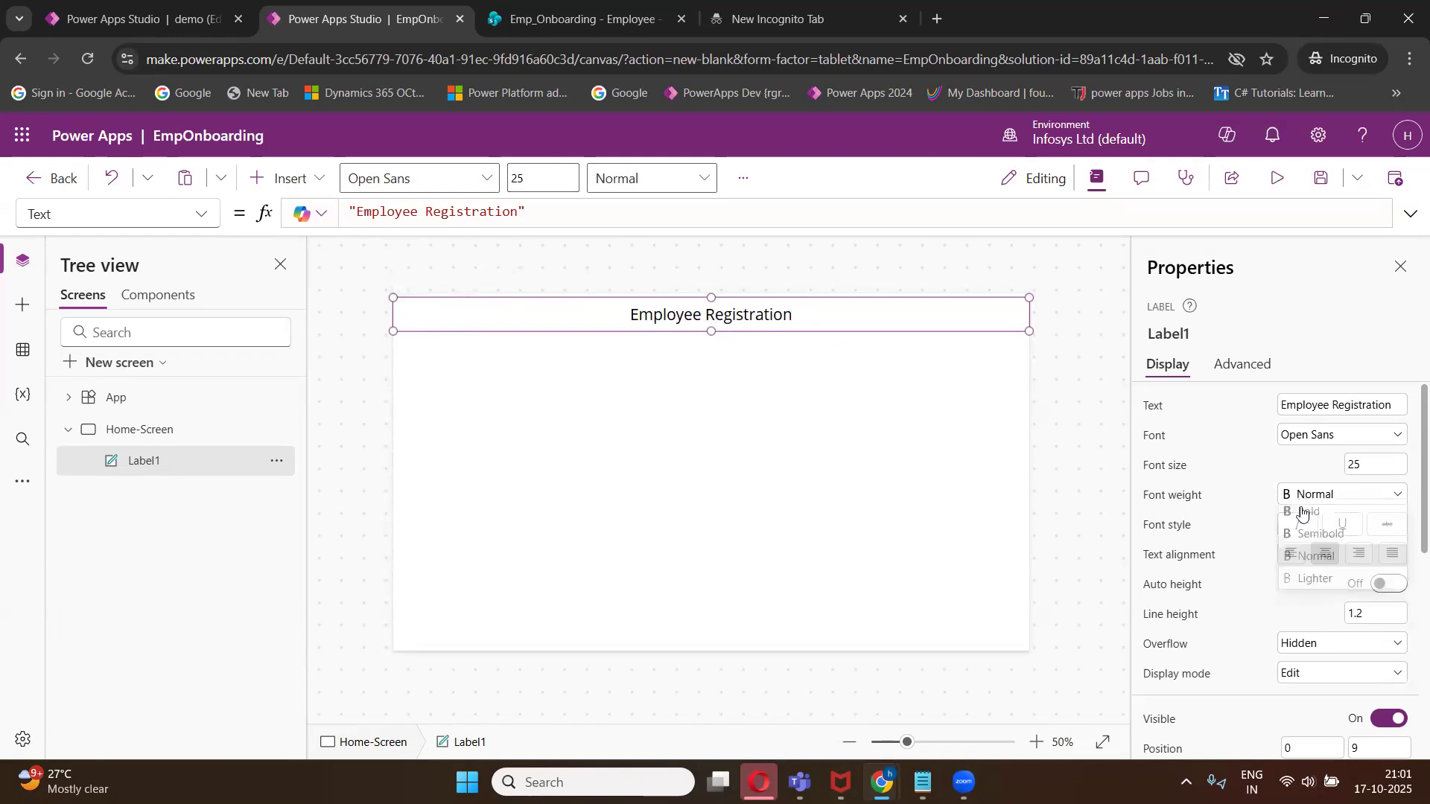
{"action": "left_click", "coordinate": [1308, 516]}
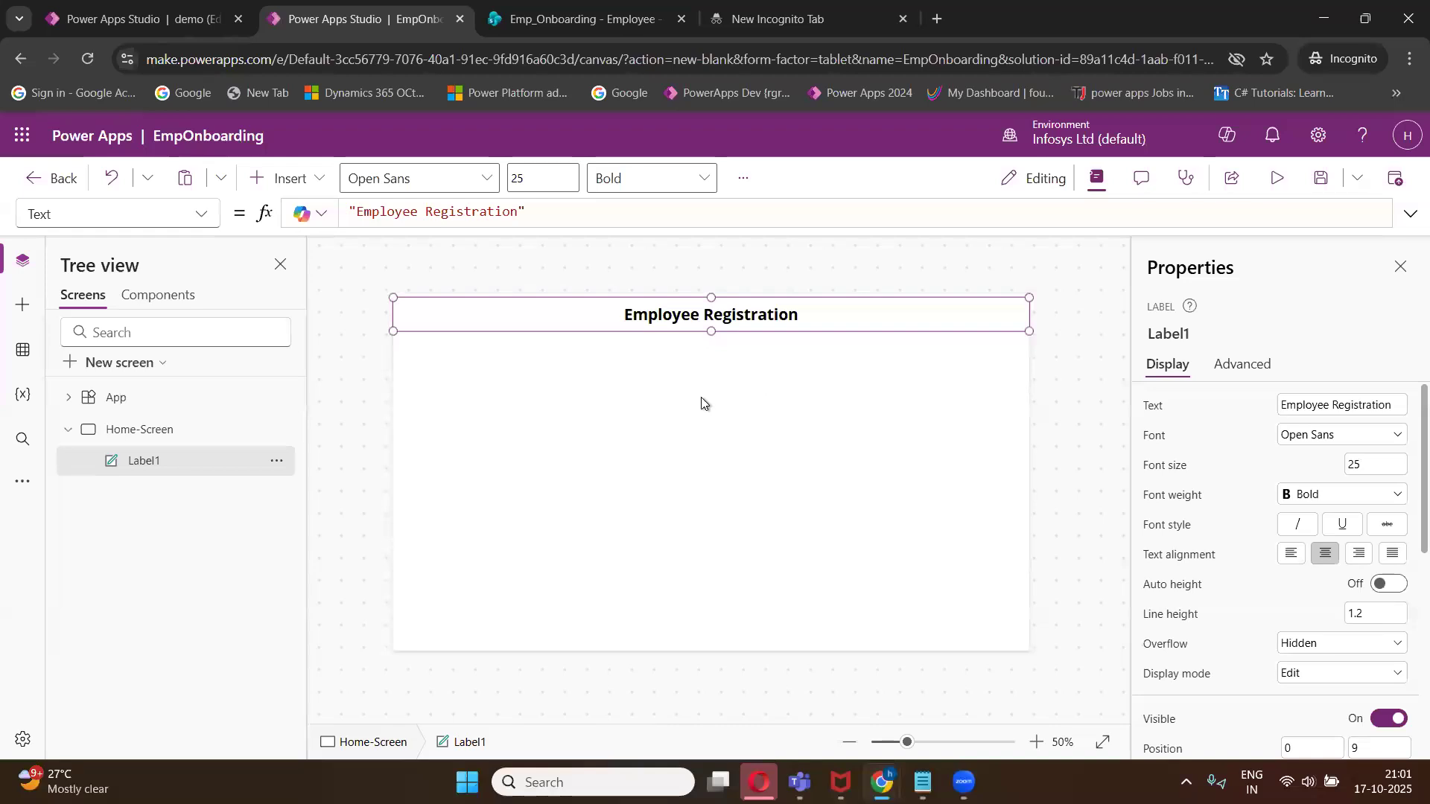
{"action": "left_click", "coordinate": [691, 436]}
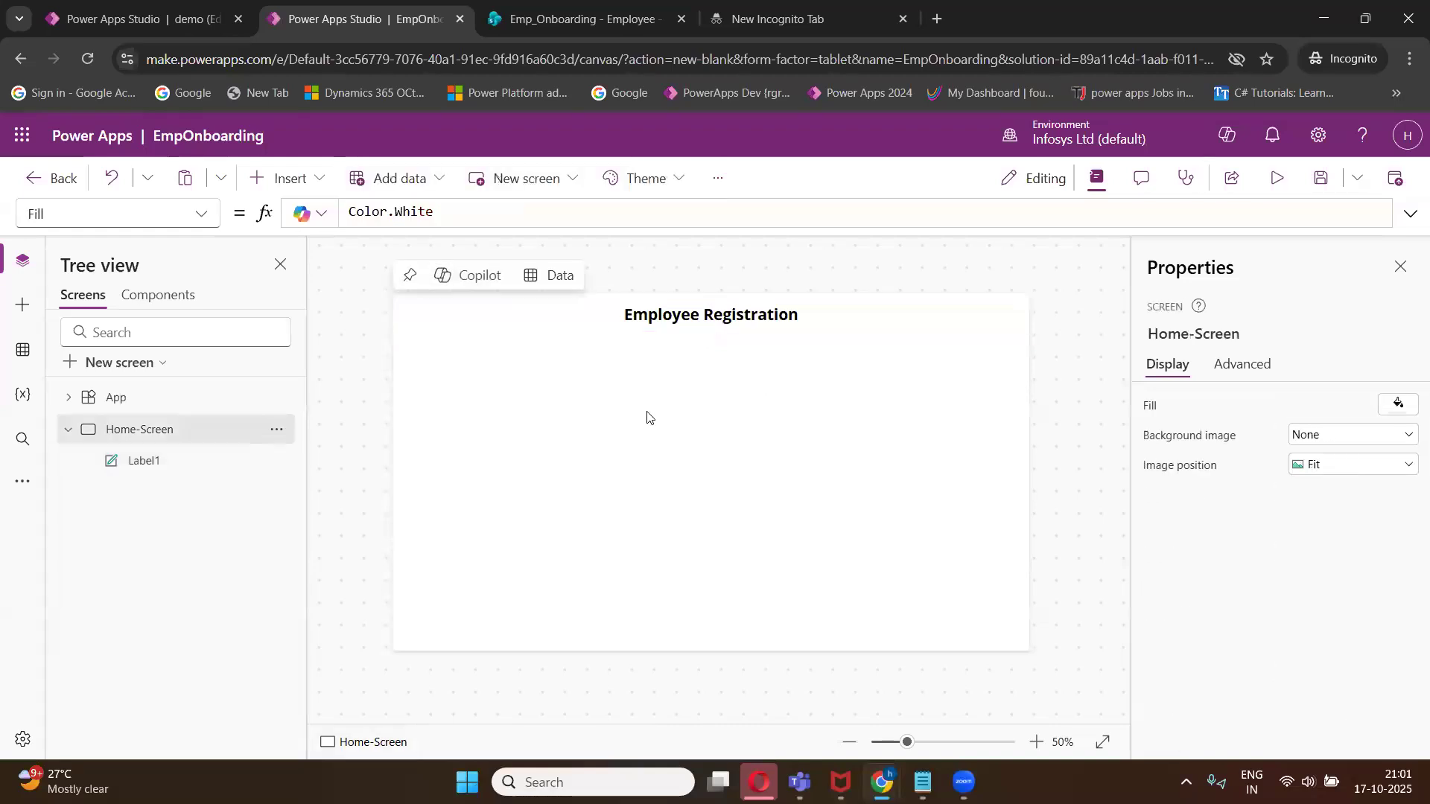
- Fill the heading label with a light blue-grey theme colour
{"action": "left_click", "coordinate": [681, 320]}
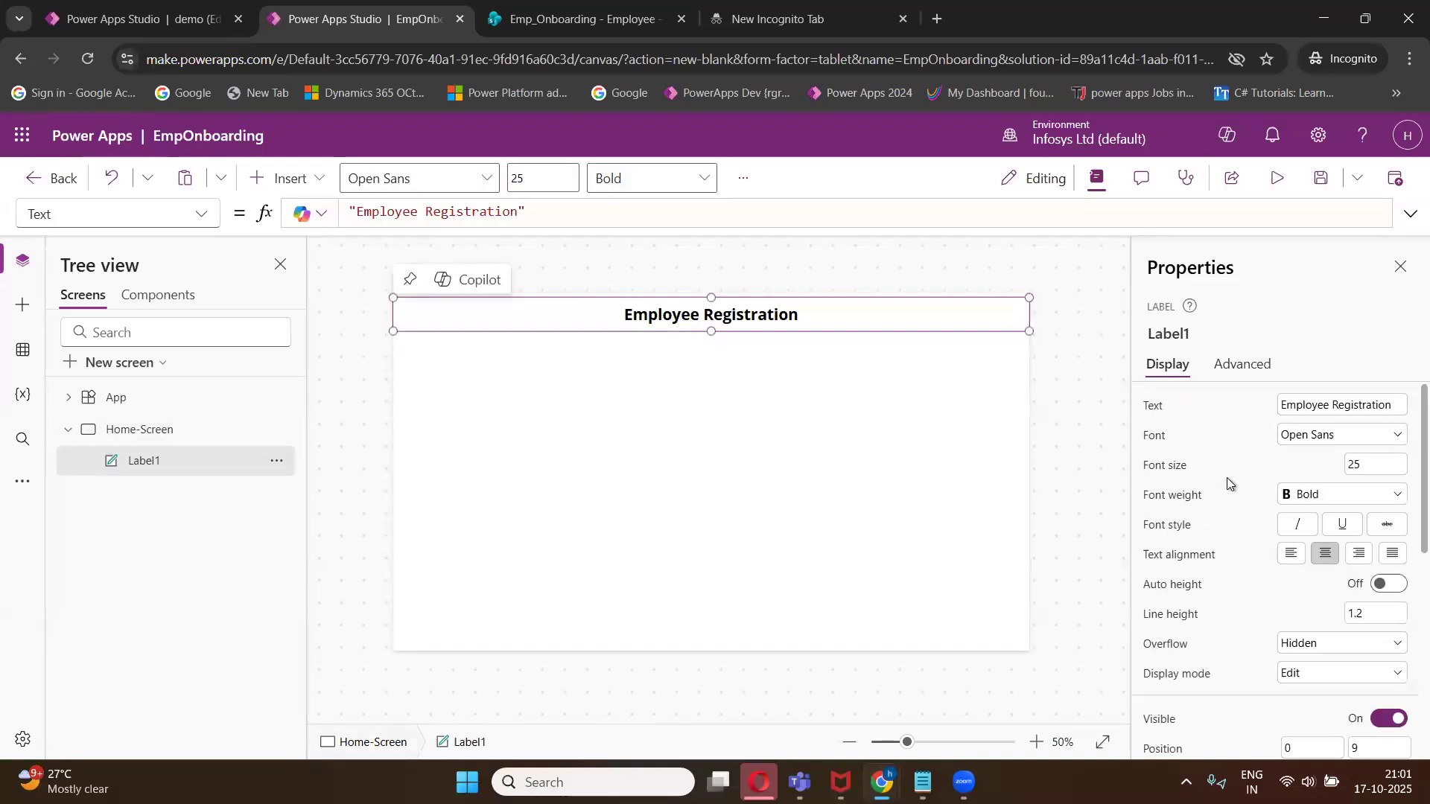
{"action": "scroll", "coordinate": [1396, 564], "scroll_direction": "down", "scroll_amount": 5}
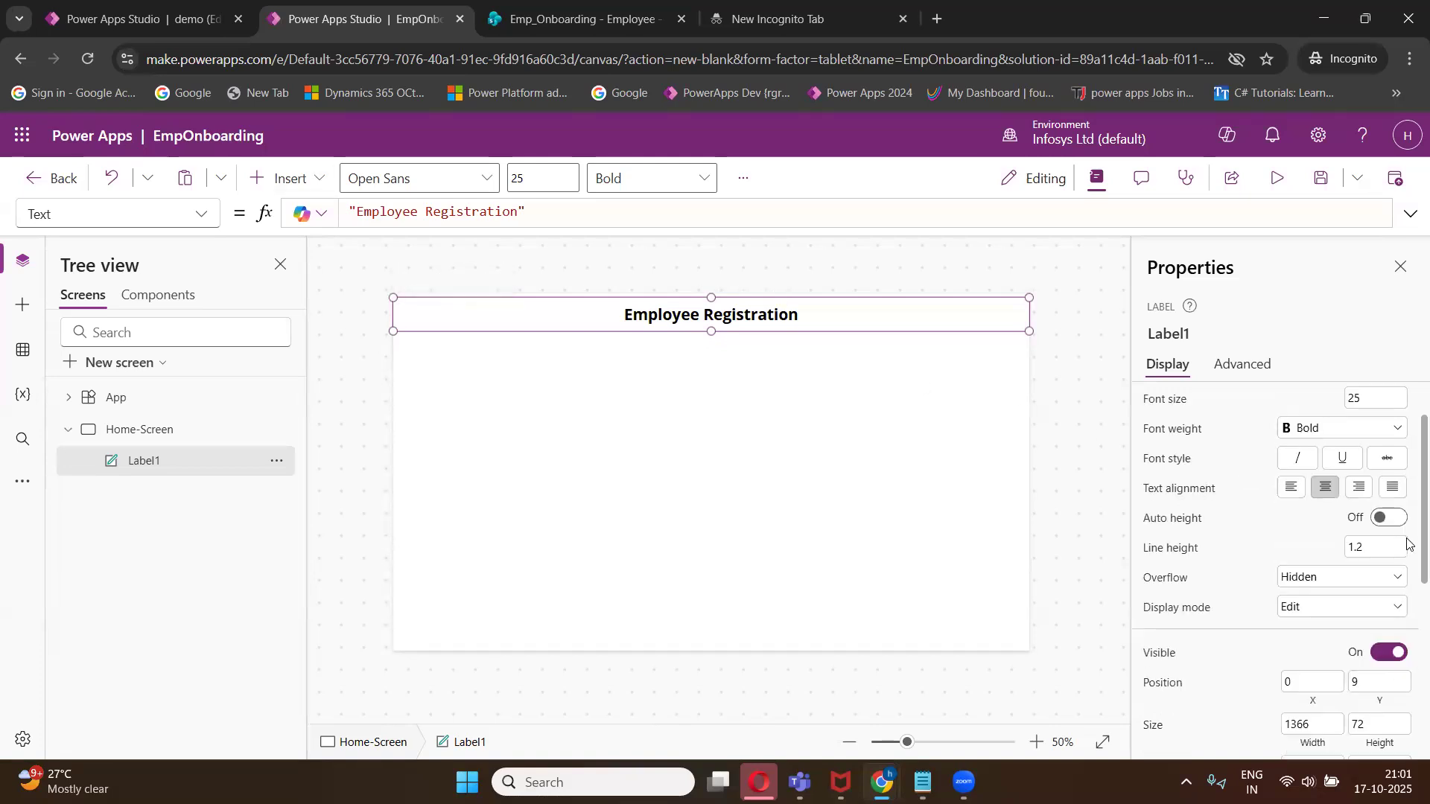
{"action": "left_click", "coordinate": [1391, 559]}
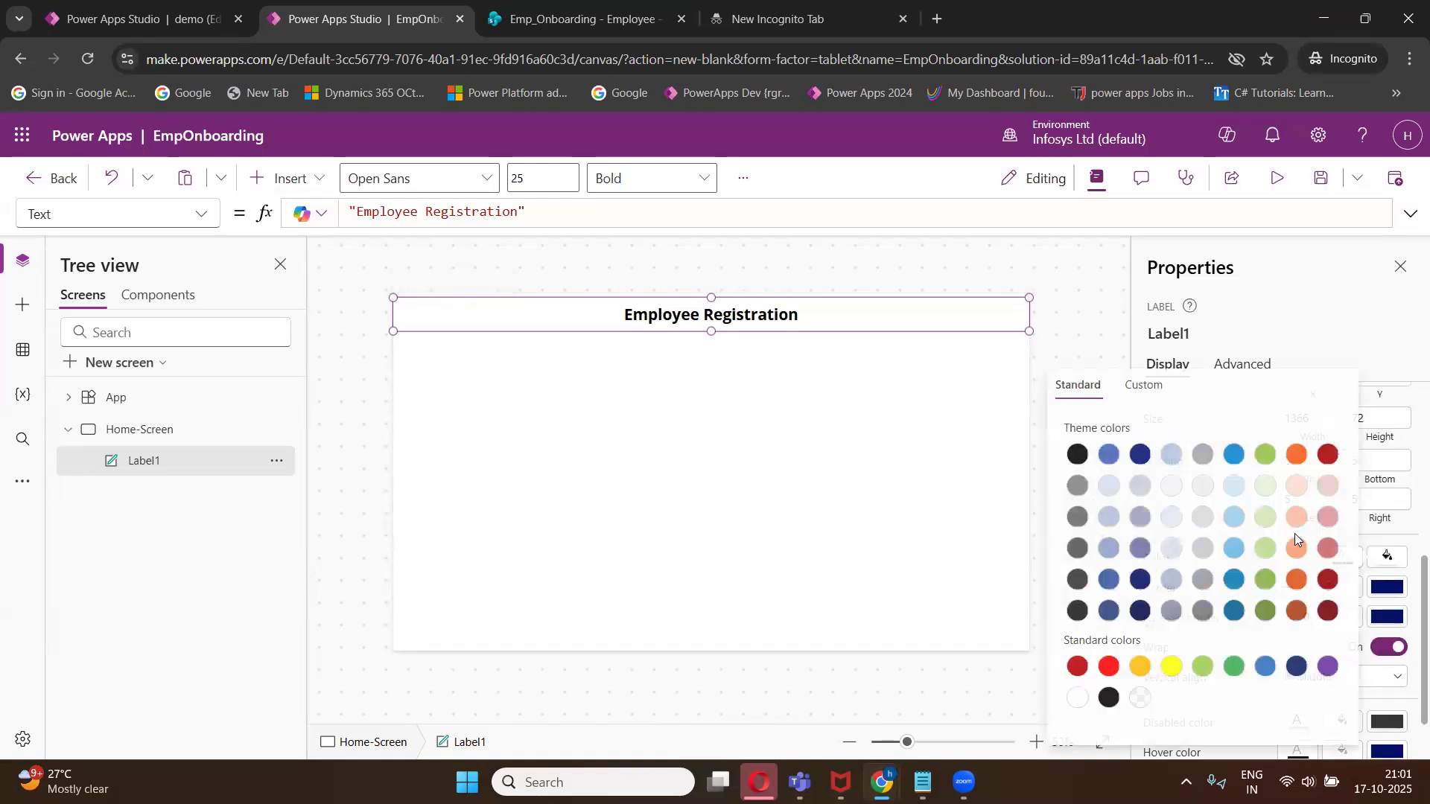
{"action": "left_click", "coordinate": [1171, 465]}
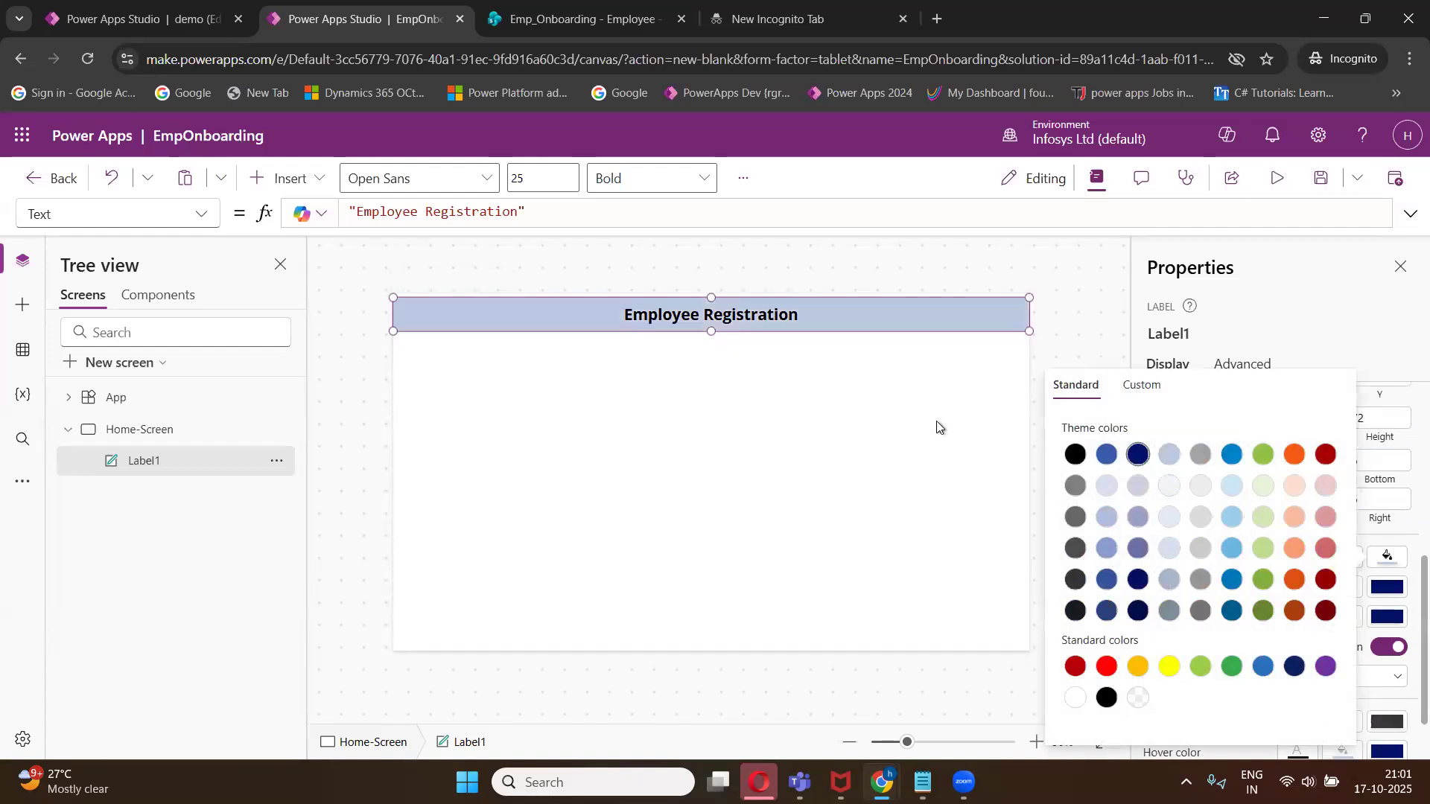
{"action": "left_click", "coordinate": [842, 482]}
- Set the heading text colour to dark orange
{"action": "left_click", "coordinate": [704, 325]}
{"action": "scroll", "coordinate": [1369, 551], "scroll_direction": "down", "scroll_amount": 4}
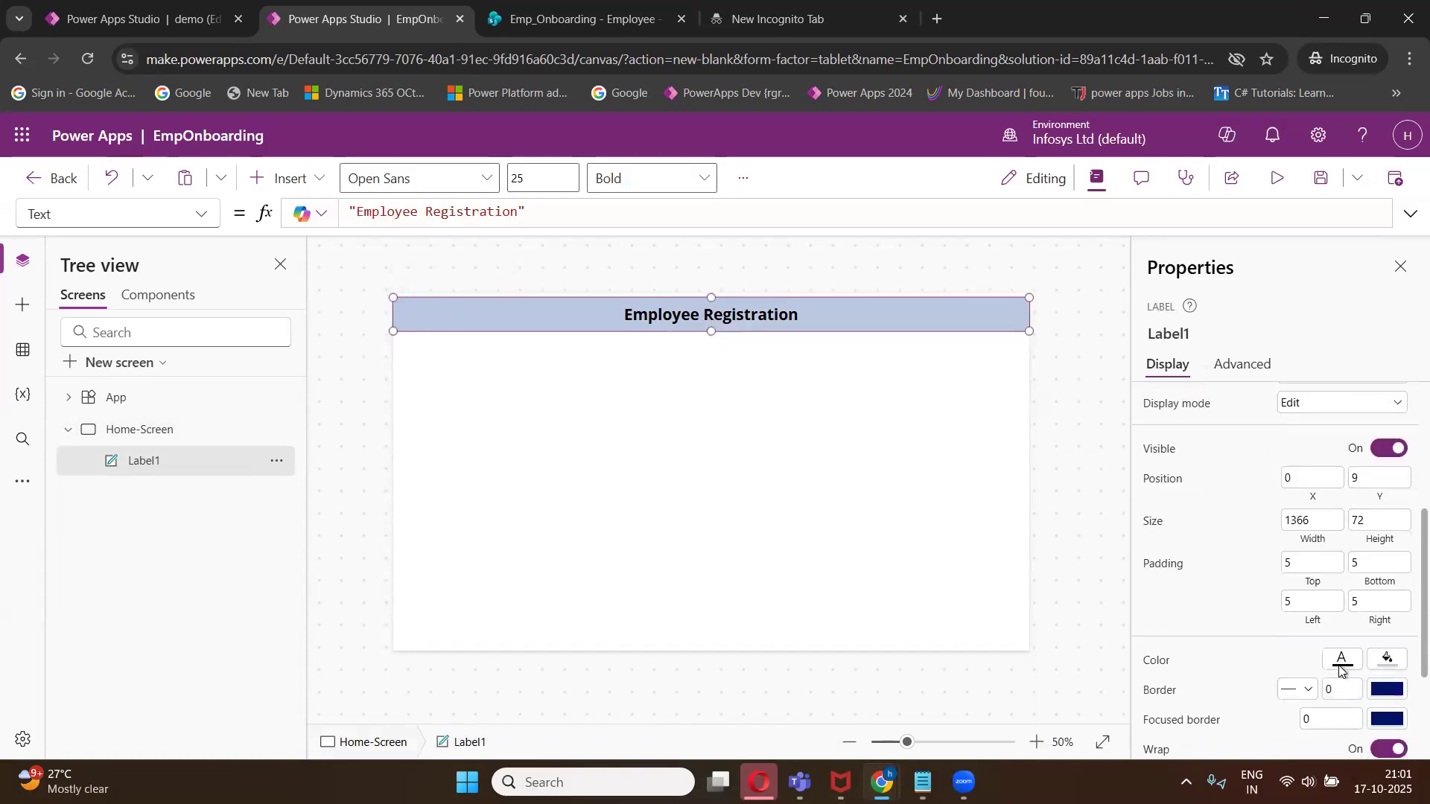
{"action": "left_click", "coordinate": [1340, 667]}
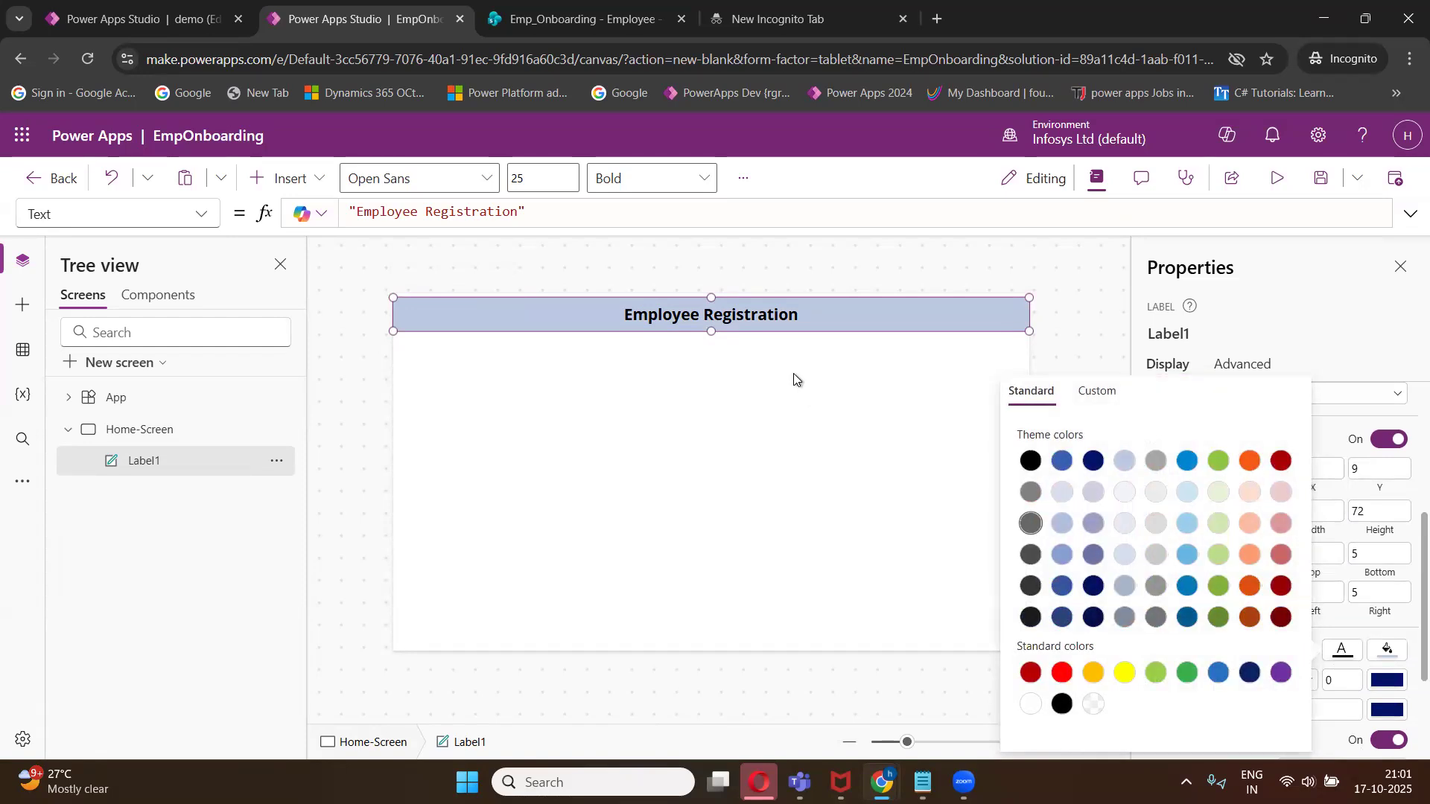
{"action": "left_click", "coordinate": [1250, 621]}
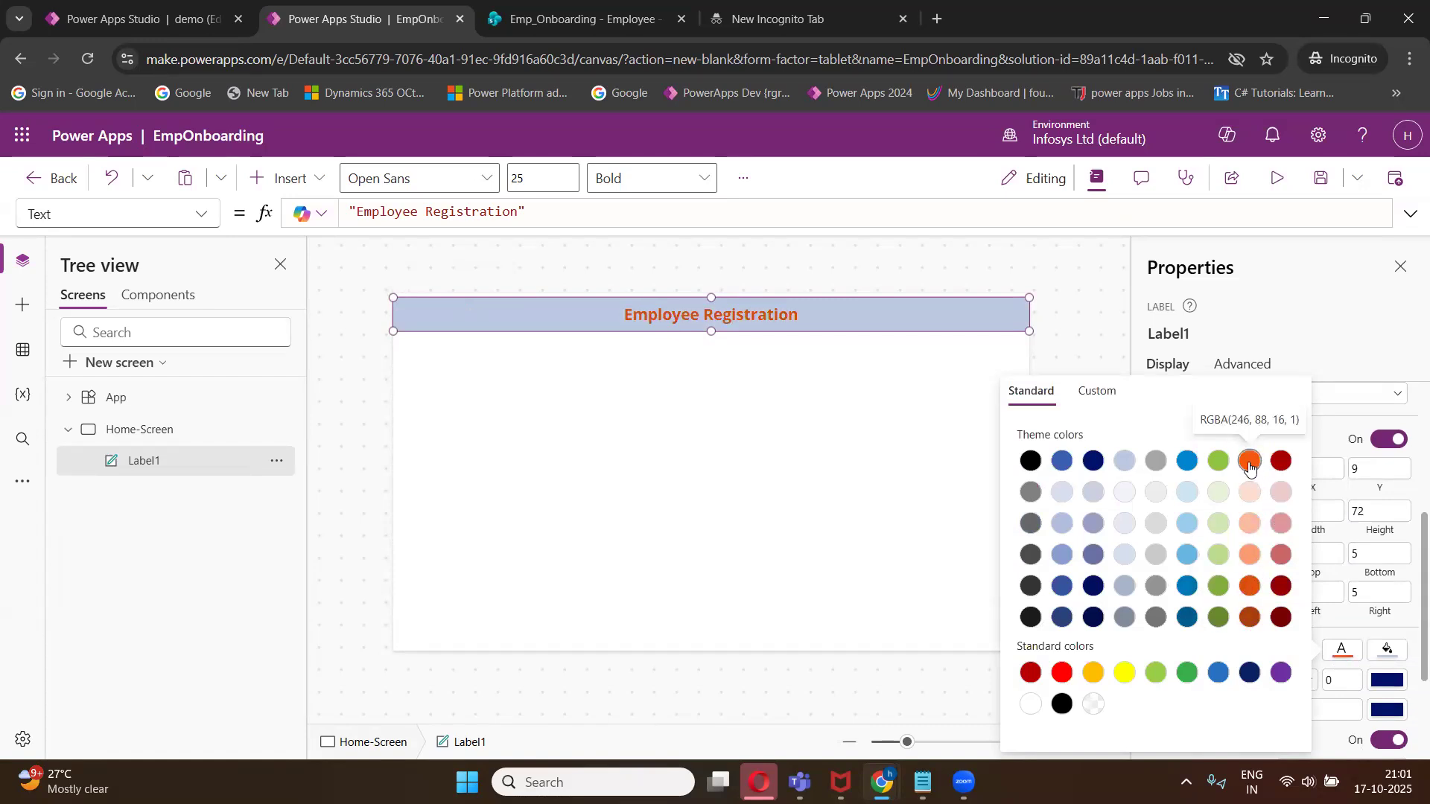
{"action": "left_click", "coordinate": [855, 449]}
{"action": "left_click", "coordinate": [855, 449]}
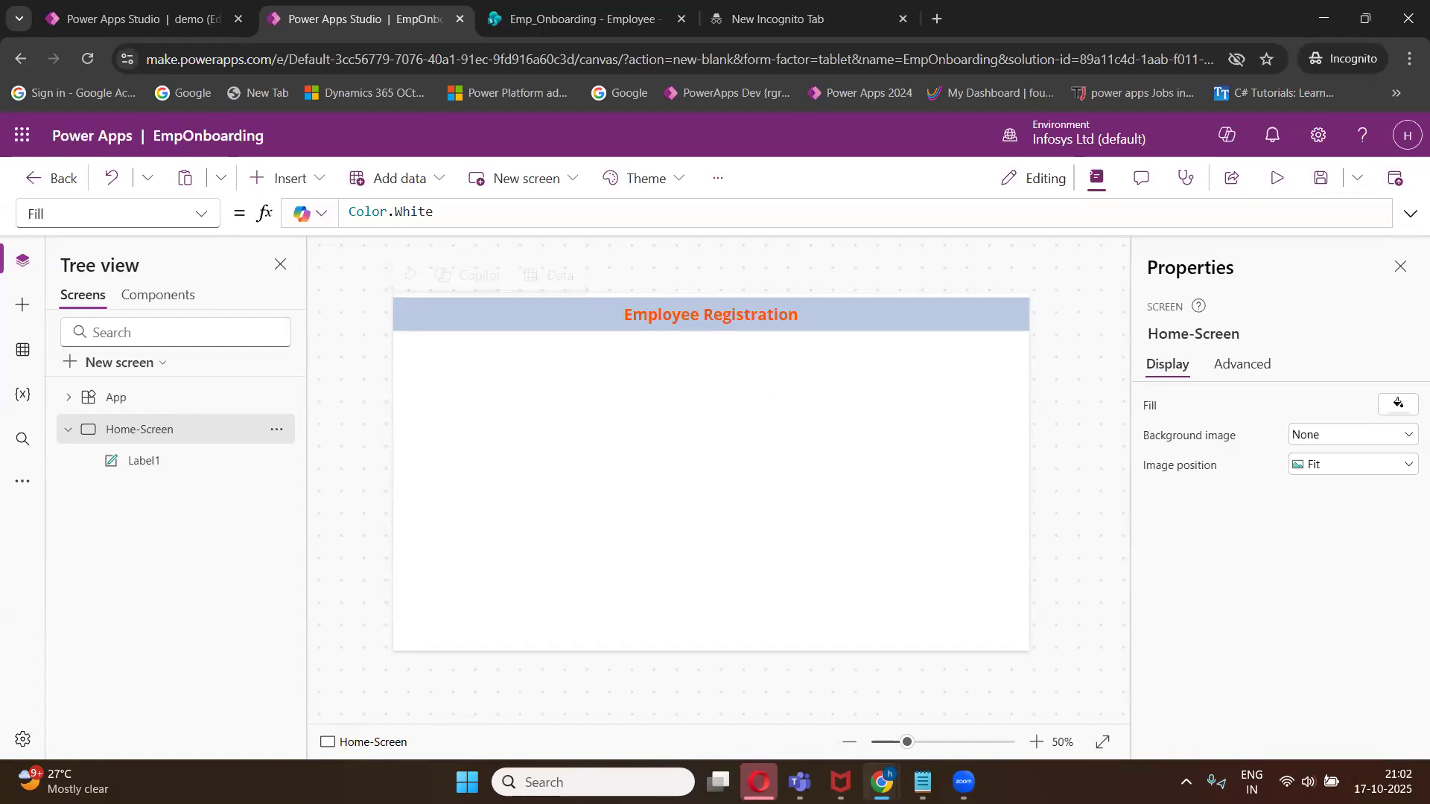
{"action": "mouse_move", "coordinate": [882, 781]}
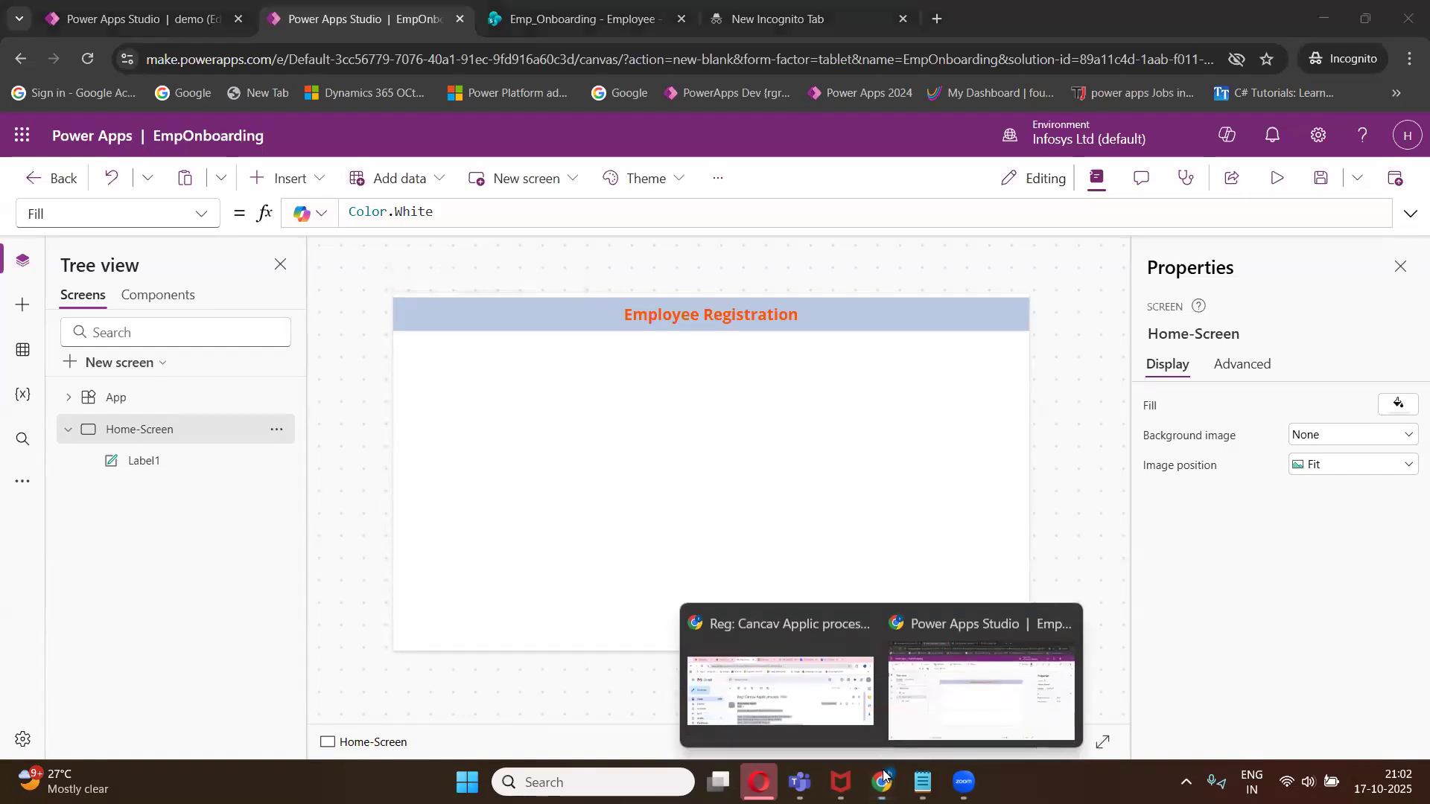
{"action": "left_click", "coordinate": [931, 708]}
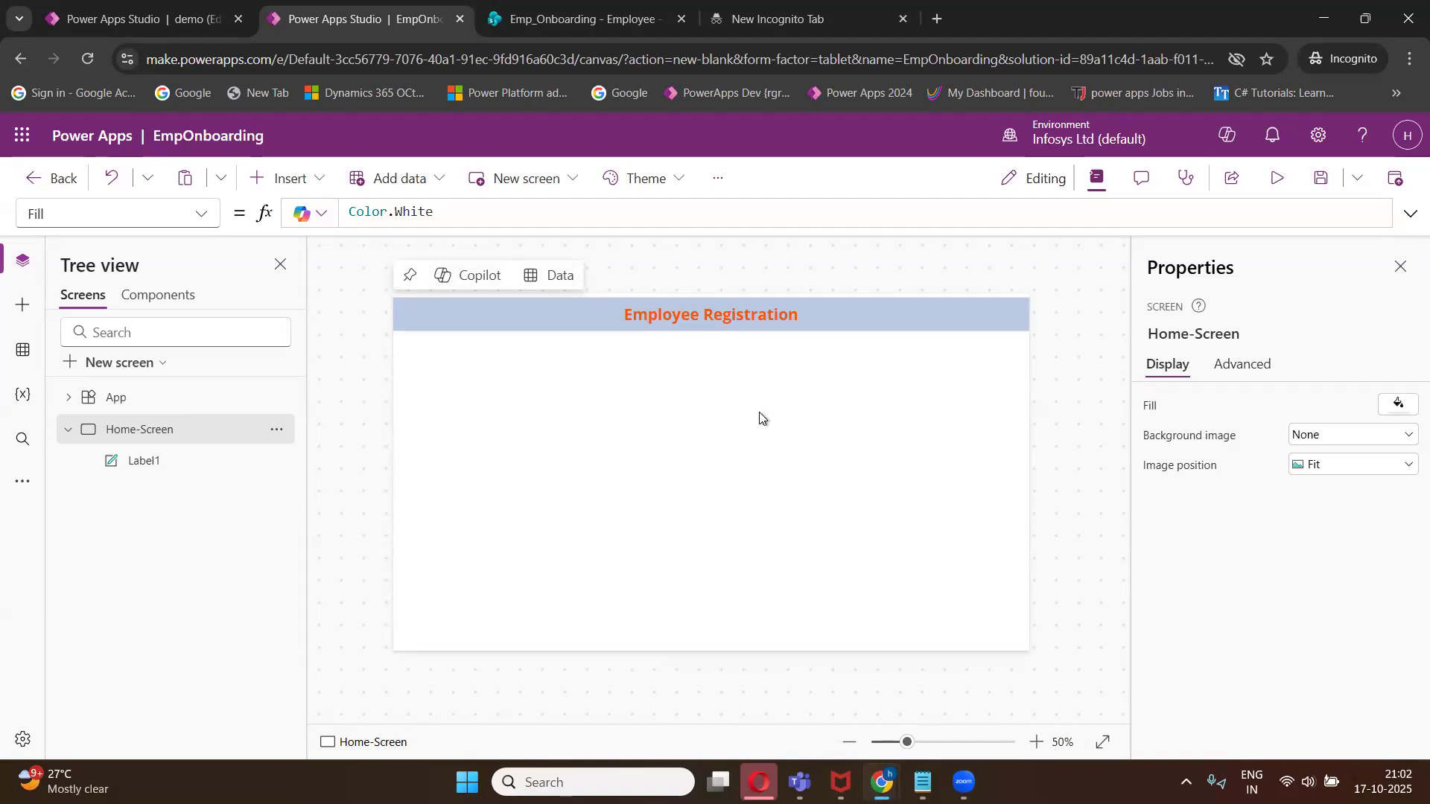
- Insert an Edit form onto the screen without choosing a data source
{"action": "left_click", "coordinate": [317, 184]}
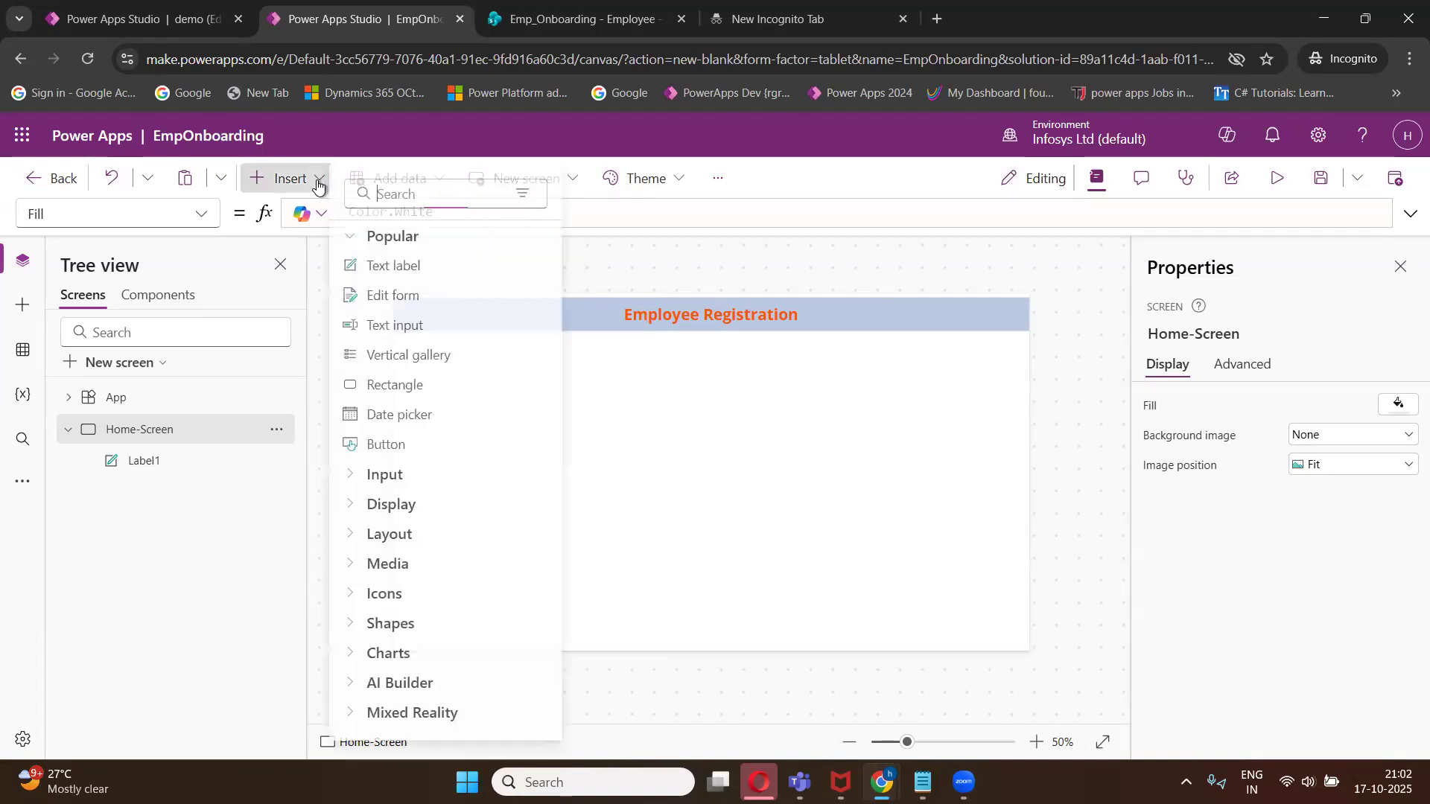
{"action": "left_click", "coordinate": [403, 298]}
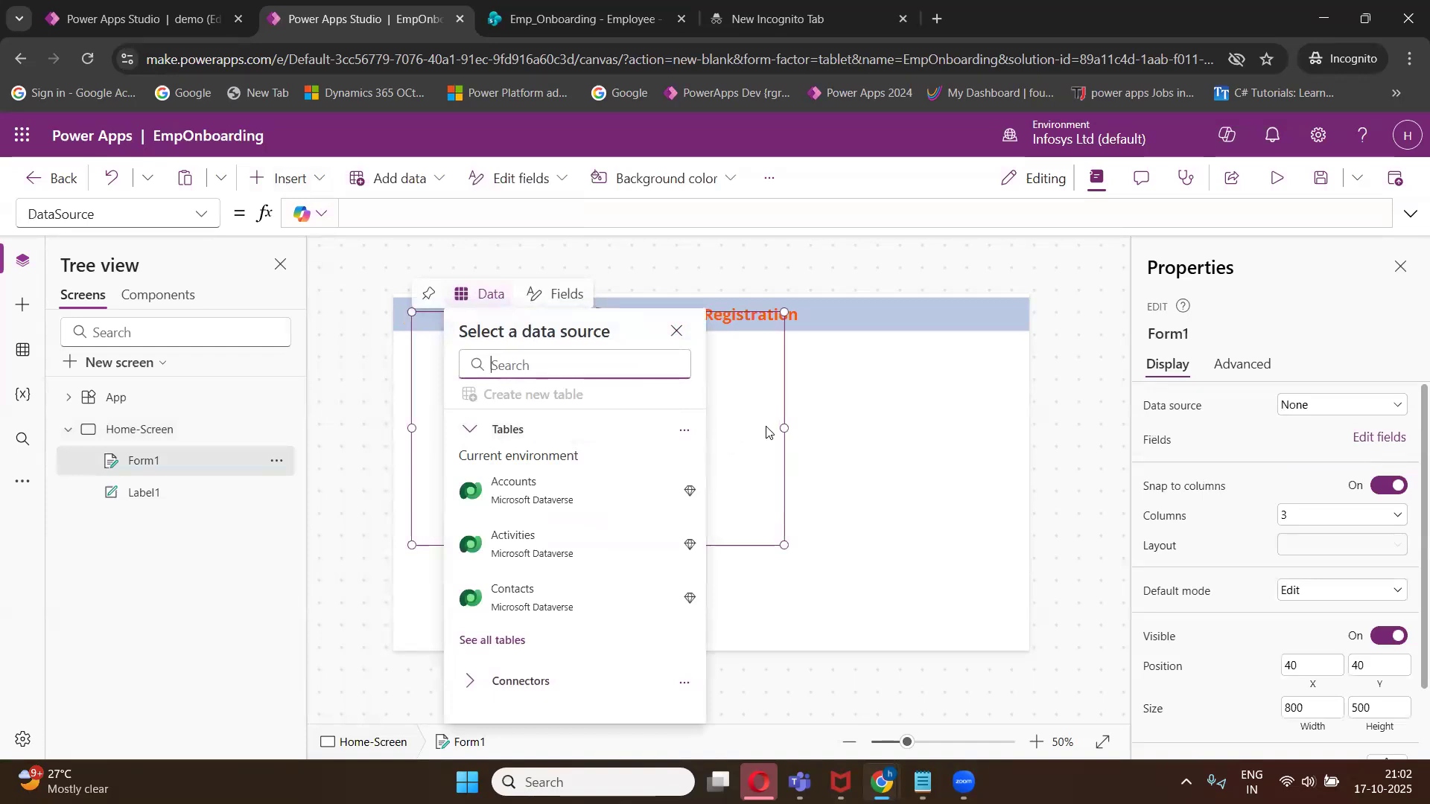
{"action": "left_click", "coordinate": [676, 331]}
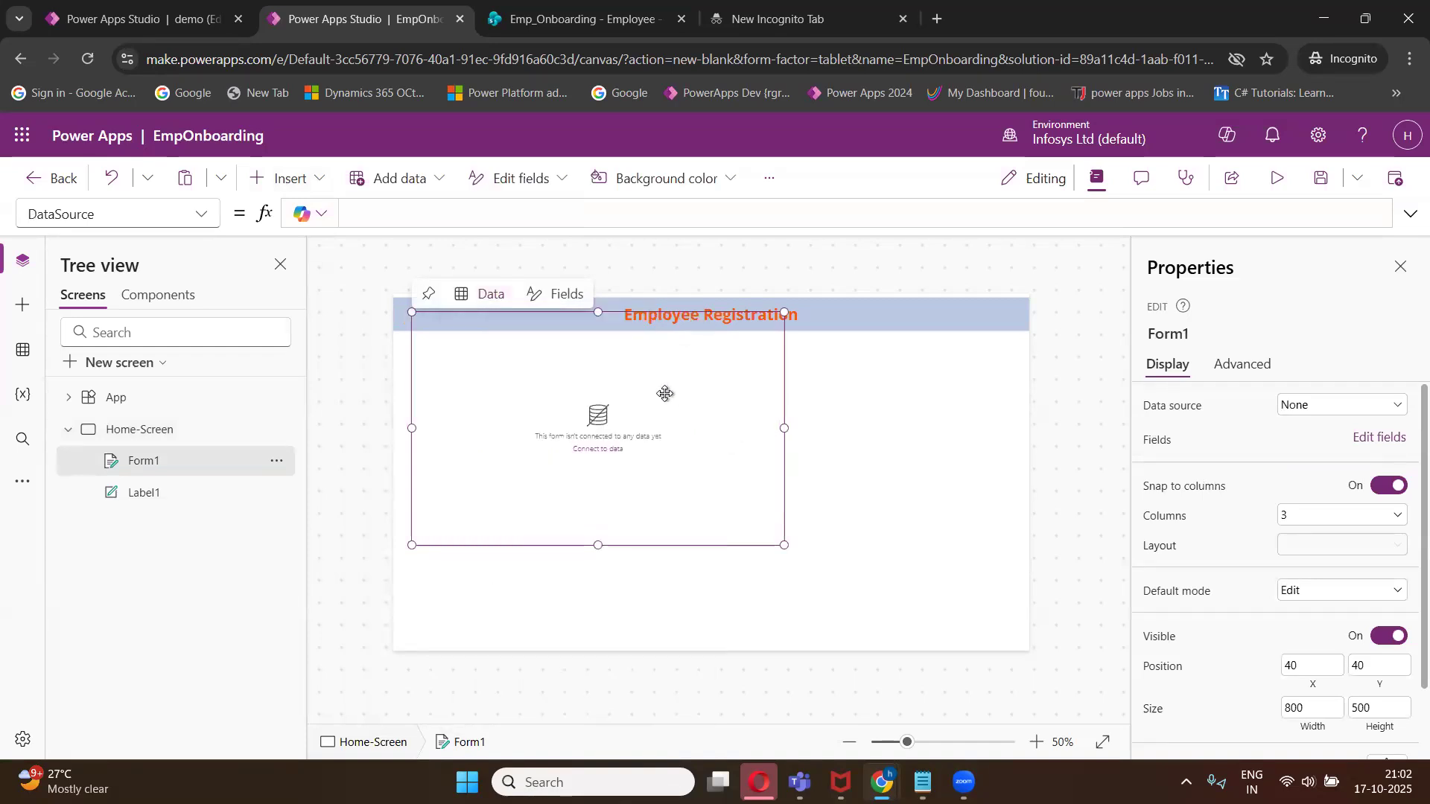
- Move the form below the heading and resize it to about 1240 by 542, at position 40, 144
{"action": "left_click_drag", "start_coordinate": [598, 313], "coordinate": [596, 361]}
{"action": "left_click_drag", "start_coordinate": [779, 450], "coordinate": [991, 439]}
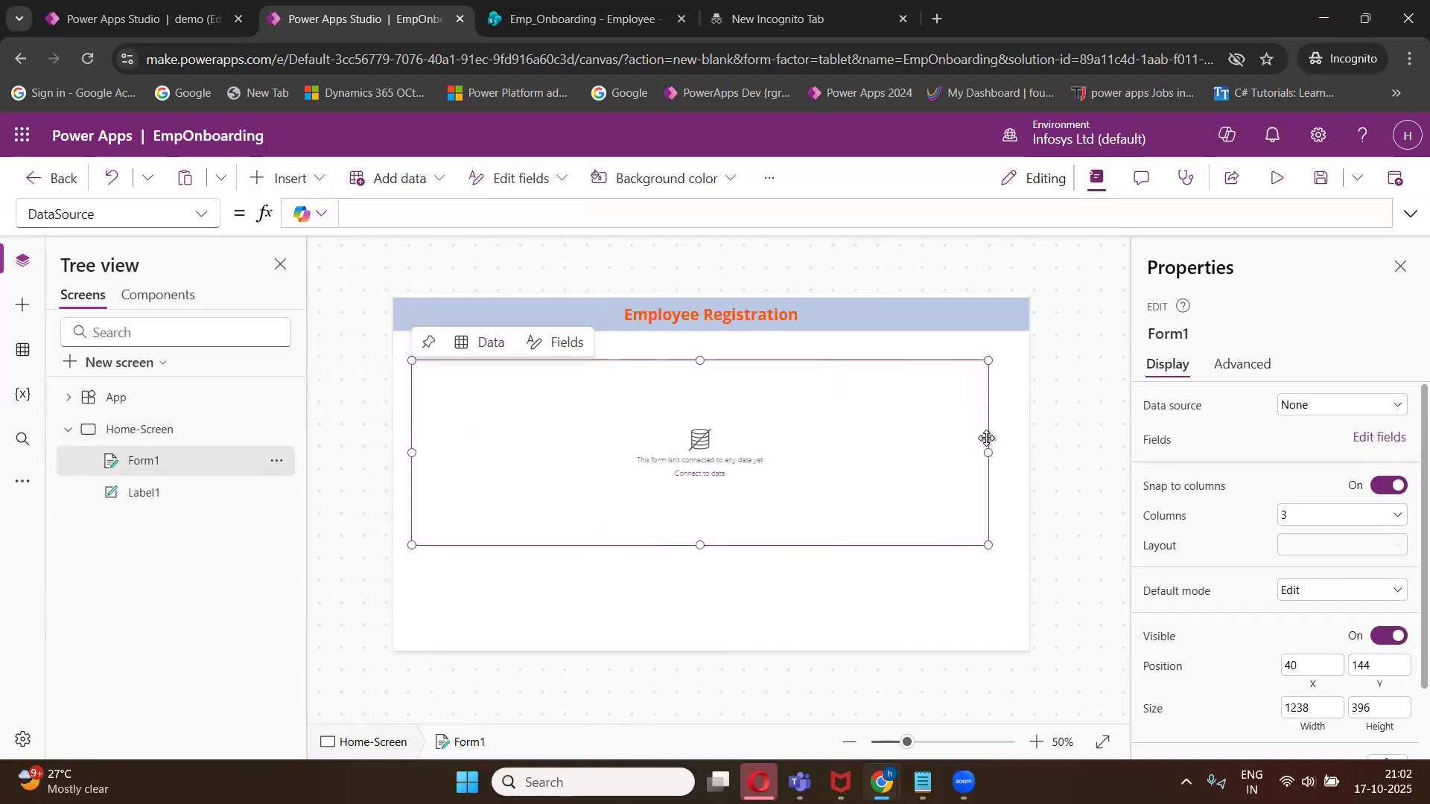
{"action": "left_click_drag", "start_coordinate": [701, 548], "coordinate": [710, 614]}
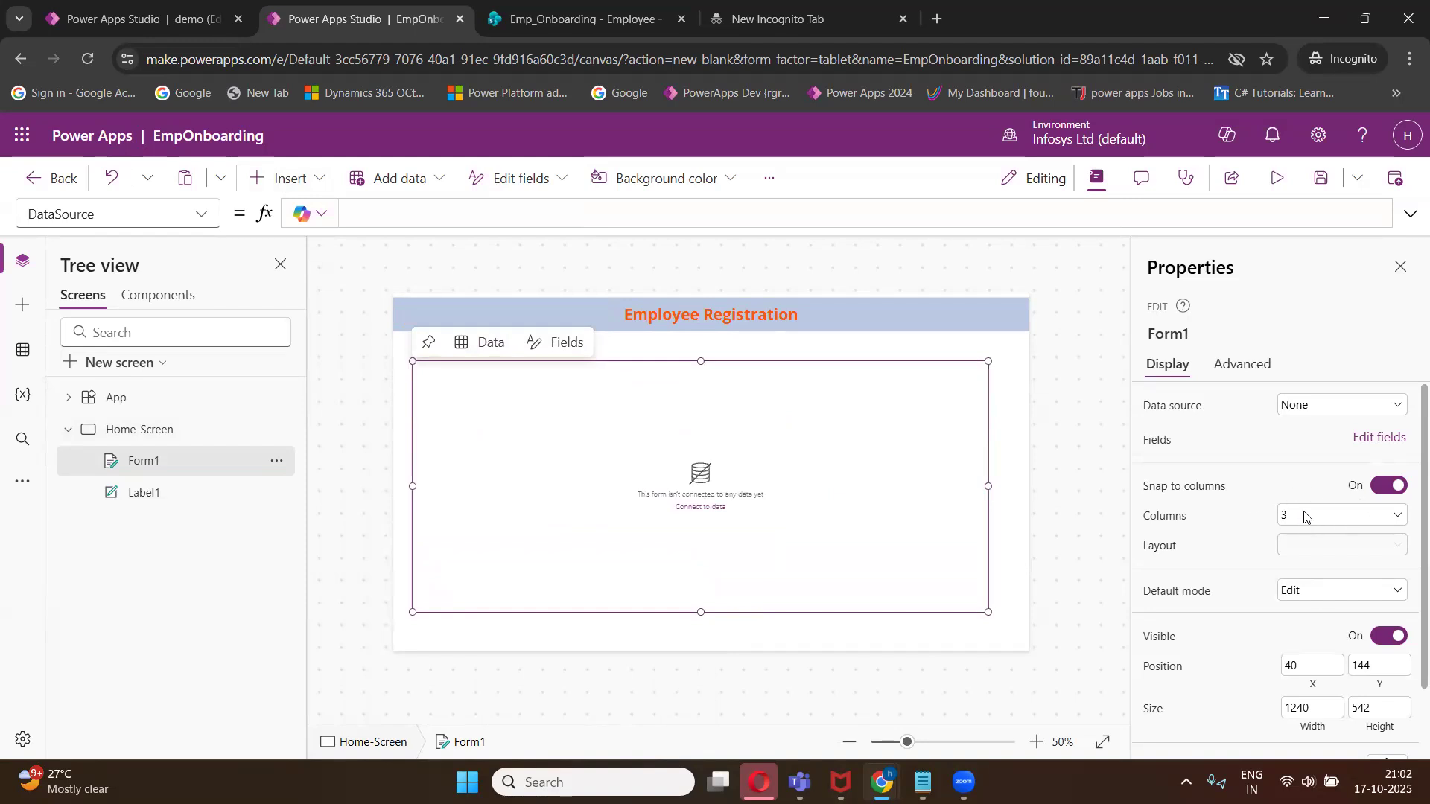
- Fill the form with the light blue-grey theme colour
{"action": "scroll", "coordinate": [1334, 631], "scroll_direction": "down", "scroll_amount": 1}
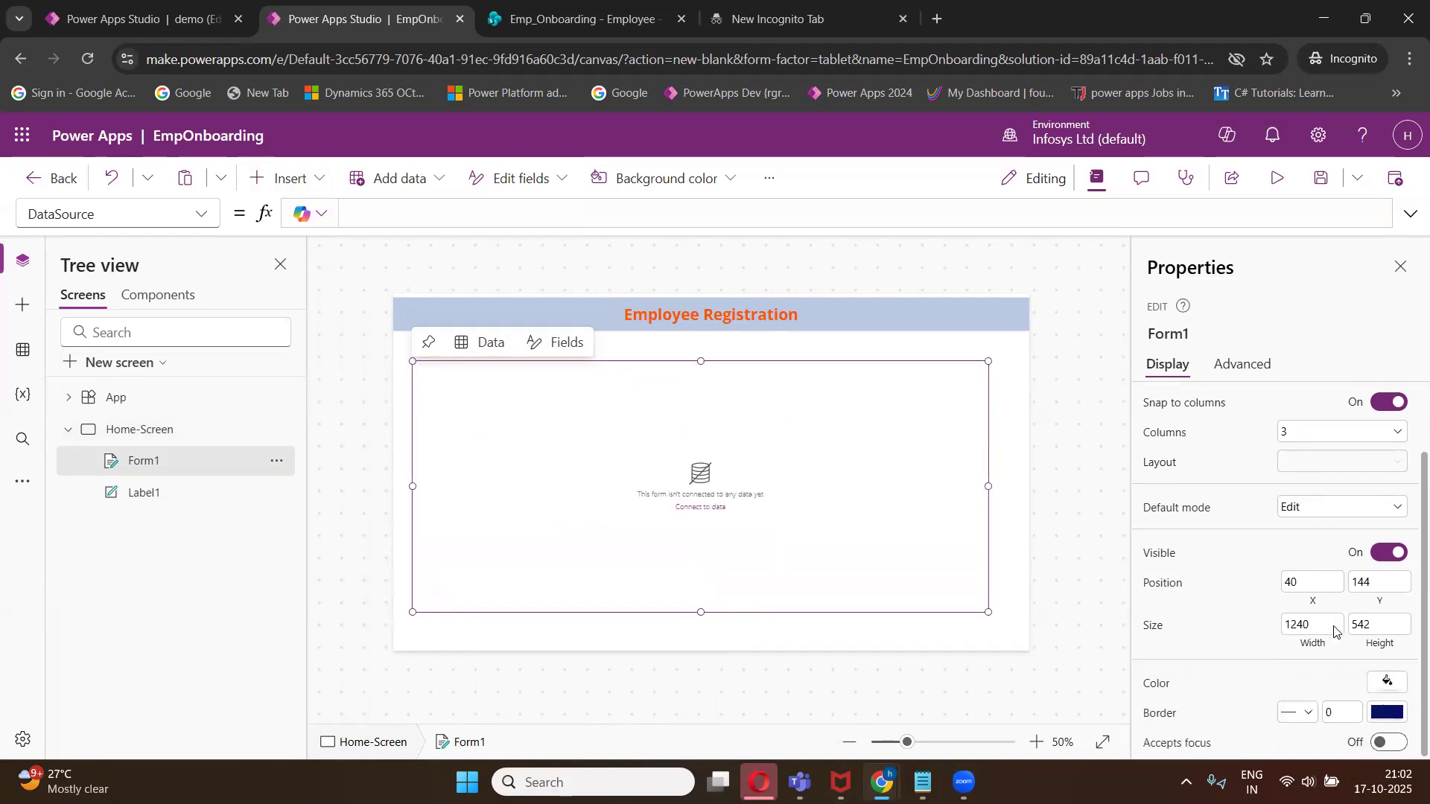
{"action": "left_click", "coordinate": [1389, 684]}
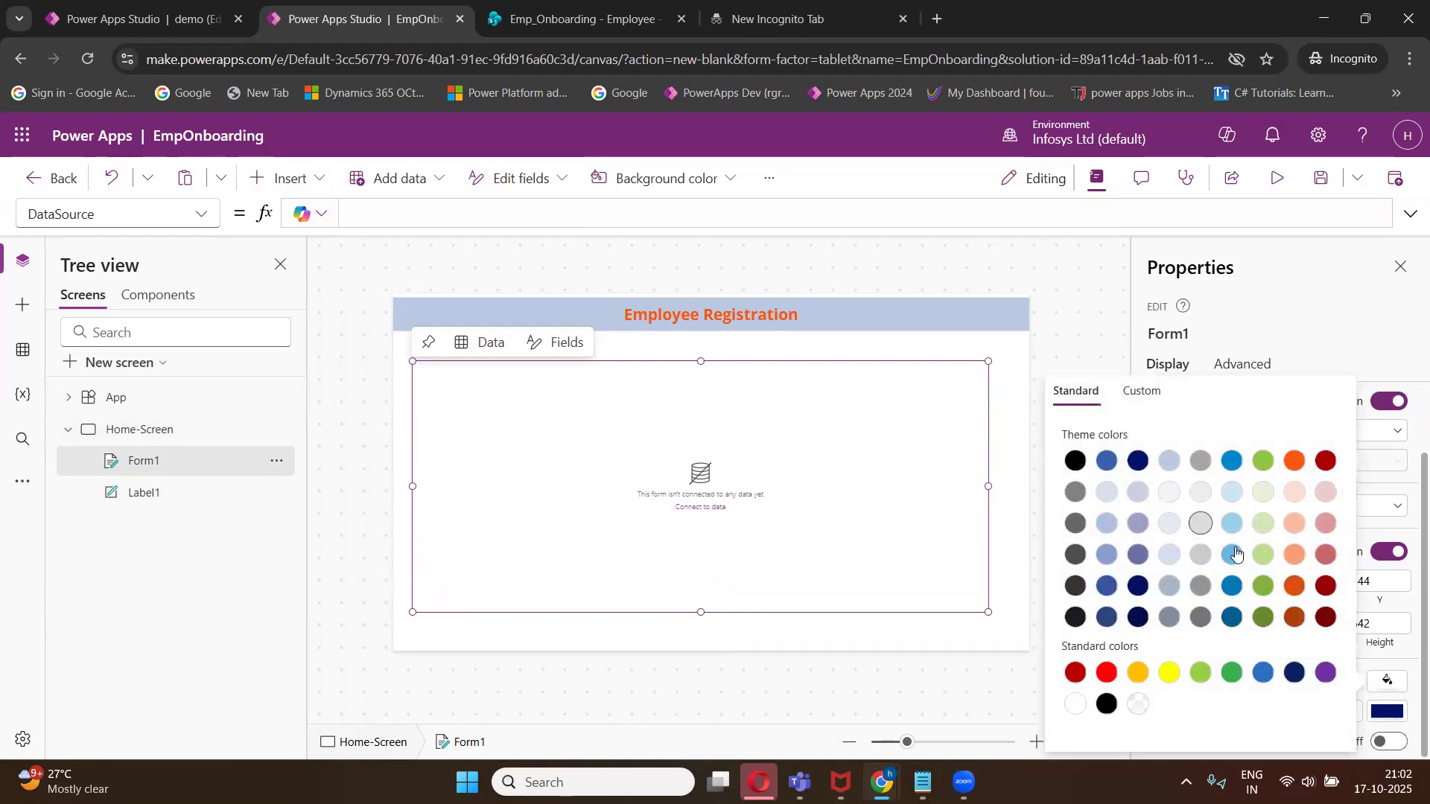
{"action": "left_click", "coordinate": [1169, 527]}
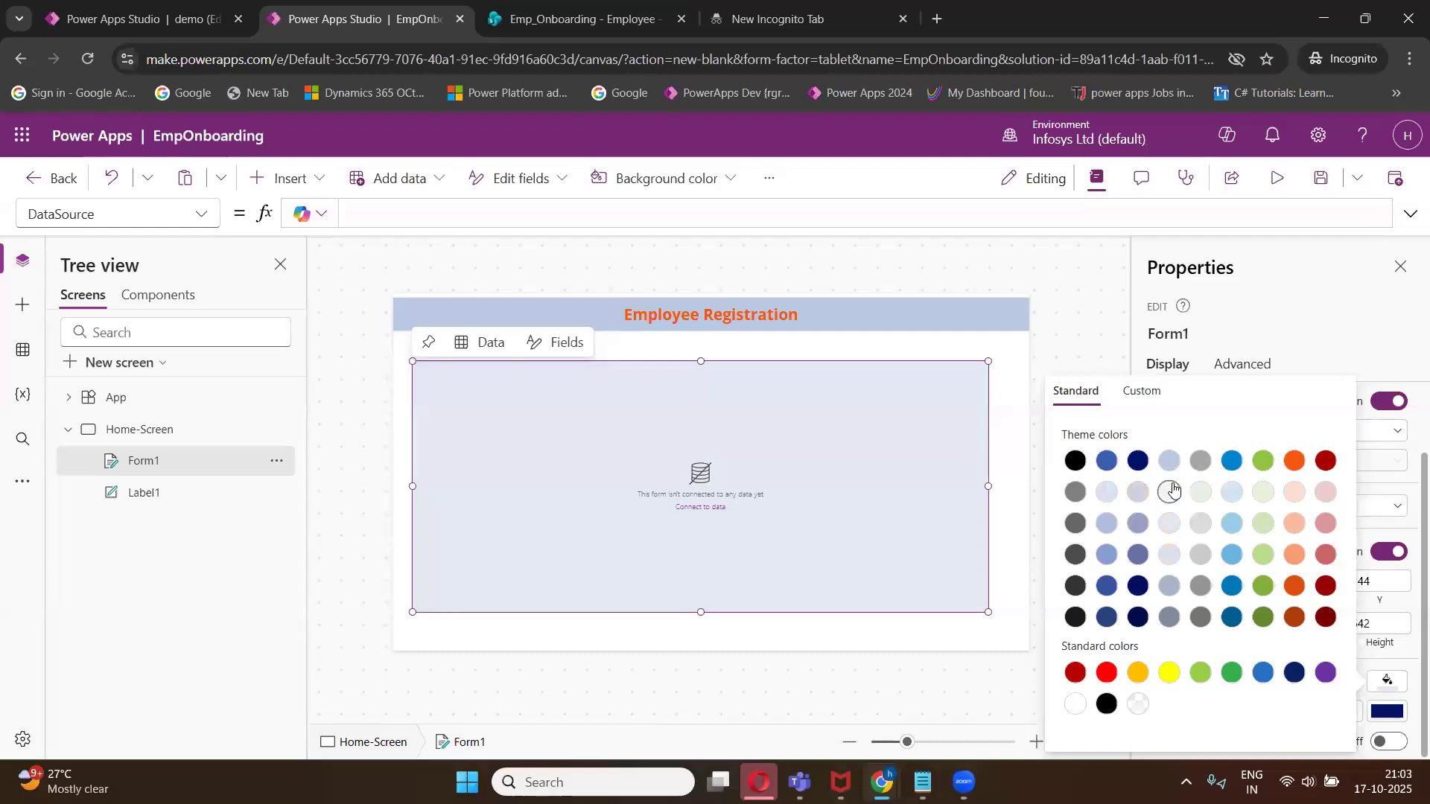
{"action": "left_click", "coordinate": [1171, 495]}
{"action": "left_click", "coordinate": [1168, 462]}
- Change the heading label's fill to the blue theme colour
{"action": "left_click", "coordinate": [965, 309]}
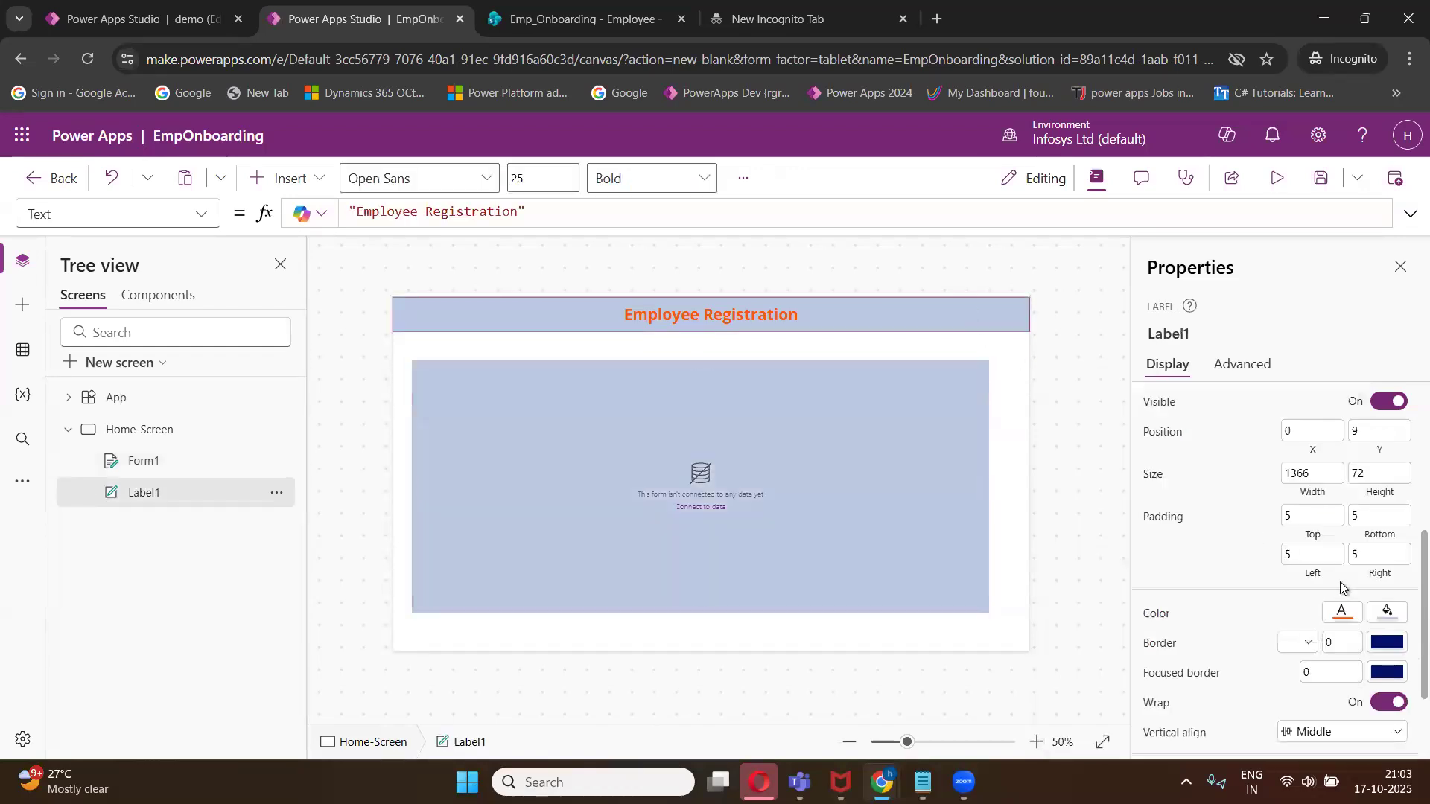
{"action": "left_click", "coordinate": [1387, 613]}
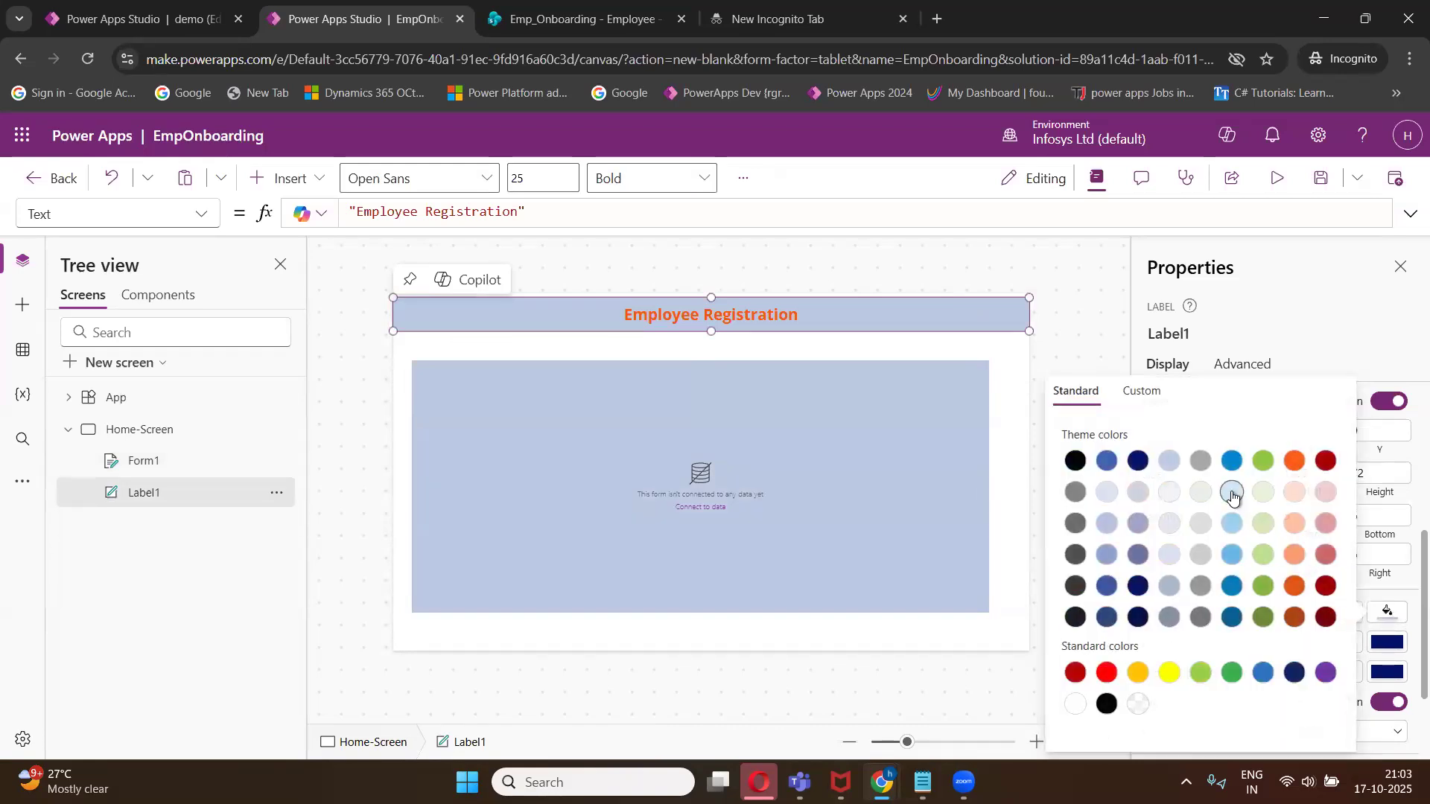
{"action": "left_click", "coordinate": [1233, 459]}
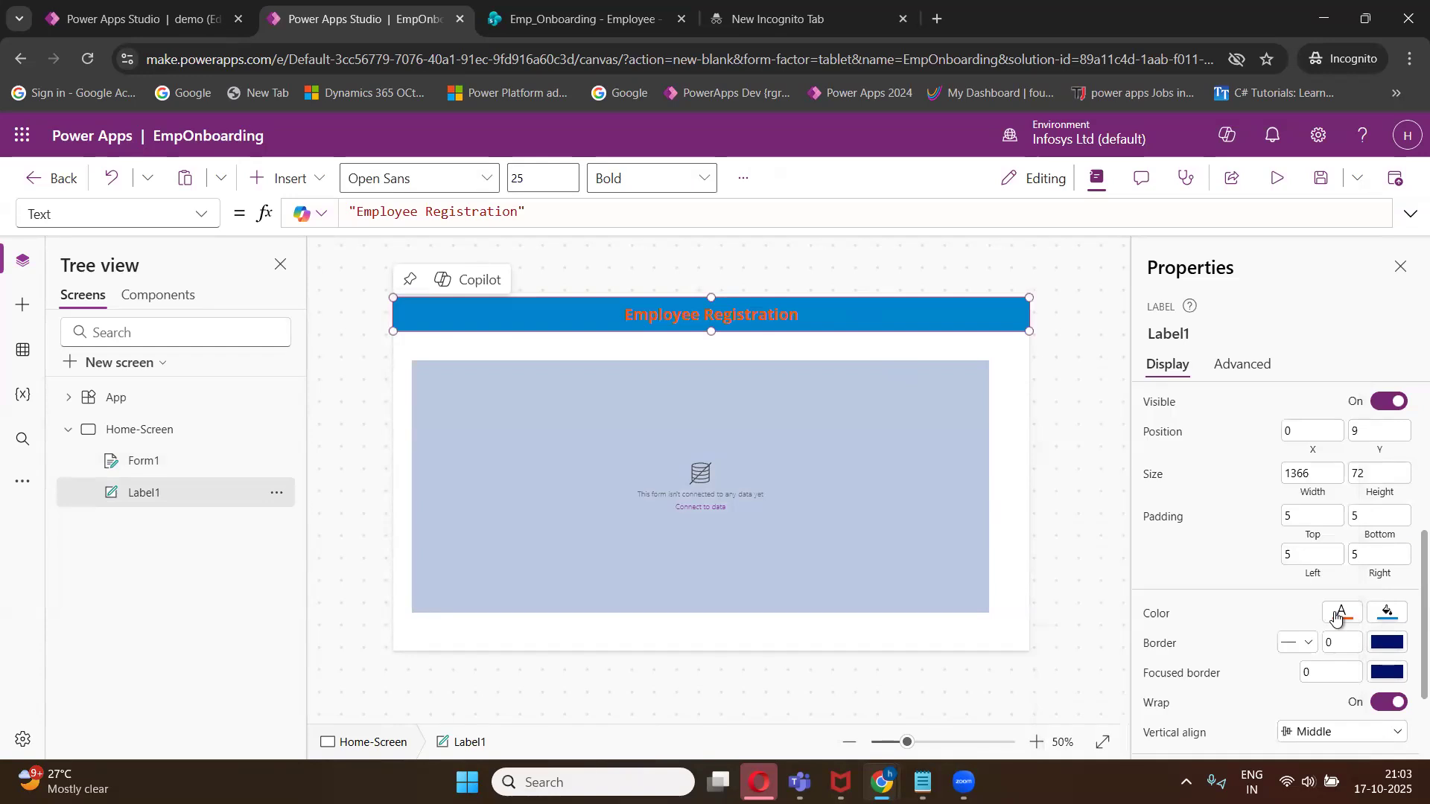
- Change the heading label's text colour to white
{"action": "left_click", "coordinate": [1342, 612]}
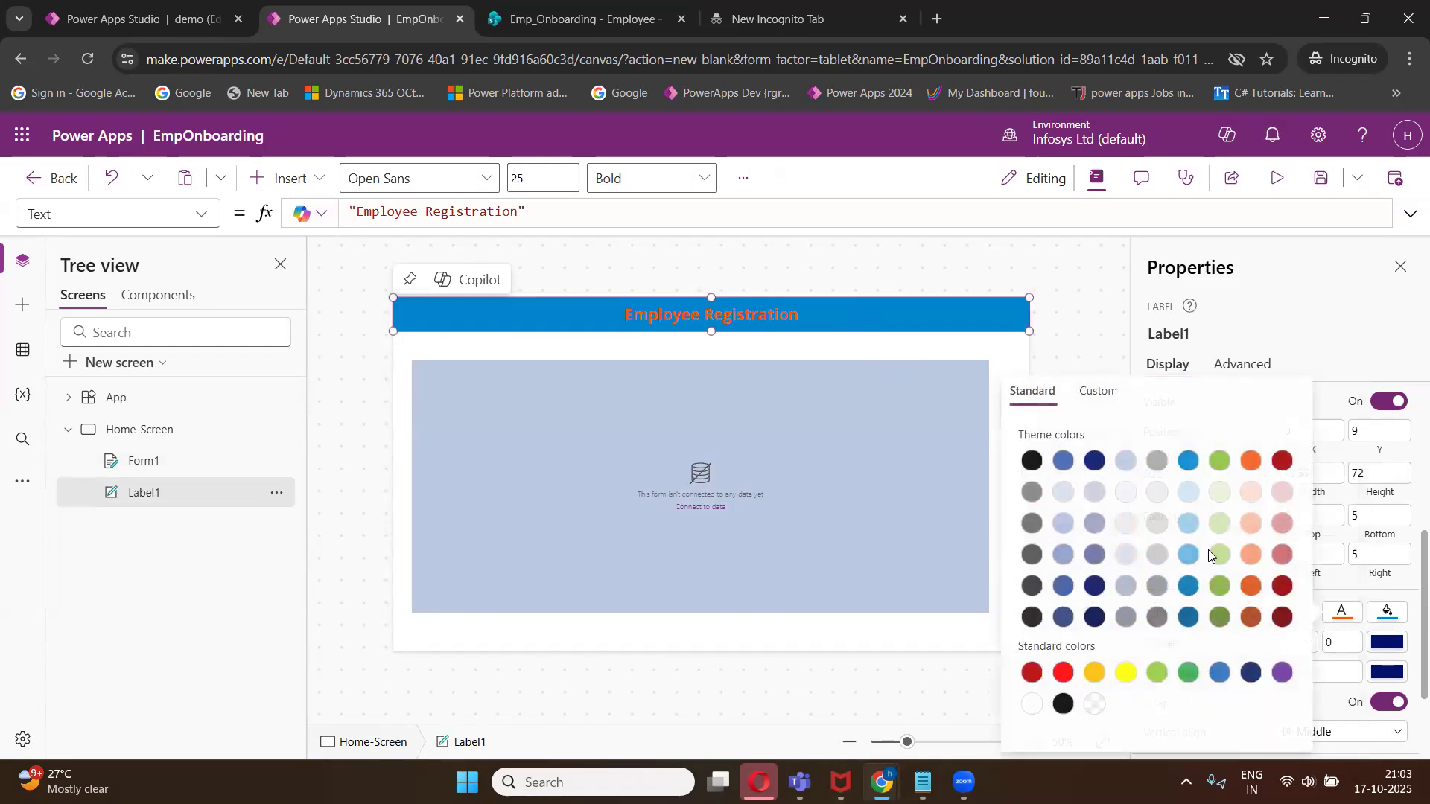
{"action": "left_click", "coordinate": [896, 435]}
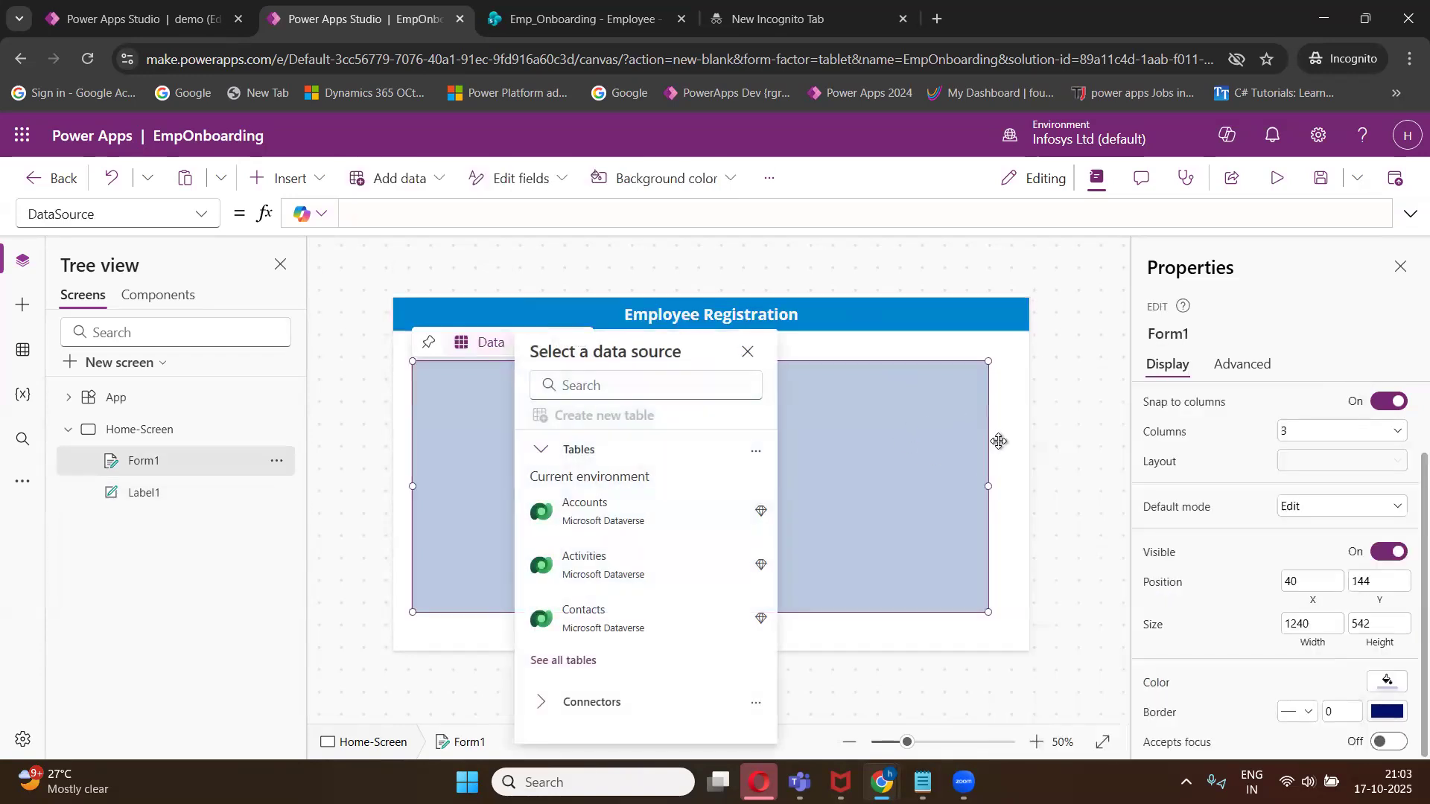
- Dismiss the data source picker and stretch the form to fill the screen below the heading, at position 0, 80 and about 1364 by 606
{"action": "left_click", "coordinate": [999, 440]}
{"action": "left_click", "coordinate": [893, 463]}
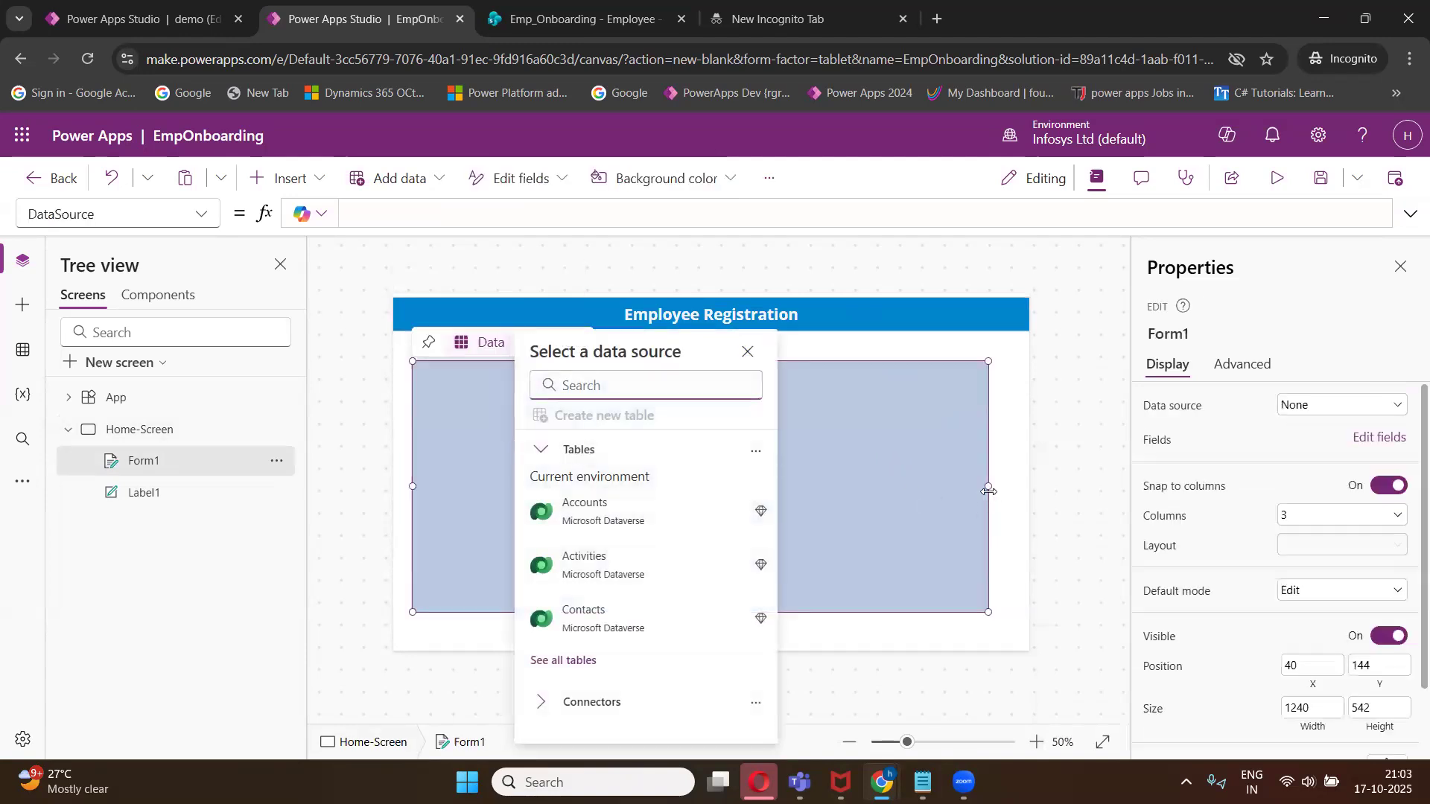
{"action": "left_click", "coordinate": [1012, 488]}
{"action": "left_click_drag", "start_coordinate": [1013, 488], "coordinate": [1028, 489]}
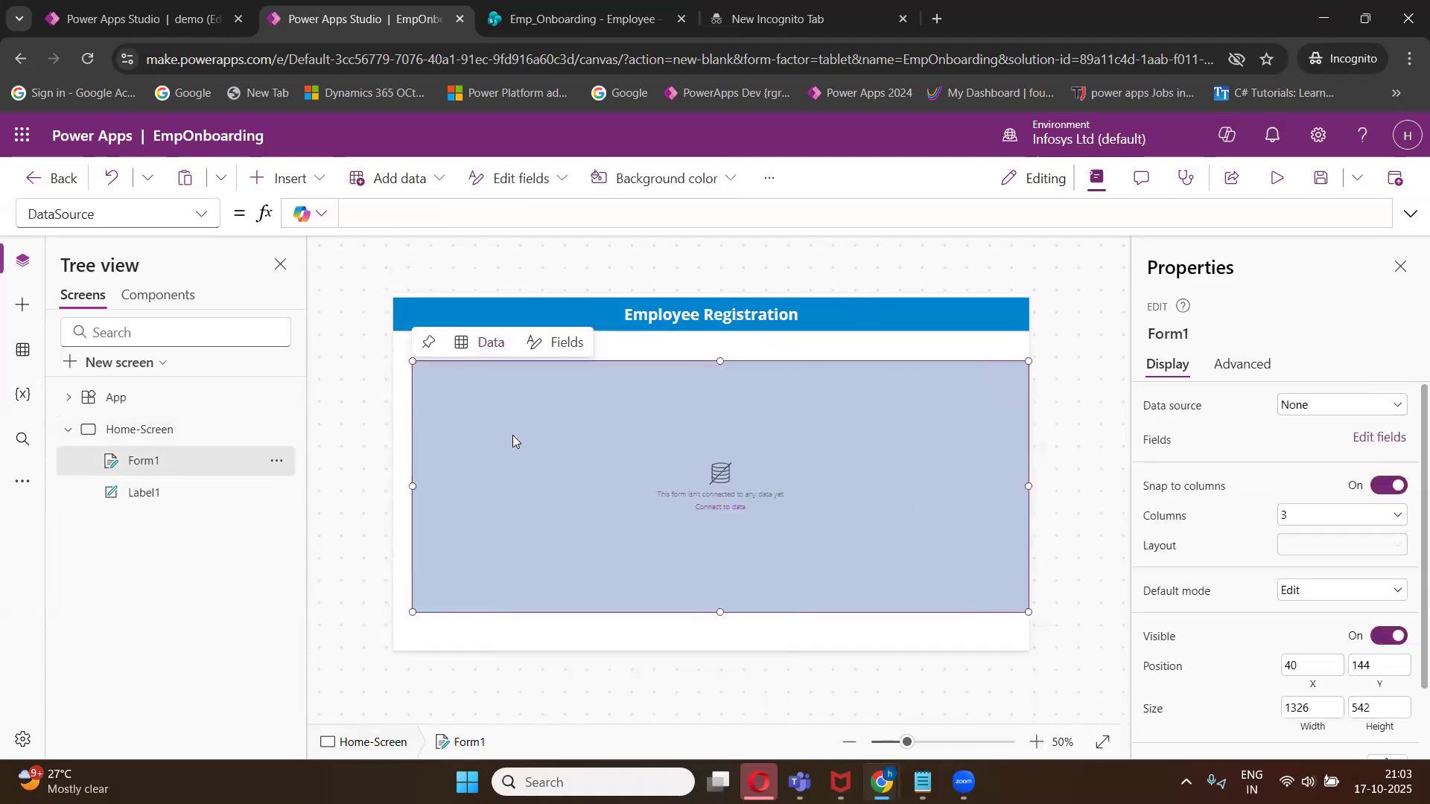
{"action": "left_click_drag", "start_coordinate": [413, 486], "coordinate": [397, 485]}
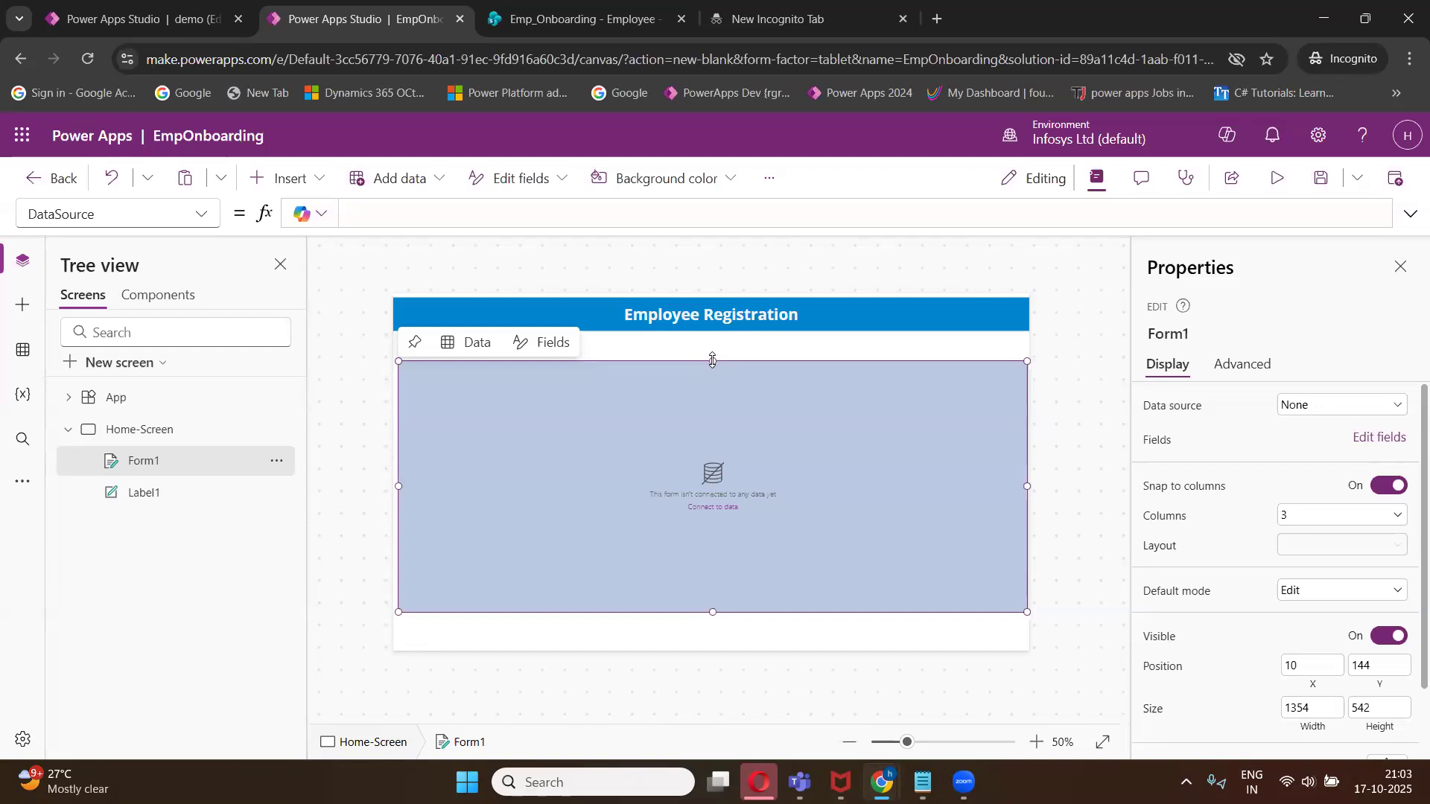
{"action": "left_click_drag", "start_coordinate": [712, 360], "coordinate": [715, 325]}
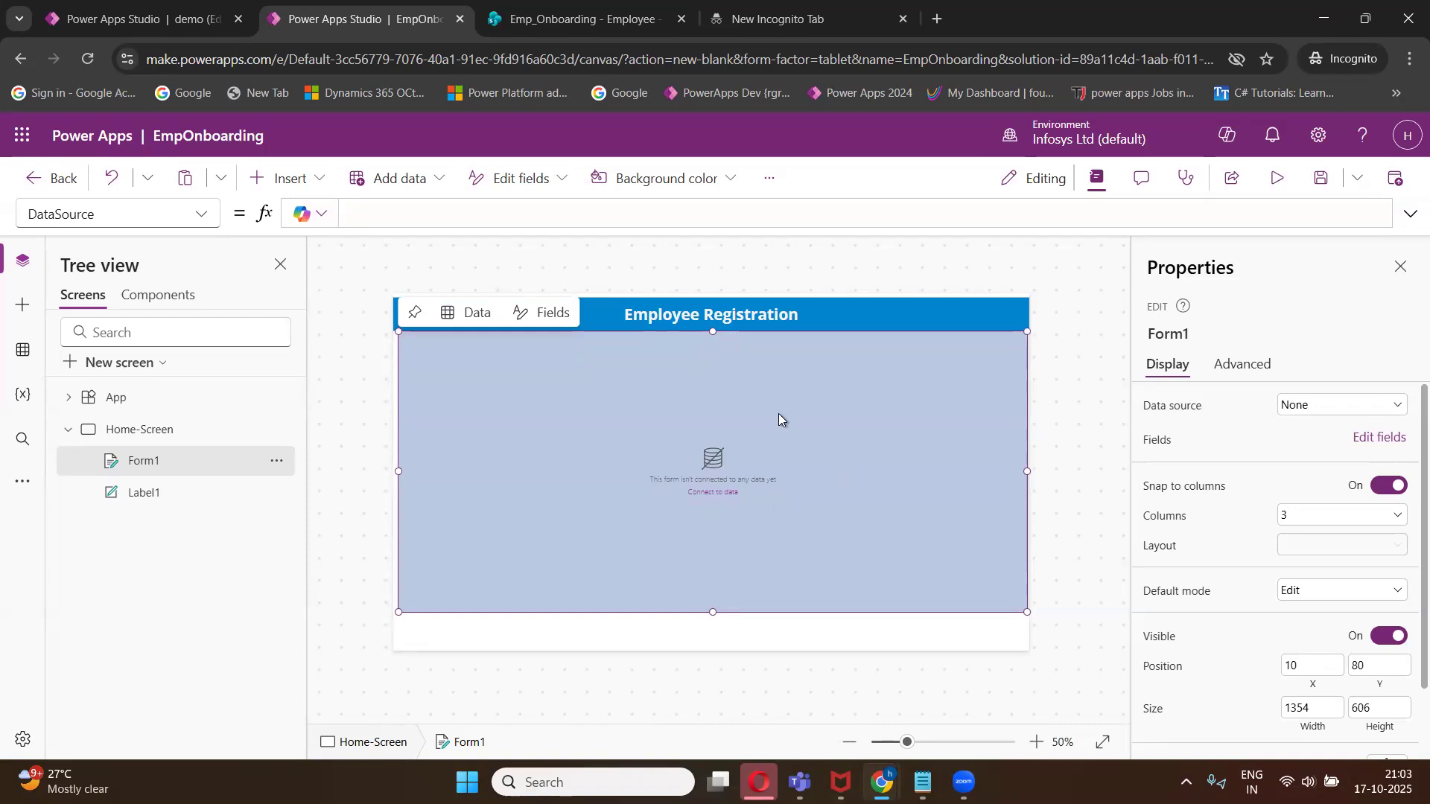
{"action": "left_click", "coordinate": [139, 467]}
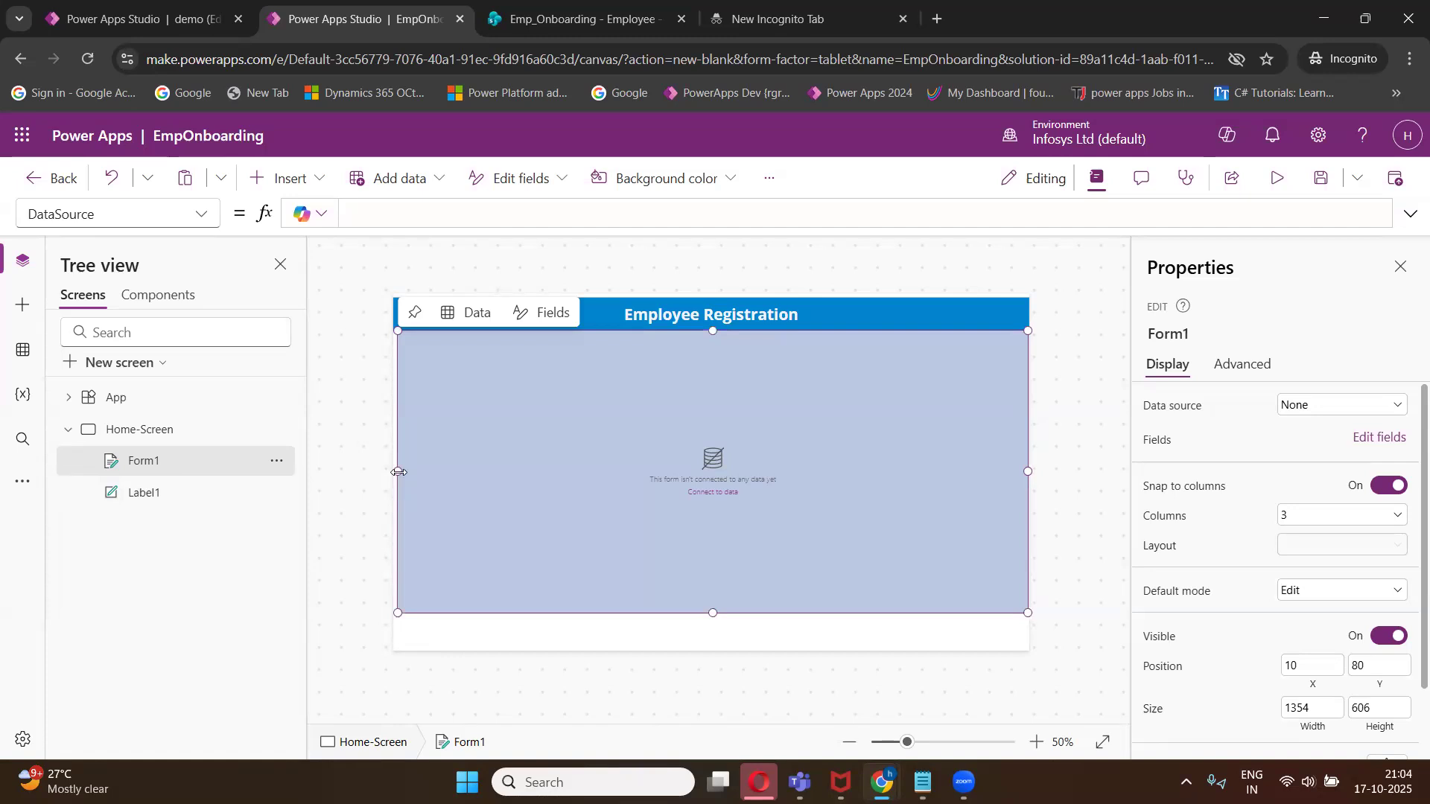
{"action": "left_click_drag", "start_coordinate": [395, 472], "coordinate": [389, 472]}
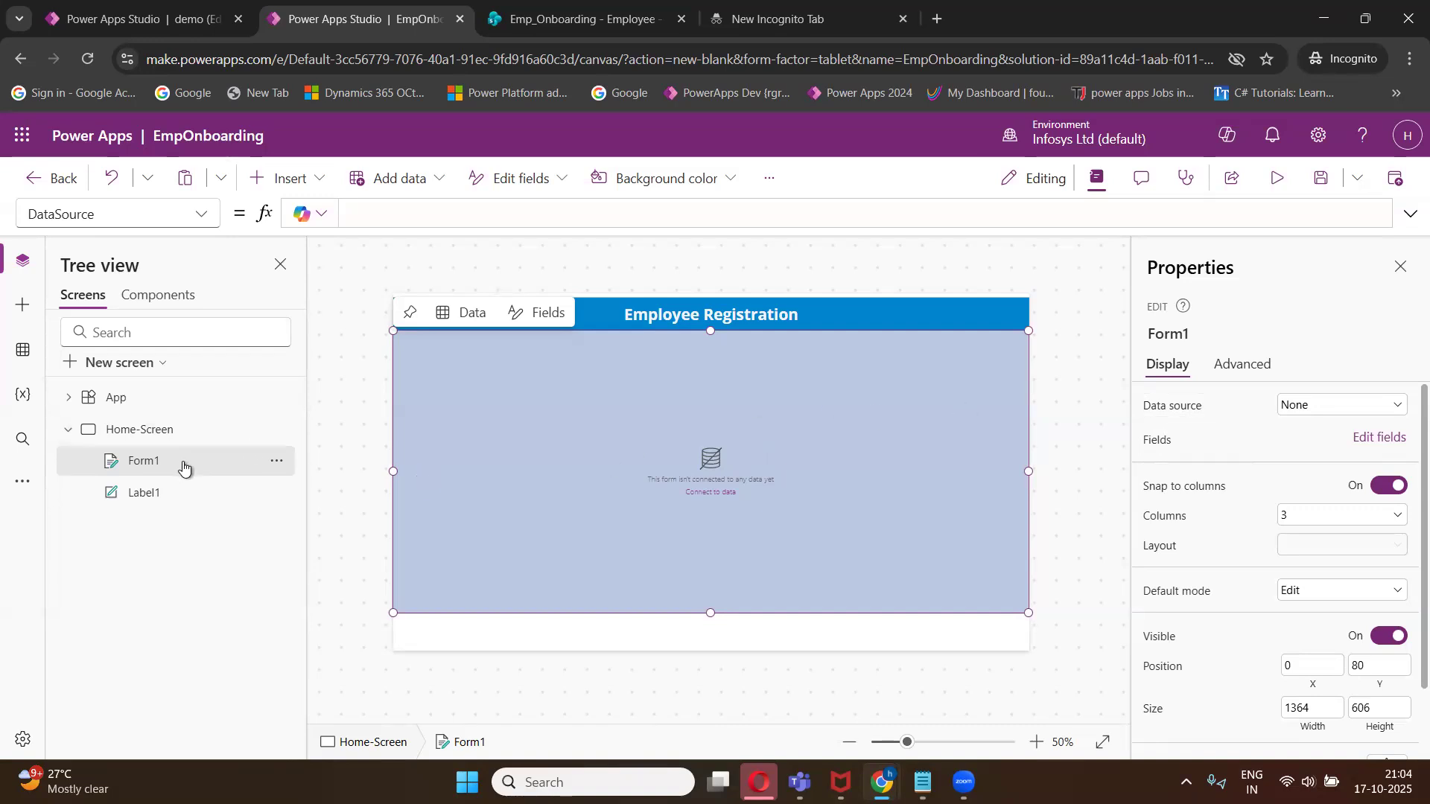
- Open the app's data sources and search the connectors for SharePoint
{"action": "left_click", "coordinate": [23, 360]}
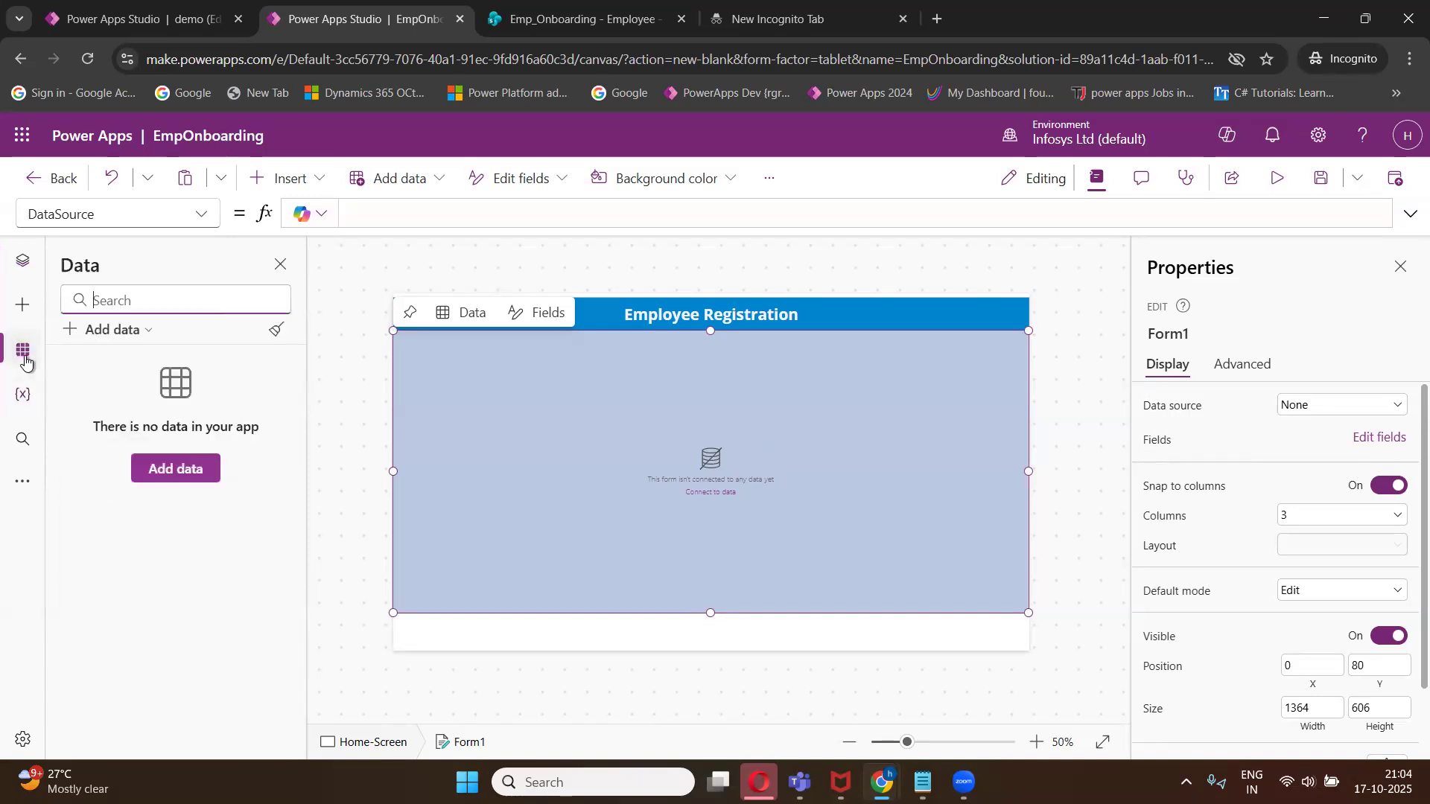
{"action": "left_click", "coordinate": [105, 331]}
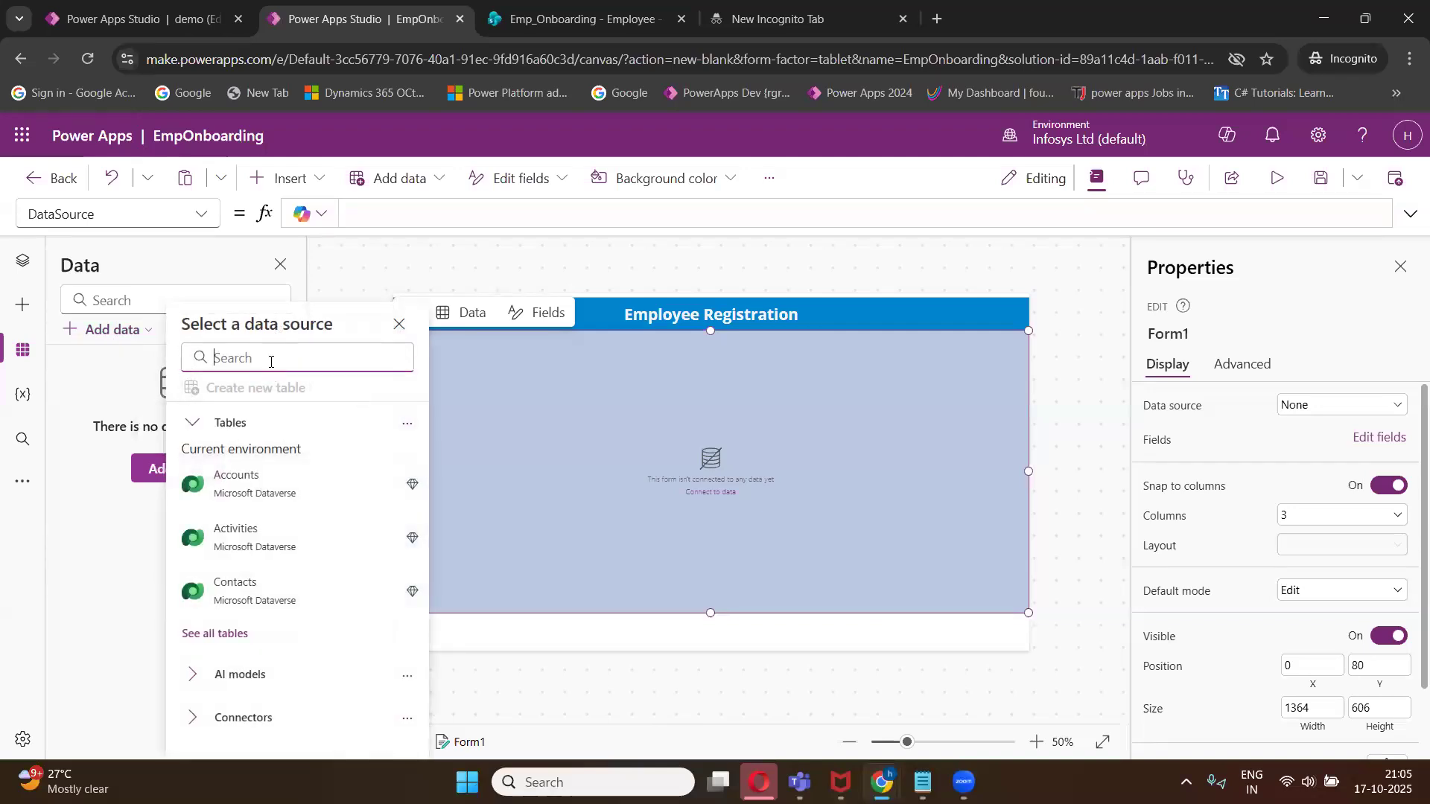
{"action": "type", "text": "sh"}
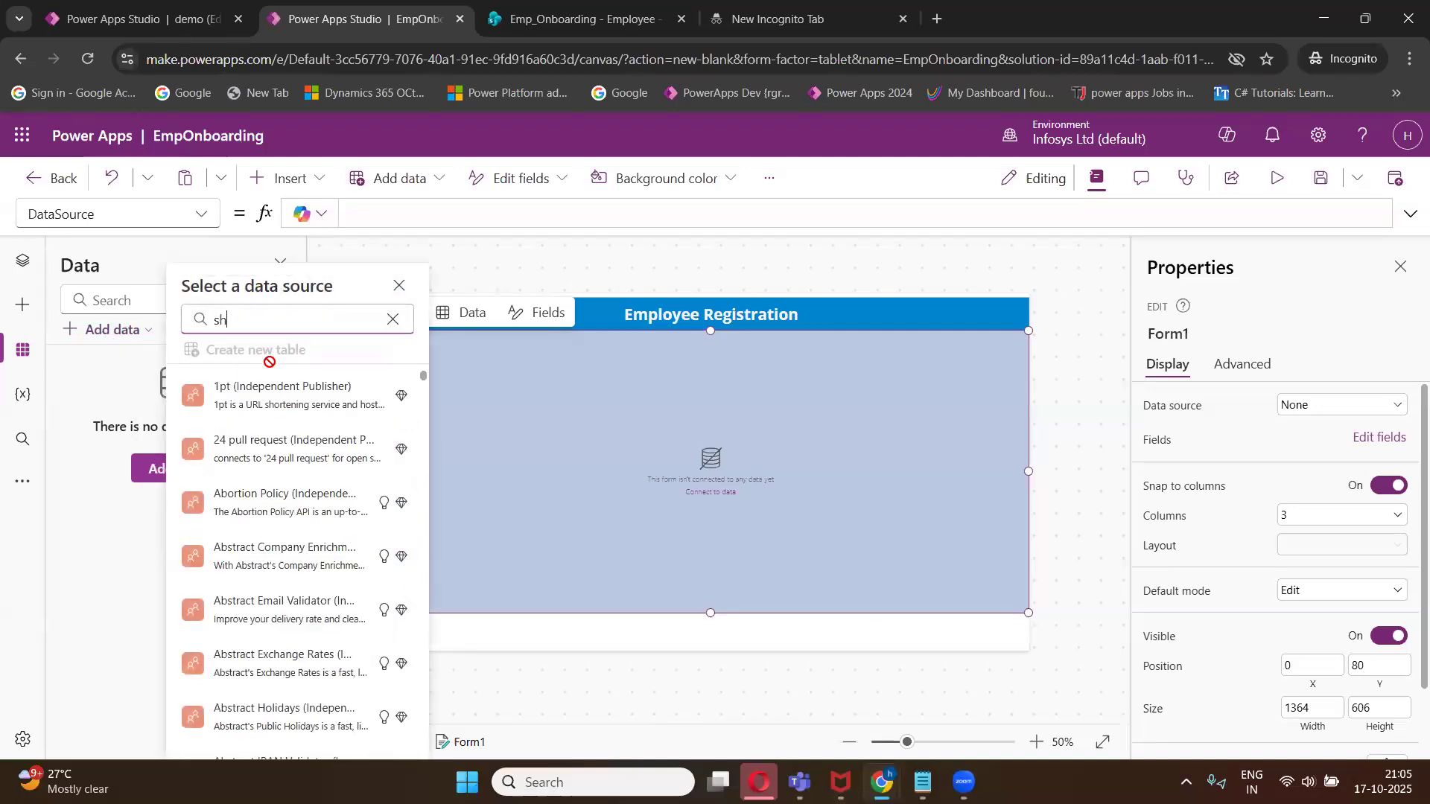
{"action": "type", "text": "arepoint"}
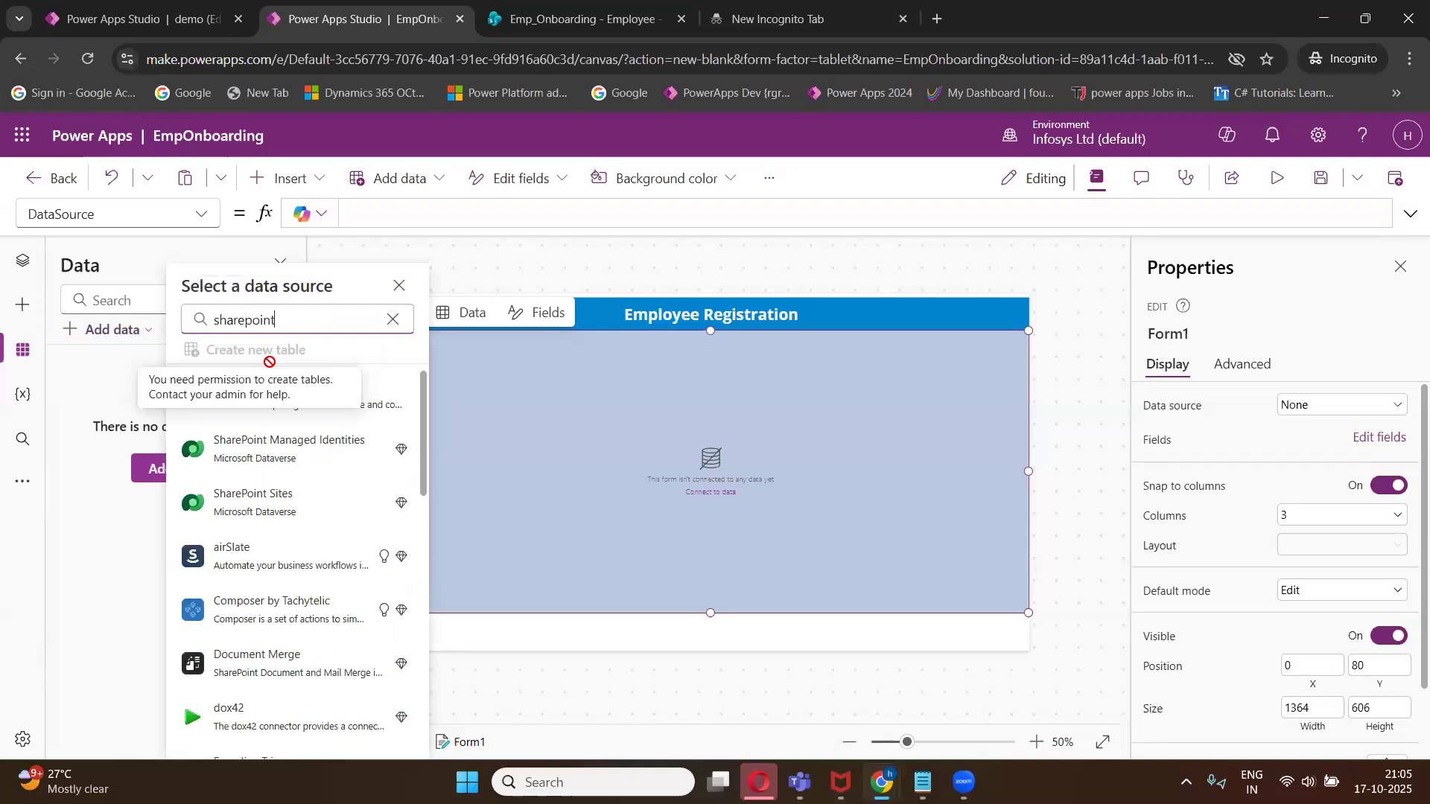
{"action": "key", "text": "BackSpace"}
{"action": "key", "text": "BackSpace"}
{"action": "key", "text": "BackSpace"}
{"action": "key", "text": "BackSpace"}
{"action": "key", "text": "BackSpace"}
{"action": "type", "text": "Point"}
{"action": "key", "text": "BackSpace"}
{"action": "key", "text": "BackSpace"}
{"action": "key", "text": "BackSpace"}
{"action": "key", "text": "BackSpace"}
{"action": "key", "text": "BackSpace"}
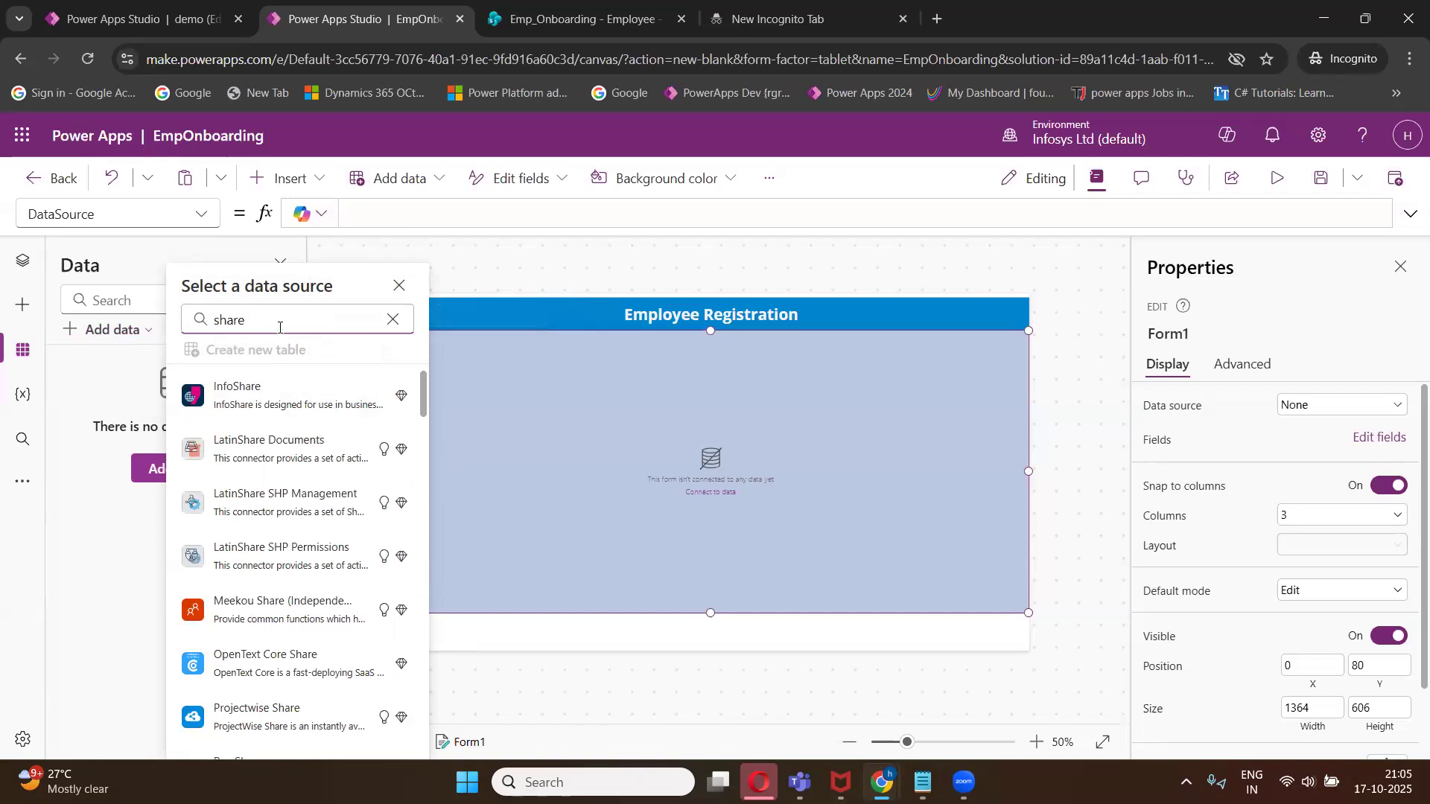
{"action": "type", "text": "P"}
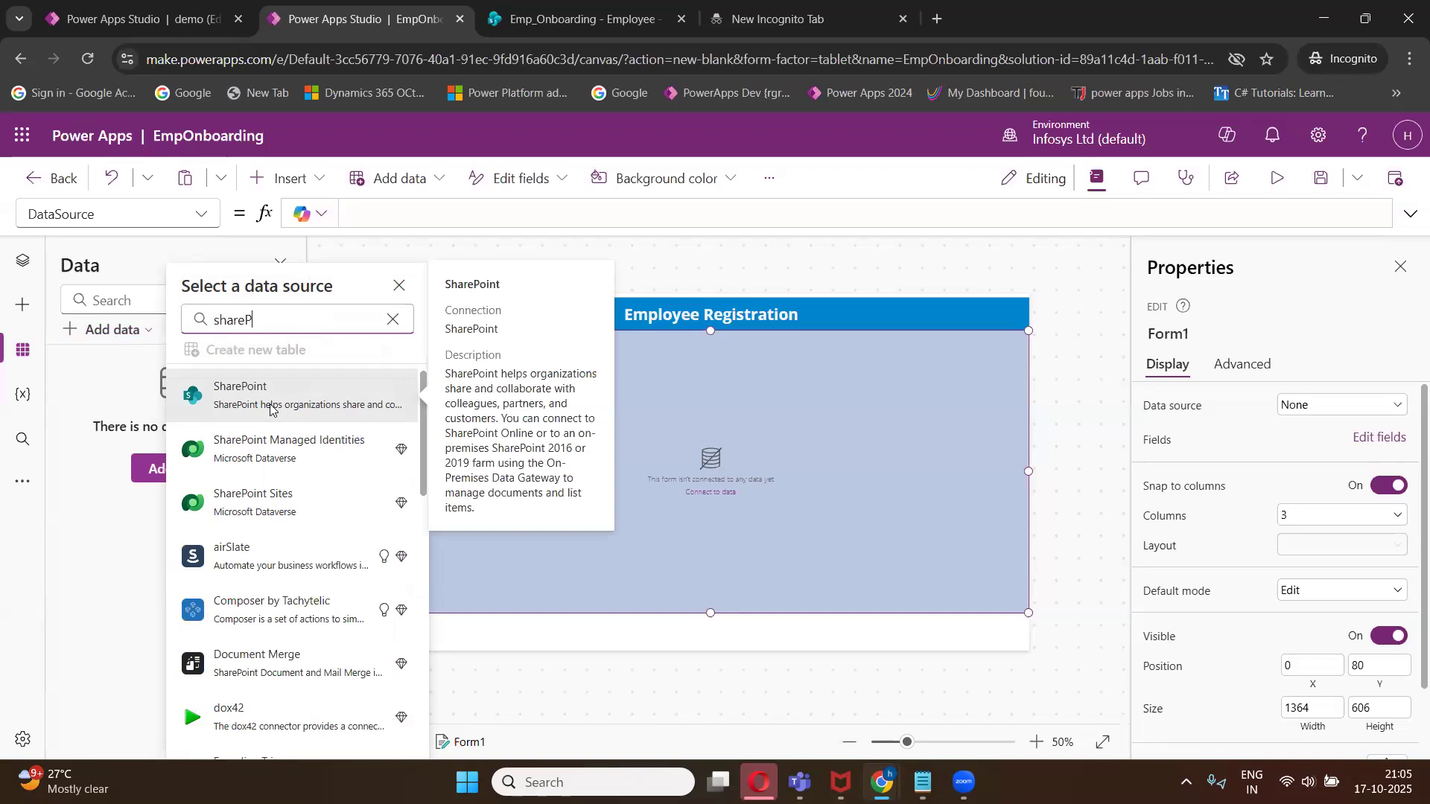
- Switch to the Notepad class notes and review the lines on canvas app data sources
{"action": "mouse_move", "coordinate": [923, 782]}
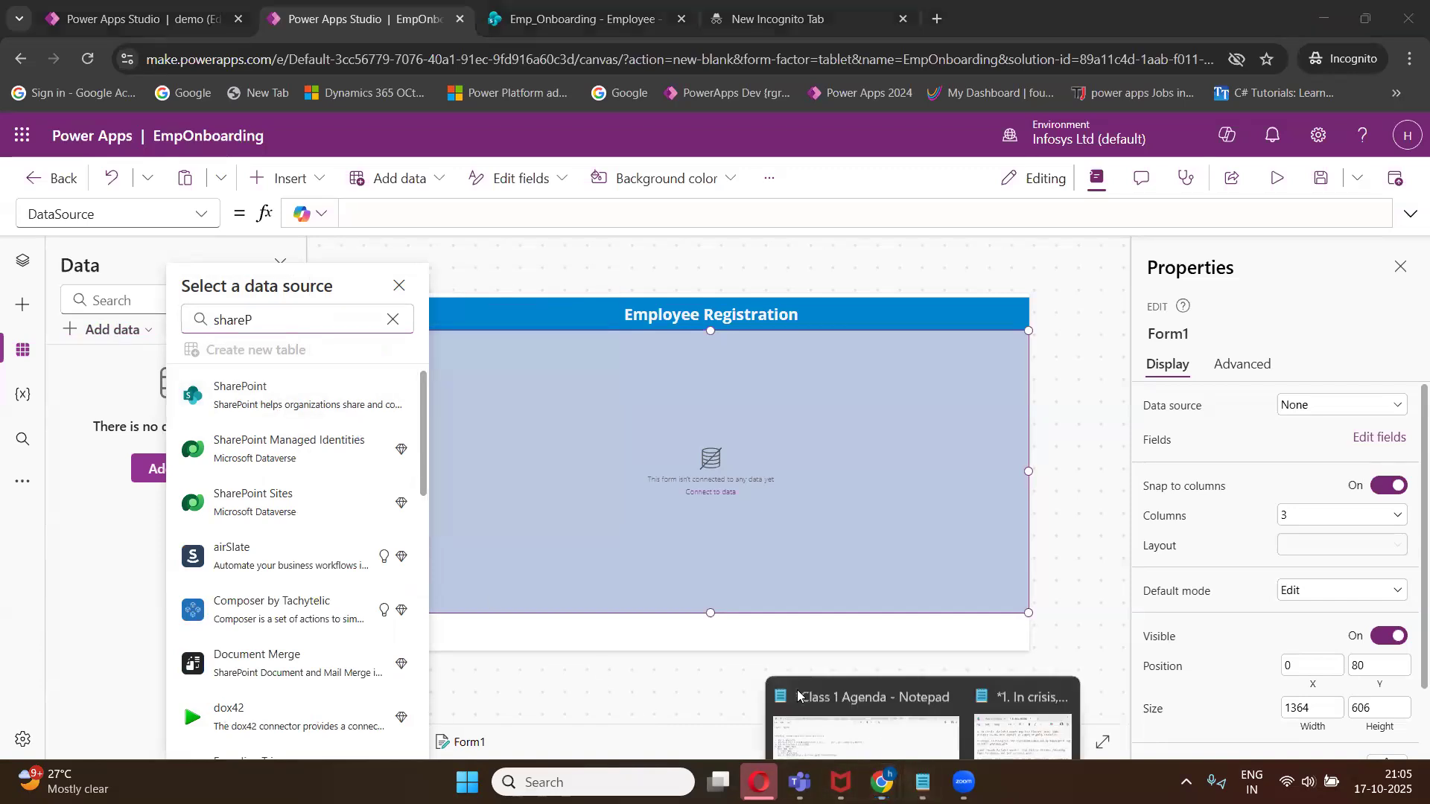
{"action": "left_click", "coordinate": [797, 697]}
{"action": "scroll", "coordinate": [330, 470], "scroll_direction": "down", "scroll_amount": 10}
{"action": "scroll", "coordinate": [331, 469], "scroll_direction": "down", "scroll_amount": 20}
{"action": "scroll", "coordinate": [331, 470], "scroll_direction": "down", "scroll_amount": 1}
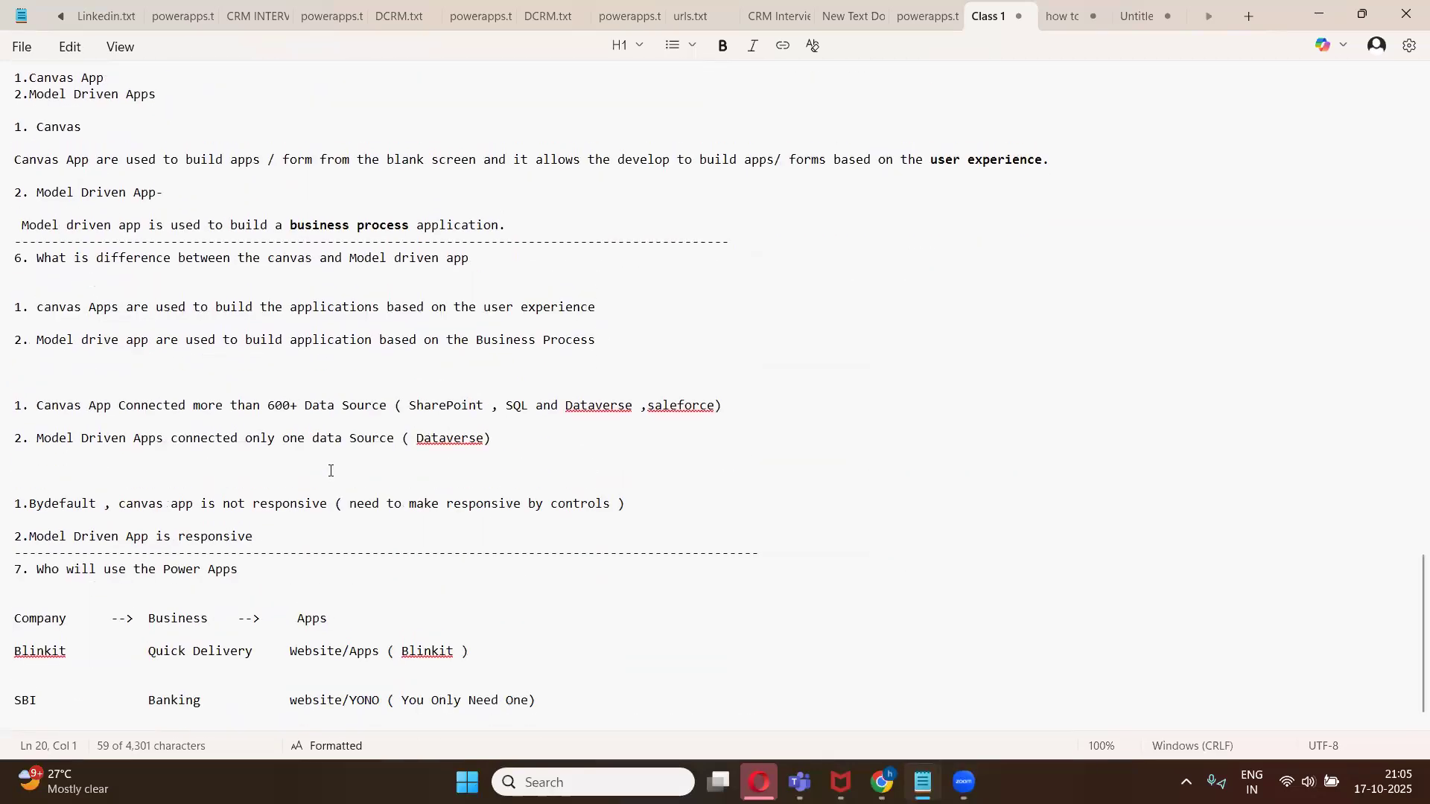
{"action": "scroll", "coordinate": [331, 470], "scroll_direction": "up", "scroll_amount": 2}
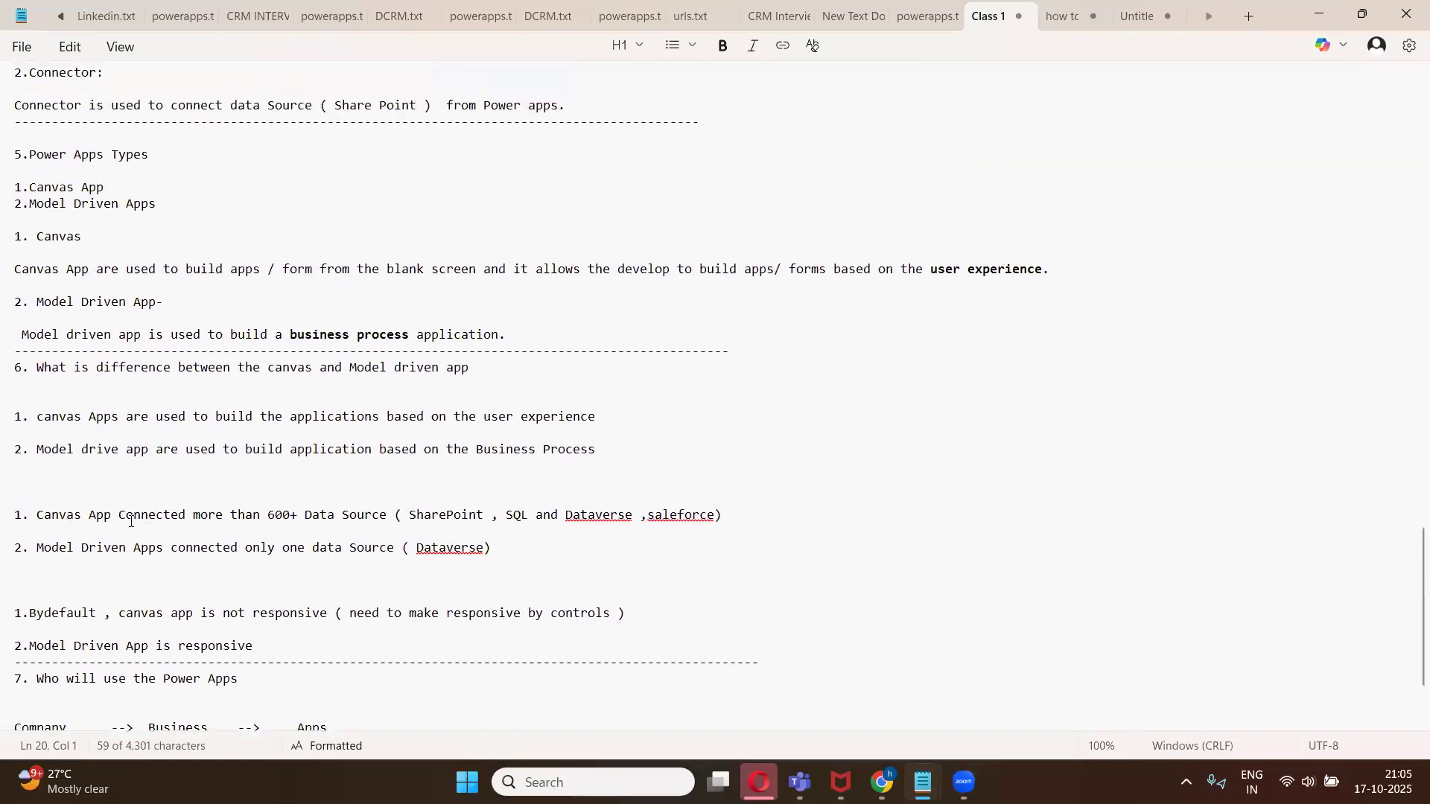
{"action": "left_click_drag", "start_coordinate": [268, 514], "coordinate": [295, 520]}
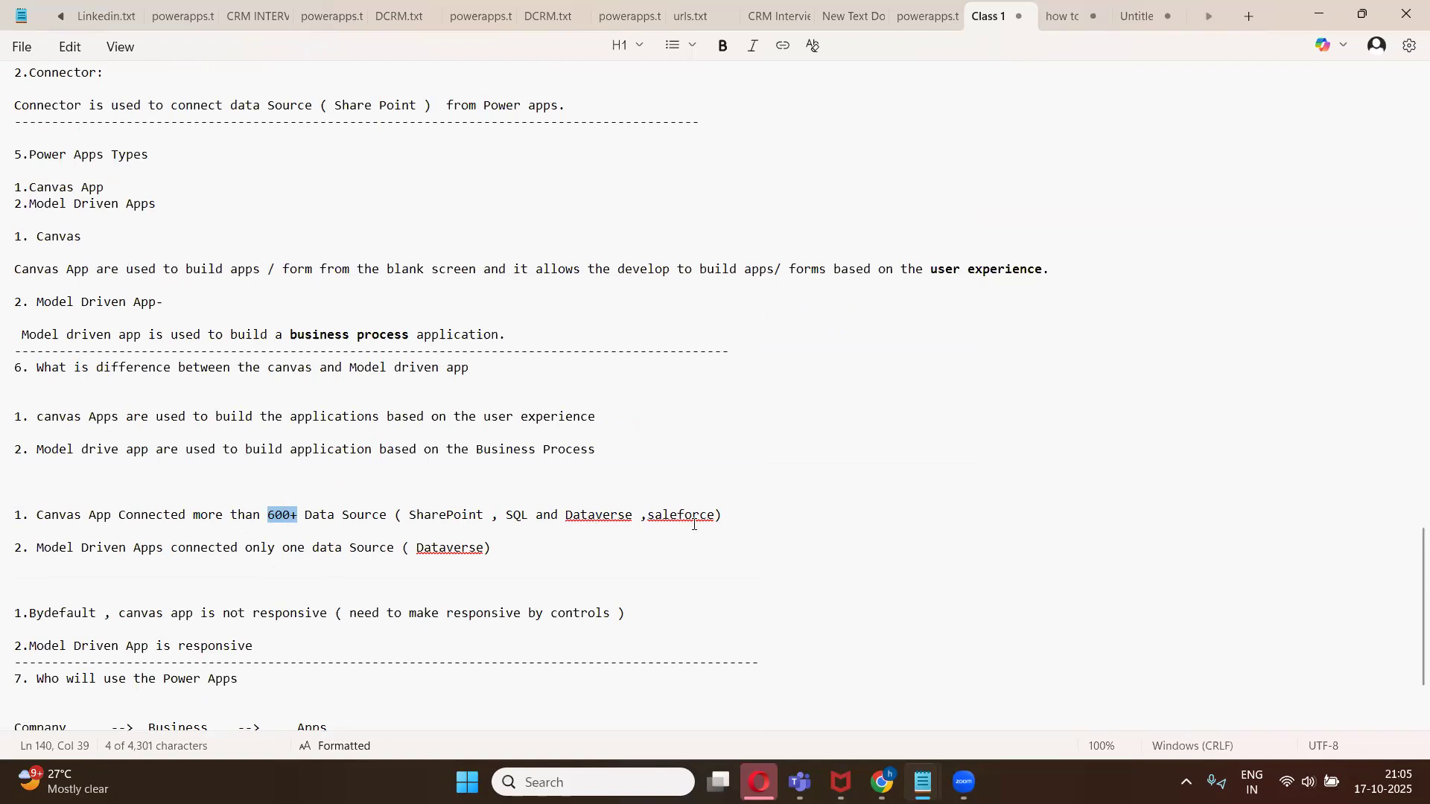
{"action": "left_click_drag", "start_coordinate": [112, 519], "coordinate": [30, 520]}
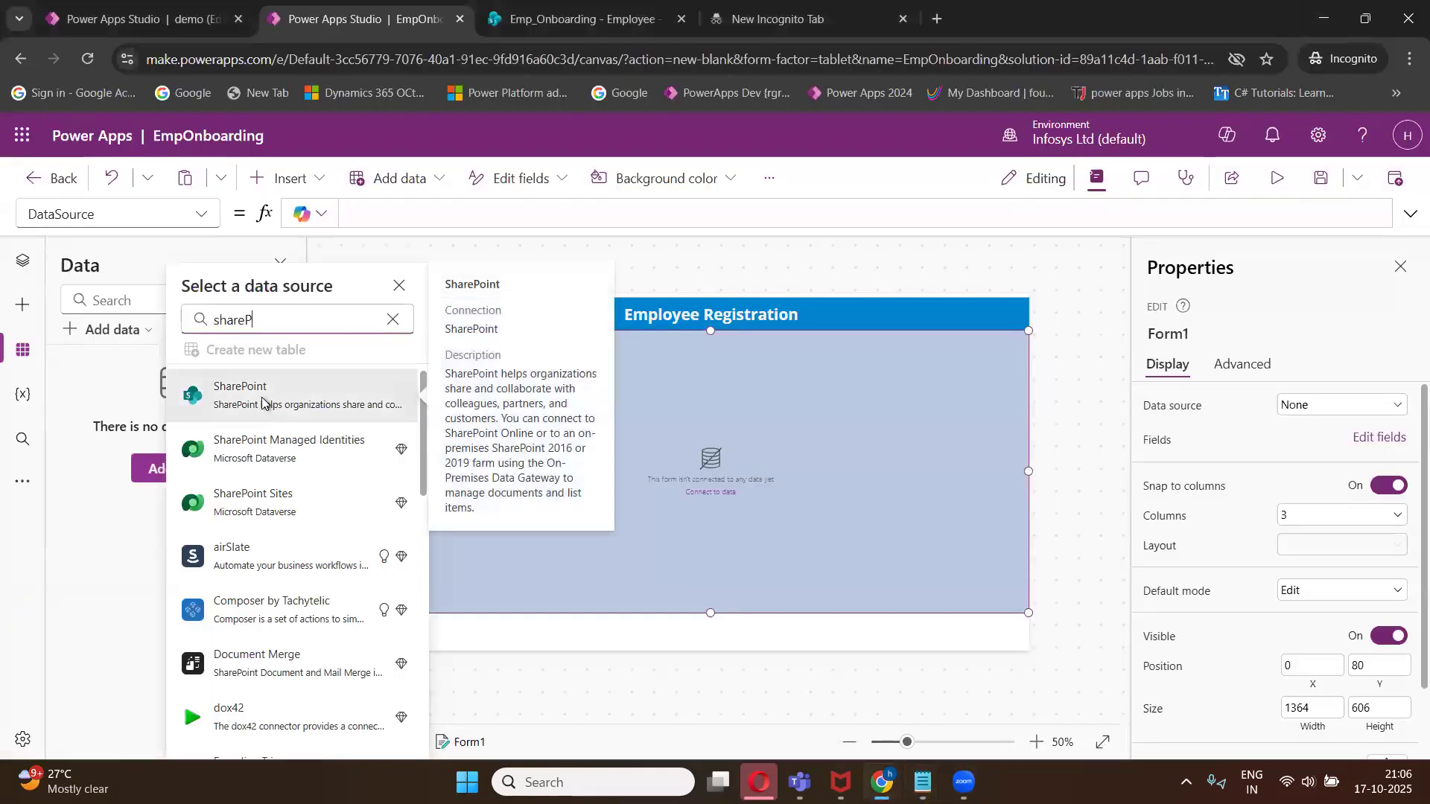
- Add the Employee list from the Emp_Onboarding SharePoint site as a data source using the existing SharePoint connection
{"action": "left_click", "coordinate": [263, 403]}
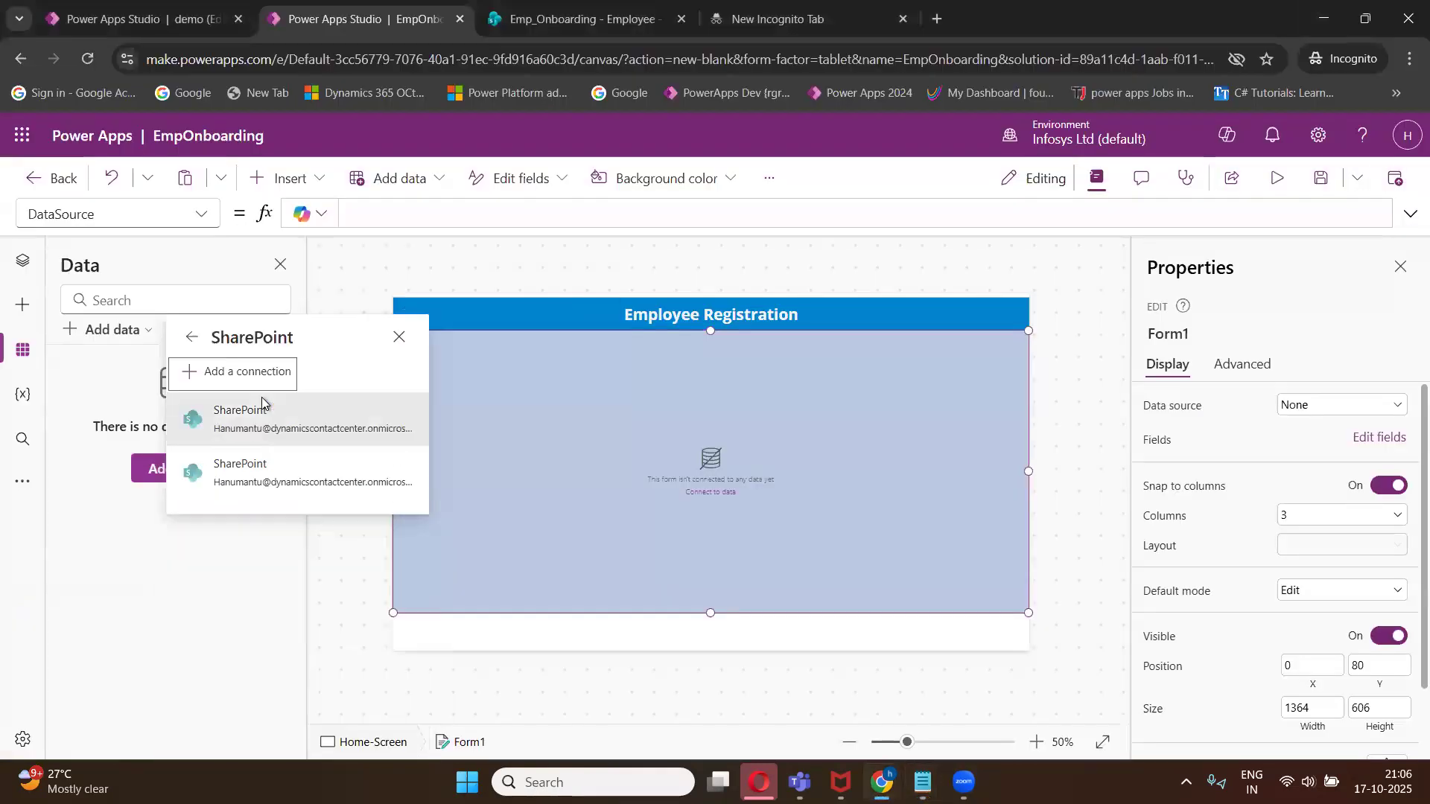
{"action": "left_click", "coordinate": [251, 424]}
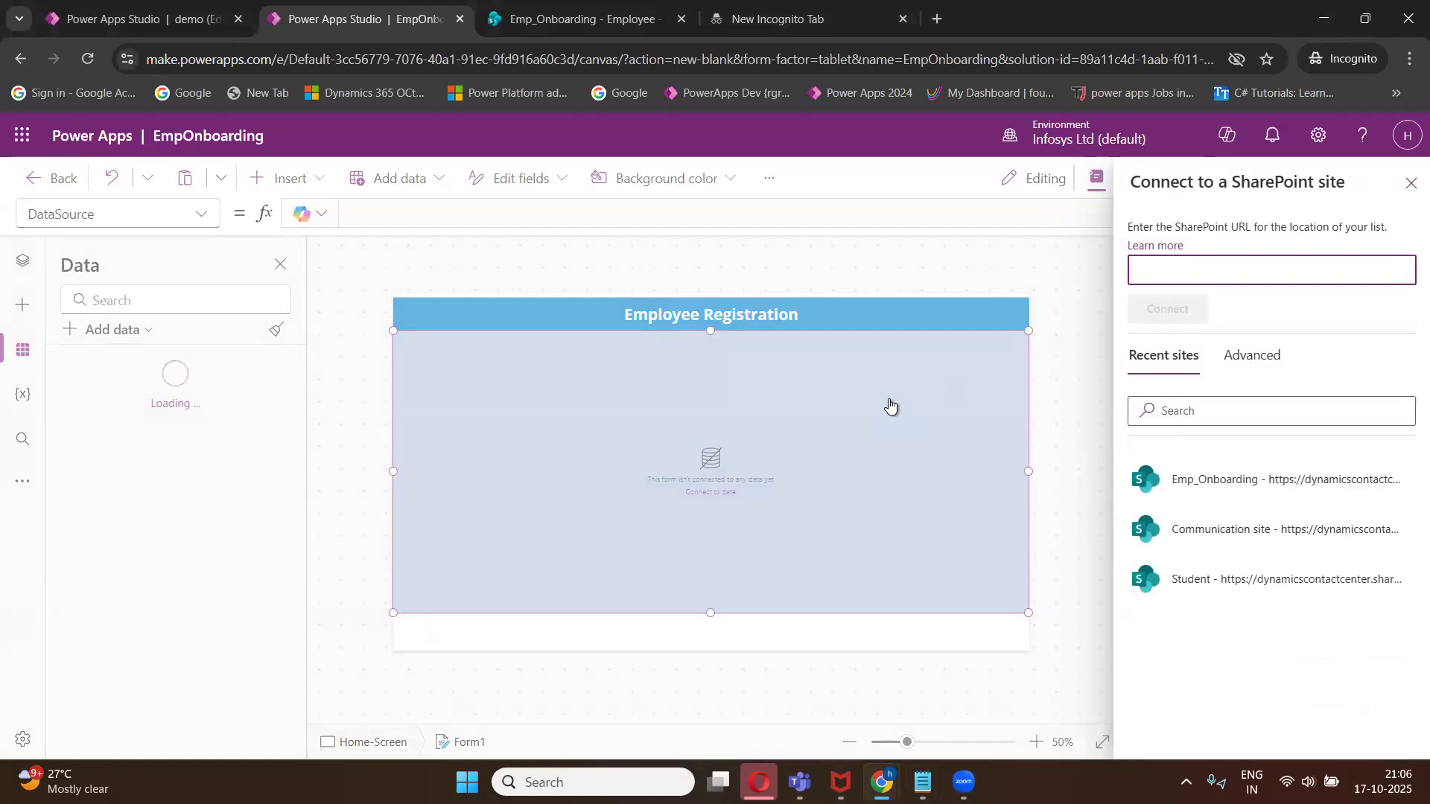
{"action": "left_click", "coordinate": [1186, 495]}
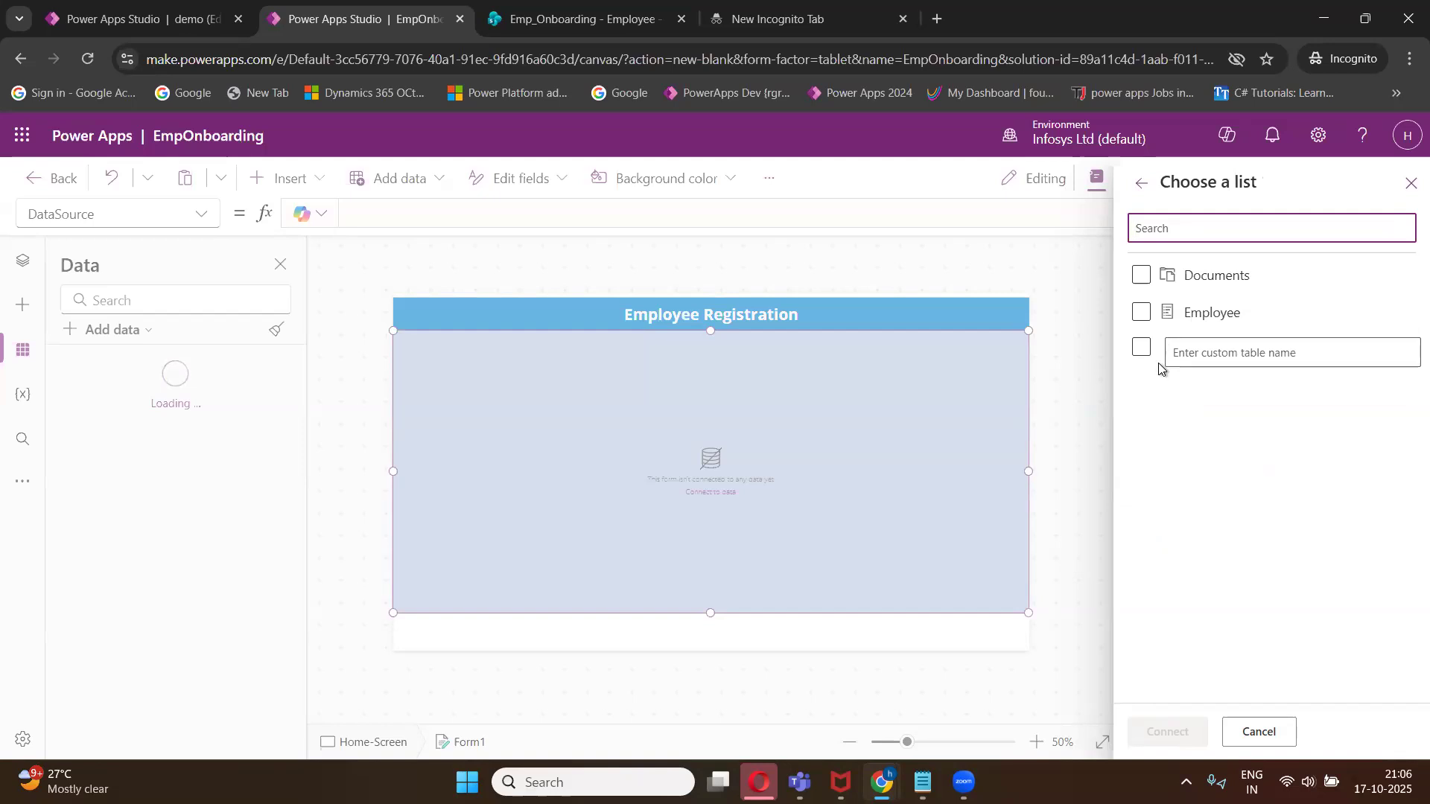
{"action": "left_click", "coordinate": [1144, 315]}
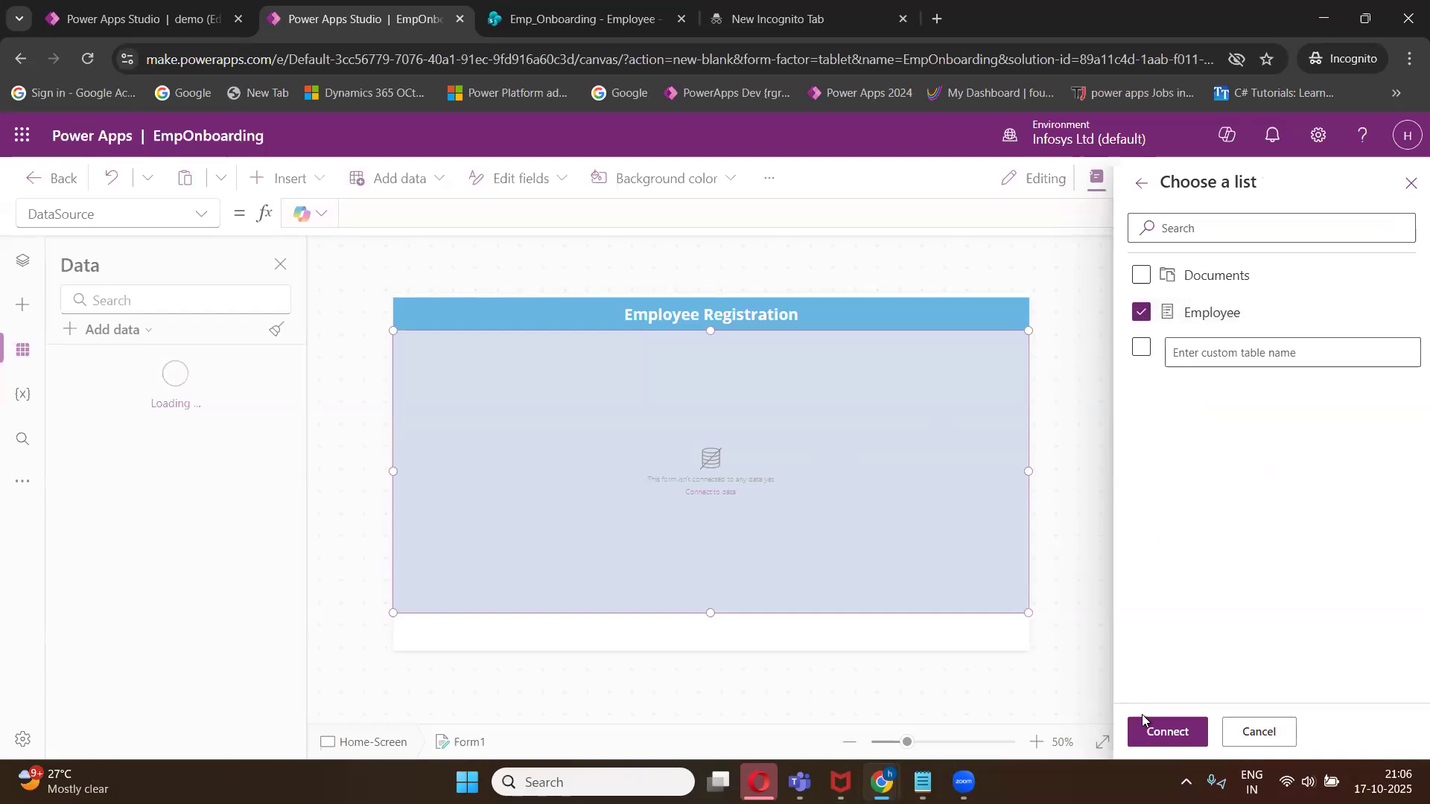
{"action": "left_click", "coordinate": [913, 475]}
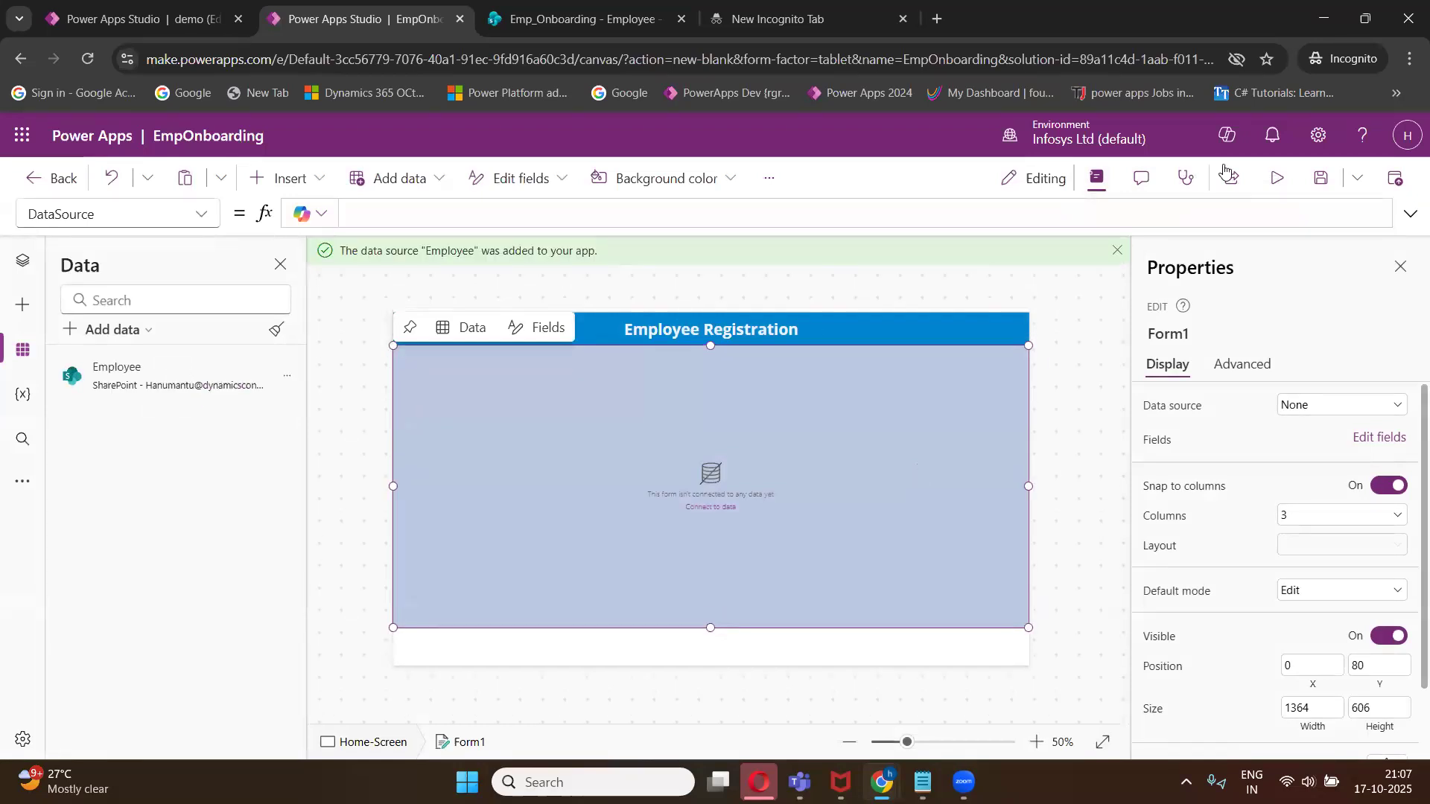
- Check the Employee list in the SharePoint tab, then return to the Power Apps studio
{"action": "left_click", "coordinate": [1360, 24]}
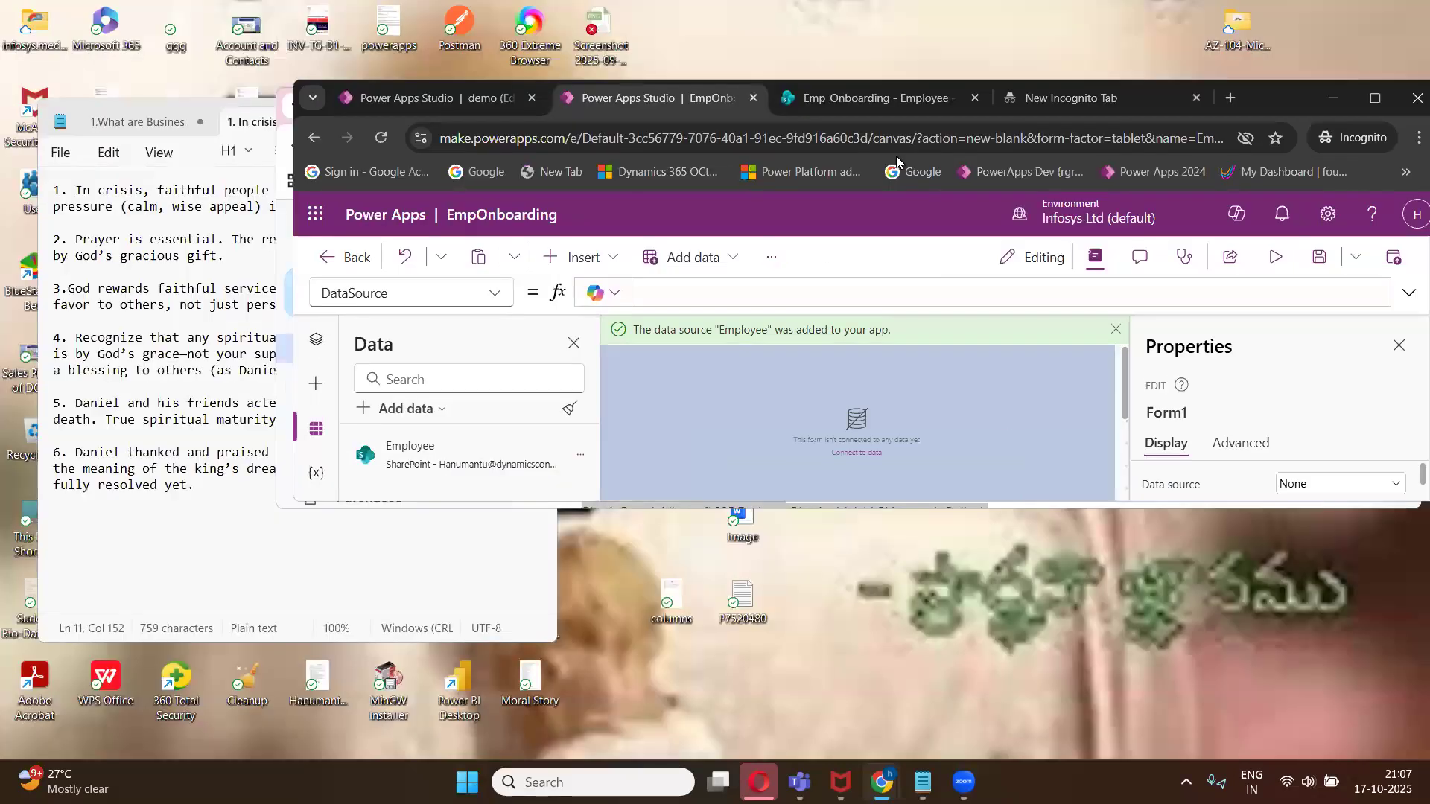
{"action": "left_click", "coordinate": [870, 99]}
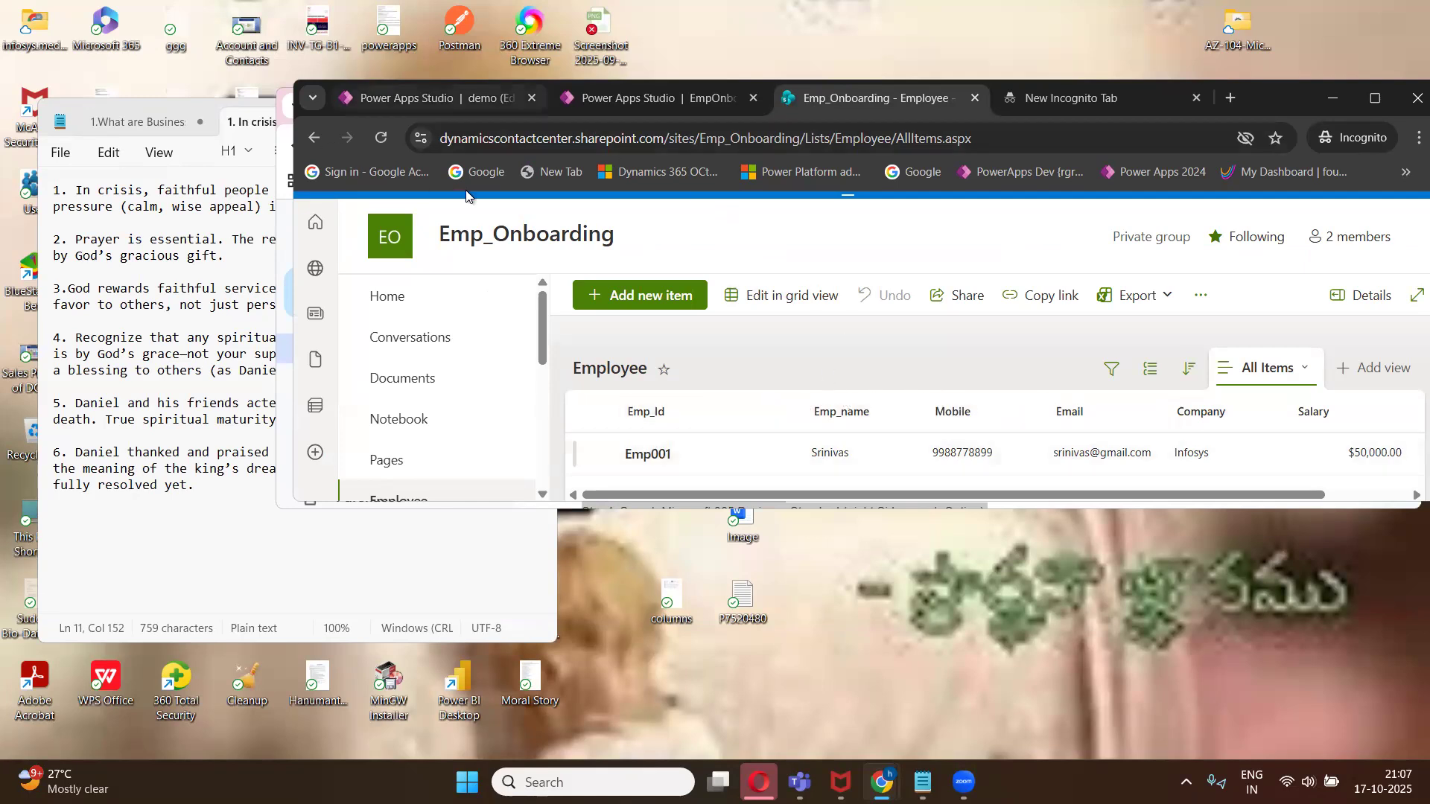
{"action": "left_click", "coordinate": [628, 100]}
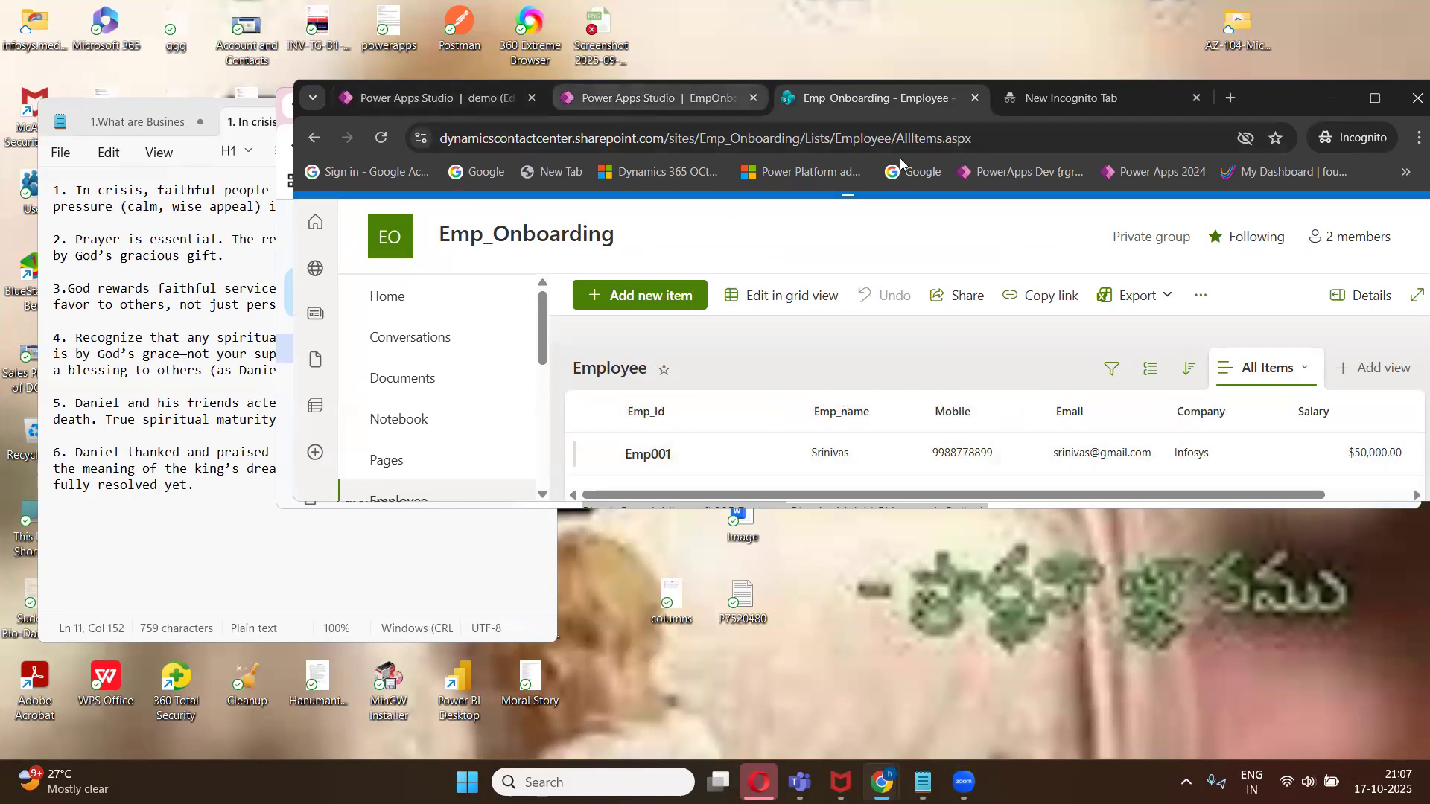
{"action": "left_click", "coordinate": [1375, 98]}
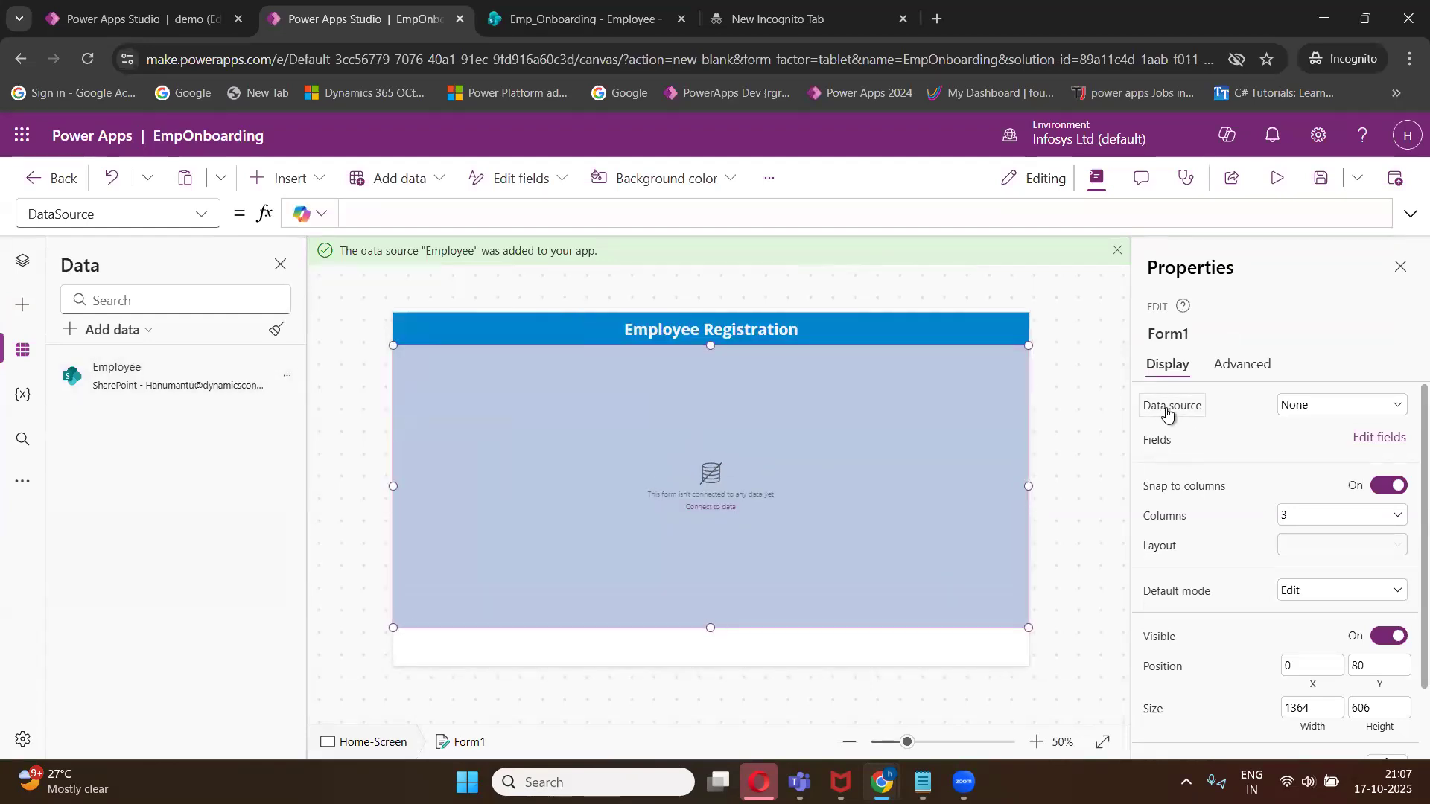
- Set the form's data source to Employee
{"action": "left_click", "coordinate": [1292, 410]}
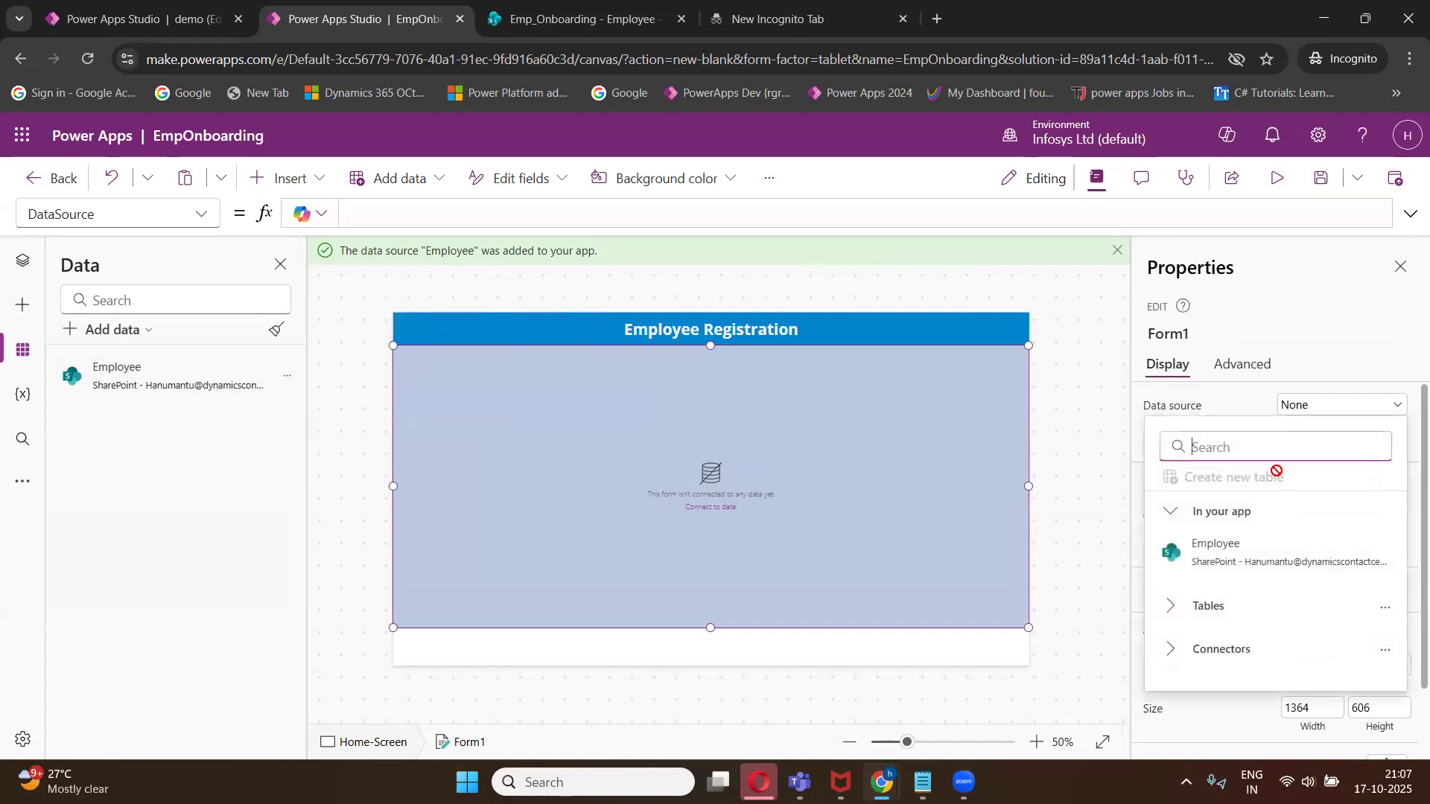
{"action": "left_click", "coordinate": [1236, 557]}
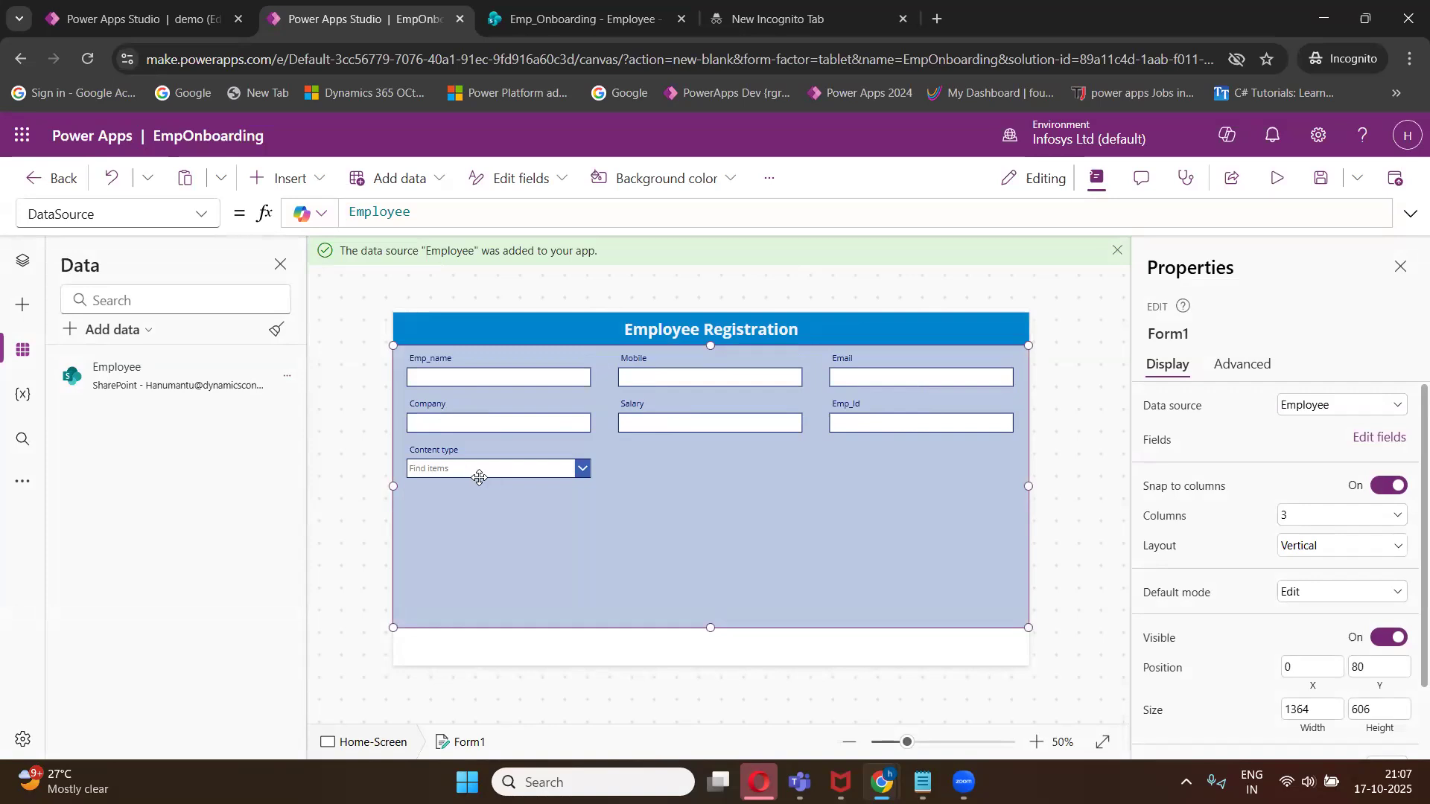
- Open the form's field editor and remove the Content type field
{"action": "left_click", "coordinate": [23, 271]}
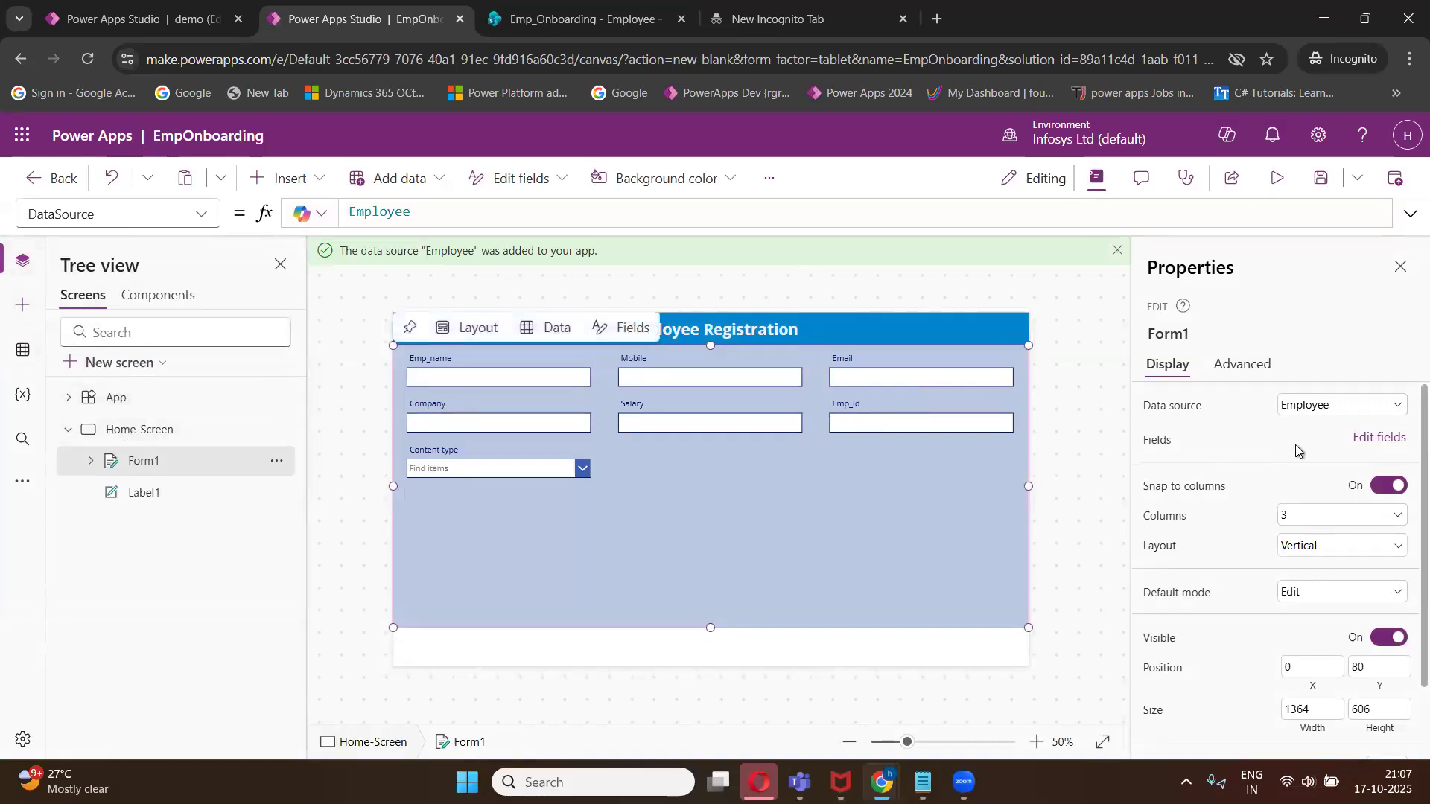
{"action": "left_click", "coordinate": [1365, 445]}
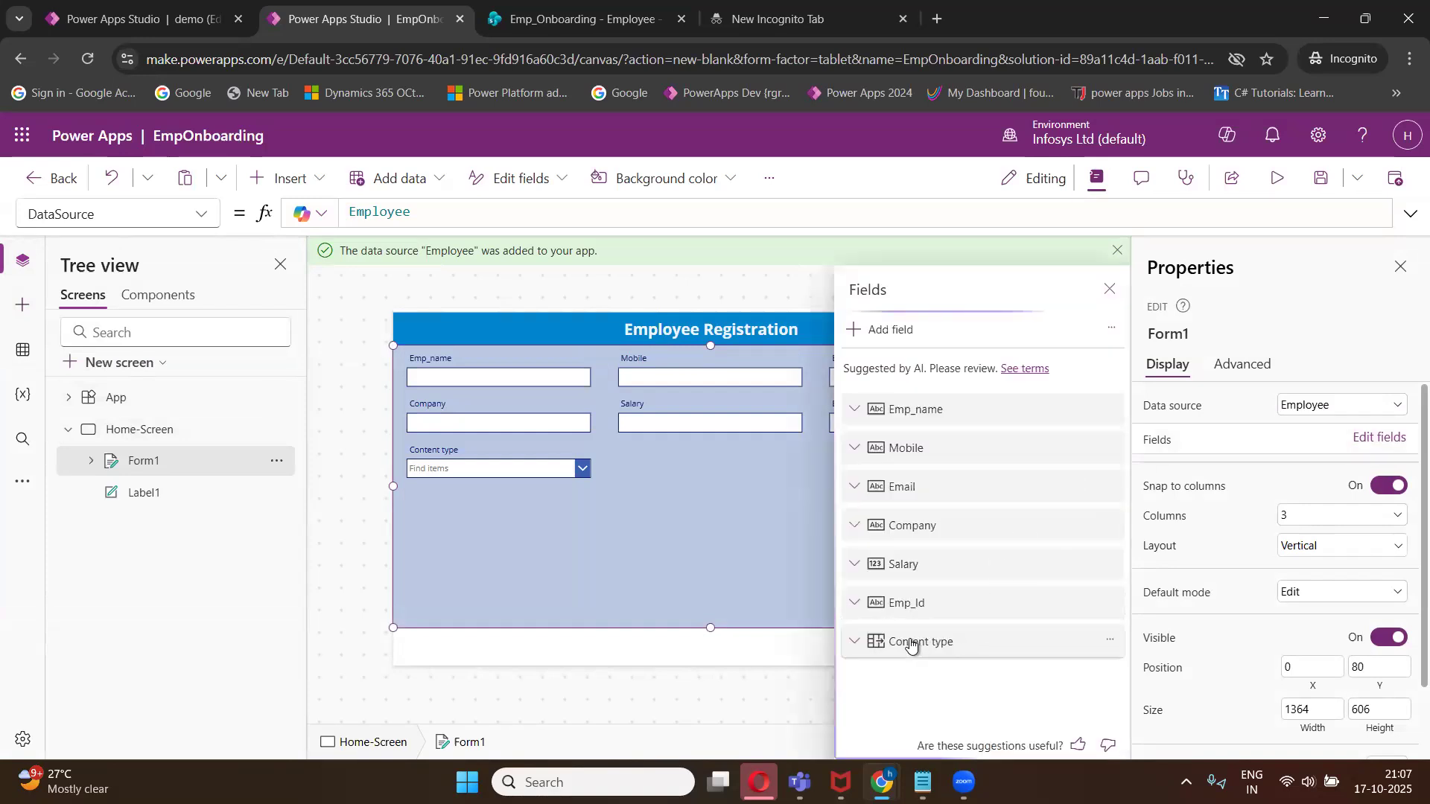
{"action": "left_click", "coordinate": [1108, 645]}
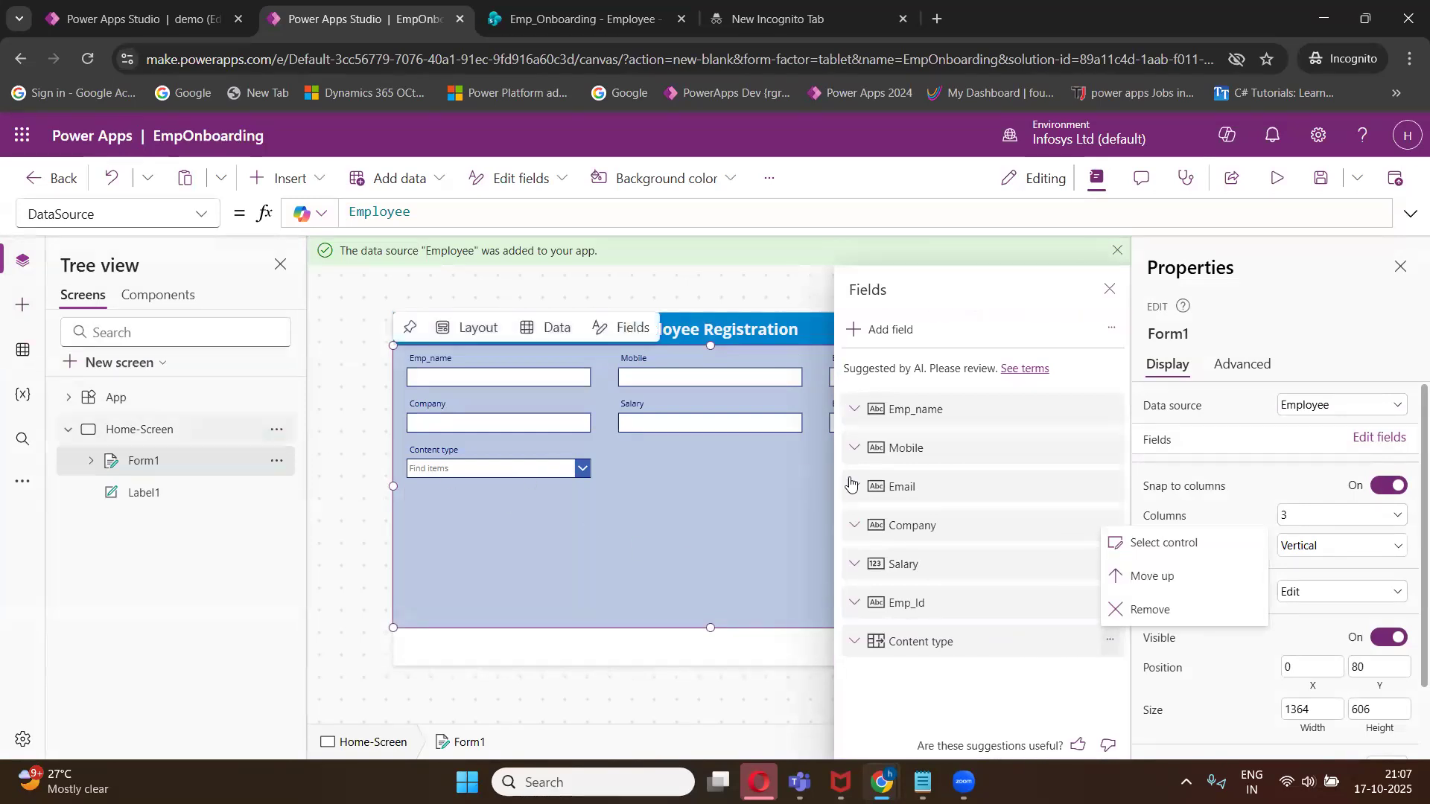
{"action": "left_click", "coordinate": [1141, 612]}
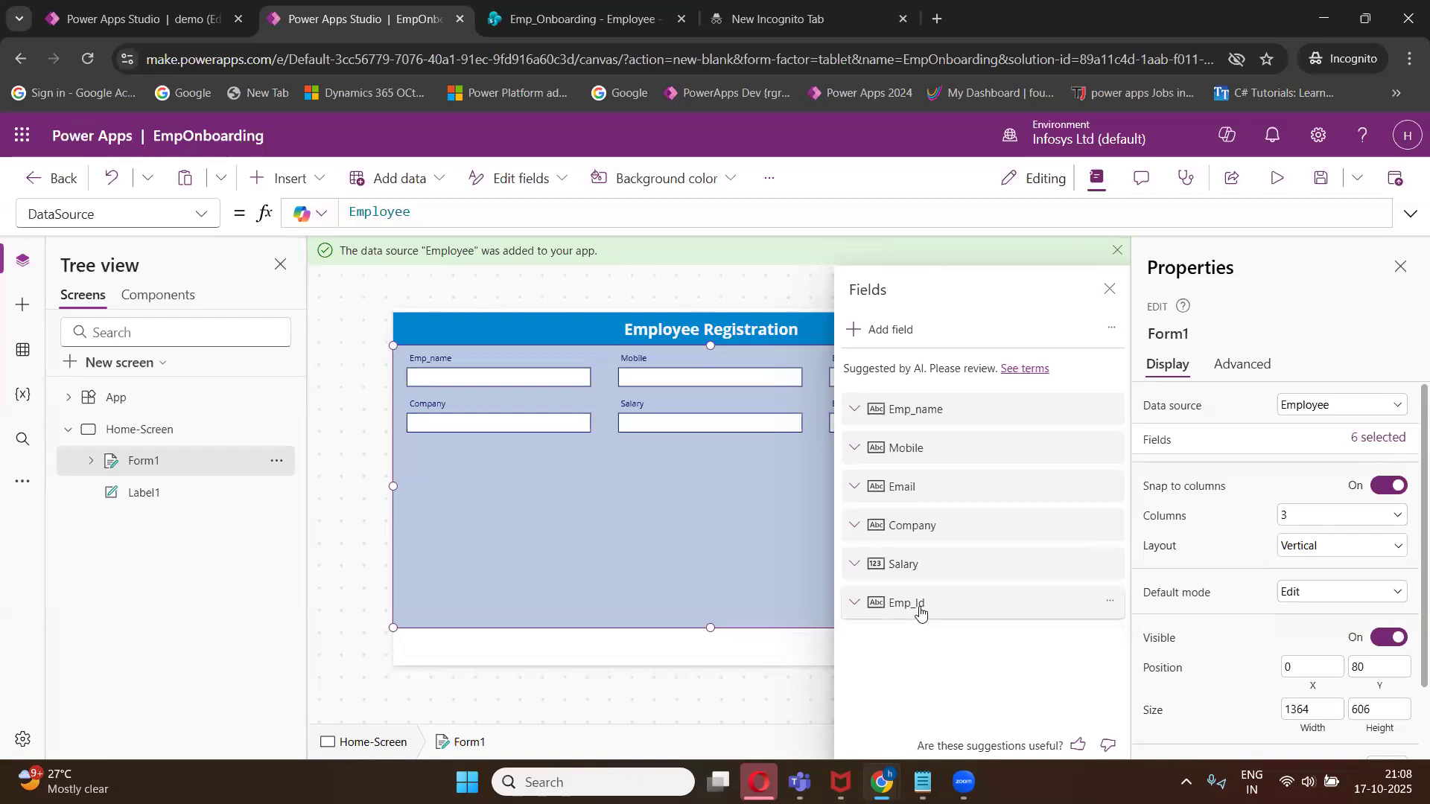
- Reorder the form fields so Emp_Id comes first, then close the field editor
{"action": "left_click", "coordinate": [1109, 602]}
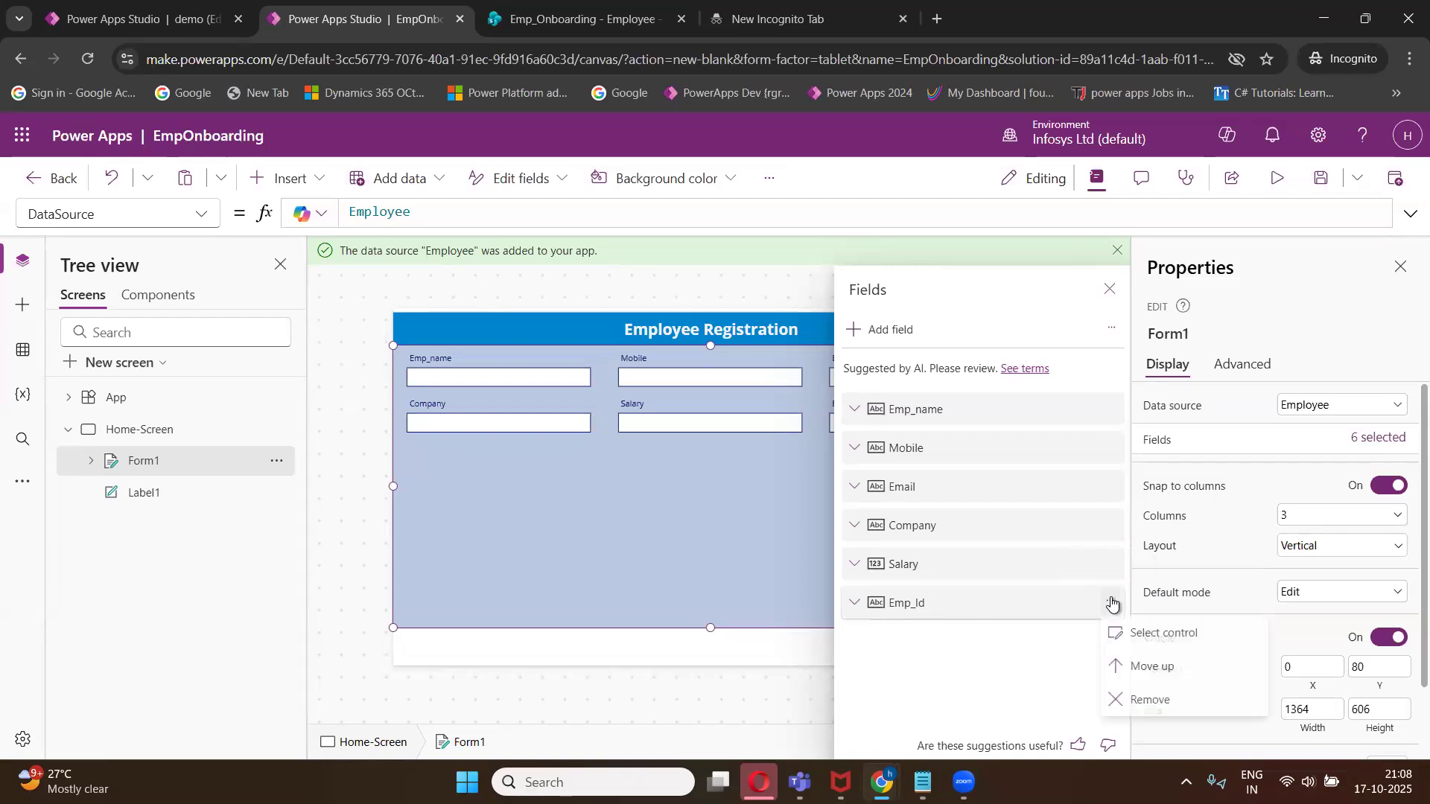
{"action": "left_click", "coordinate": [1146, 669]}
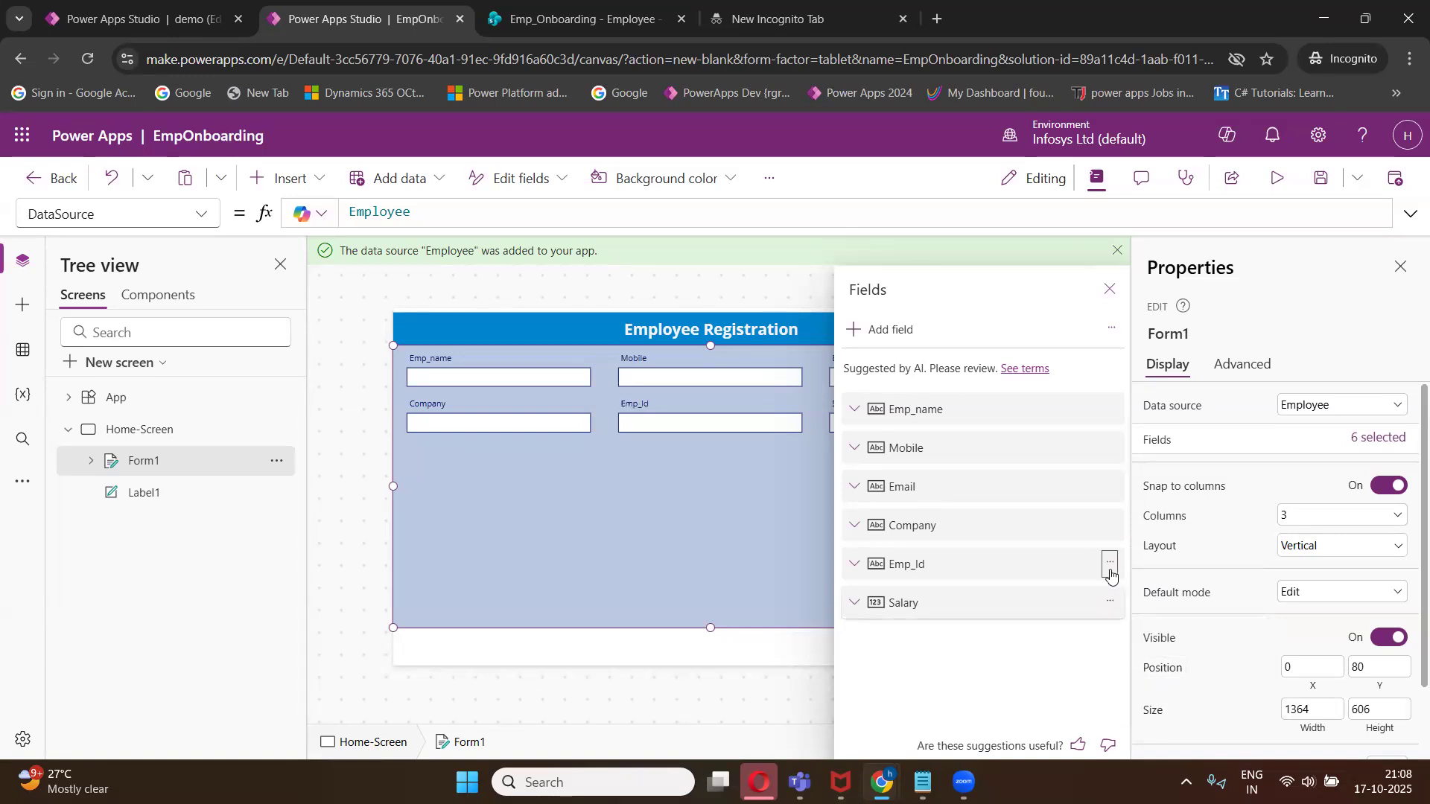
{"action": "left_click", "coordinate": [1110, 564]}
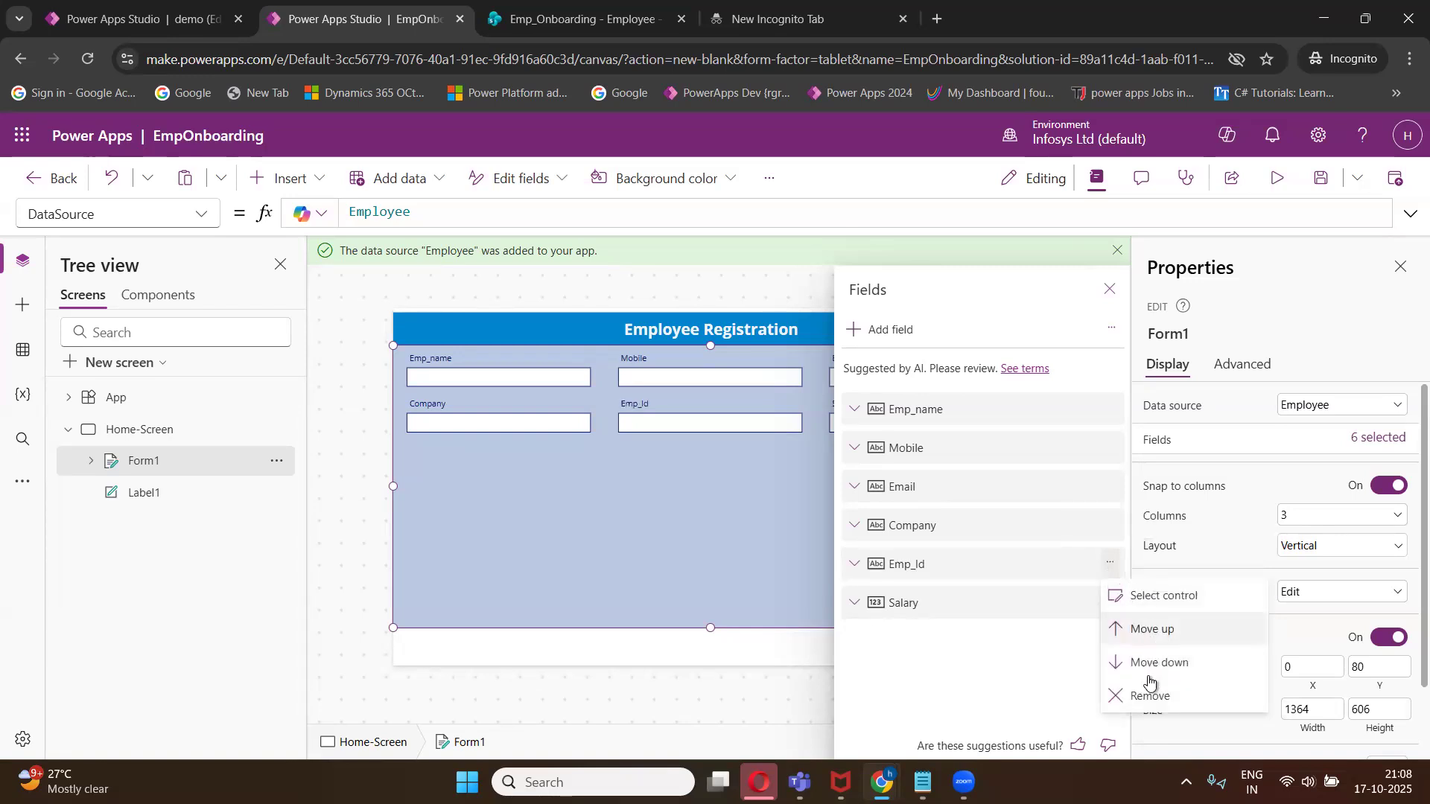
{"action": "left_click", "coordinate": [1143, 630]}
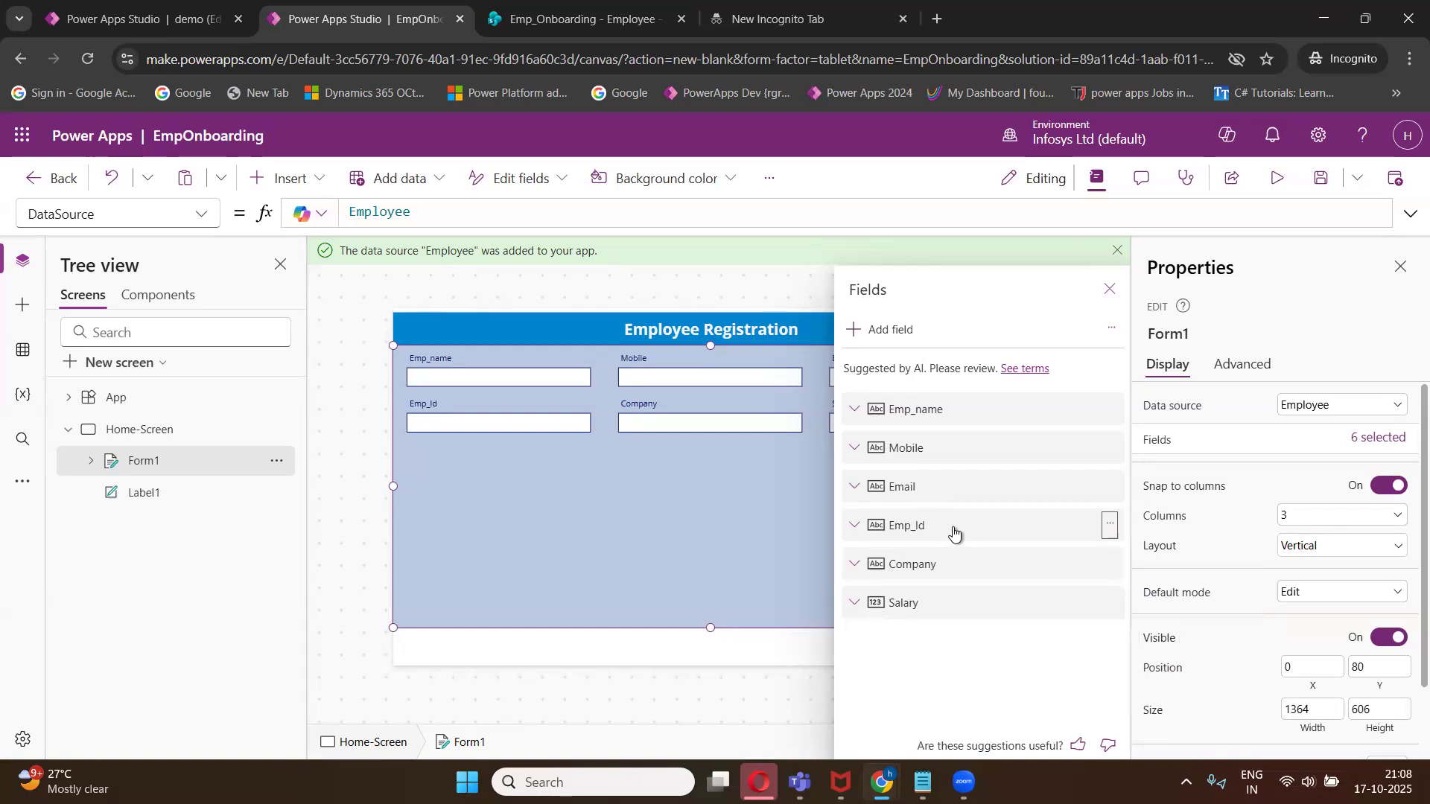
{"action": "left_click_drag", "start_coordinate": [950, 531], "coordinate": [923, 431]}
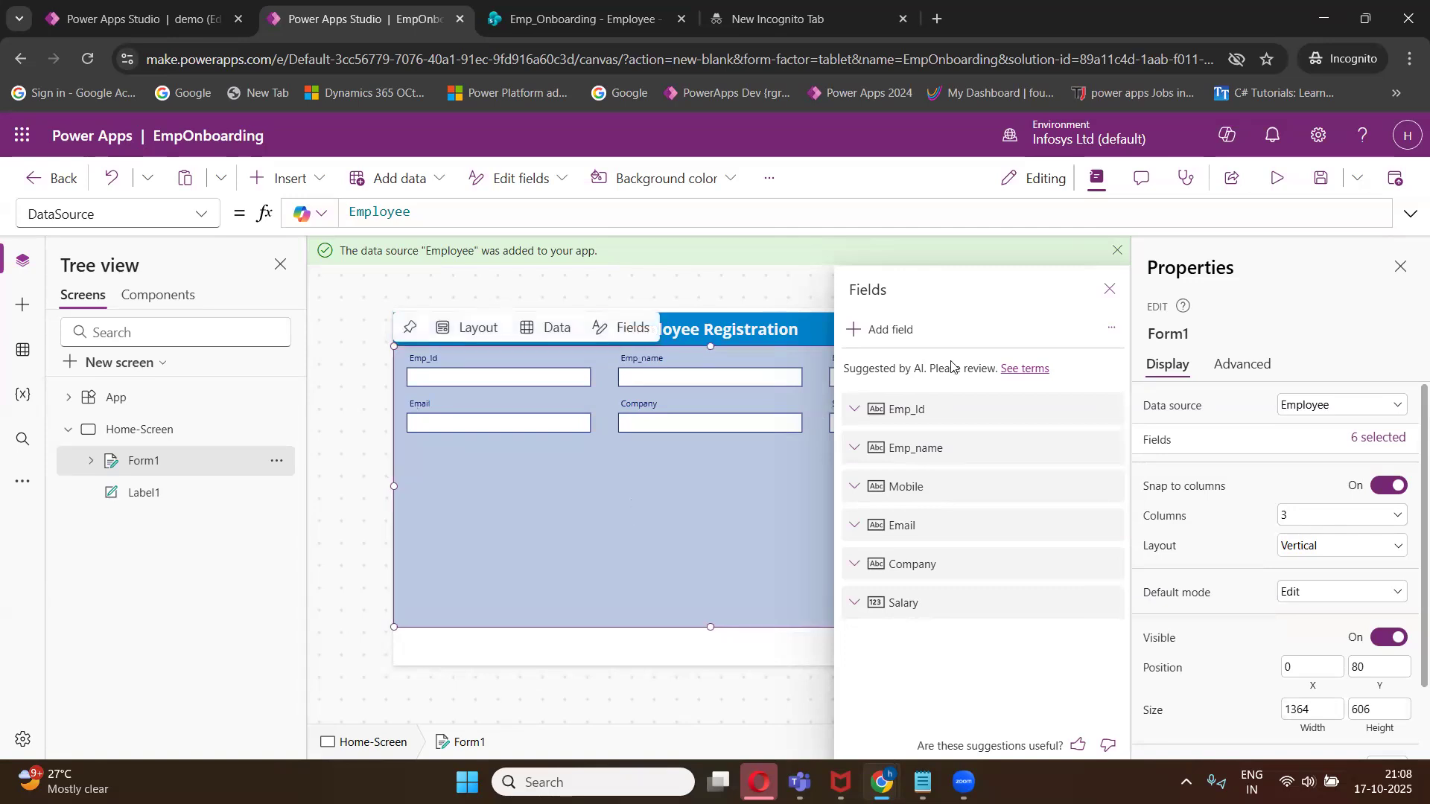
{"action": "left_click", "coordinate": [1109, 290]}
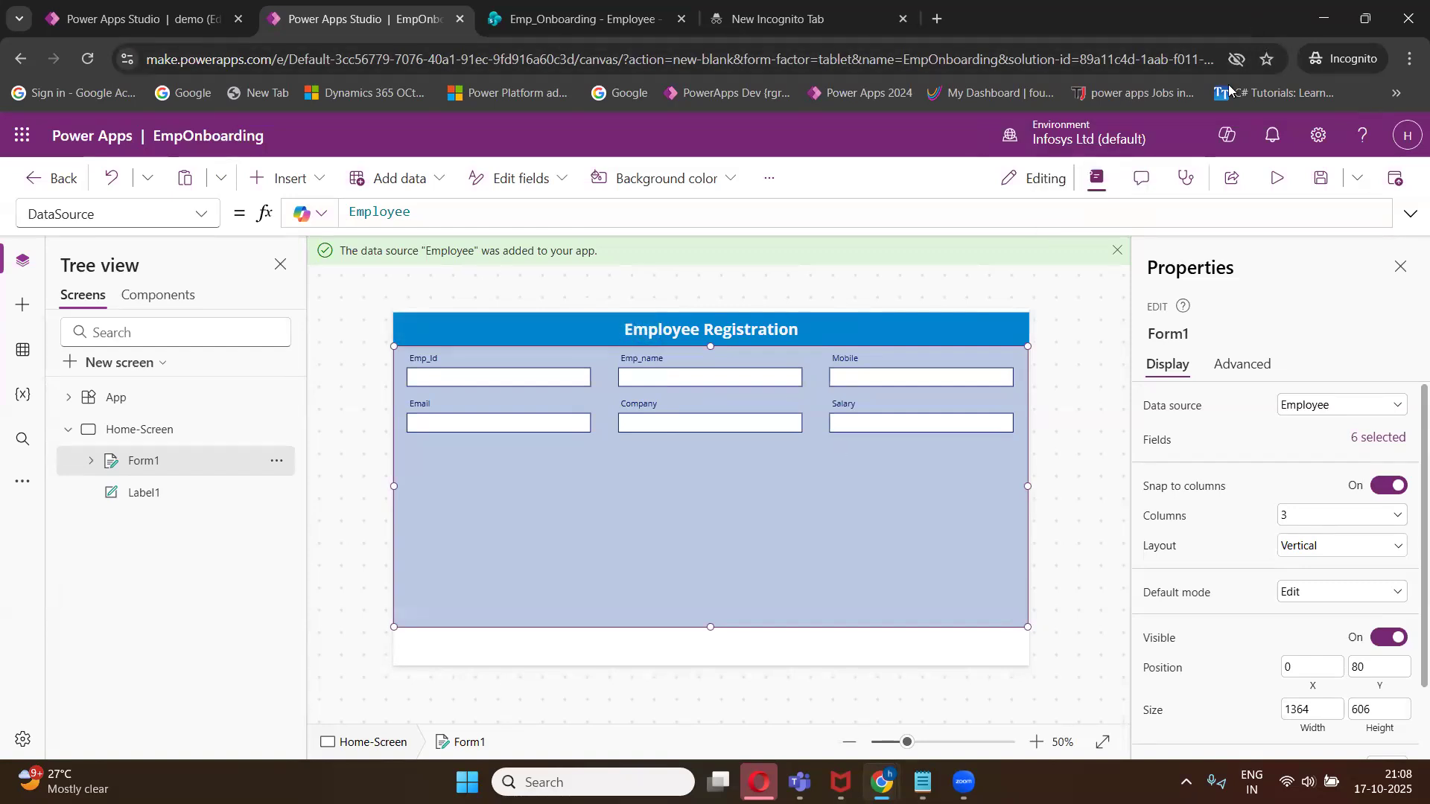
- Compare the form's field order with the columns of the SharePoint Employee list
{"action": "double_click", "coordinate": [1254, 21]}
{"action": "left_click_drag", "start_coordinate": [864, 60], "coordinate": [855, 104]}
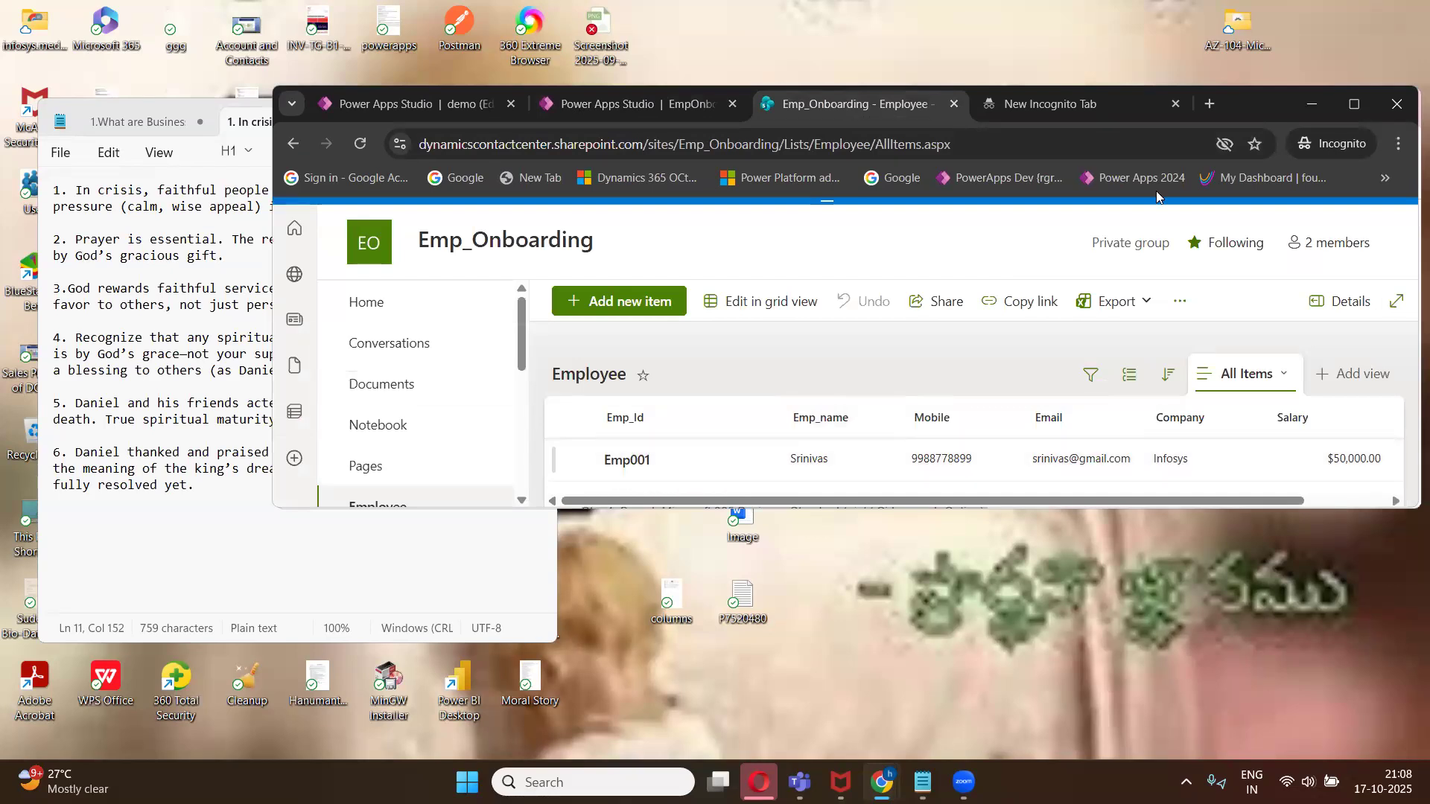
{"action": "left_click", "coordinate": [1354, 103]}
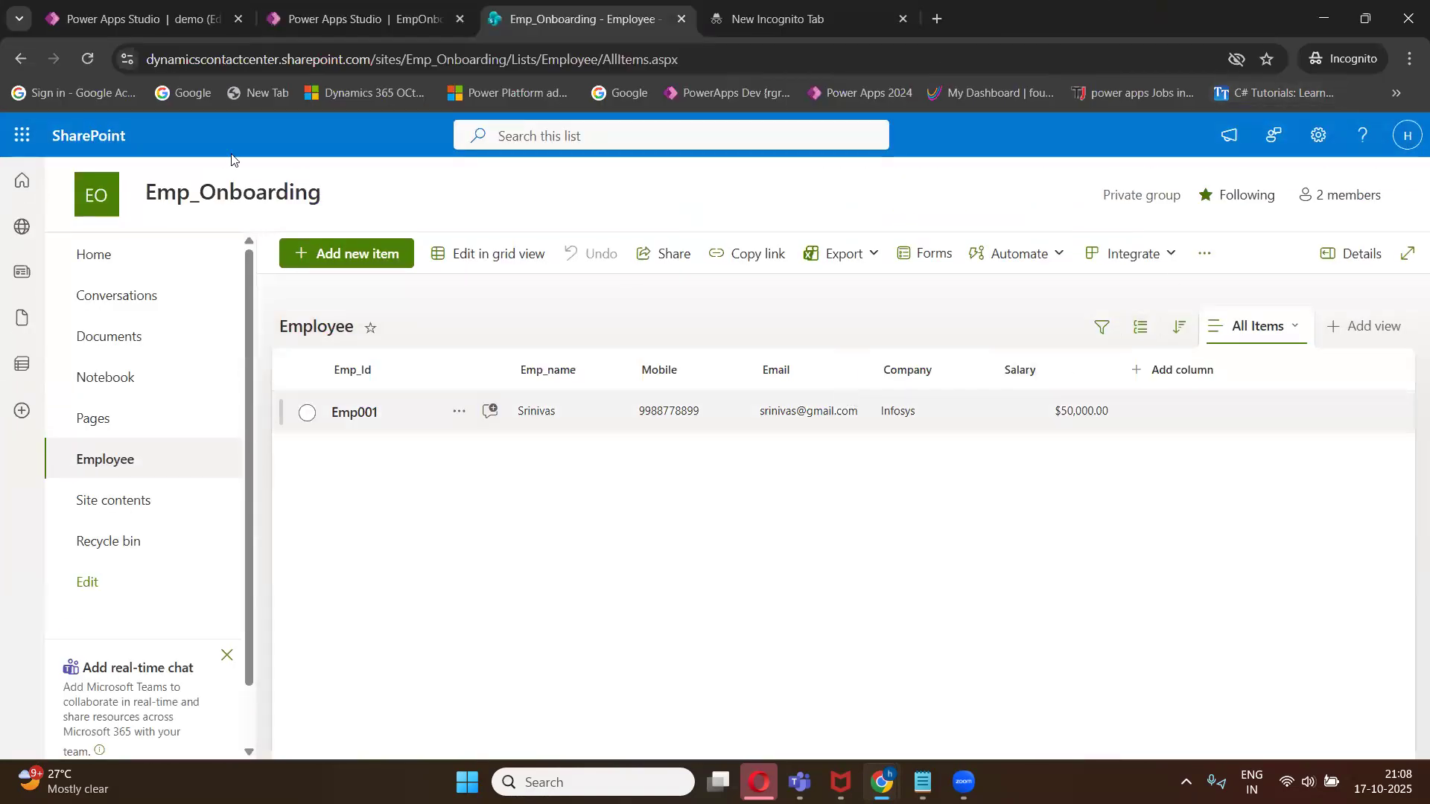
{"action": "left_click", "coordinate": [270, 23]}
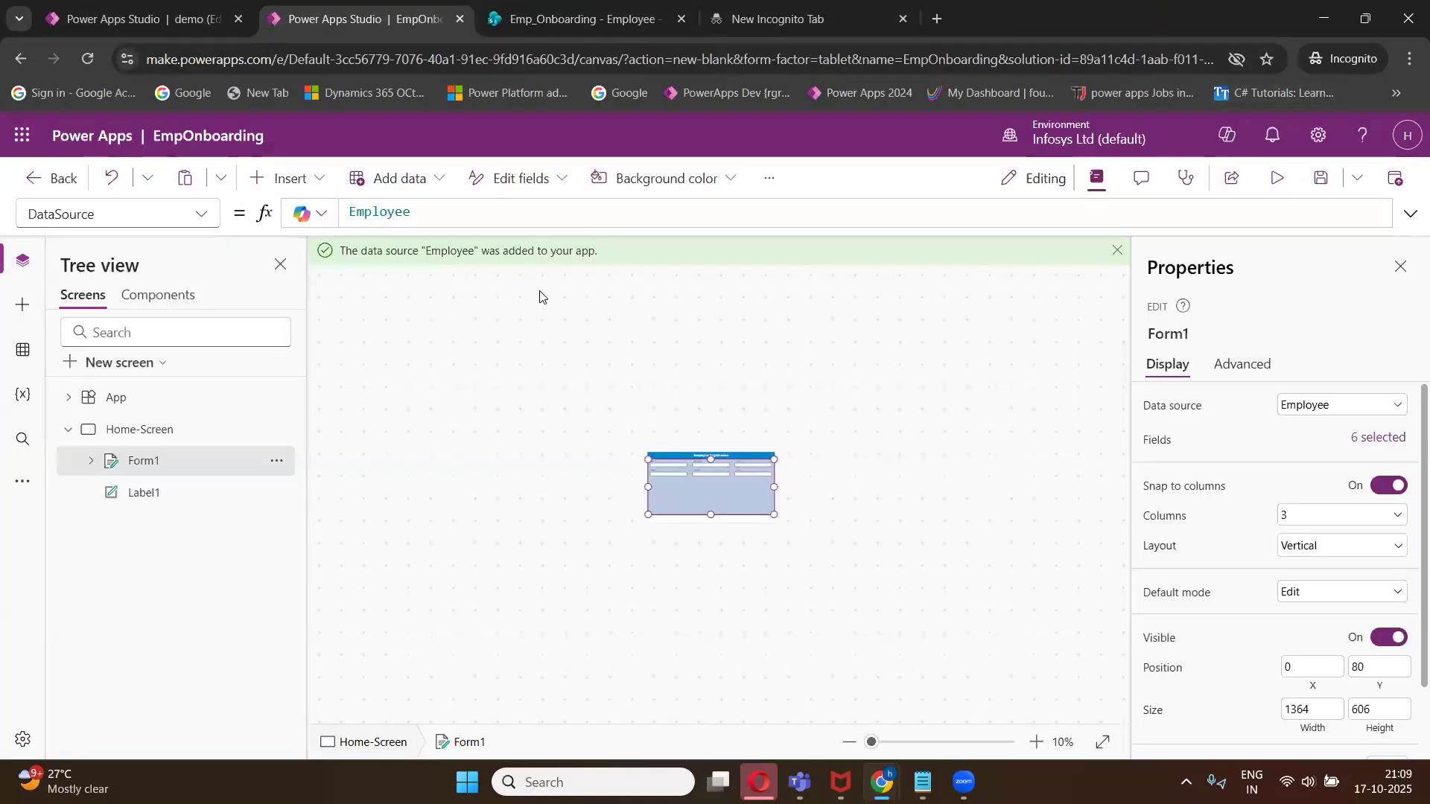
- Try the form with two columns and then with one column
{"action": "left_click", "coordinate": [1291, 519]}
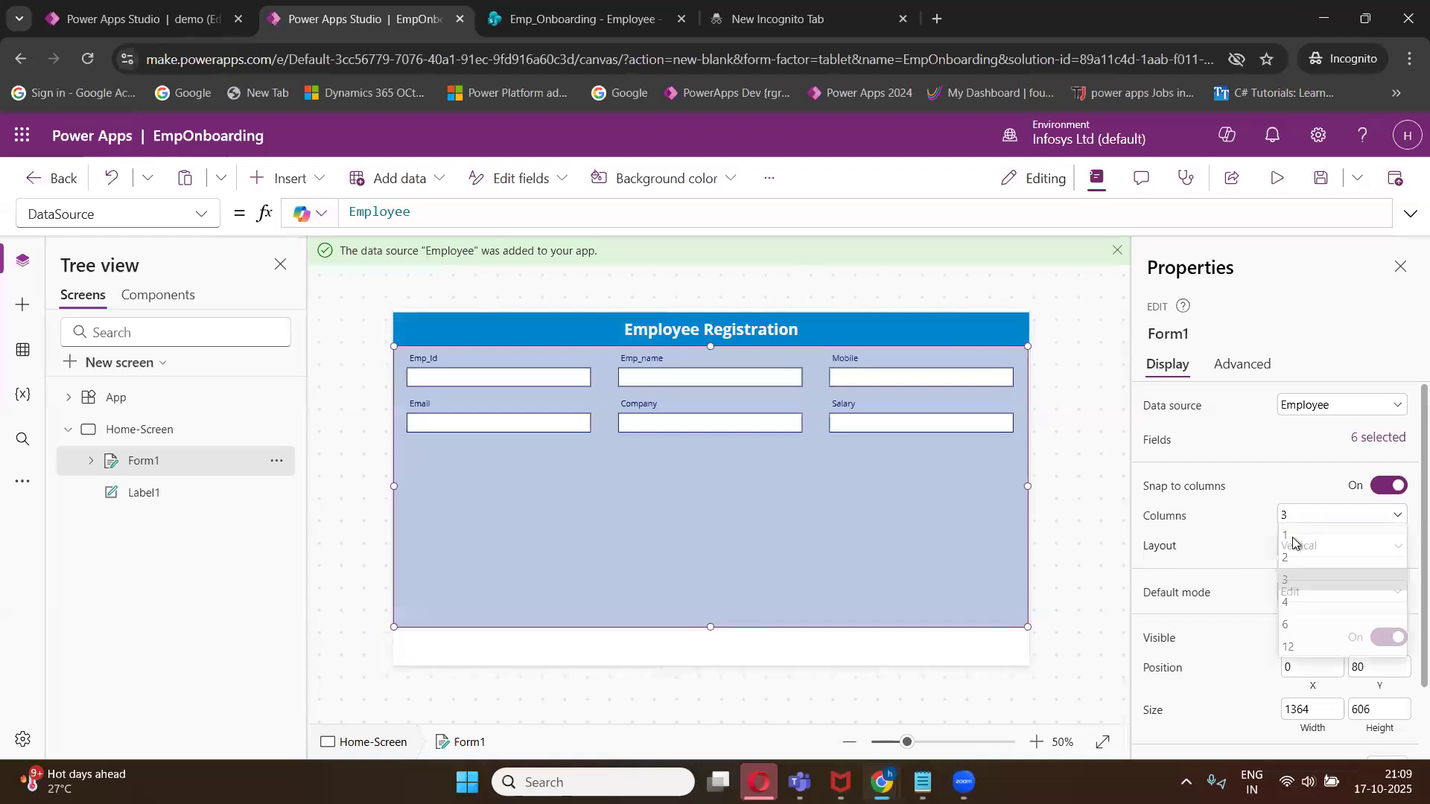
{"action": "left_click", "coordinate": [1274, 573]}
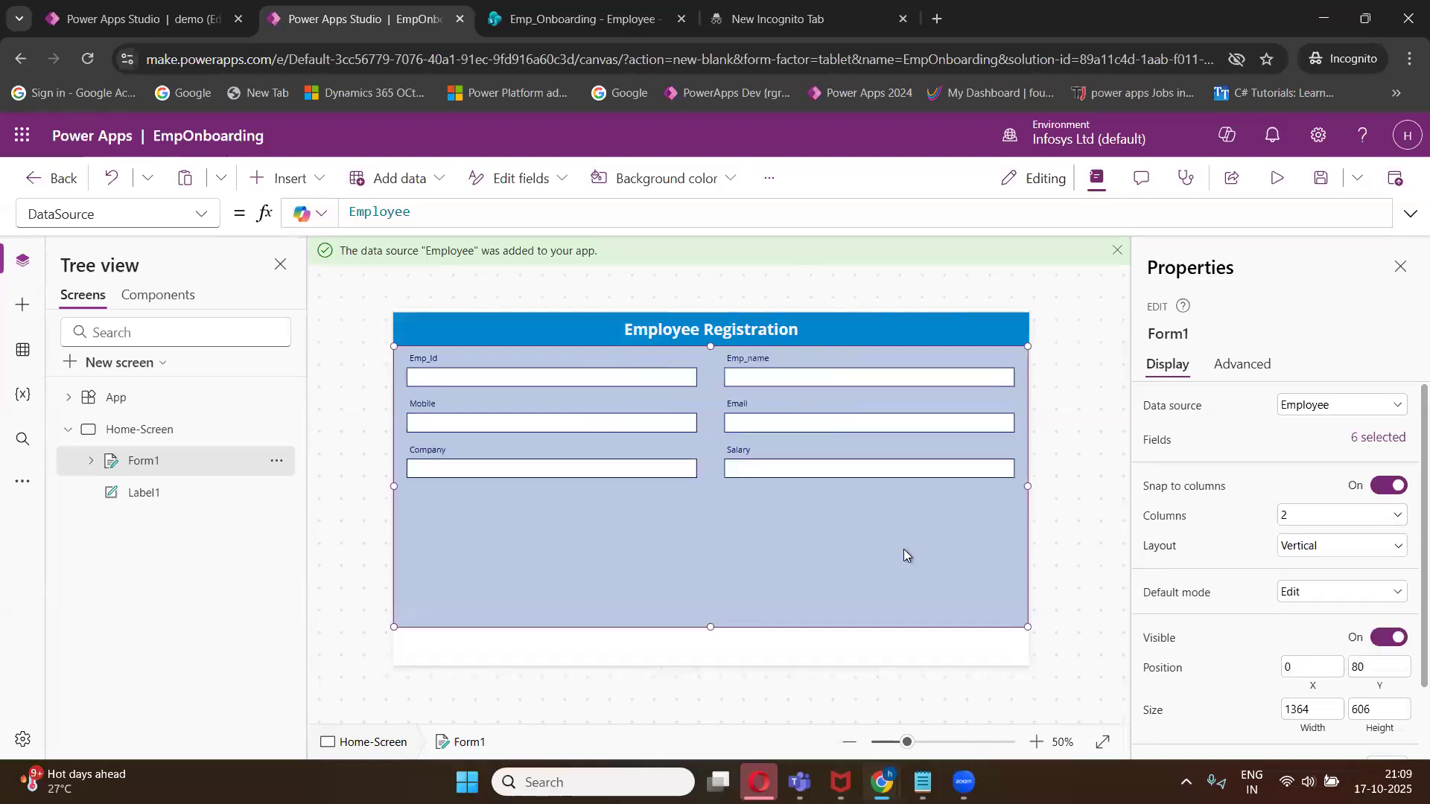
{"action": "left_click", "coordinate": [1296, 517]}
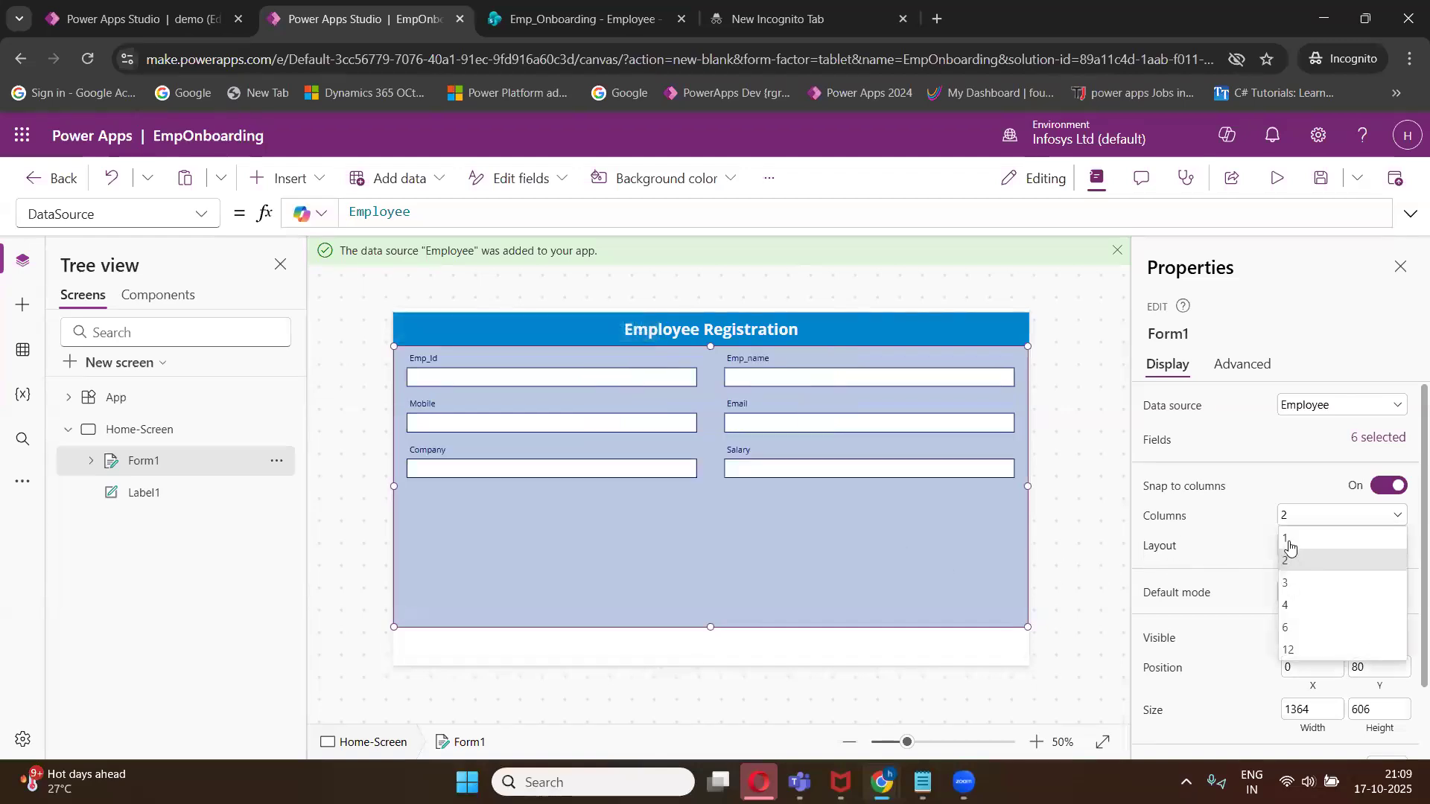
{"action": "left_click", "coordinate": [1291, 544]}
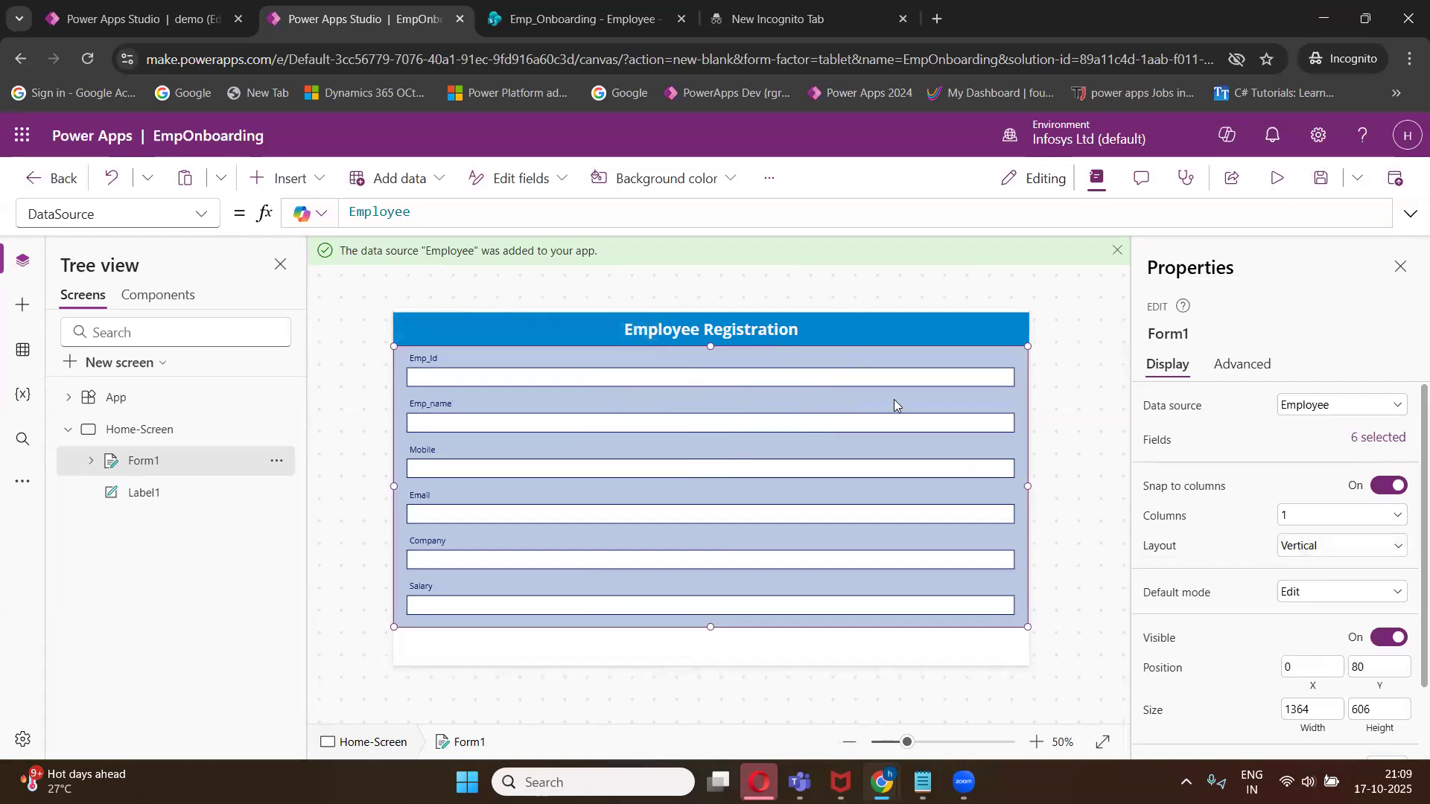
{"action": "left_click", "coordinate": [884, 380]}
{"action": "left_click", "coordinate": [914, 385]}
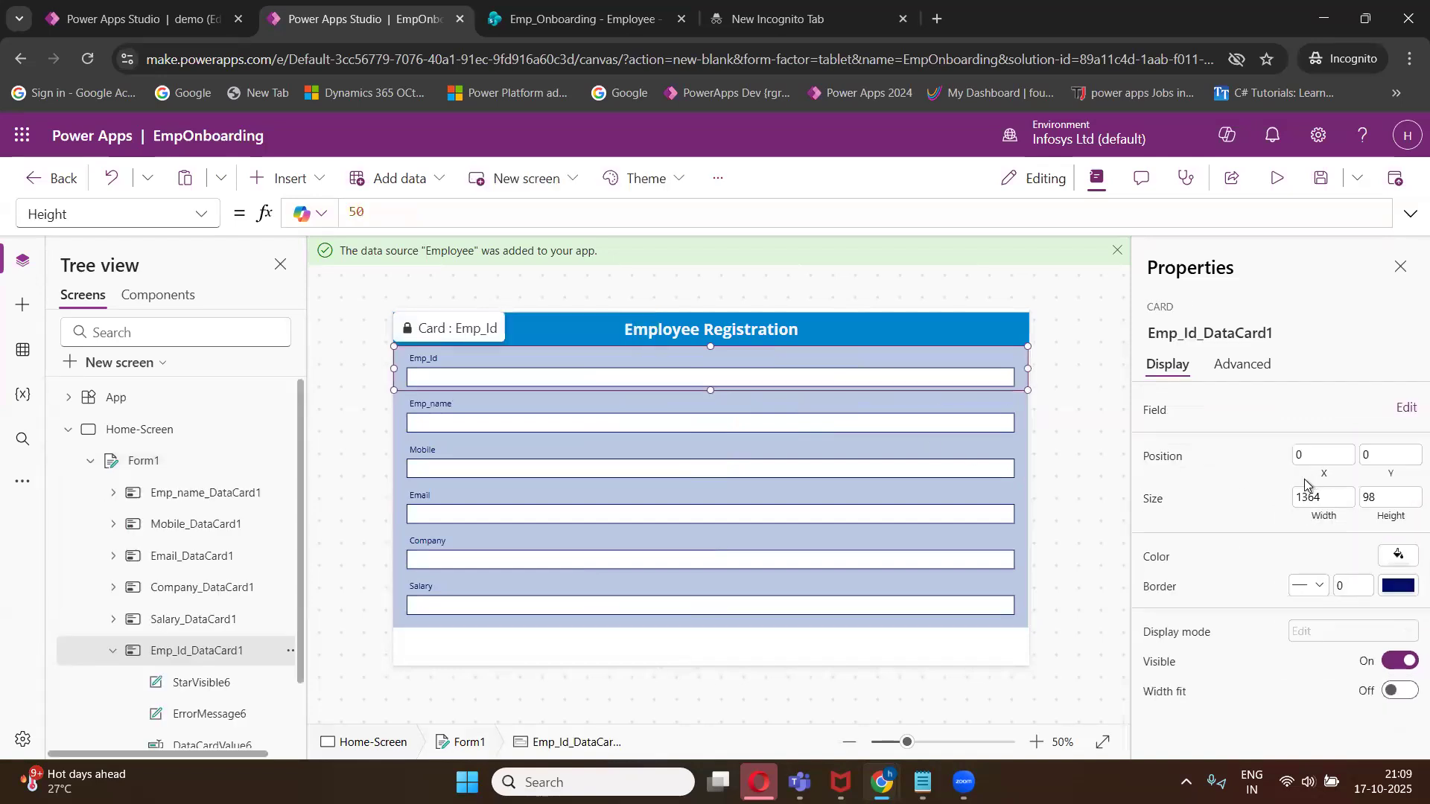
- Set the form to two columns and shrink its height to about 346
{"action": "left_click", "coordinate": [167, 461]}
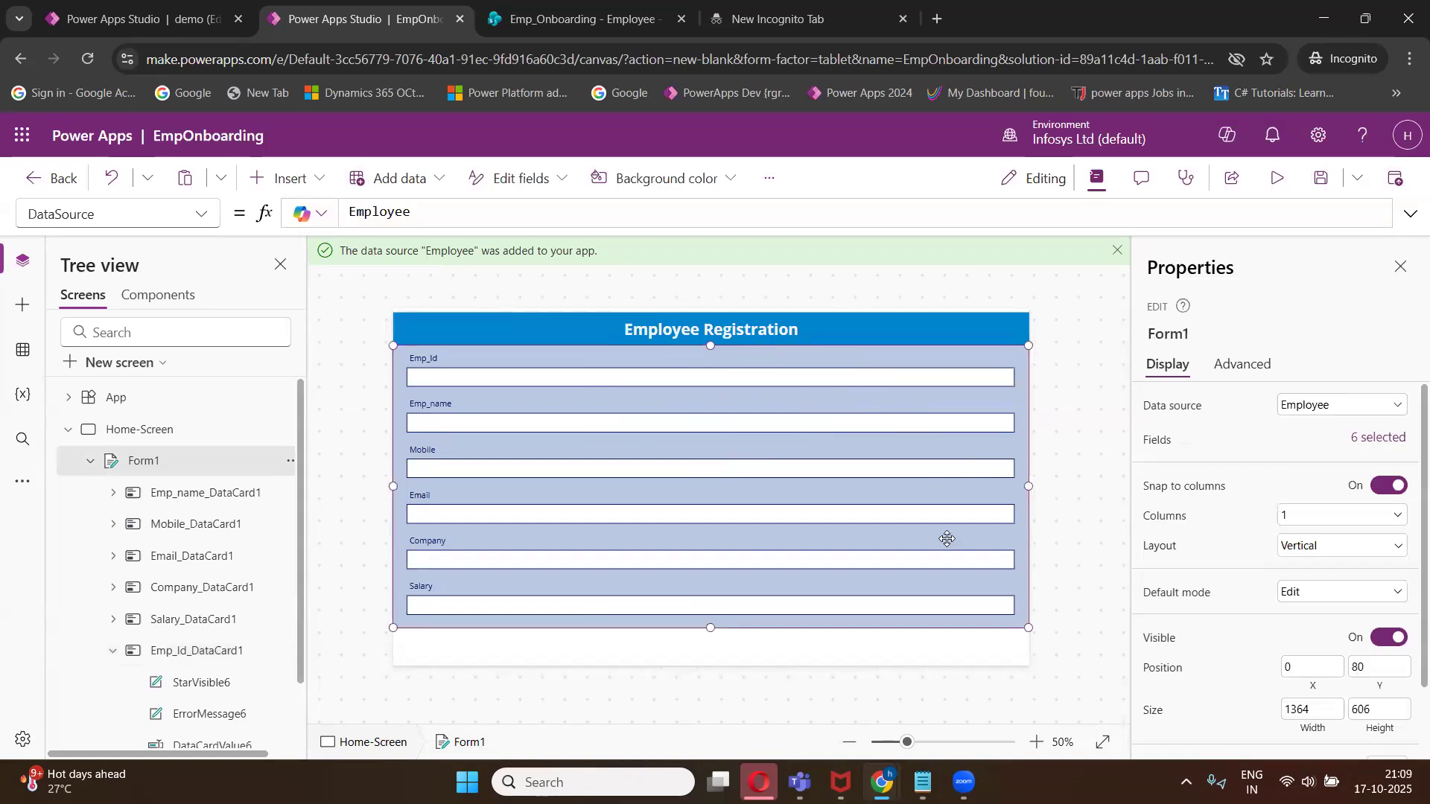
{"action": "left_click", "coordinate": [1288, 515]}
{"action": "left_click", "coordinate": [1294, 563]}
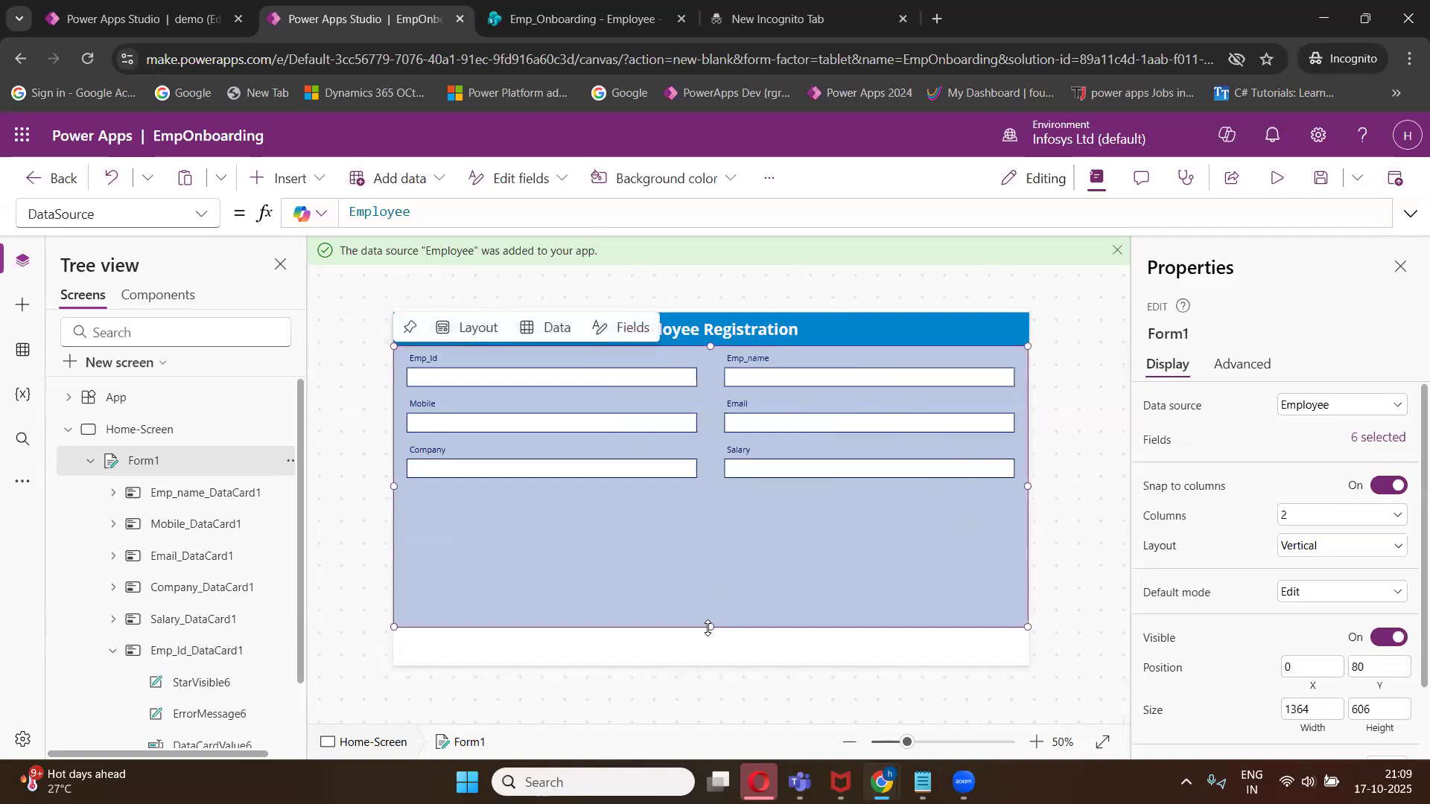
{"action": "left_click_drag", "start_coordinate": [710, 627], "coordinate": [712, 506]}
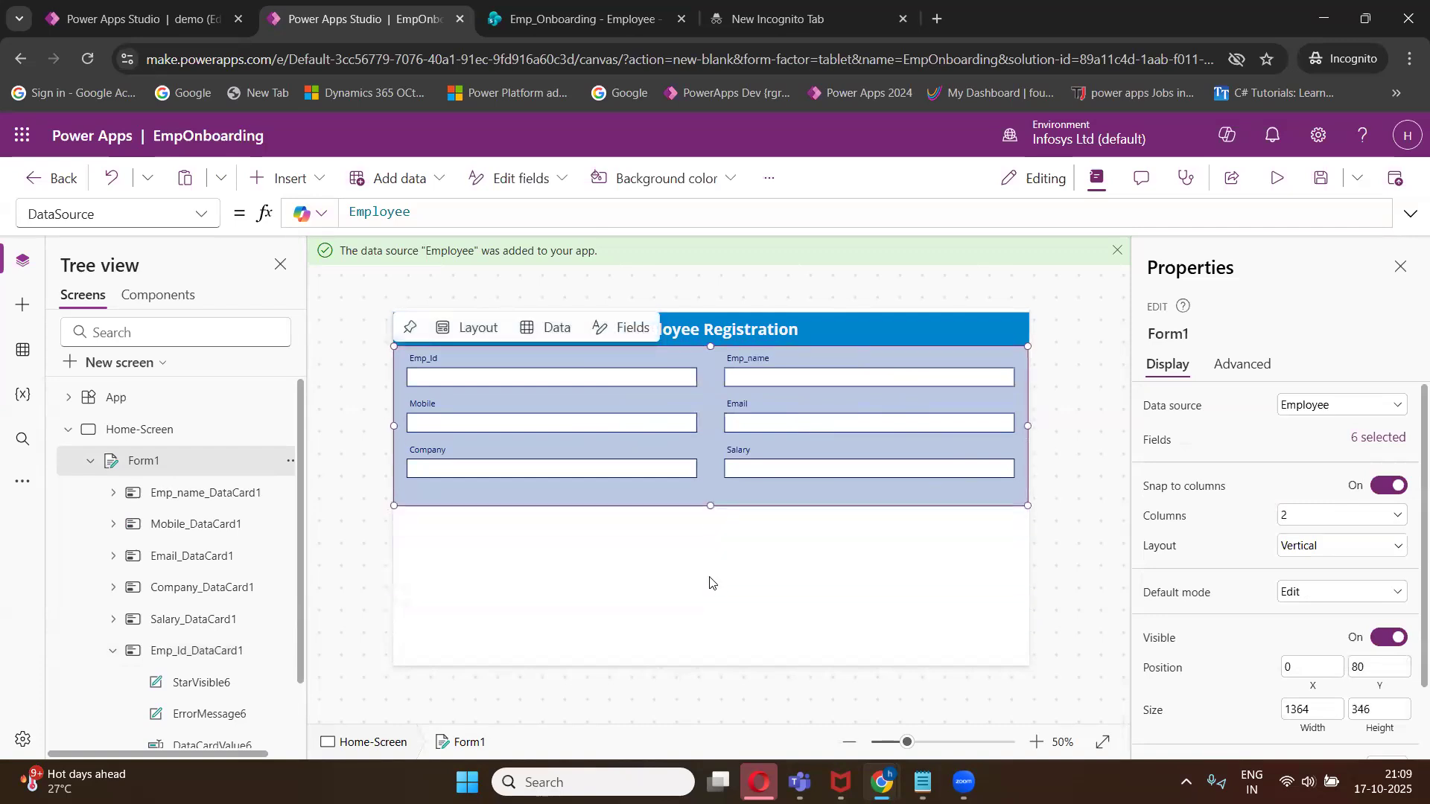
{"action": "left_click", "coordinate": [713, 577]}
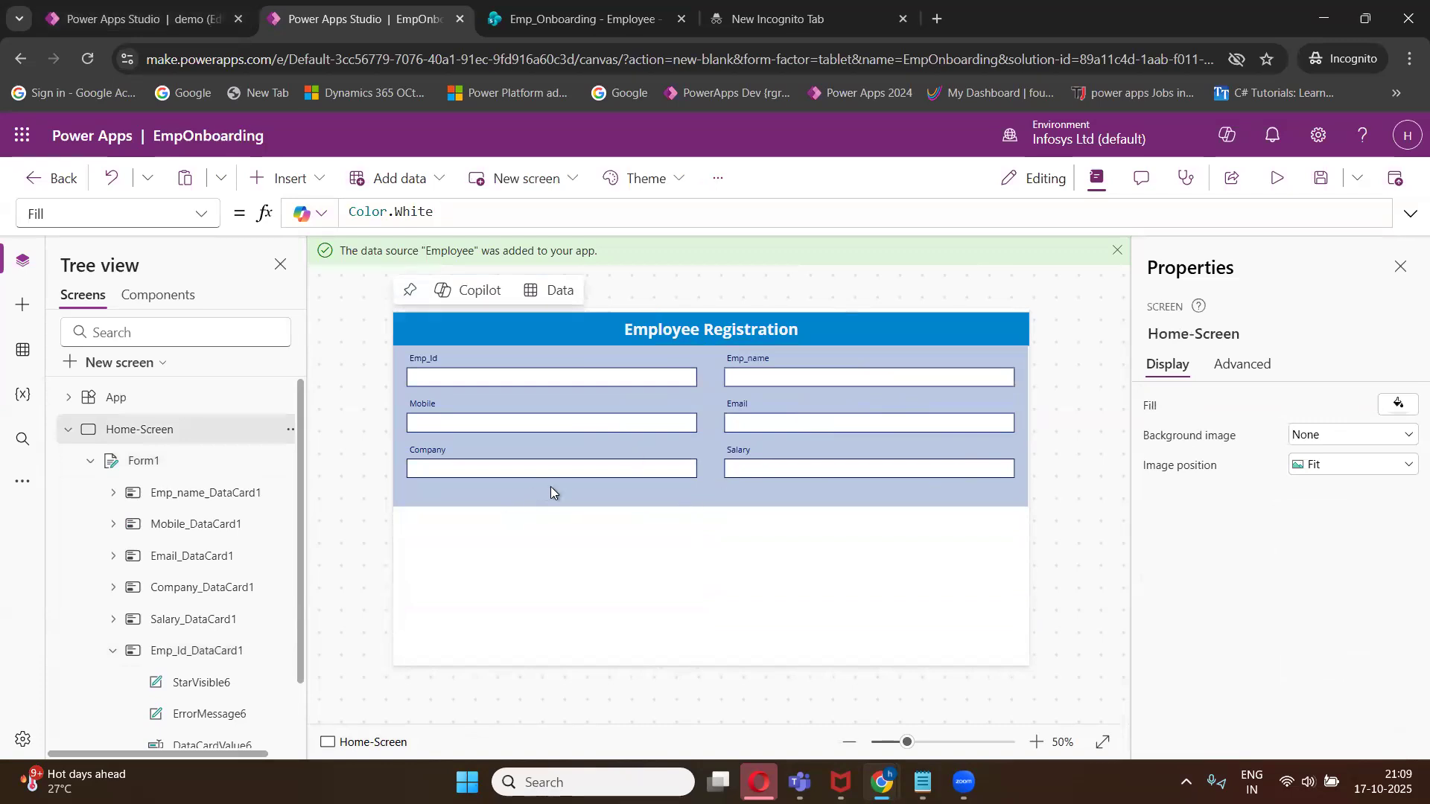
- Preview the app and return to the editor
{"action": "left_click", "coordinate": [1275, 177]}
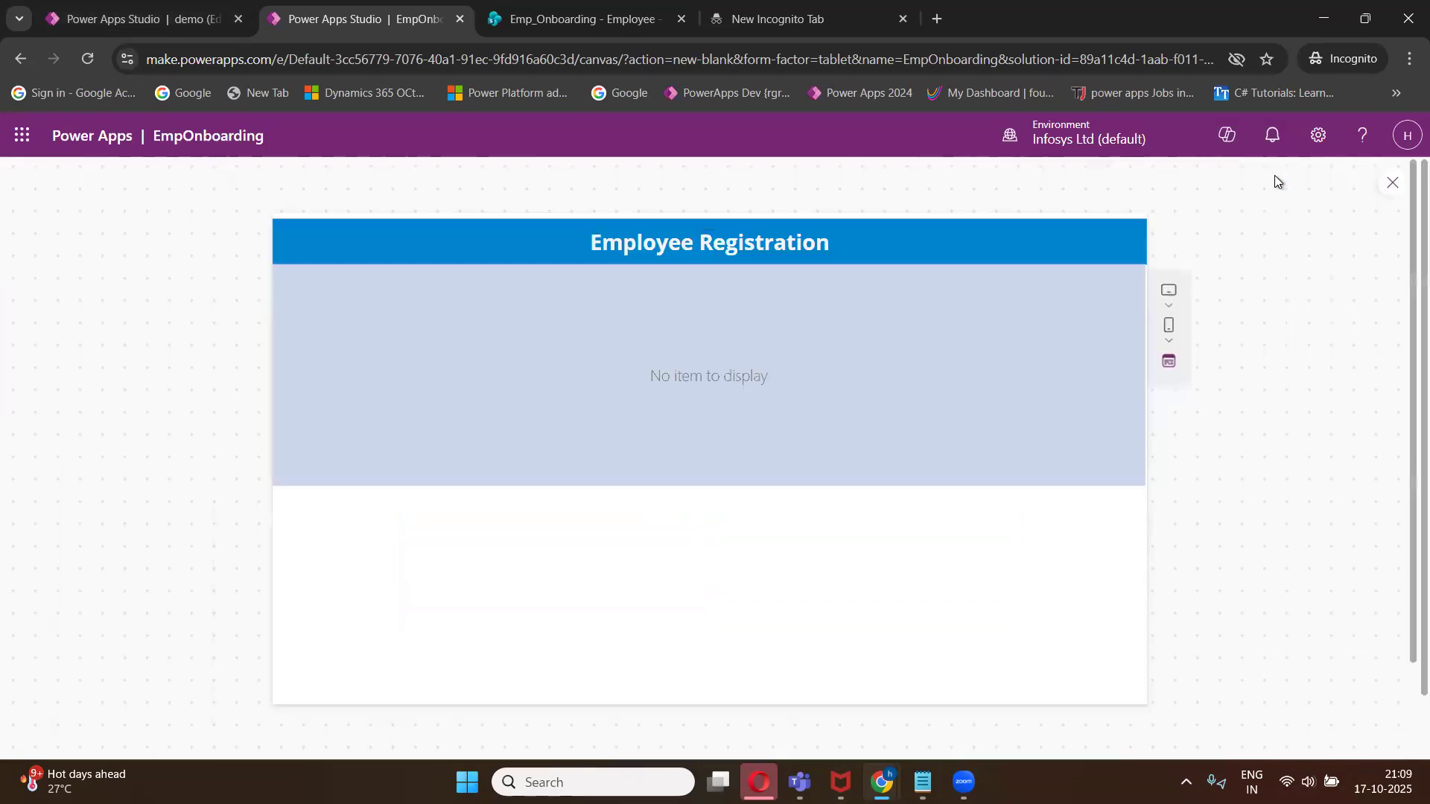
{"action": "left_click", "coordinate": [1392, 183]}
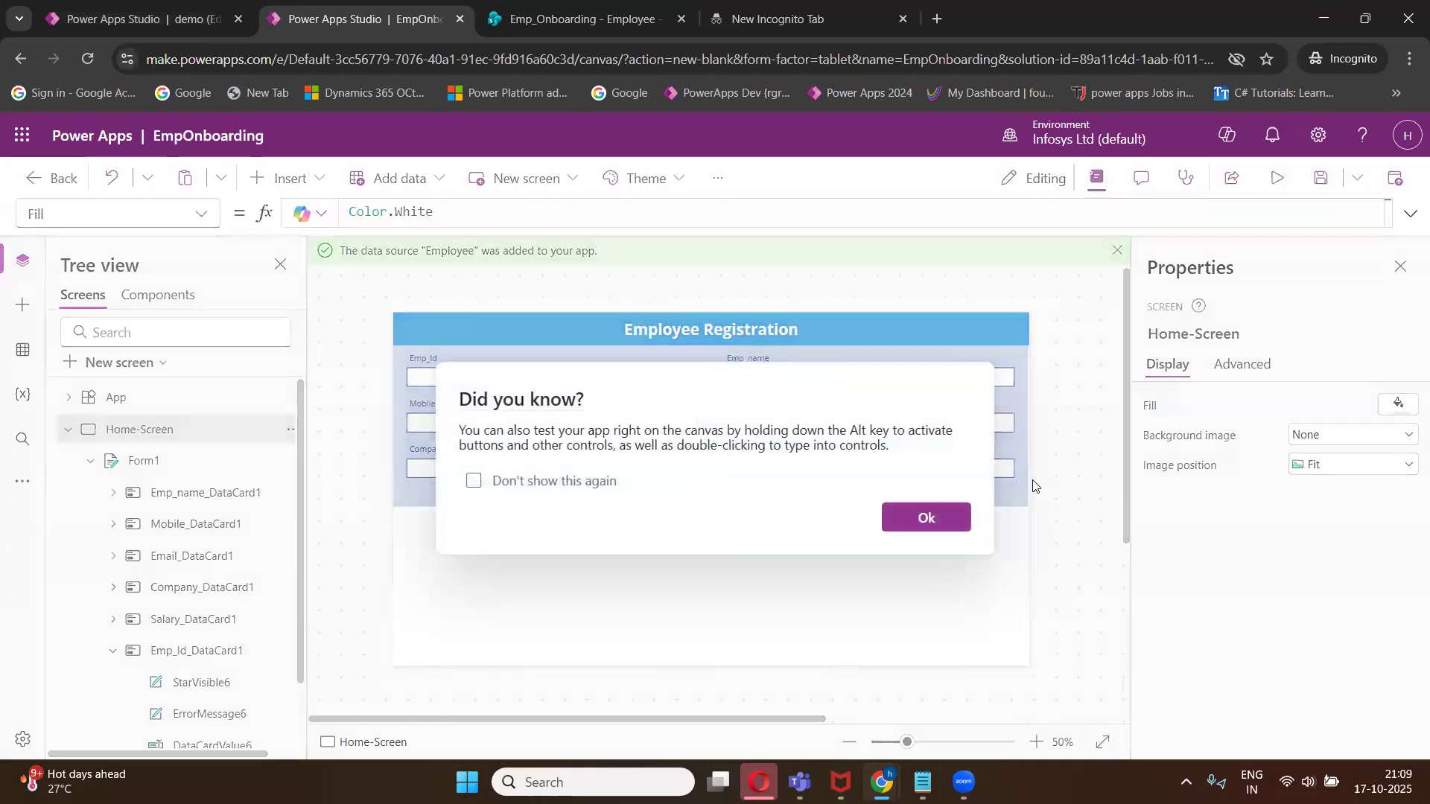
{"action": "left_click", "coordinate": [965, 520]}
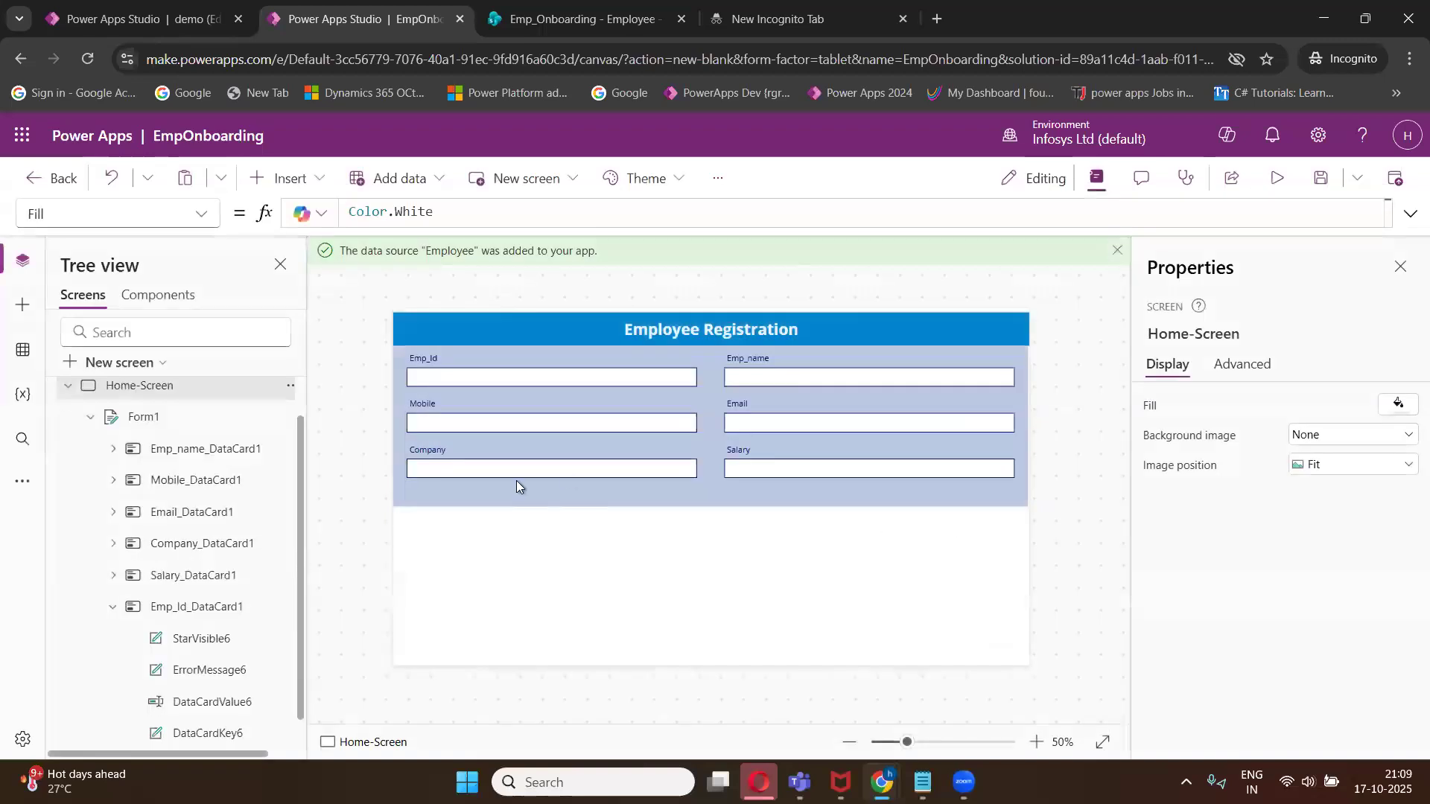
- Set the form's default mode to New
{"action": "left_click", "coordinate": [153, 418]}
{"action": "left_click", "coordinate": [1299, 593]}
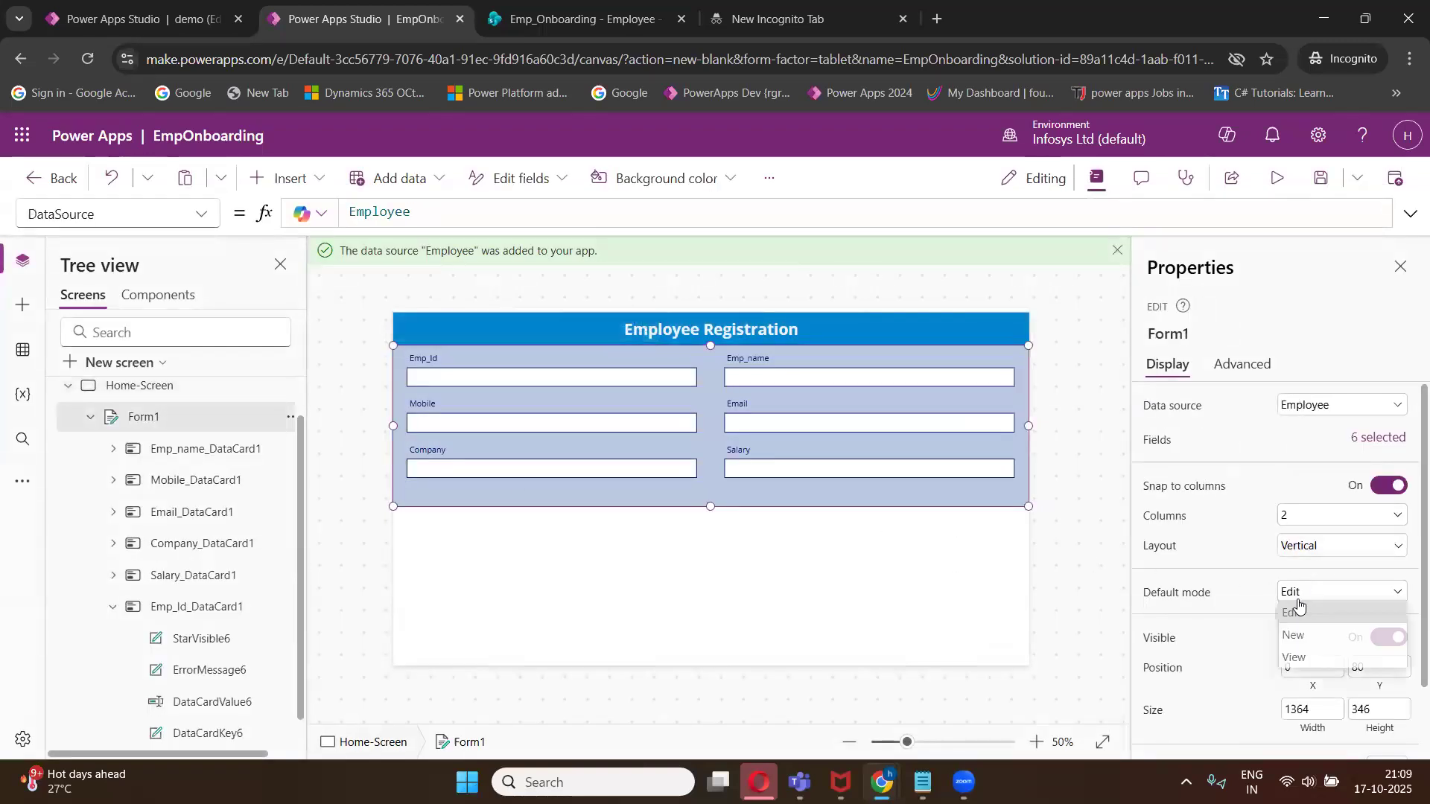
{"action": "left_click", "coordinate": [1300, 642]}
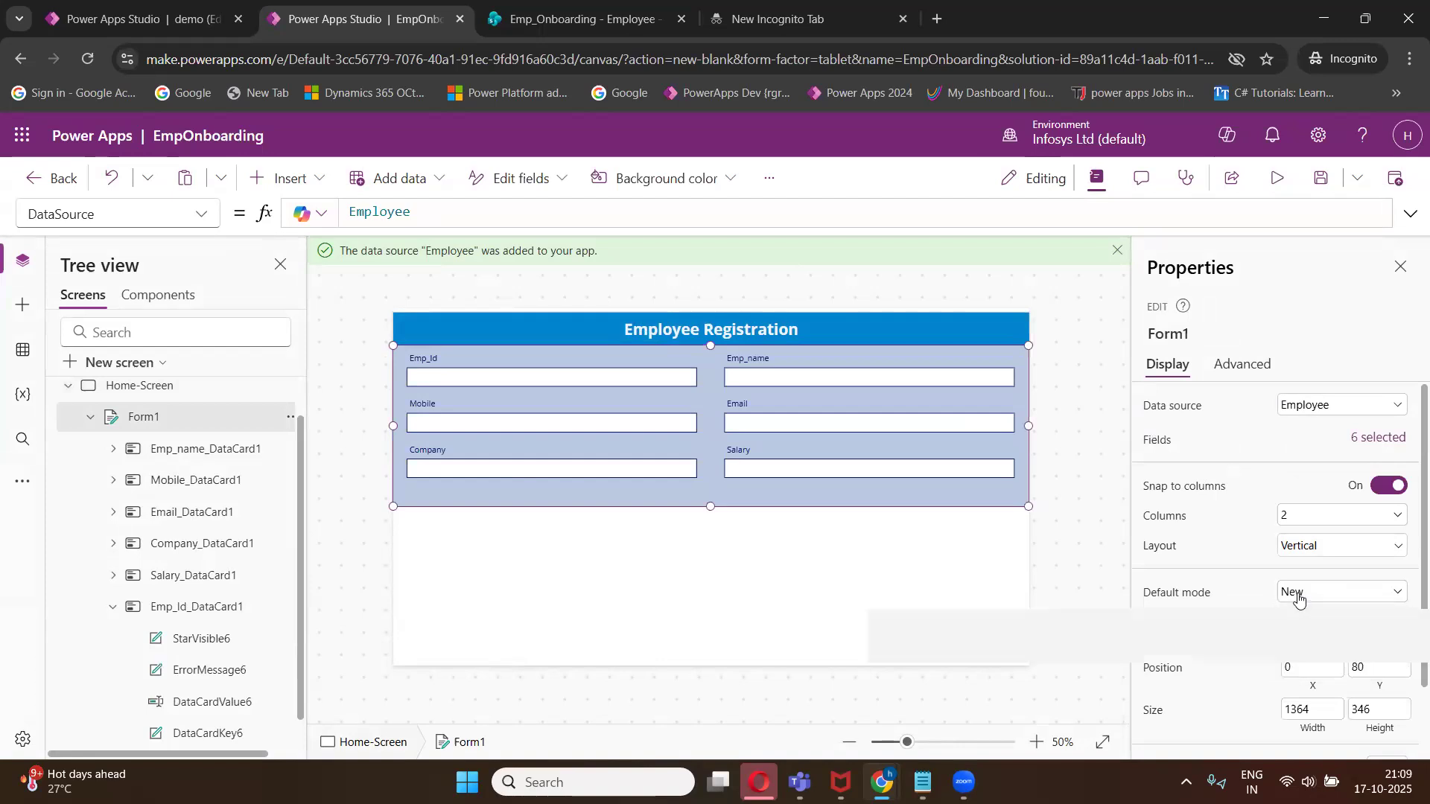
{"action": "left_click", "coordinate": [1299, 596]}
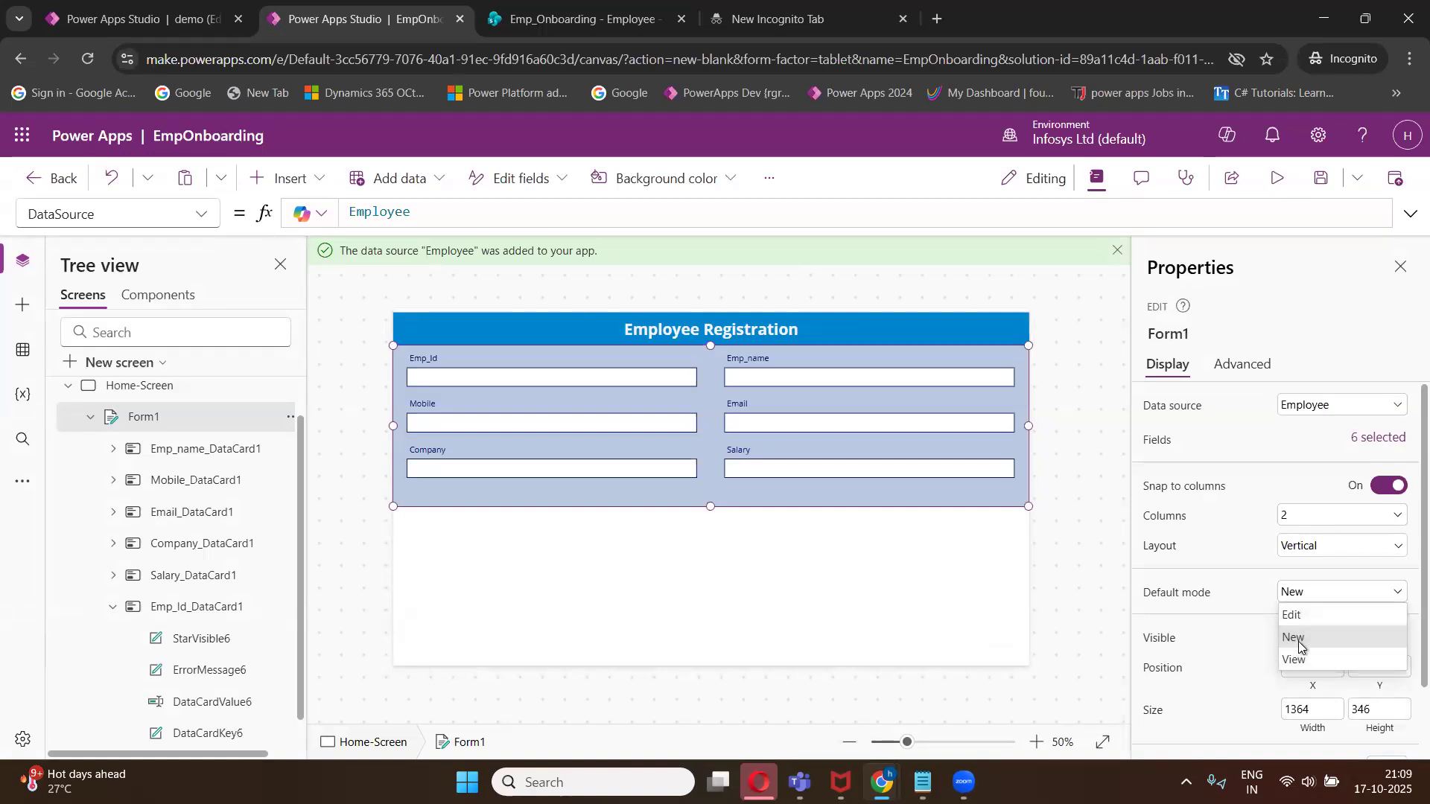
{"action": "left_click", "coordinate": [1299, 642]}
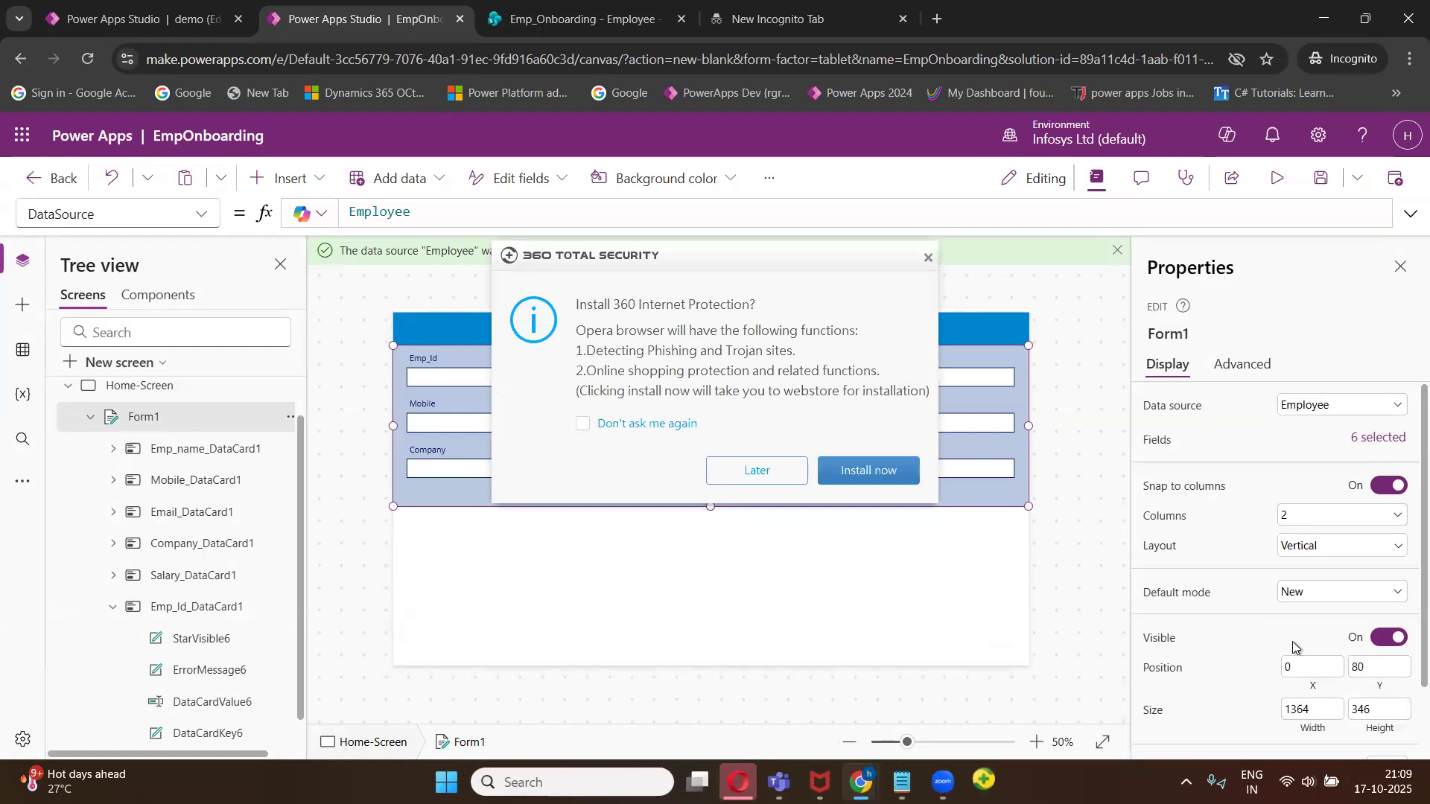
{"action": "left_click", "coordinate": [775, 485]}
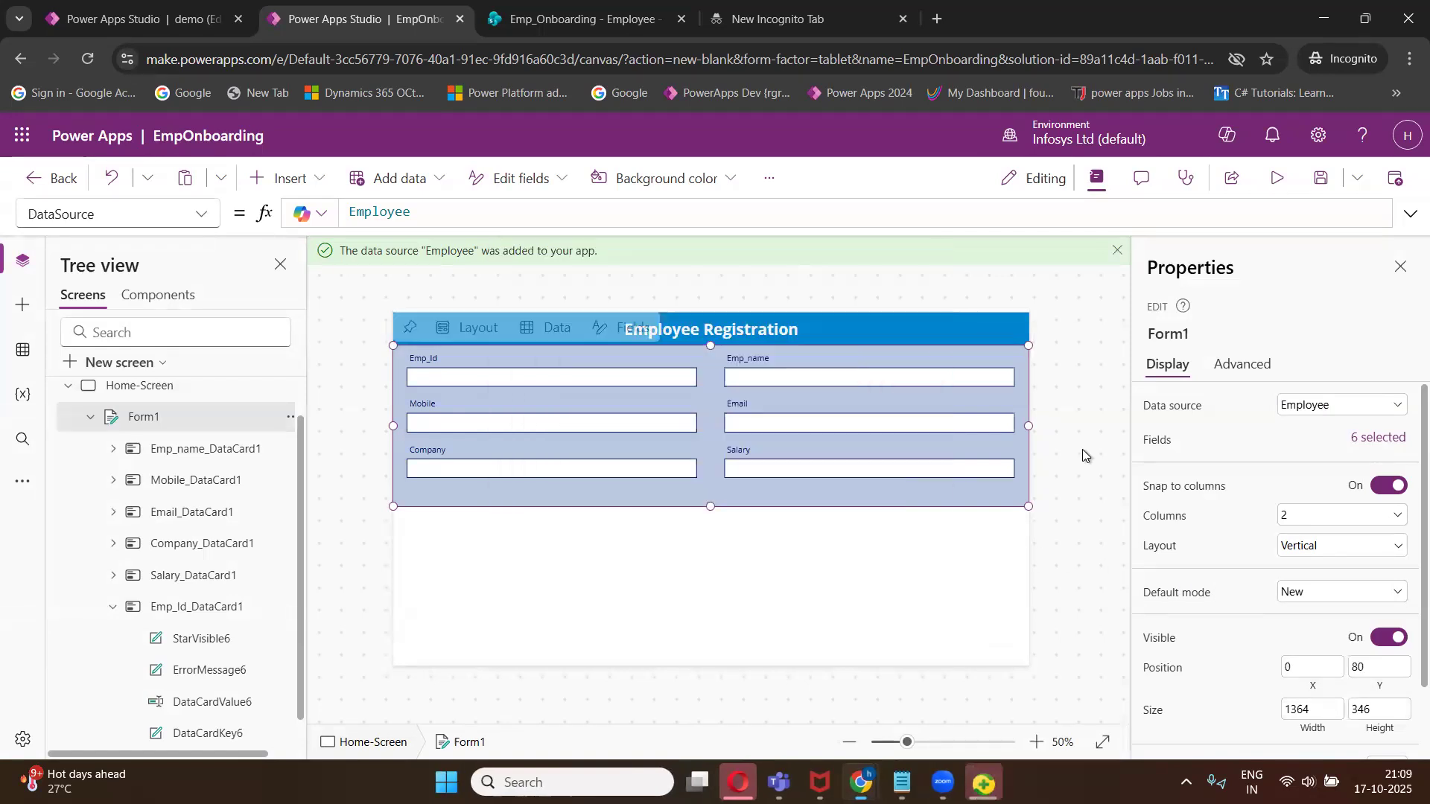
- Save the app
{"action": "left_click", "coordinate": [1321, 181]}
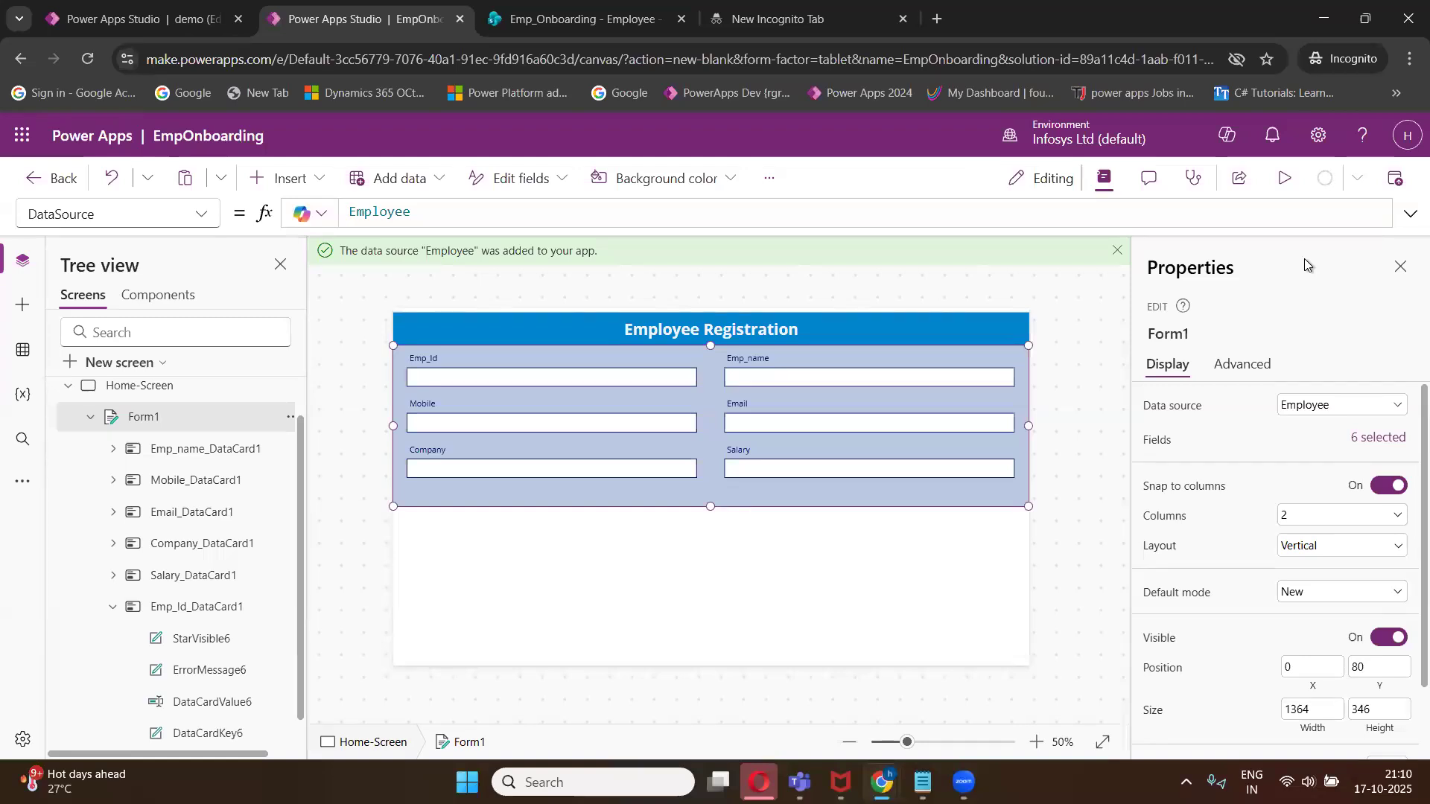
{"action": "left_click", "coordinate": [1310, 553]}
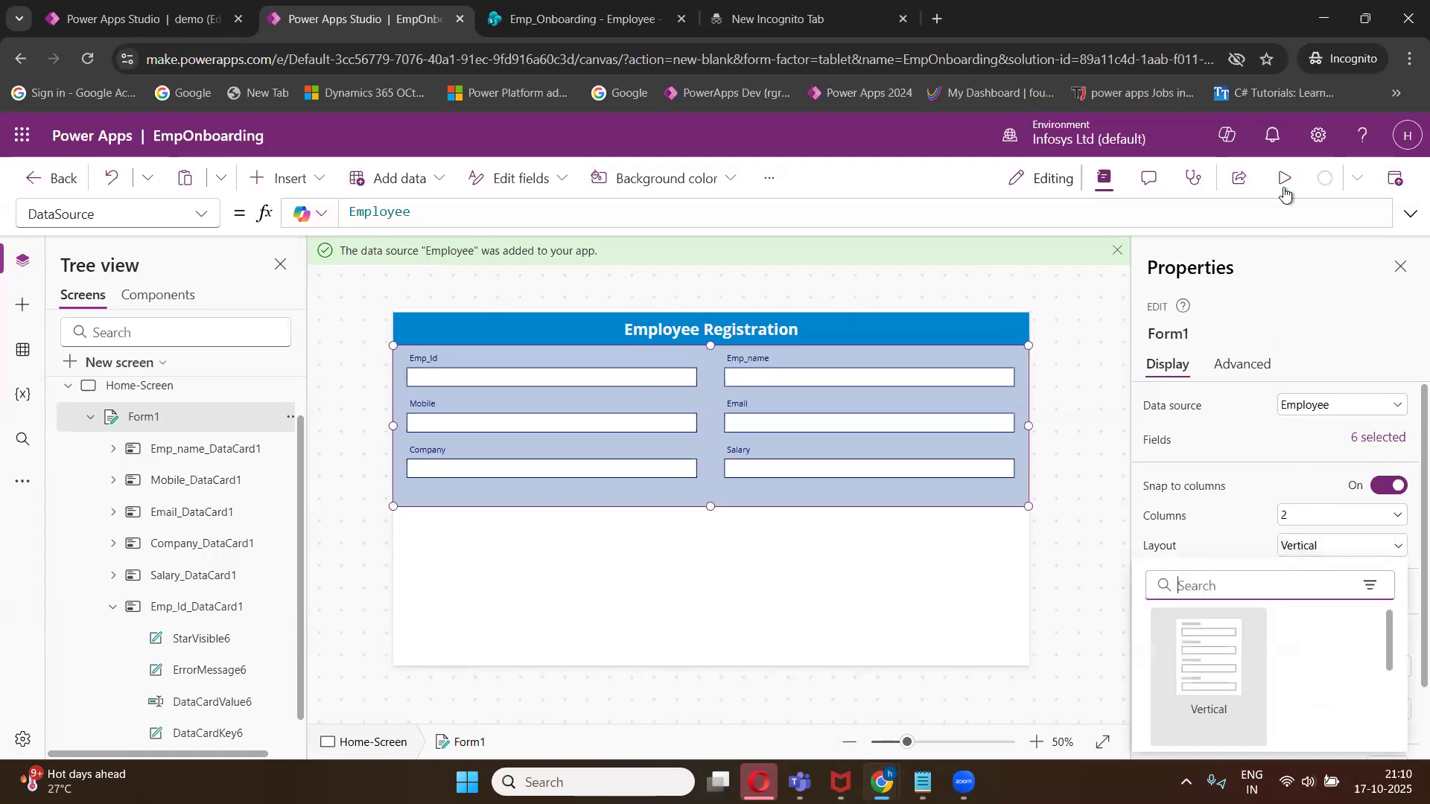
{"action": "left_click", "coordinate": [1286, 252]}
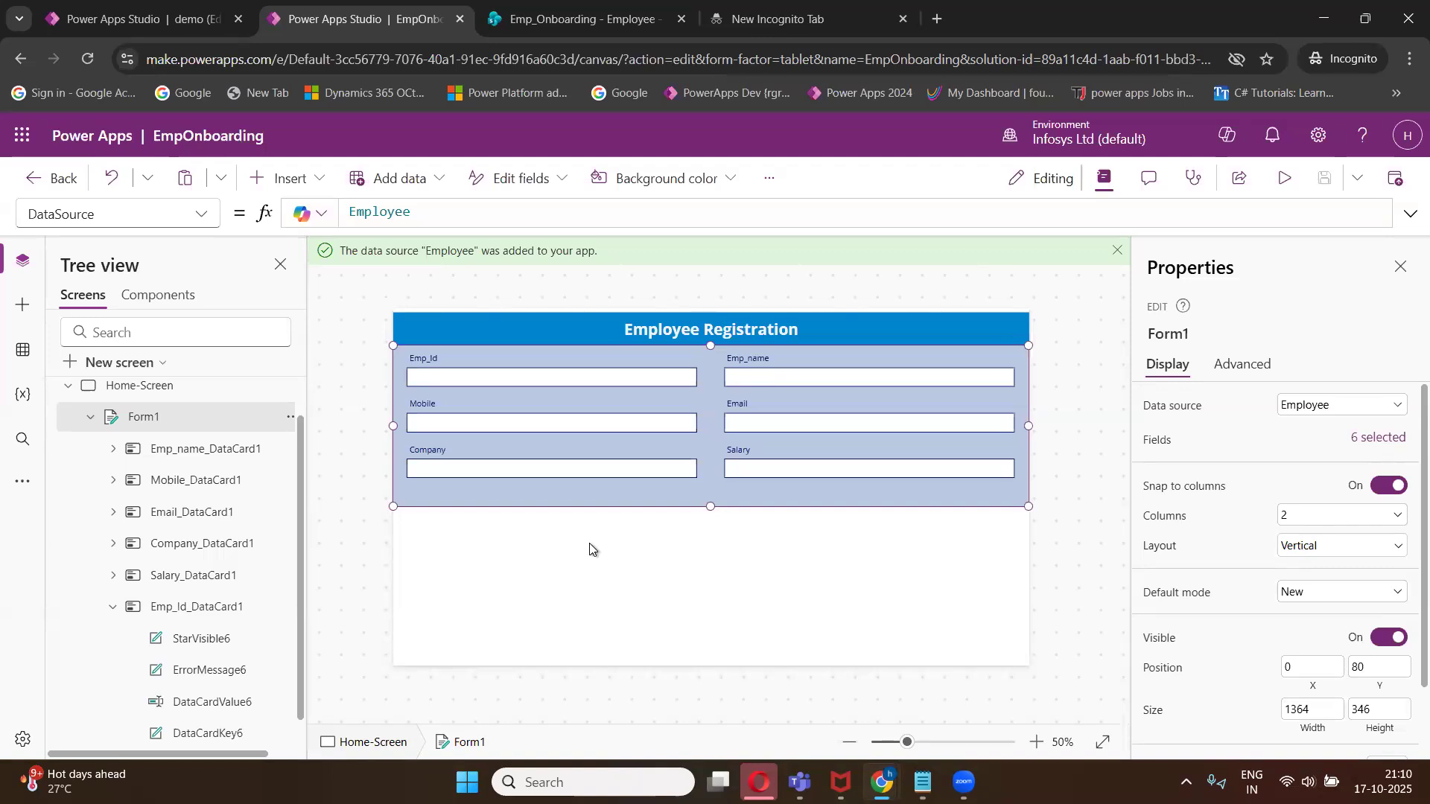
- Preview the app with the form in New mode and return to the editor
{"action": "left_click", "coordinate": [1284, 182]}
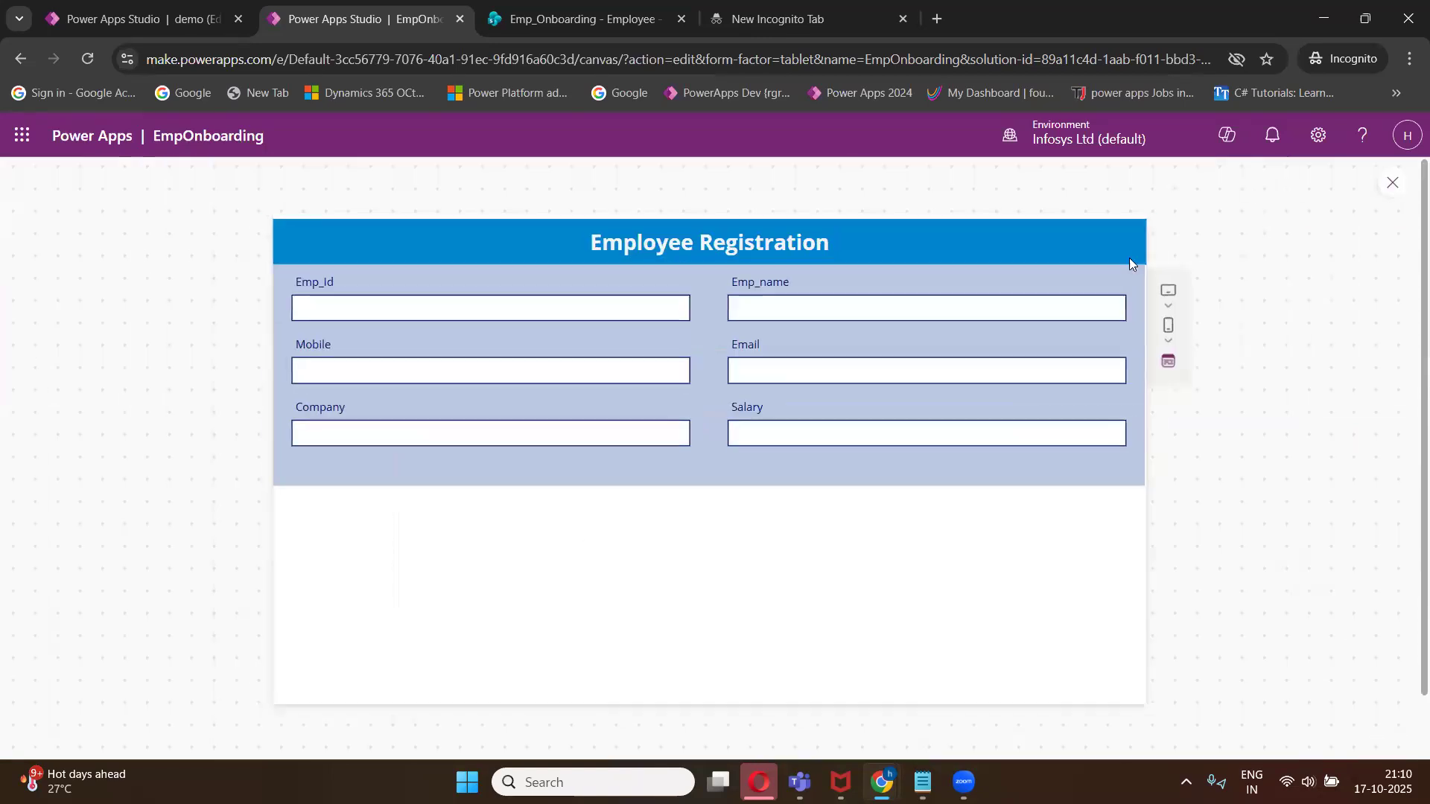
{"action": "left_click", "coordinate": [1392, 182]}
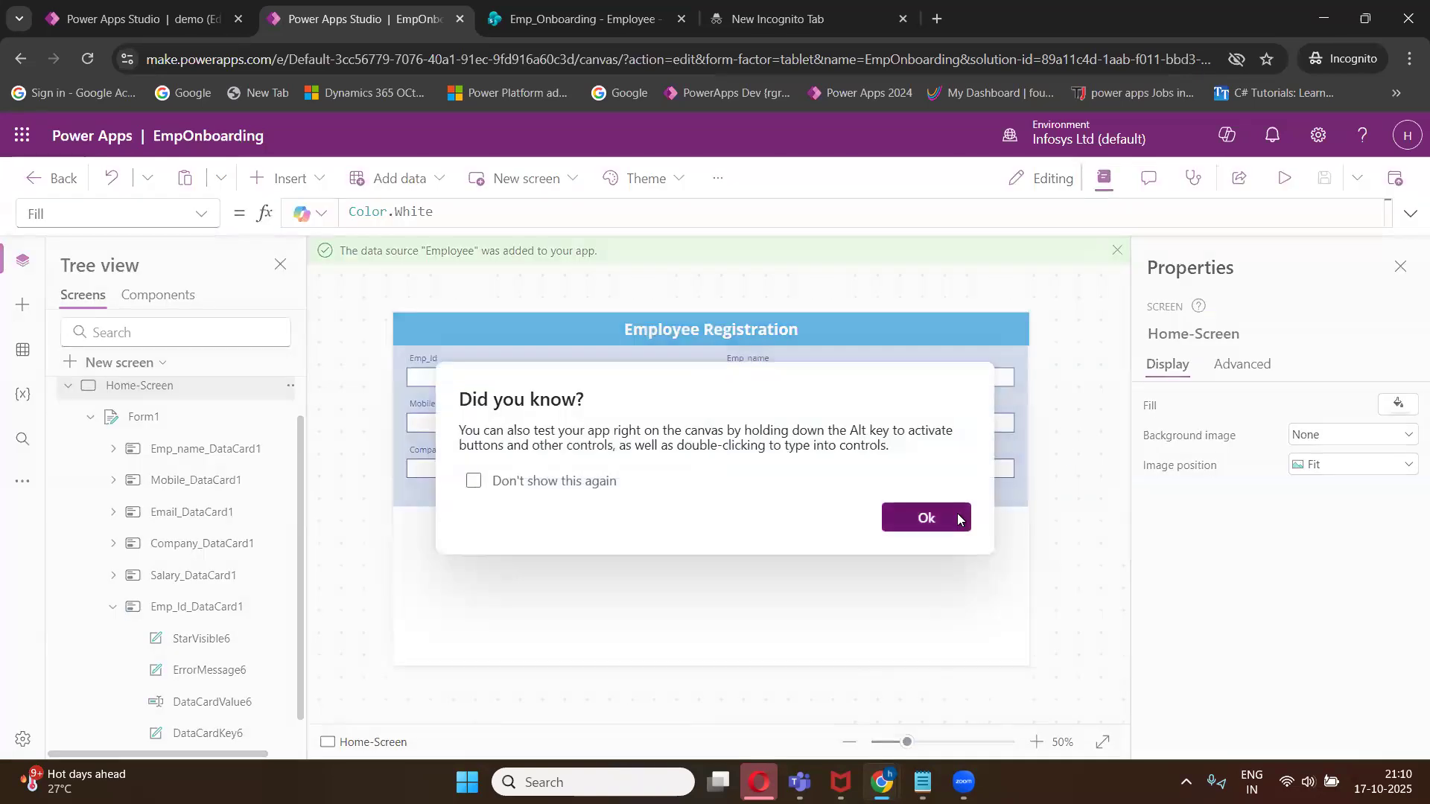
{"action": "left_click", "coordinate": [823, 628]}
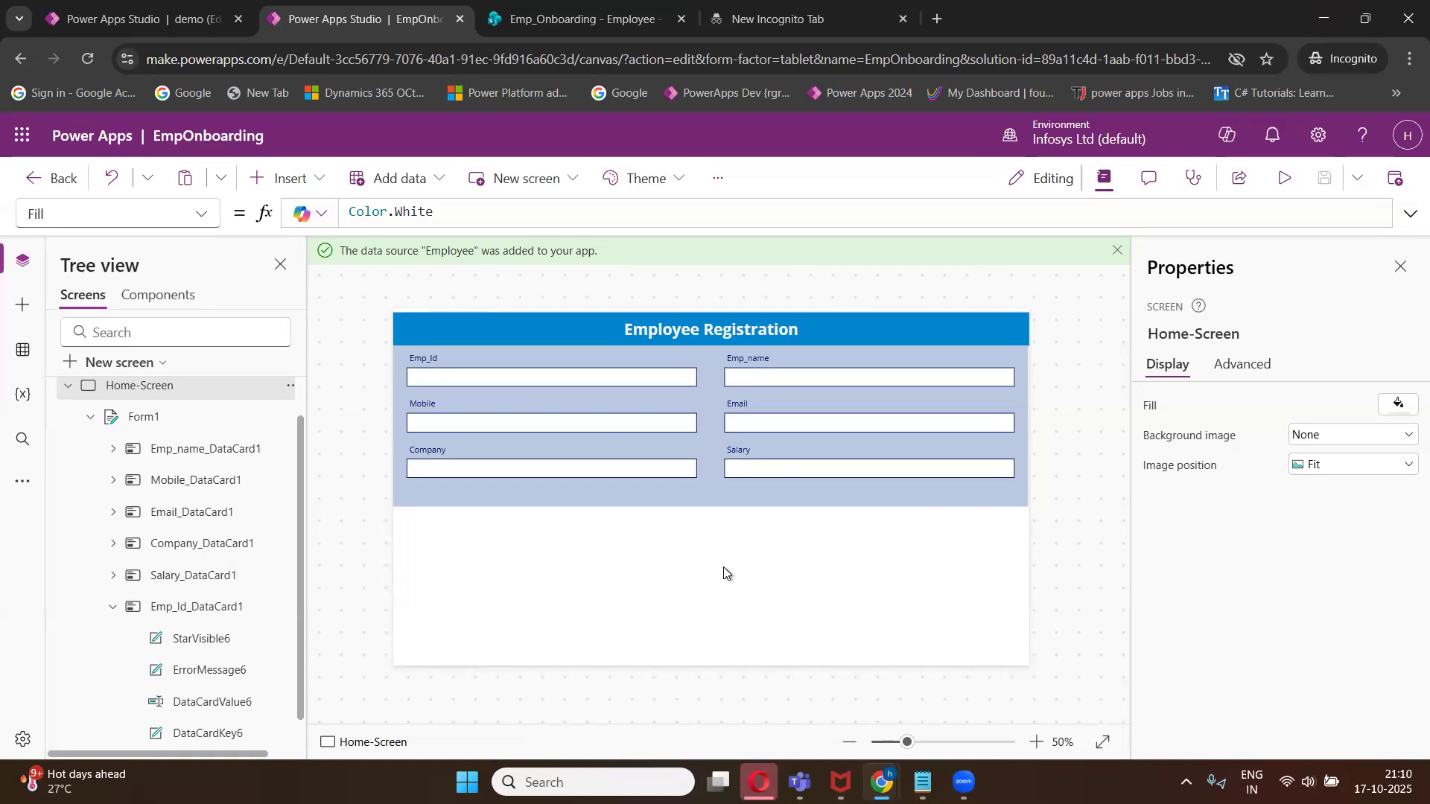
- Insert a button below the form at about position 579, 573
{"action": "left_click", "coordinate": [321, 184]}
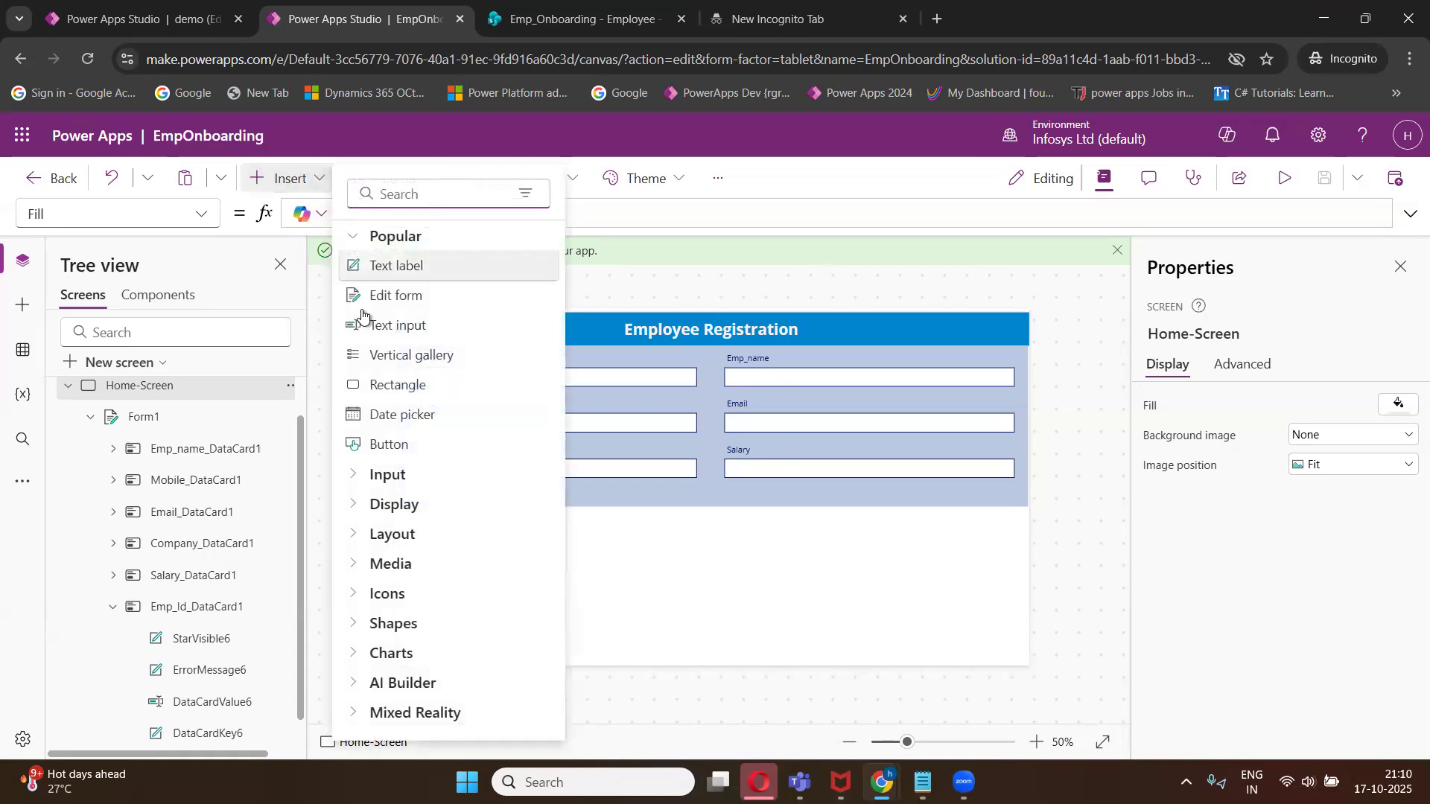
{"action": "left_click", "coordinate": [402, 444]}
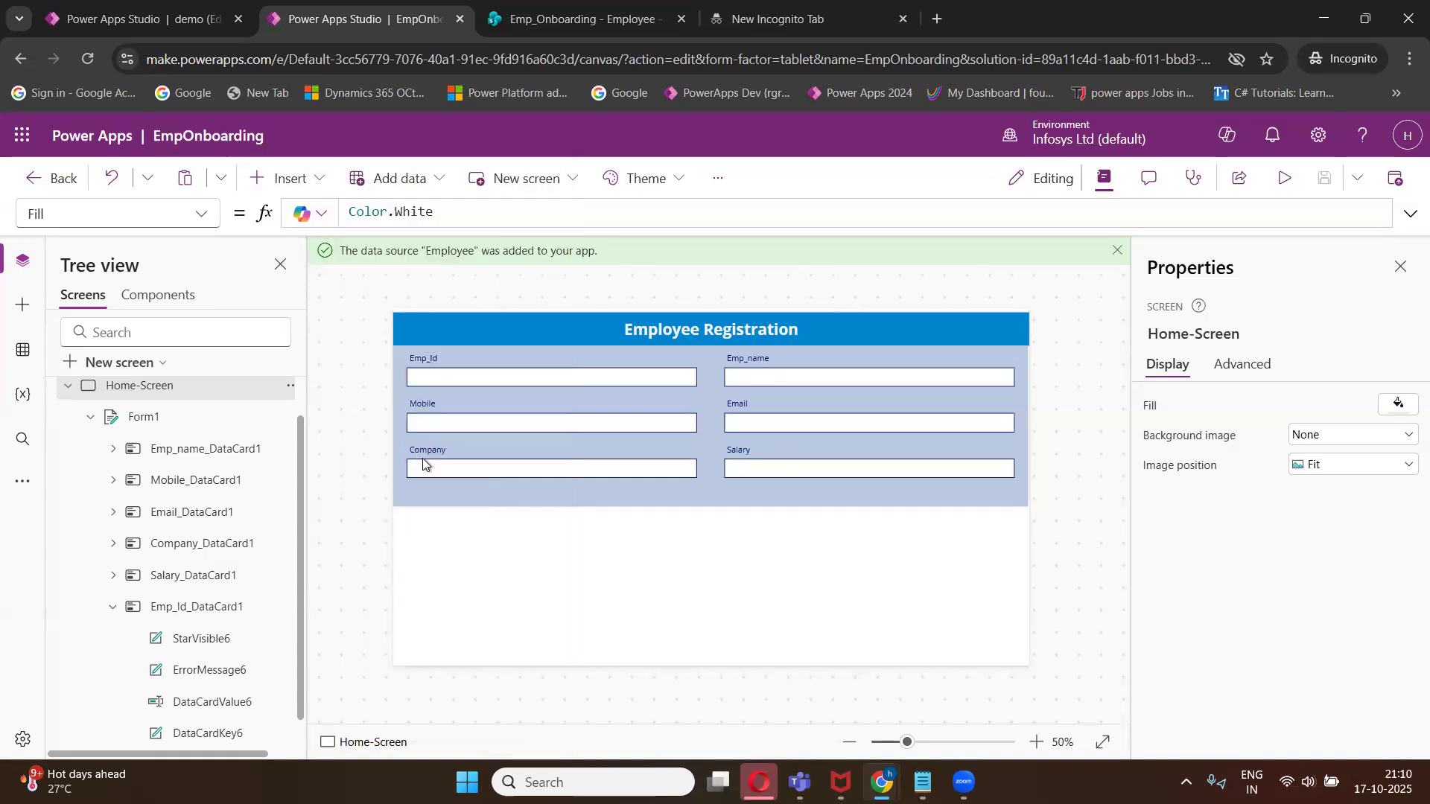
{"action": "left_click_drag", "start_coordinate": [473, 338], "coordinate": [724, 585]}
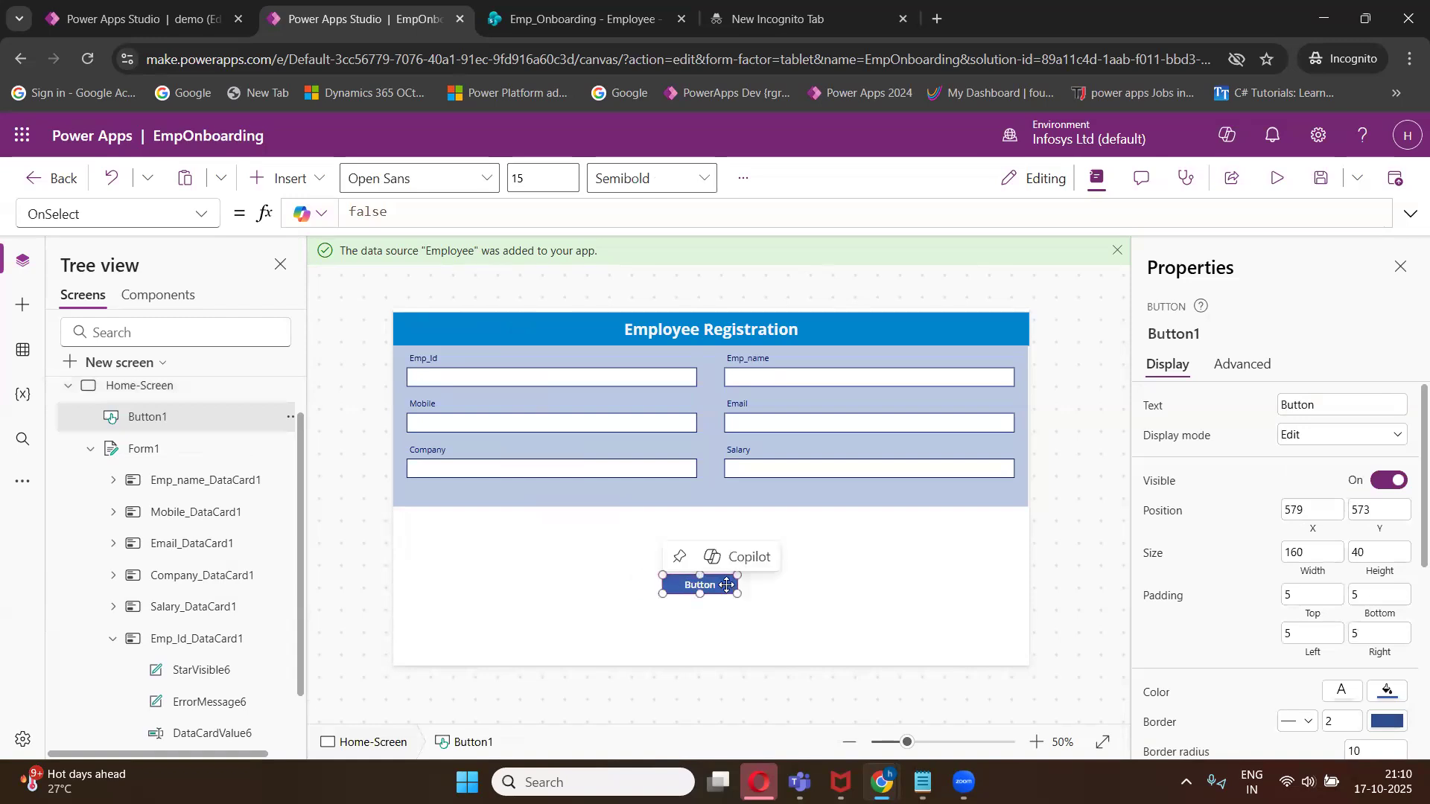
{"action": "left_click", "coordinate": [711, 602]}
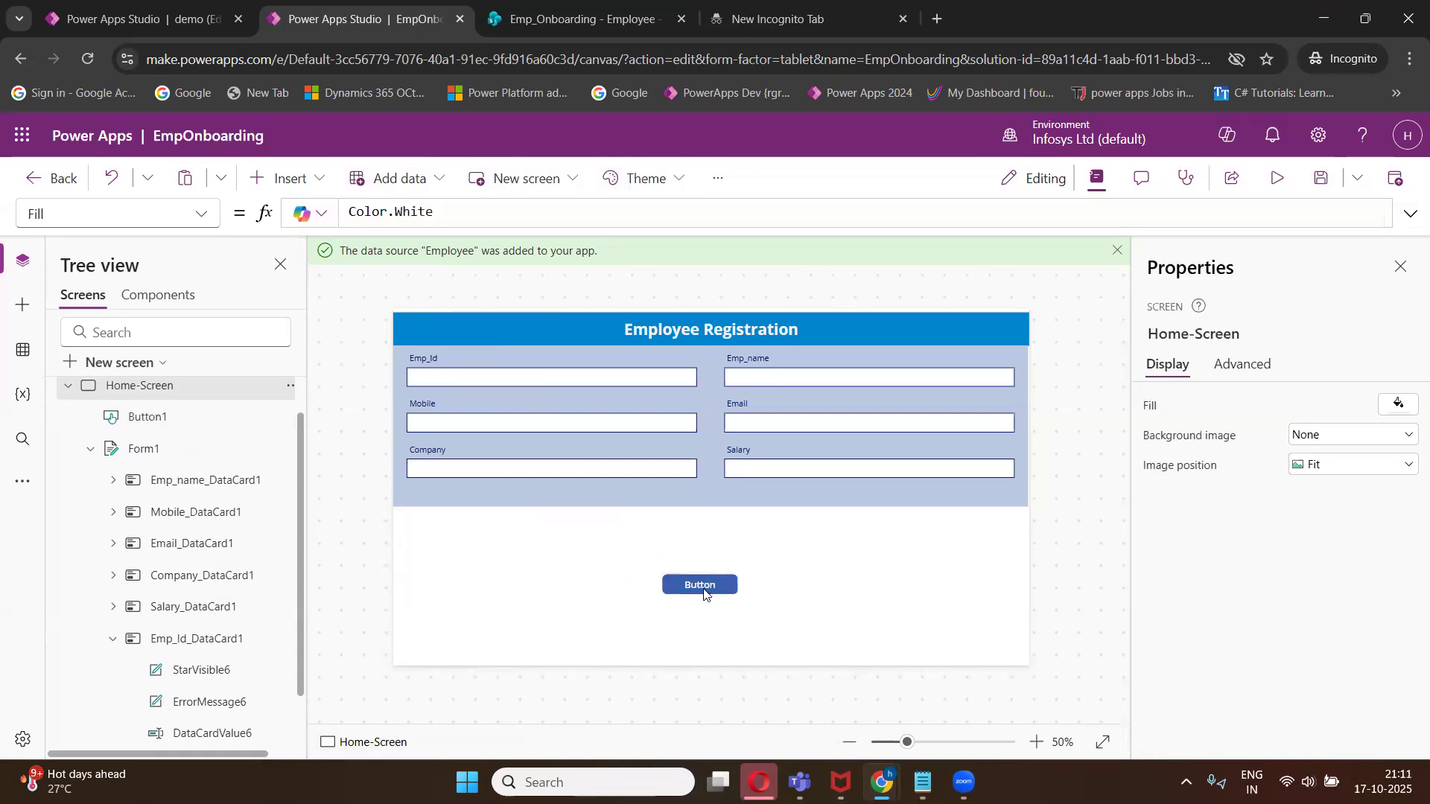
{"action": "left_click", "coordinate": [701, 588]}
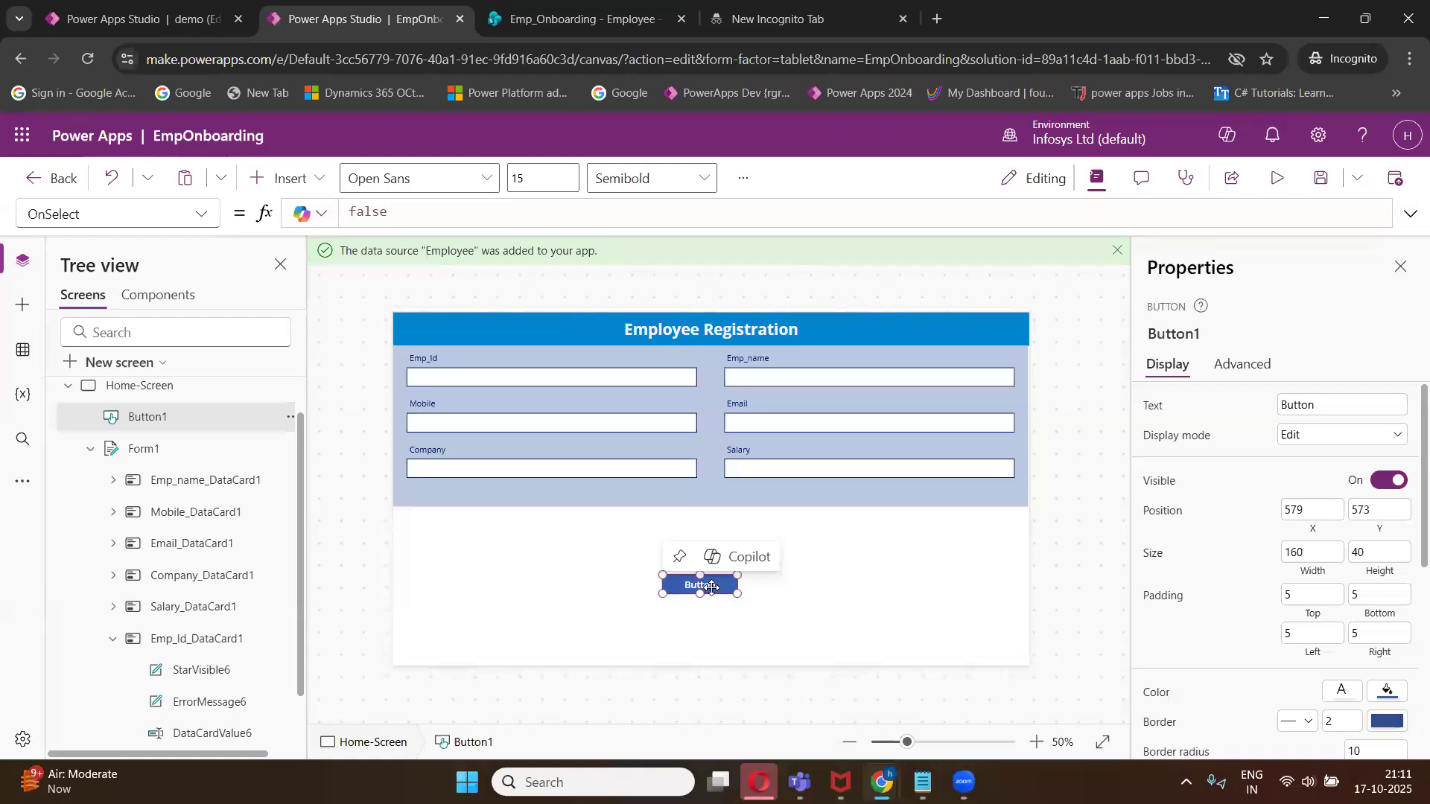
- Set the button's text to SUBMIT
{"action": "left_click", "coordinate": [1326, 406]}
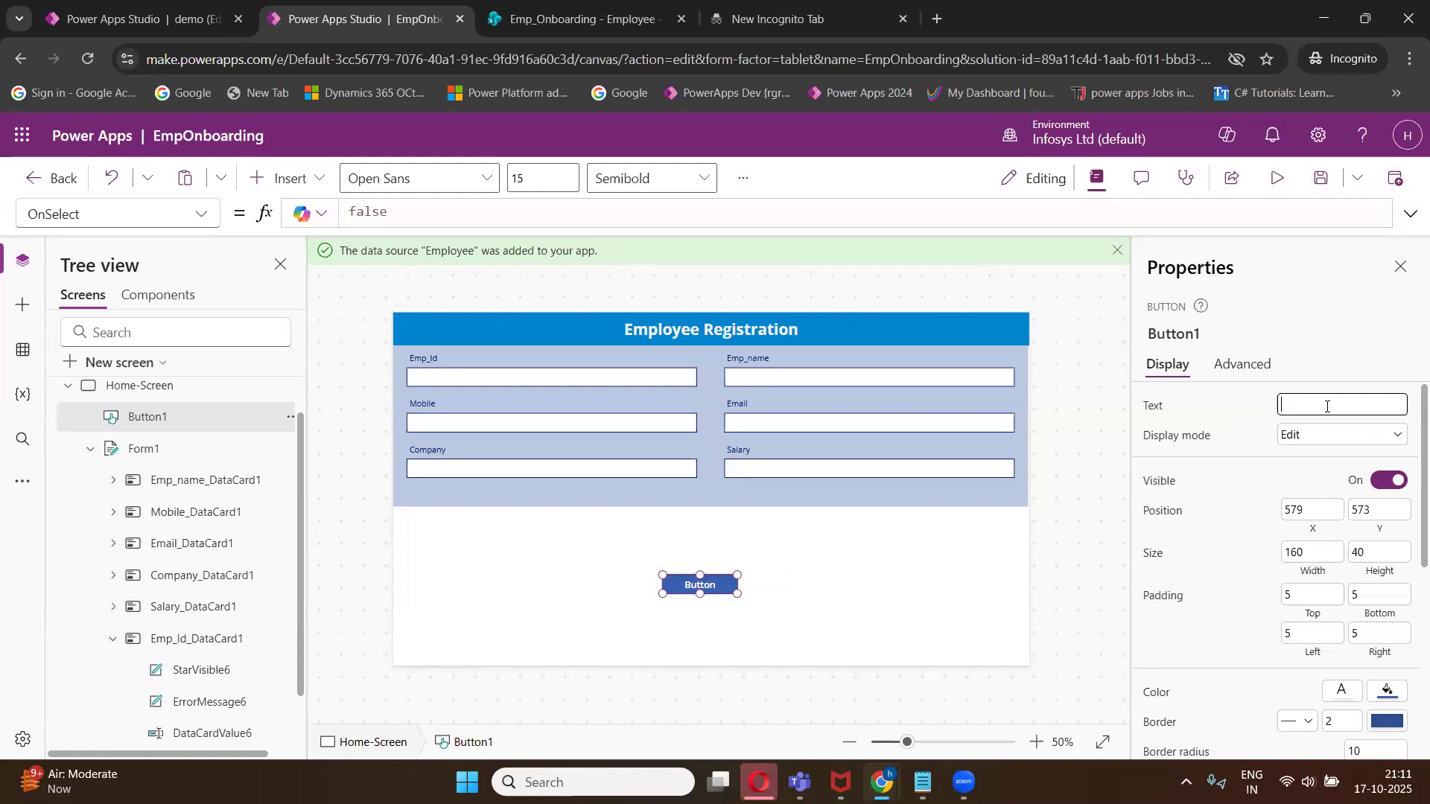
{"action": "left_click", "coordinate": [786, 575]}
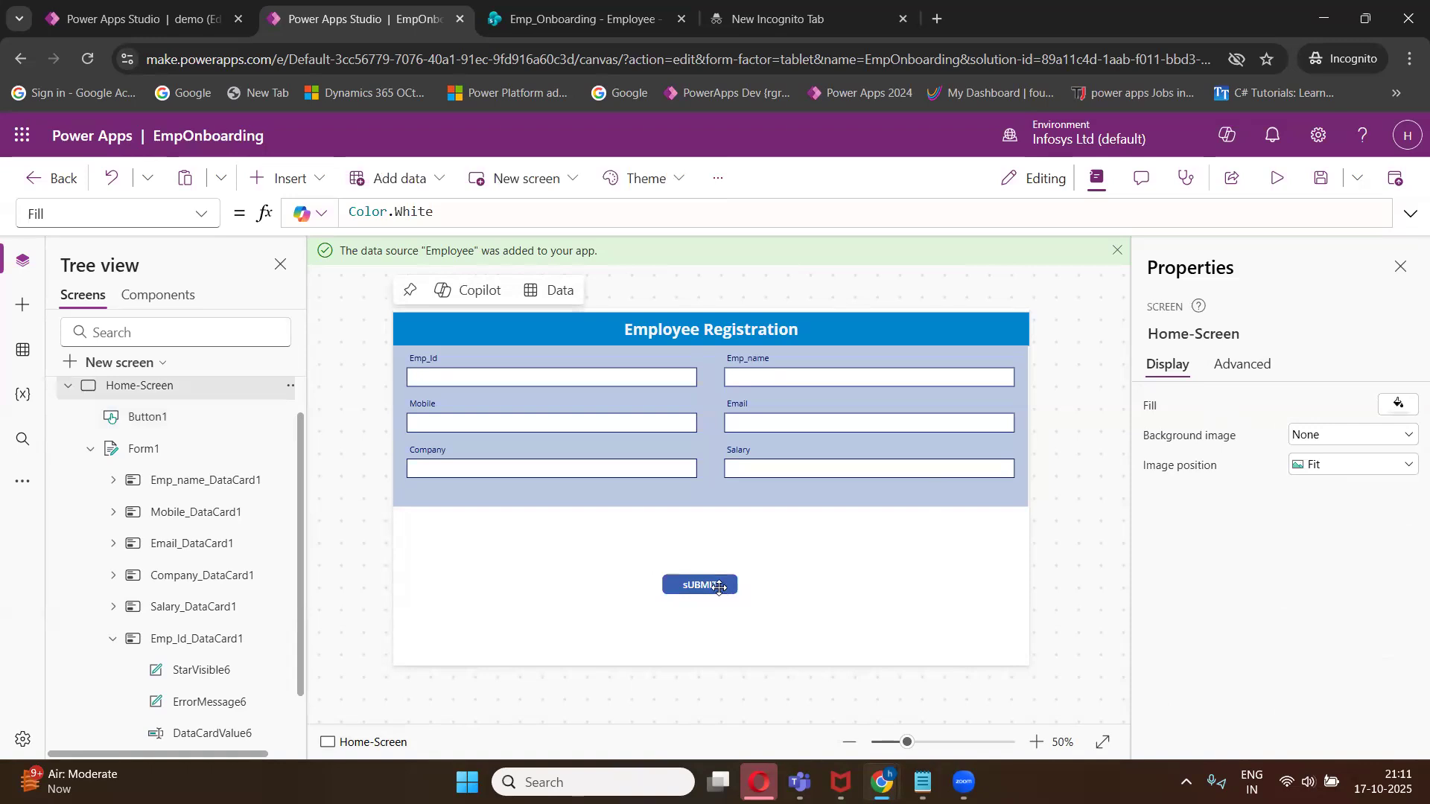
{"action": "left_click", "coordinate": [722, 587]}
{"action": "left_click", "coordinate": [1287, 405]}
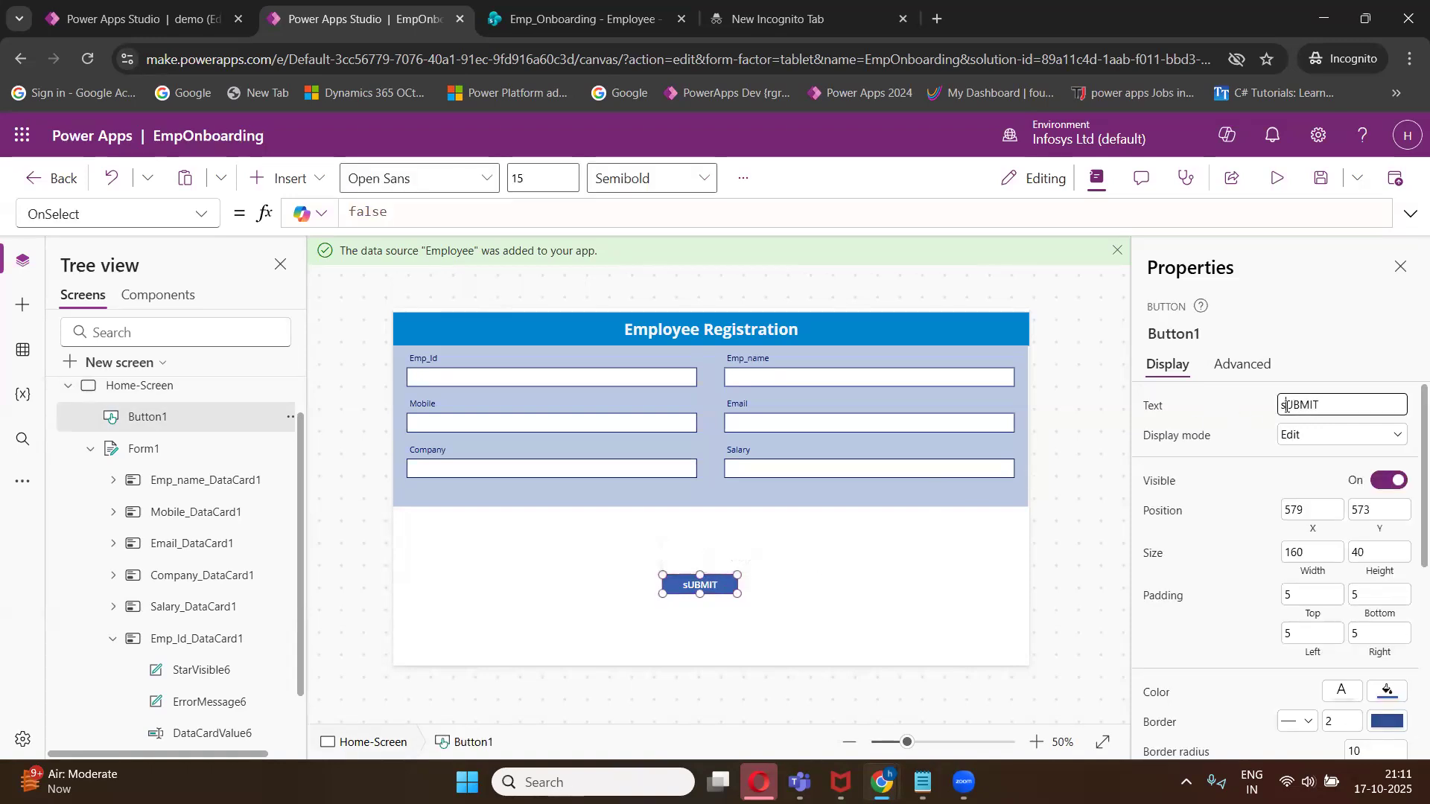
{"action": "key", "text": "BackSpace"}
{"action": "type", "text": "S"}
{"action": "left_click", "coordinate": [881, 567]}
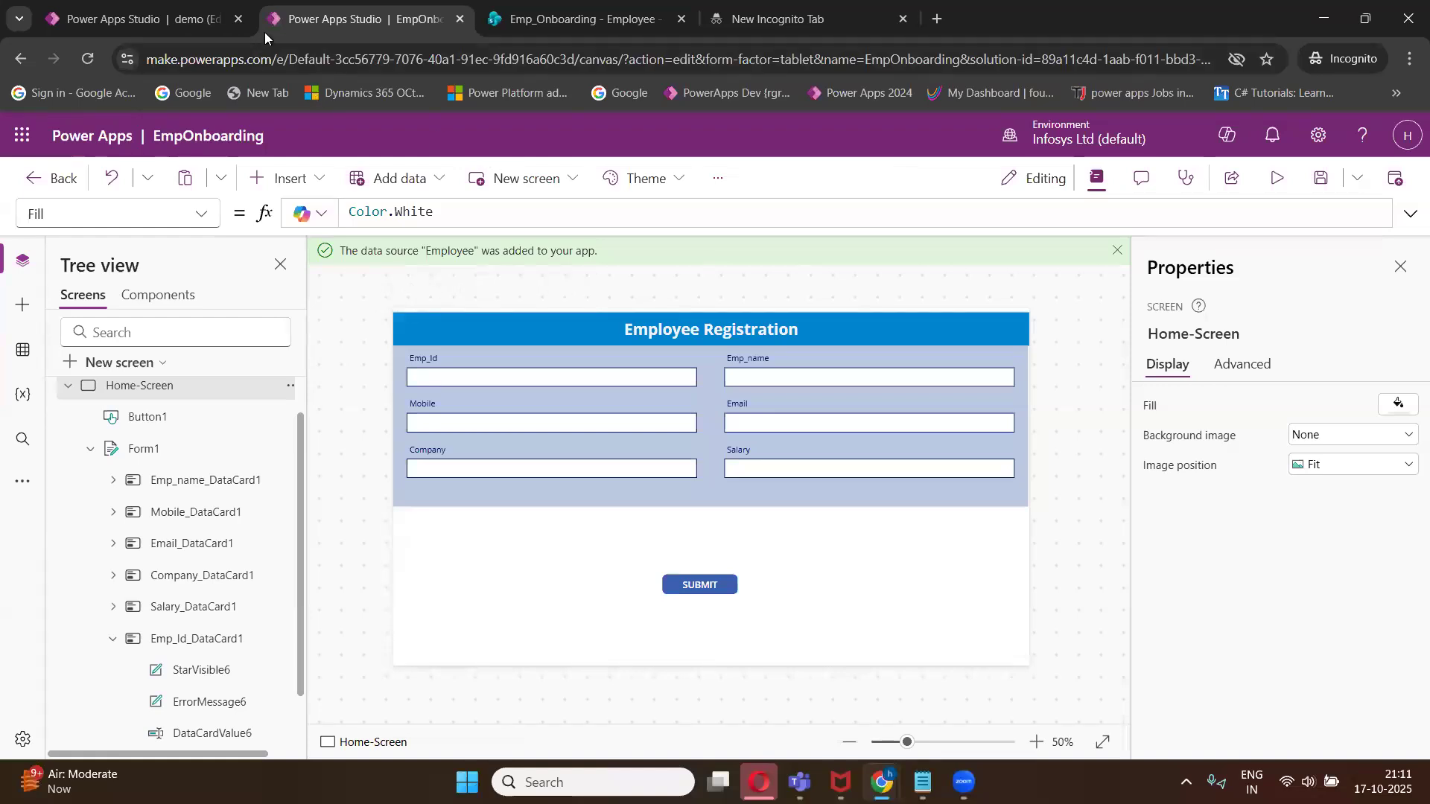
- Preview the app, try the Emp_Id field, and close the preview
{"action": "left_click", "coordinate": [1277, 178]}
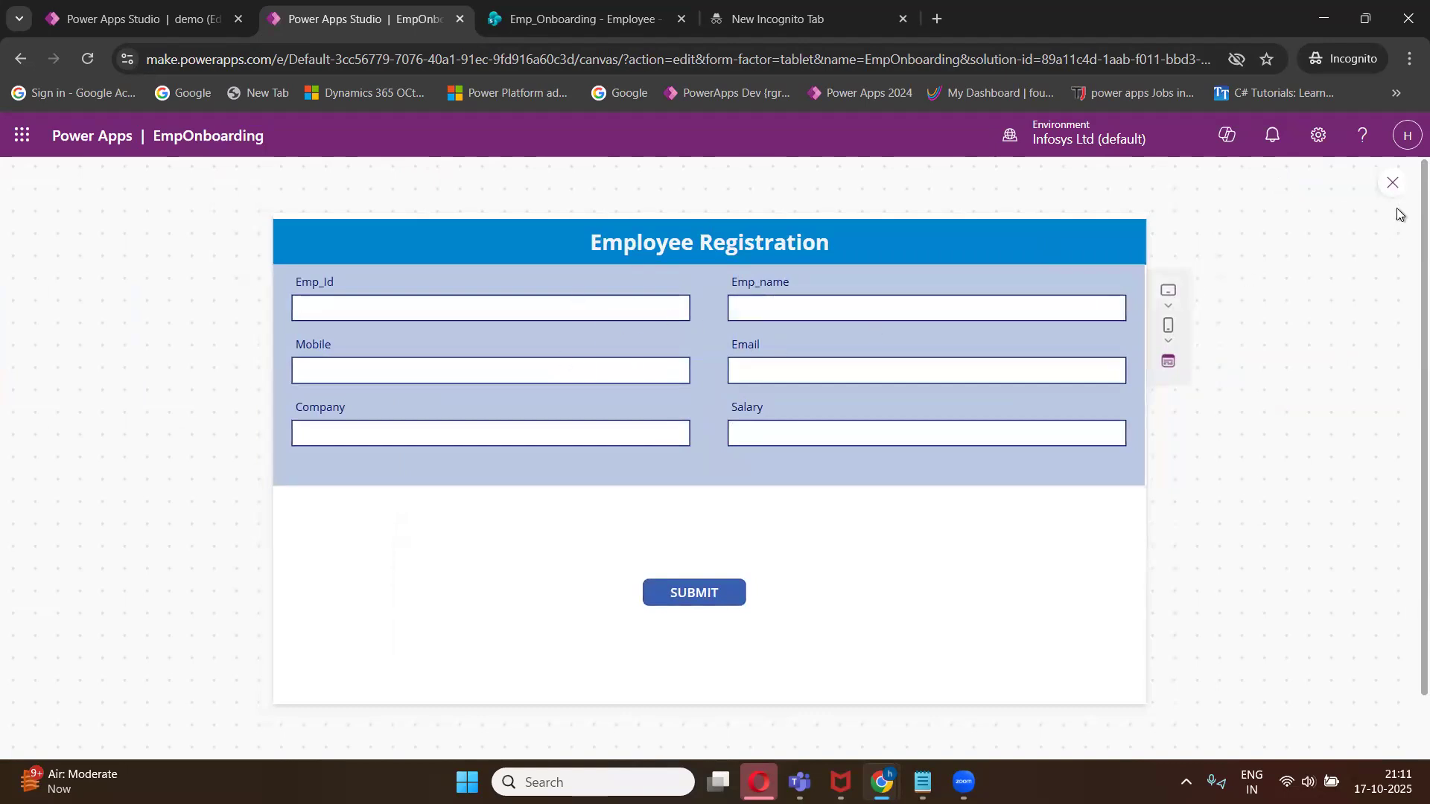
{"action": "left_click", "coordinate": [485, 316]}
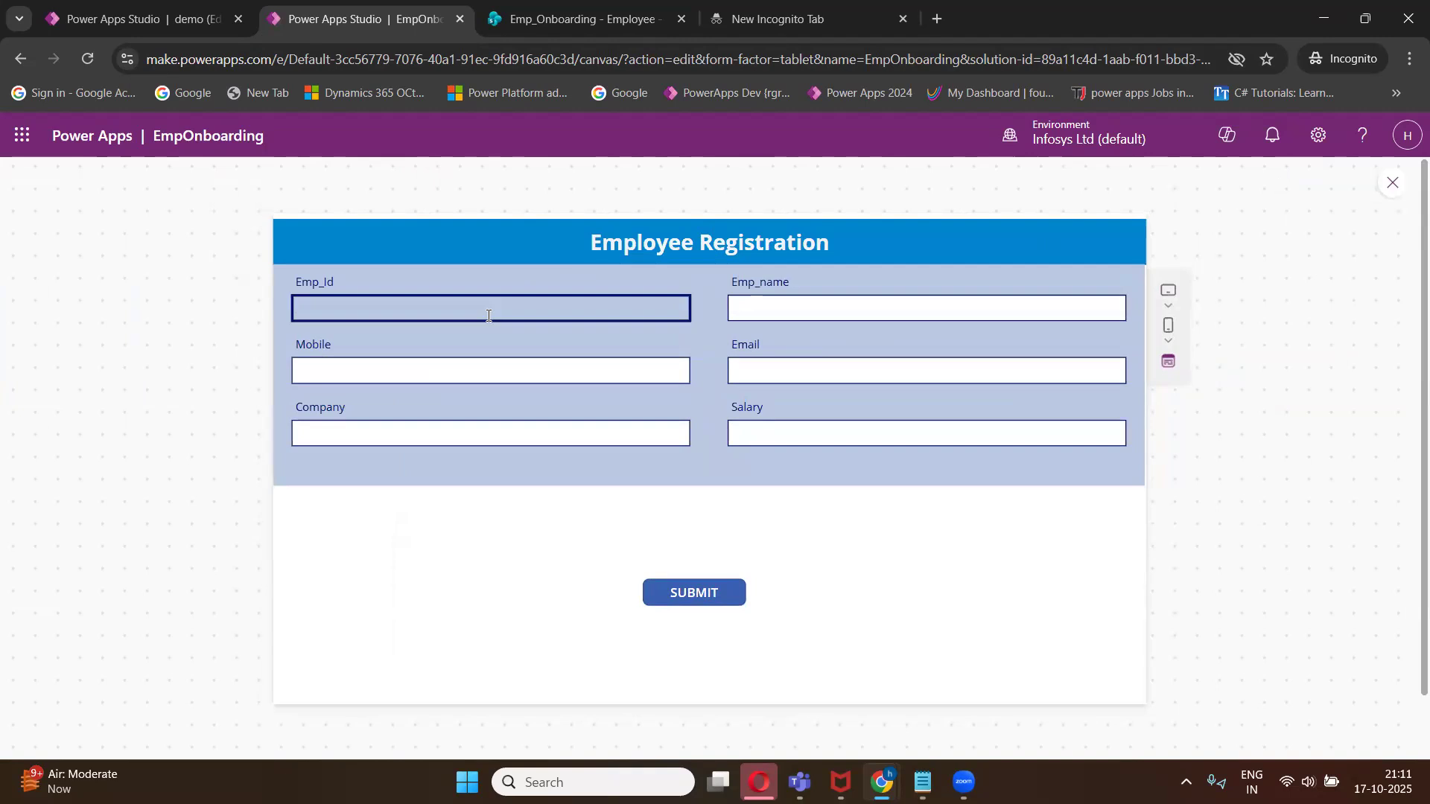
{"action": "left_click", "coordinate": [1393, 183]}
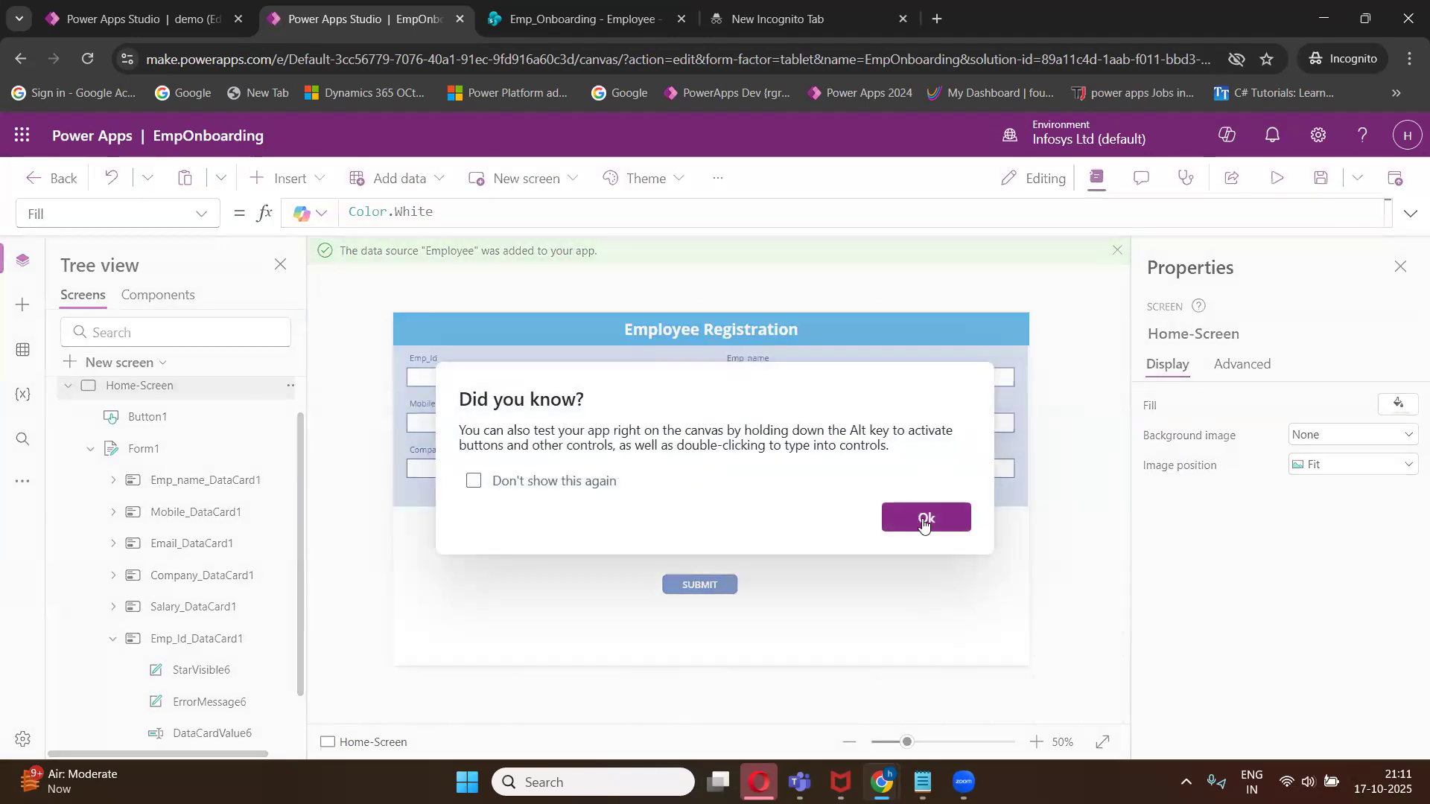
- Set the SUBMIT button's OnSelect formula to SubmitForm(Form1)
{"action": "left_click", "coordinate": [924, 522]}
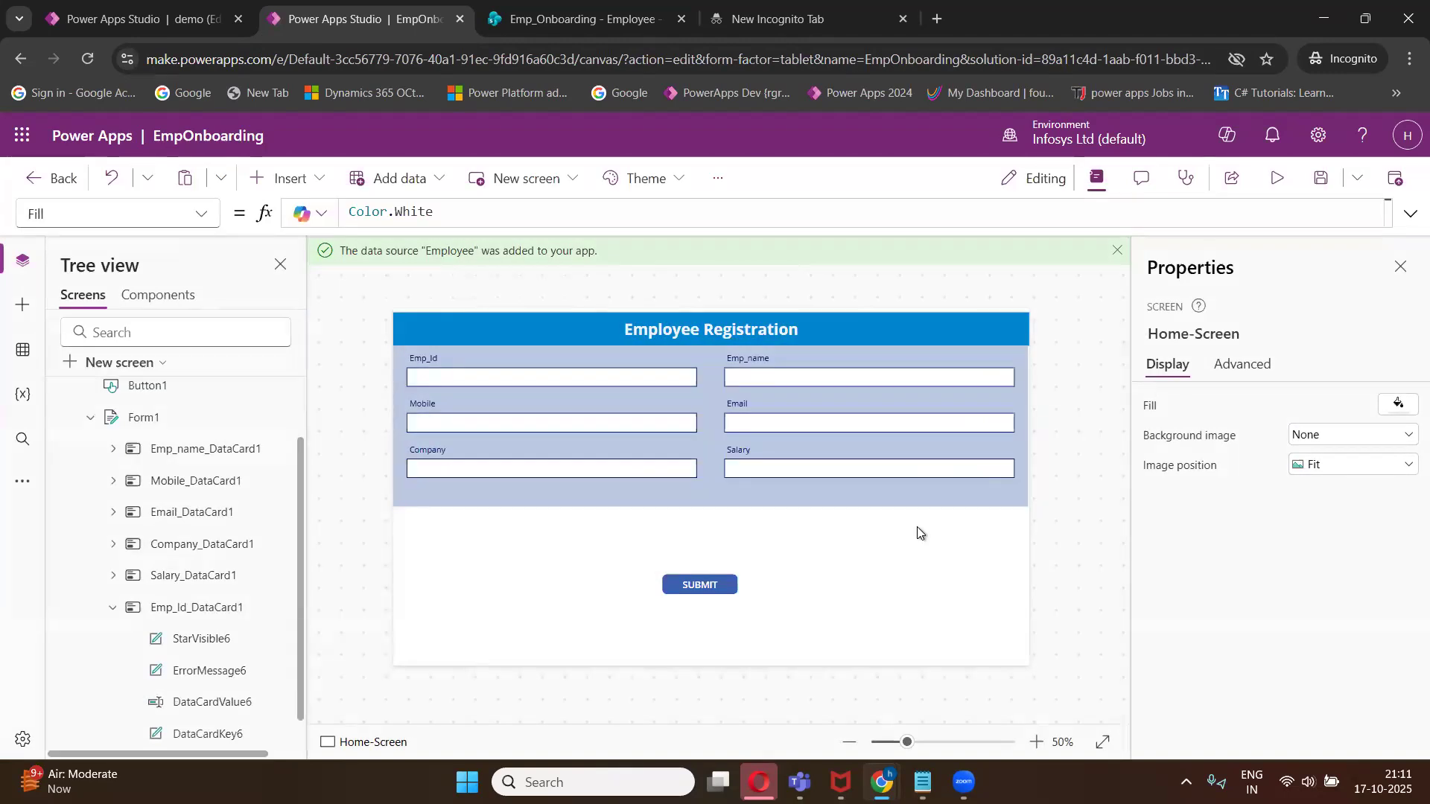
{"action": "left_click", "coordinate": [698, 585]}
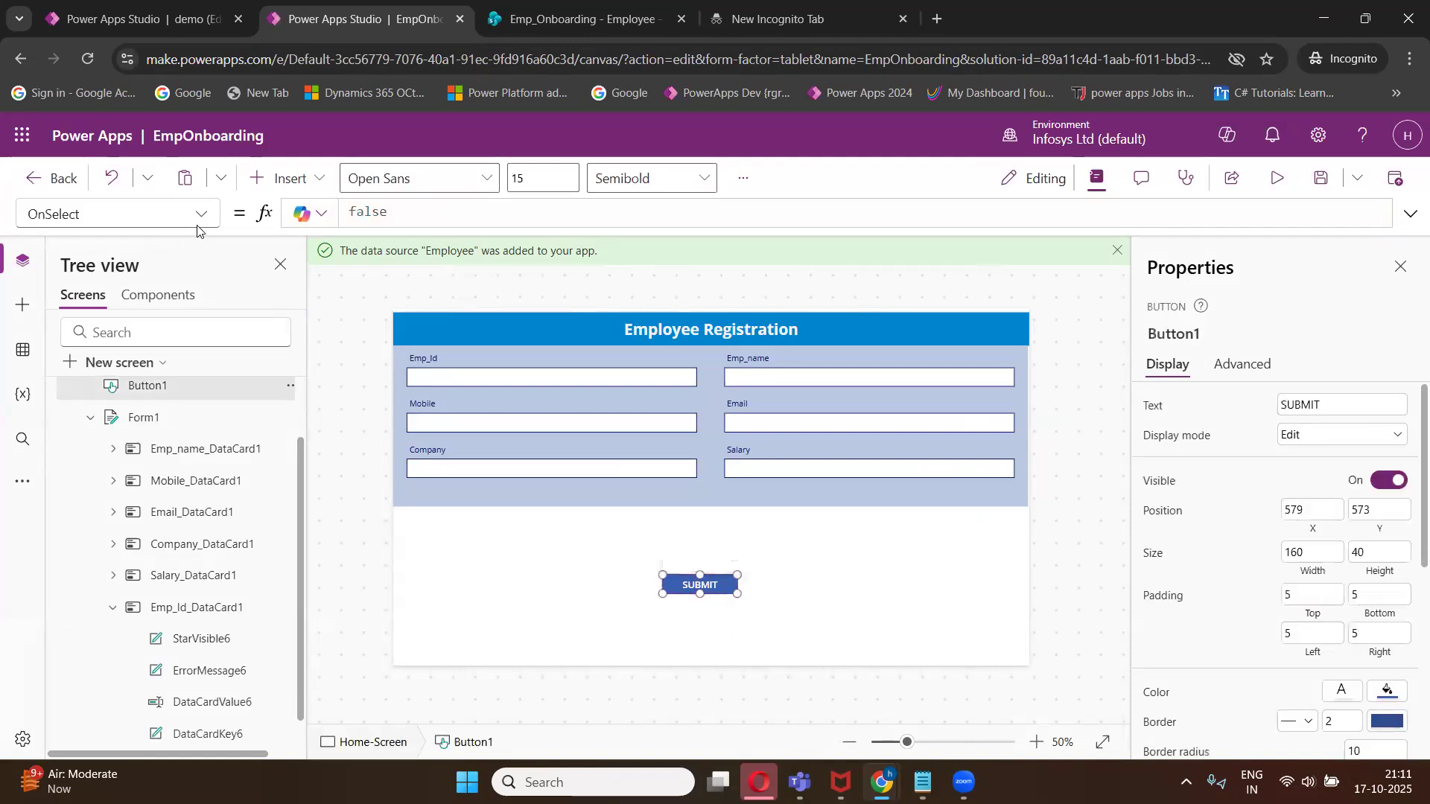
{"action": "left_click", "coordinate": [398, 215]}
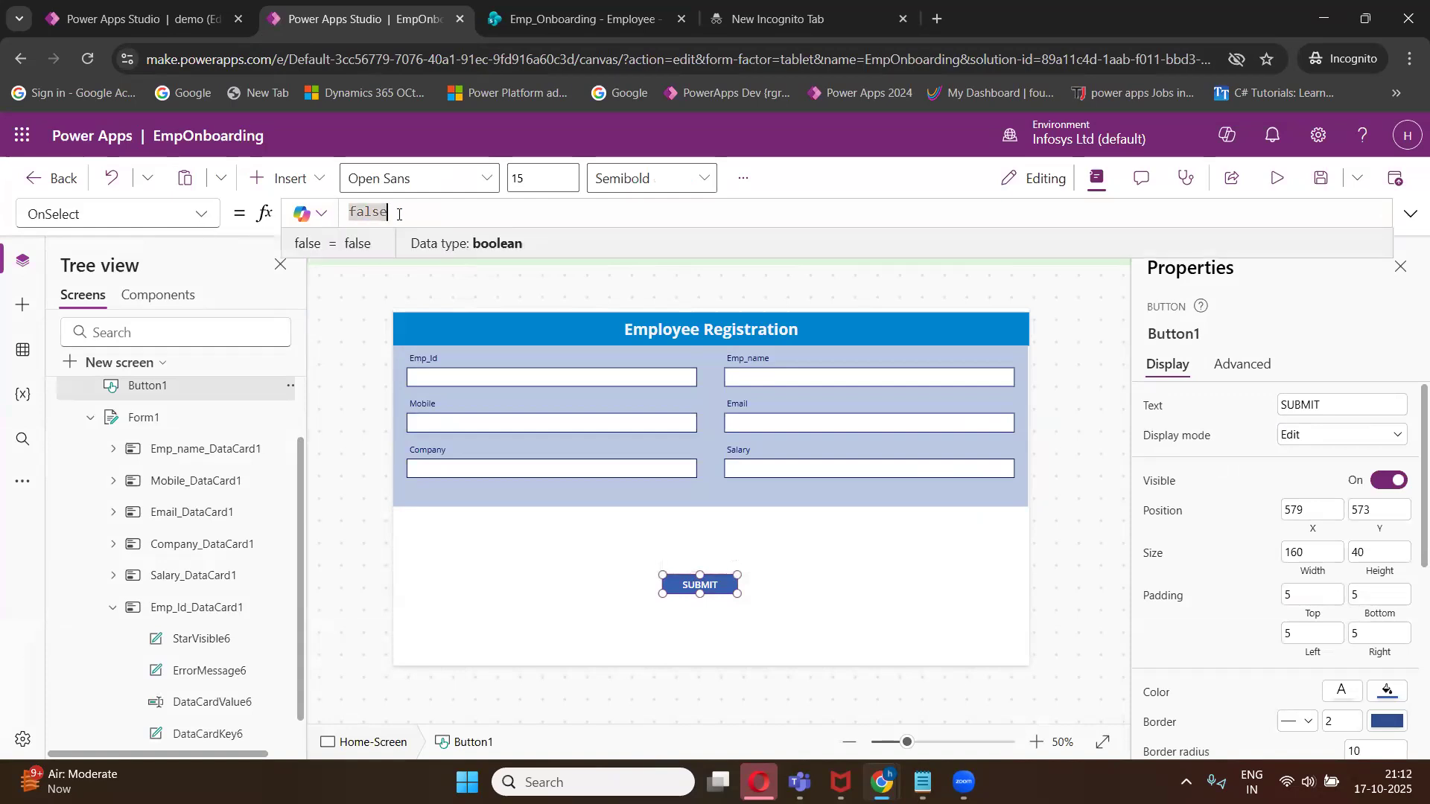
{"action": "key", "text": "BackSpace"}
{"action": "key", "text": "BackSpace"}
{"action": "key", "text": "BackSpace"}
{"action": "key", "text": "BackSpace"}
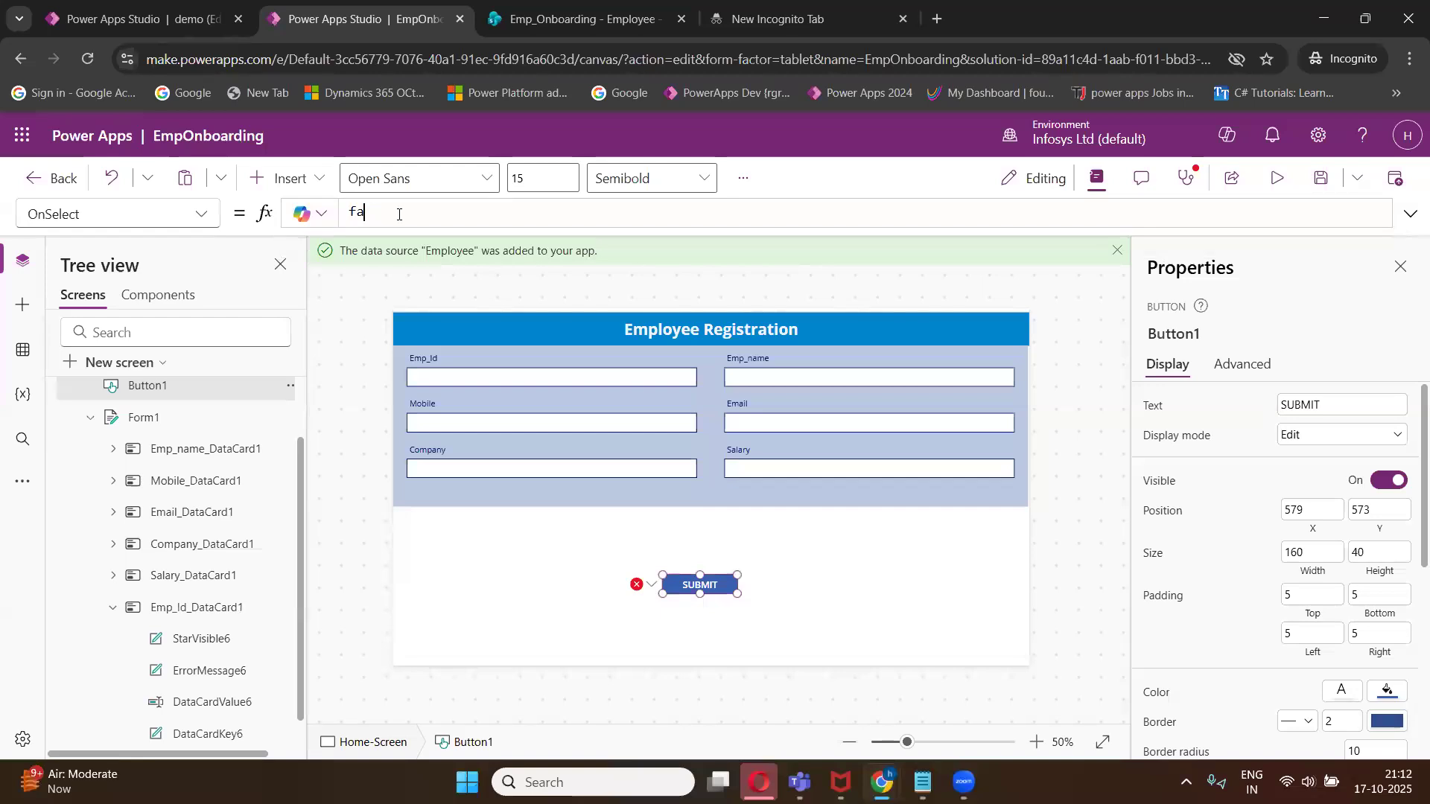
{"action": "key", "text": "BackSpace"}
{"action": "left_click", "coordinate": [144, 418]}
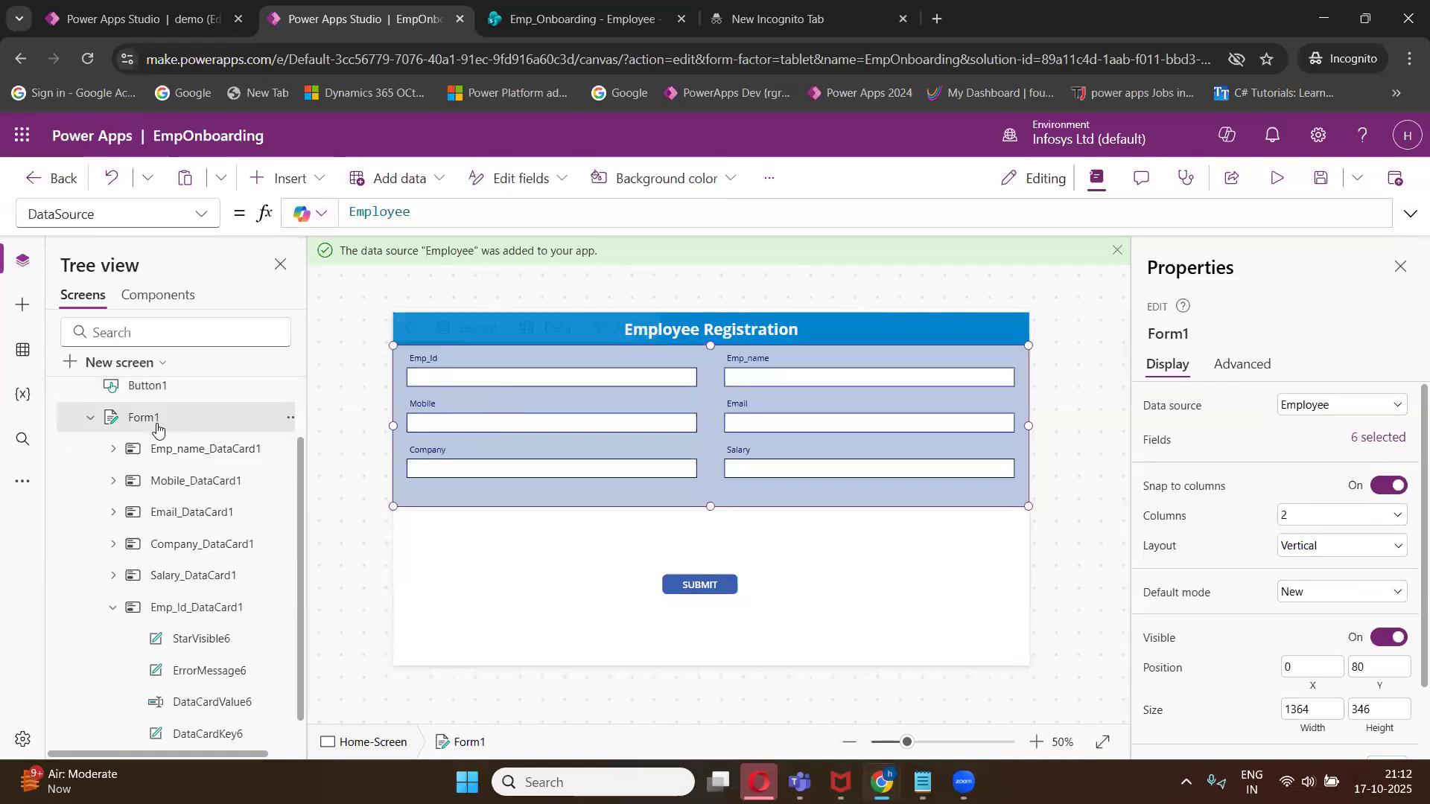
{"action": "left_click", "coordinate": [679, 583]}
{"action": "left_click", "coordinate": [389, 222]}
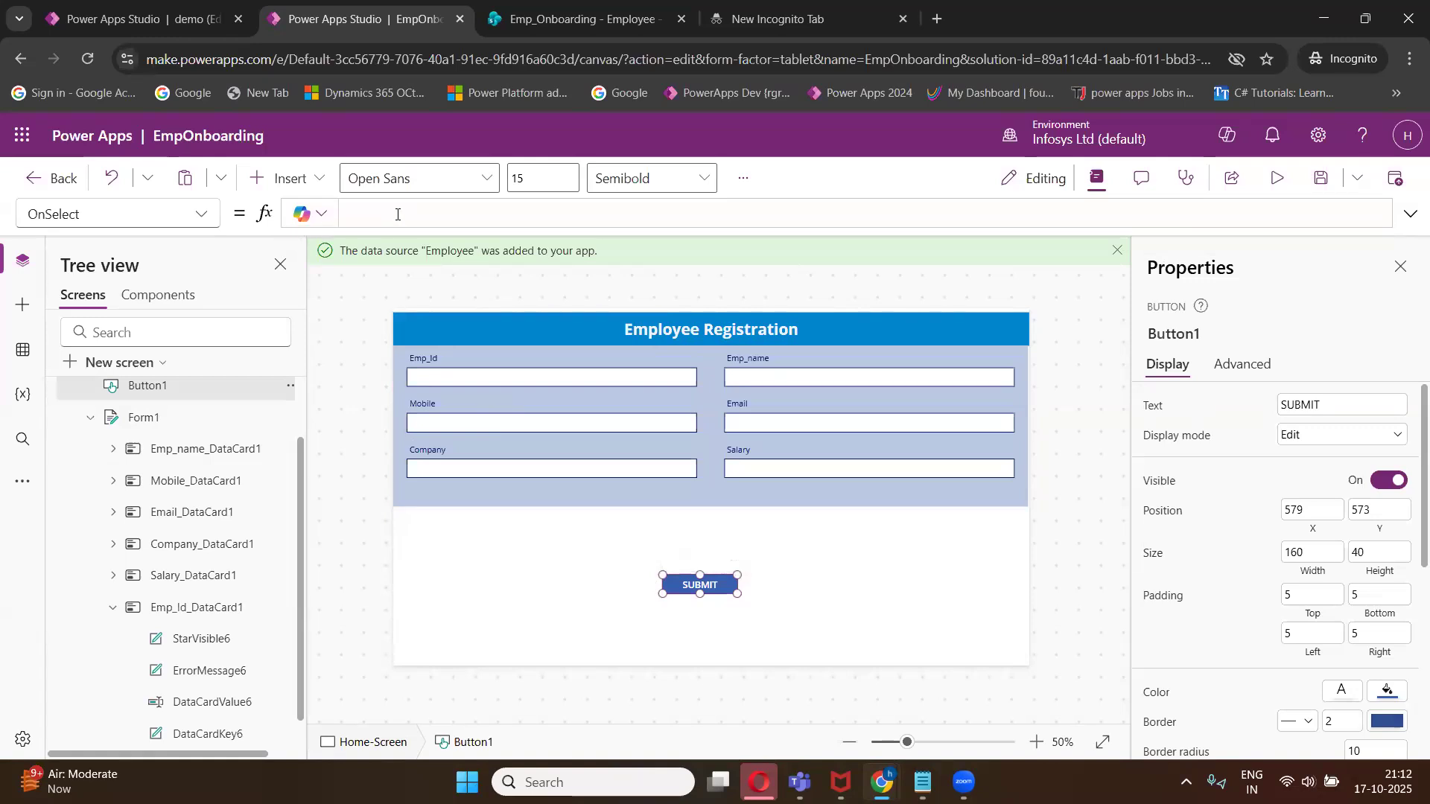
{"action": "type", "text": "SUB"}
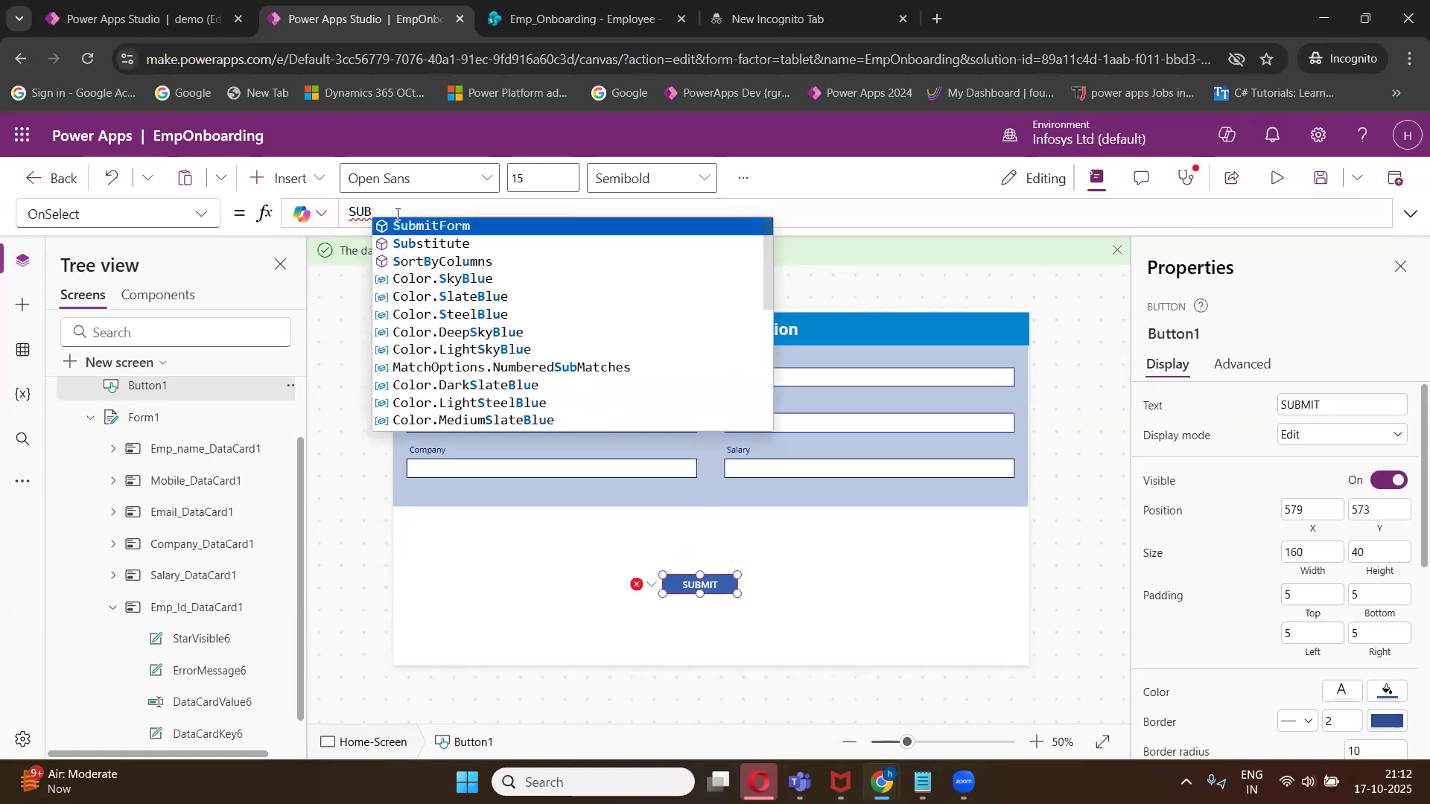
{"action": "left_click", "coordinate": [444, 228]}
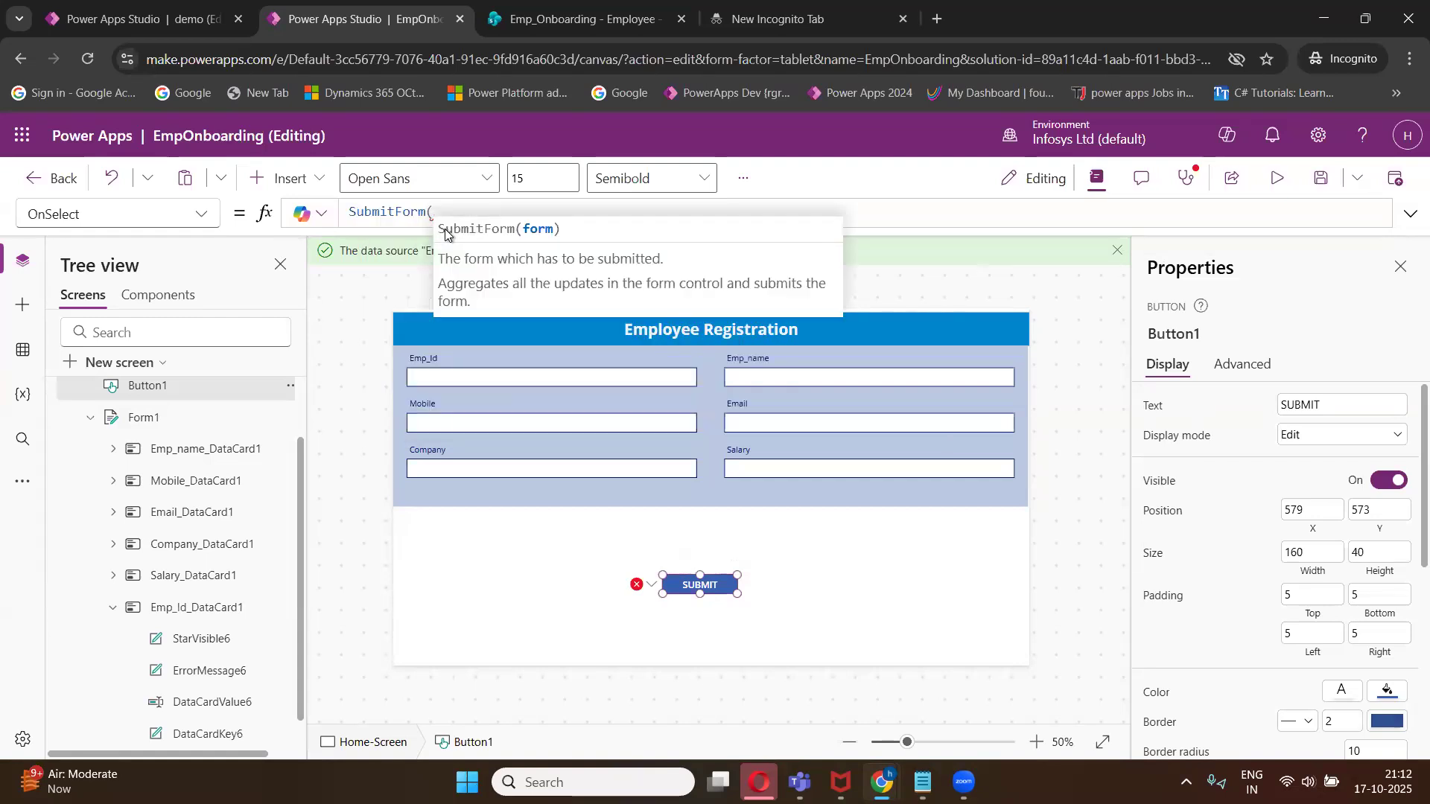
{"action": "type", "text": "FORM"}
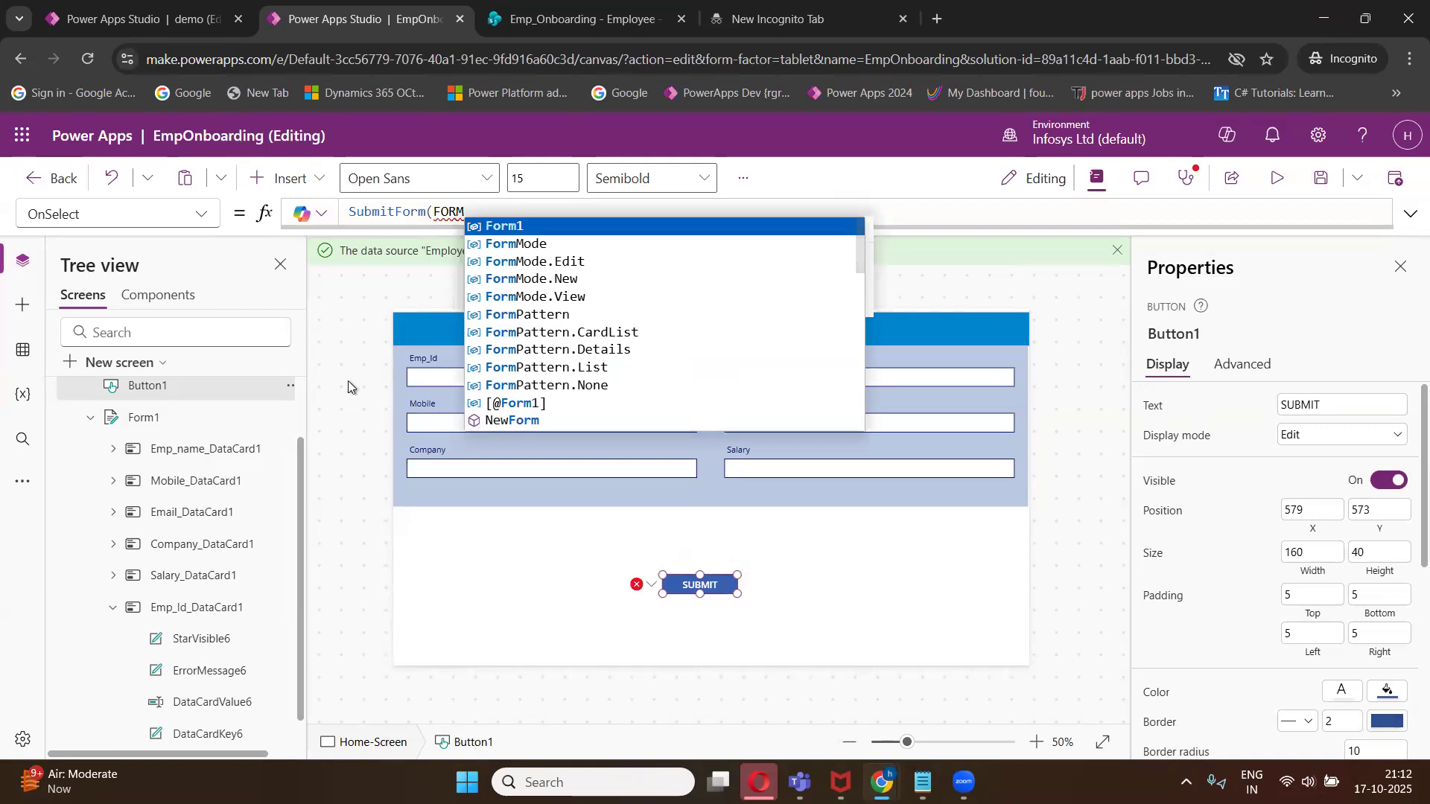
{"action": "left_click", "coordinate": [511, 227]}
{"action": "type", "text": ")"}
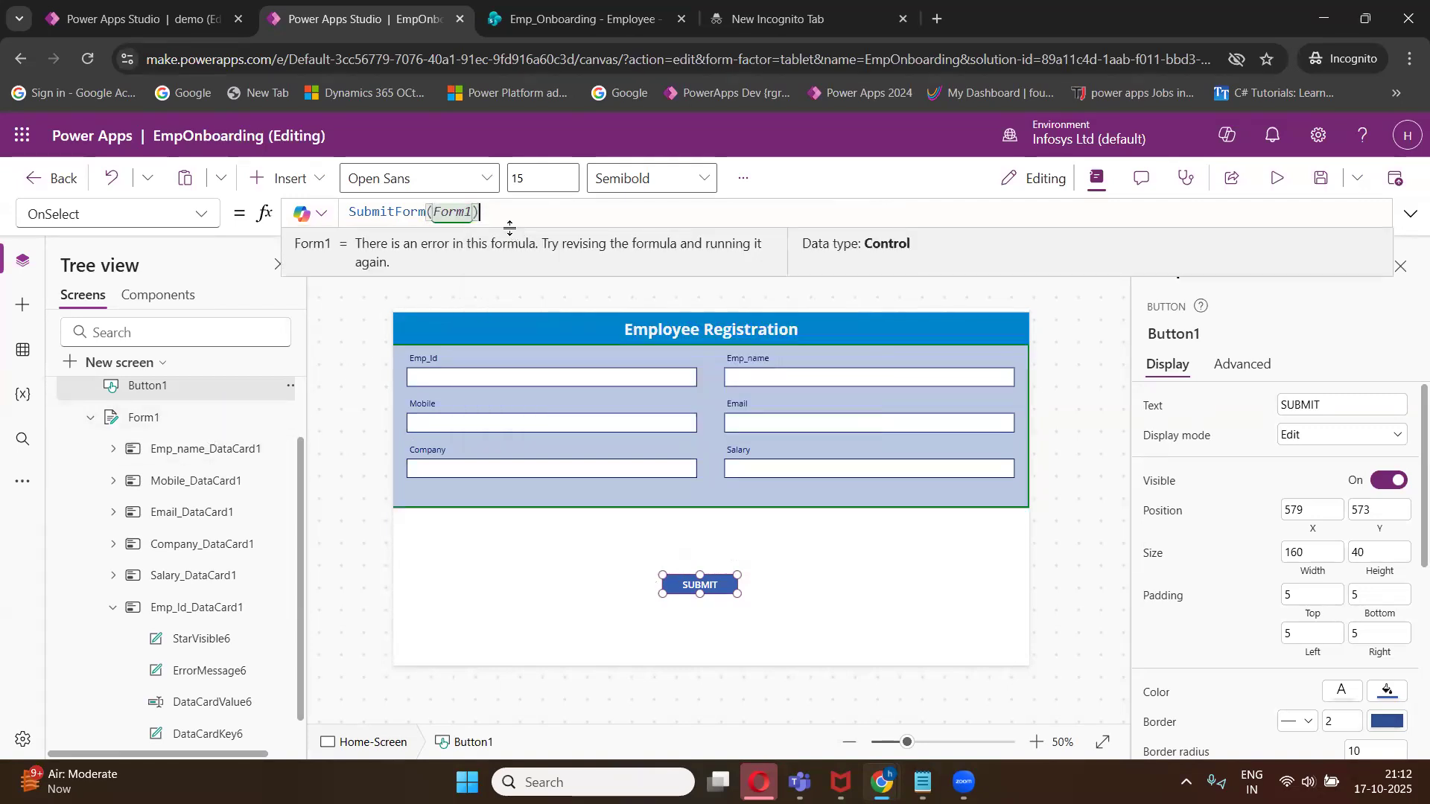
{"action": "left_click", "coordinate": [694, 588]}
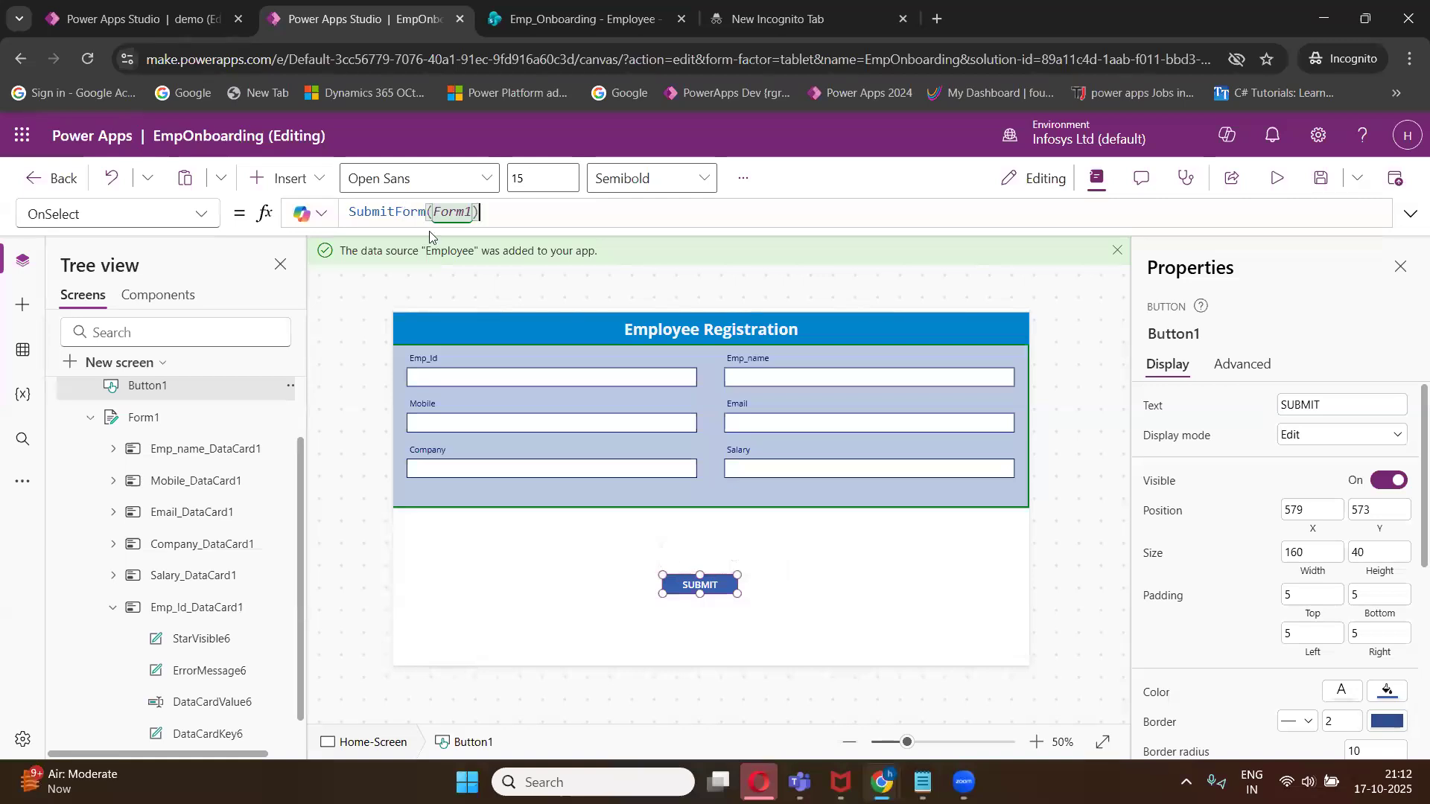
- Add a new screen based on the Success template
{"action": "left_click", "coordinate": [177, 425]}
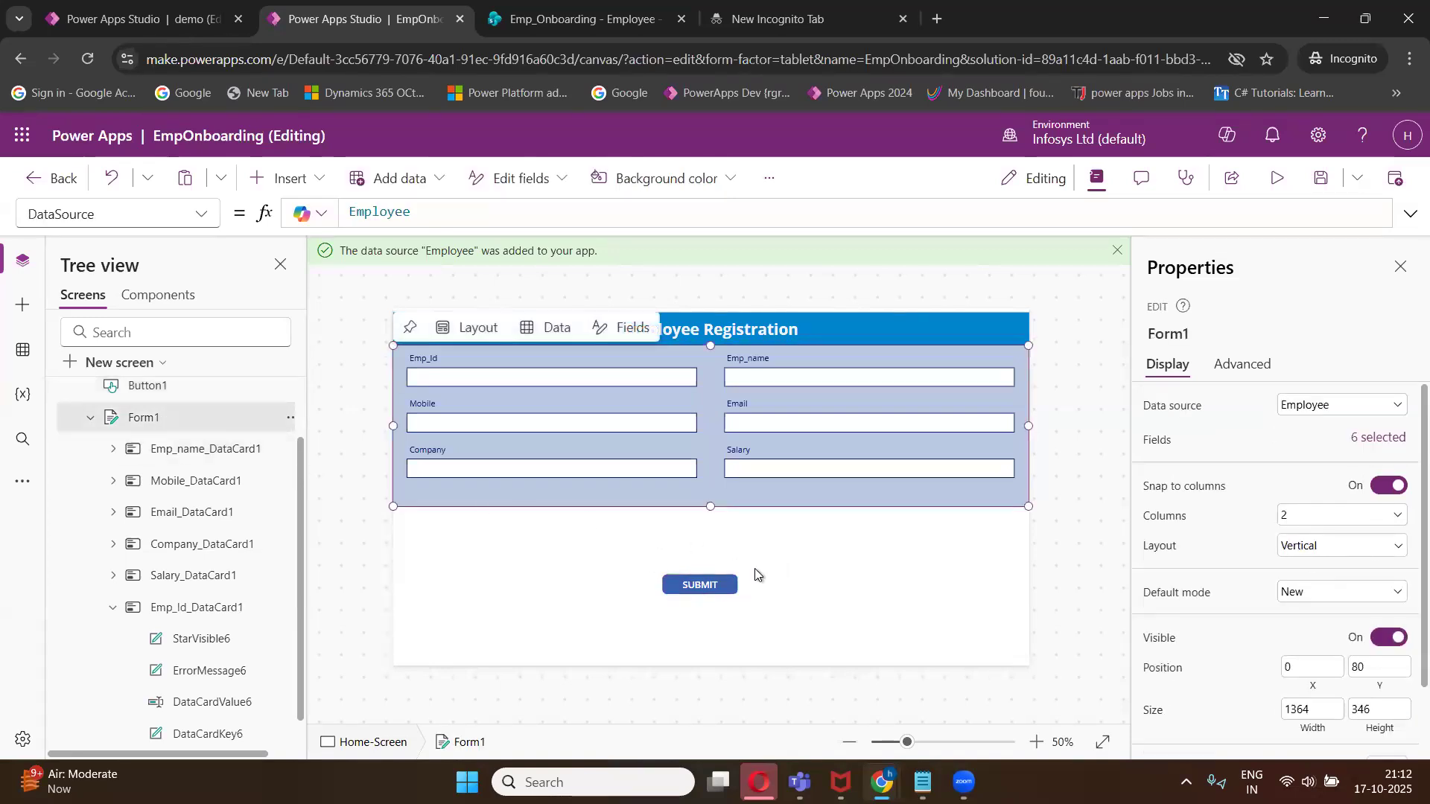
{"action": "left_click", "coordinate": [706, 586]}
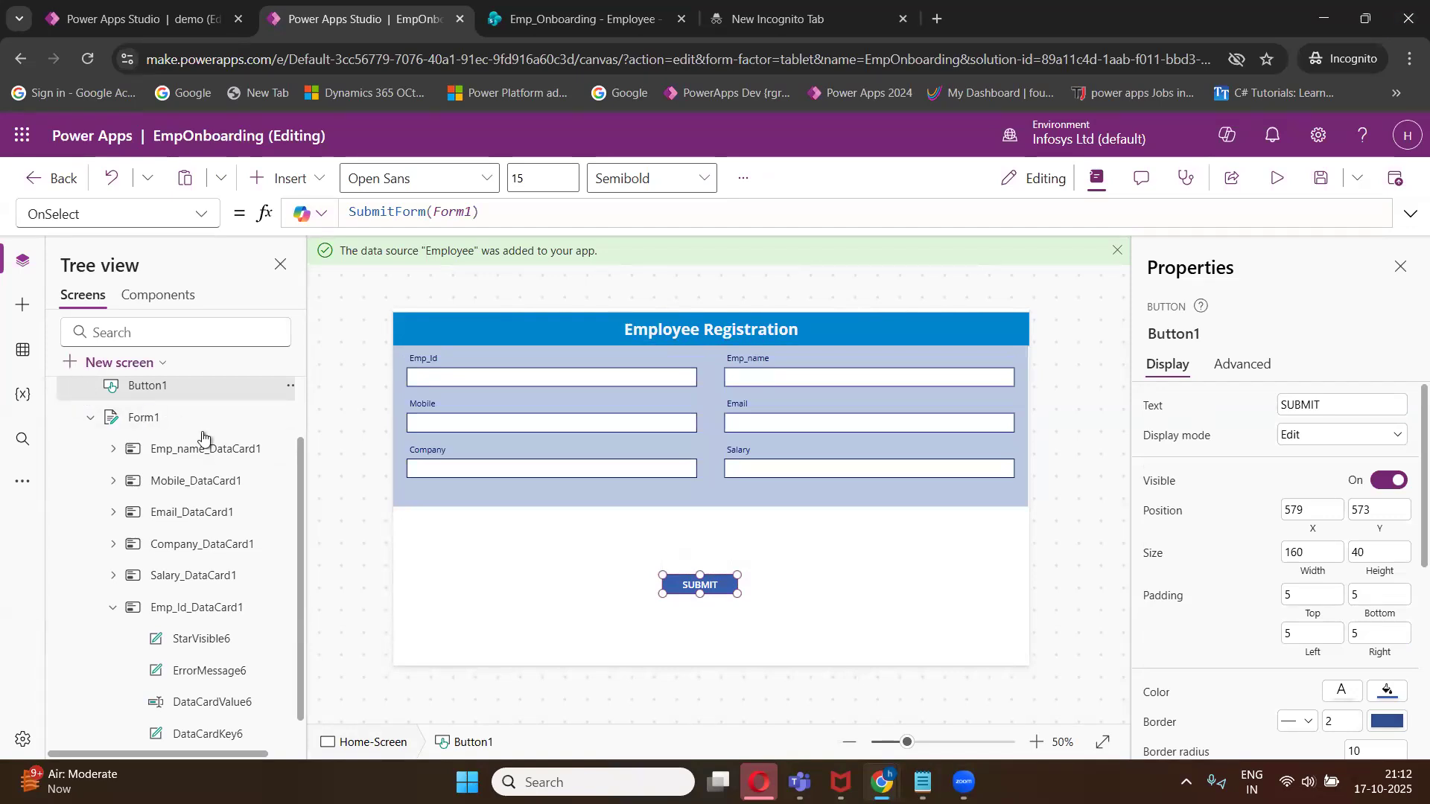
{"action": "scroll", "coordinate": [291, 461], "scroll_direction": "up", "scroll_amount": 2}
{"action": "left_click", "coordinate": [69, 430]}
{"action": "left_click", "coordinate": [68, 432]}
{"action": "left_click", "coordinate": [68, 432]}
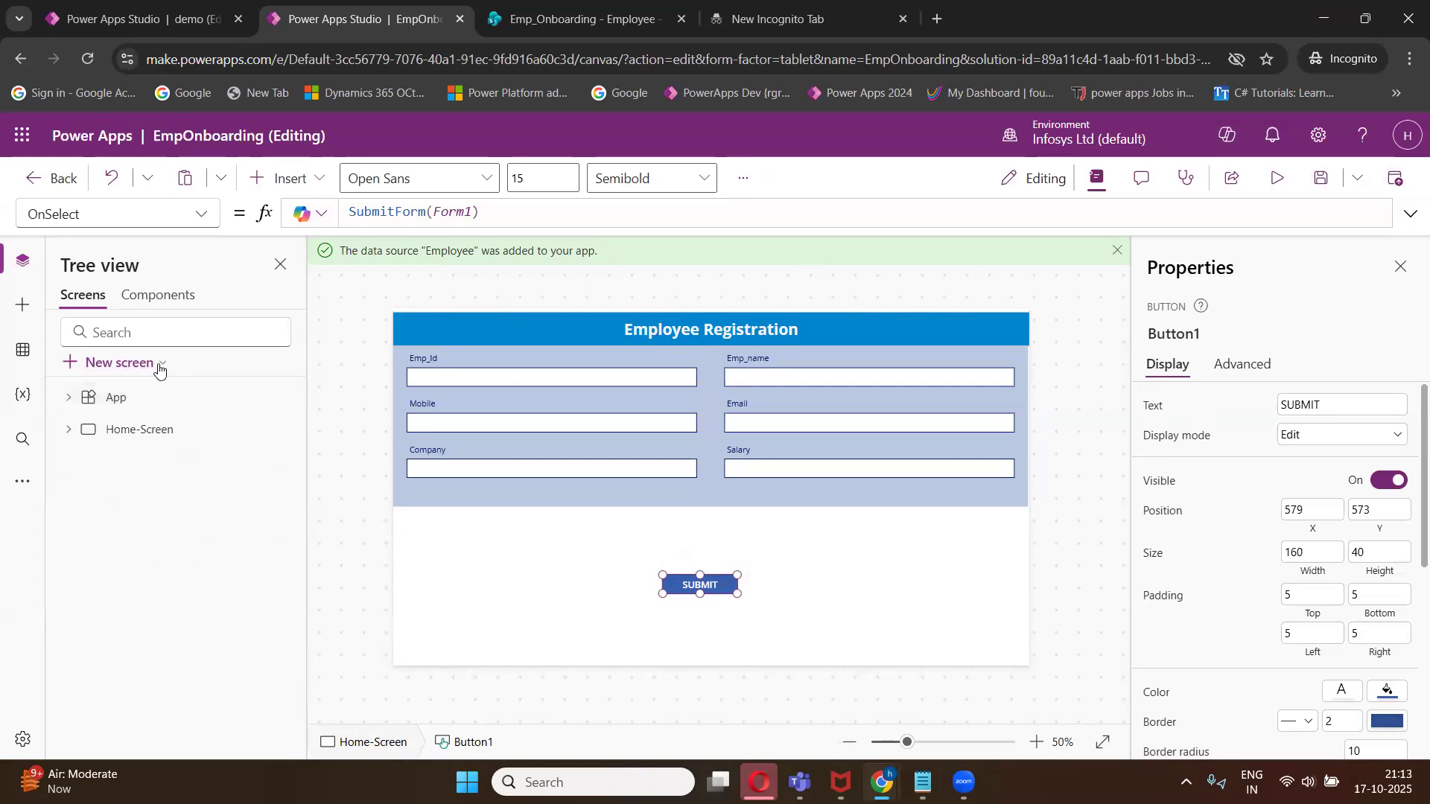
{"action": "left_click", "coordinate": [158, 368]}
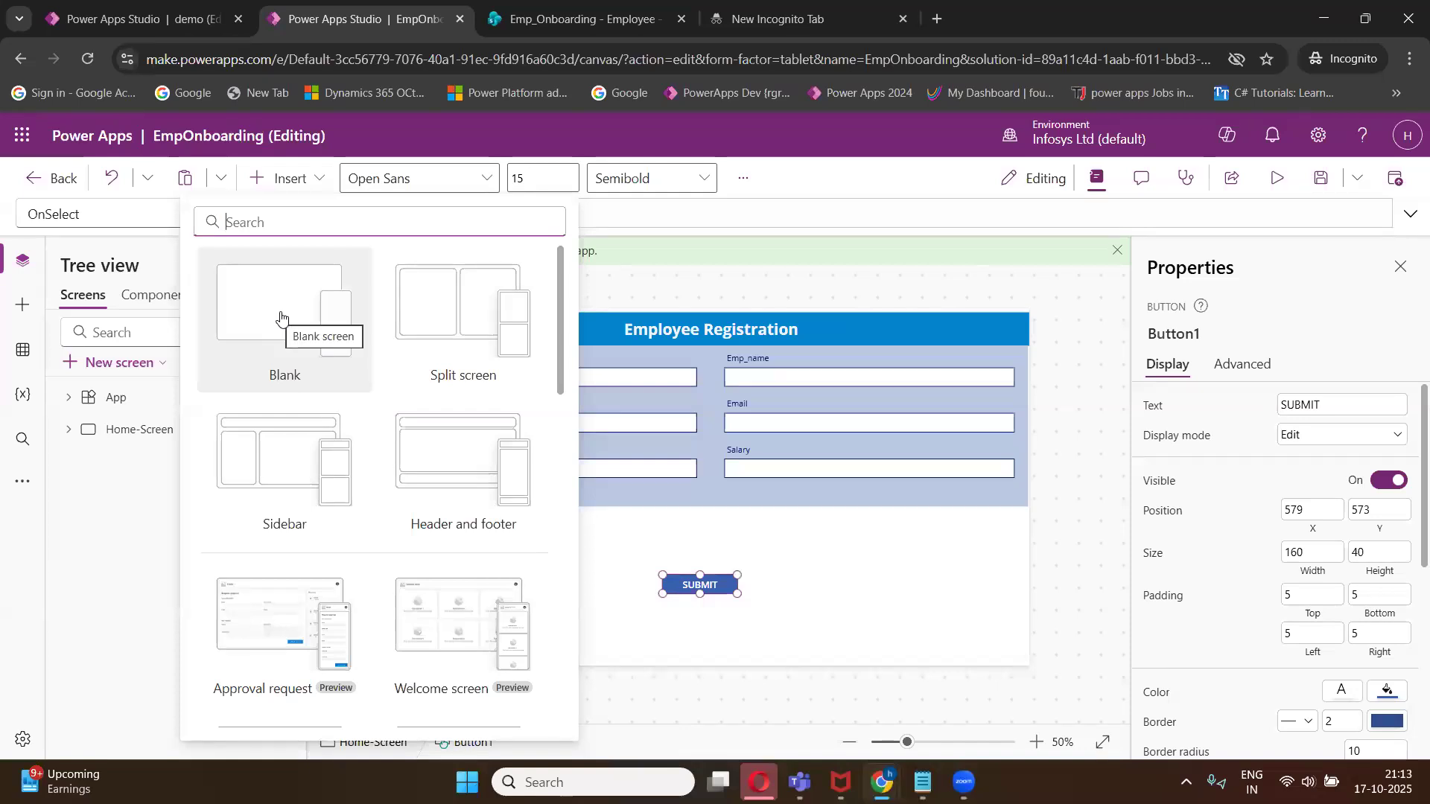
{"action": "scroll", "coordinate": [320, 466], "scroll_direction": "down", "scroll_amount": 10}
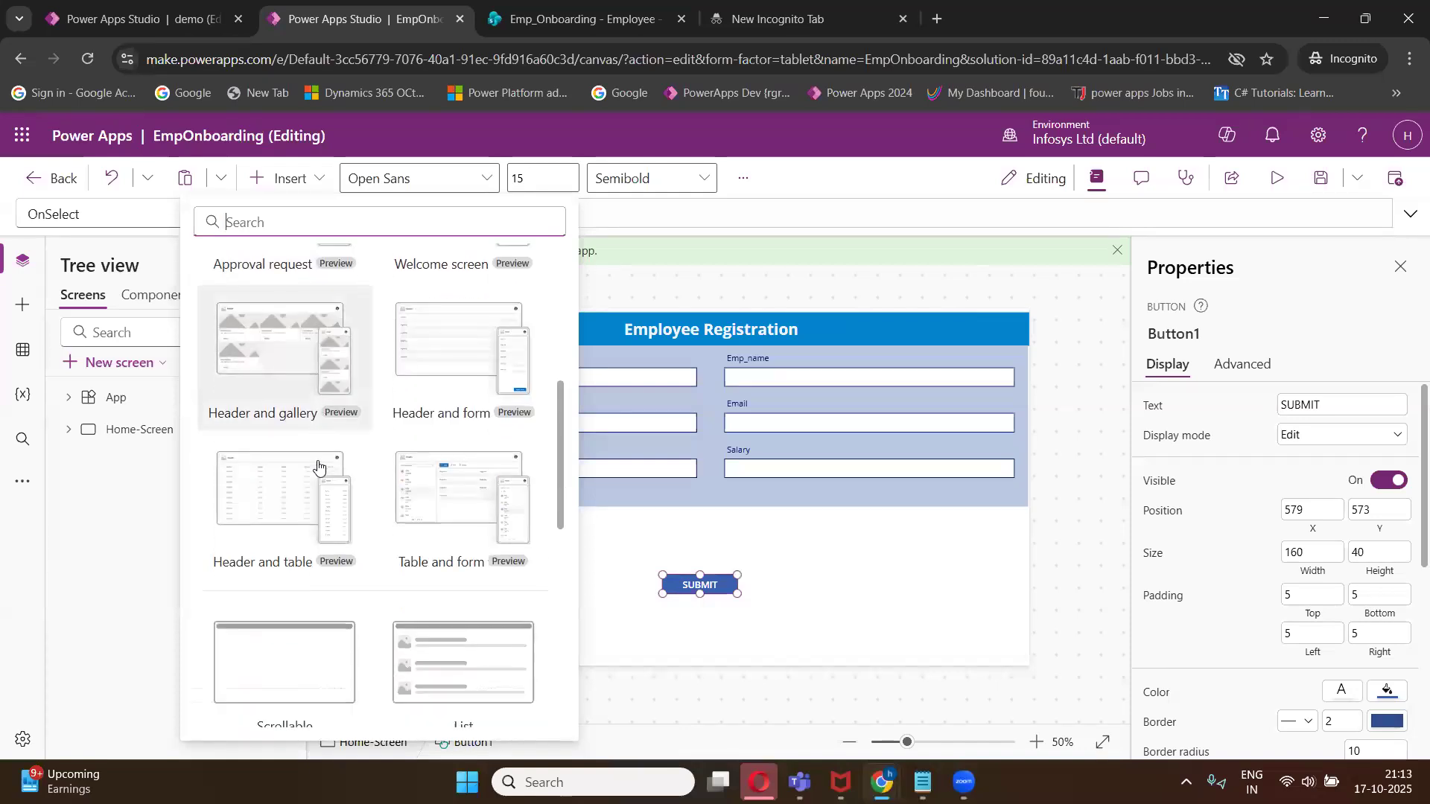
{"action": "scroll", "coordinate": [318, 470], "scroll_direction": "up", "scroll_amount": 2}
{"action": "scroll", "coordinate": [317, 476], "scroll_direction": "down", "scroll_amount": 4}
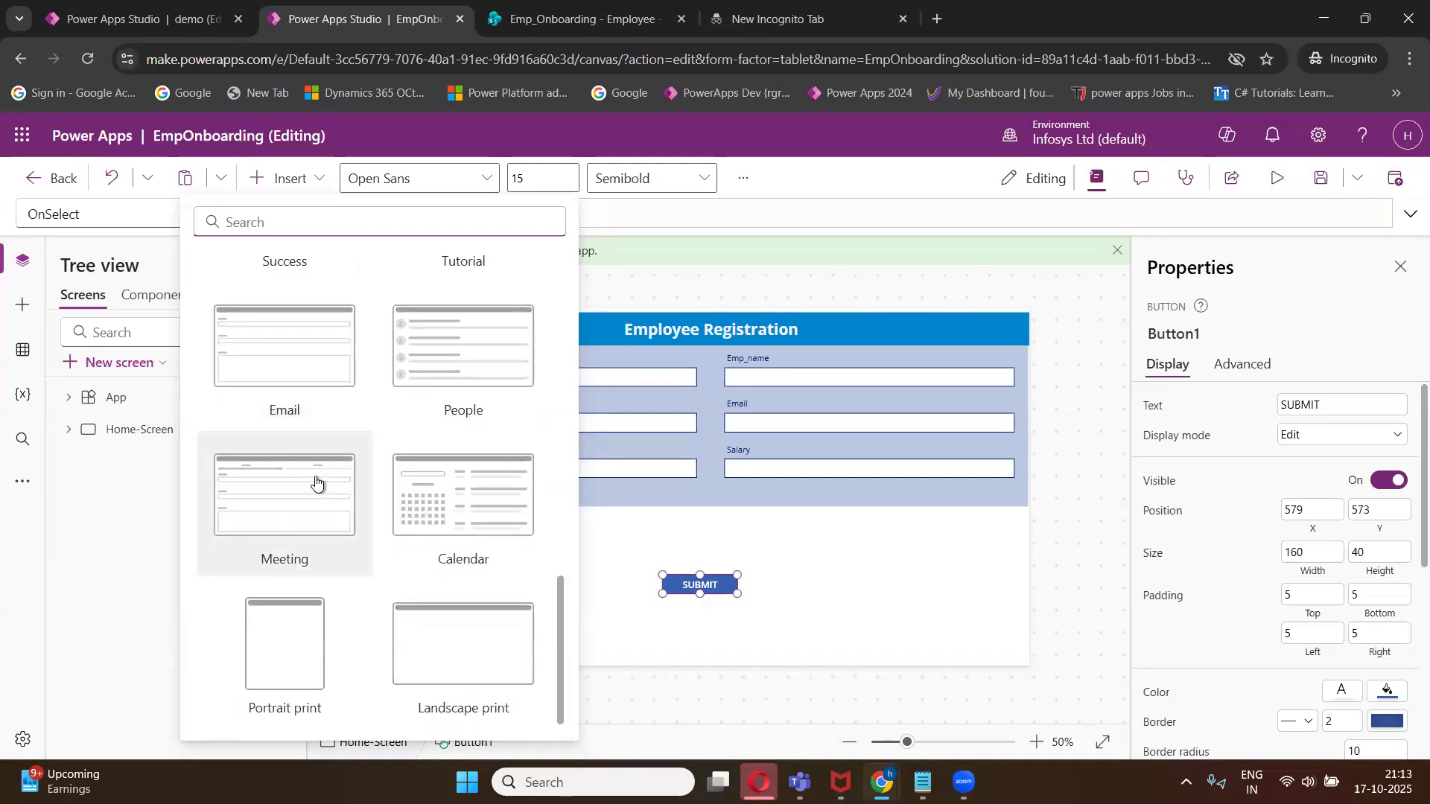
{"action": "scroll", "coordinate": [316, 483], "scroll_direction": "up", "scroll_amount": 2}
{"action": "left_click", "coordinate": [306, 297]}
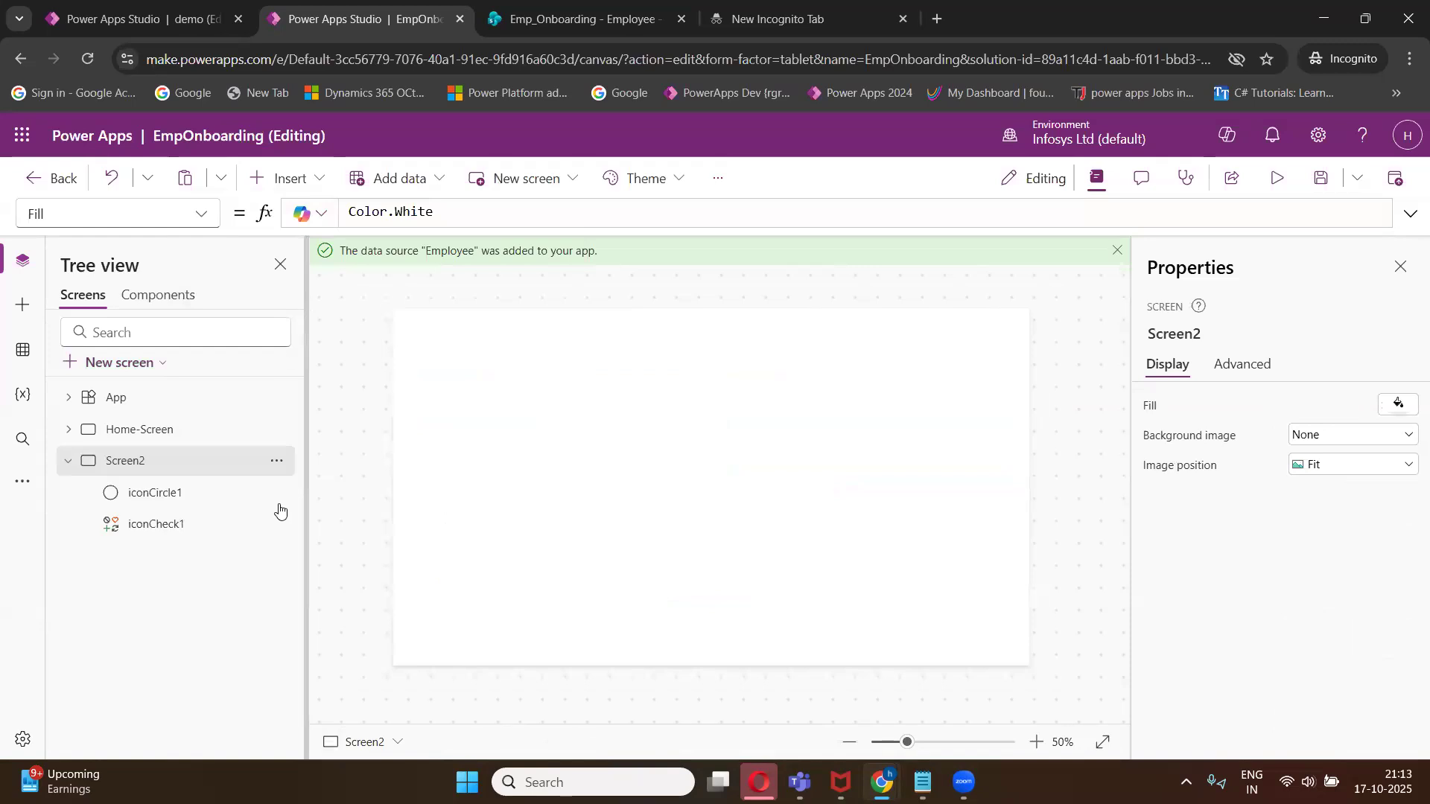
- Rename the new screen to Success_Scren
{"action": "left_click", "coordinate": [276, 463]}
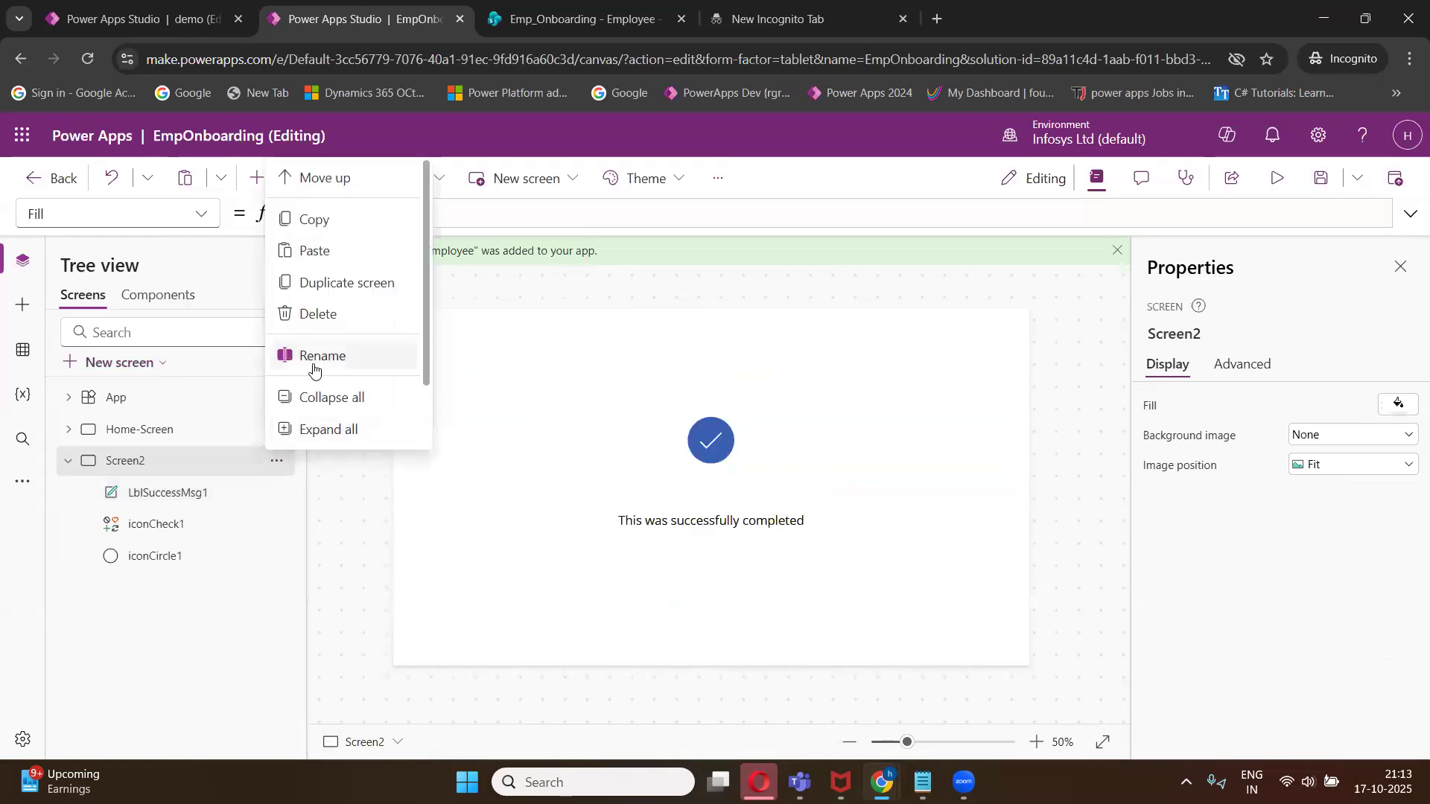
{"action": "left_click", "coordinate": [313, 358]}
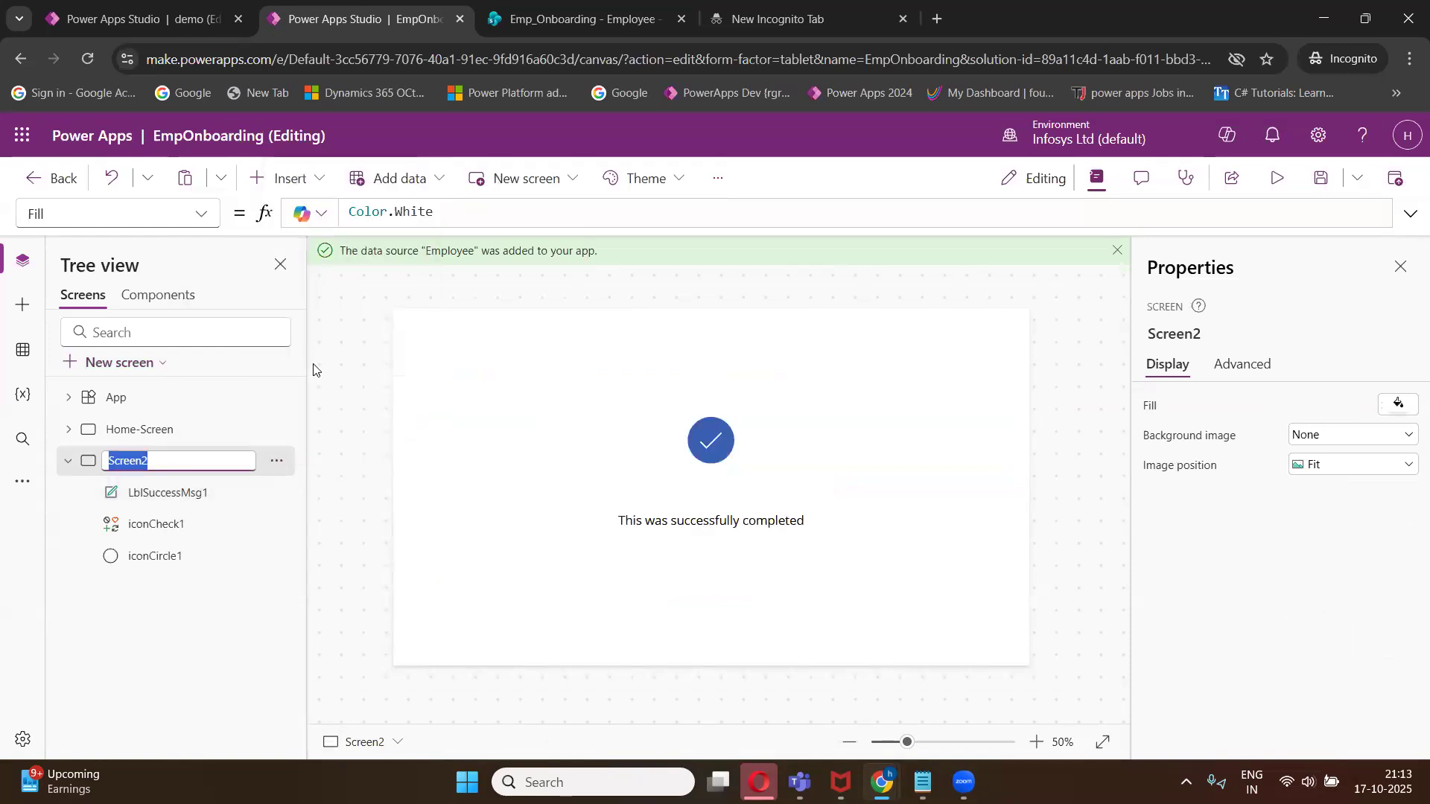
{"action": "type", "text": "sU"}
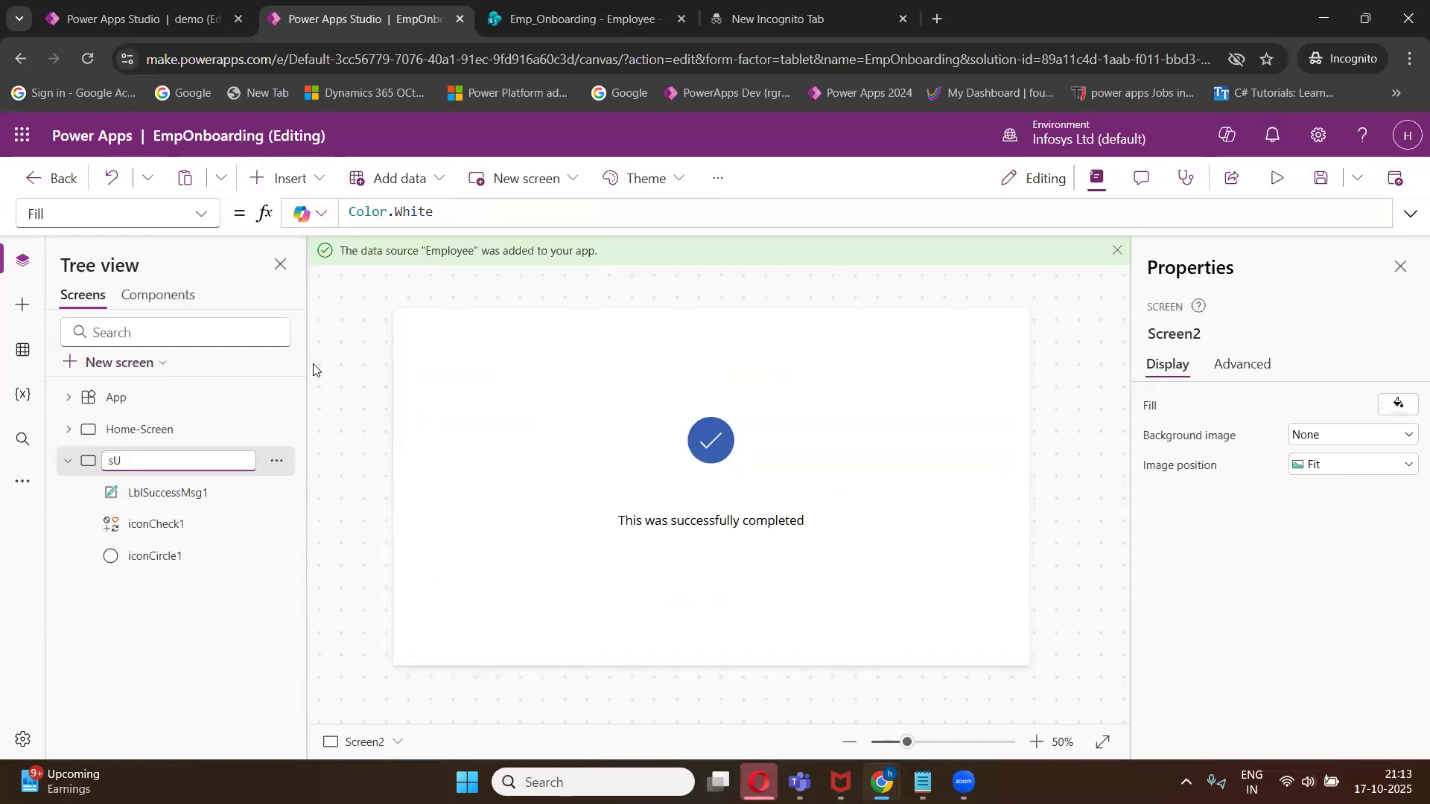
{"action": "type", "text": "CSuccess_Screen"}
{"action": "key", "text": "Return"}
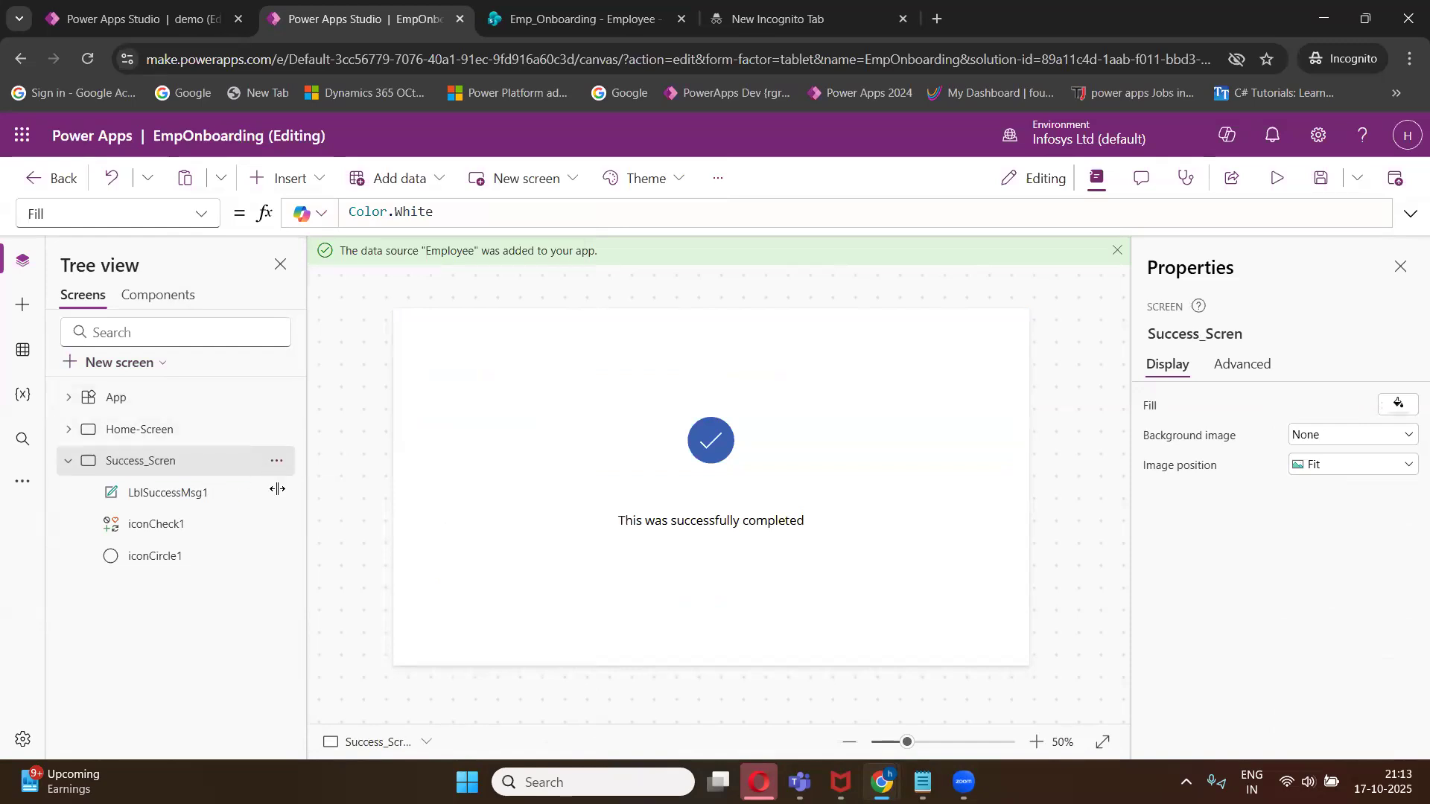
- Replace the success label's text with "Thank you Your submitte"
{"action": "left_click", "coordinate": [701, 519]}
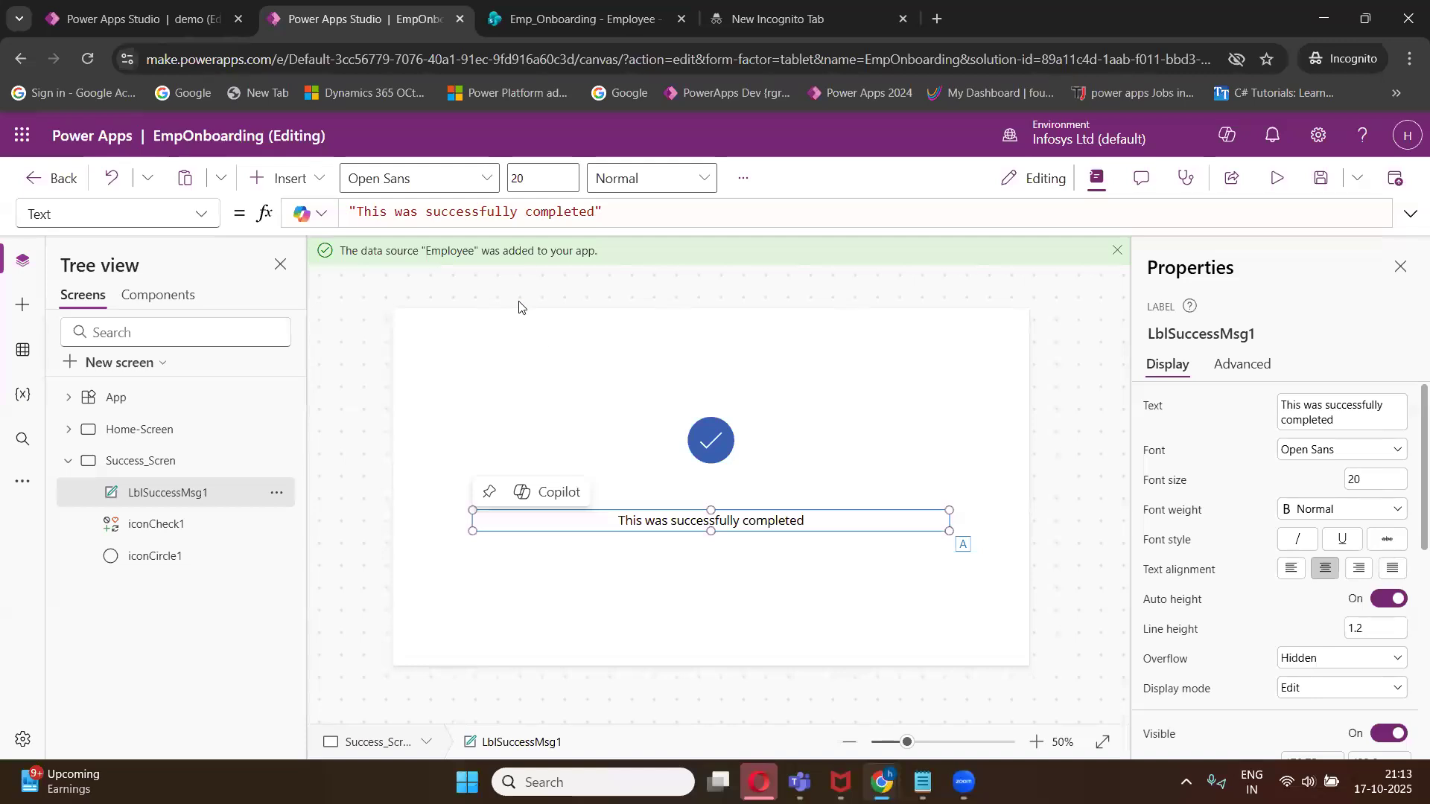
{"action": "left_click", "coordinate": [592, 214]}
{"action": "key", "text": "BackSpace"}
{"action": "key", "text": "BackSpace"}
{"action": "key", "text": "BackSpace"}
{"action": "key", "text": "BackSpace"}
{"action": "key", "text": "BackSpace"}
{"action": "key", "text": "BackSpace"}
{"action": "key", "text": "BackSpace"}
{"action": "key", "text": "BackSpace"}
{"action": "key", "text": "BackSpace"}
{"action": "key", "text": "BackSpace"}
{"action": "key", "text": "BackSpace"}
{"action": "key", "text": "BackSpace"}
{"action": "key", "text": "BackSpace"}
{"action": "key", "text": "BackSpace"}
{"action": "key", "text": "BackSpace"}
{"action": "key", "text": "BackSpace"}
{"action": "key", "text": "BackSpace"}
{"action": "key", "text": "BackSpace"}
{"action": "key", "text": "BackSpace"}
{"action": "key", "text": "BackSpace"}
{"action": "key", "text": "BackSpace"}
{"action": "key", "text": "BackSpace"}
{"action": "key", "text": "BackSpace"}
{"action": "key", "text": "BackSpace"}
{"action": "key", "text": "BackSpace"}
{"action": "key", "text": "BackSpace"}
{"action": "key", "text": "BackSpace"}
{"action": "key", "text": "BackSpace"}
{"action": "key", "text": "BackSpace"}
{"action": "key", "text": "BackSpace"}
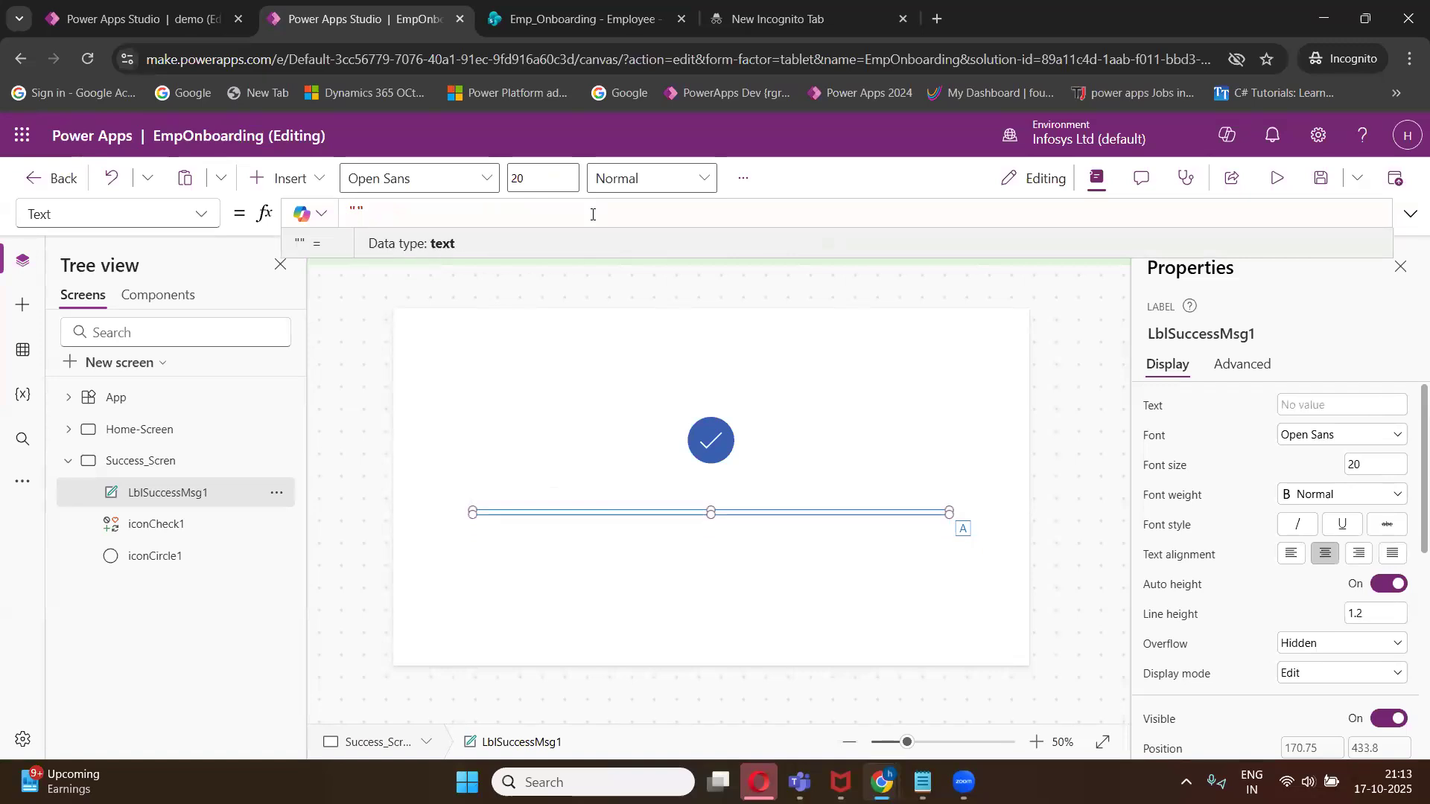
{"action": "type", "text": "Thank you Your submitte"}
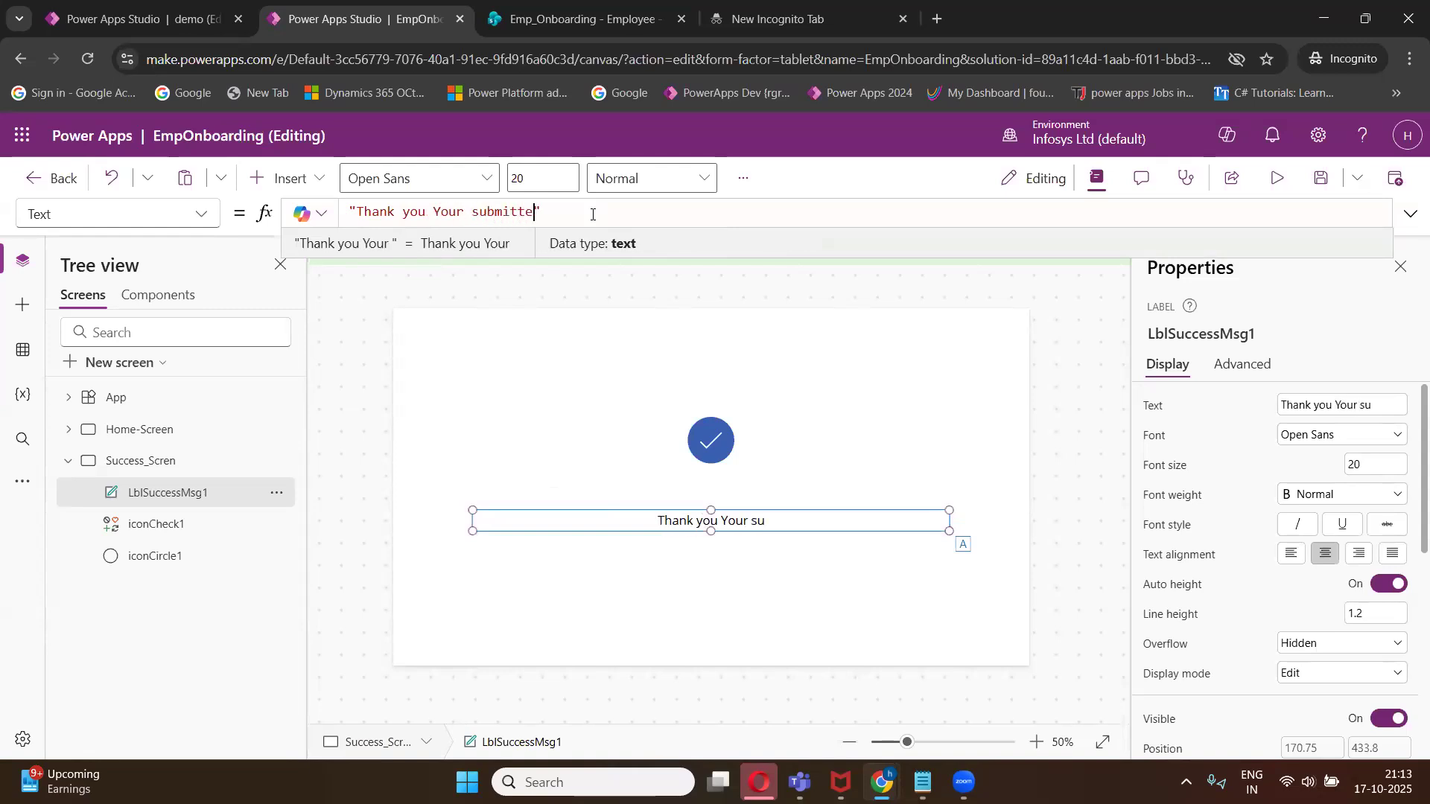
{"action": "left_click", "coordinate": [591, 387]}
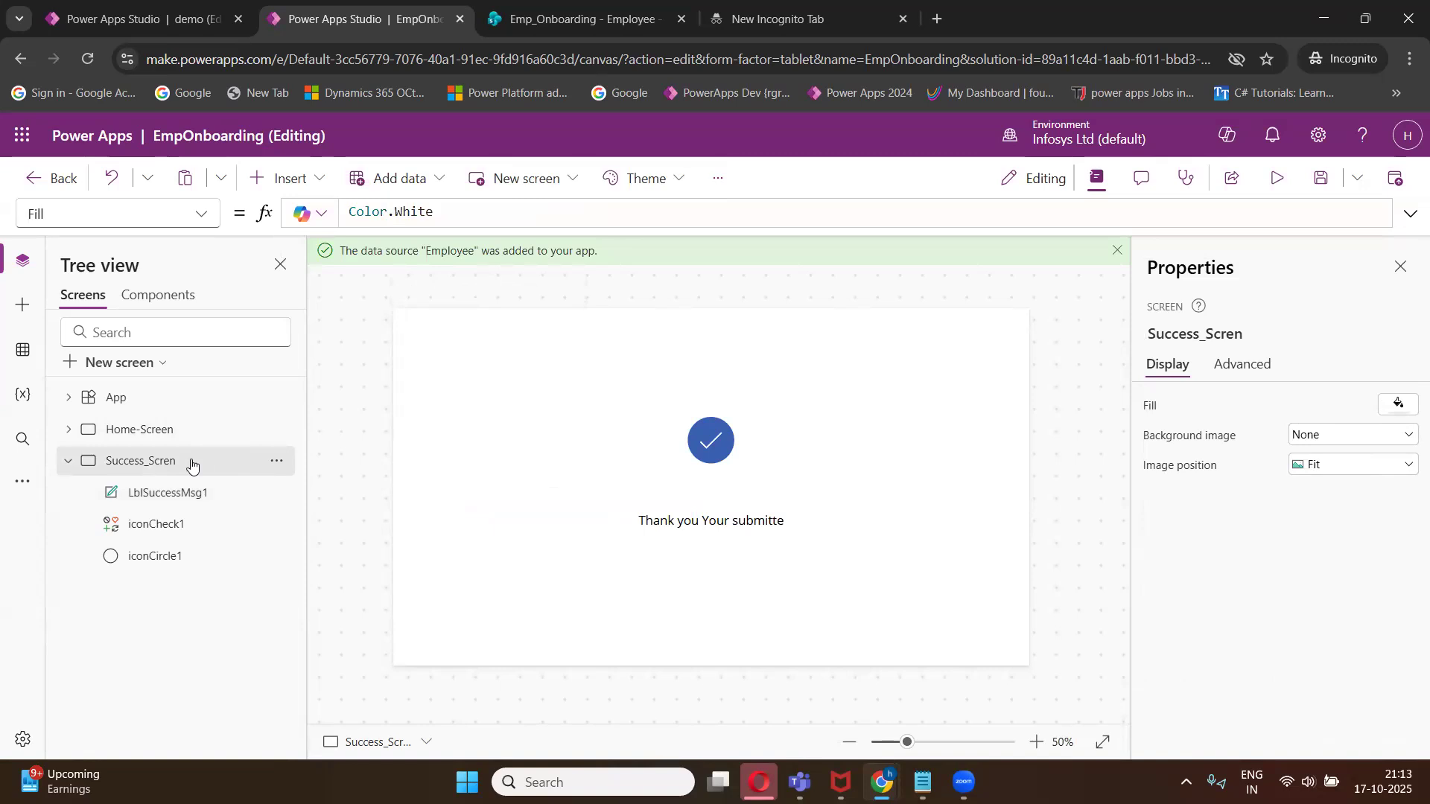
- Set Form1's OnSuccess formula to Navigate(Success_Scren); followed by a new line
{"action": "left_click", "coordinate": [133, 434]}
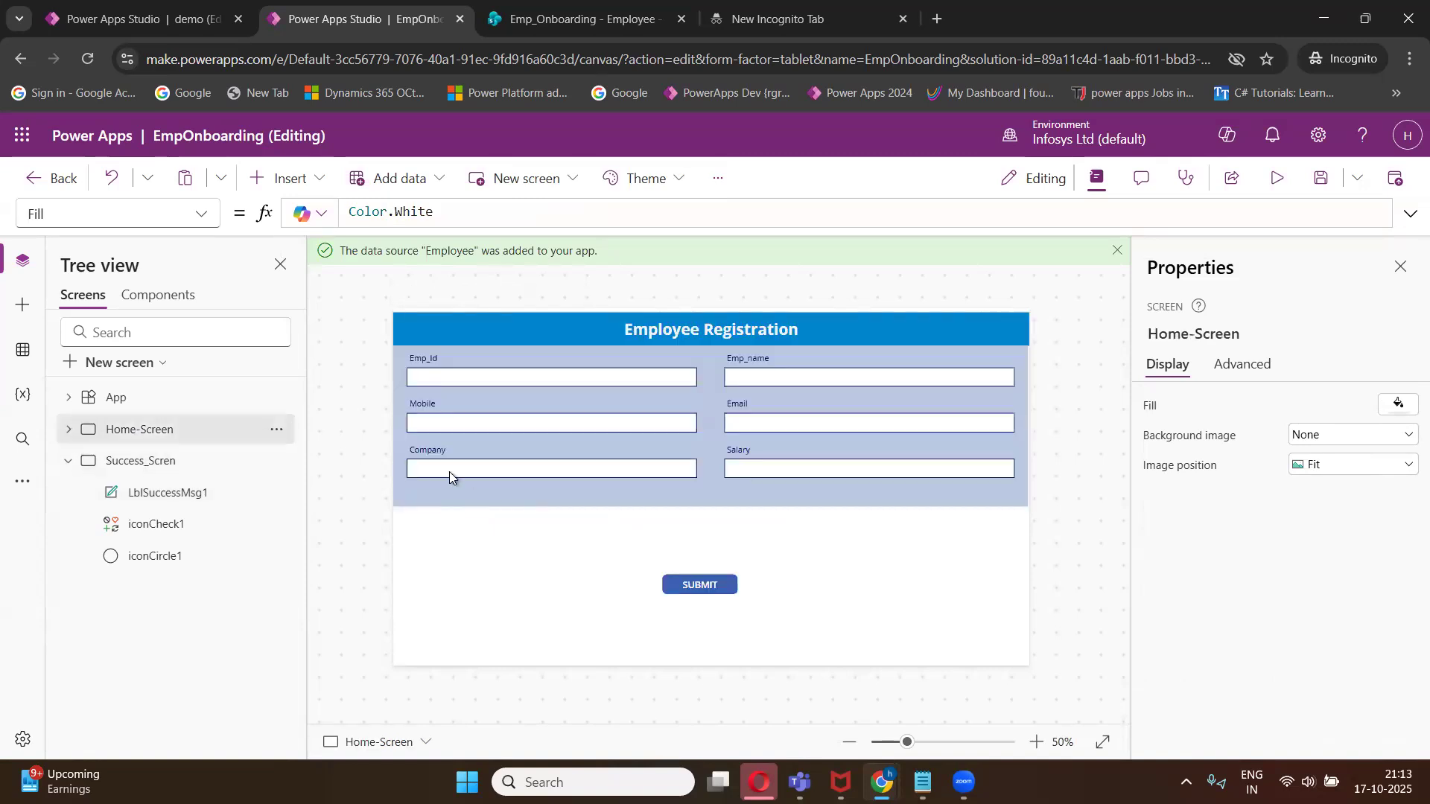
{"action": "left_click", "coordinate": [70, 430]}
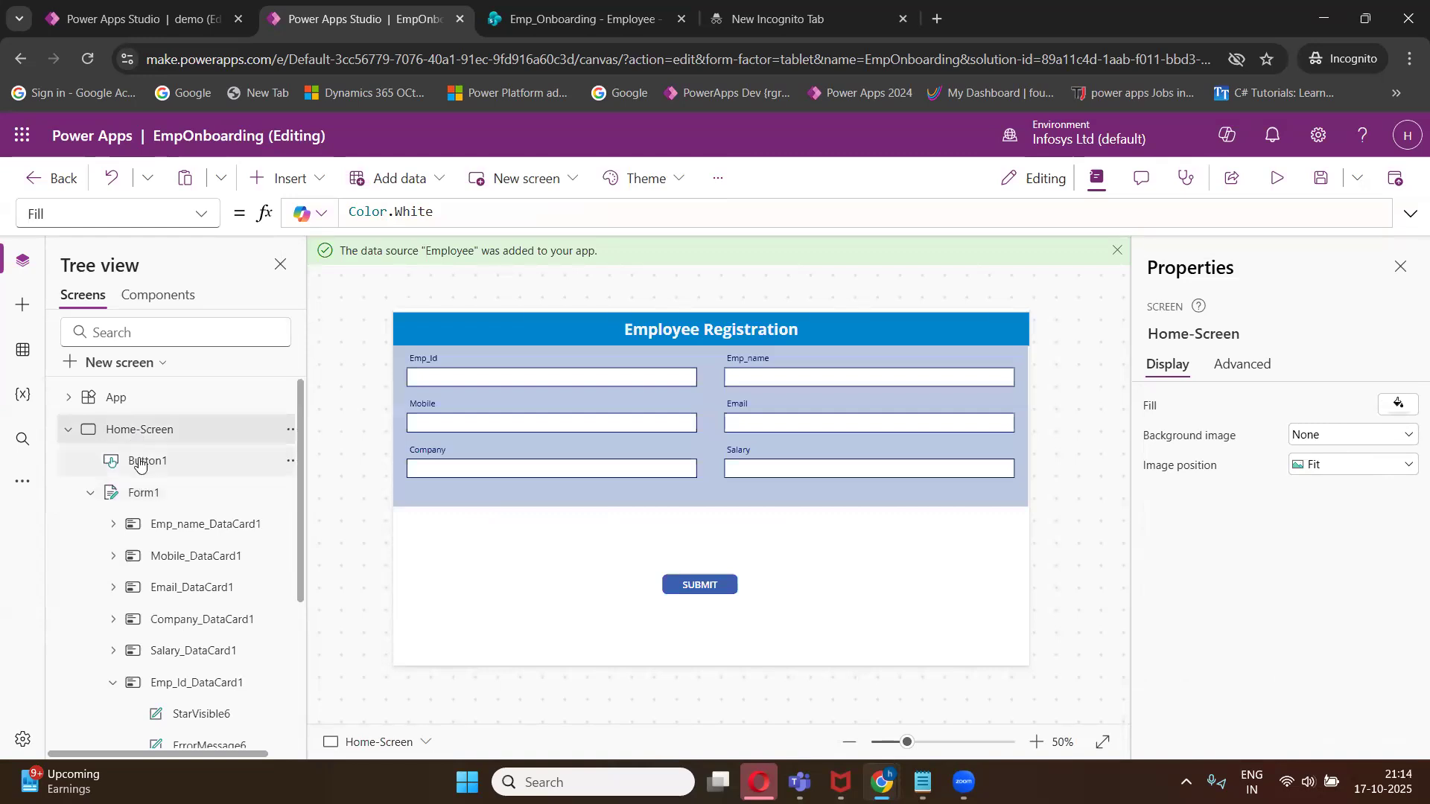
{"action": "left_click", "coordinate": [143, 493]}
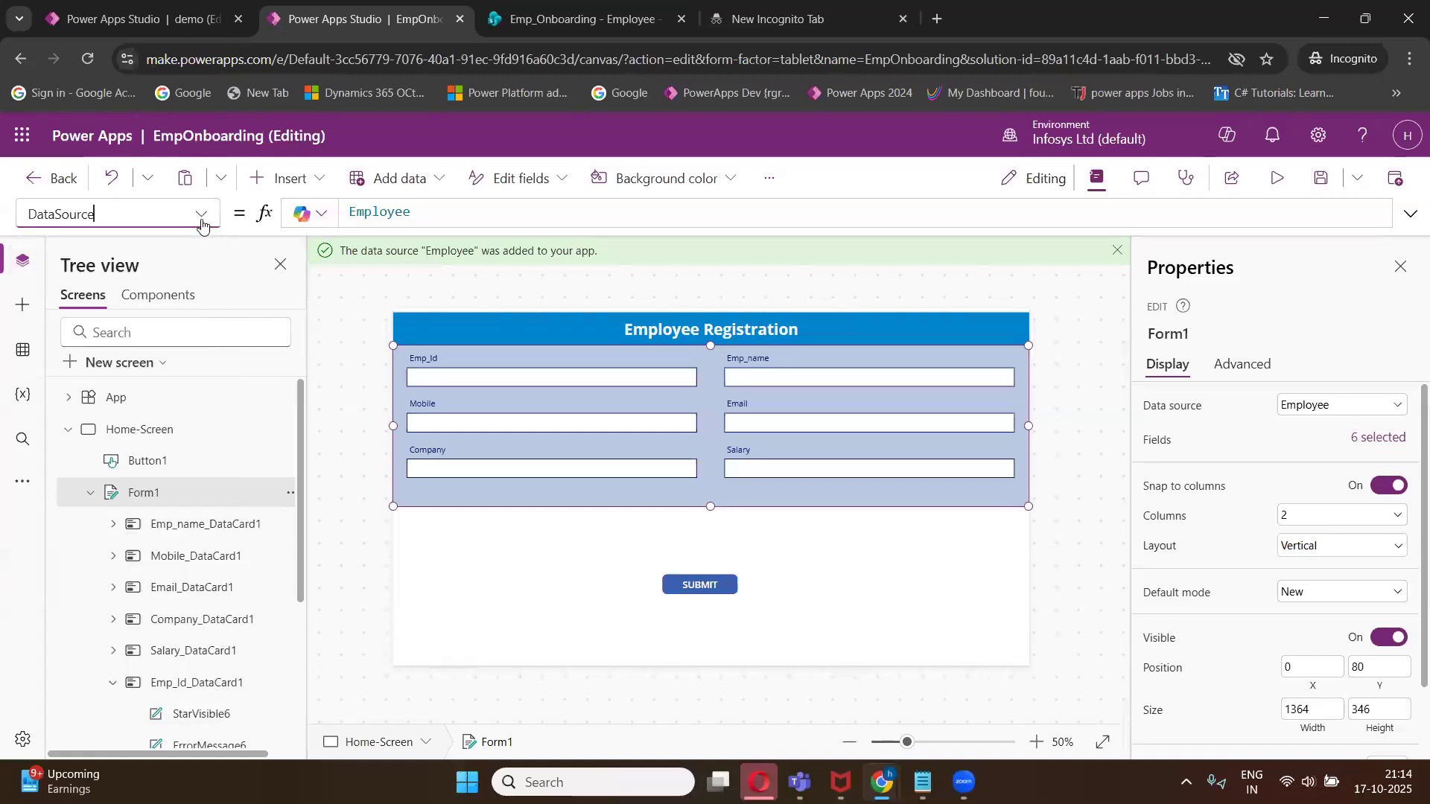
{"action": "left_click", "coordinate": [201, 216]}
{"action": "scroll", "coordinate": [105, 566], "scroll_direction": "down", "scroll_amount": 2}
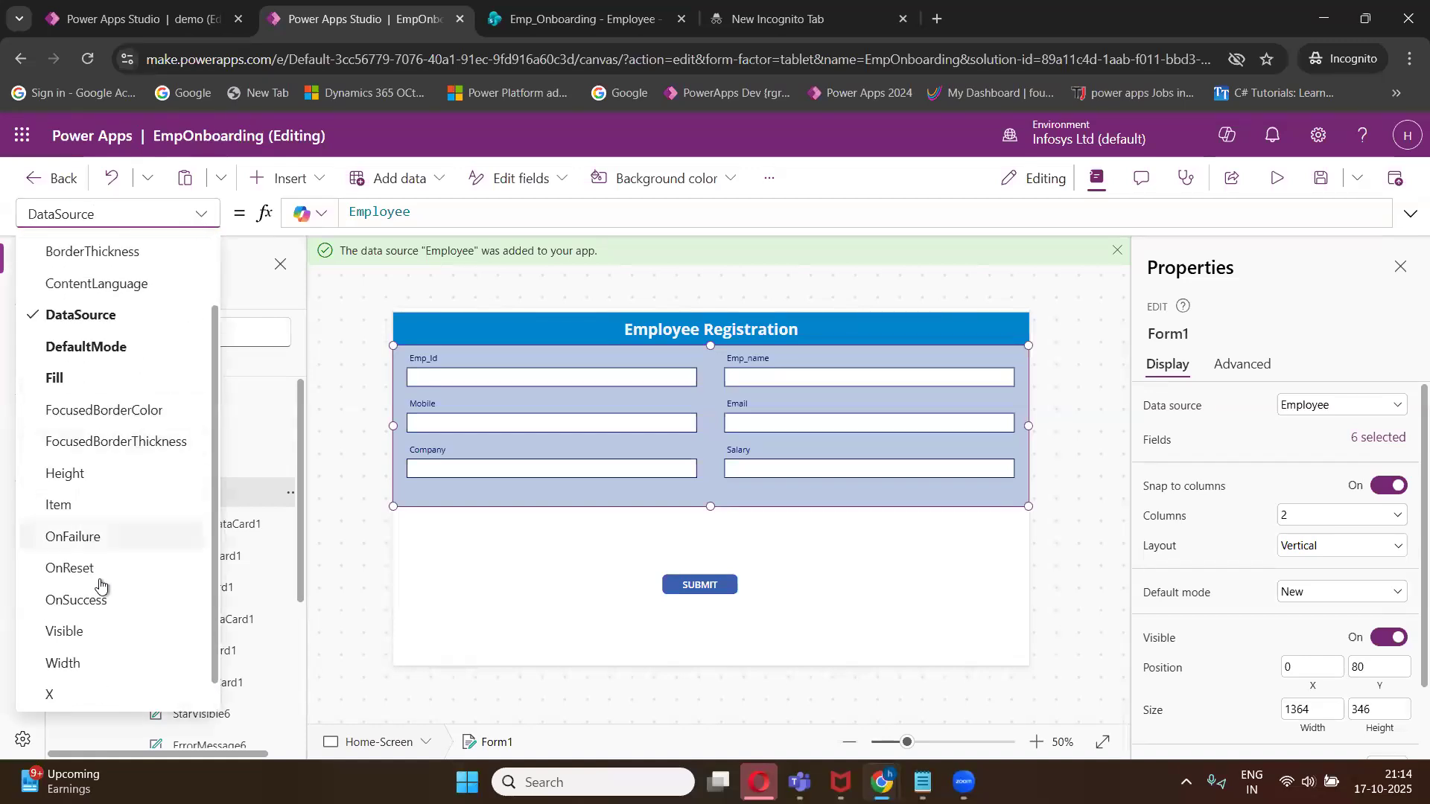
{"action": "left_click", "coordinate": [95, 600]}
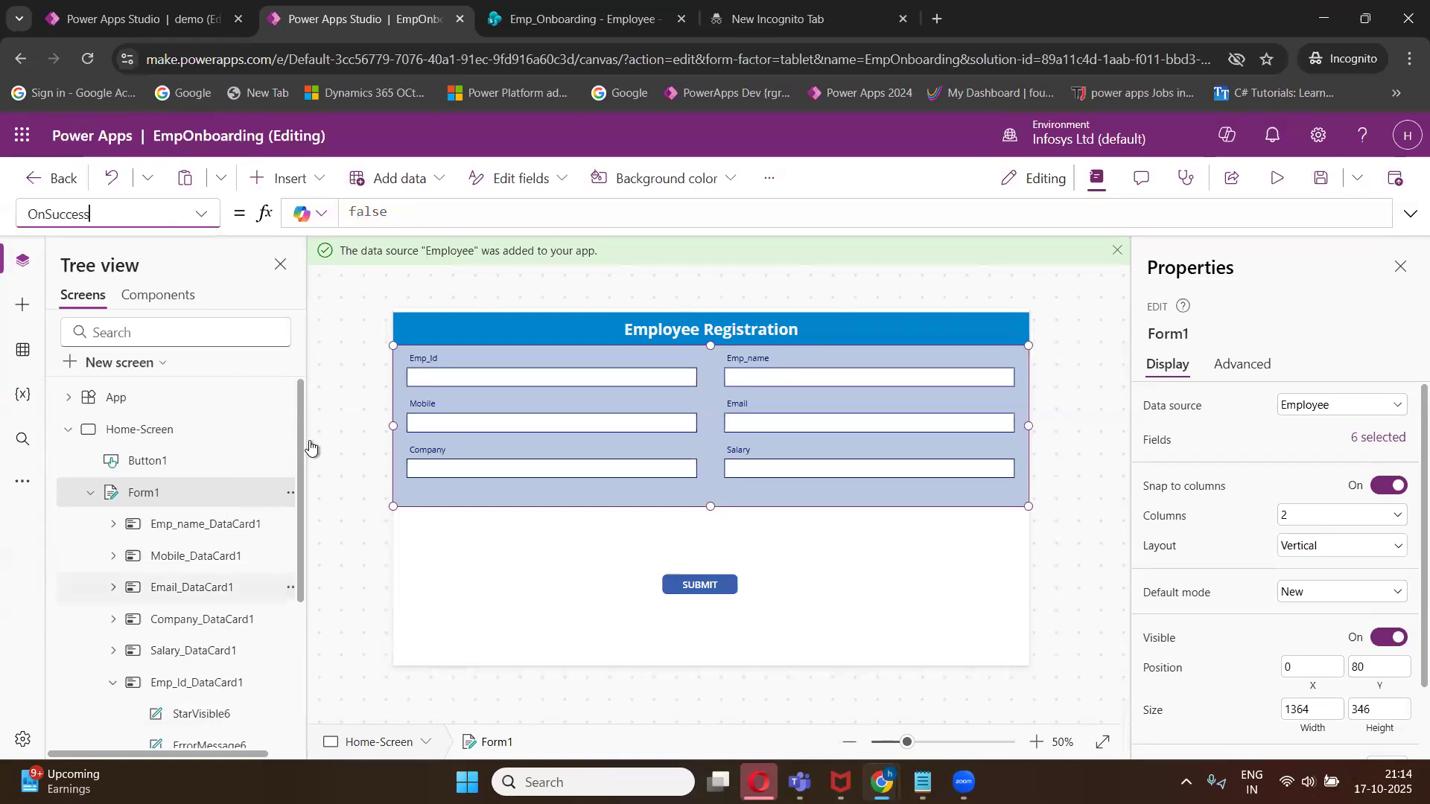
{"action": "left_click", "coordinate": [547, 214]}
{"action": "key", "text": "BackSpace"}
{"action": "key", "text": "BackSpace"}
{"action": "key", "text": "BackSpace"}
{"action": "key", "text": "BackSpace"}
{"action": "key", "text": "BackSpace"}
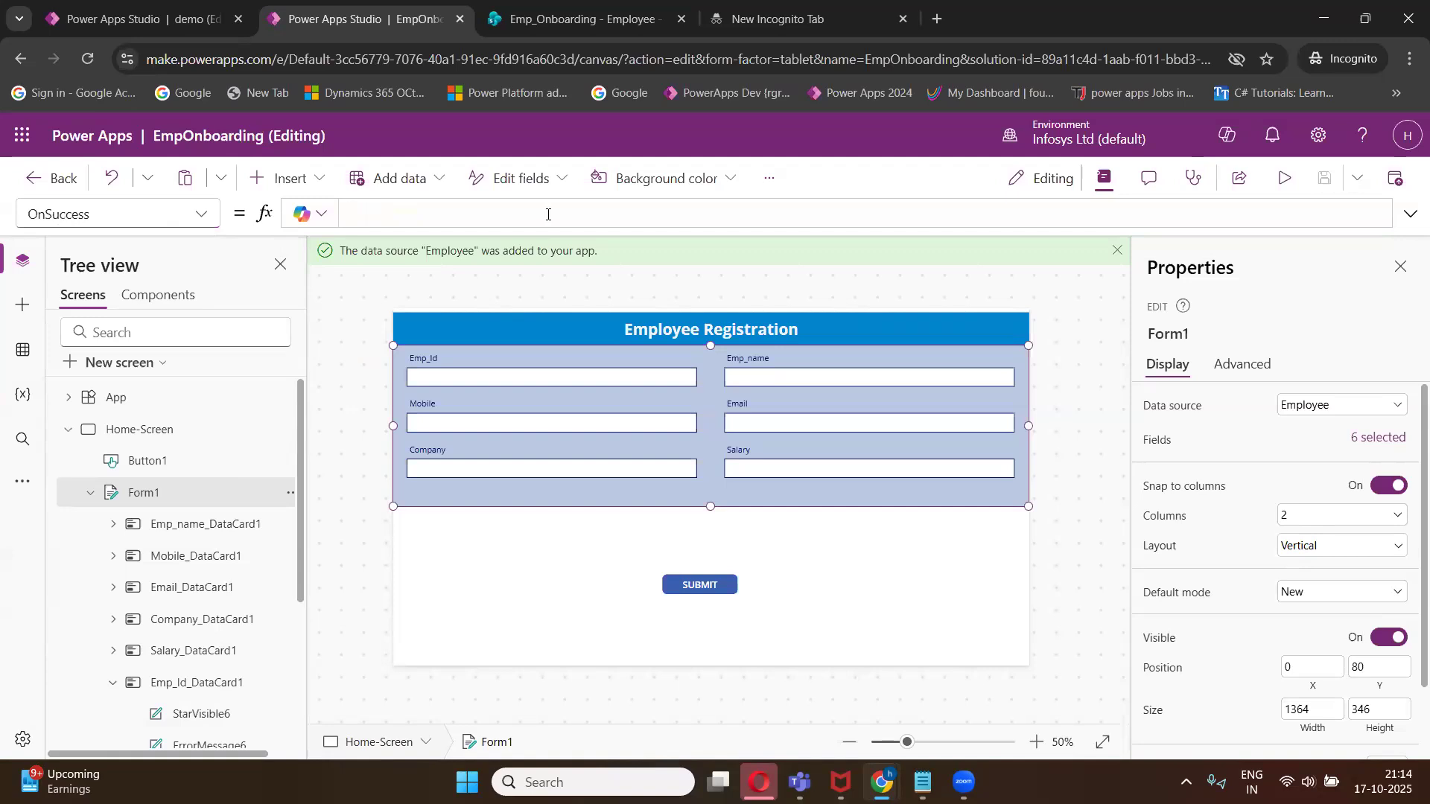
{"action": "type", "text": "nav"}
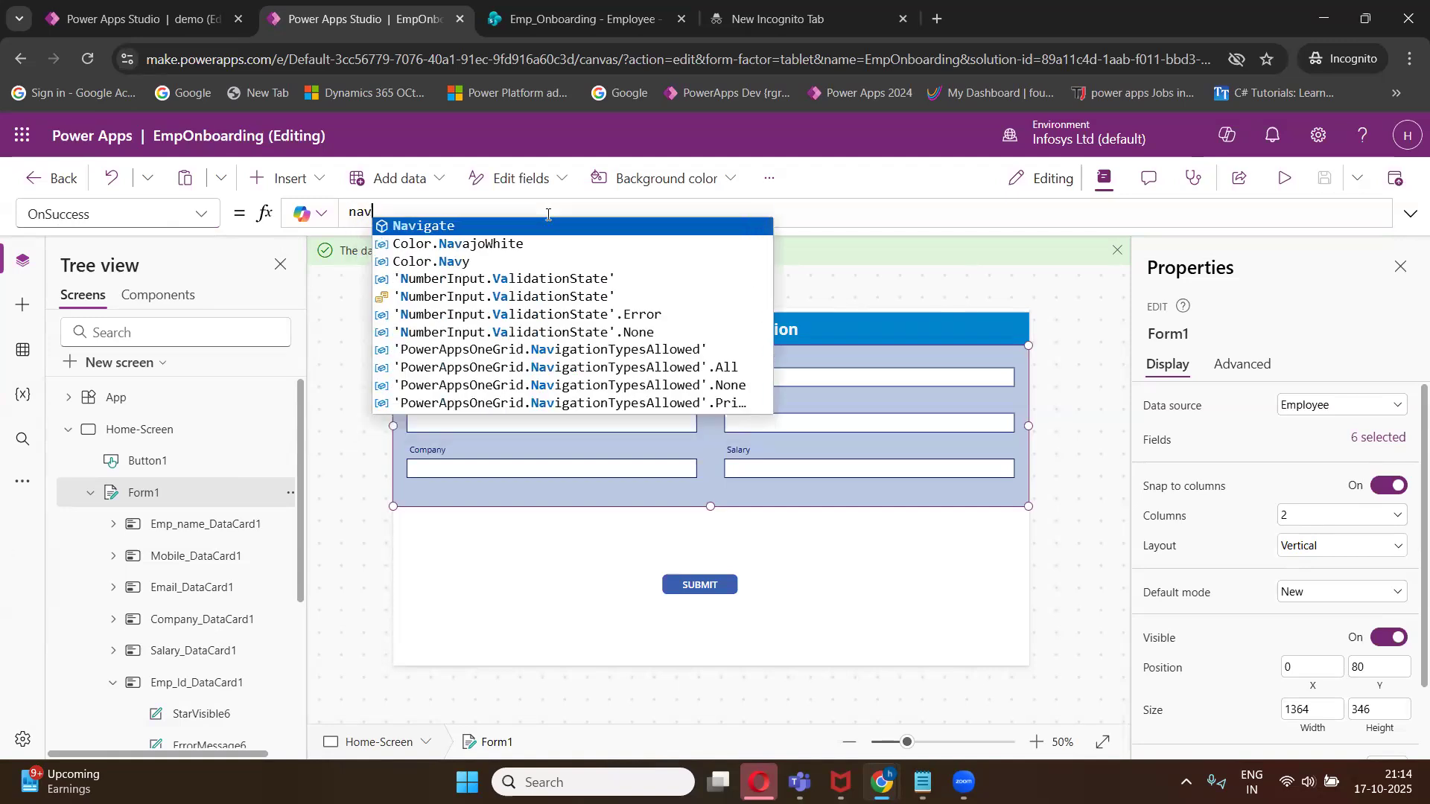
{"action": "type", "text": "igate("}
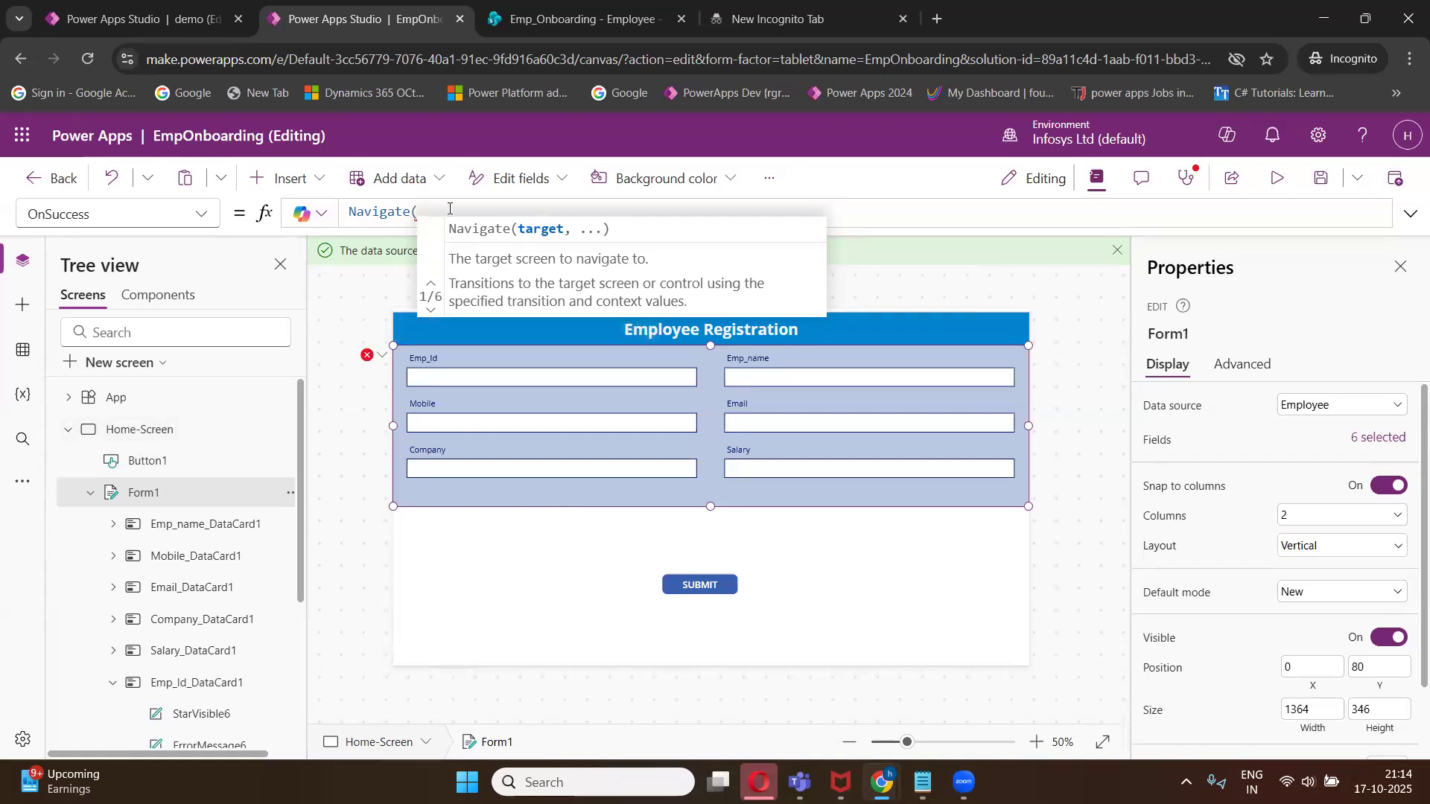
{"action": "type", "text": "su"}
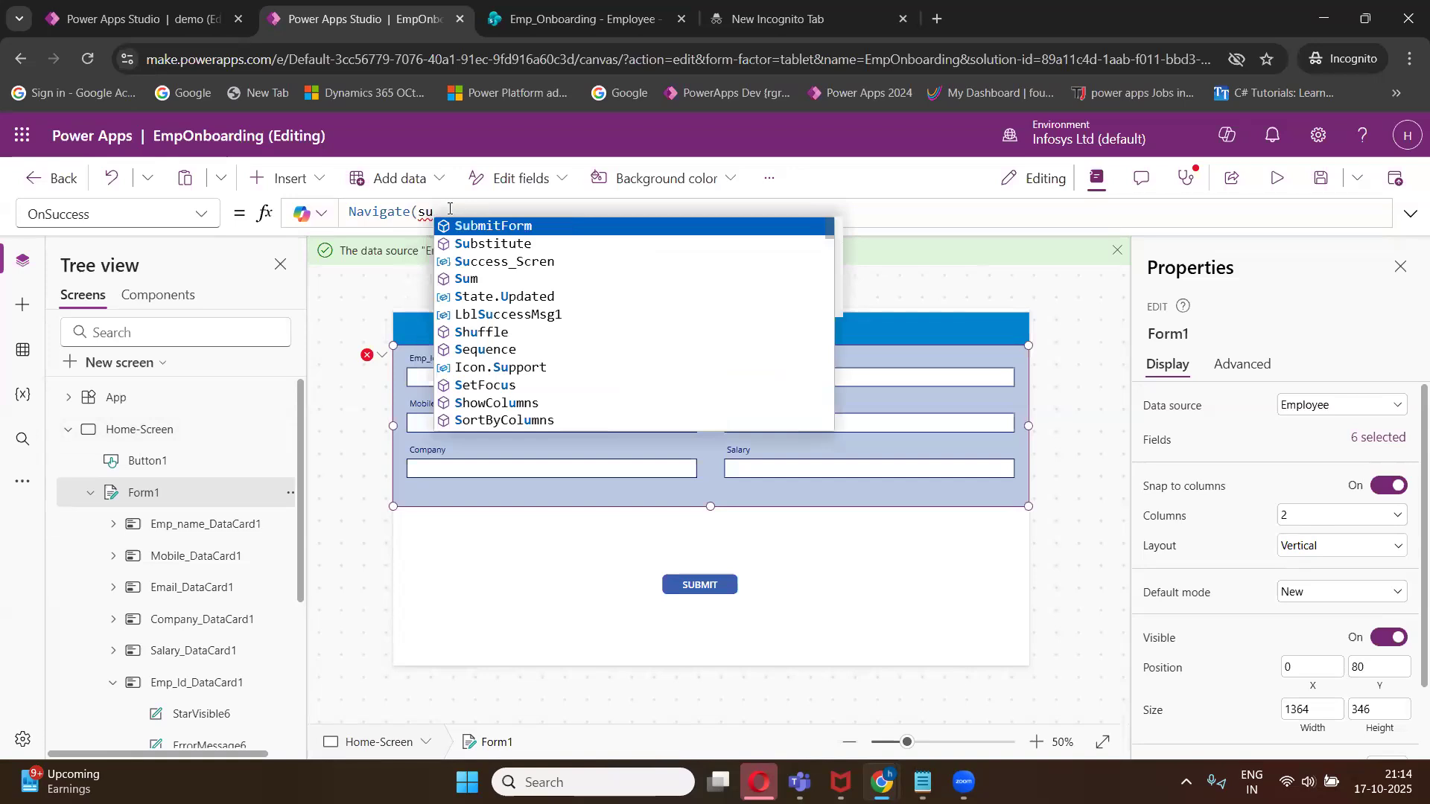
{"action": "left_click", "coordinate": [545, 263]}
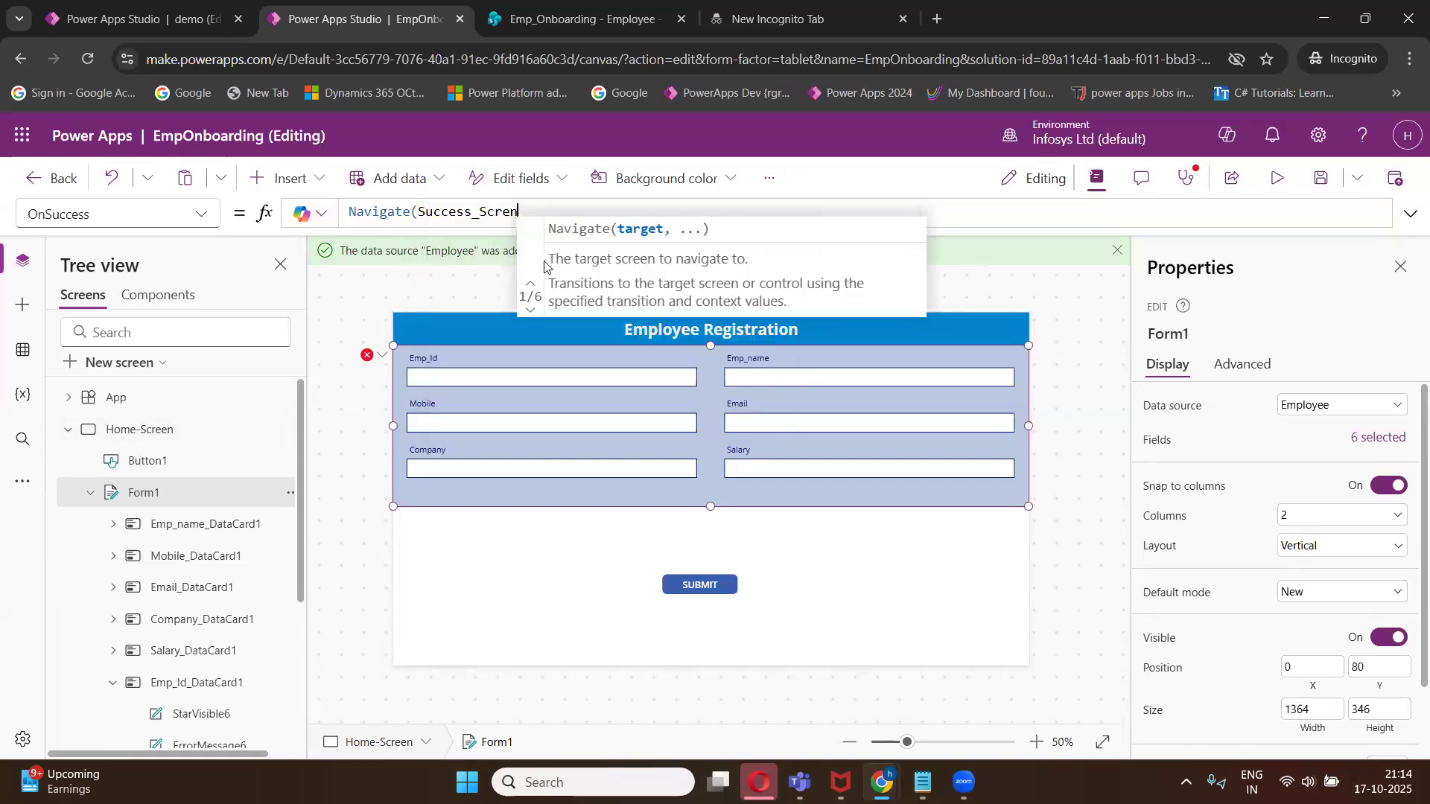
{"action": "type", "text": ");"}
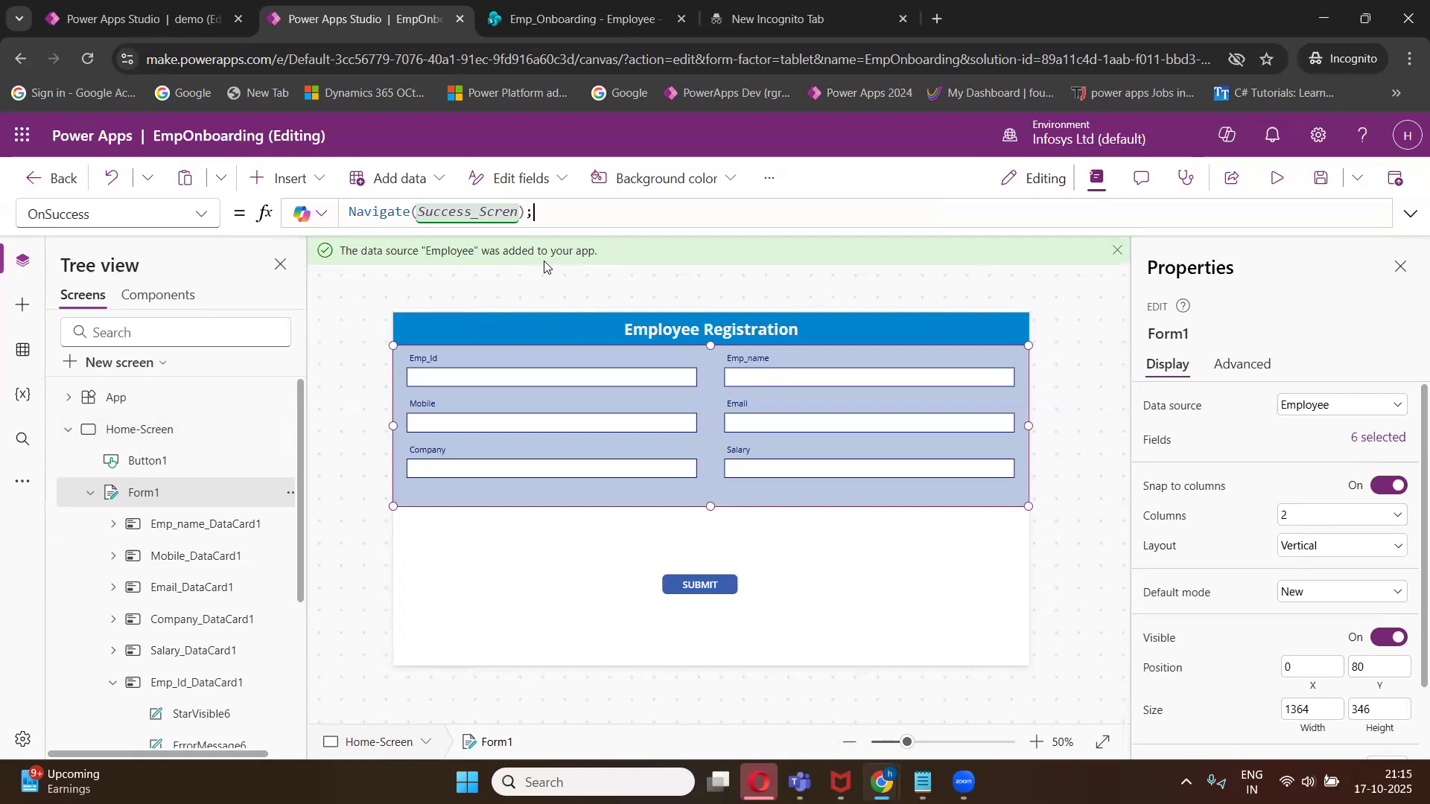
{"action": "key", "text": "shift+Return"}
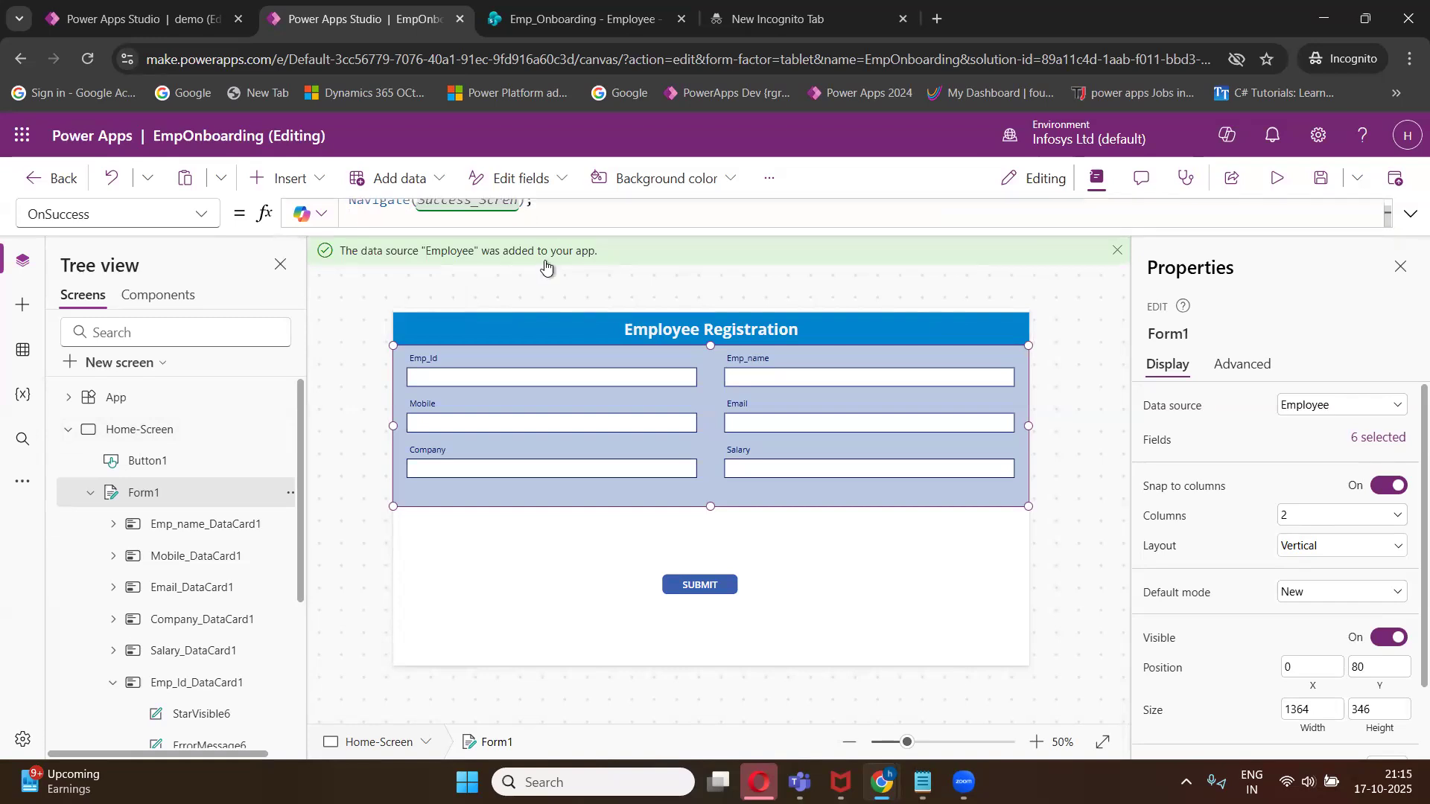
- Add Notify("your form has been succssfully submitted",NotificationType.Success) to the OnSuccess formula and save the app
{"action": "type", "text": "noti"}
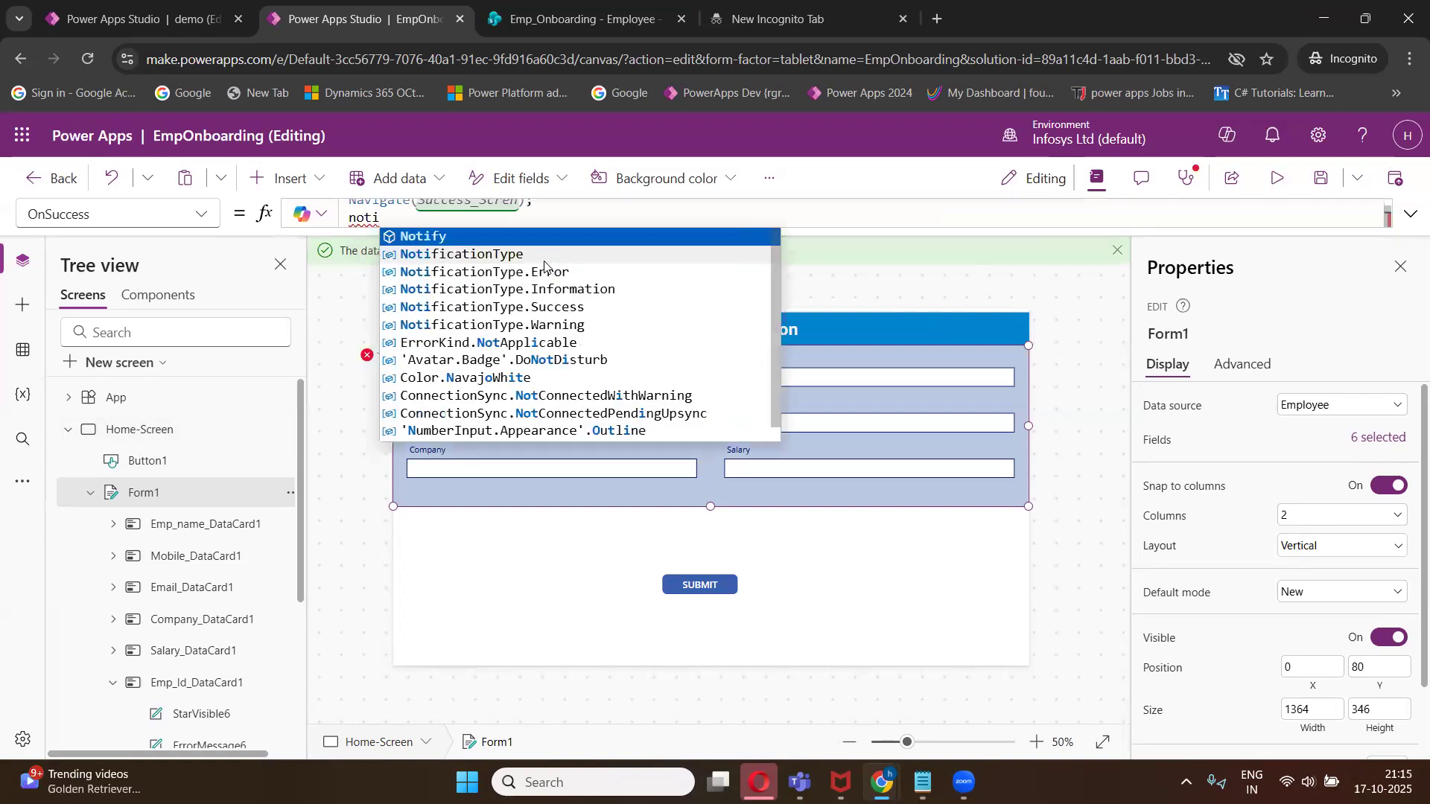
{"action": "key", "text": "Tab"}
{"action": "type", "text": "\"your form has been "}
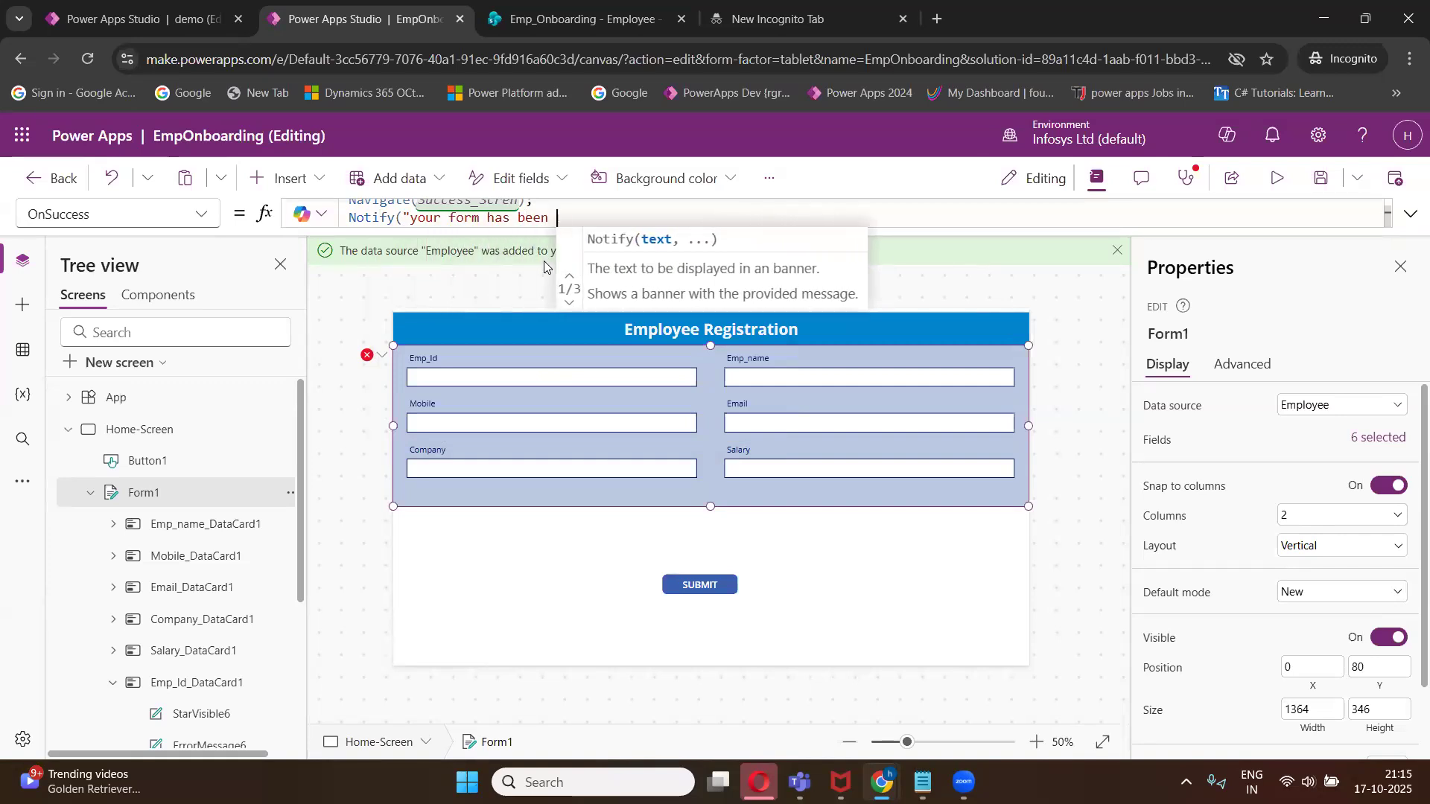
{"action": "type", "text": "succssf"}
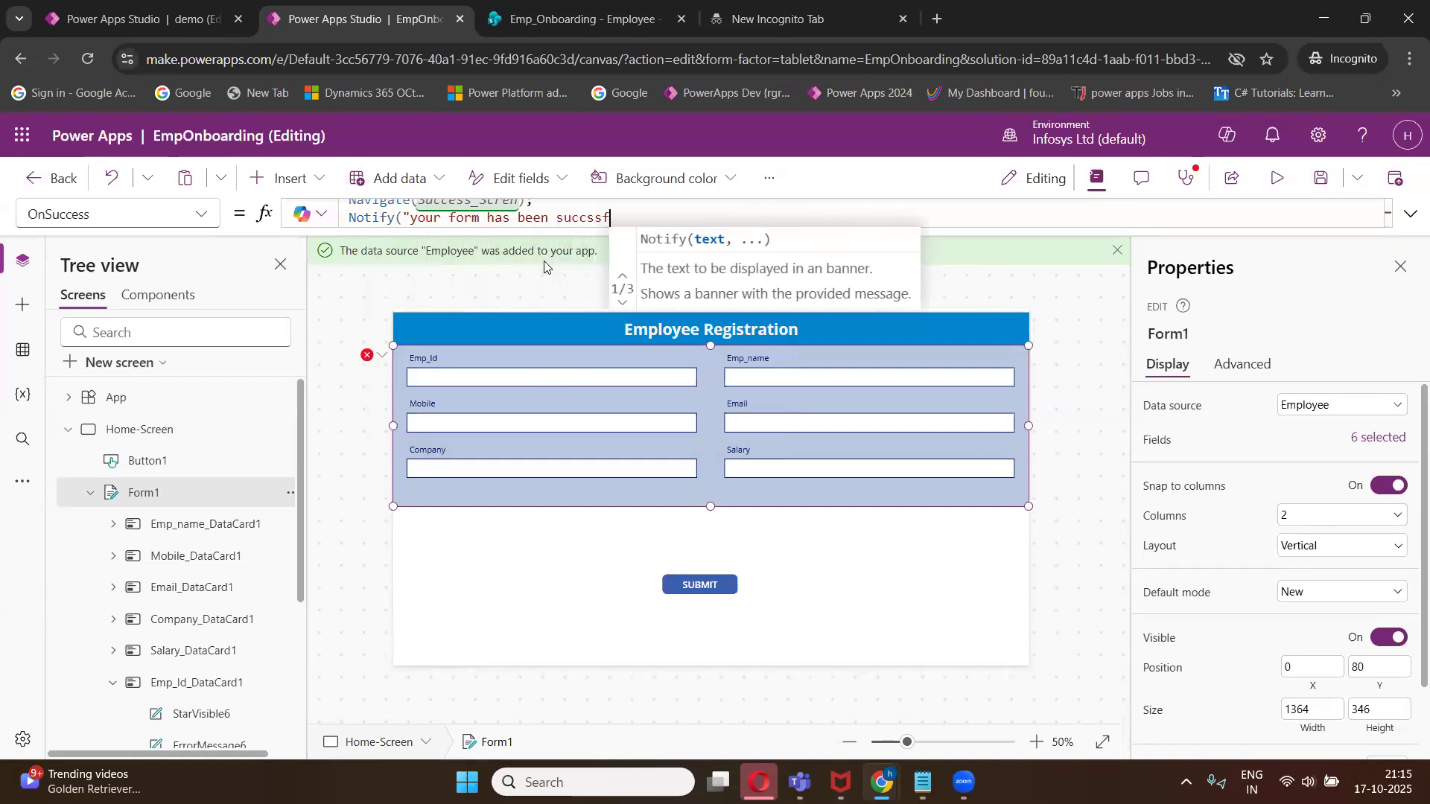
{"action": "type", "text": "ully submitted"}
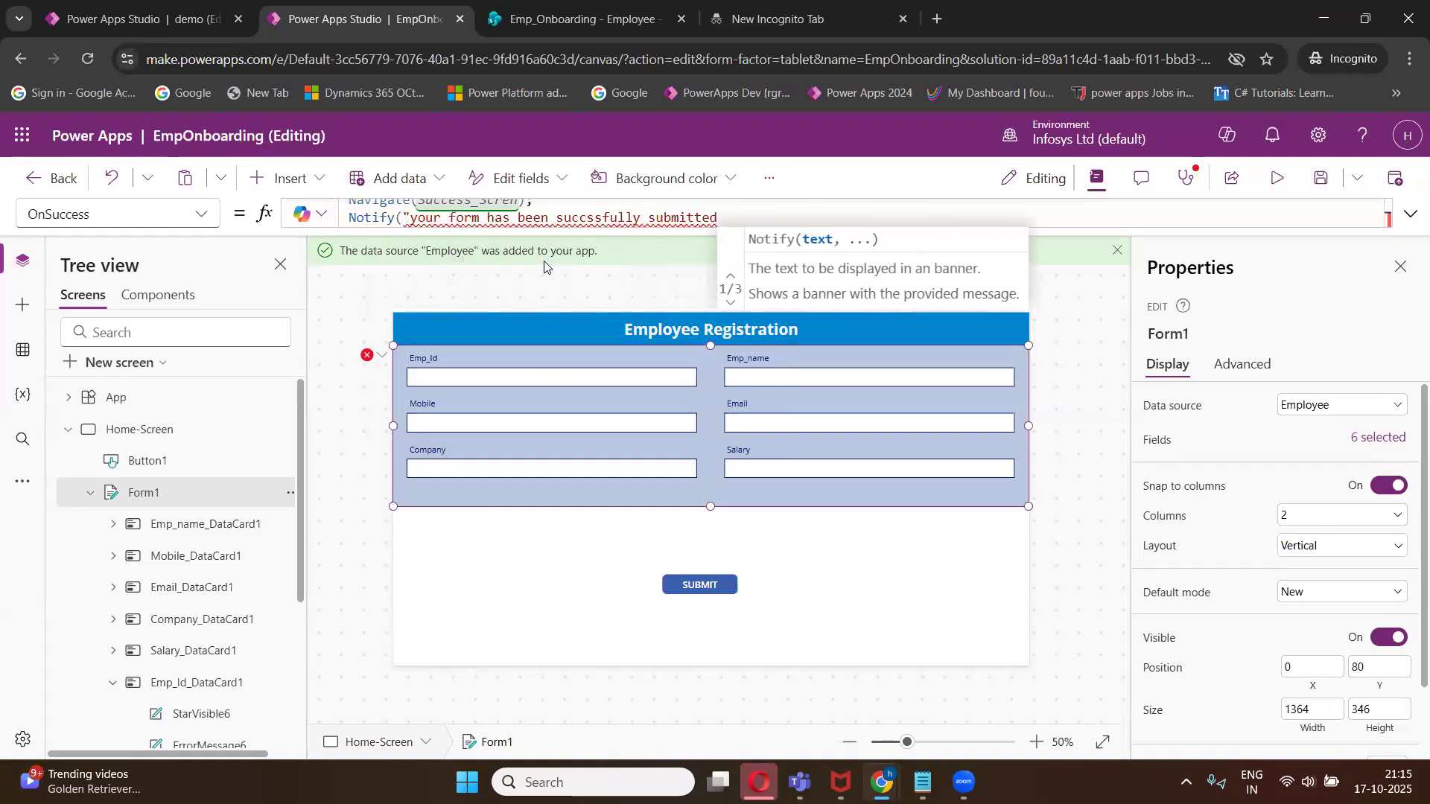
{"action": "type", "text": "\","}
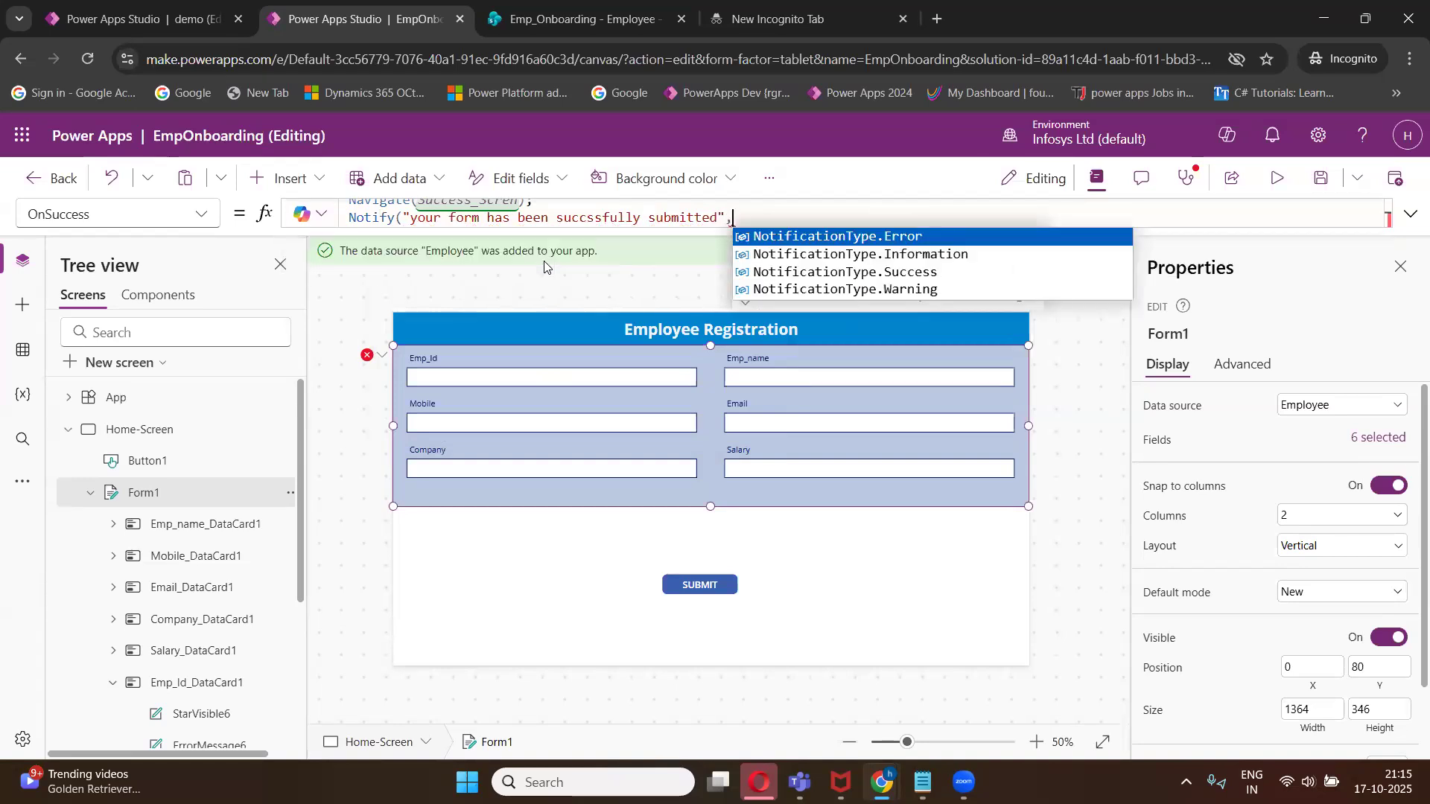
{"action": "left_click", "coordinate": [775, 277]}
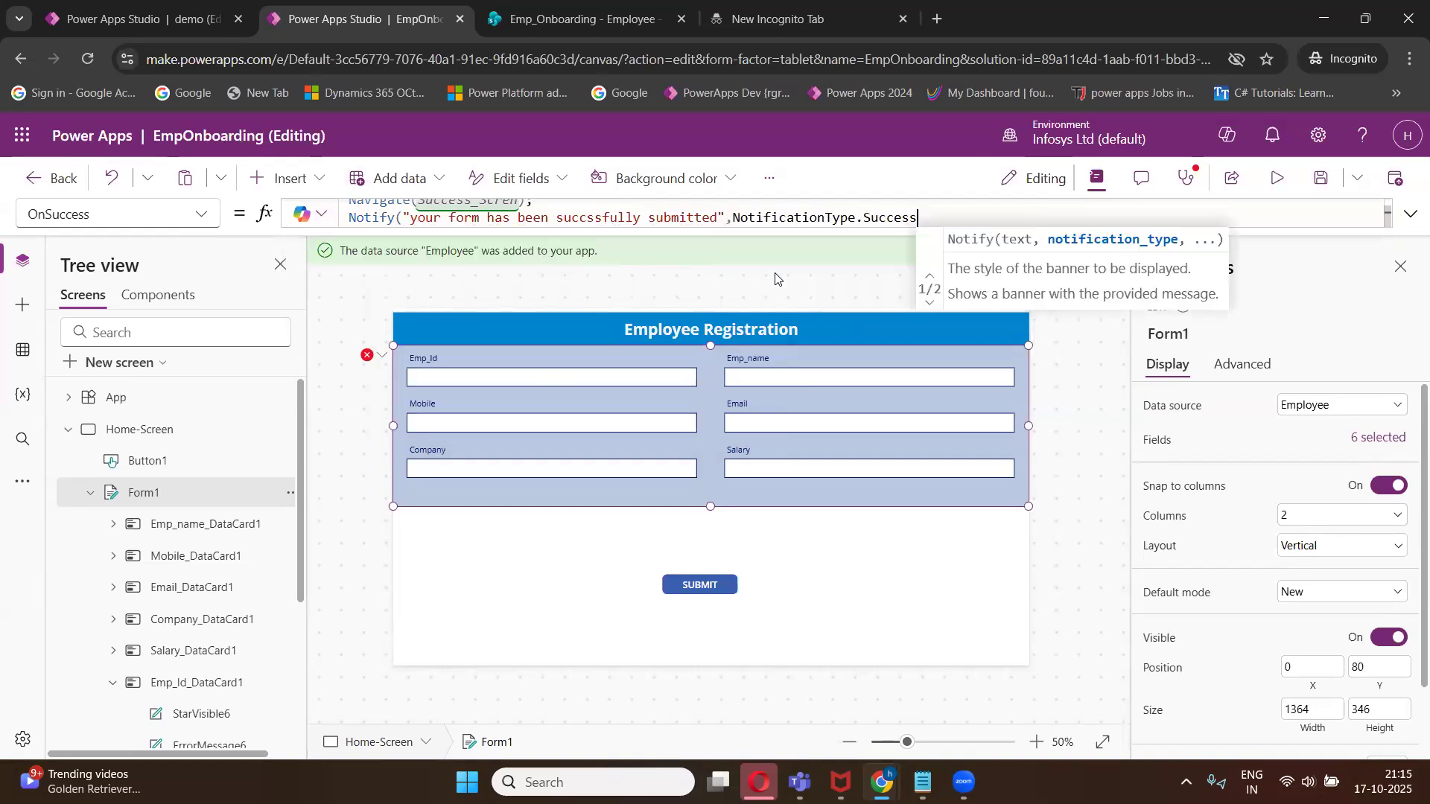
{"action": "type", "text": ")"}
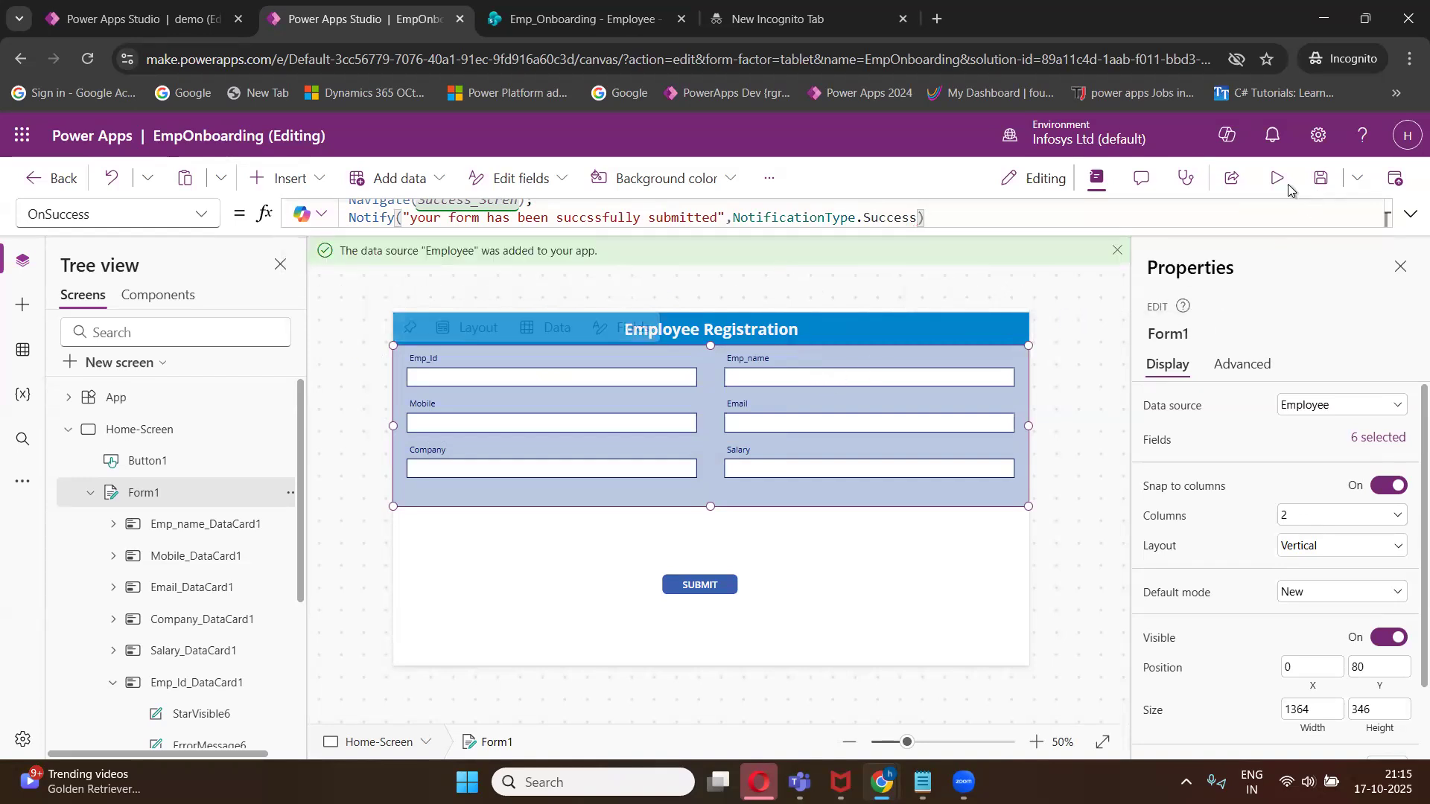
{"action": "left_click", "coordinate": [1321, 179]}
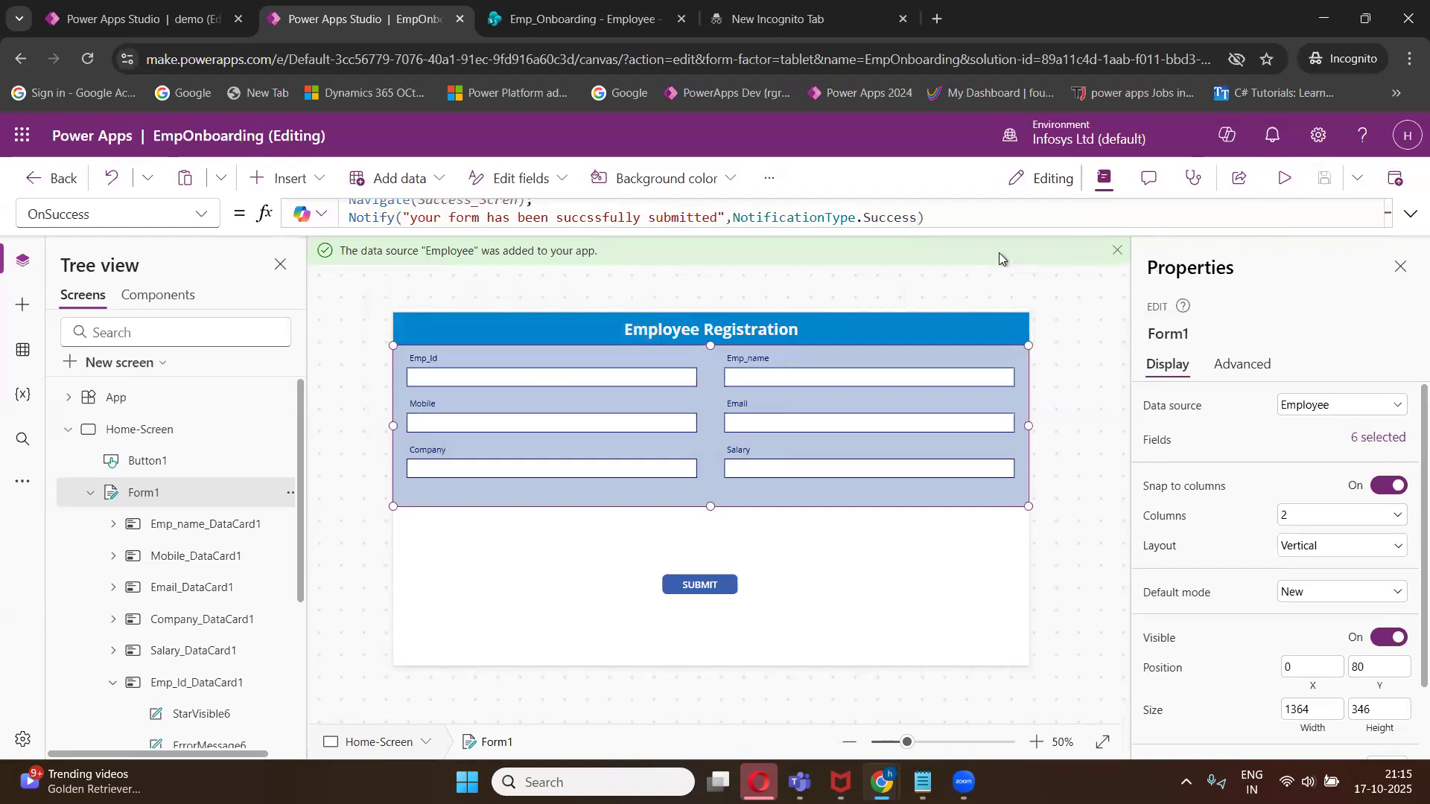
- Preview the app and enter Emp002 as the Emp_Id
{"action": "left_click", "coordinate": [1283, 178]}
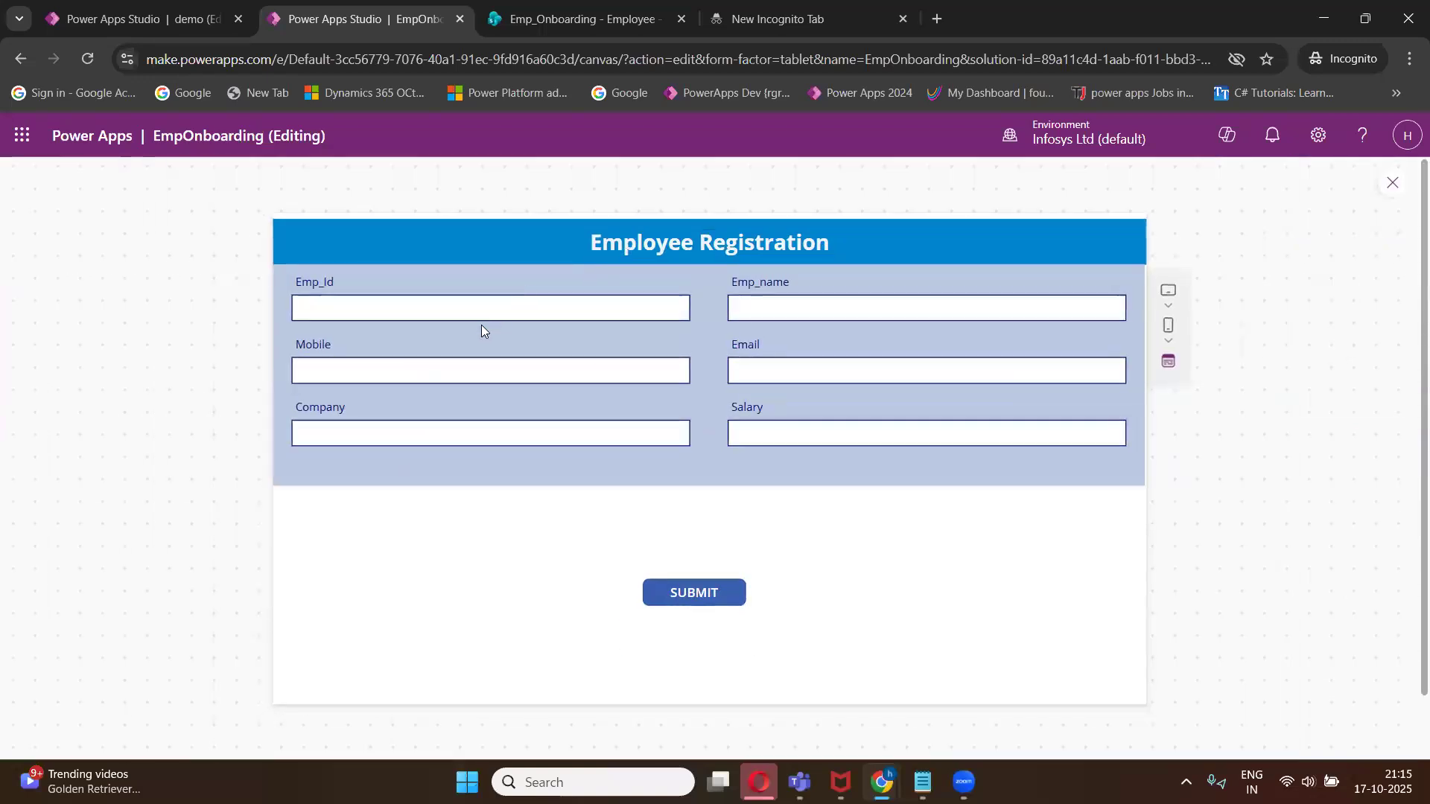
{"action": "left_click", "coordinate": [482, 308]}
{"action": "type", "text": "em"}
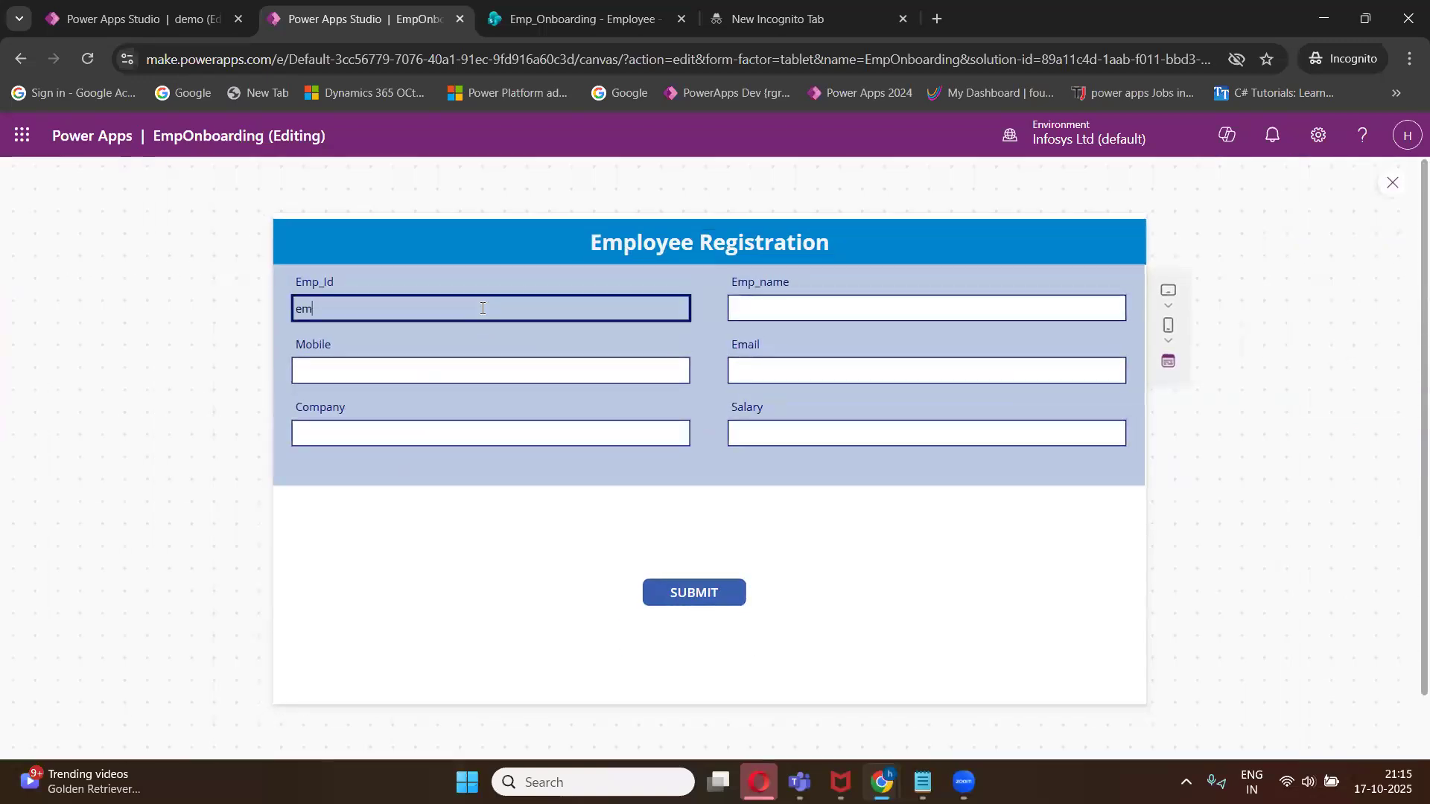
{"action": "type", "text": "p002"}
{"action": "key", "text": "Left"}
{"action": "key", "text": "Left"}
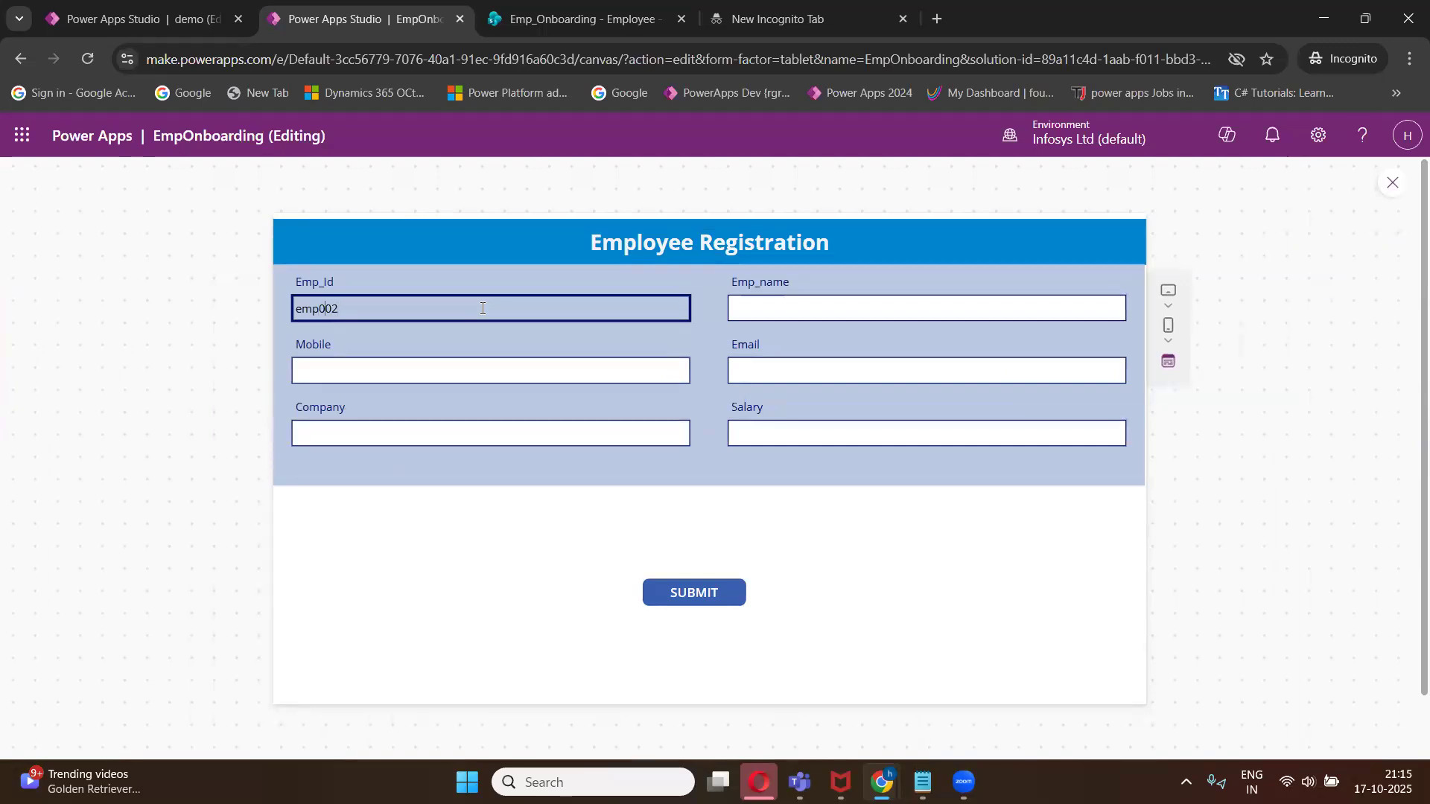
{"action": "key", "text": "BackSpace"}
{"action": "type", "text": "E"}
- Fill in the employee's name, mobile number and e-mail address in the form
{"action": "left_click", "coordinate": [769, 313]}
{"action": "type", "text": "Rizwan"}
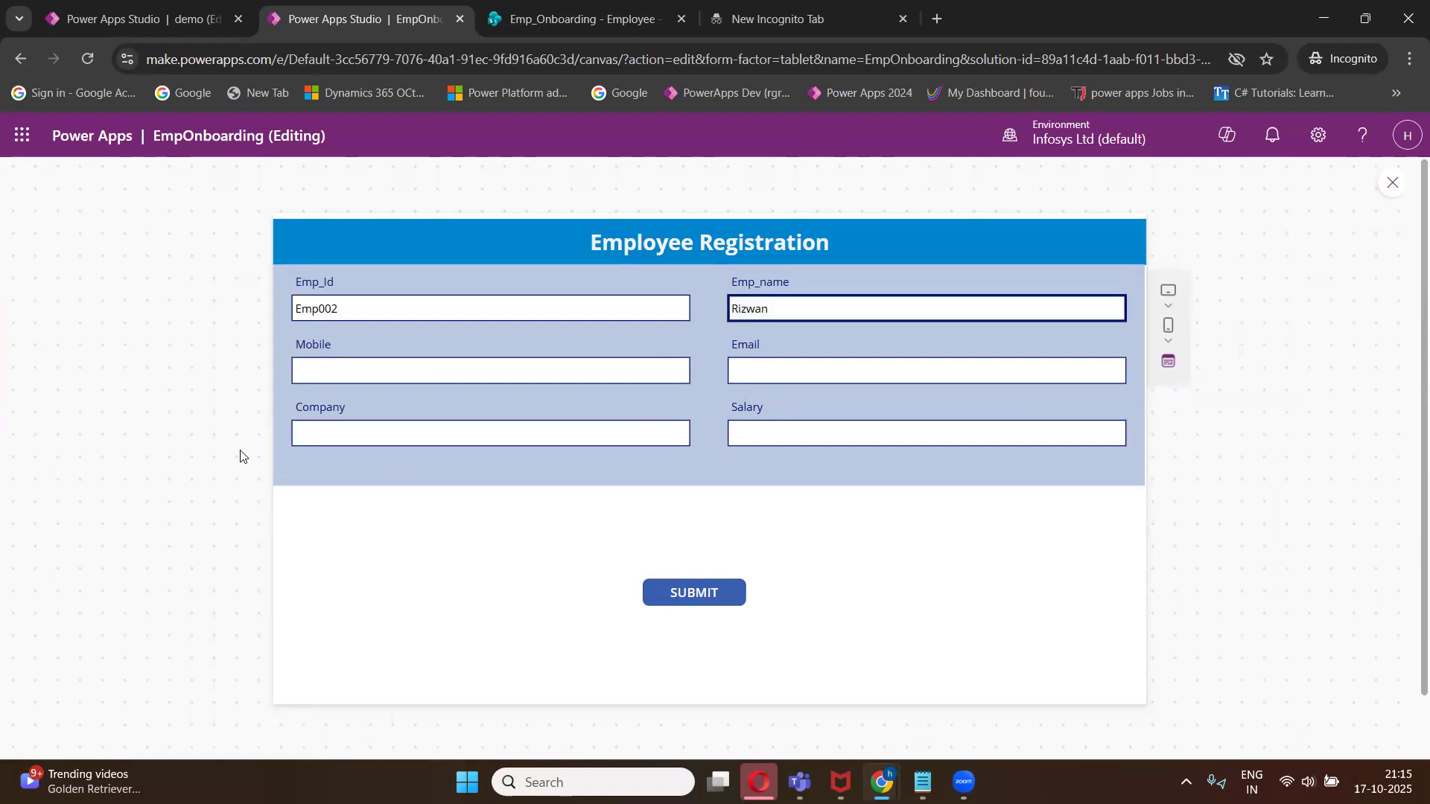
{"action": "left_click", "coordinate": [310, 375]}
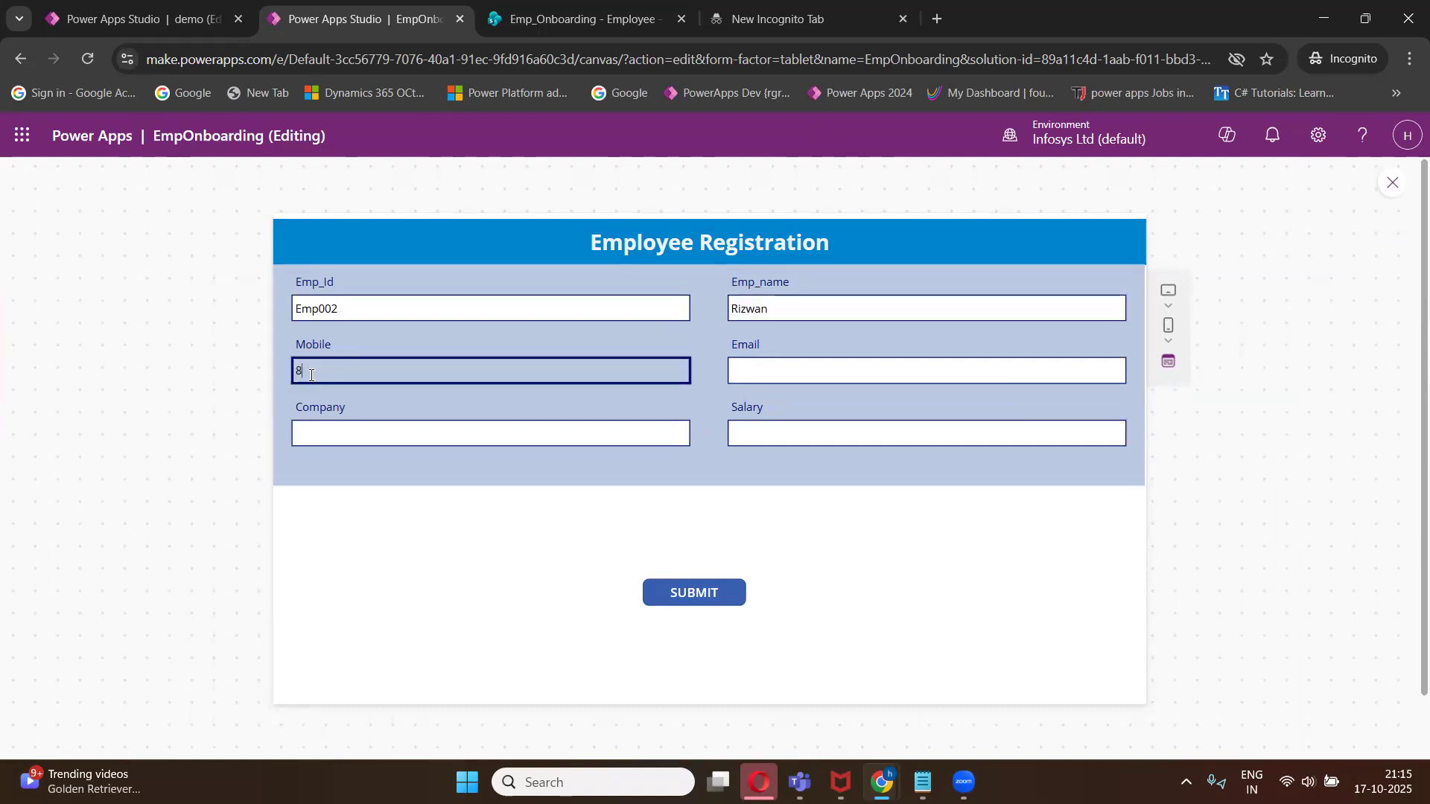
{"action": "left_click", "coordinate": [737, 361]}
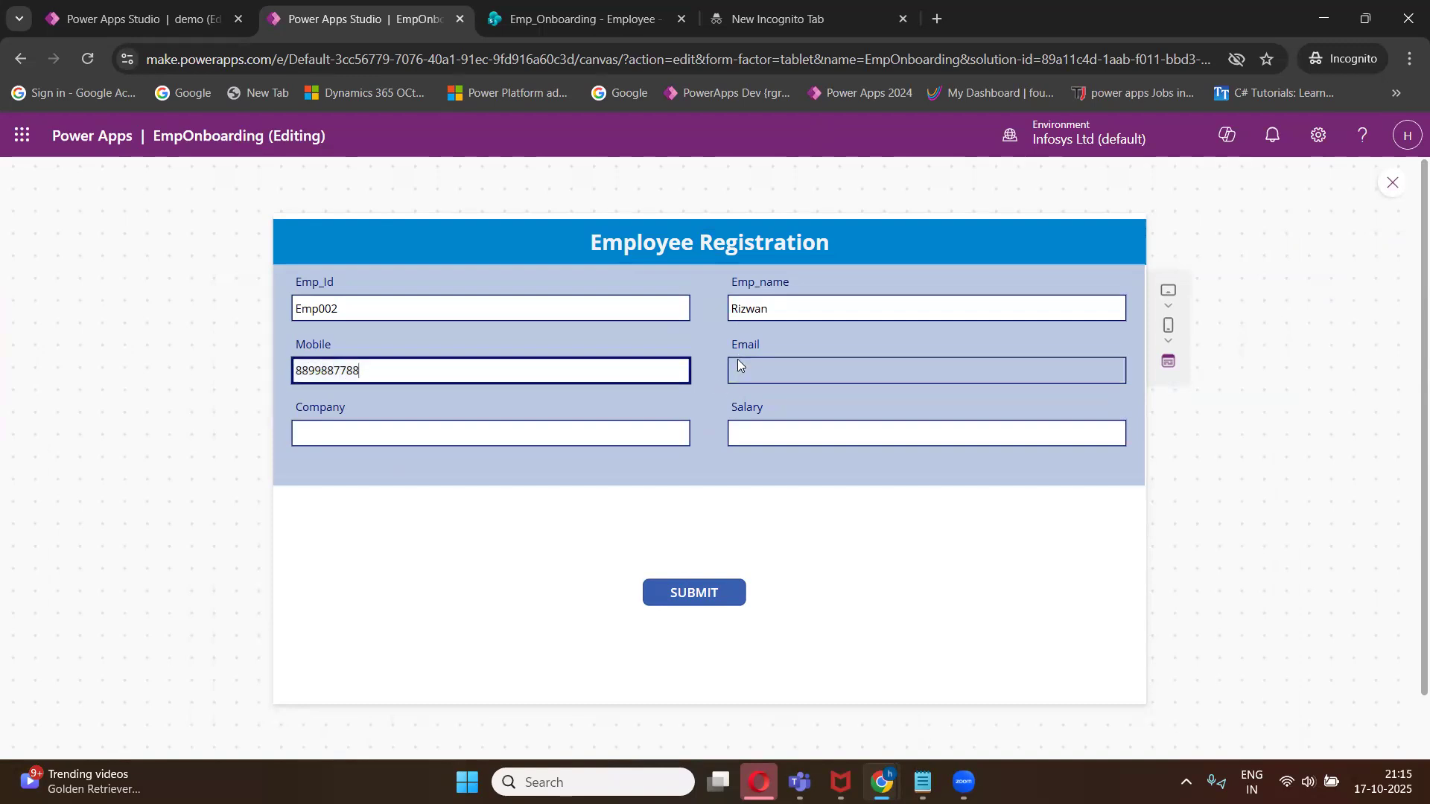
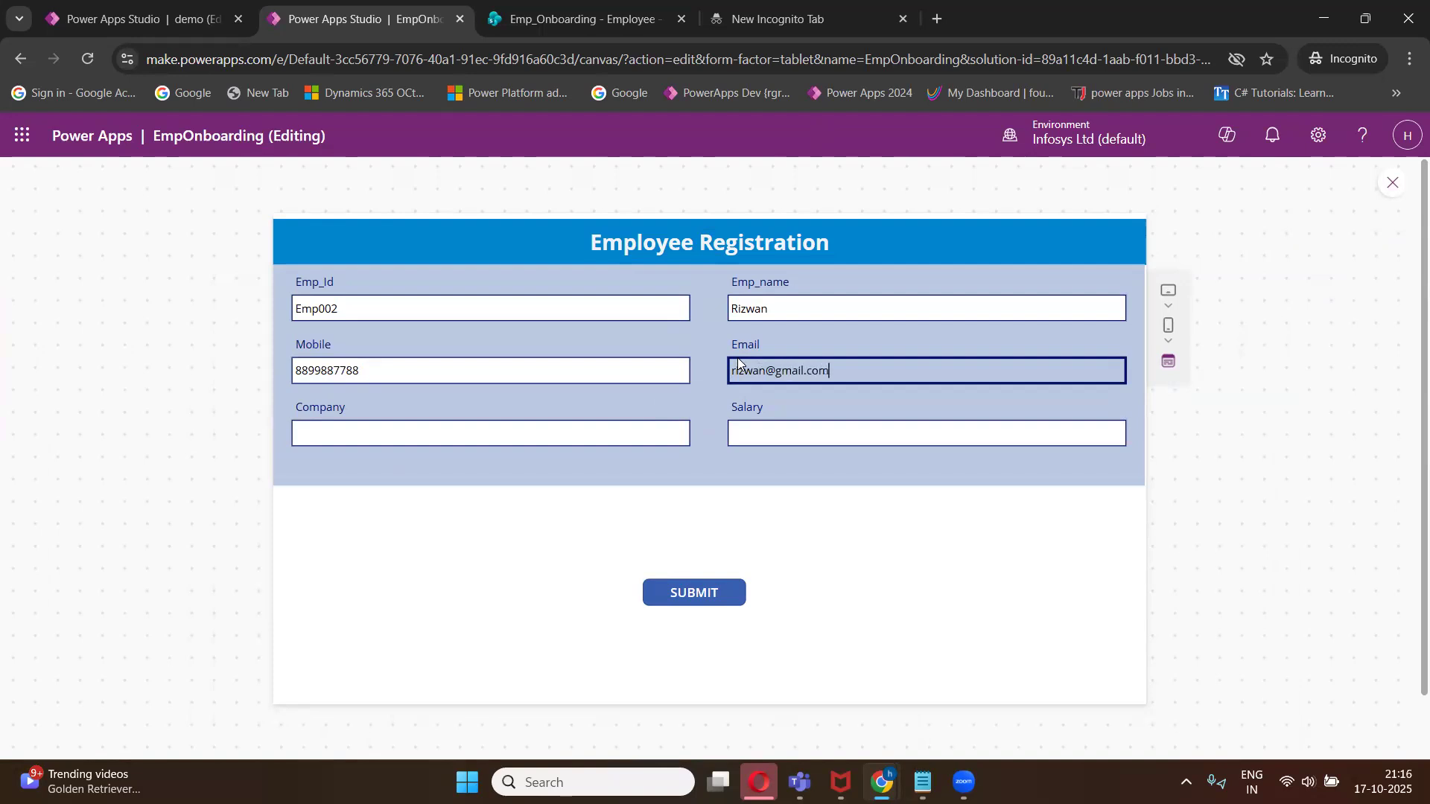
- Enter CTS as the company and 75000 as the salary, then submit the form
{"action": "left_click", "coordinate": [526, 436]}
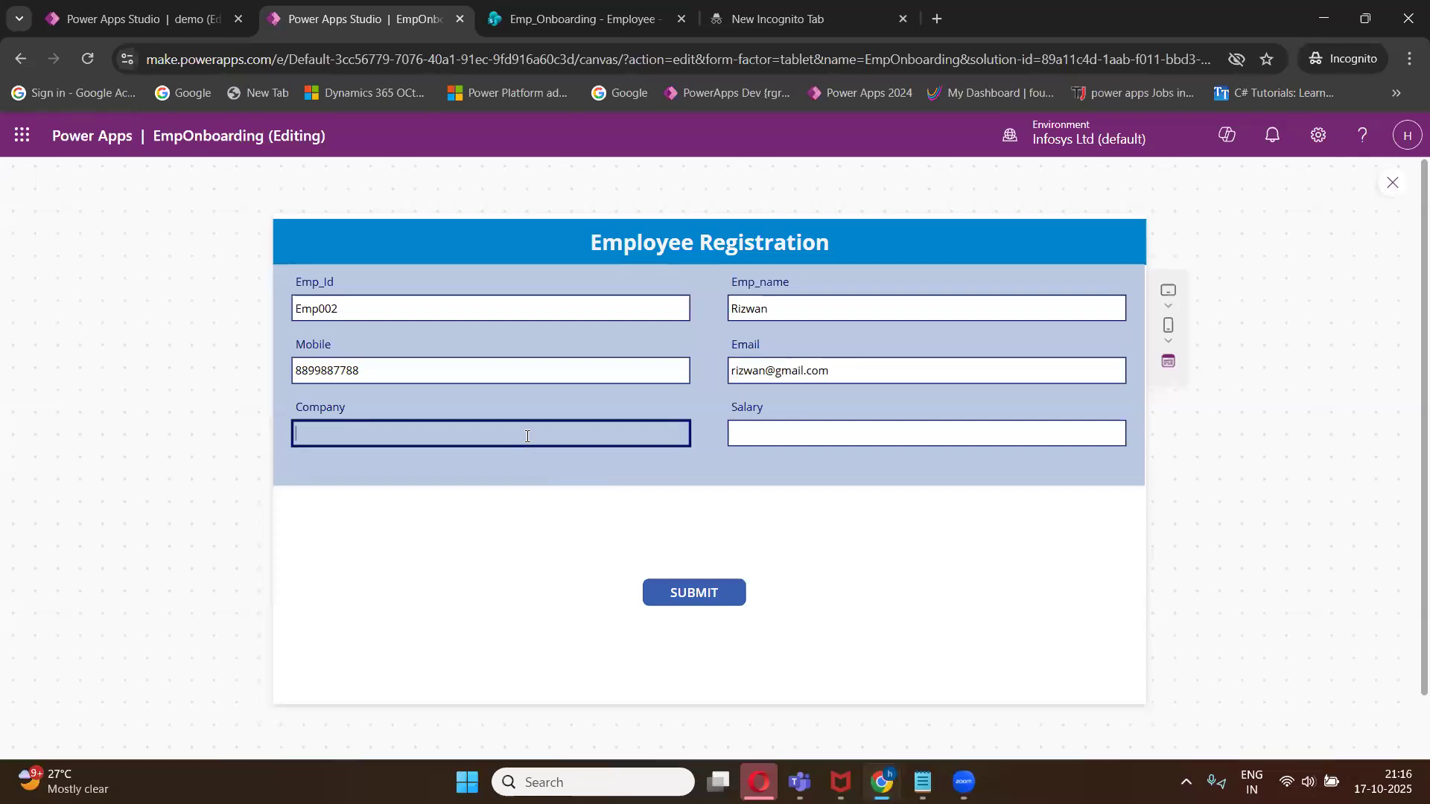
{"action": "type", "text": "CTS"}
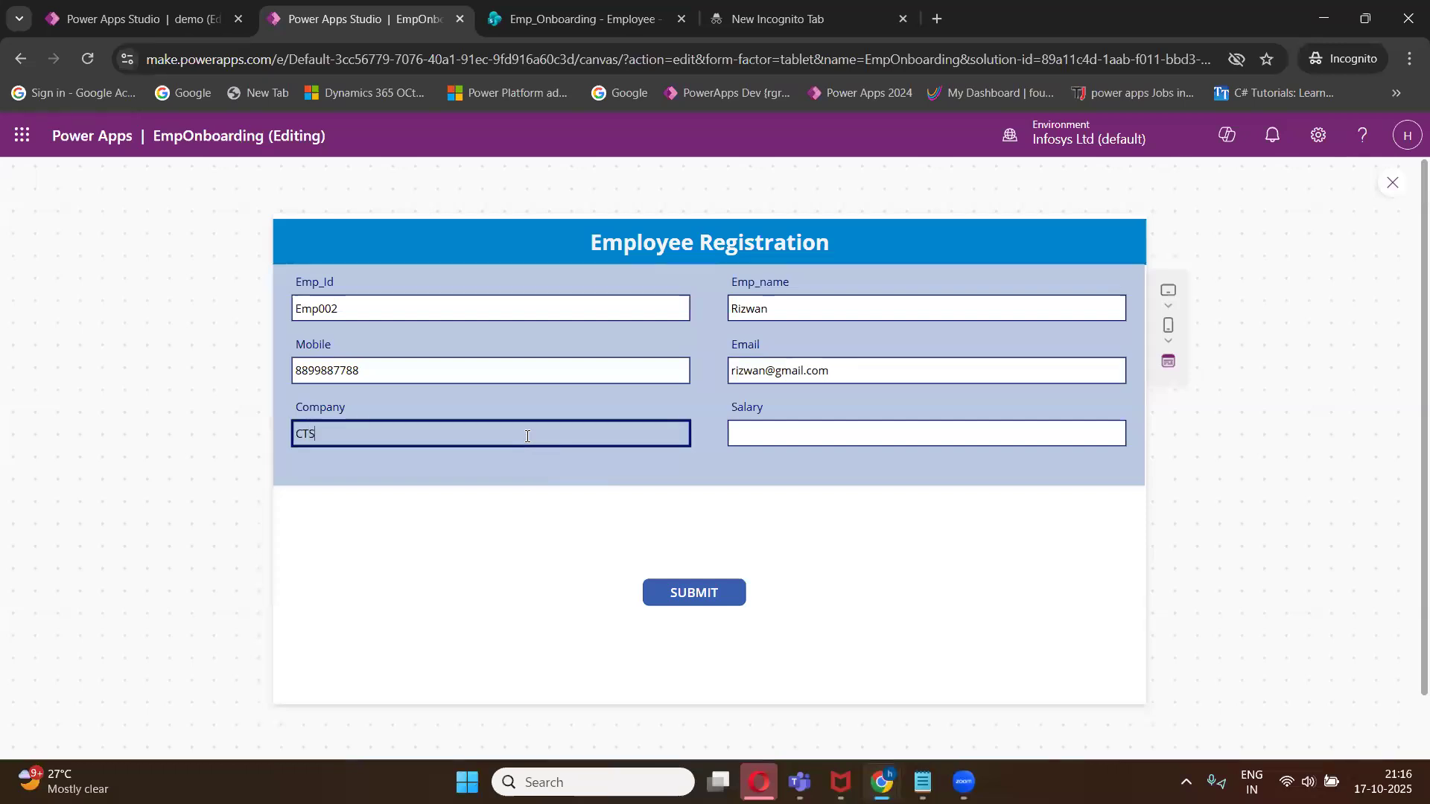
{"action": "left_click", "coordinate": [808, 433]}
{"action": "type", "text": "5000"}
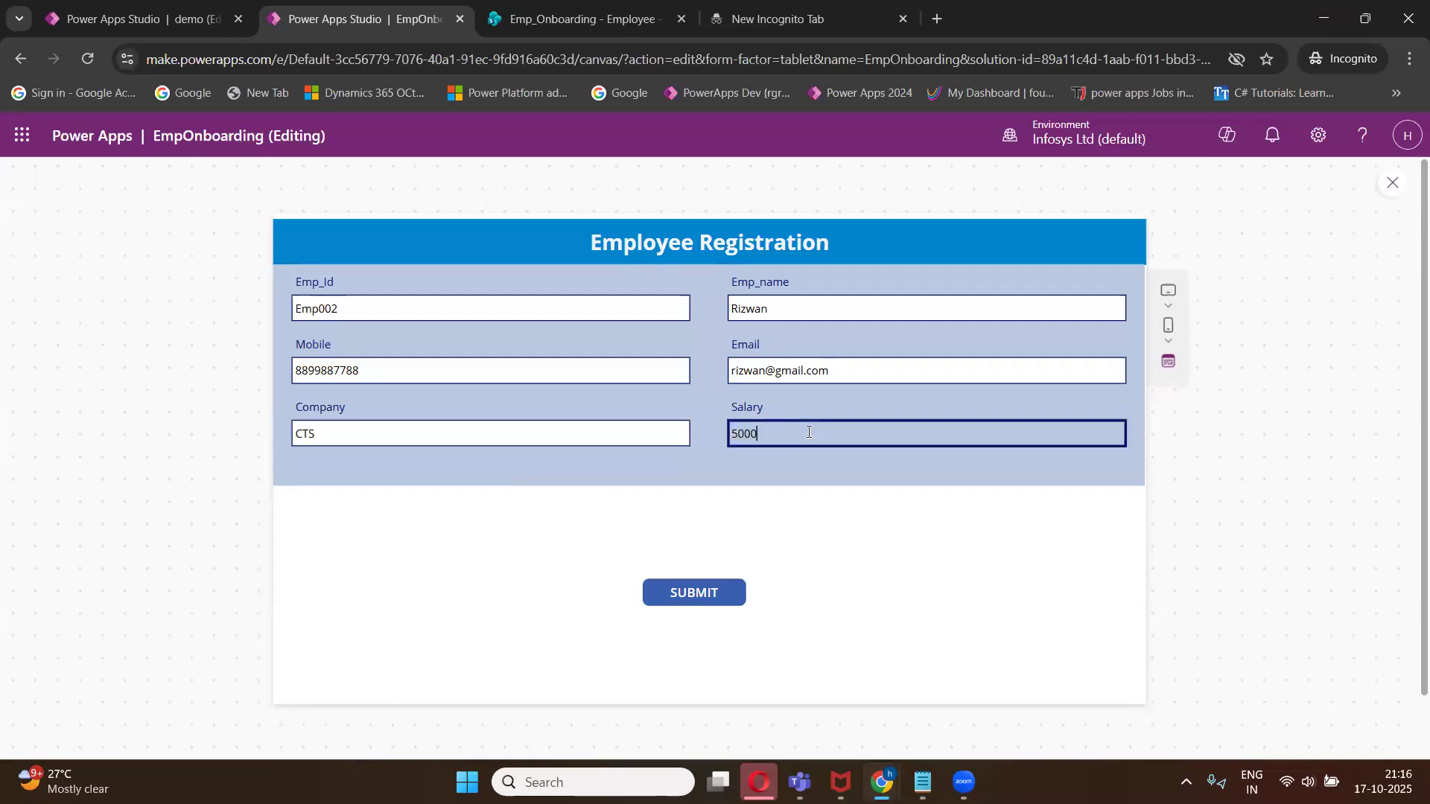
{"action": "key", "text": "BackSpace"}
{"action": "key", "text": "BackSpace"}
{"action": "key", "text": "BackSpace"}
{"action": "key", "text": "BackSpace"}
{"action": "type", "text": "1"}
{"action": "key", "text": "BackSpace"}
{"action": "type", "text": "75000"}
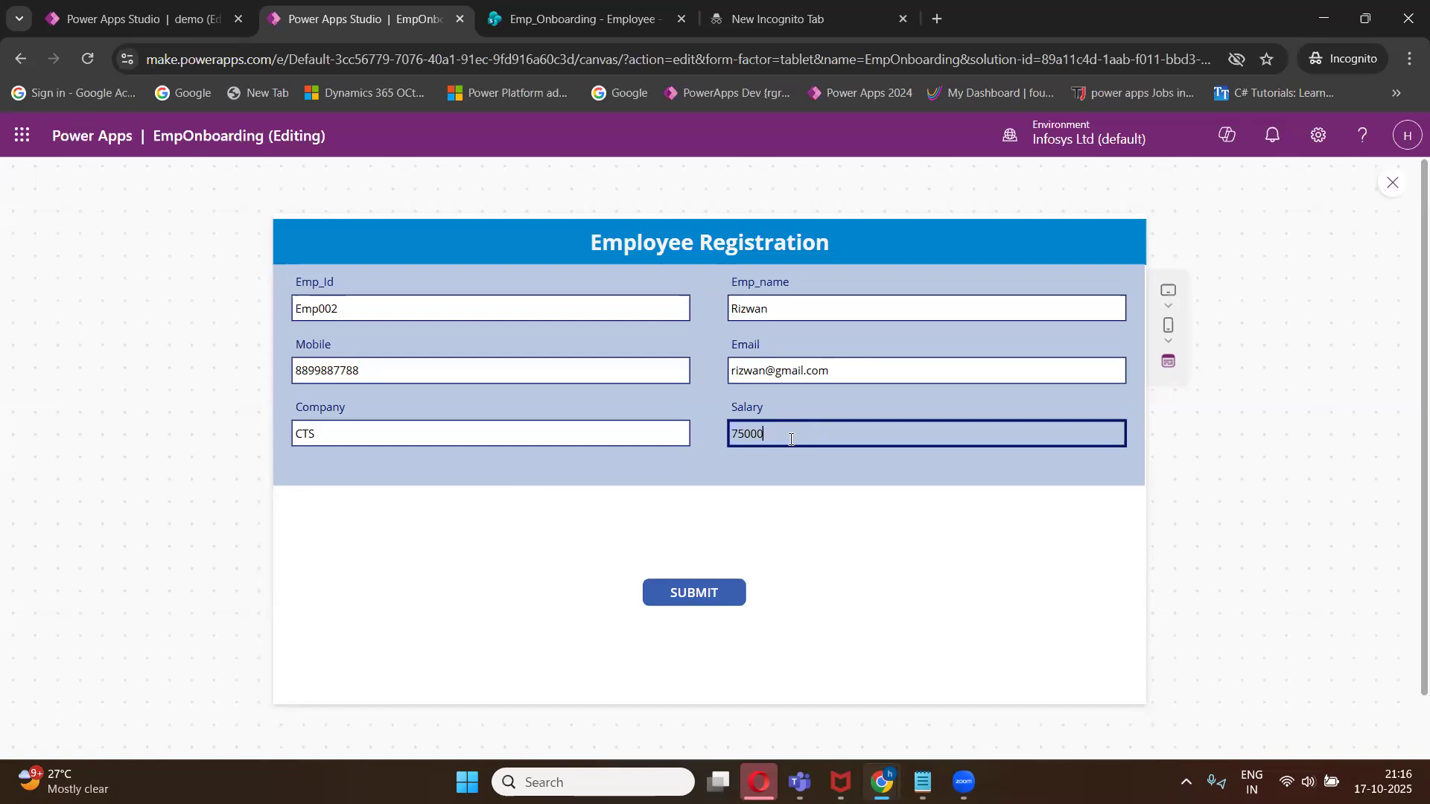
{"action": "left_click", "coordinate": [686, 592]}
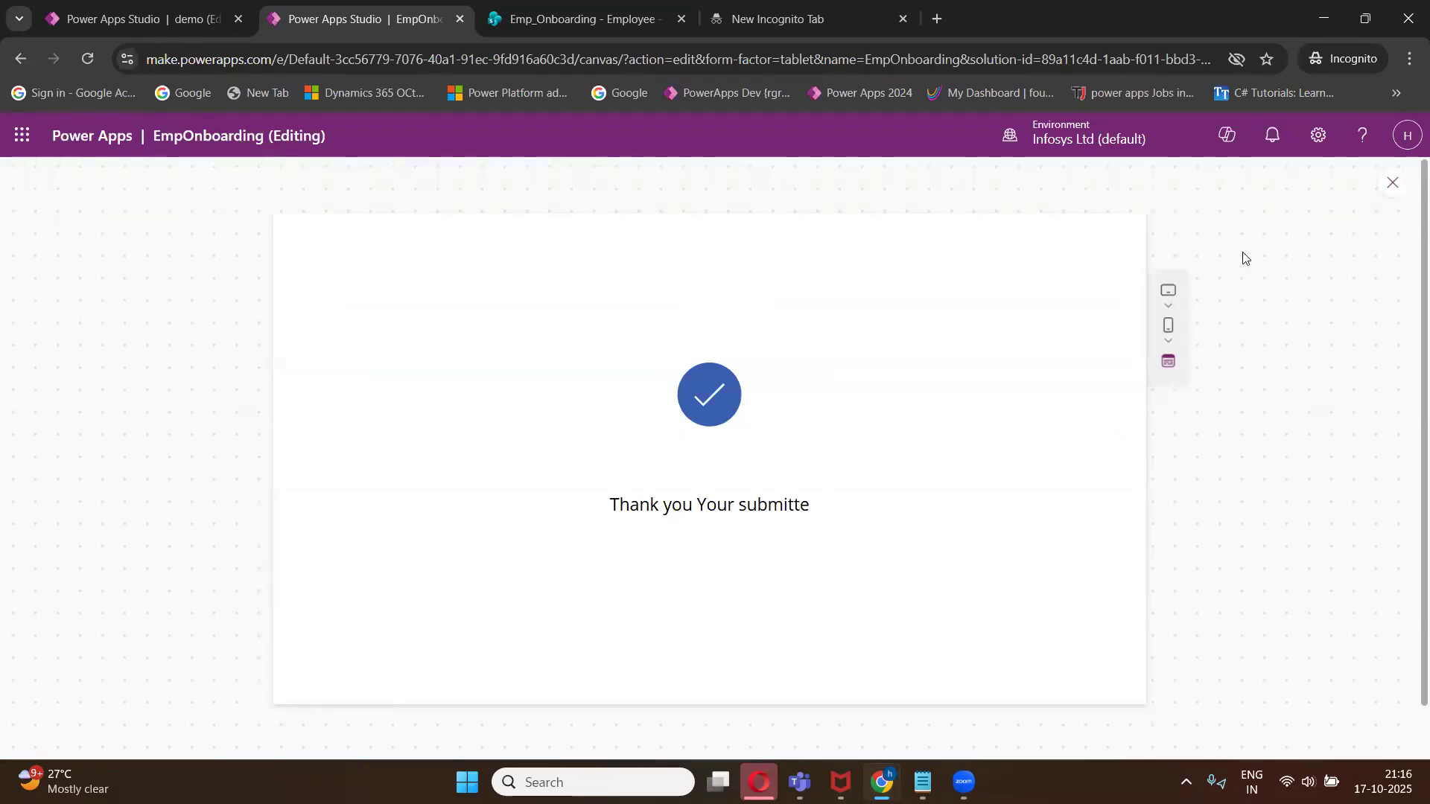
- Switch to the SharePoint Employee list tab and maximize the browser window to check the records
{"action": "left_click", "coordinate": [1365, 18]}
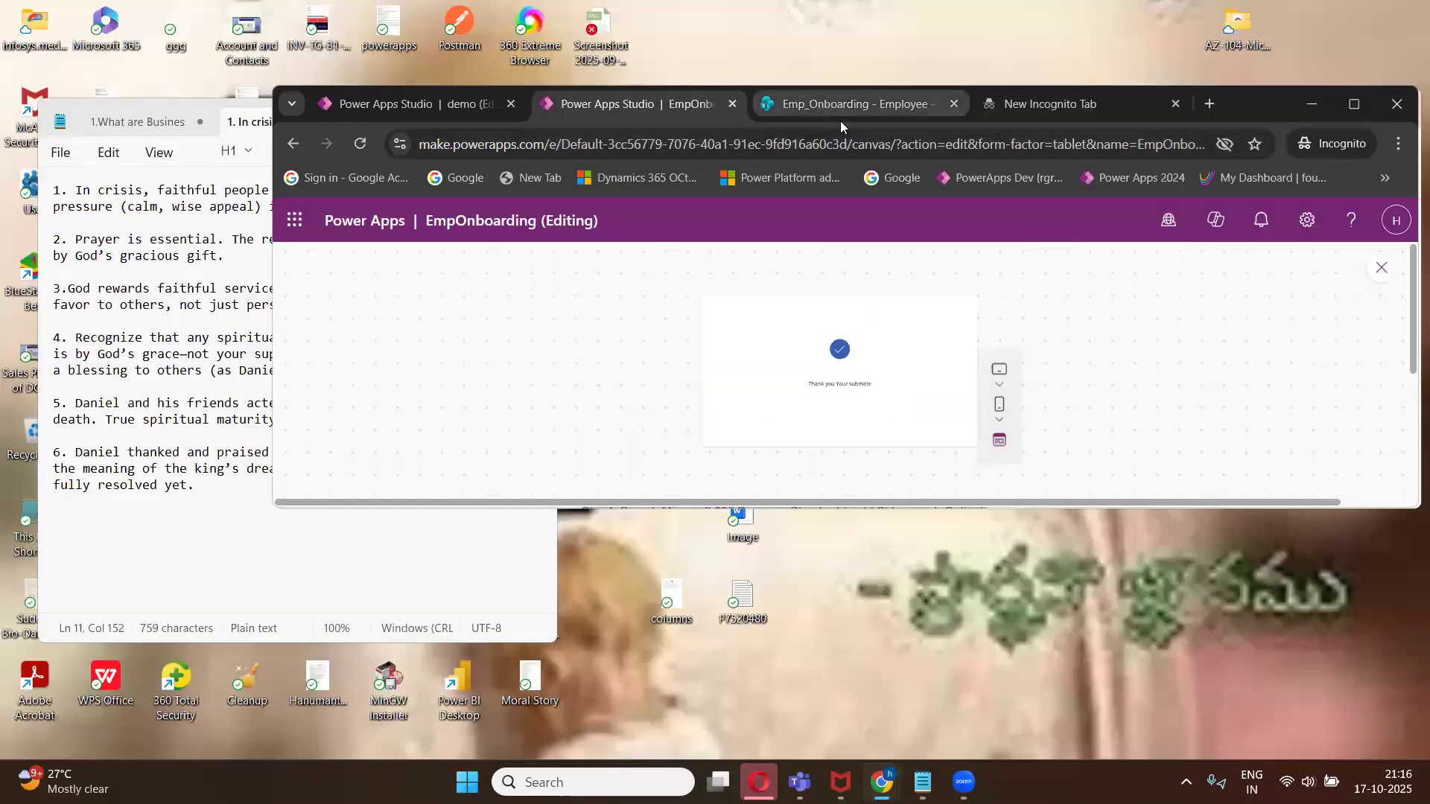
{"action": "left_click", "coordinate": [828, 106]}
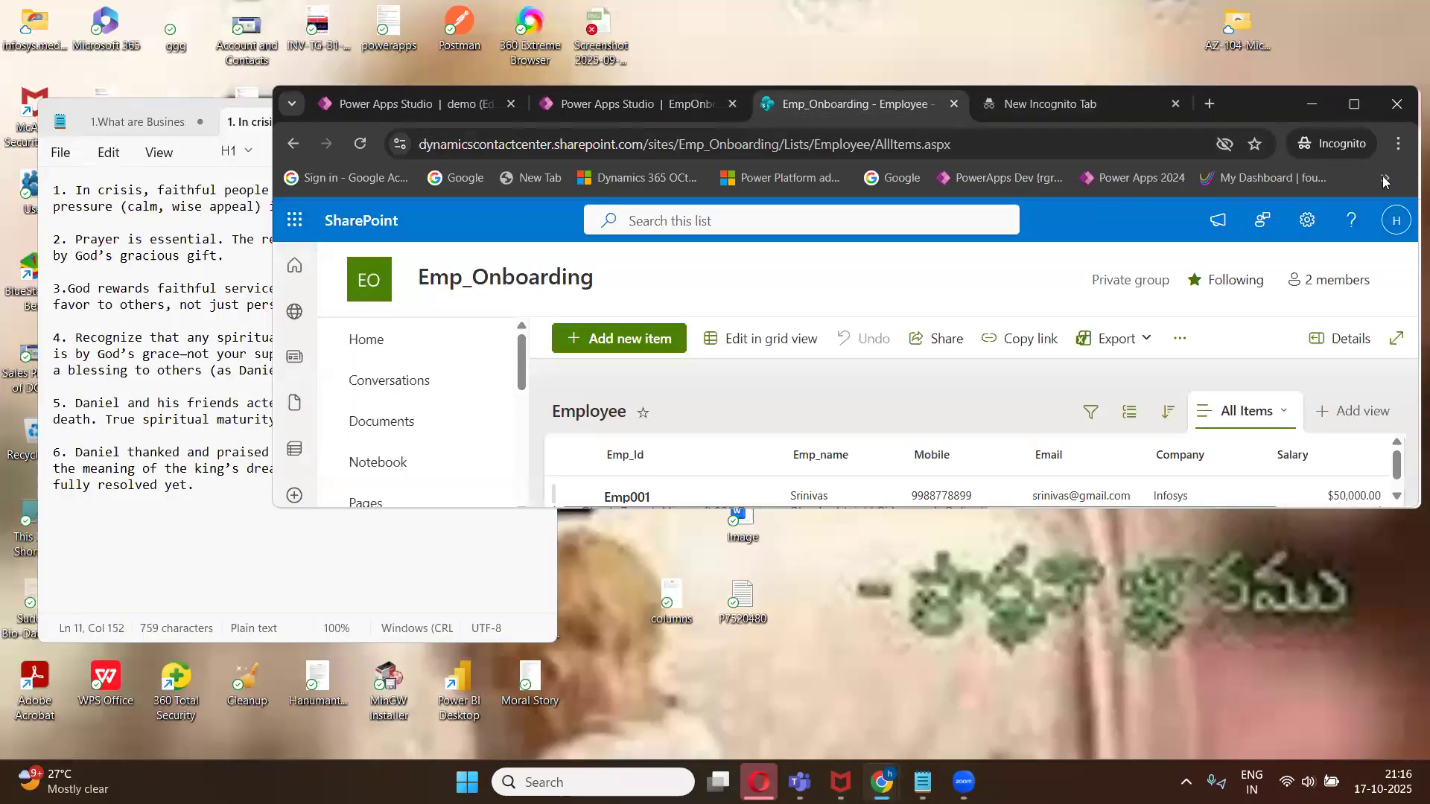
{"action": "left_click", "coordinate": [1355, 104]}
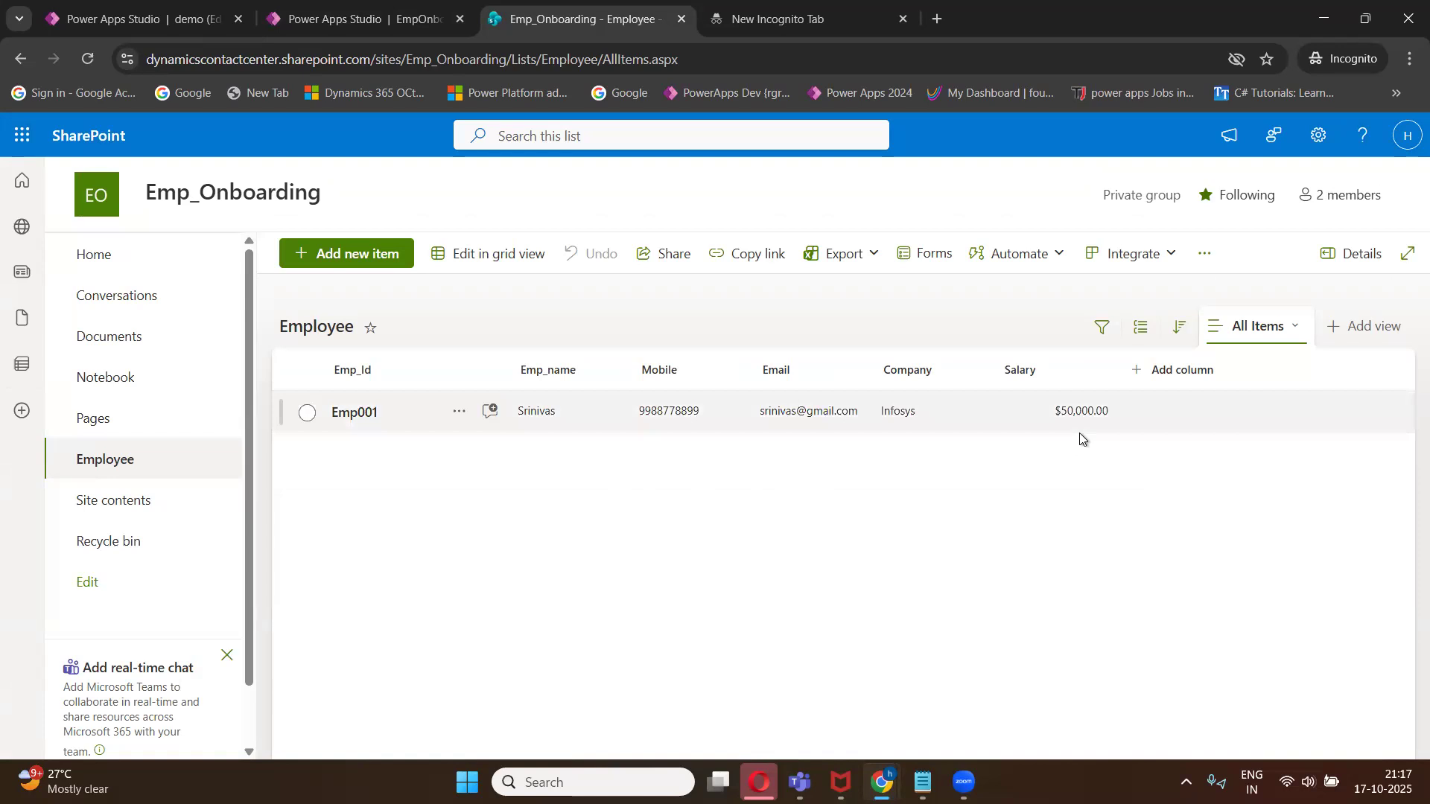
- Refresh the SharePoint Employee list to check for the newly submitted Emp002 record
{"action": "left_click", "coordinate": [88, 59]}
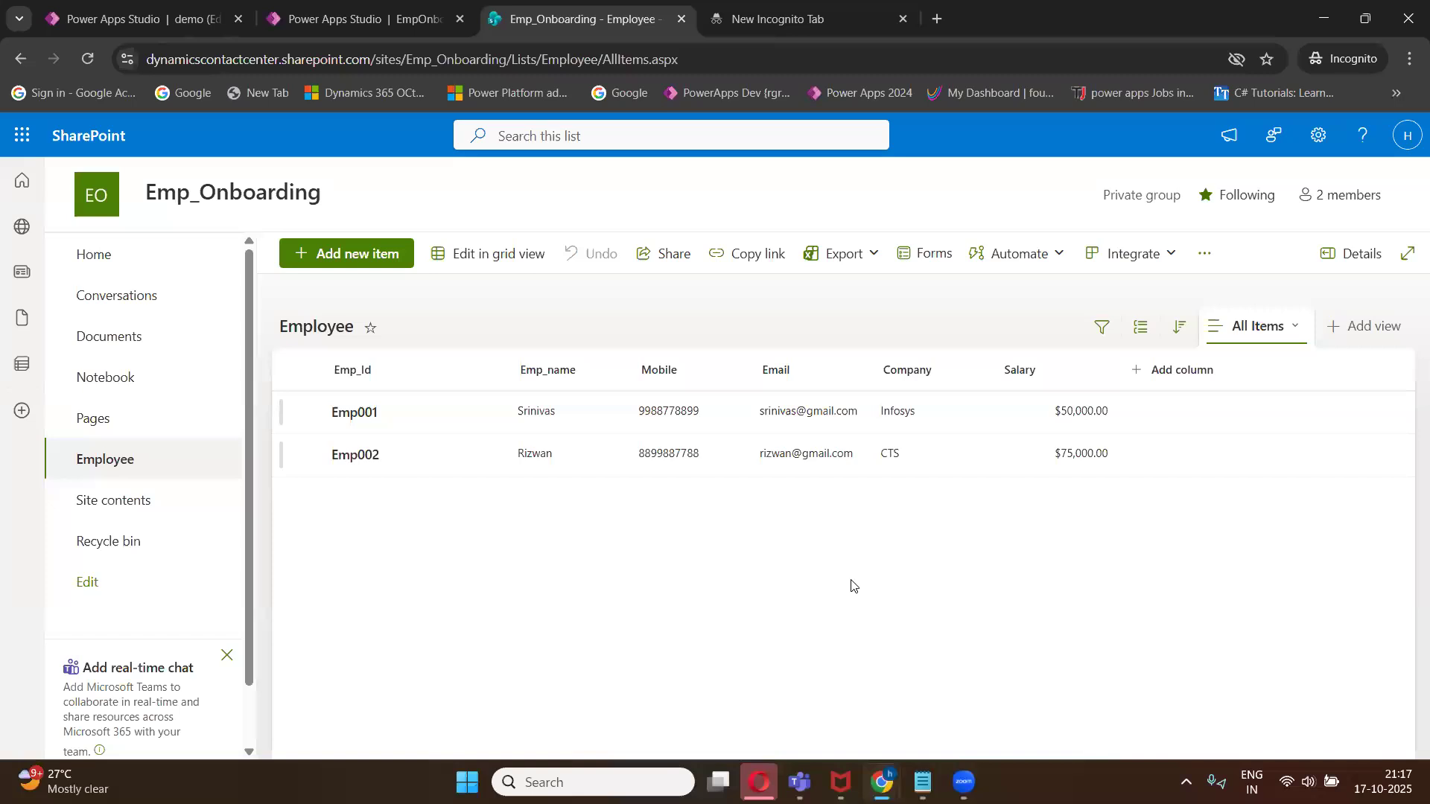
- Review the SharePoint section of the Class 1 notes, then return to the SharePoint list tab
{"action": "left_click", "coordinate": [923, 782]}
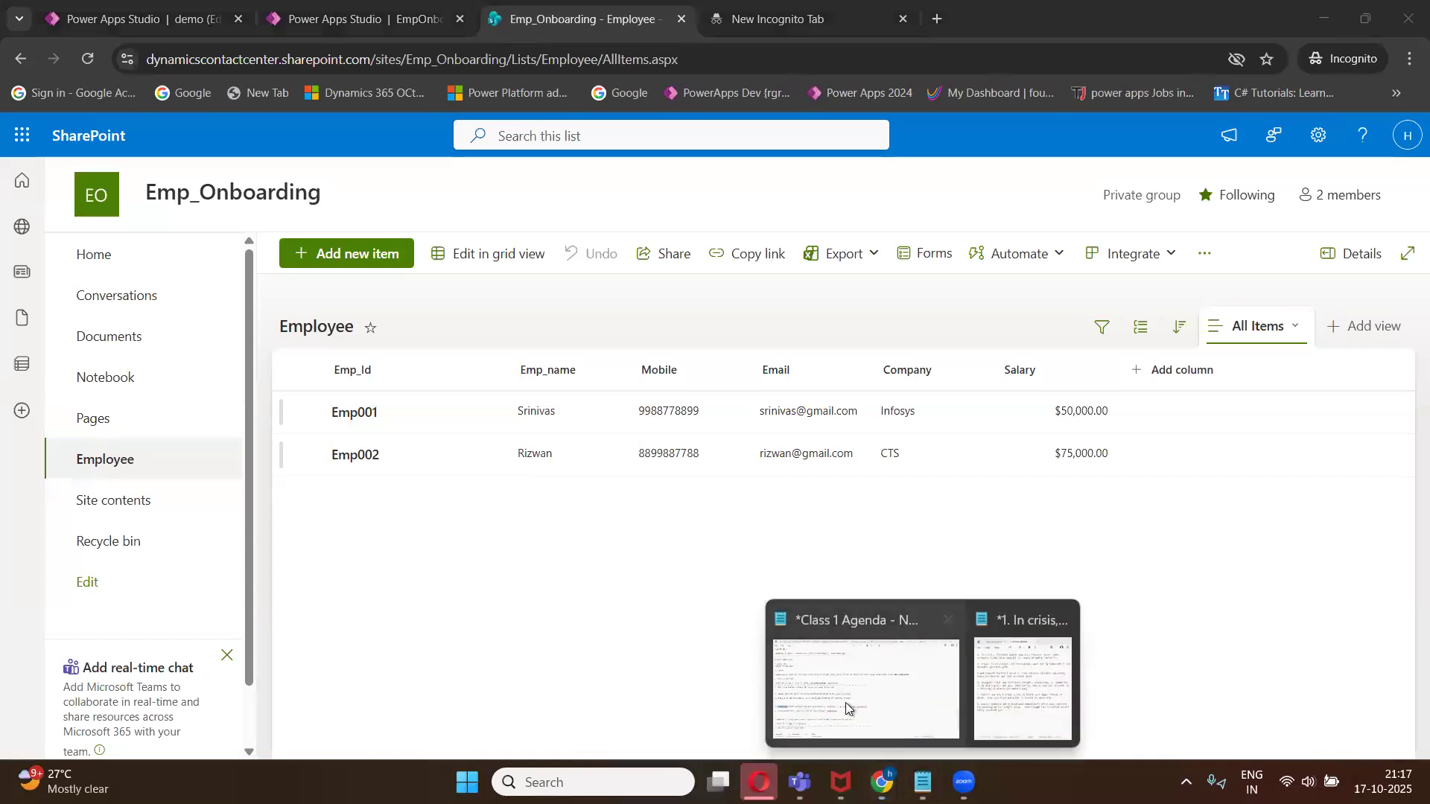
{"action": "left_click", "coordinate": [864, 685]}
{"action": "scroll", "coordinate": [222, 435], "scroll_direction": "up", "scroll_amount": 15}
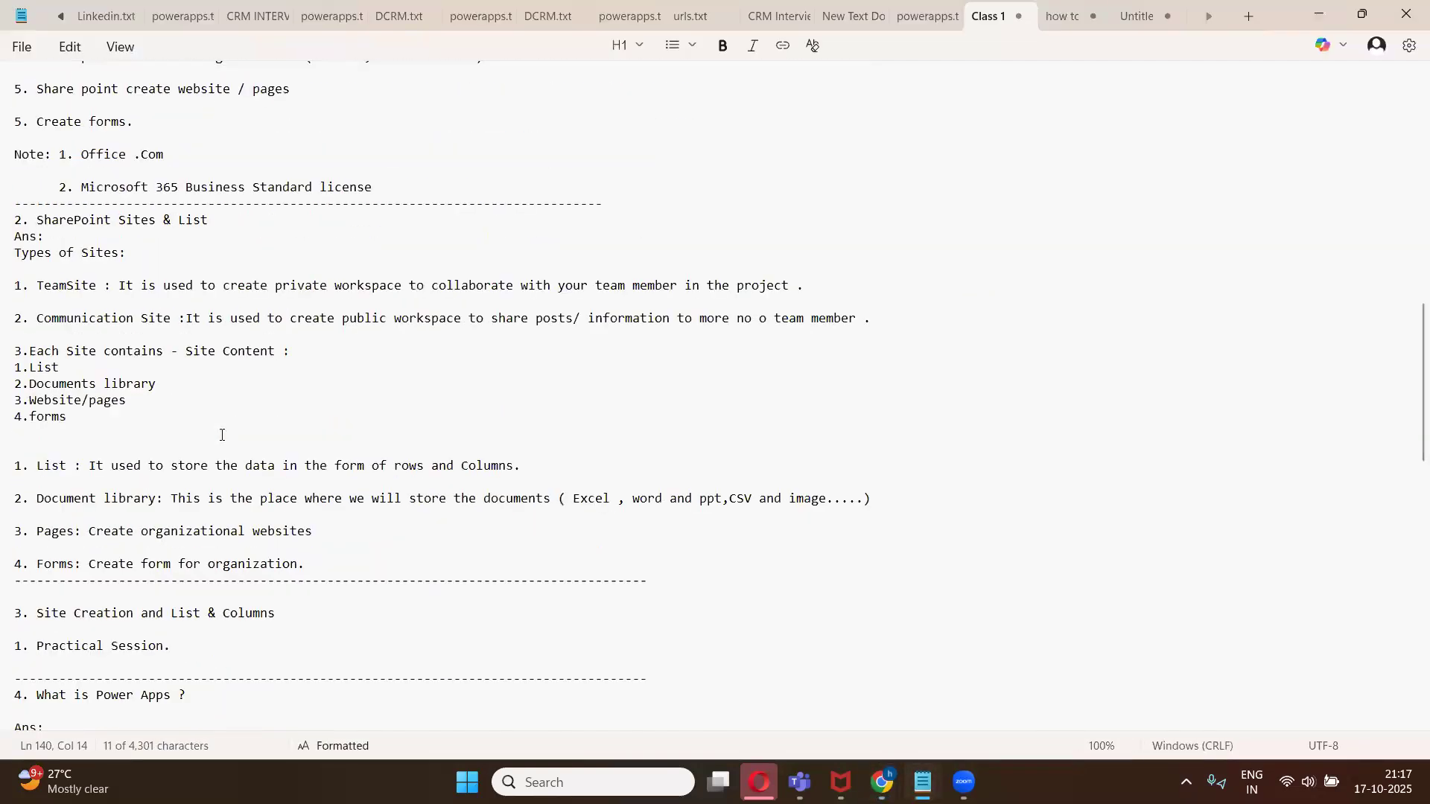
{"action": "scroll", "coordinate": [222, 435], "scroll_direction": "up", "scroll_amount": 3}
{"action": "scroll", "coordinate": [221, 435], "scroll_direction": "down", "scroll_amount": 10}
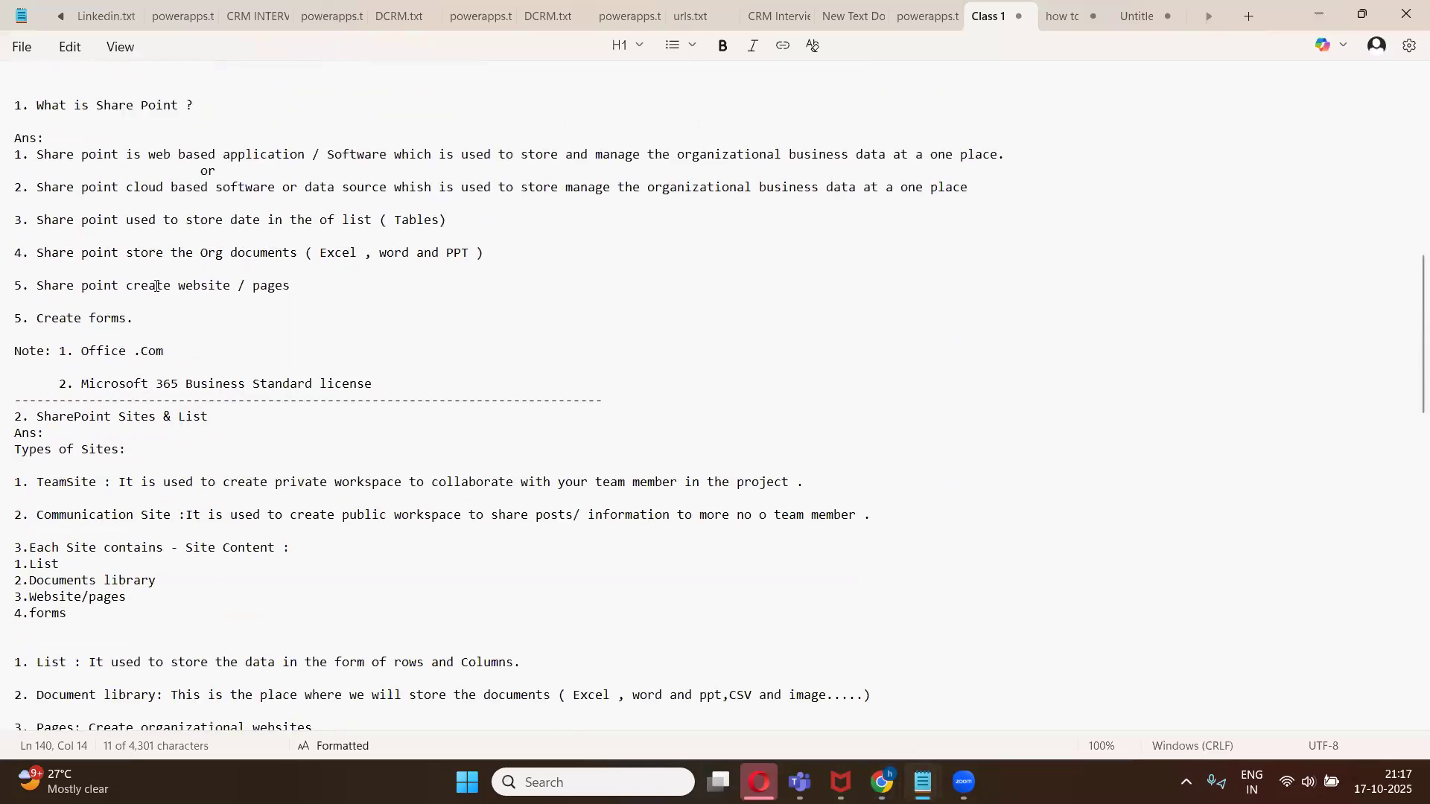
{"action": "scroll", "coordinate": [164, 289], "scroll_direction": "up", "scroll_amount": 4}
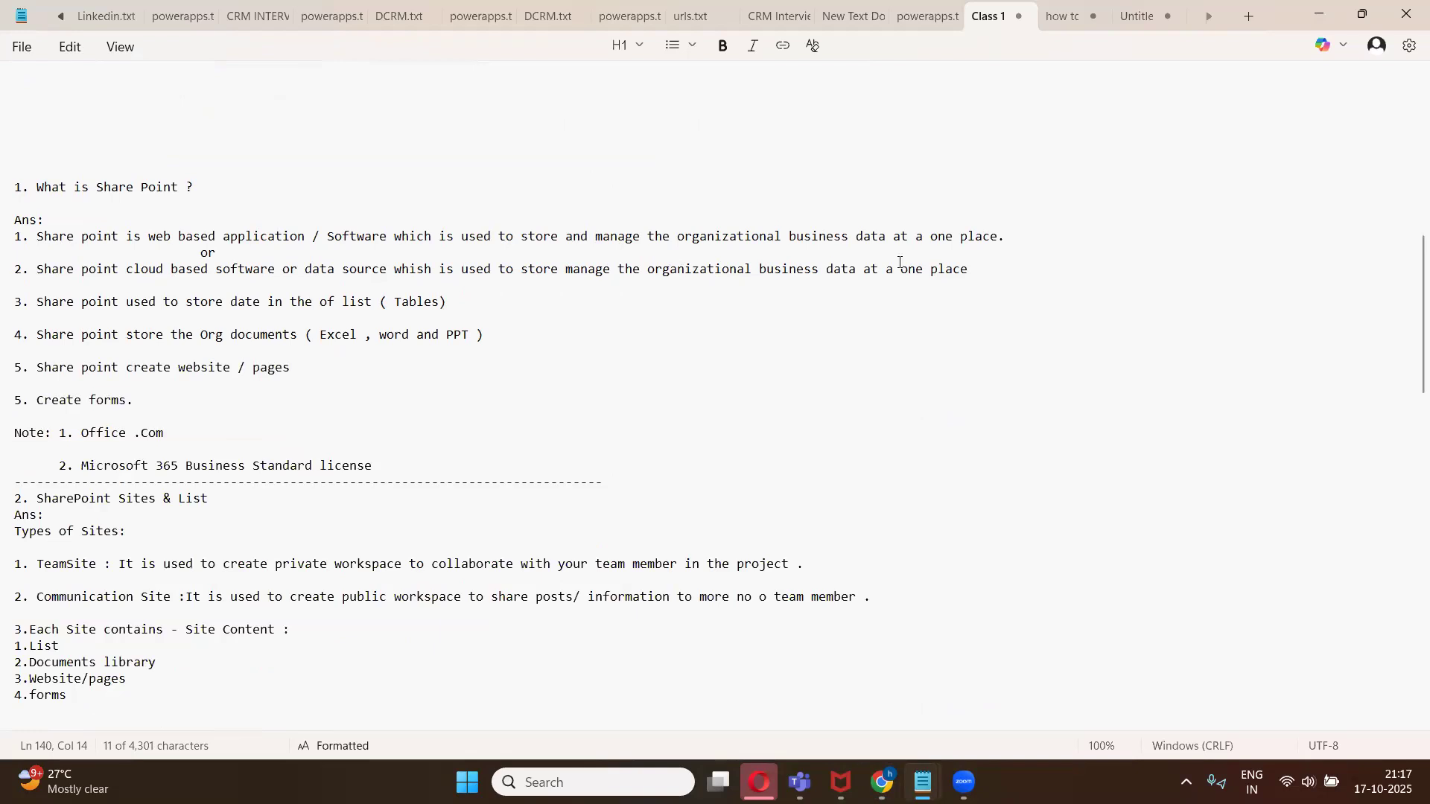
{"action": "scroll", "coordinate": [899, 262], "scroll_direction": "down", "scroll_amount": 1}
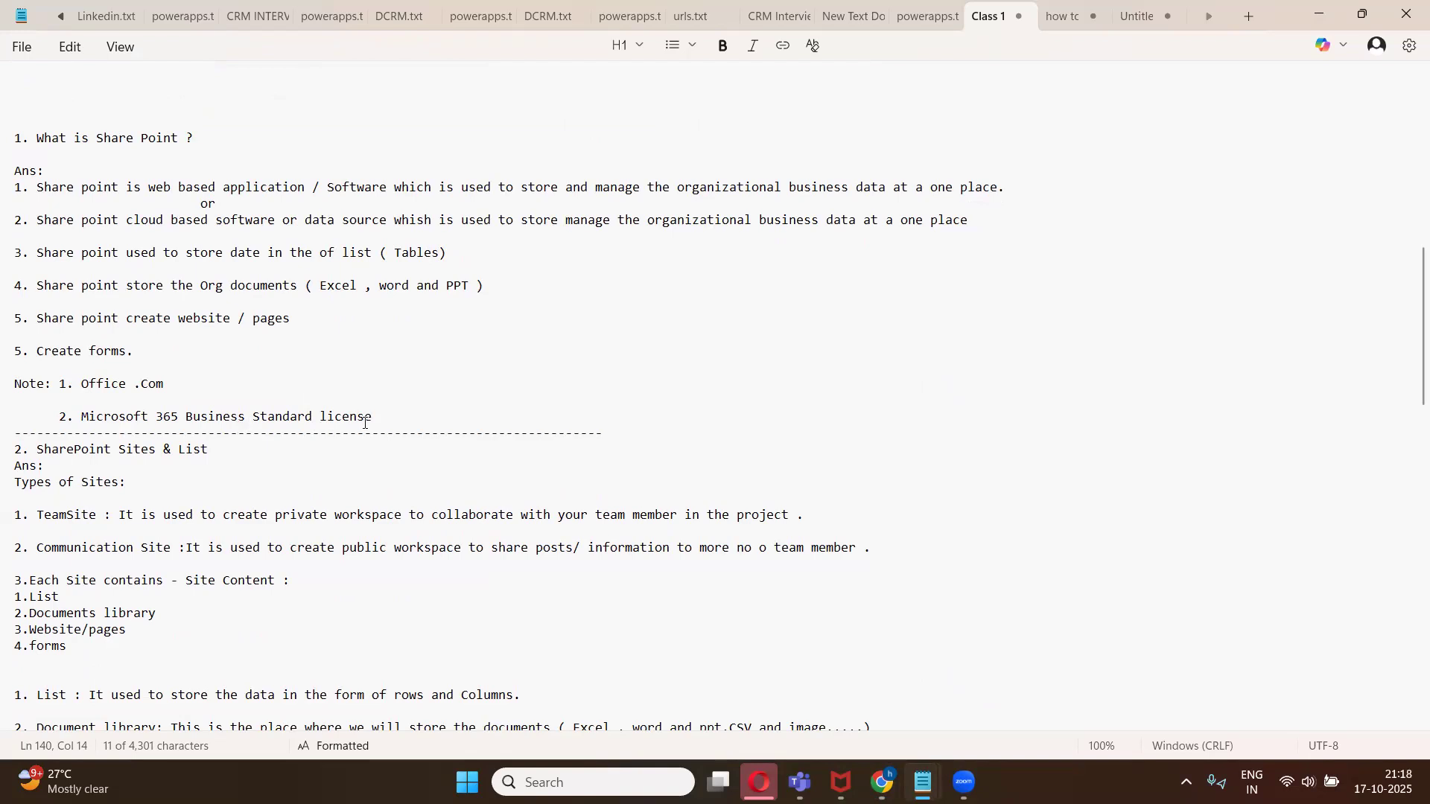
{"action": "left_click", "coordinate": [882, 782]}
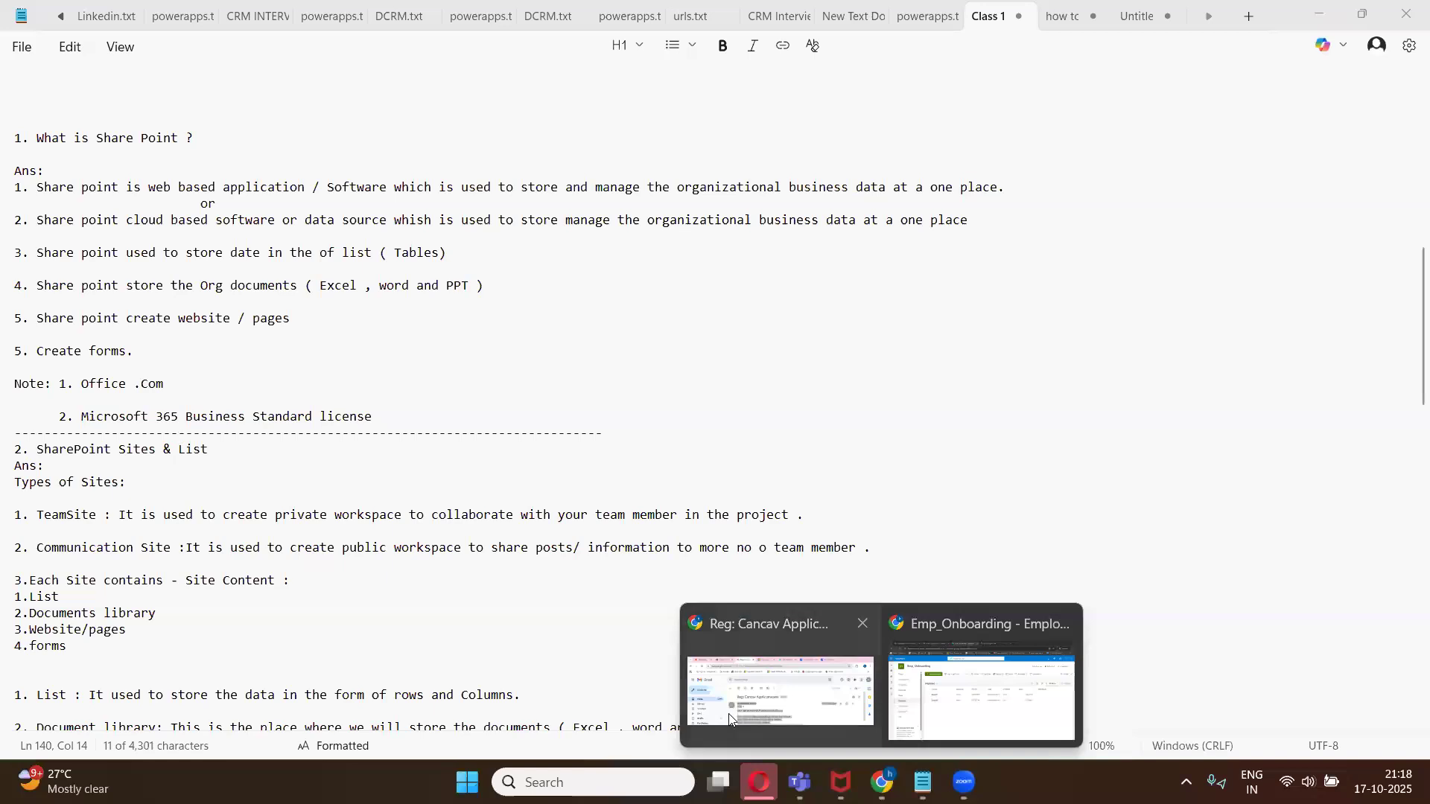
{"action": "left_click", "coordinate": [940, 721]}
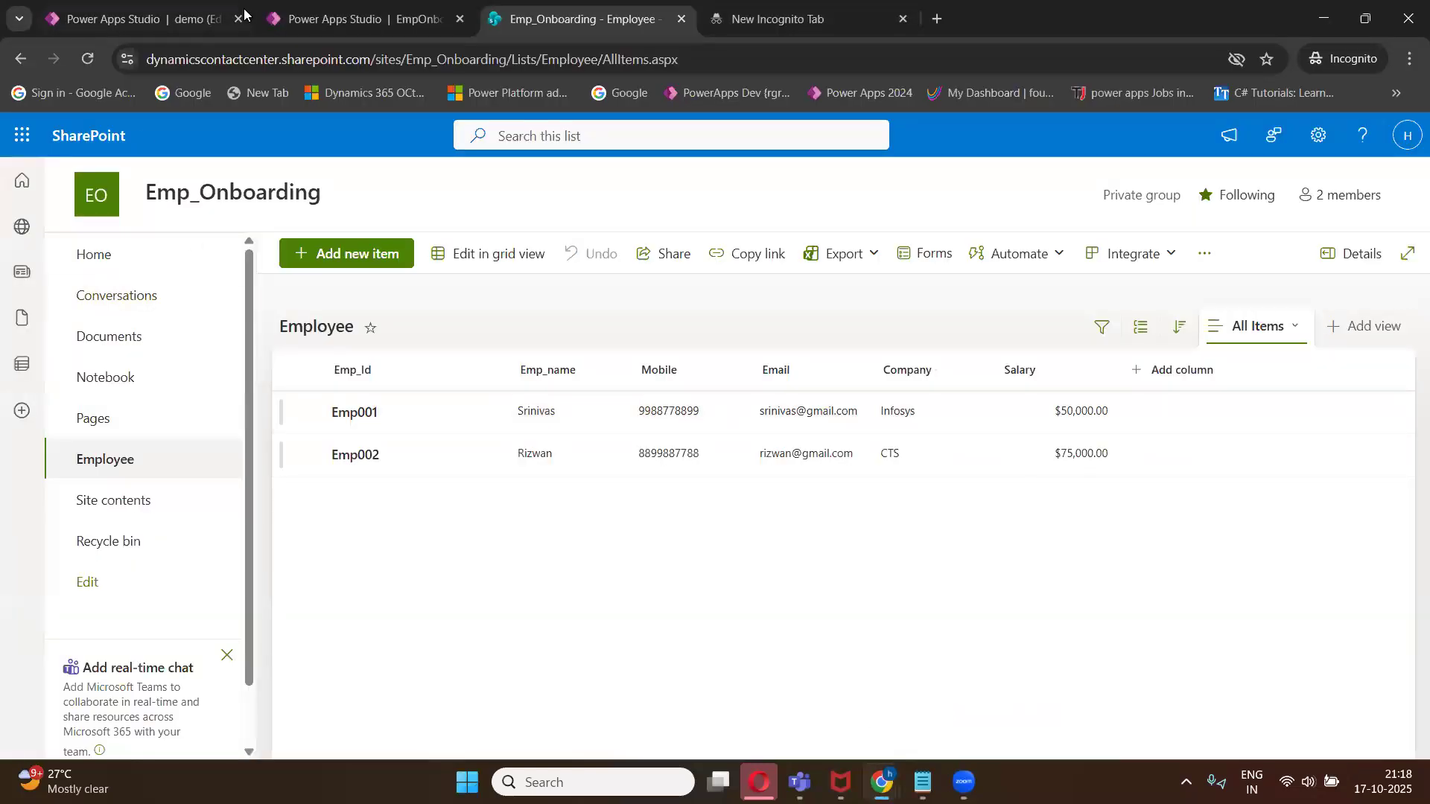
- Switch to the EmpOnboarding Power Apps Studio tab and close the app preview
{"action": "left_click", "coordinate": [266, 22]}
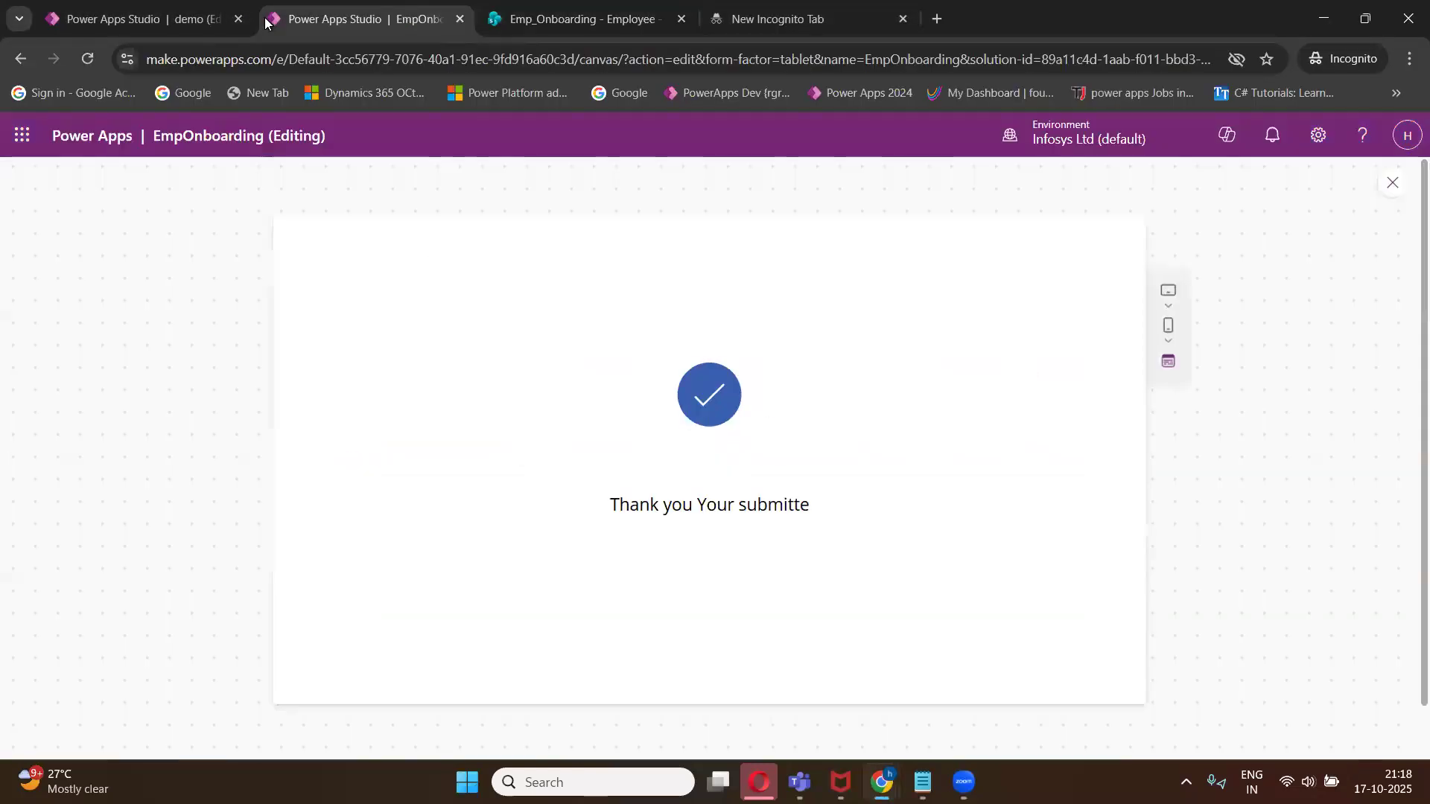
{"action": "left_click", "coordinate": [1388, 192]}
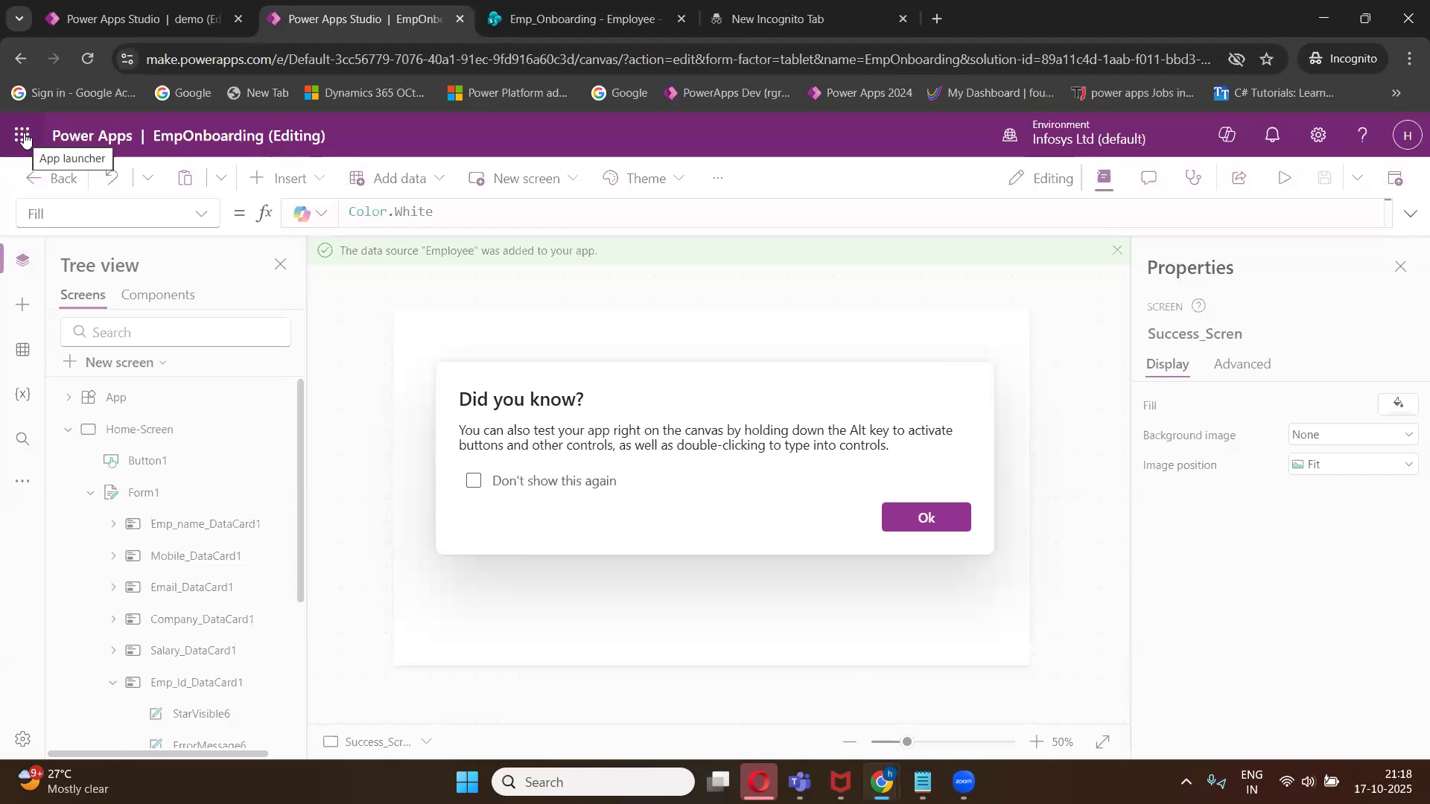
{"action": "left_click", "coordinate": [23, 139]}
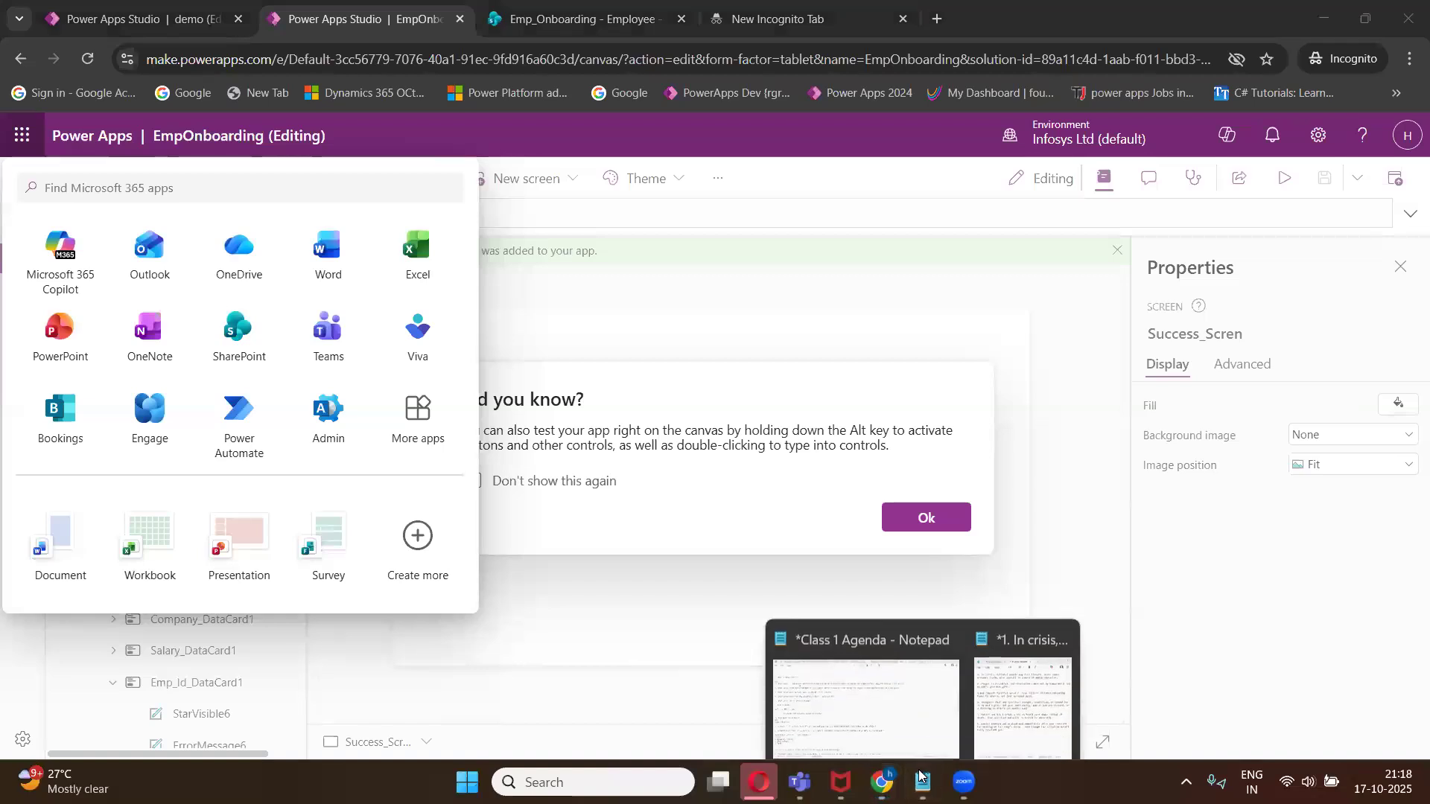
{"action": "left_click", "coordinate": [841, 682]}
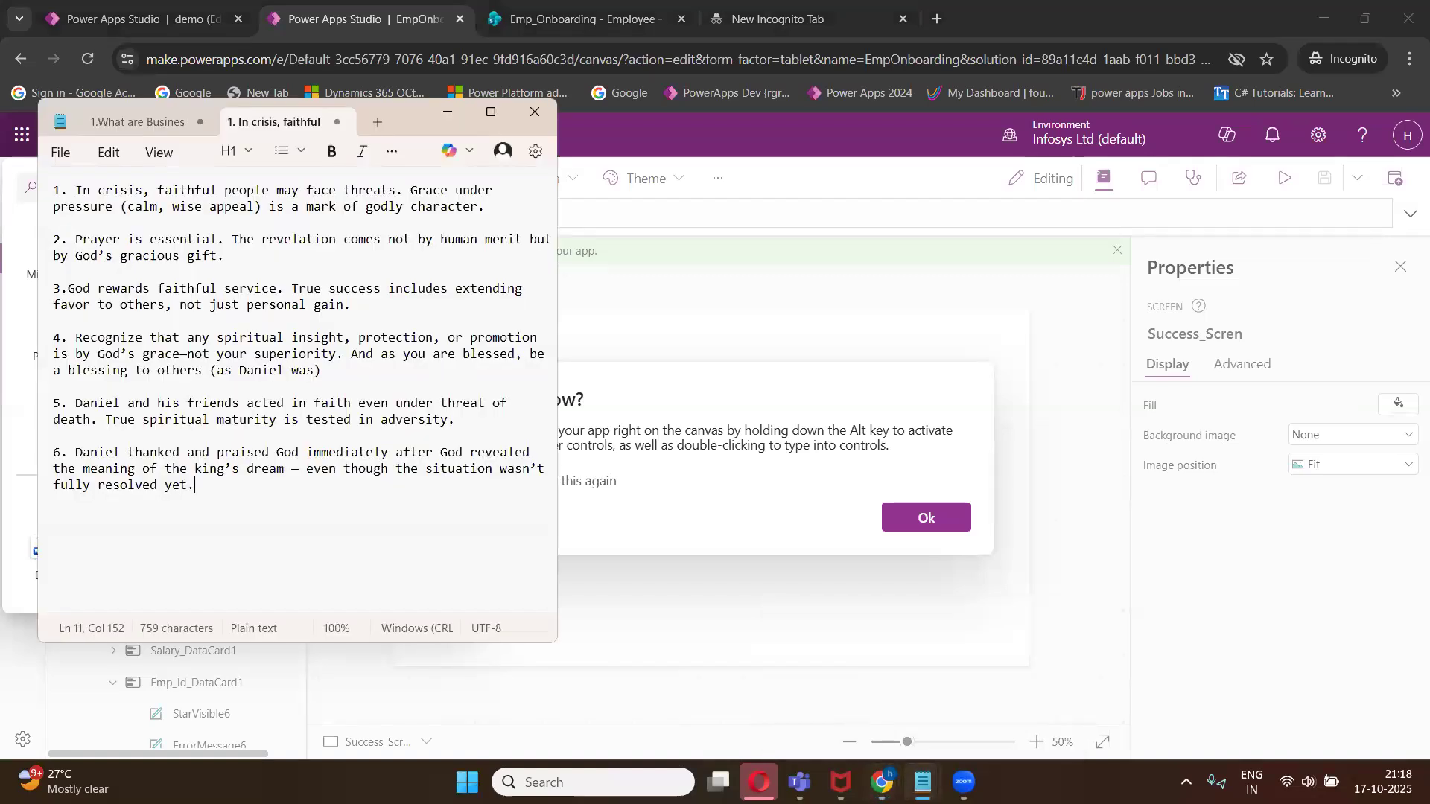
{"action": "mouse_move", "coordinate": [922, 782]}
{"action": "left_click", "coordinate": [851, 704]}
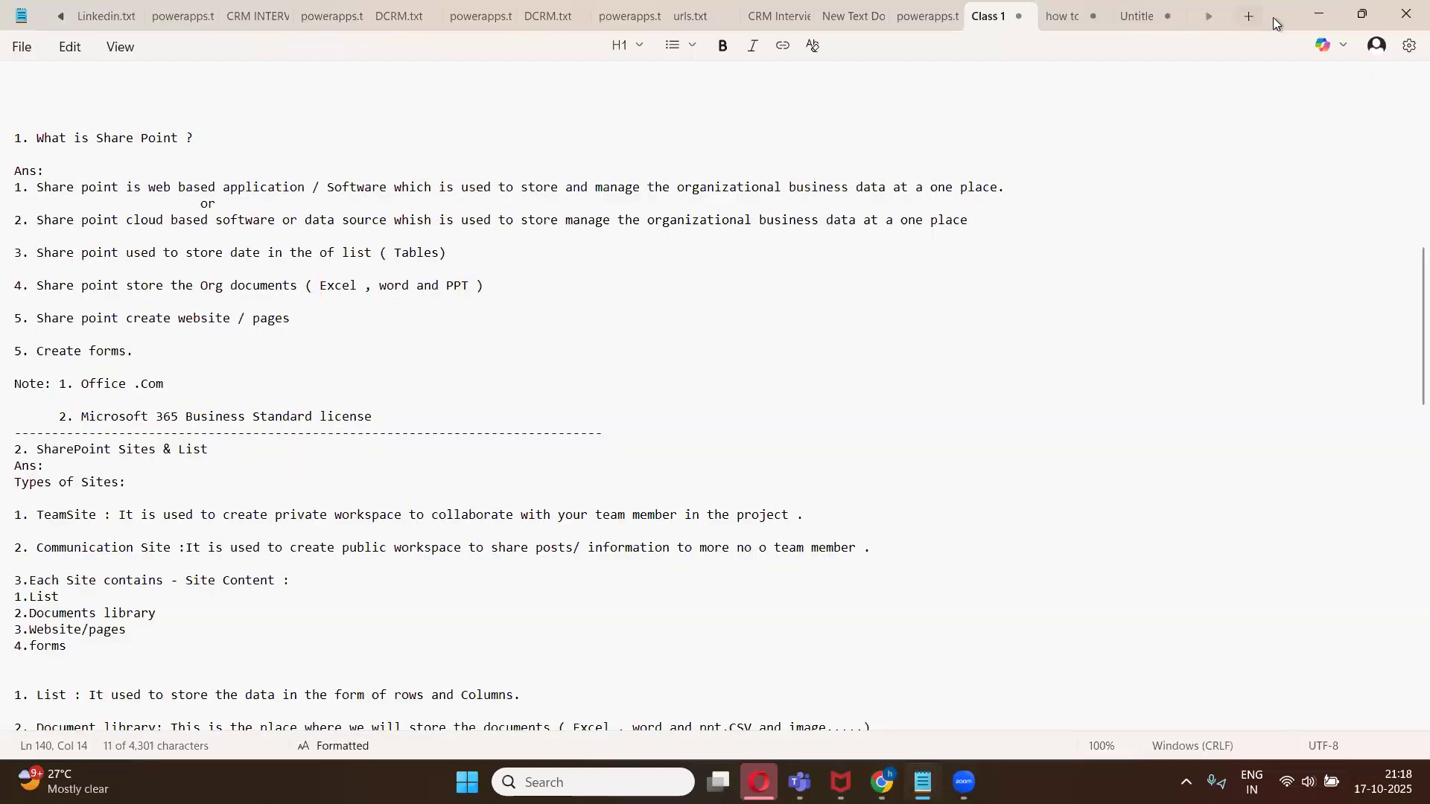
{"action": "left_click_drag", "start_coordinate": [1275, 26], "coordinate": [1221, 53]}
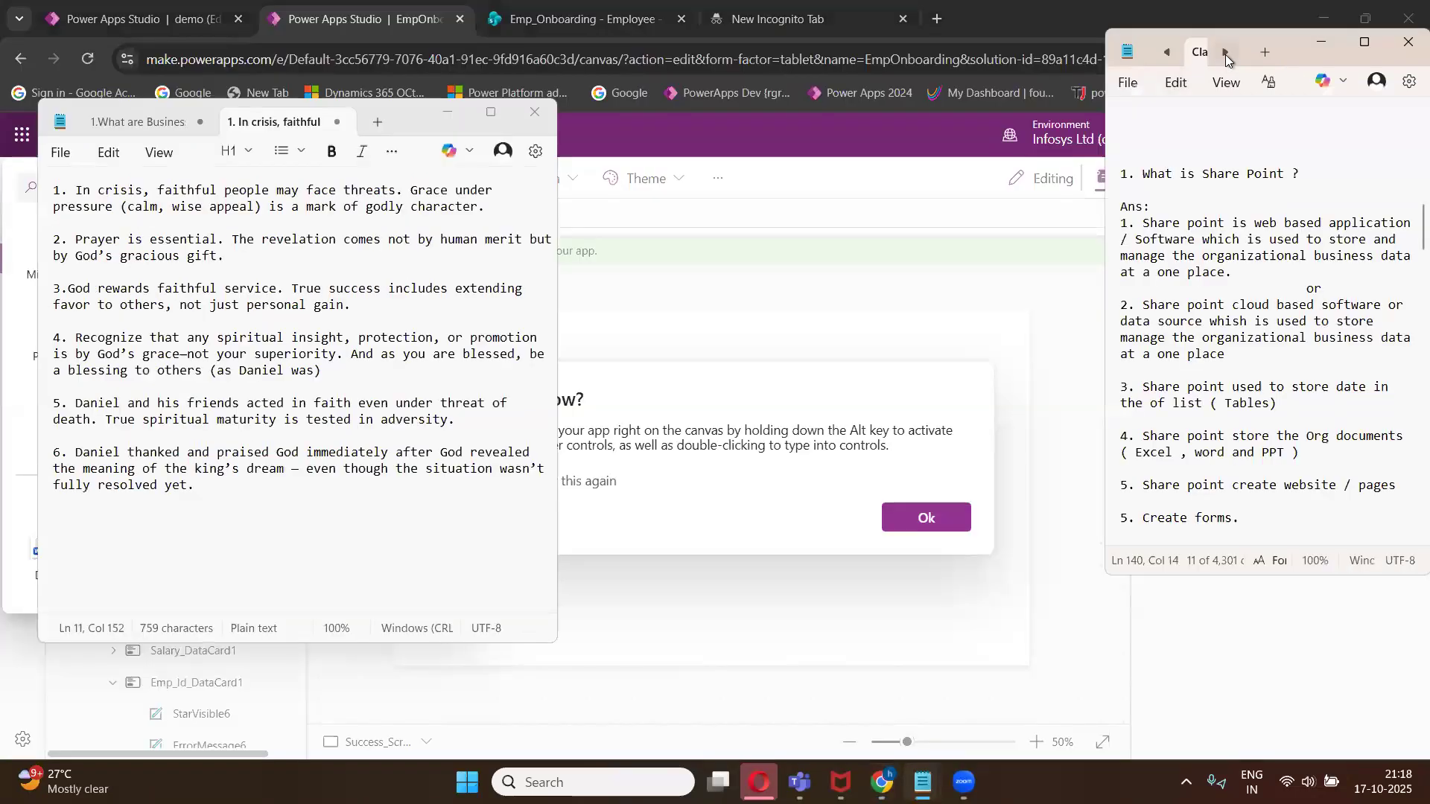
{"action": "left_click", "coordinate": [1321, 43]}
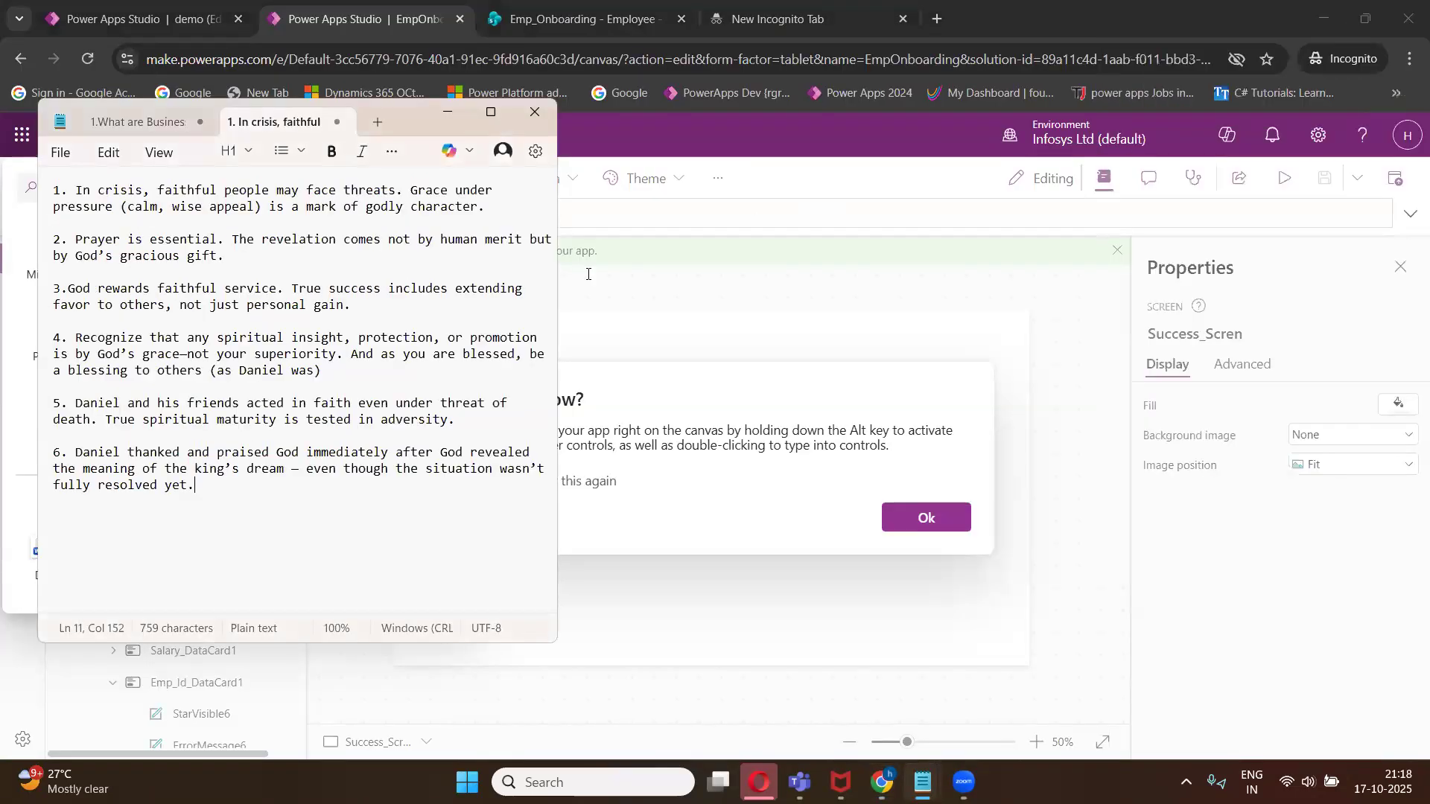
{"action": "left_click", "coordinate": [445, 113]}
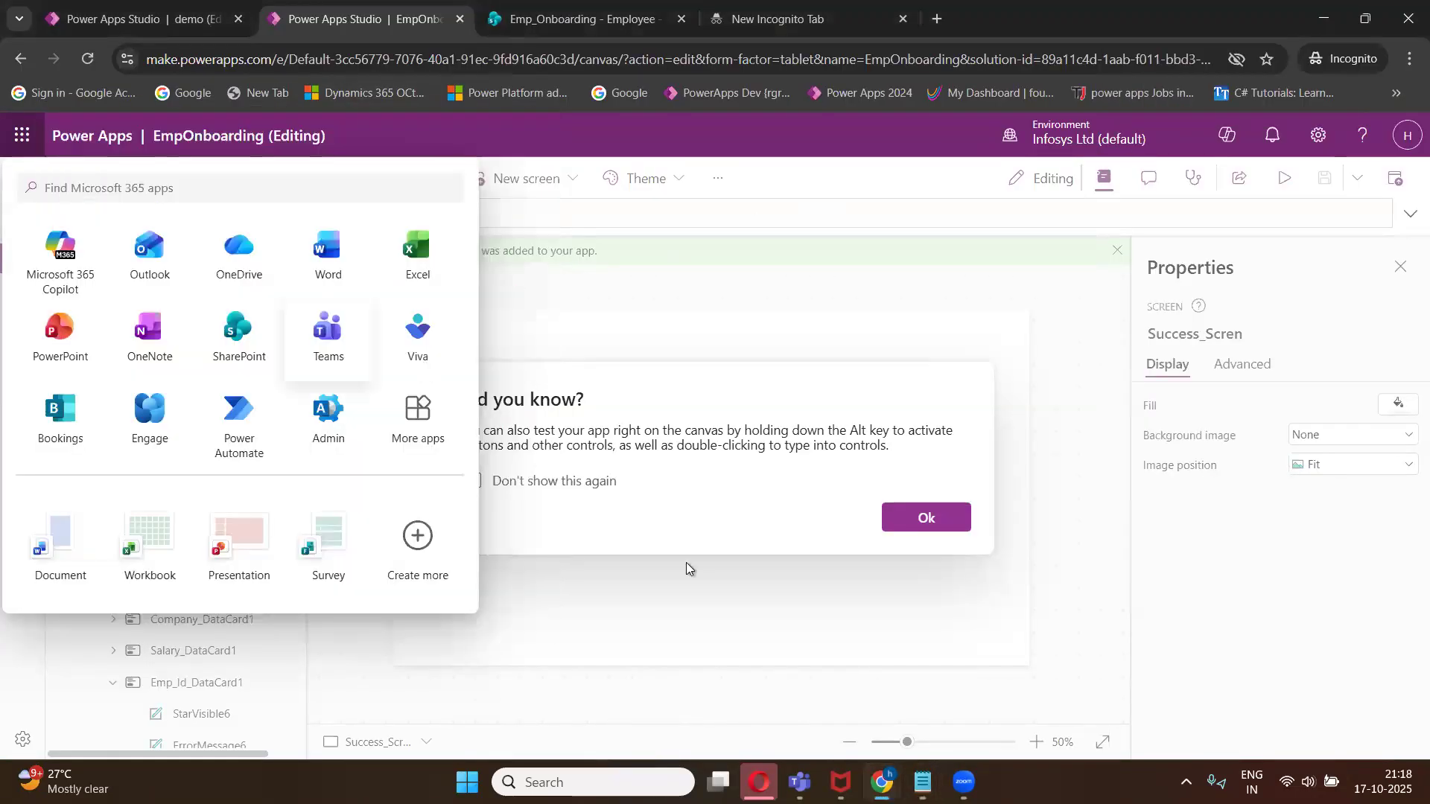
{"action": "mouse_move", "coordinate": [922, 782]}
{"action": "left_click", "coordinate": [900, 736]}
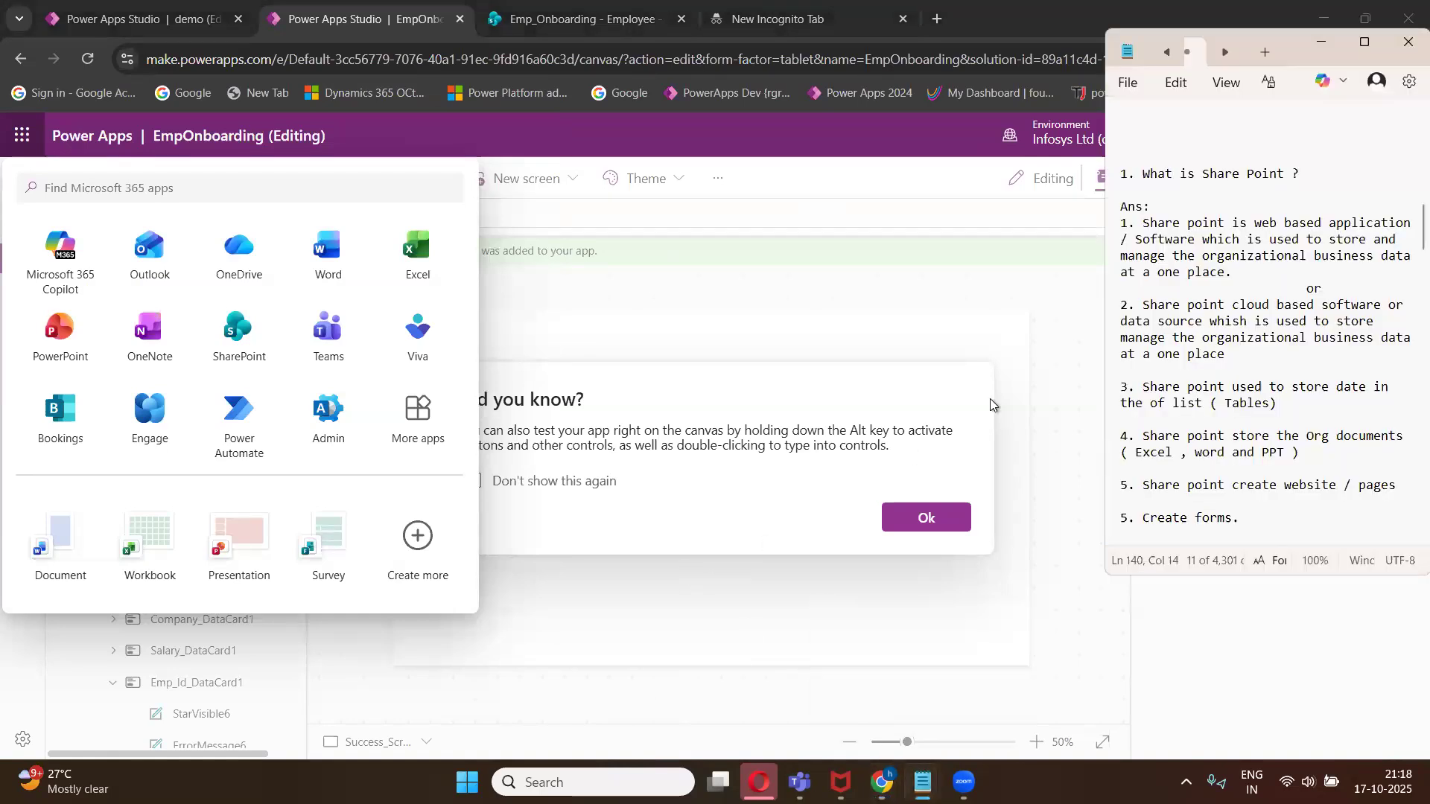
{"action": "left_click", "coordinate": [1364, 41]}
- Read through the types of sites in the class notes, highlighting TeamSite and Communication Site
{"action": "scroll", "coordinate": [187, 439], "scroll_direction": "down", "scroll_amount": 1}
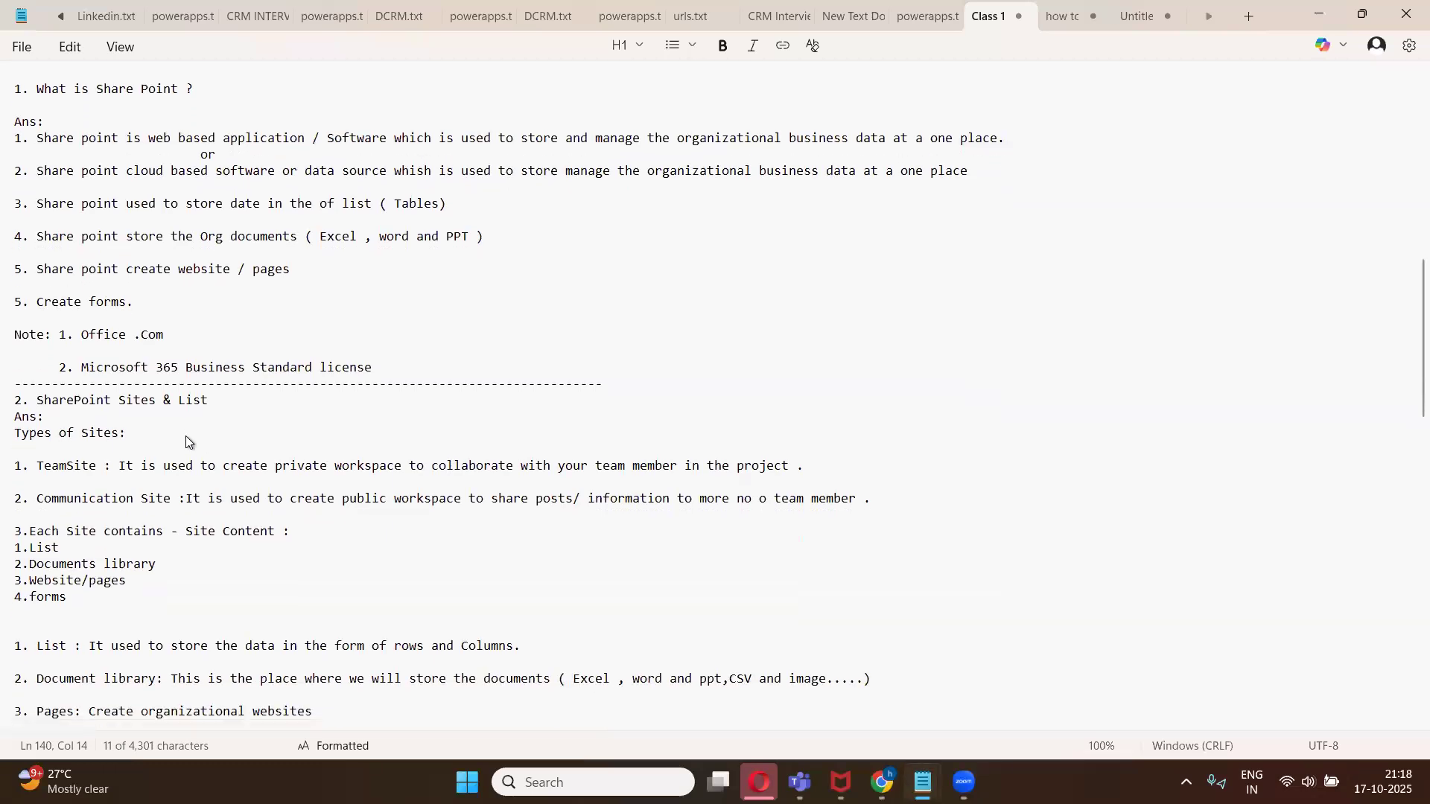
{"action": "scroll", "coordinate": [158, 409], "scroll_direction": "down", "scroll_amount": 2}
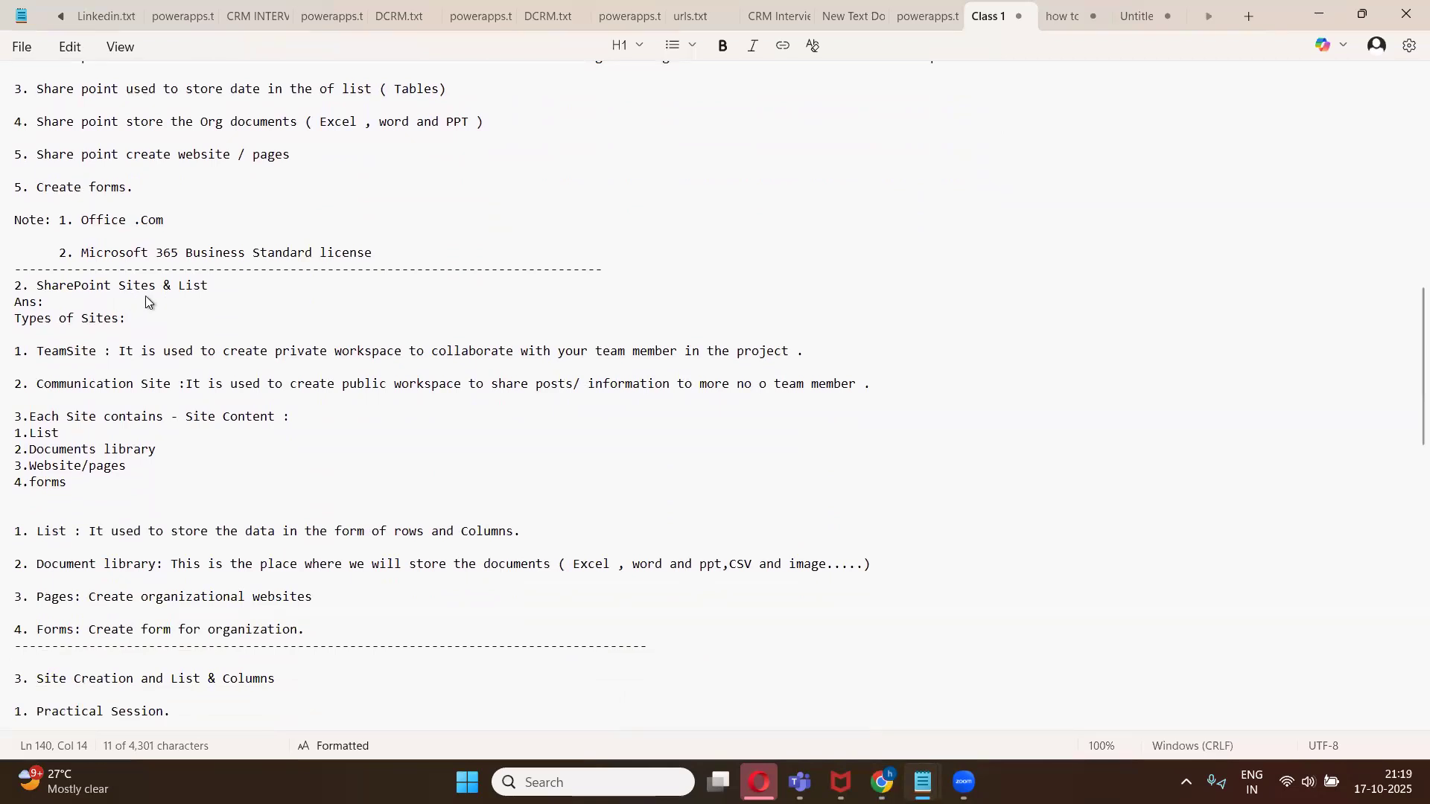
{"action": "left_click_drag", "start_coordinate": [100, 356], "coordinate": [30, 353]}
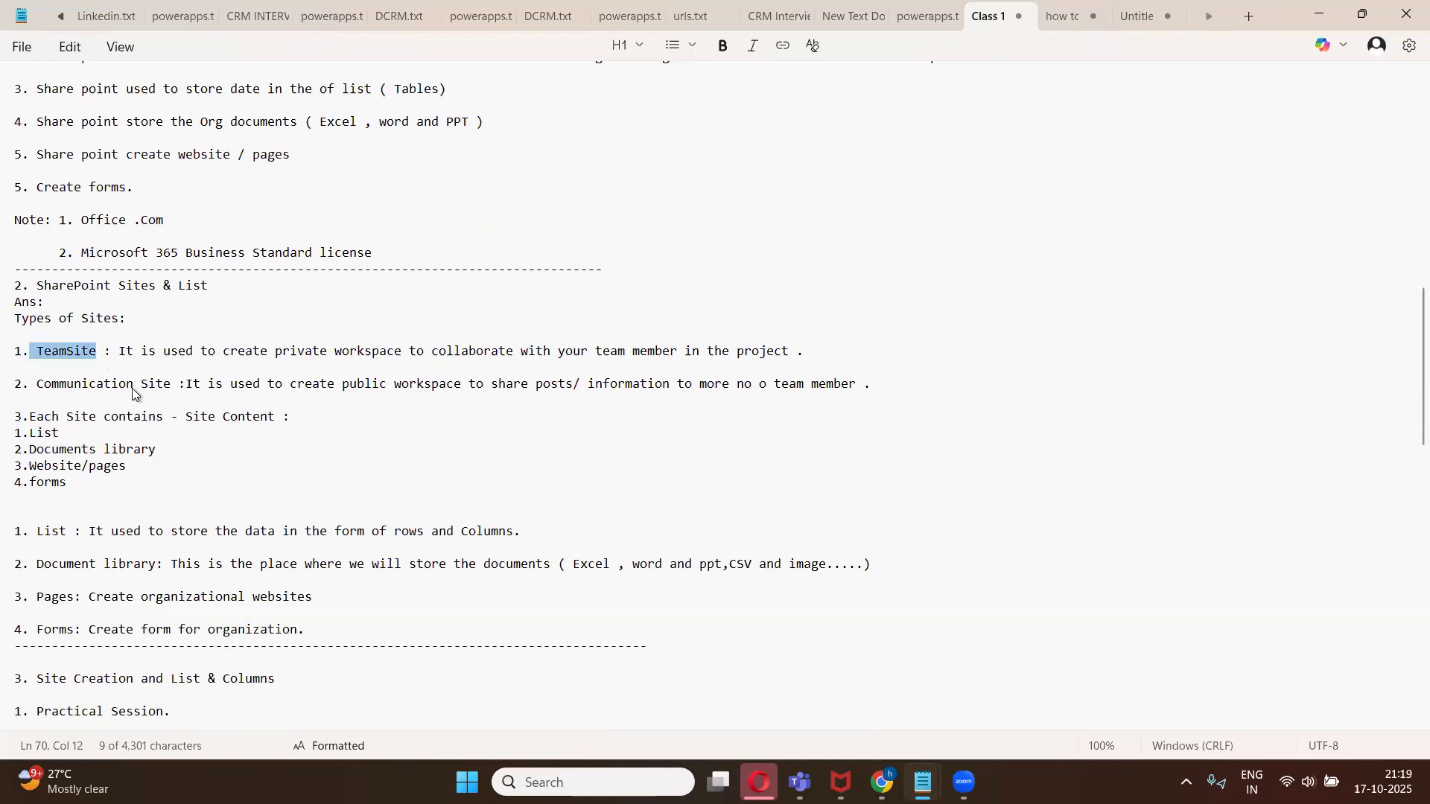
{"action": "left_click_drag", "start_coordinate": [172, 391], "coordinate": [35, 393]}
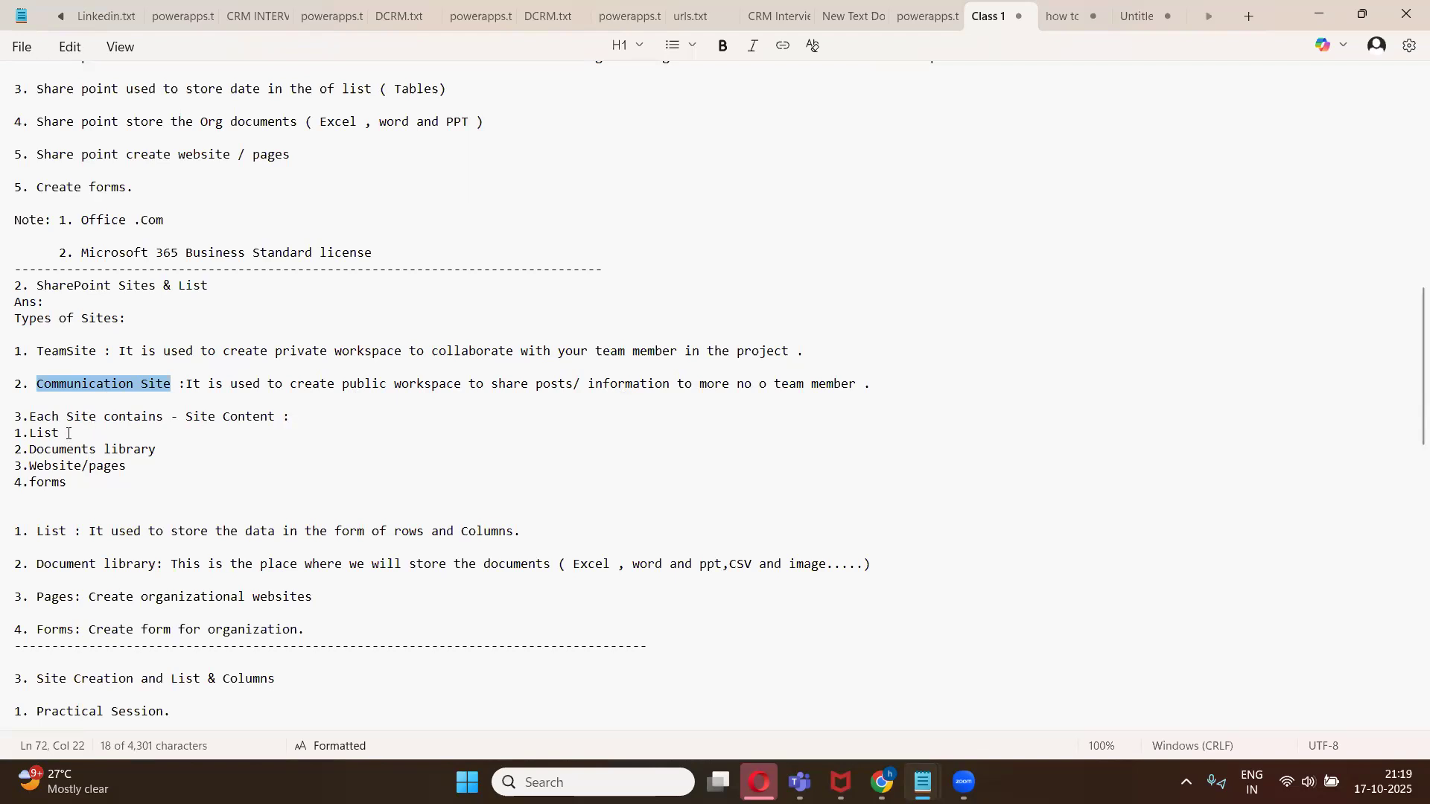
{"action": "left_click", "coordinate": [156, 451]}
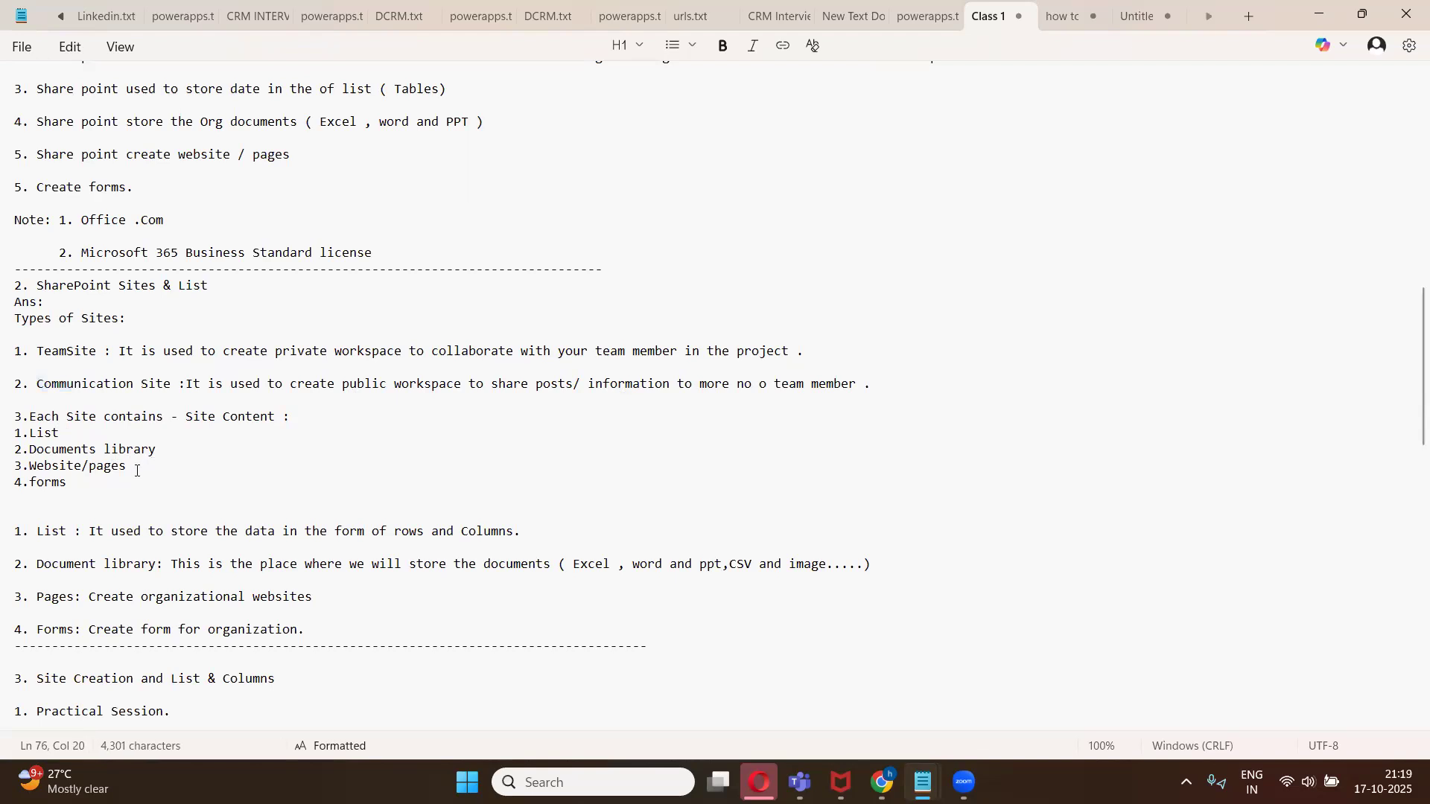
{"action": "left_click", "coordinate": [137, 471]}
{"action": "left_click", "coordinate": [97, 488]}
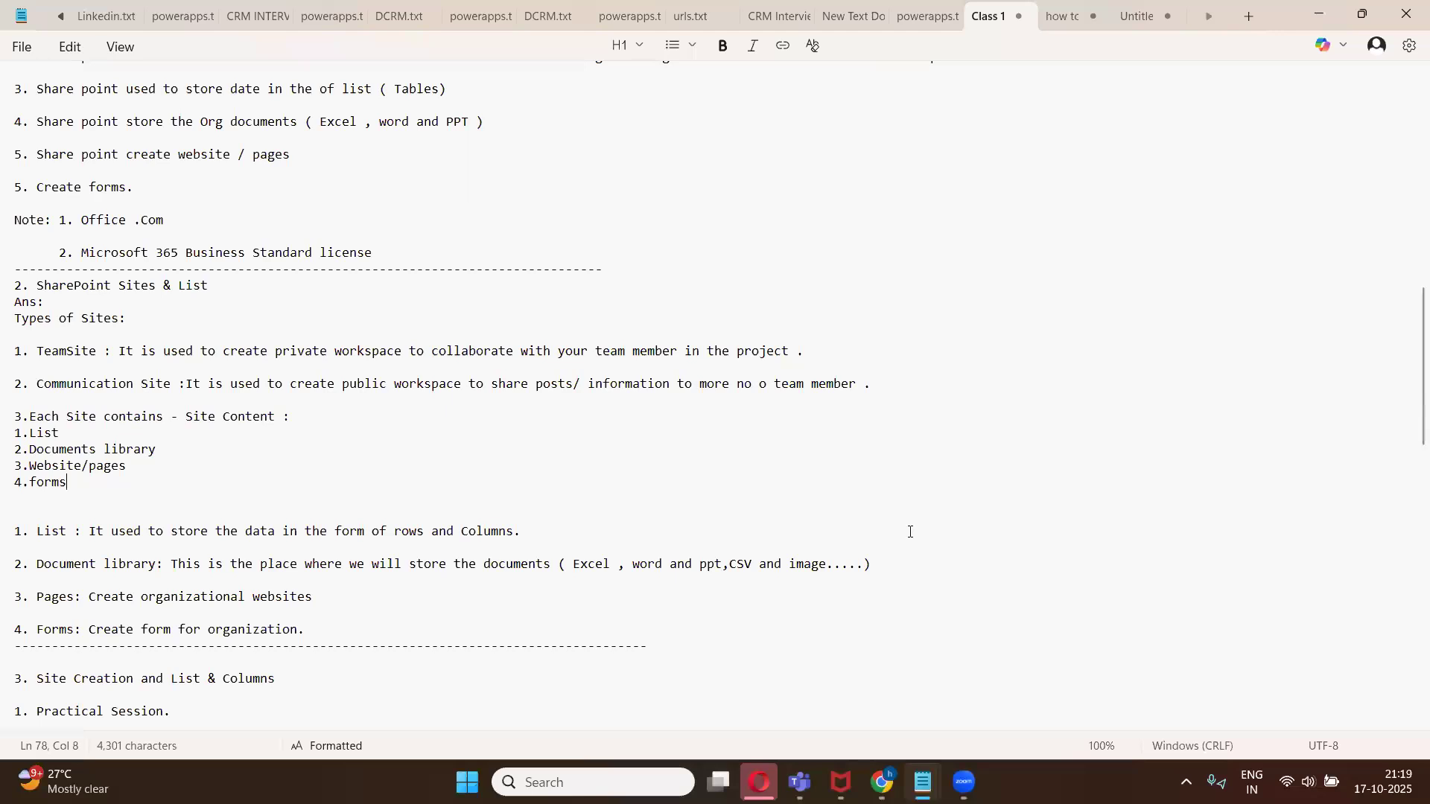
- Restore the browser window to a smaller size and place the notes window beside it
{"action": "mouse_move", "coordinate": [882, 782]}
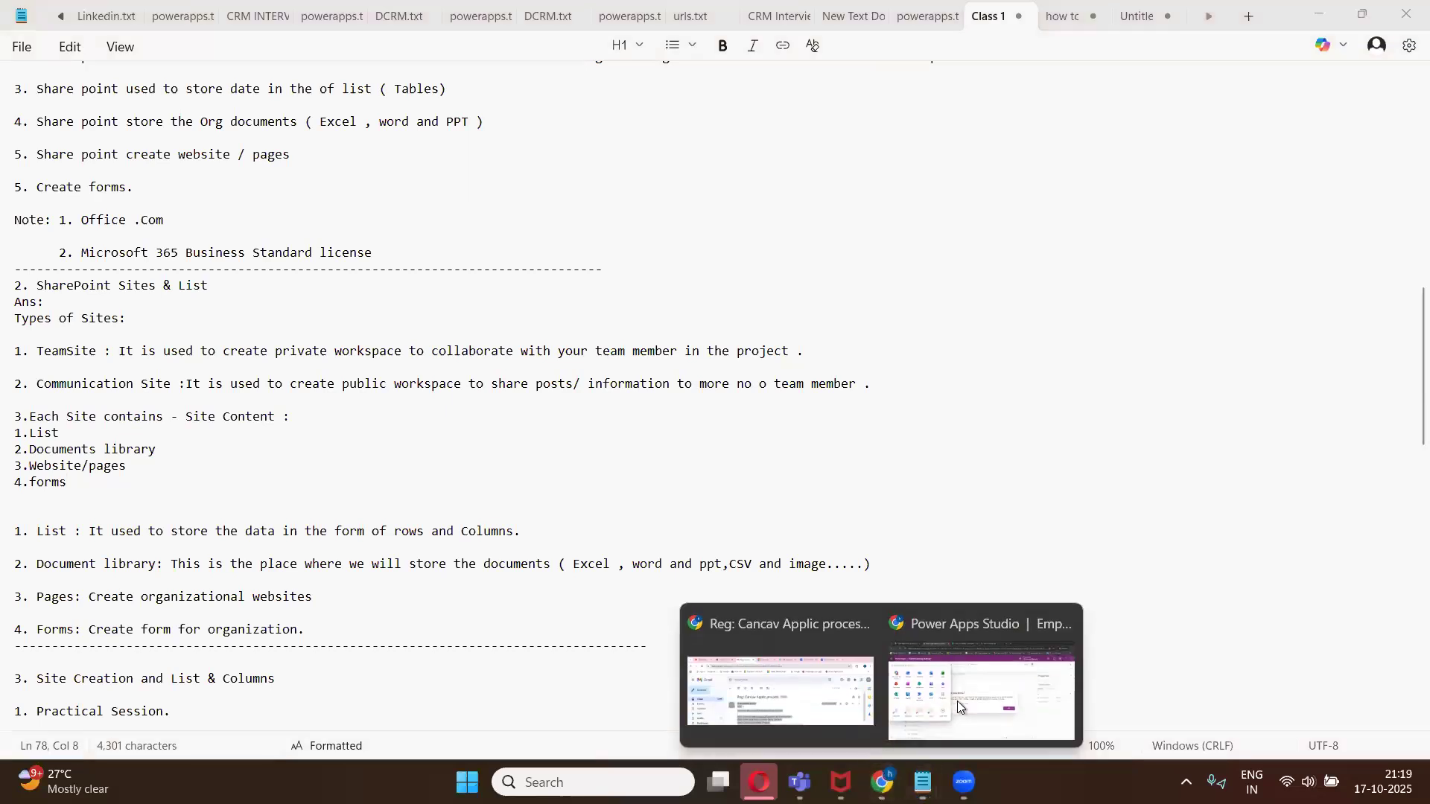
{"action": "left_click", "coordinate": [981, 688]}
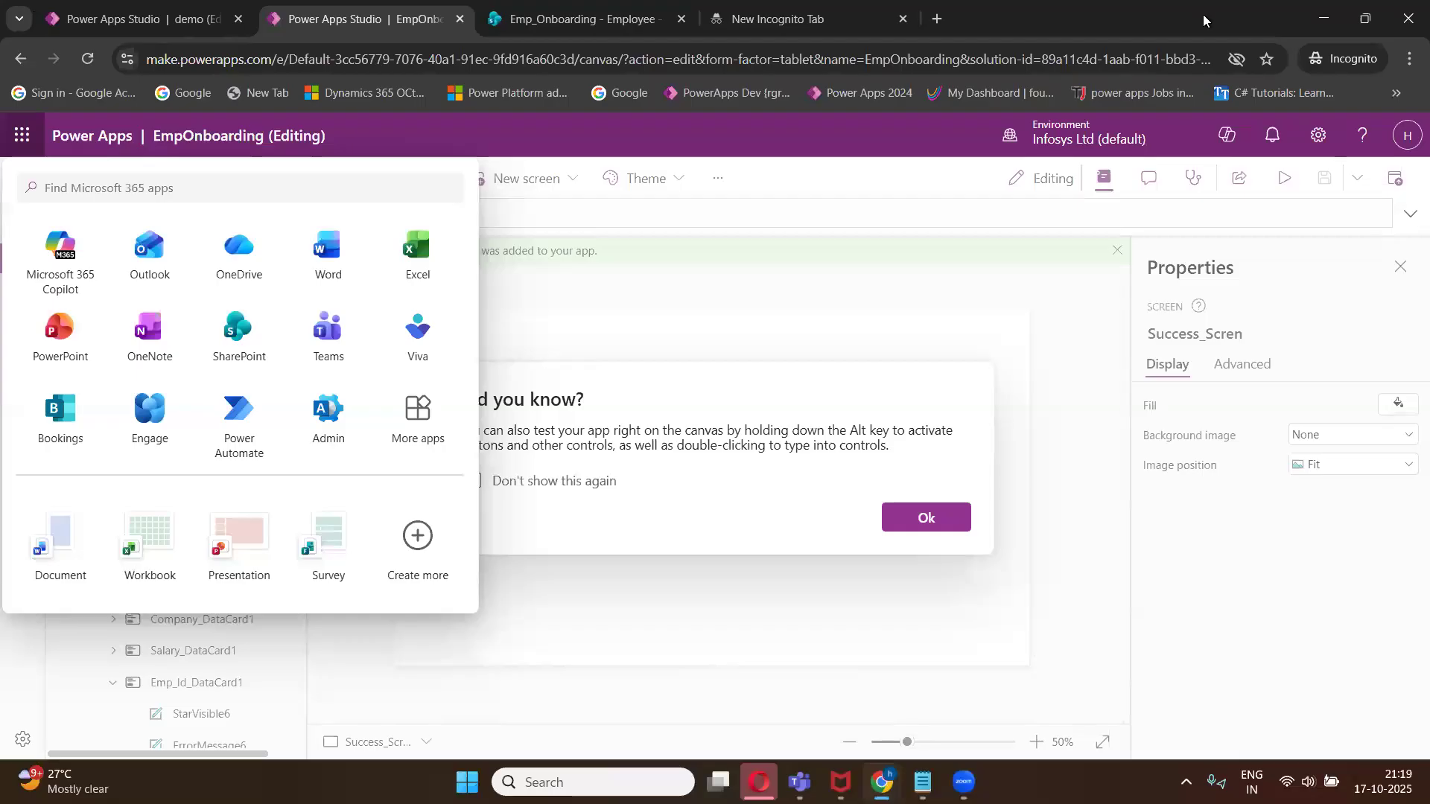
{"action": "left_click", "coordinate": [1352, 22]}
{"action": "left_click", "coordinate": [1277, 14]}
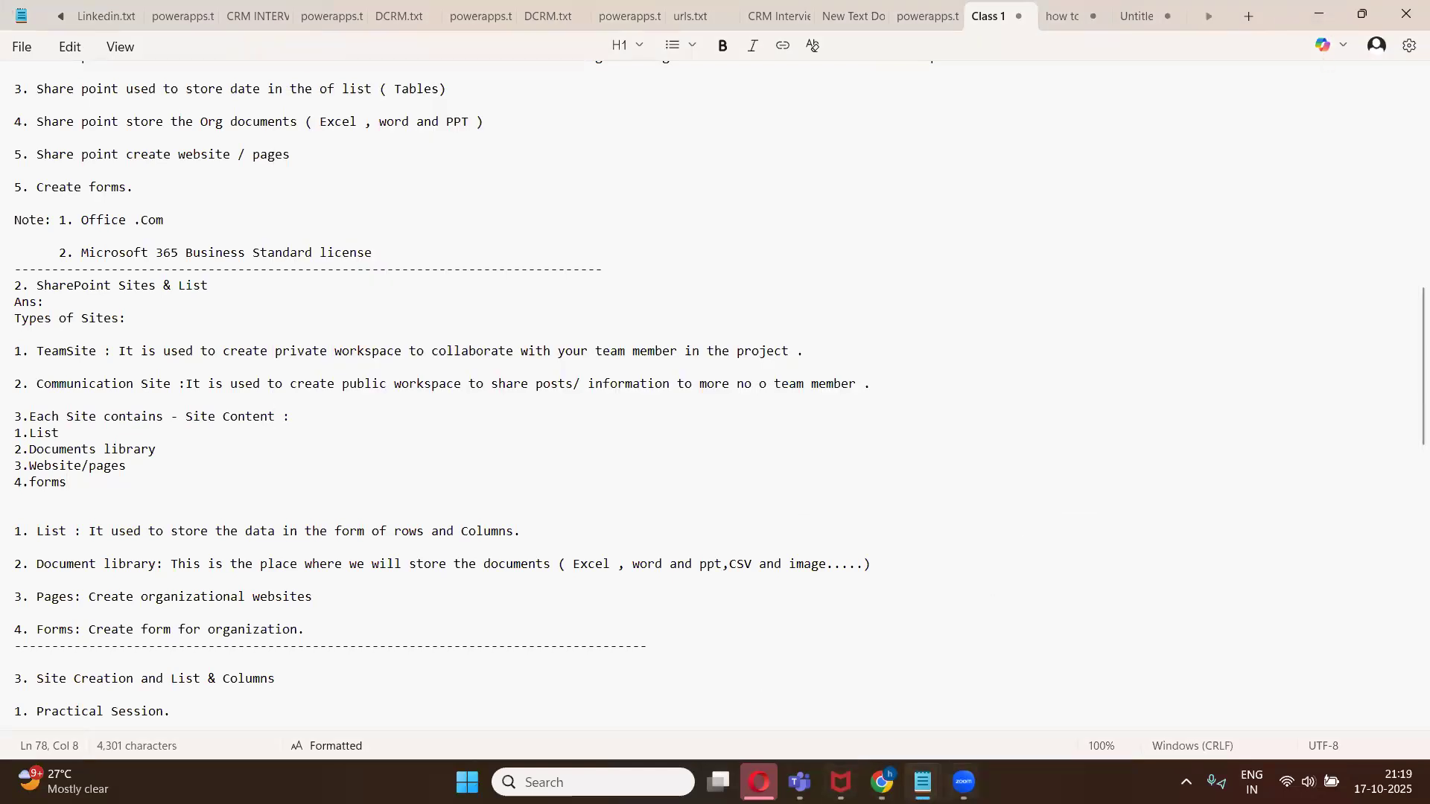
{"action": "mouse_move", "coordinate": [882, 782]}
{"action": "left_click", "coordinate": [990, 688]}
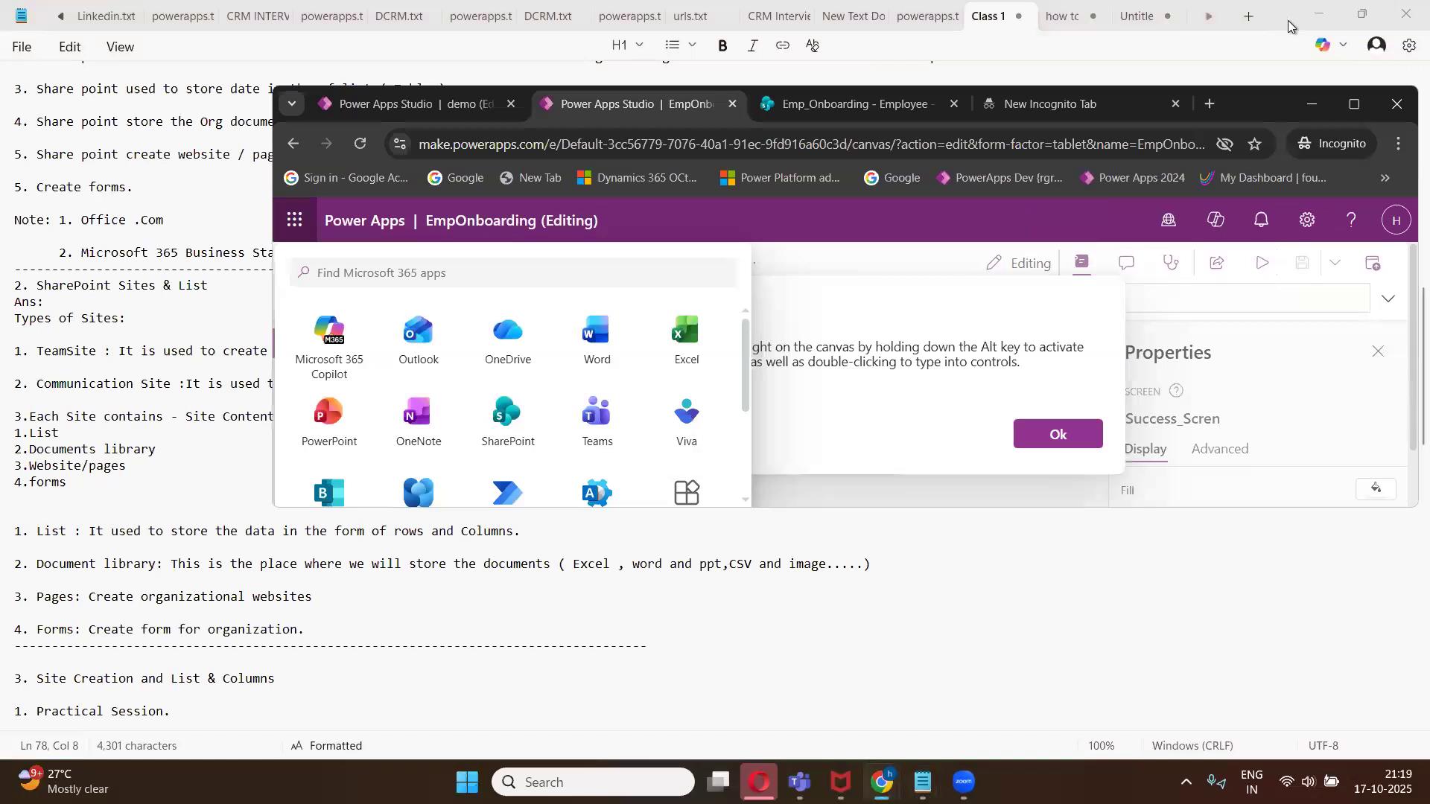
{"action": "left_click", "coordinate": [1362, 14]}
{"action": "mouse_move", "coordinate": [882, 782]}
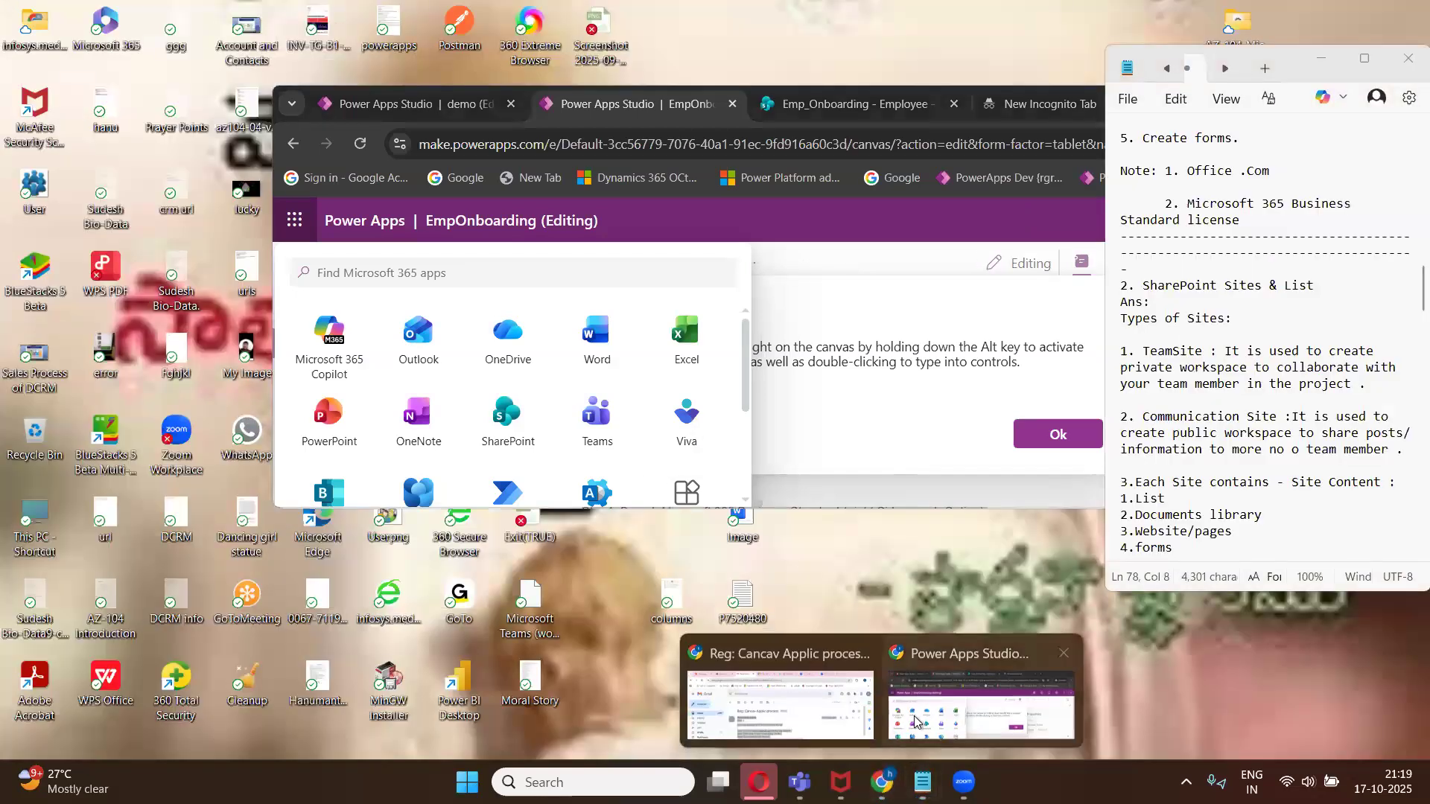
{"action": "left_click", "coordinate": [918, 720]}
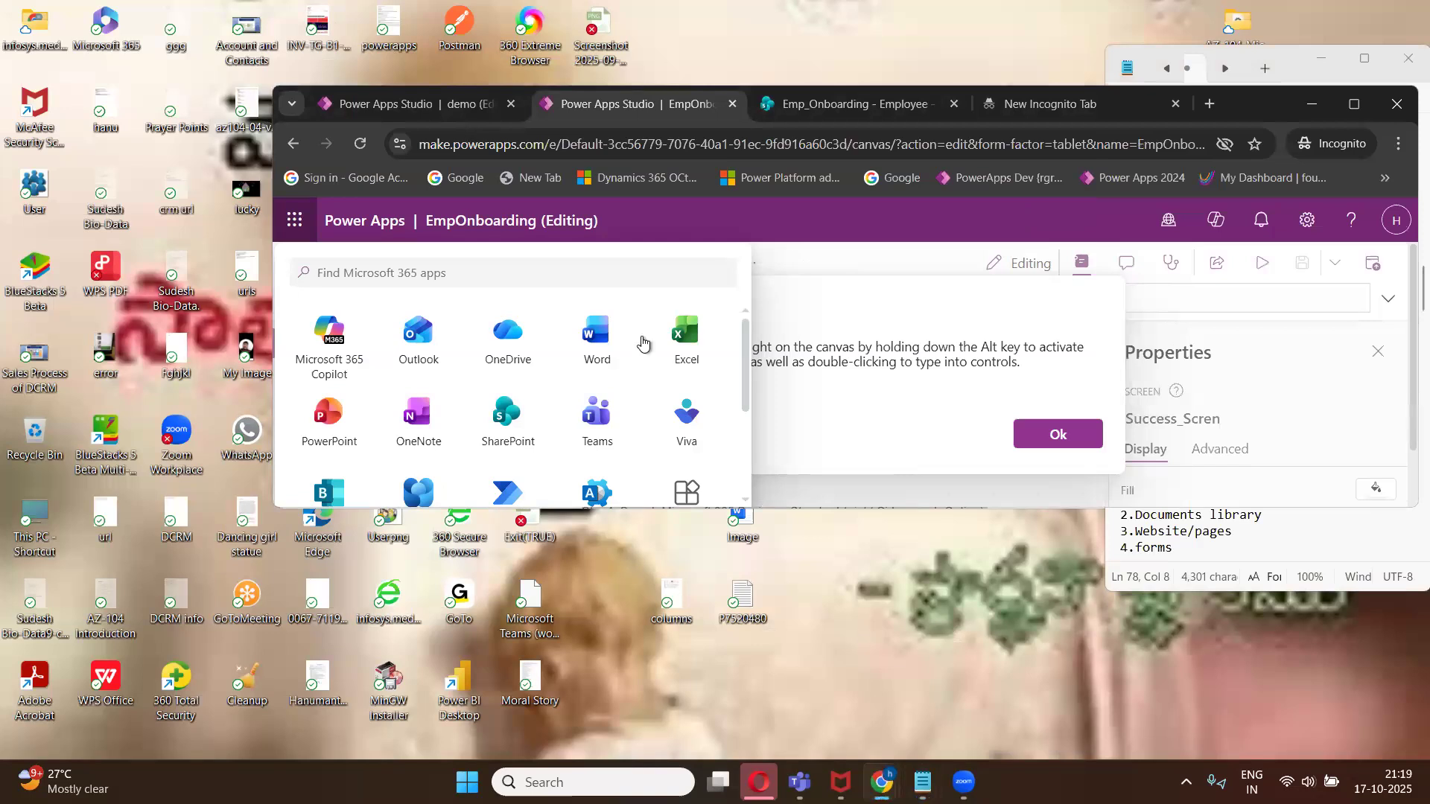
- Open the Emp_Onboarding site's Site contents page and expand the New menu
{"action": "left_click", "coordinate": [819, 108]}
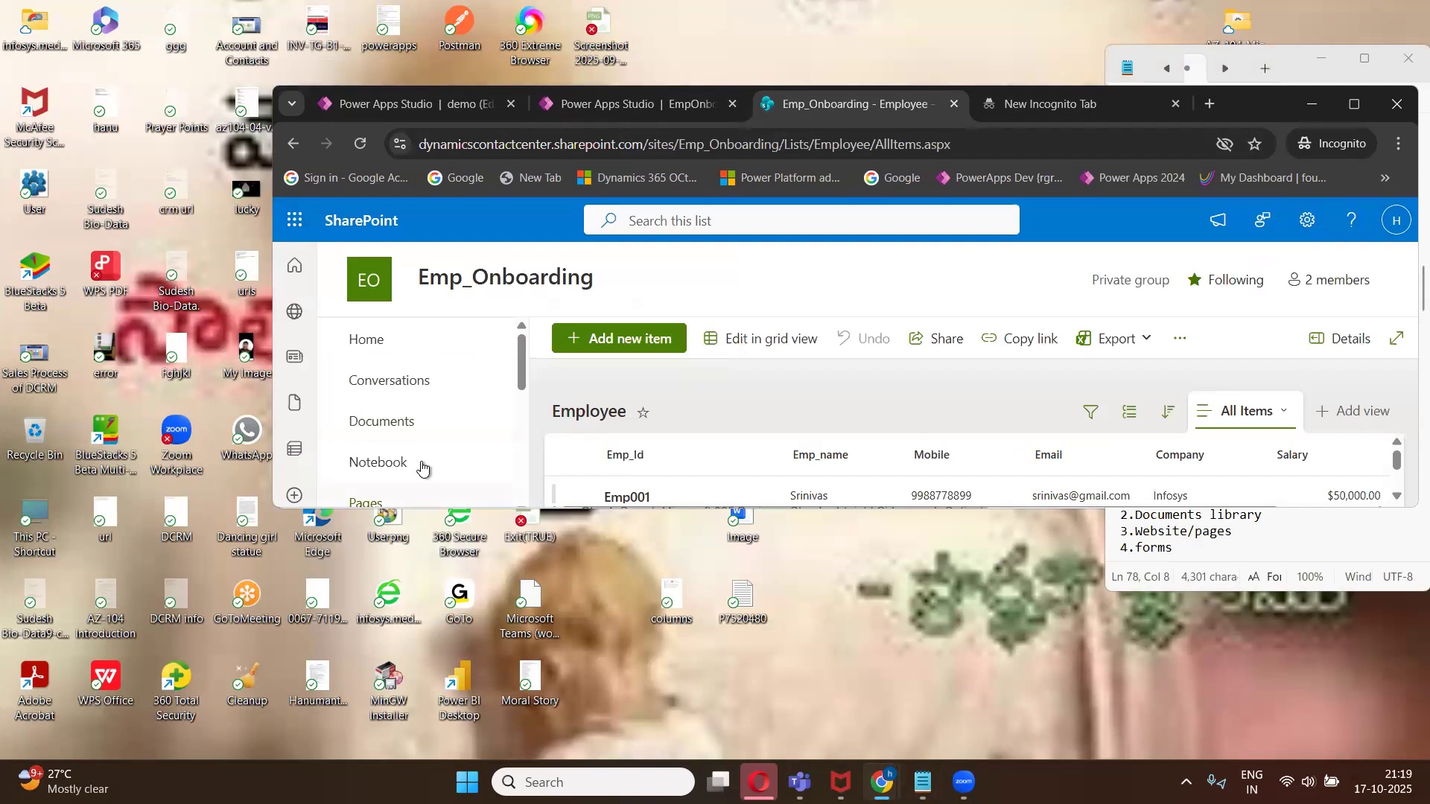
{"action": "scroll", "coordinate": [439, 376], "scroll_direction": "down", "scroll_amount": 3}
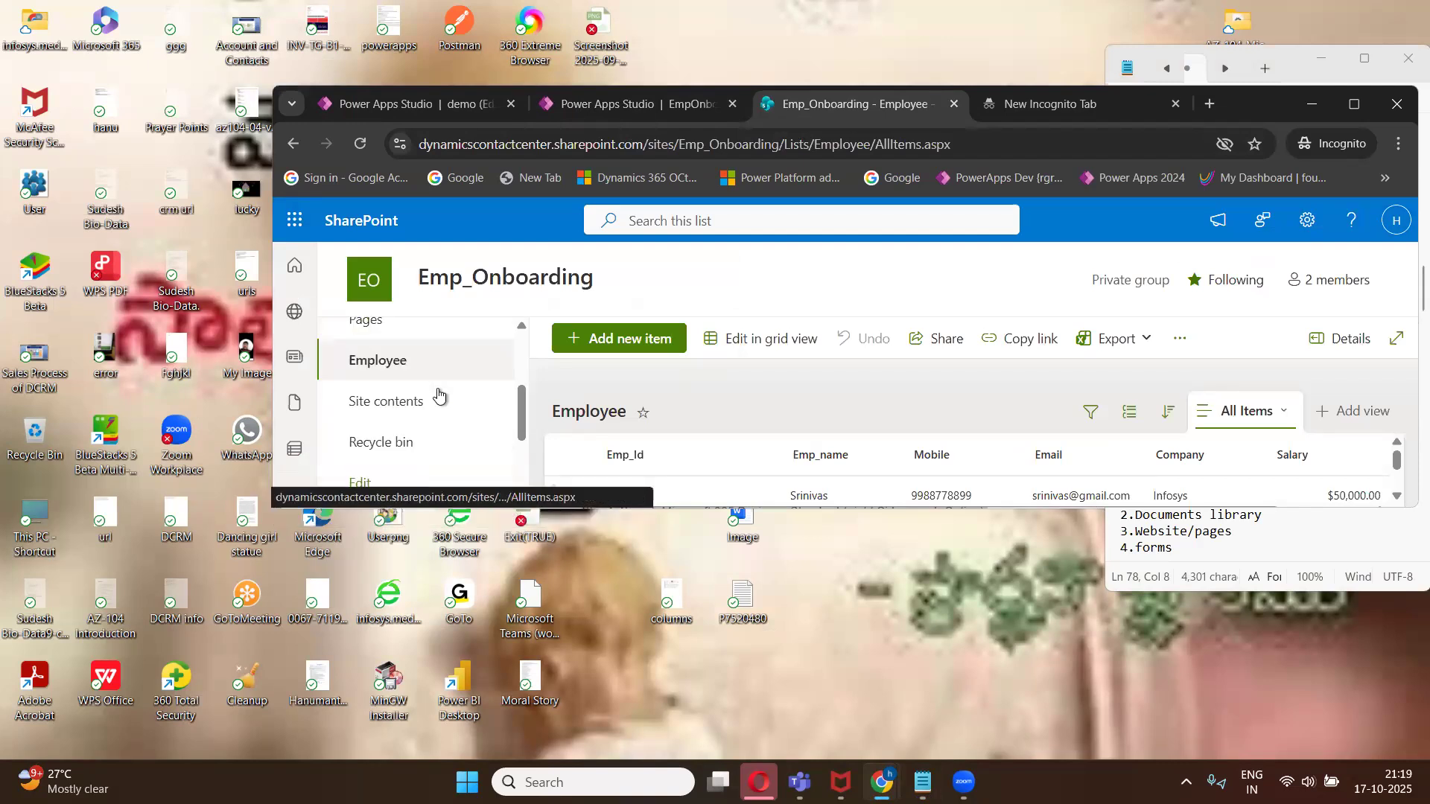
{"action": "scroll", "coordinate": [402, 372], "scroll_direction": "down", "scroll_amount": 1}
{"action": "left_click", "coordinate": [408, 365]}
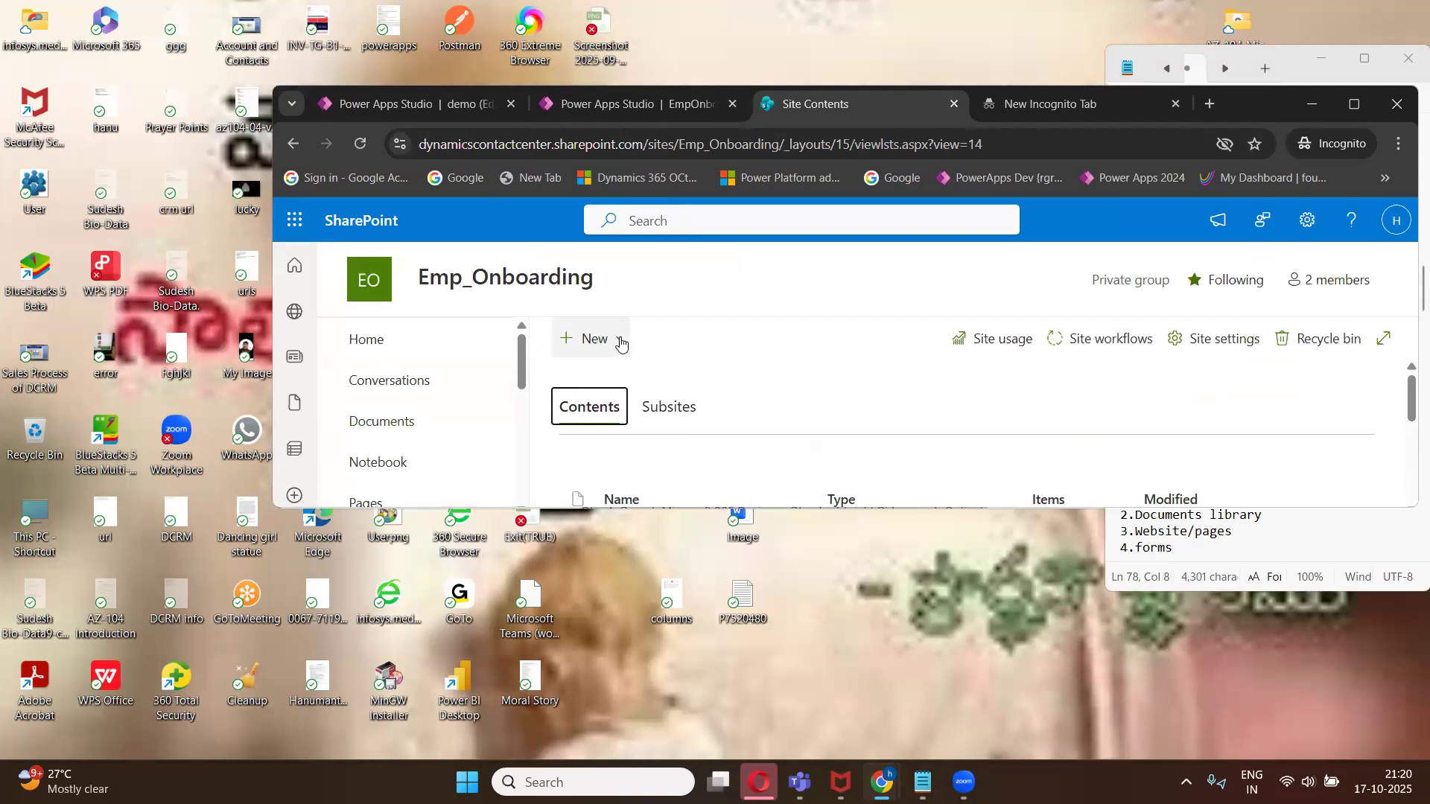
{"action": "left_click", "coordinate": [615, 340]}
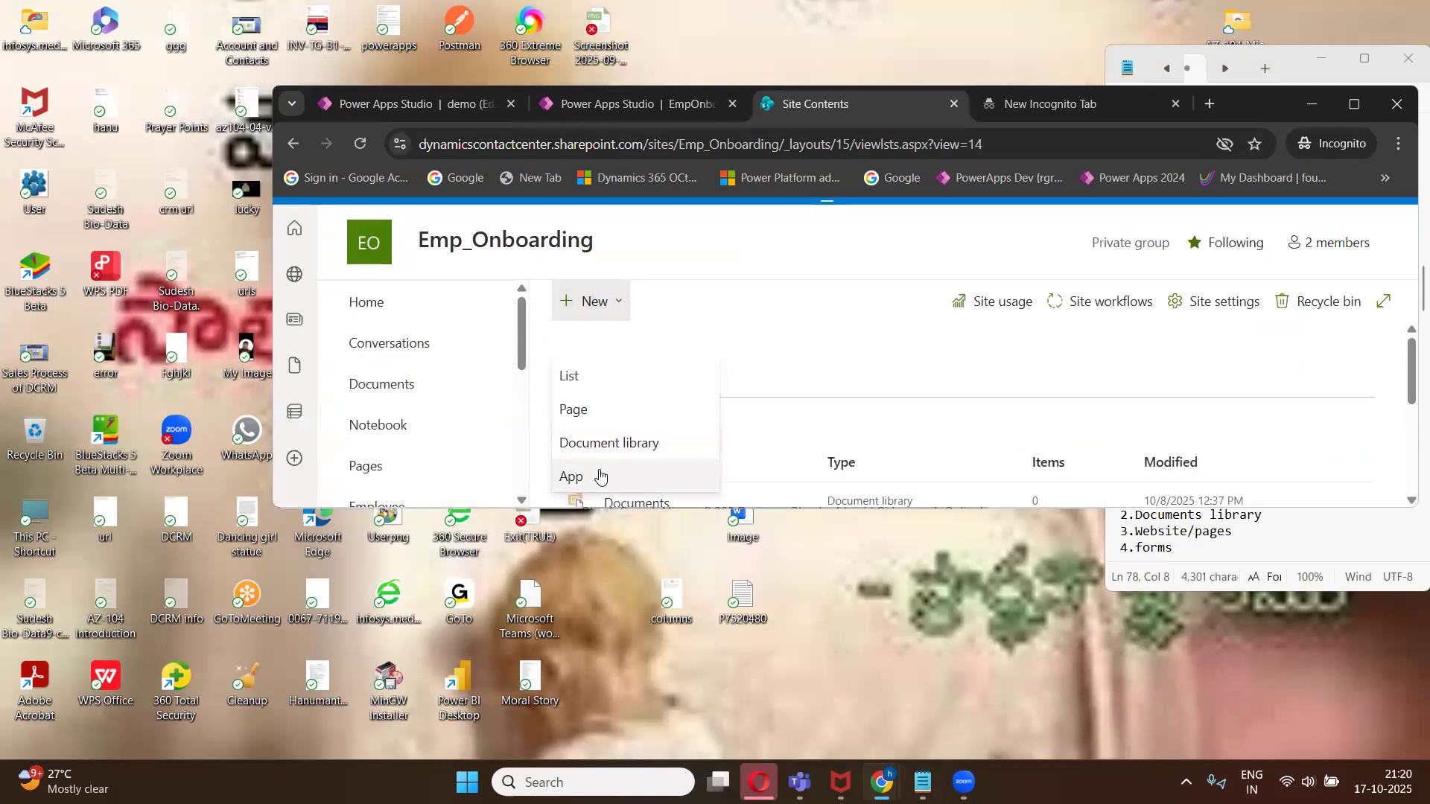
- Maximize the class notes and scroll down to the Power Apps section
{"action": "left_click", "coordinate": [1365, 58]}
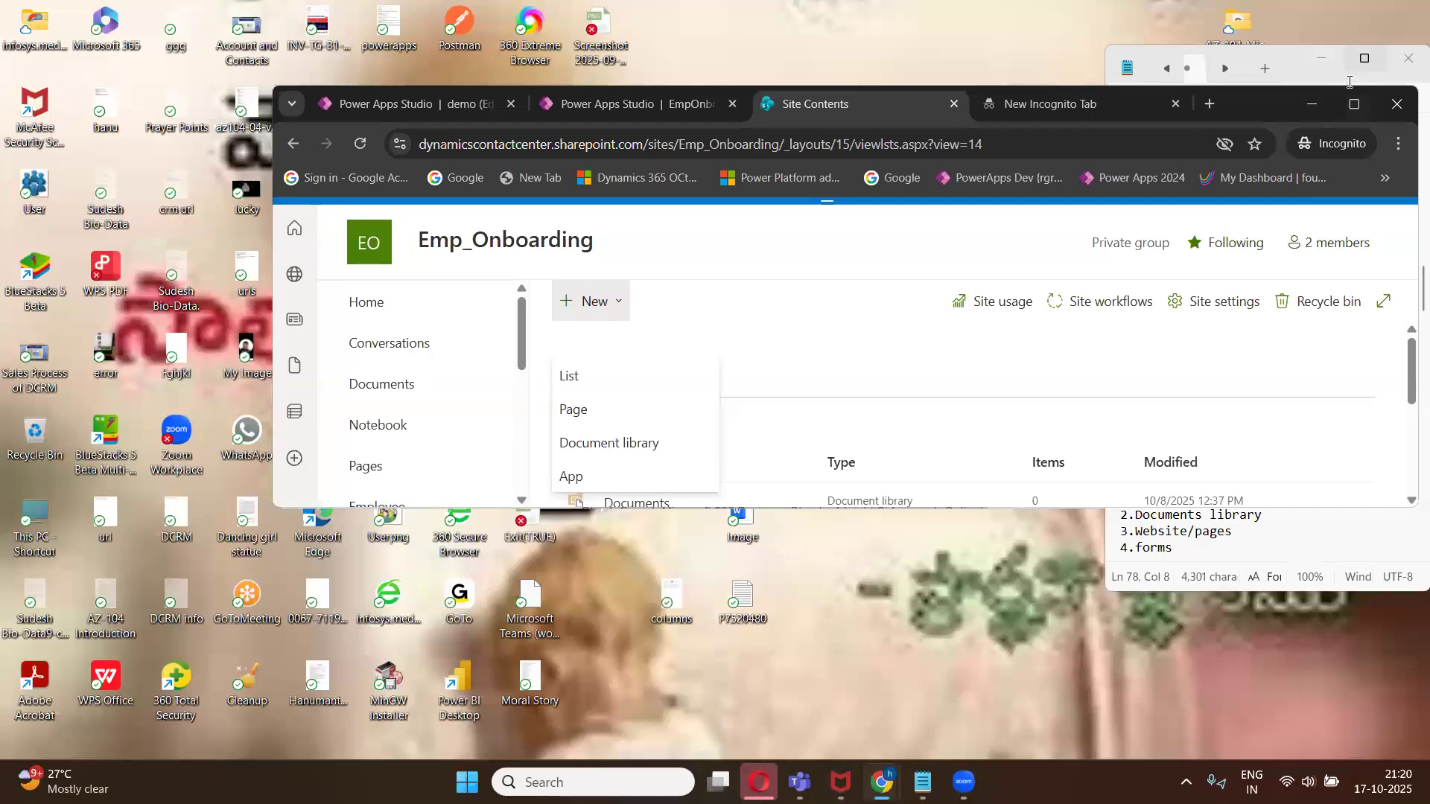
{"action": "scroll", "coordinate": [164, 535], "scroll_direction": "down", "scroll_amount": 3}
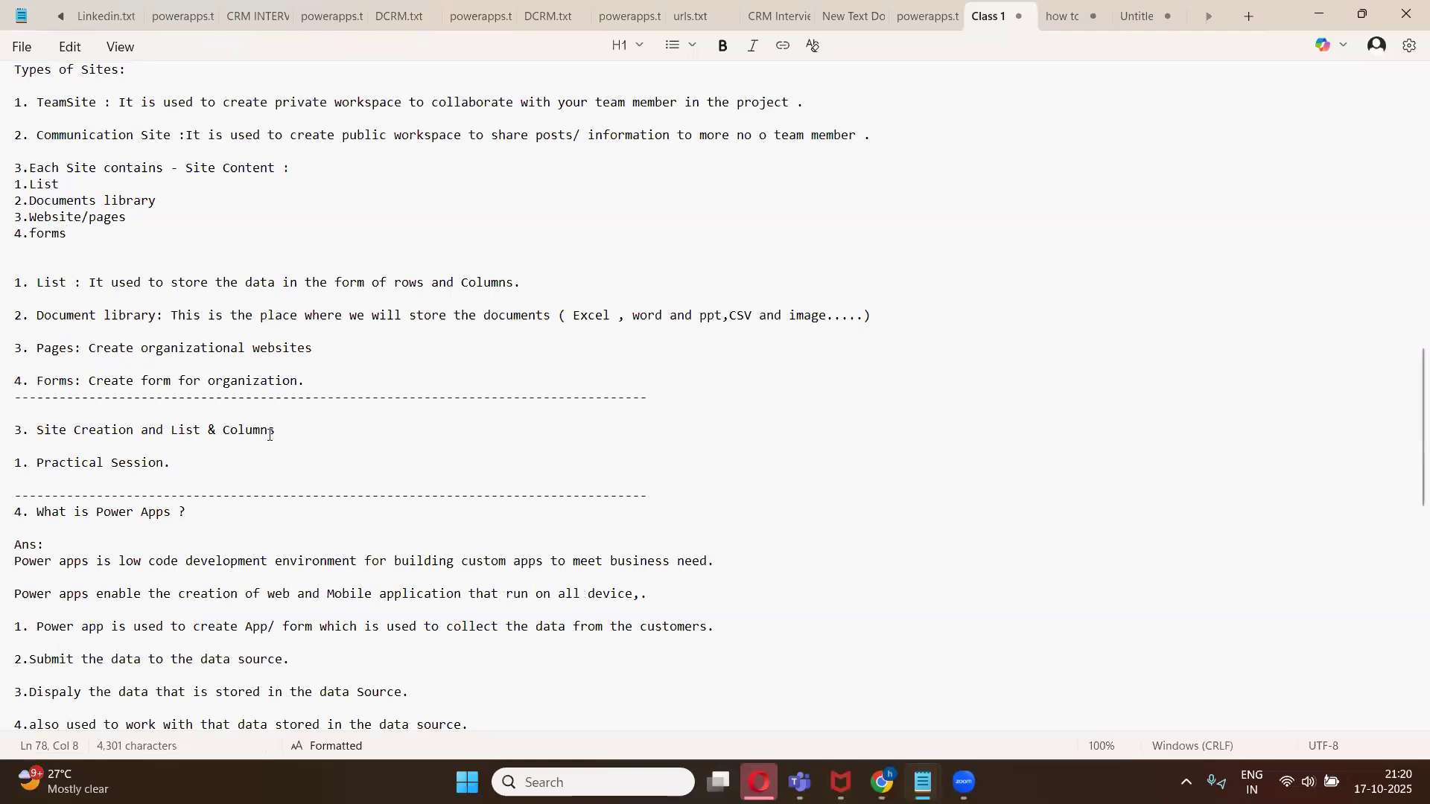
- Read the Power Apps types in the class notes, highlighting "user experience" and "business process application" in the Canvas and Model Driven definitions
{"action": "scroll", "coordinate": [267, 441], "scroll_direction": "up", "scroll_amount": 1}
{"action": "scroll", "coordinate": [249, 457], "scroll_direction": "down", "scroll_amount": 4}
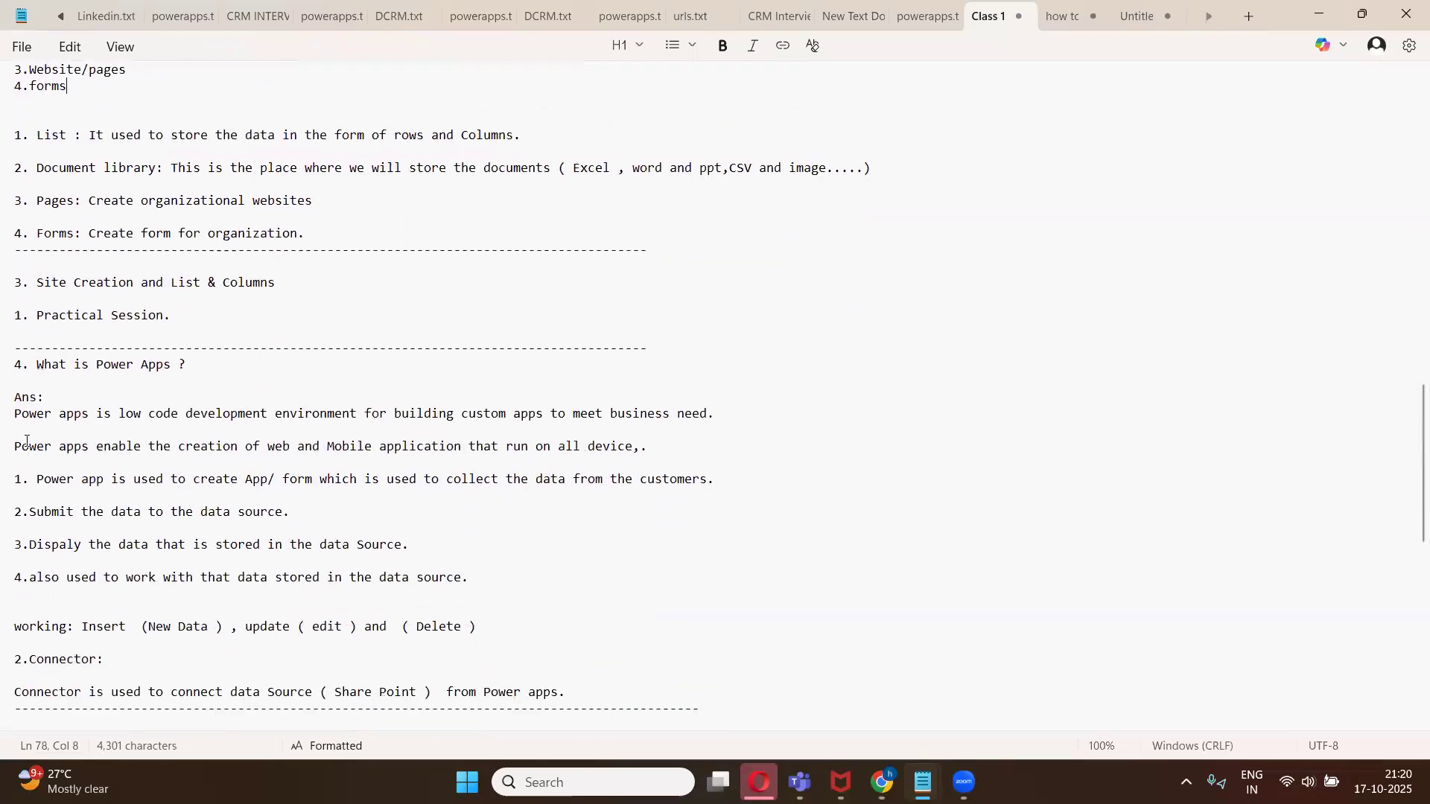
{"action": "scroll", "coordinate": [134, 446], "scroll_direction": "down", "scroll_amount": 6}
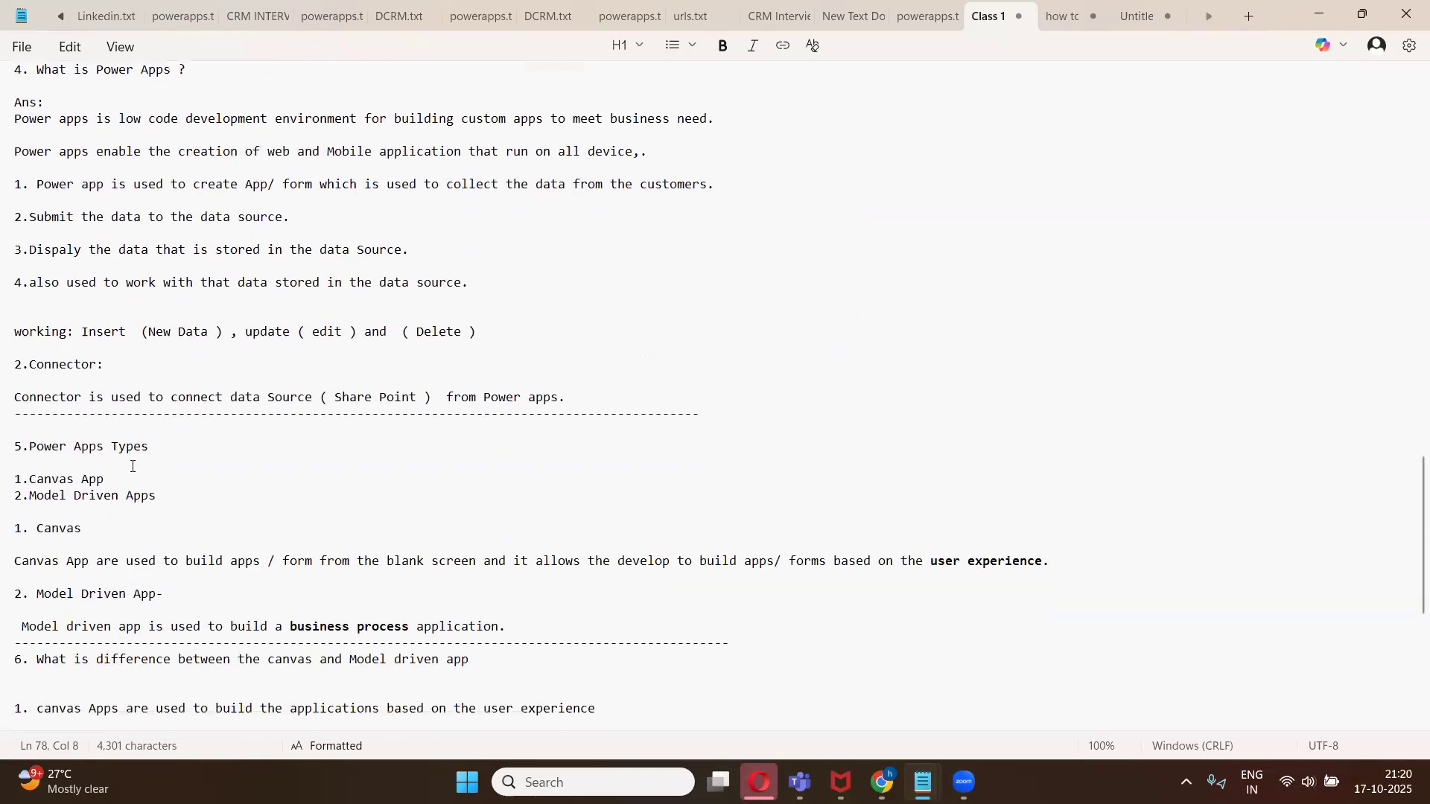
{"action": "scroll", "coordinate": [134, 485], "scroll_direction": "down", "scroll_amount": 2}
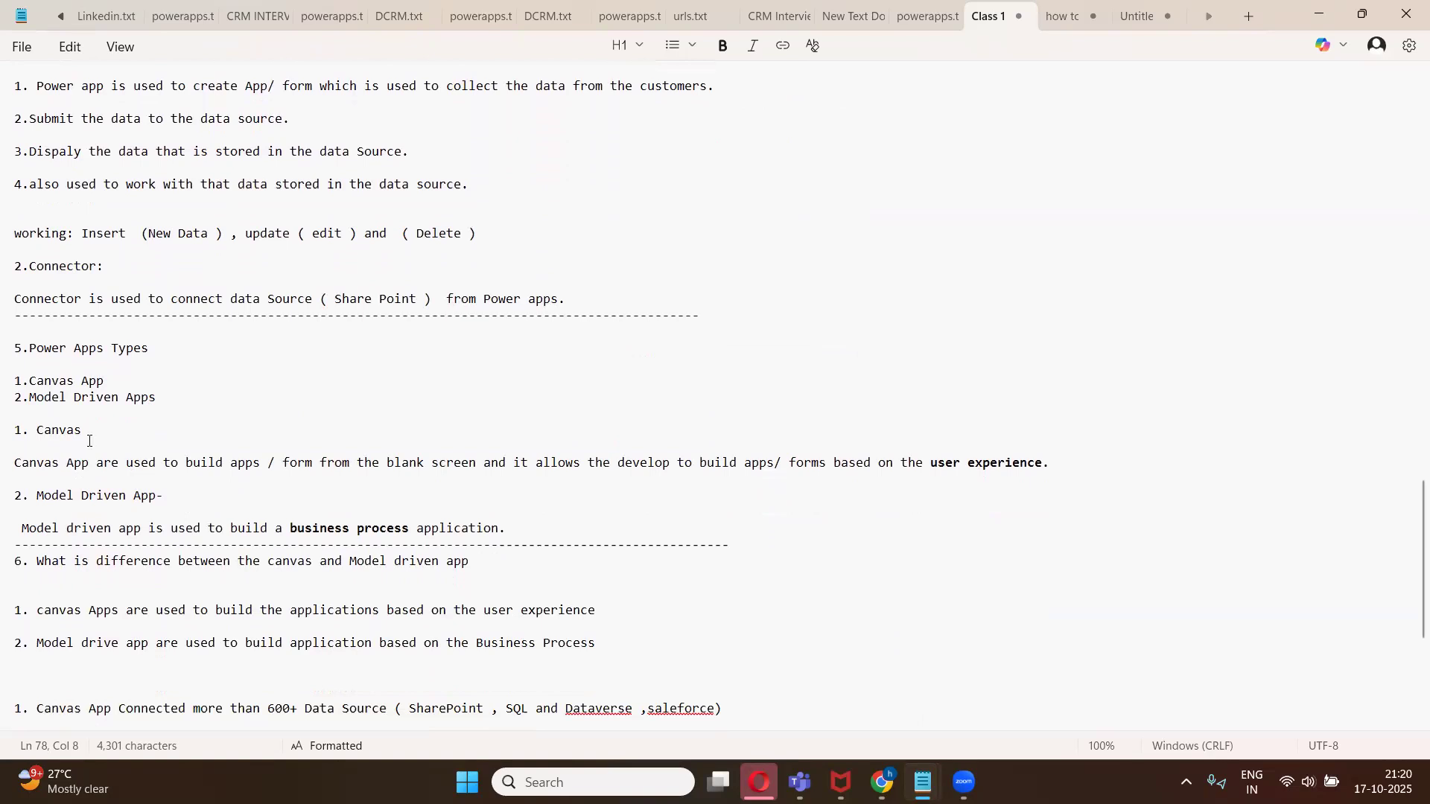
{"action": "left_click_drag", "start_coordinate": [931, 463], "coordinate": [1042, 480]}
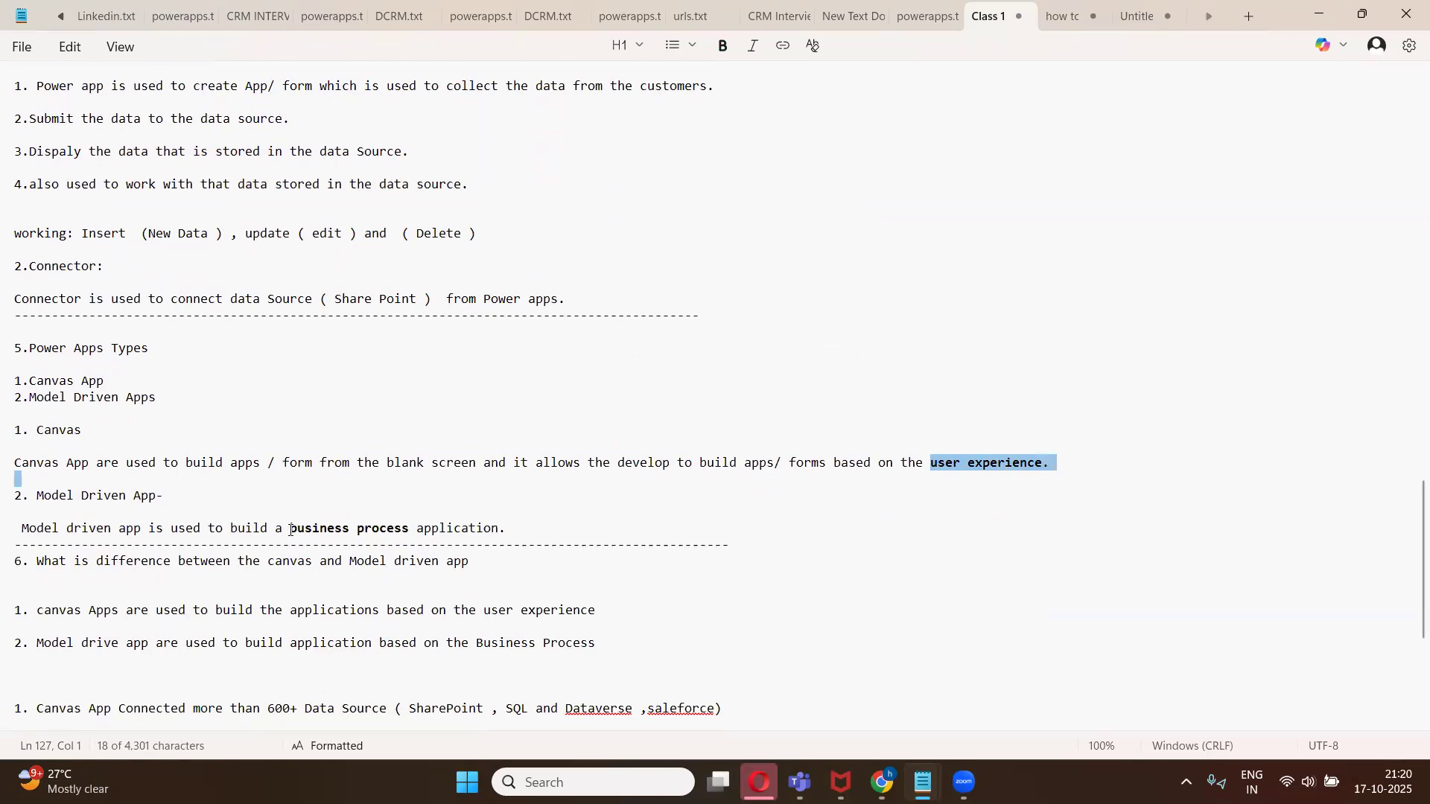
{"action": "left_click_drag", "start_coordinate": [290, 529], "coordinate": [508, 526]}
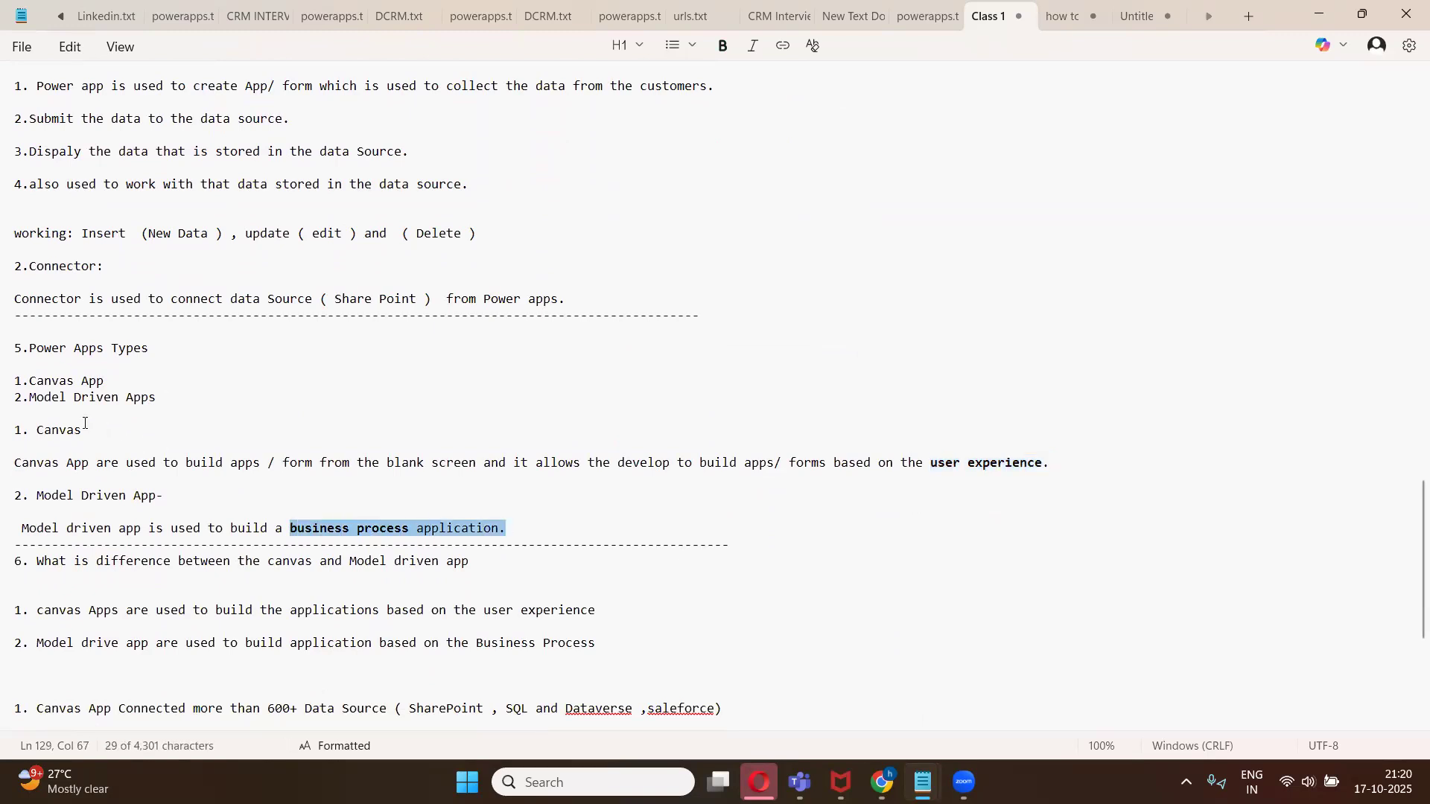
- Read the notes on the differences between canvas and model-driven apps and who uses Power Apps
{"action": "scroll", "coordinate": [444, 457], "scroll_direction": "down", "scroll_amount": 1}
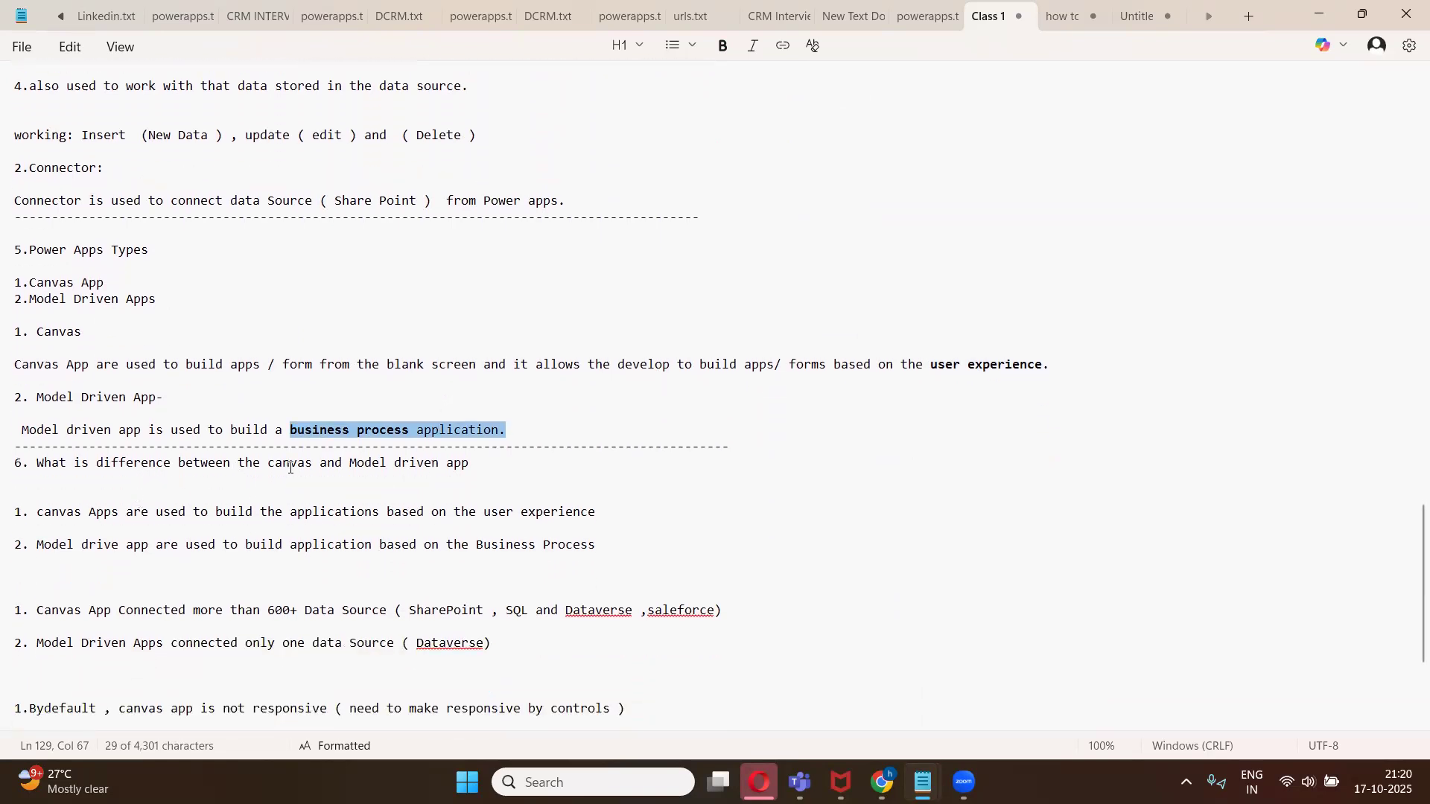
{"action": "scroll", "coordinate": [358, 378], "scroll_direction": "down", "scroll_amount": 2}
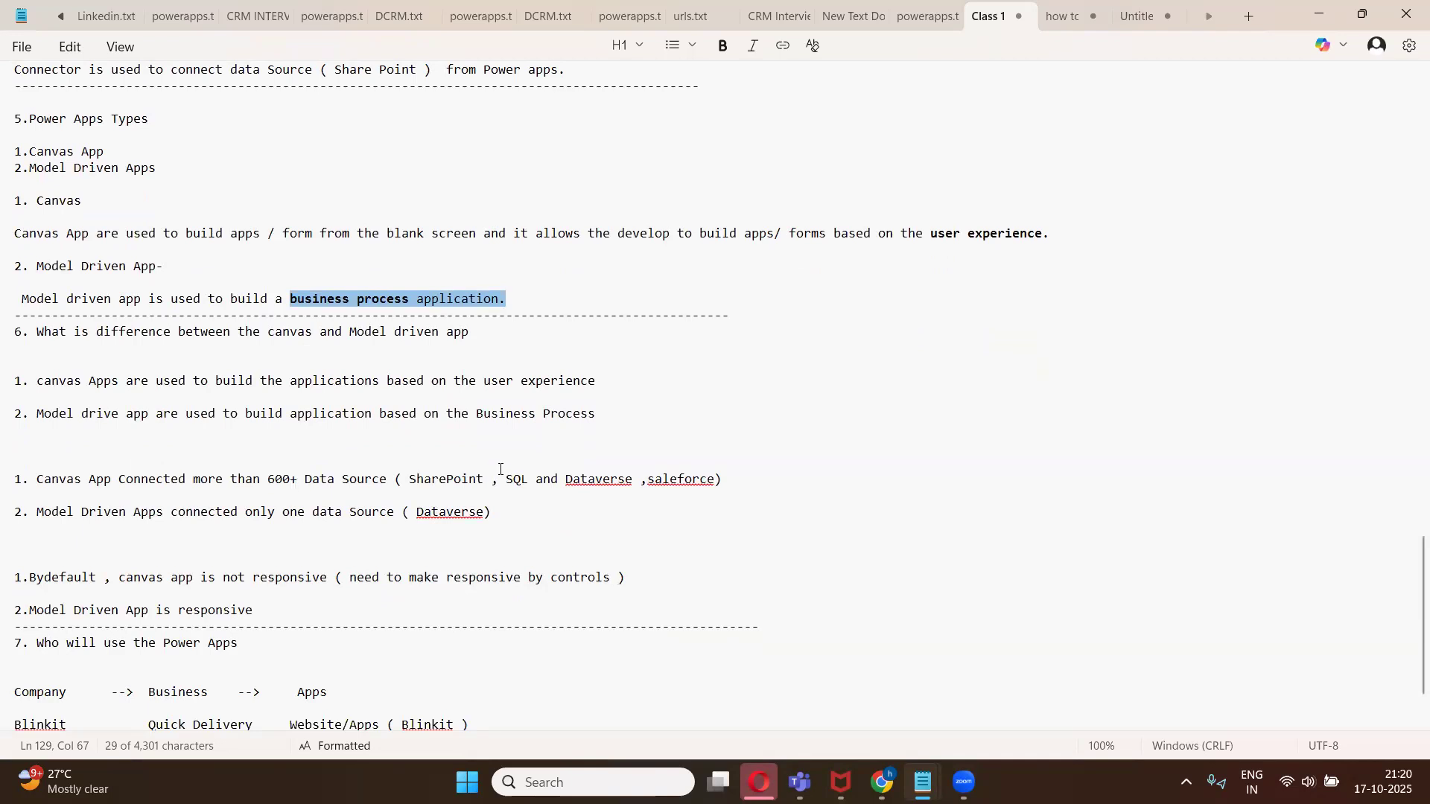
{"action": "scroll", "coordinate": [501, 469], "scroll_direction": "up", "scroll_amount": 1}
{"action": "scroll", "coordinate": [477, 473], "scroll_direction": "down", "scroll_amount": 3}
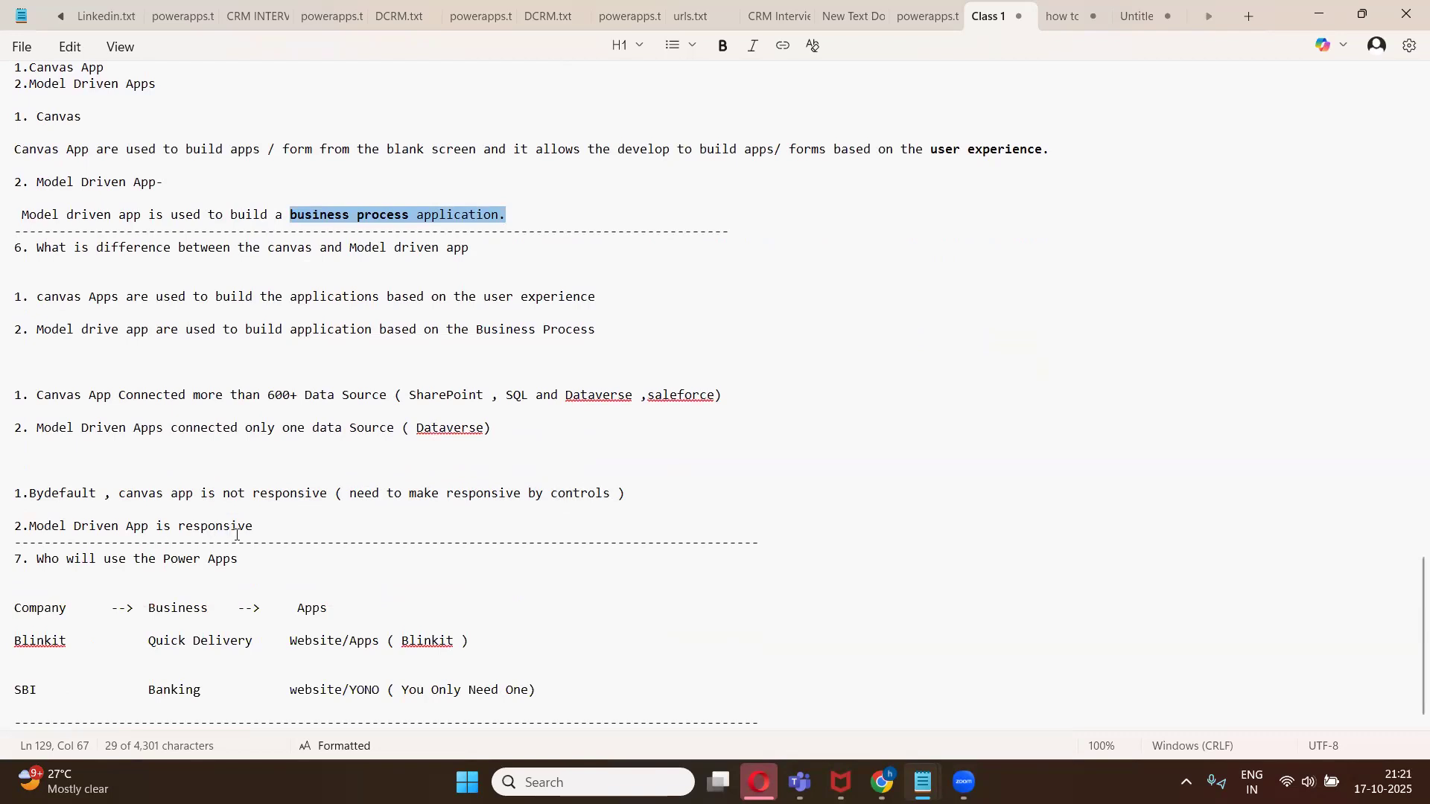
{"action": "scroll", "coordinate": [239, 534], "scroll_direction": "up", "scroll_amount": 1}
{"action": "scroll", "coordinate": [240, 534], "scroll_direction": "down", "scroll_amount": 1}
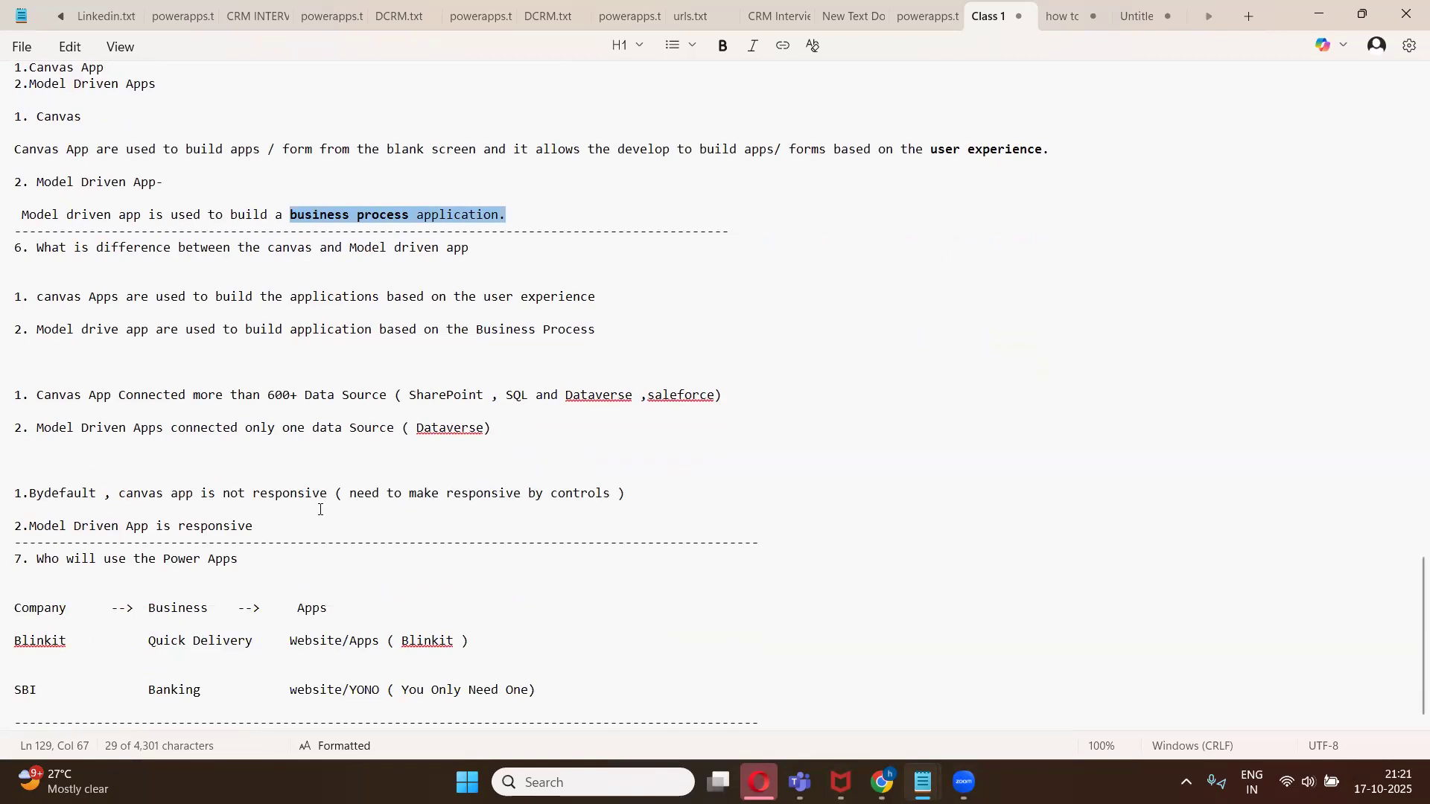